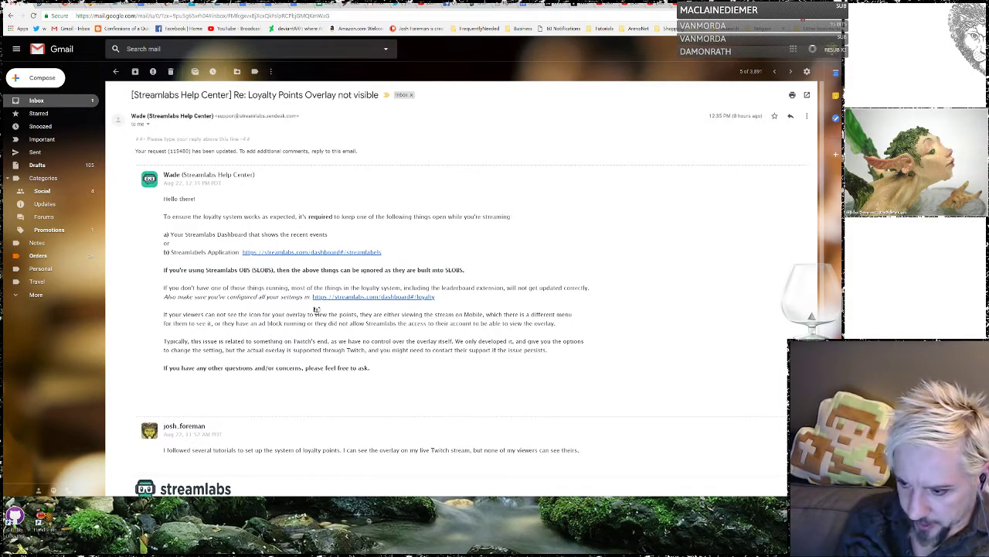
Step: Follow the streamlabels dashboard link in the Streamlabs support e-mail and log in to Streamlabs with Twitch
left_click(329, 253)
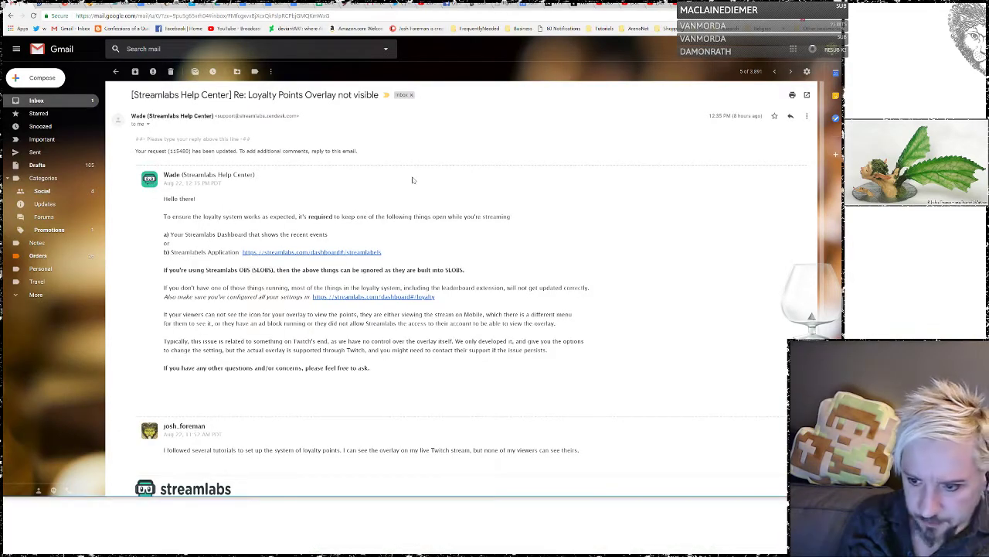
left_click(272, 255)
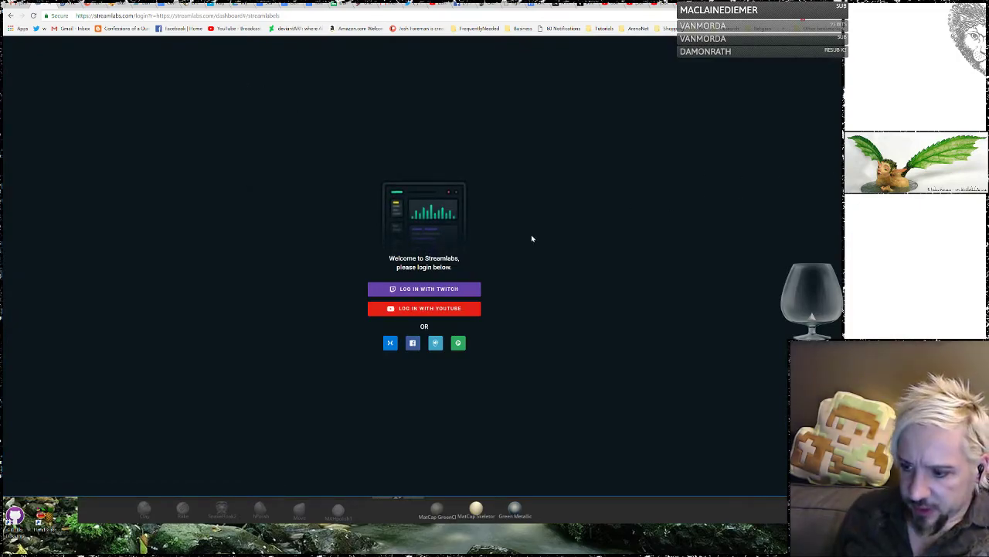
left_click(469, 289)
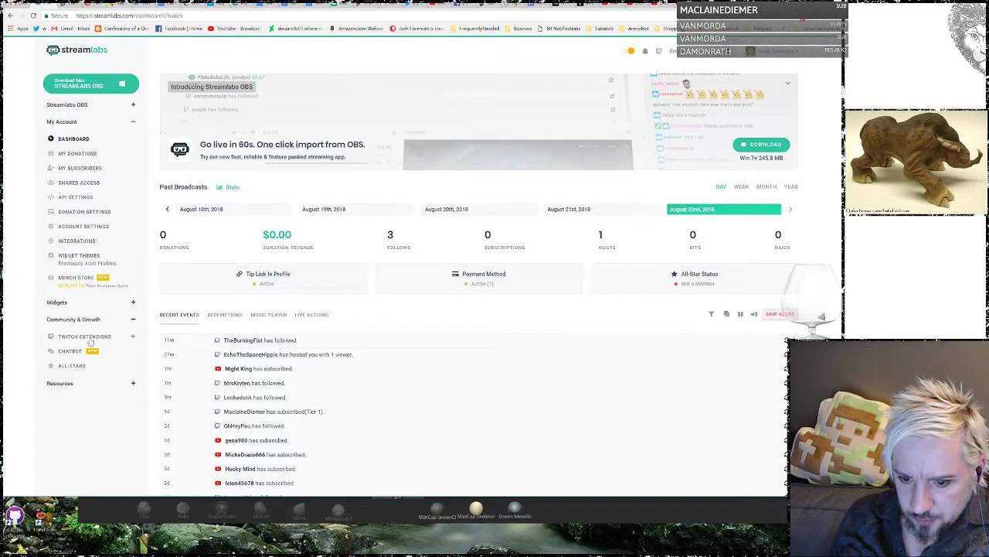
Step: Review the Twitch extension's Overlays & Loyalty setup, covering the user list, the rewards and the point settings
left_click(89, 338)
left_click(102, 351)
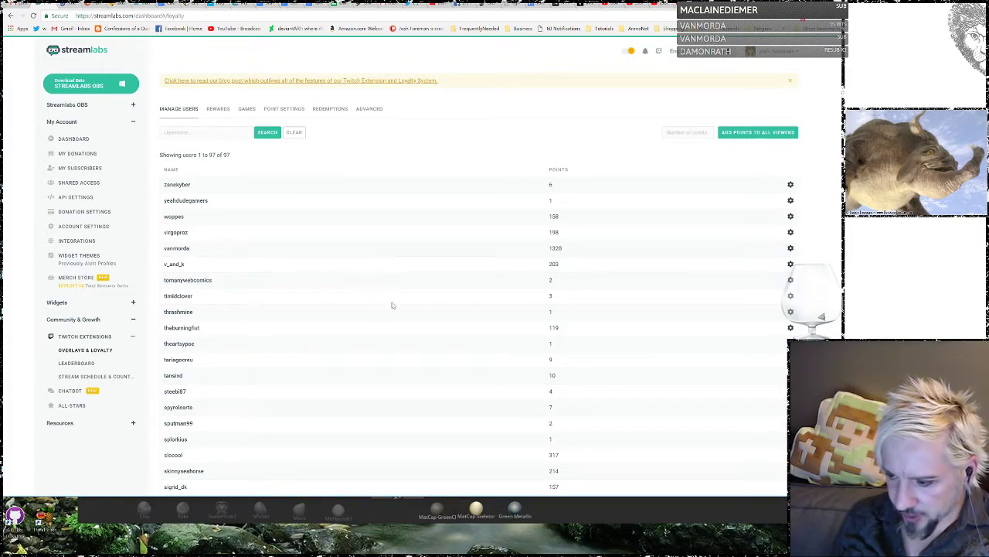
scroll(388, 290, "down", 1)
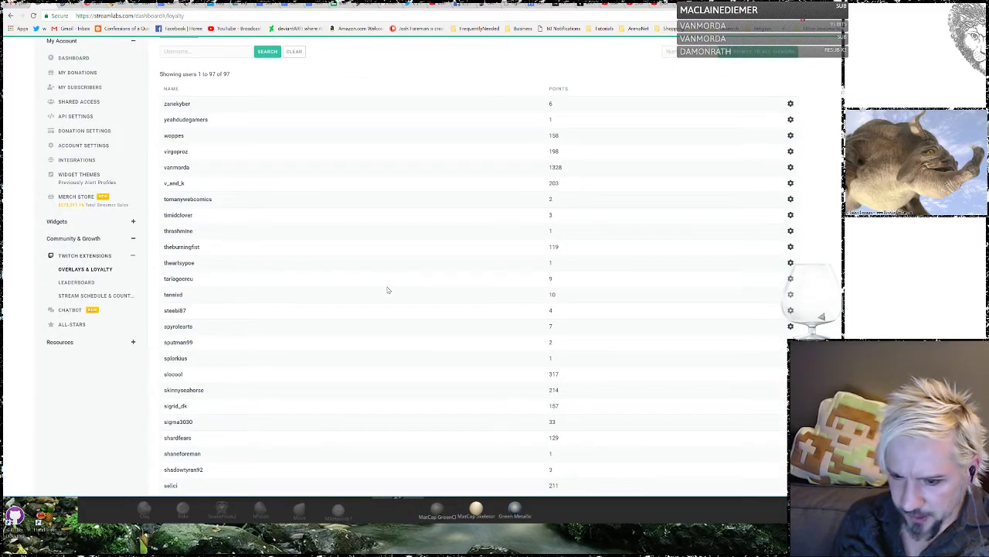
scroll(298, 237, "up", 1)
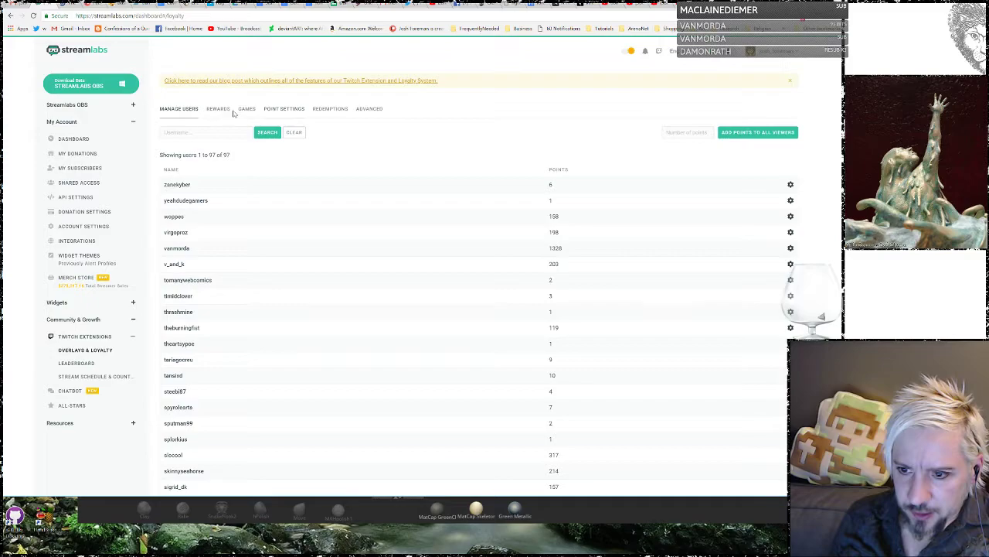
left_click(219, 109)
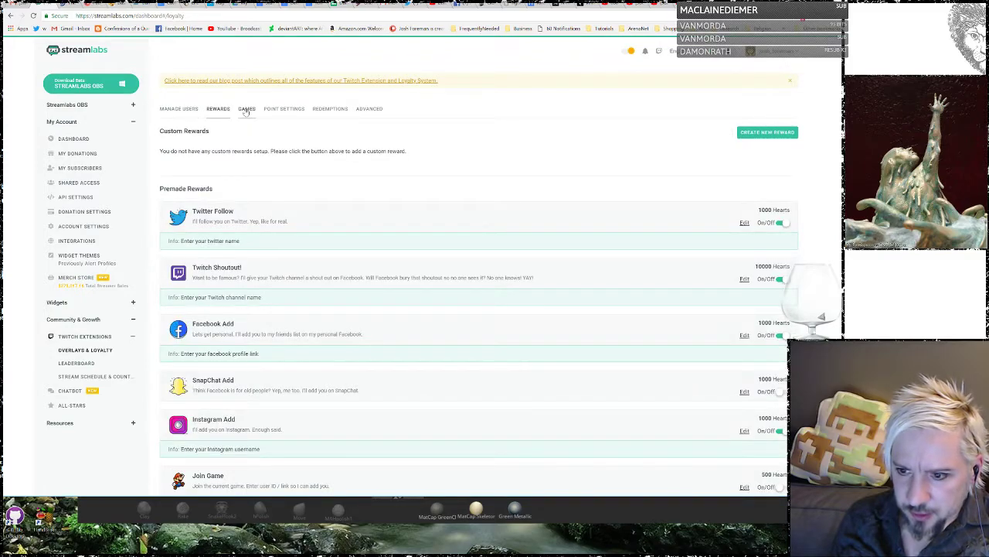
left_click(268, 109)
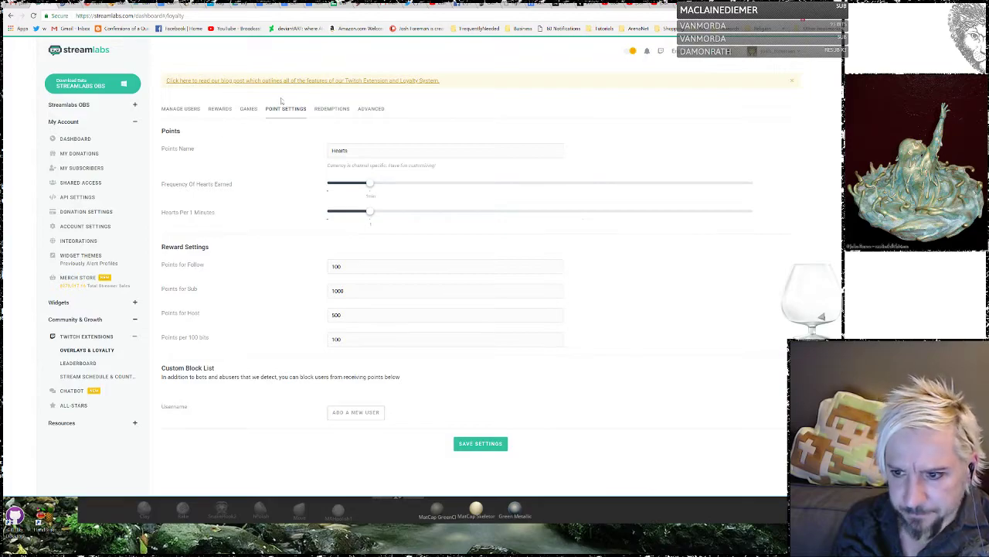
Step: Open the blog post on the Twitch Extension and Loyalty System, read to its Loyalty Points section, and minimize the browser
left_click(289, 81)
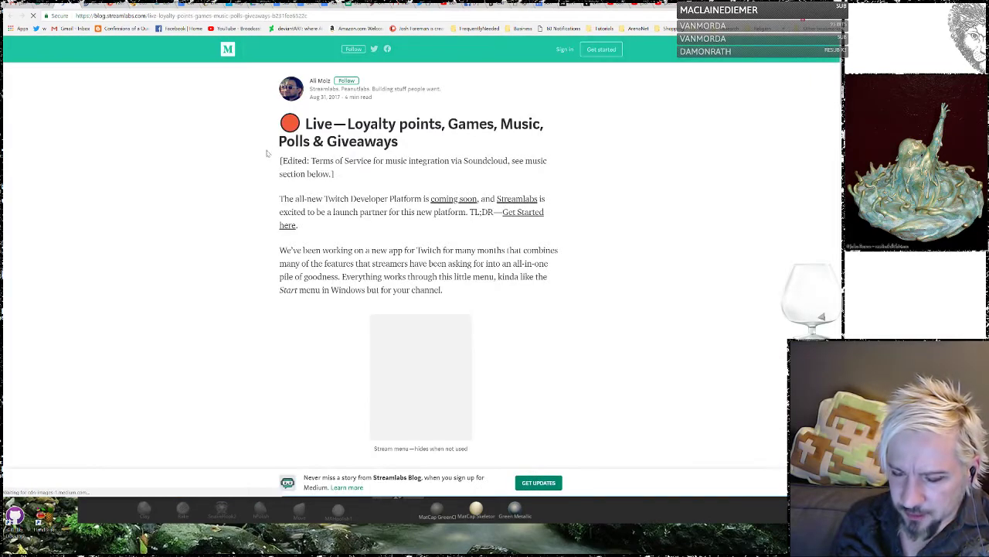
scroll(151, 202, "down", 3)
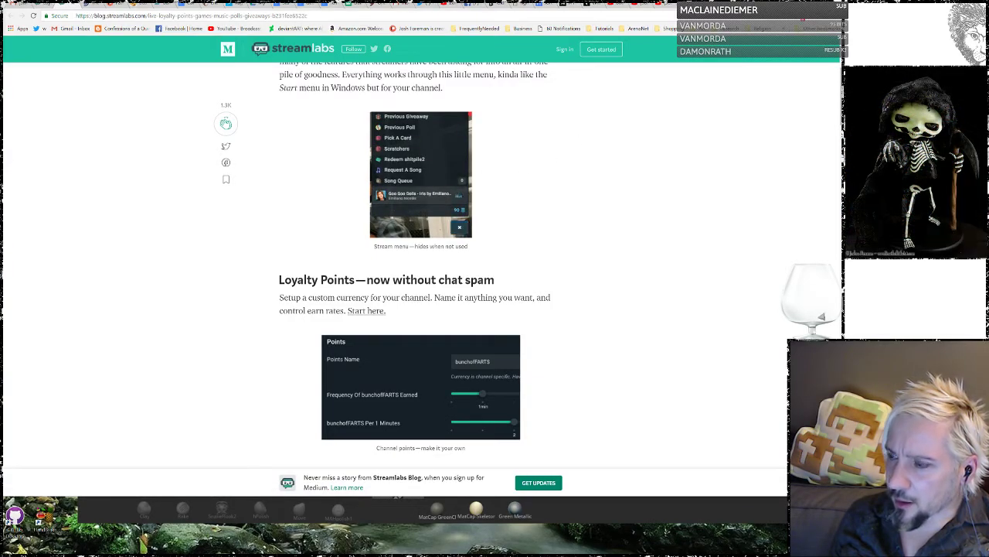
left_click(798, 5)
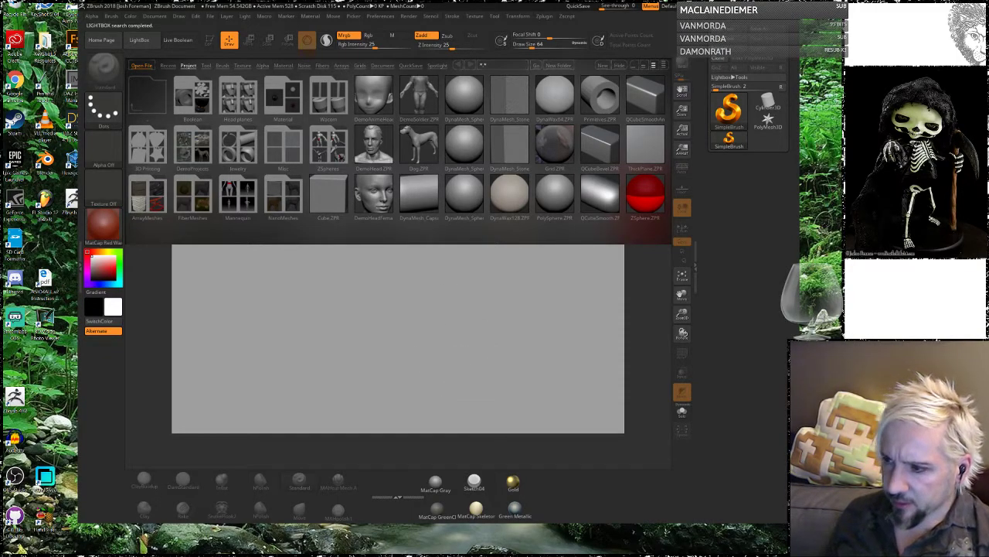
Step: In ZBrush, close LightBox and load the MiniLttp2Dynamesh tool from the MiniLttp folder inside ZeldaStuff's 3DPrint folder
key("comma")
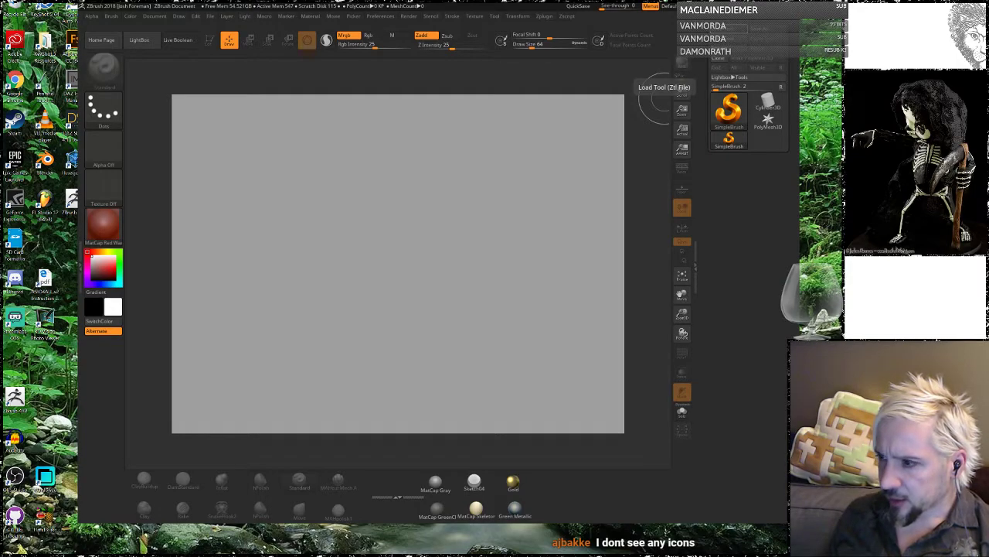
left_click(728, 31)
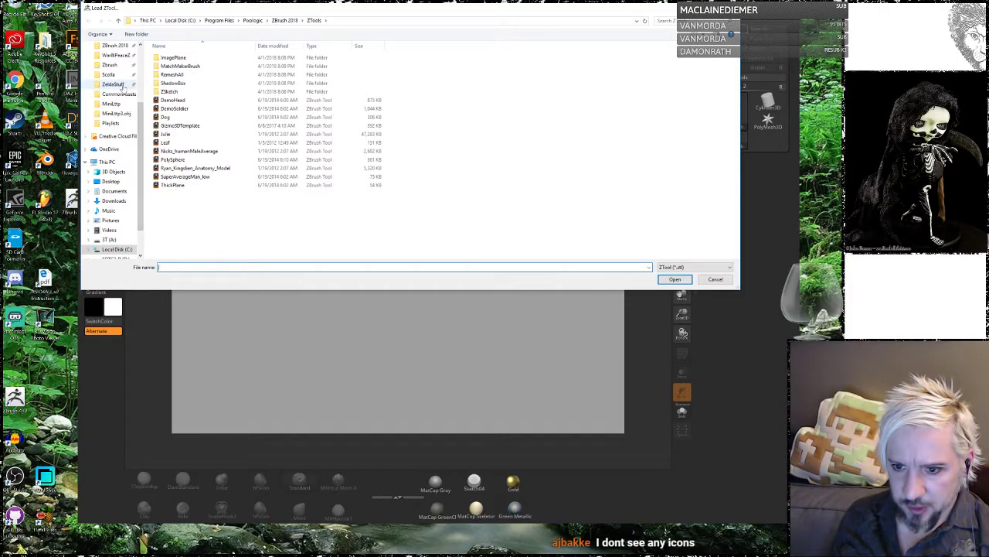
left_click(116, 84)
double_click(175, 69)
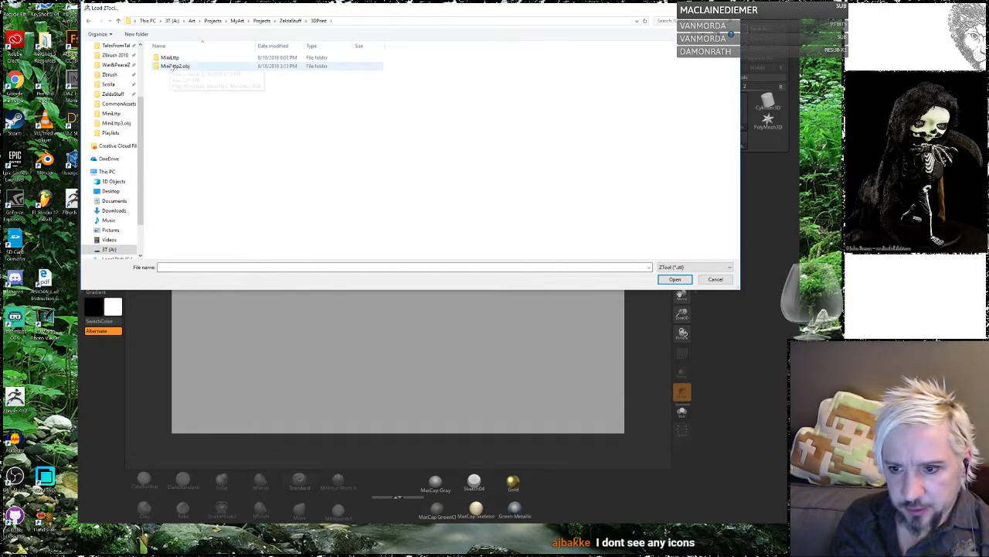
double_click(173, 67)
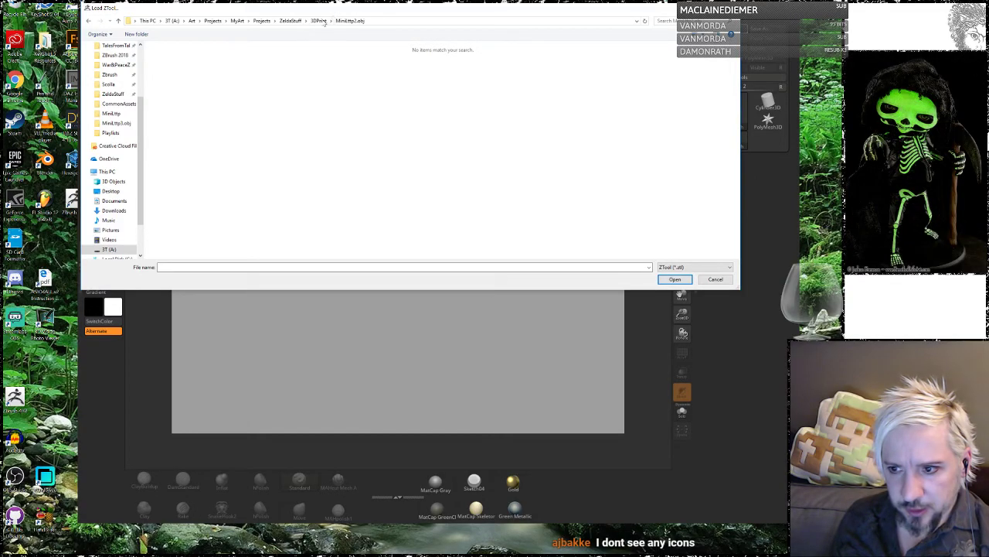
key("BackSpace")
double_click(171, 58)
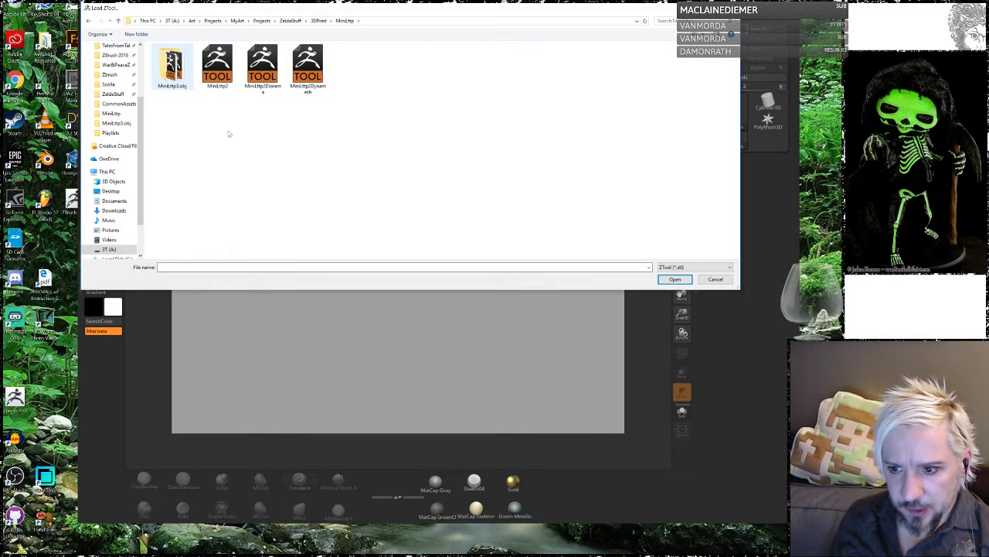
double_click(309, 70)
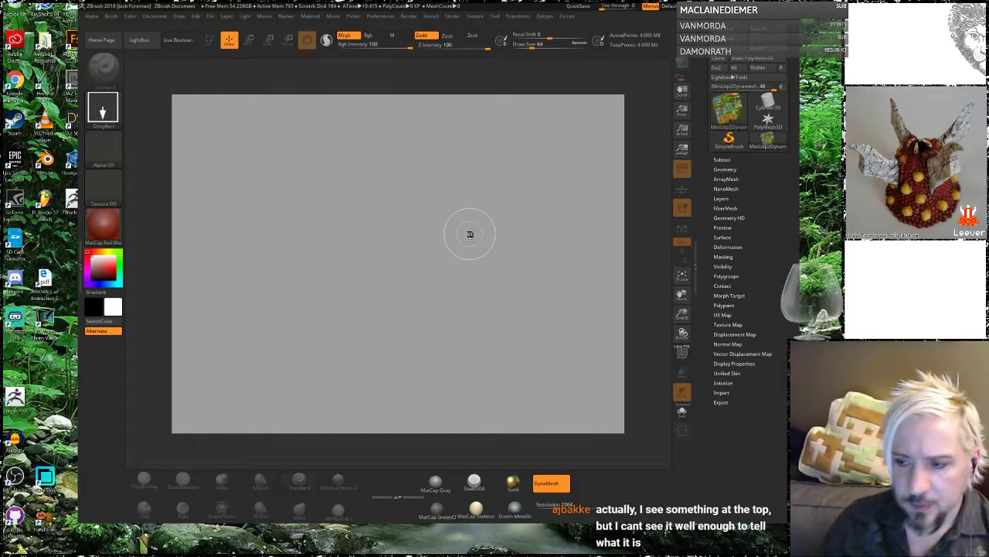
Step: Draw the loaded map model on the canvas, enter Edit mode, and apply the MatCap Gray material
left_click_drag(422, 14, 345, 11)
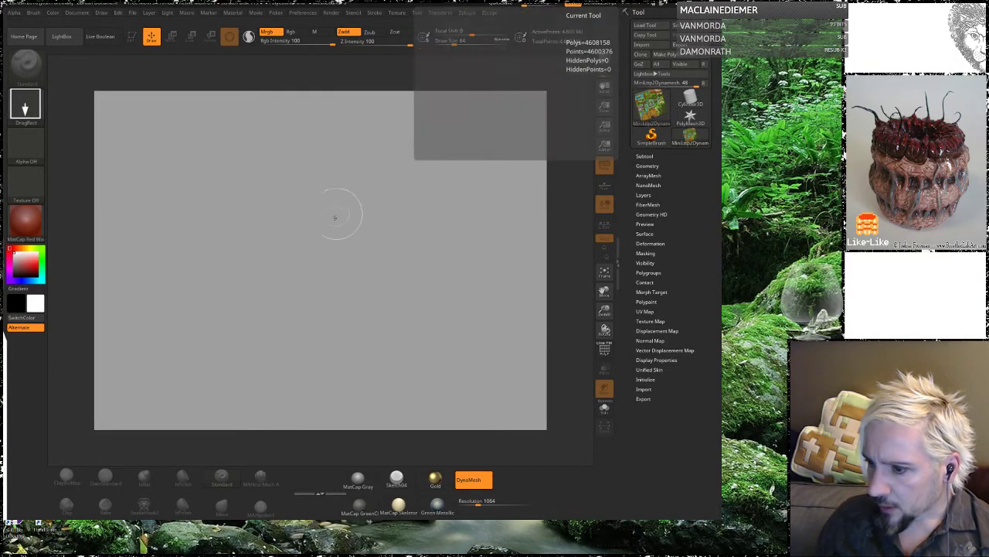
mouse_move(320, 249)
left_mouse_down()
mouse_move(356, 317)
mouse_move(320, 348)
mouse_move(320, 413)
left_mouse_up()
key("t")
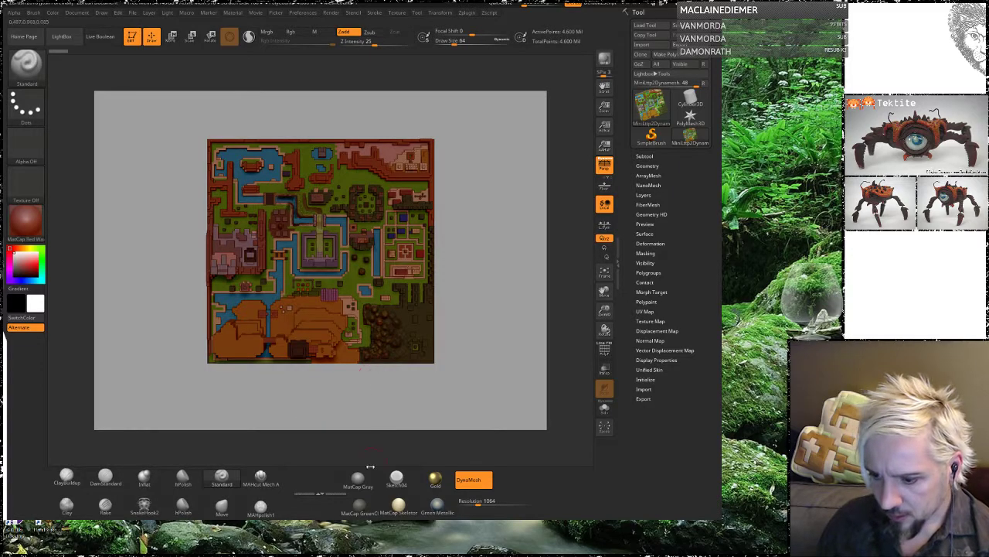
left_click(357, 476)
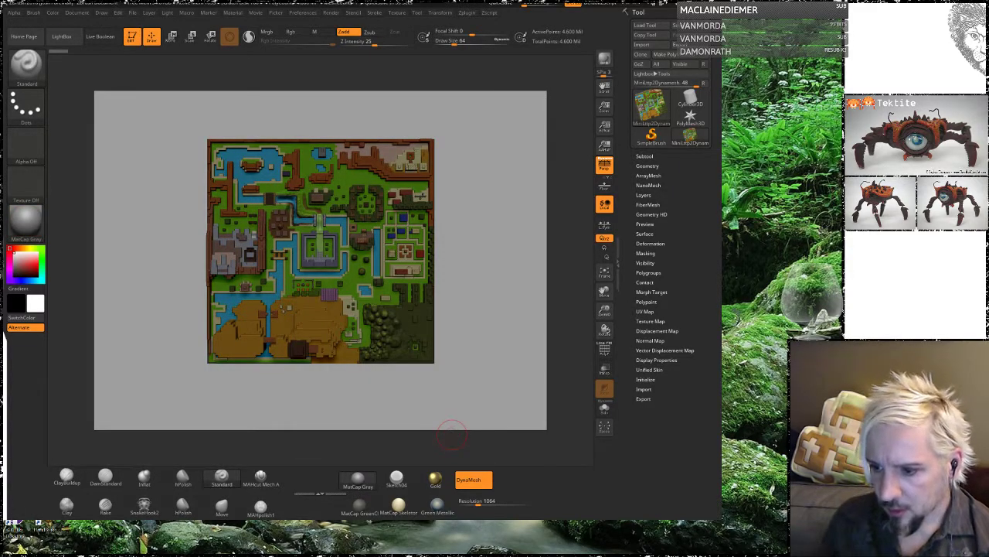
left_click_drag(490, 312, 502, 333)
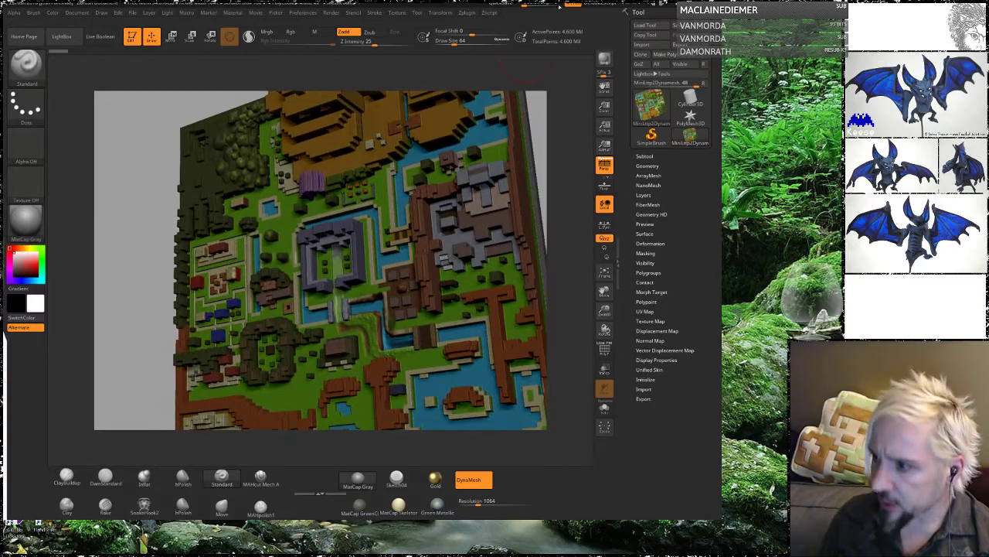
Step: Load the MiniLttp2Diorama tool and inspect its map model at an angle
left_click(645, 25)
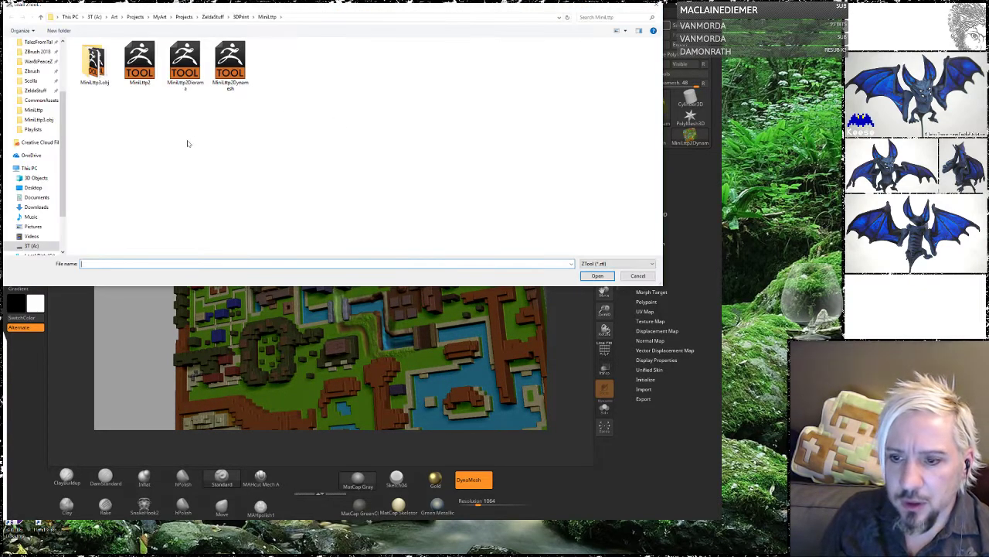
left_click(185, 66)
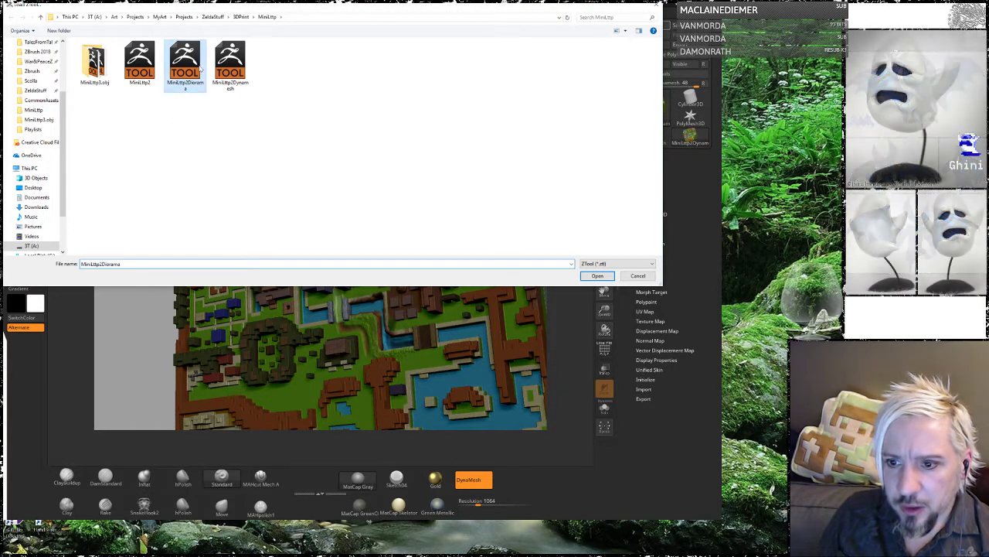
left_click(597, 276)
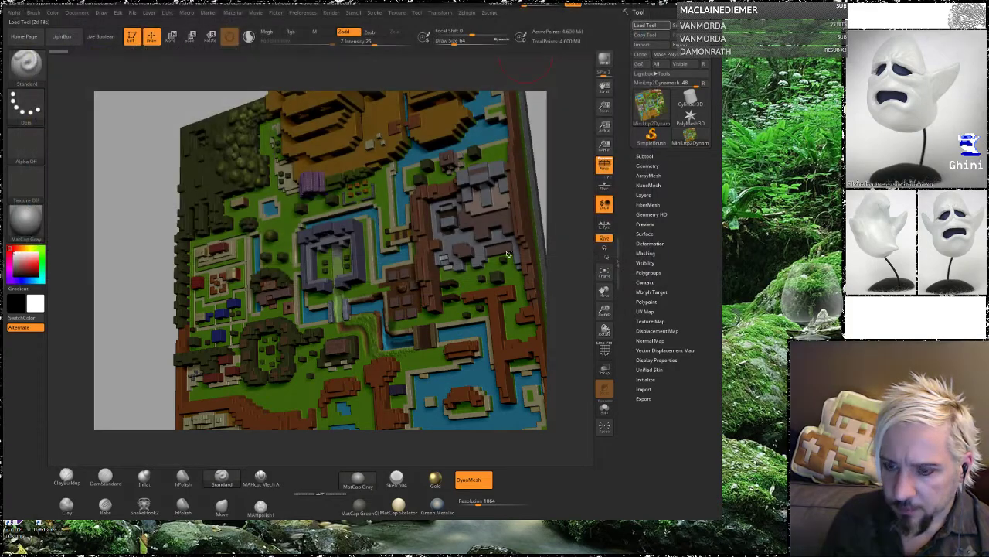
left_click_drag(487, 308, 455, 246)
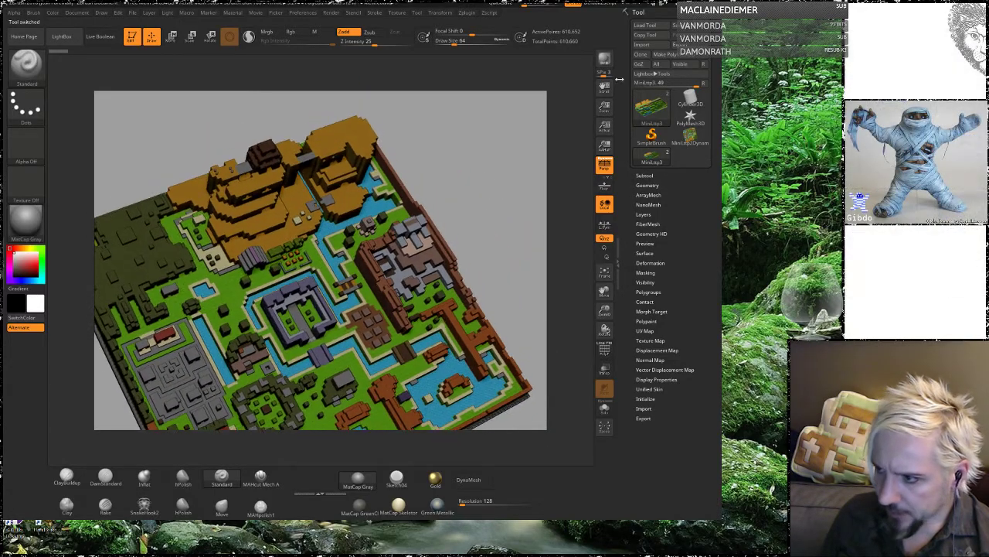
Step: Load the MiniLttp3TexturedSculptris tool from the MiniLttp3.obj folder
left_click(653, 25)
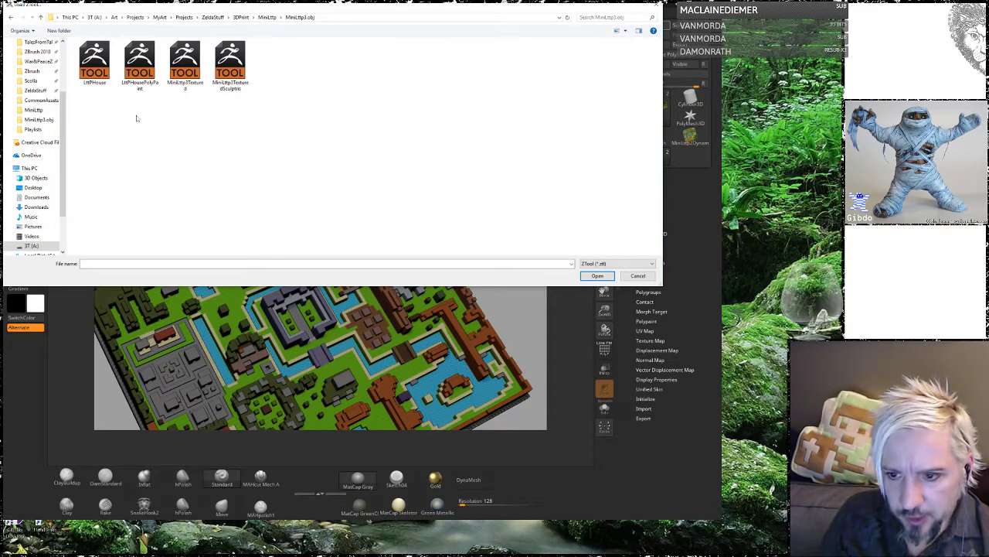
left_click(146, 71)
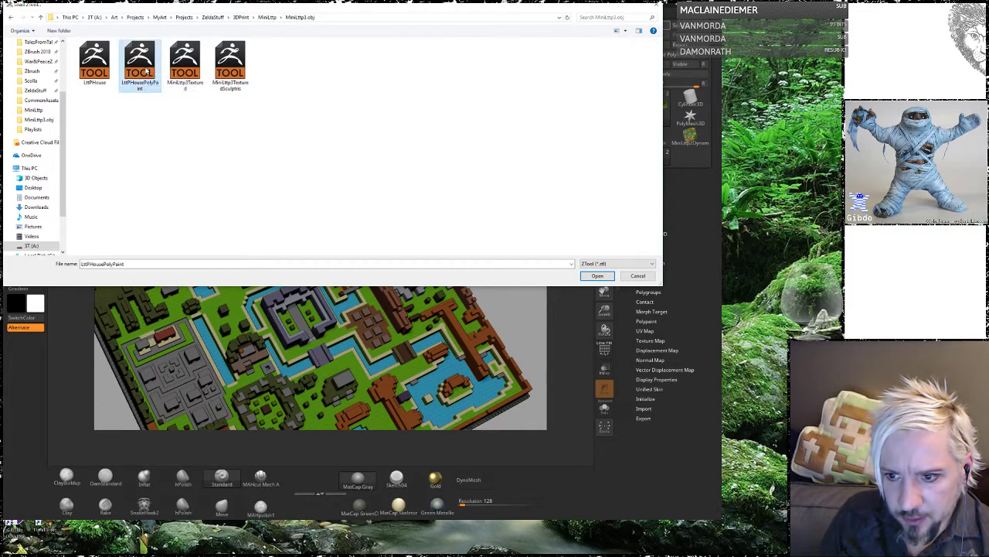
left_click(233, 70)
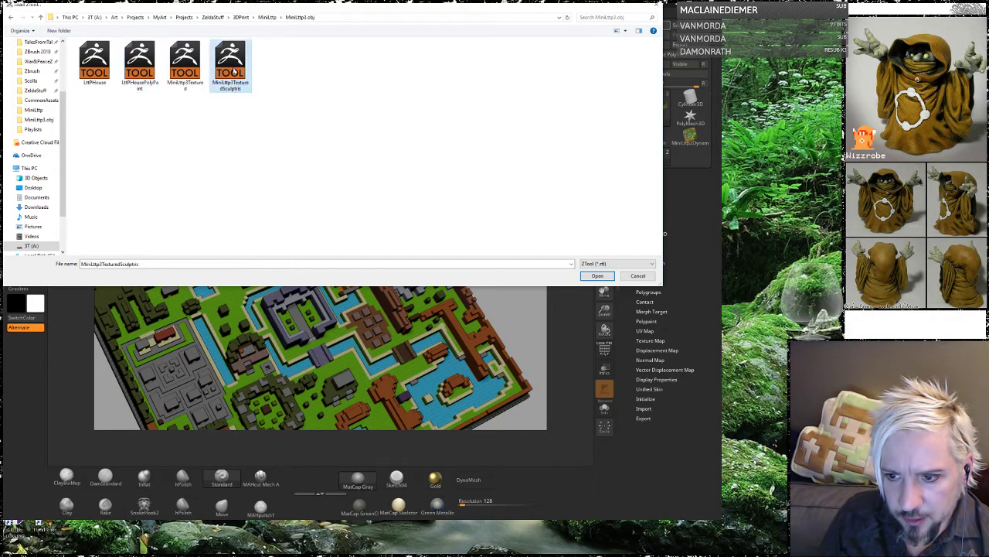
left_click(594, 276)
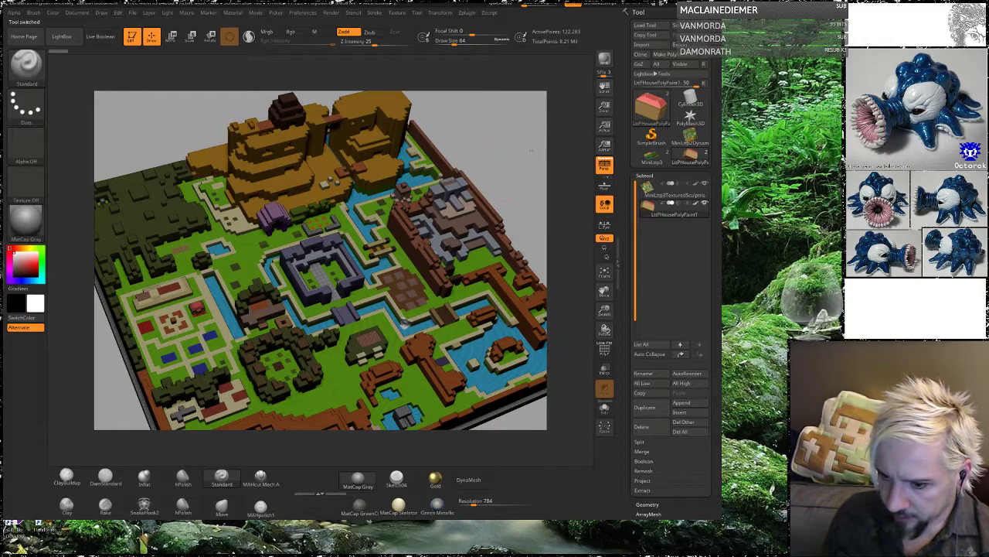
Step: Duplicate the red-roofed village house with the transform gizmo and place the copy on the dark red plot across the village
left_click_drag(147, 359, 301, 272, "alt")
left_click_drag(233, 323, 225, 402)
left_click_drag(89, 279, 421, 135, "alt")
left_click_drag(353, 252, 361, 244, "alt")
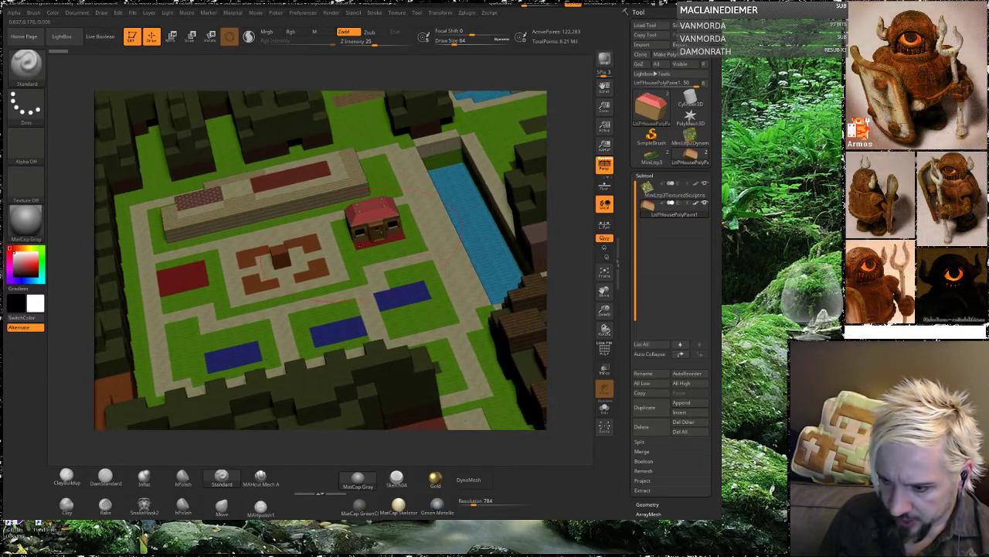
key("w")
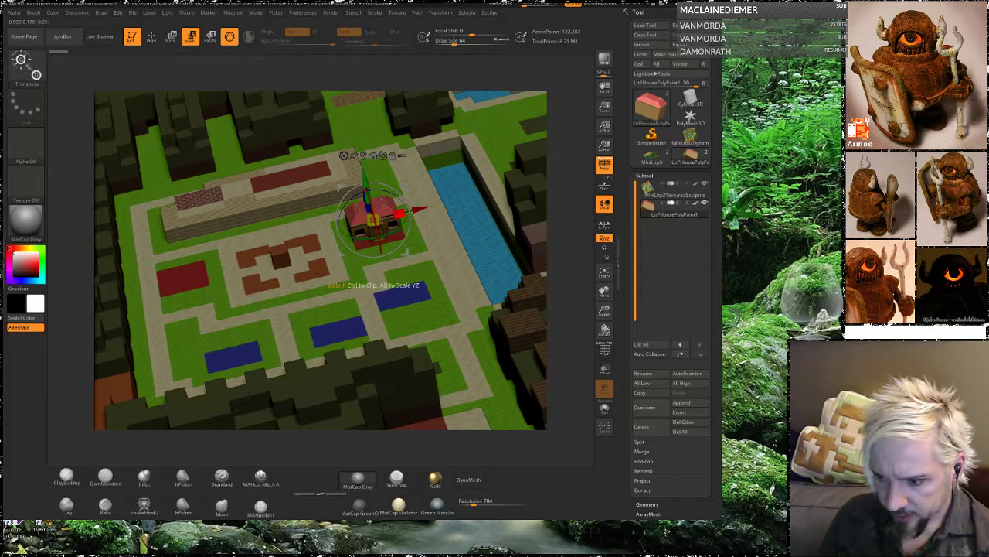
left_click_drag(366, 222, 187, 266, "alt")
left_click(177, 201)
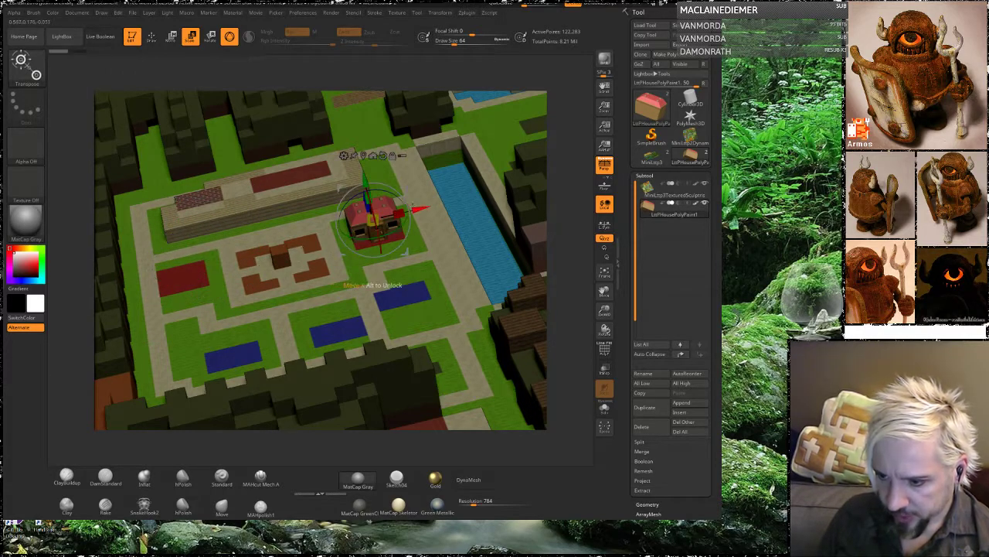
left_click_drag(373, 224, 178, 269, "ctrl")
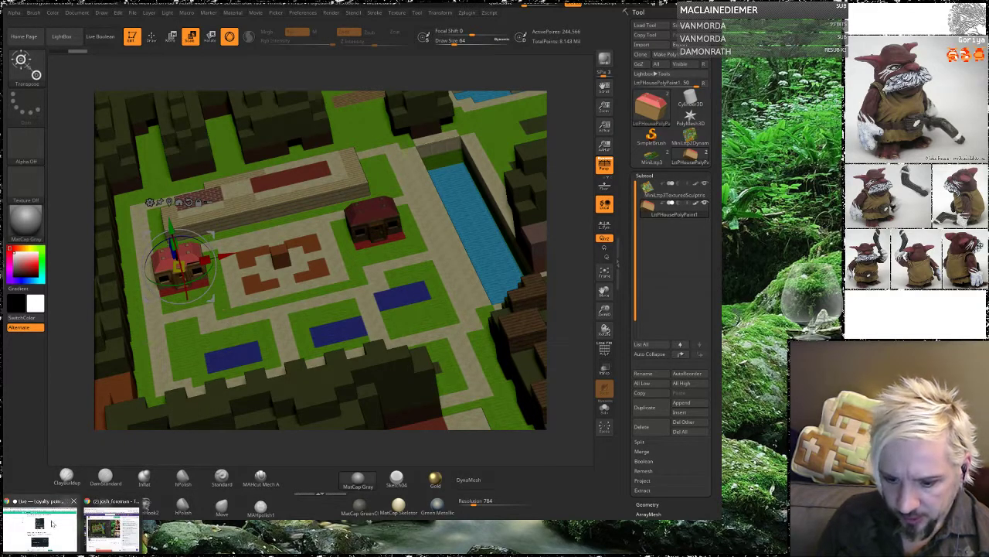
Step: Switch to the Chrome browser and bring up the light world map image as a reference
left_click(47, 500)
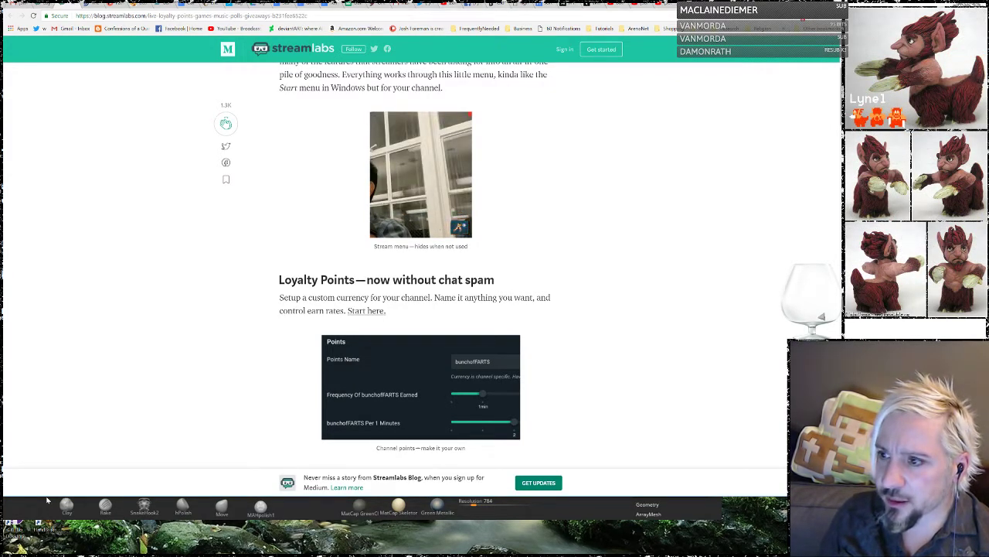
key("ctrl+Tab")
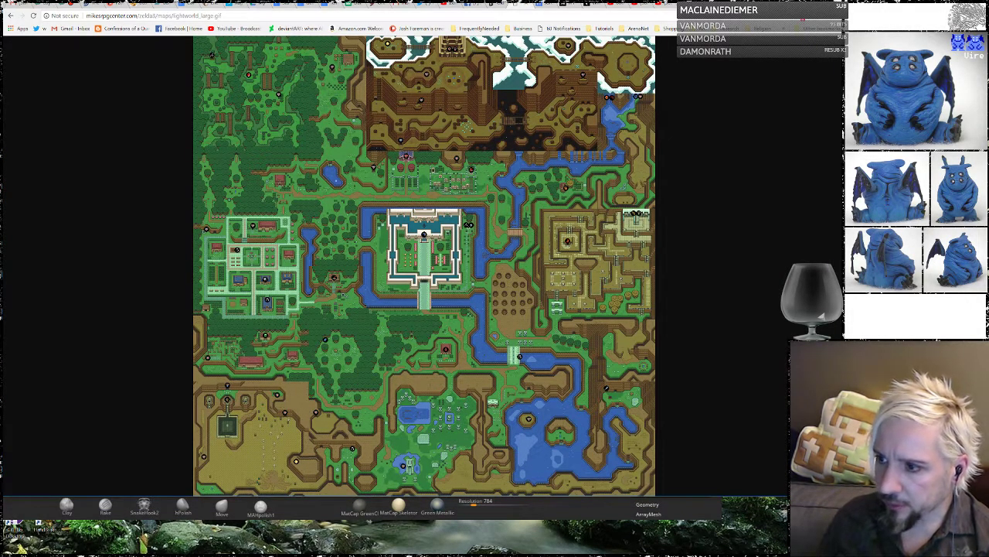
Step: Detach the light world map tab into its own window, park it beside the ZBrush canvas, and minimise the remaining browser window
left_click_drag(515, 6, 349, 162)
left_click(789, 4)
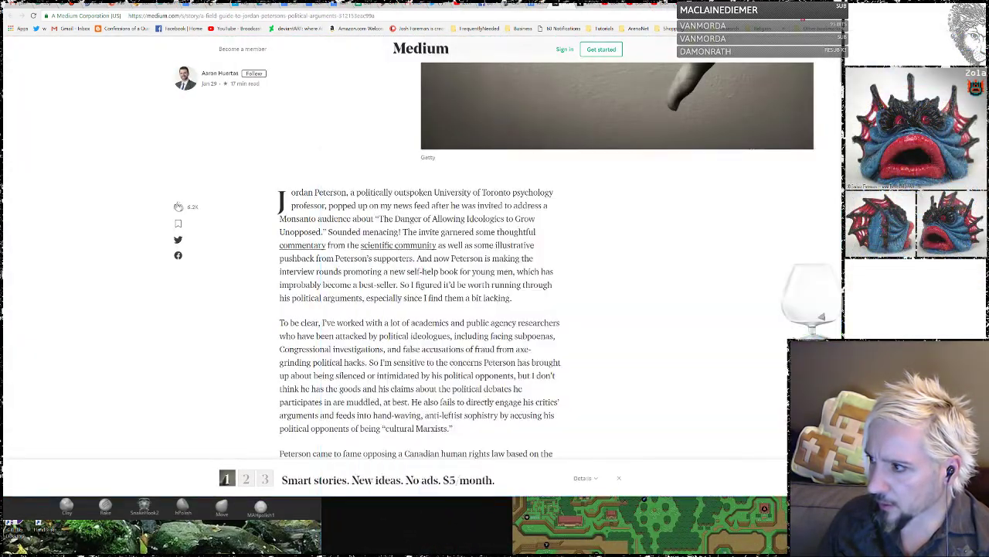
left_click_drag(825, 165, 937, 44)
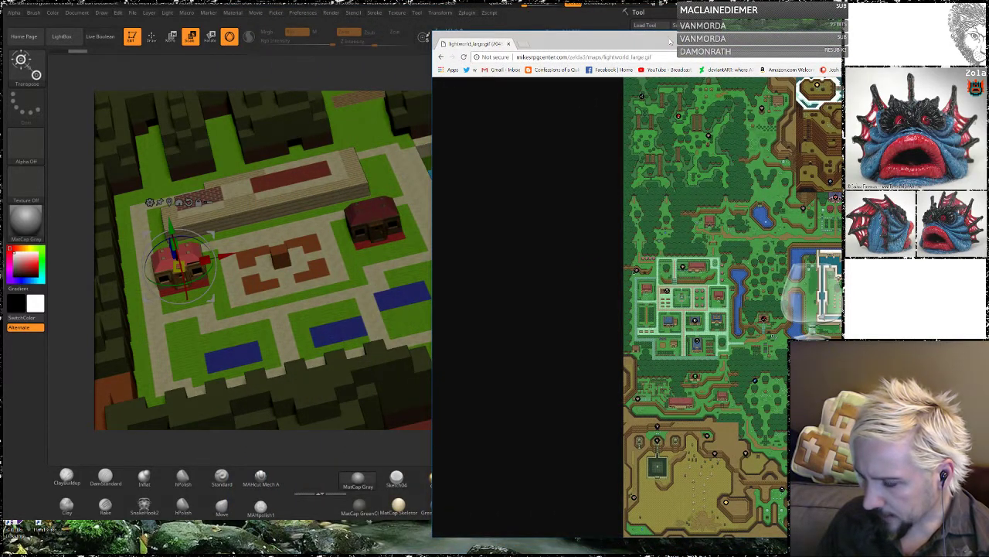
left_click_drag(670, 41, 787, 41)
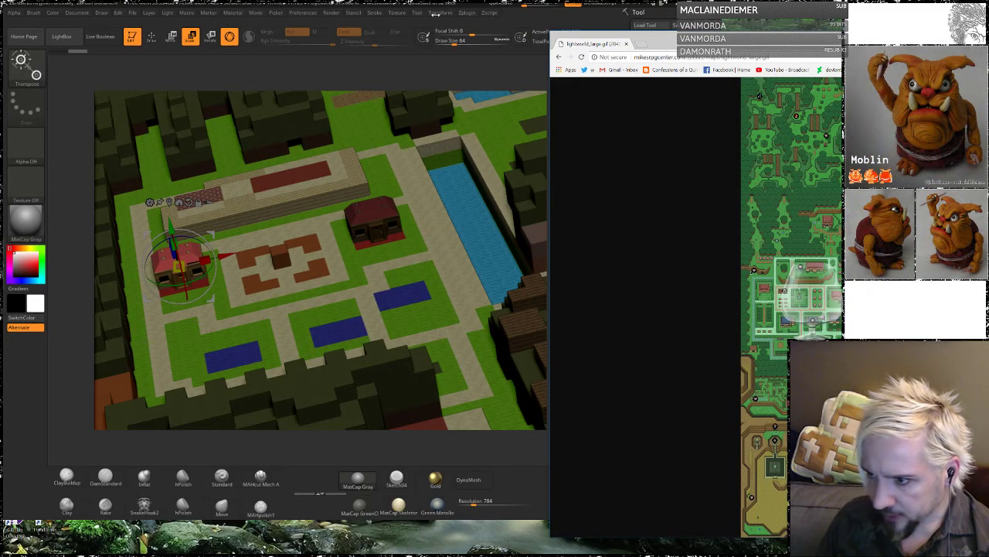
left_click(370, 12)
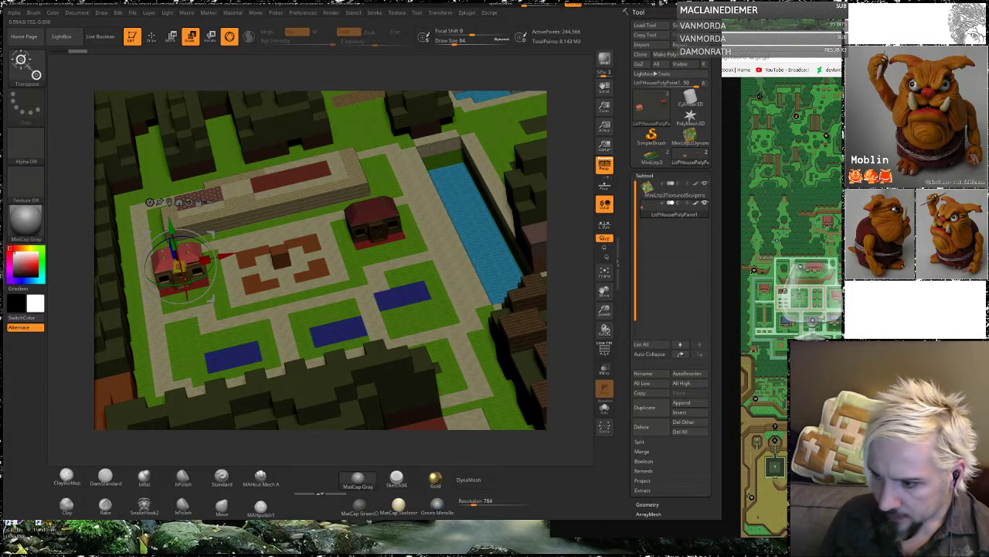
Step: Duplicate the village house onto the dark red plot of the raised platform and lift the copy to sit on the platform's surface
left_click_drag(567, 195, 565, 227)
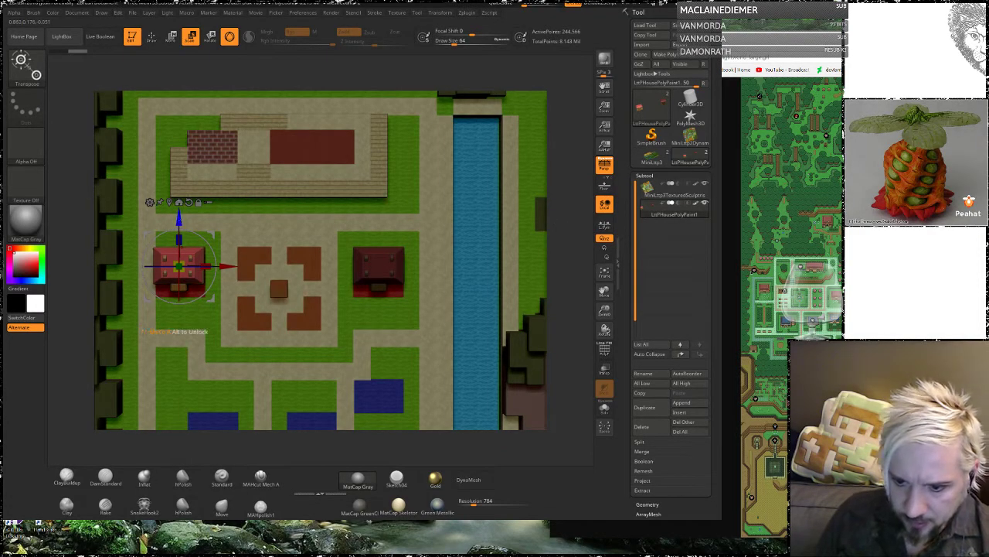
left_click_drag(179, 219, 191, 101)
left_click_drag(228, 146, 377, 146)
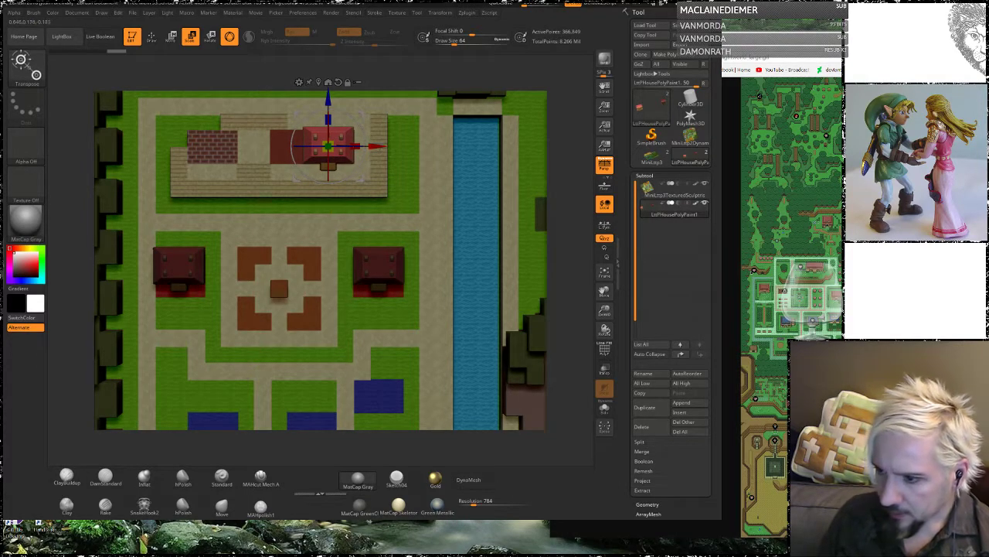
left_click_drag(581, 137, 554, 232)
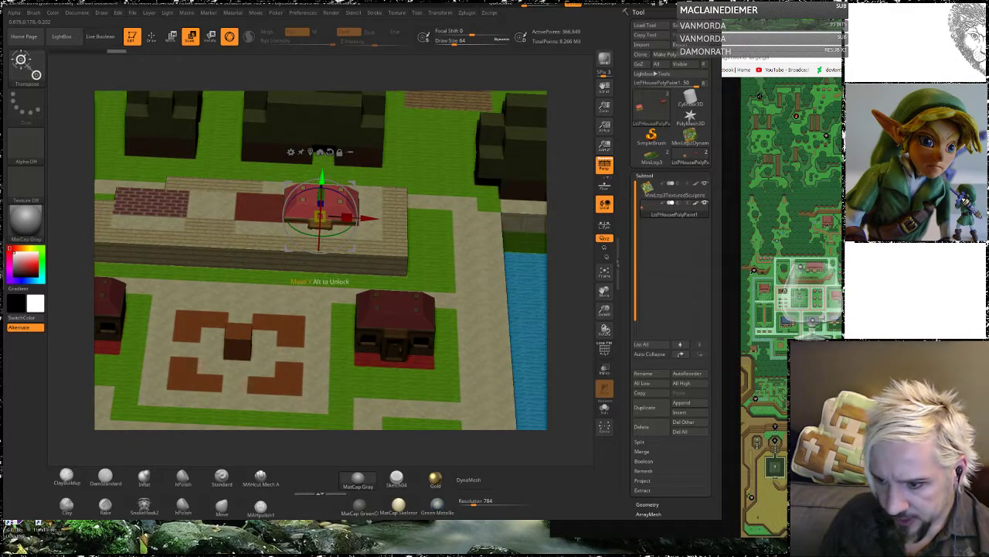
left_click_drag(321, 180, 328, 158)
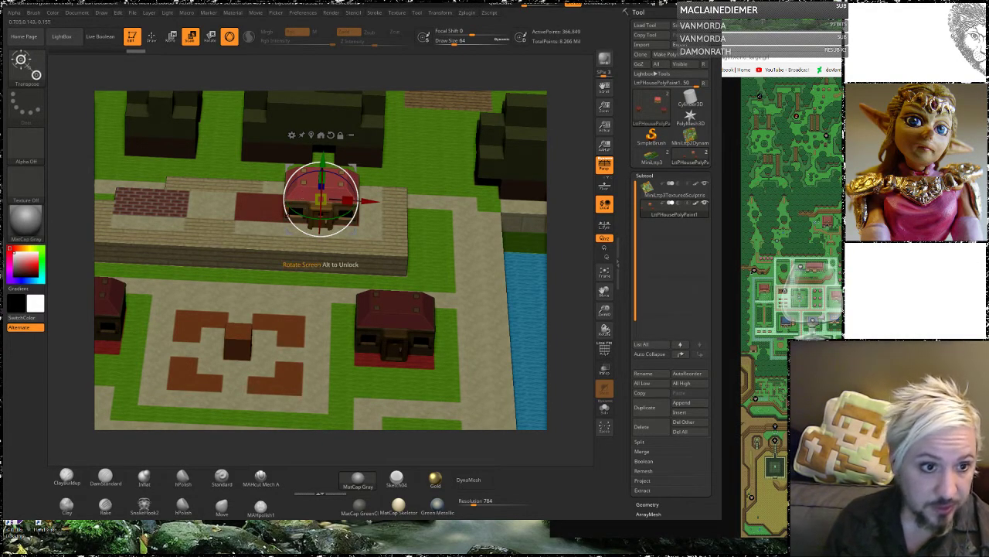
left_click_drag(479, 450, 448, 439)
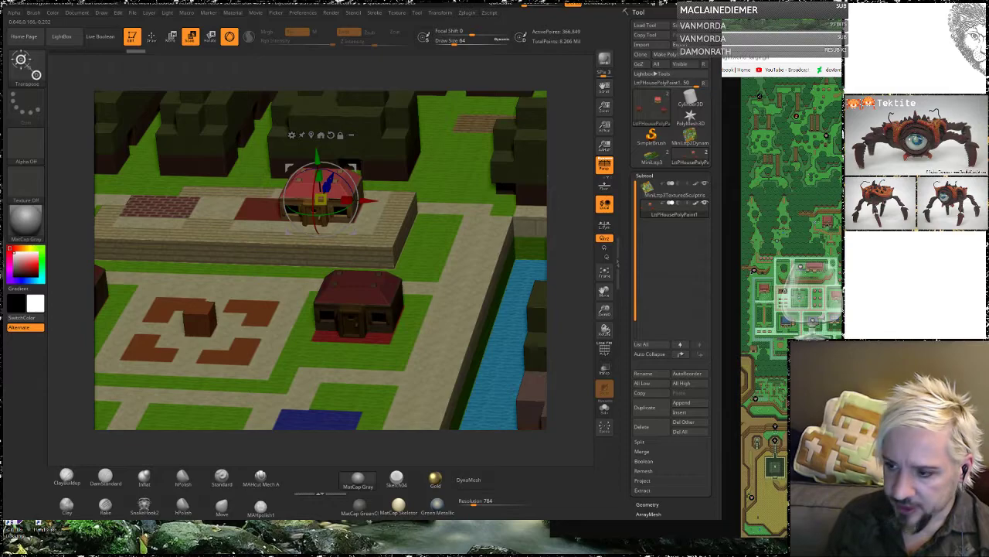
Step: Duplicate the platform house sideways along the dark red plot, joining both copies into one long building
left_click_drag(548, 166, 458, 177)
mouse_move(568, 224)
left_mouse_down("alt")
mouse_move(568, 197)
mouse_move(570, 237)
left_mouse_up("alt")
mouse_move(368, 203)
left_mouse_down()
mouse_move(265, 198)
mouse_move(310, 181)
left_mouse_up()
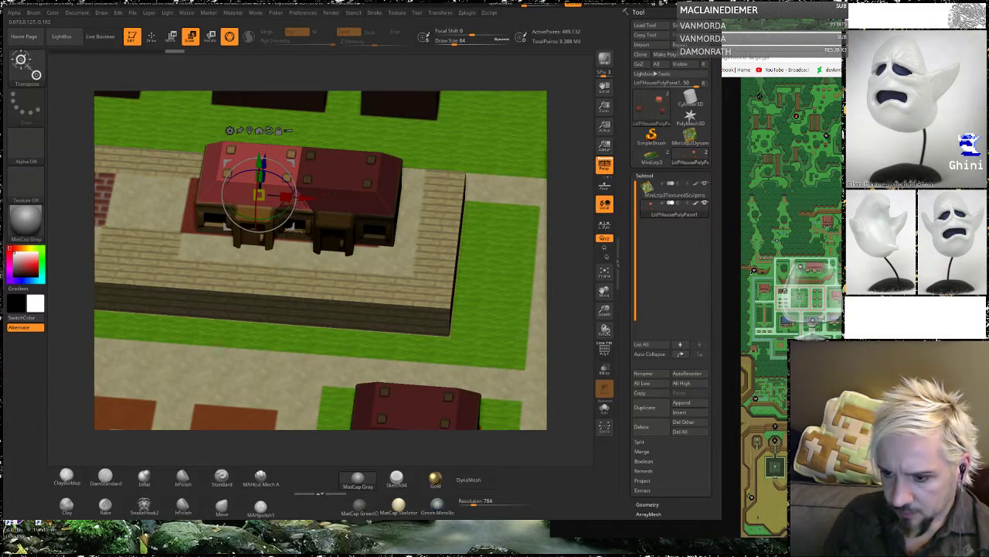
right_click_drag(327, 195, 263, 192)
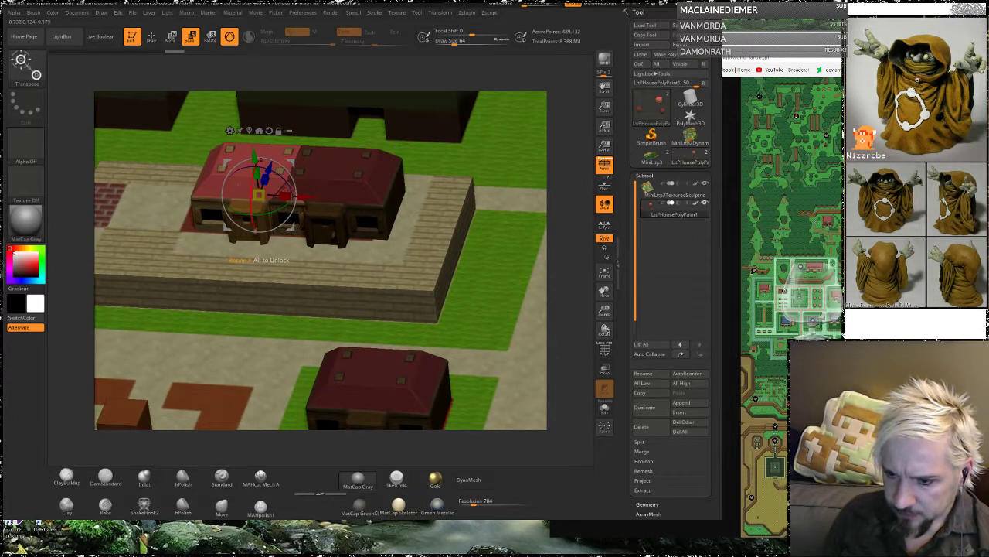
left_click_drag(254, 155, 255, 155)
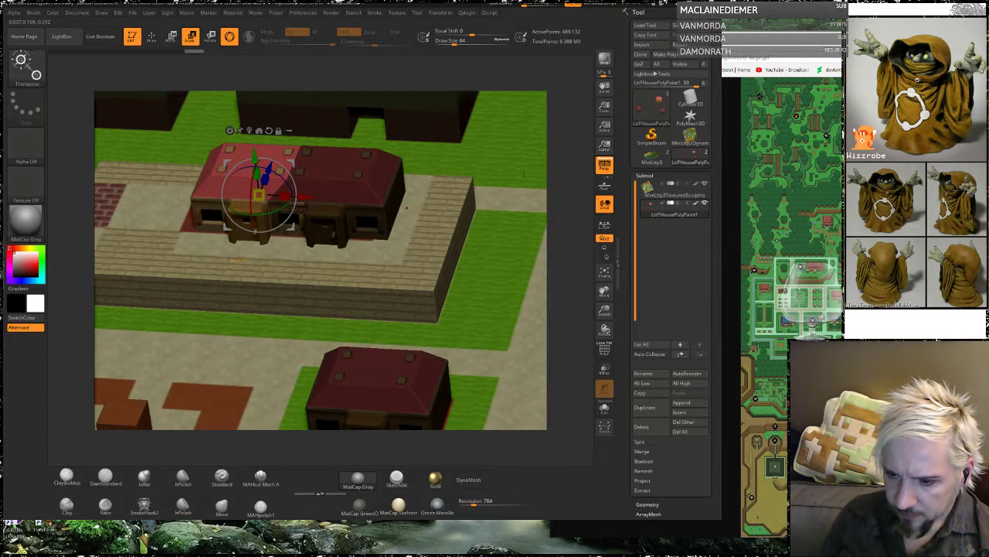
Step: Duplicate the house onto the middle blue plot south of the village square and align it with the plot's edges
right_click_drag(332, 224, 363, 160, "ctrl")
mouse_move(547, 172)
left_mouse_down()
mouse_move(553, 114)
mouse_move(563, 161)
mouse_move(544, 165)
left_mouse_up()
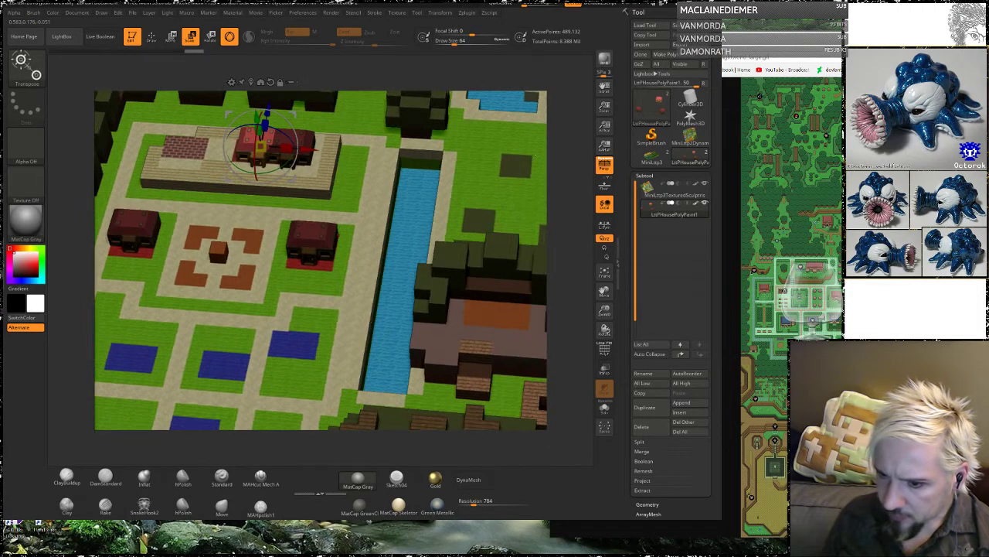
left_click_drag(261, 147, 220, 310)
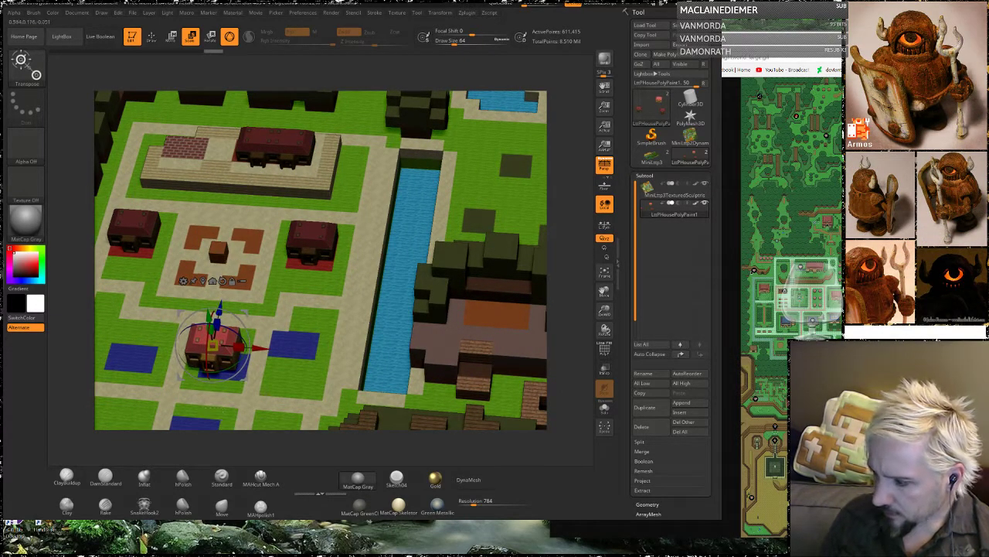
left_click_drag(565, 232, 572, 302)
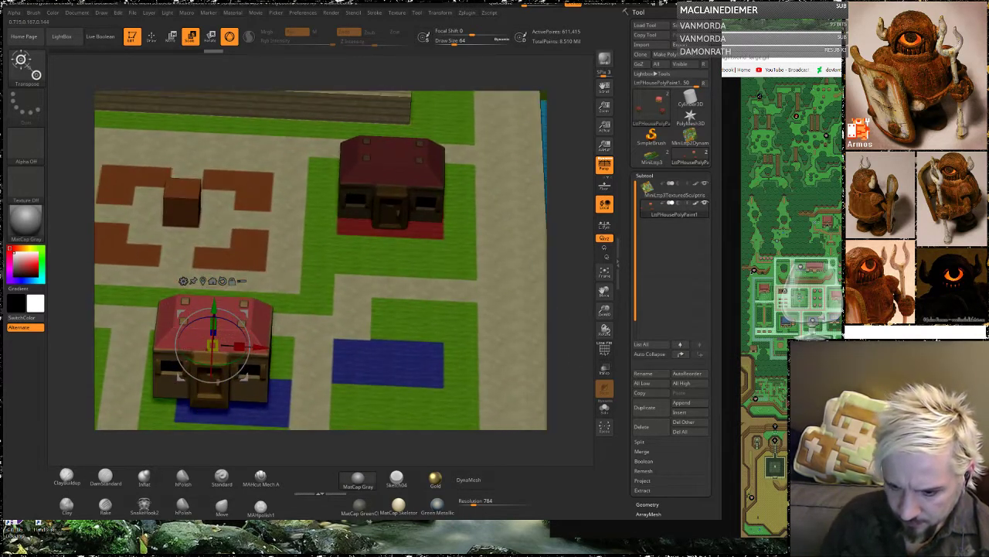
left_click_drag(213, 310, 213, 340)
left_click_drag(260, 379, 281, 380)
left_click_drag(78, 379, 138, 245, "alt")
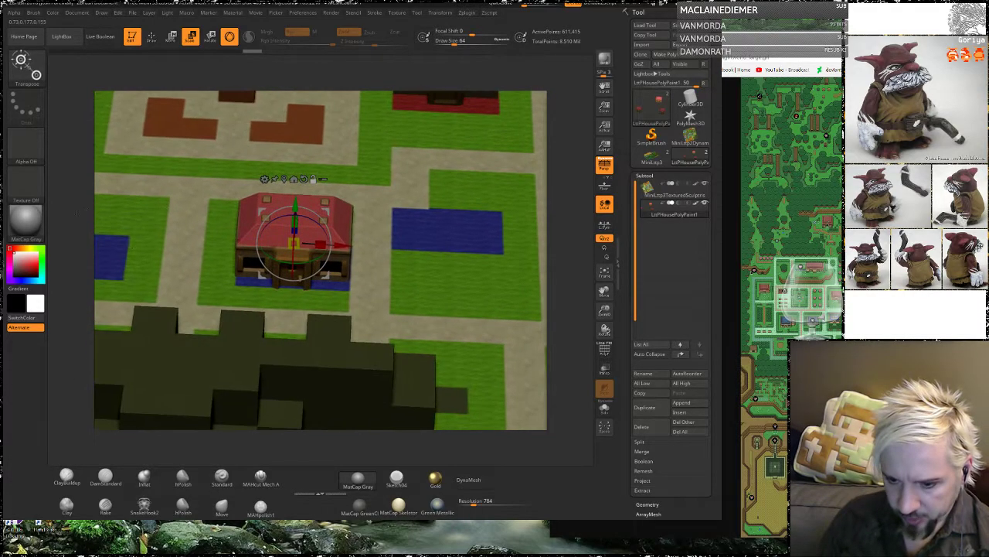
Step: Adjust the height of the house copy on the middle blue plot so that it rests on the ground
left_click_drag(77, 212, 122, 232)
left_click_drag(269, 202, 271, 206)
left_click_drag(296, 305, 302, 317)
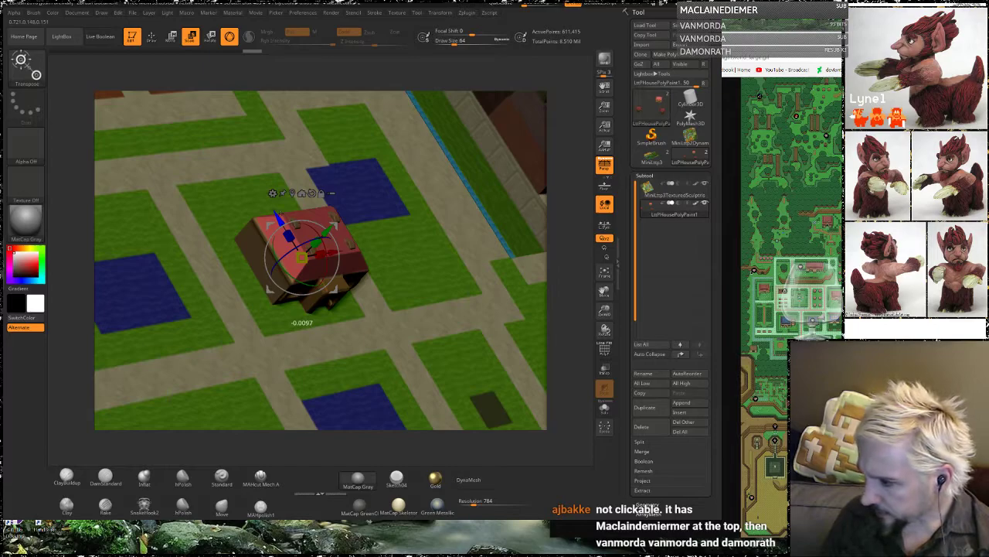
left_click_drag(280, 213, 279, 212)
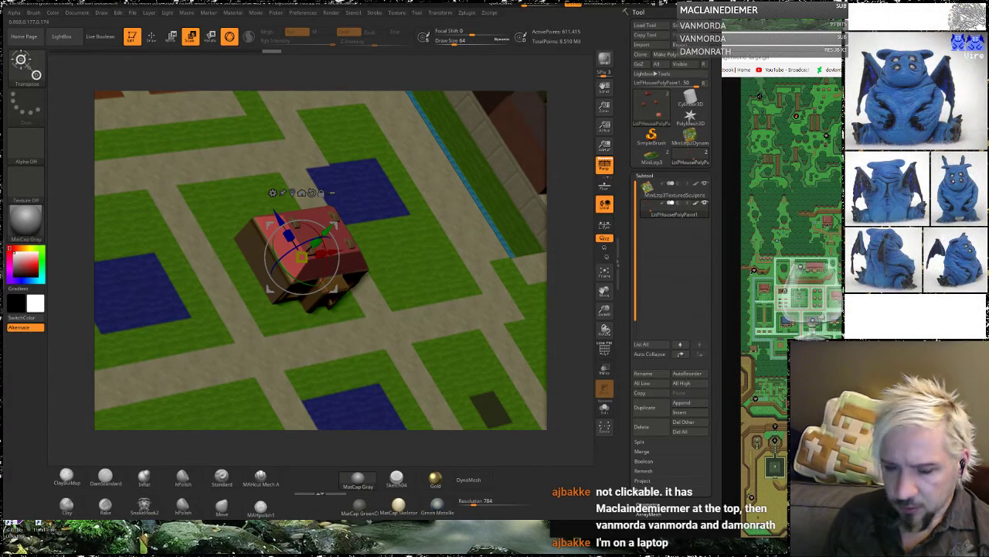
left_click_drag(573, 256, 595, 272)
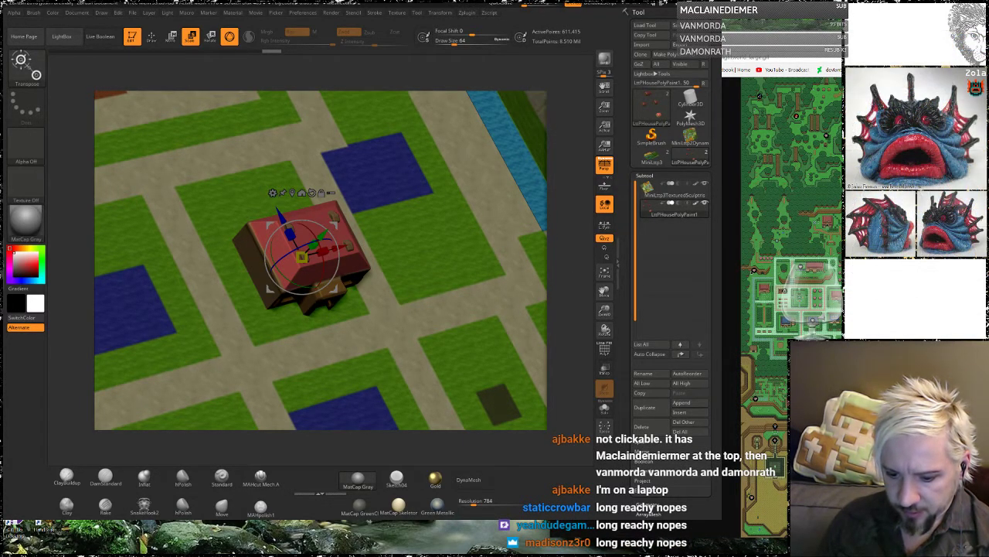
Step: Switch to the browser, review the Streamlabs loyalty point settings and user list, and return to ZBrush
mouse_move(114, 555)
left_click(43, 527)
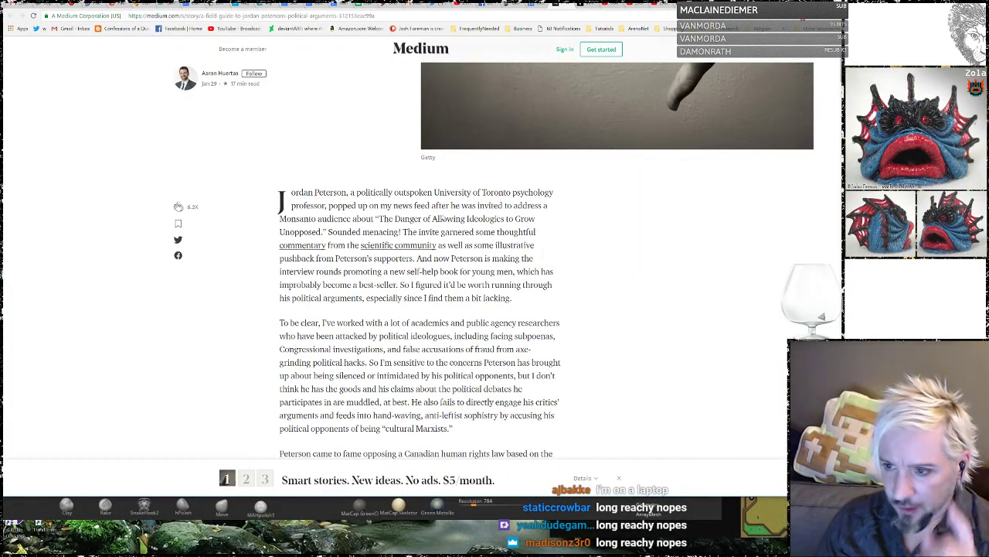
left_click(108, 5)
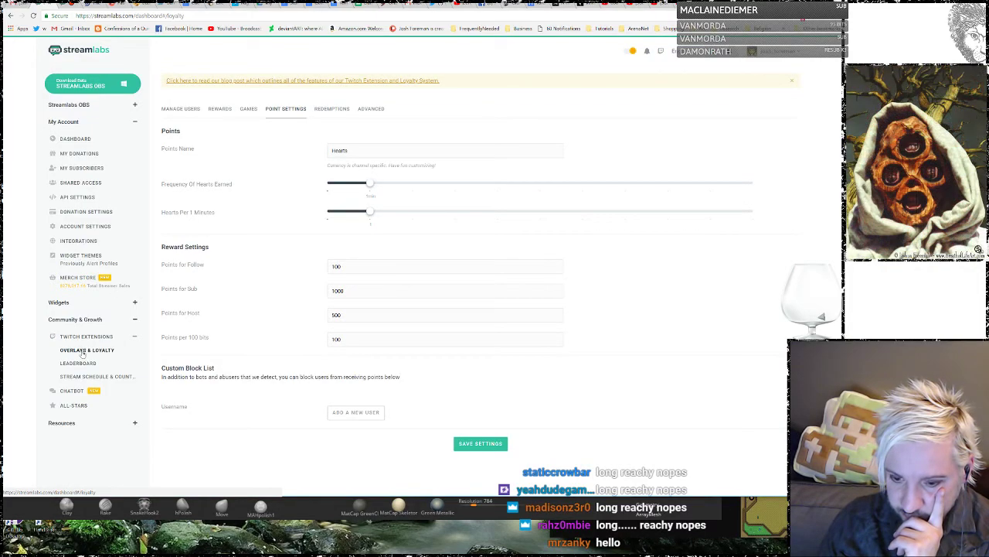
left_click(218, 109)
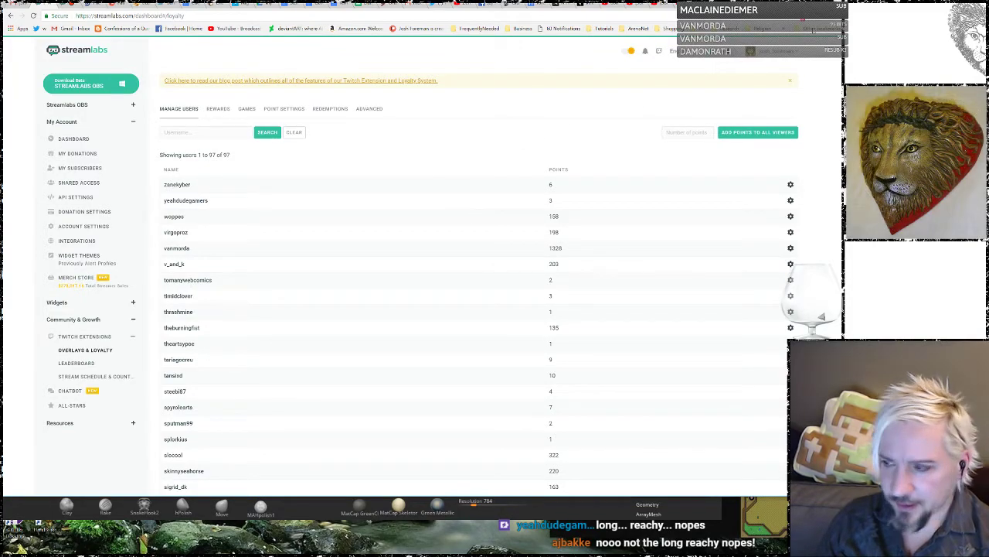
left_click(800, 3)
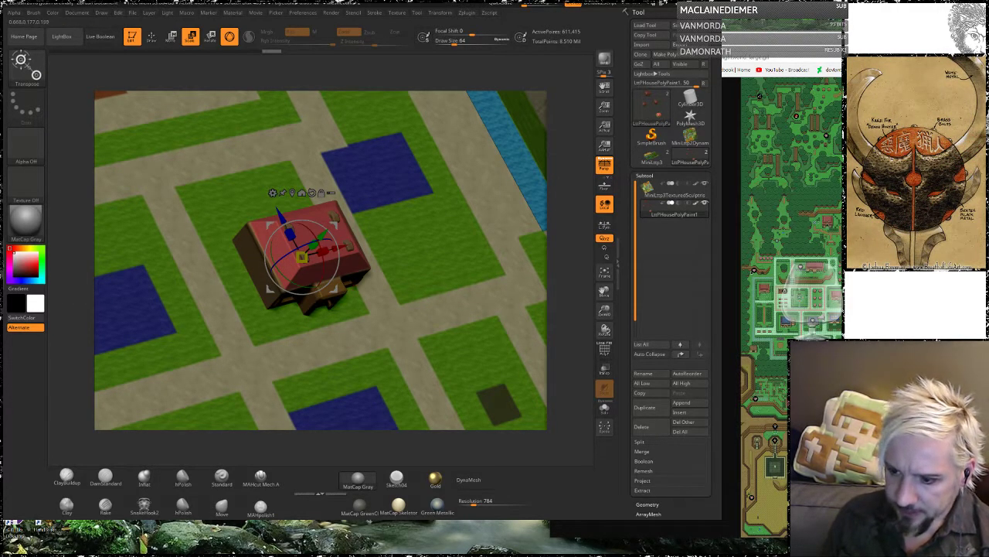
Step: Isolate the house subtool with Solo and frame the roof of the copy from the middle blue plot up close
right_click_drag(479, 328, 437, 216)
right_click_drag(495, 282, 434, 318)
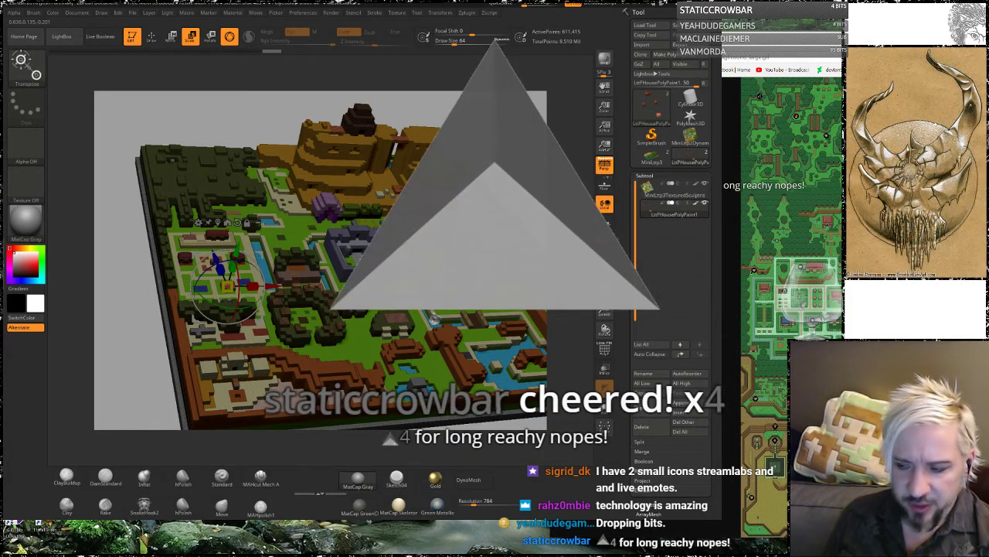
mouse_move(435, 318)
right_mouse_down()
mouse_move(390, 315)
mouse_move(438, 318)
right_mouse_up()
left_click_drag(537, 190, 533, 334)
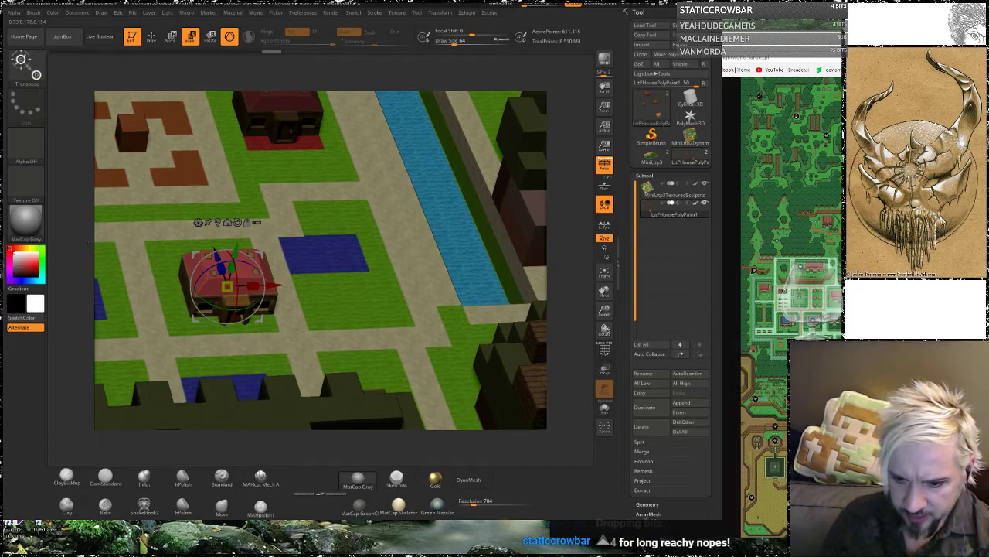
left_click_drag(228, 286, 394, 327, "alt")
right_click_drag(415, 361, 386, 359)
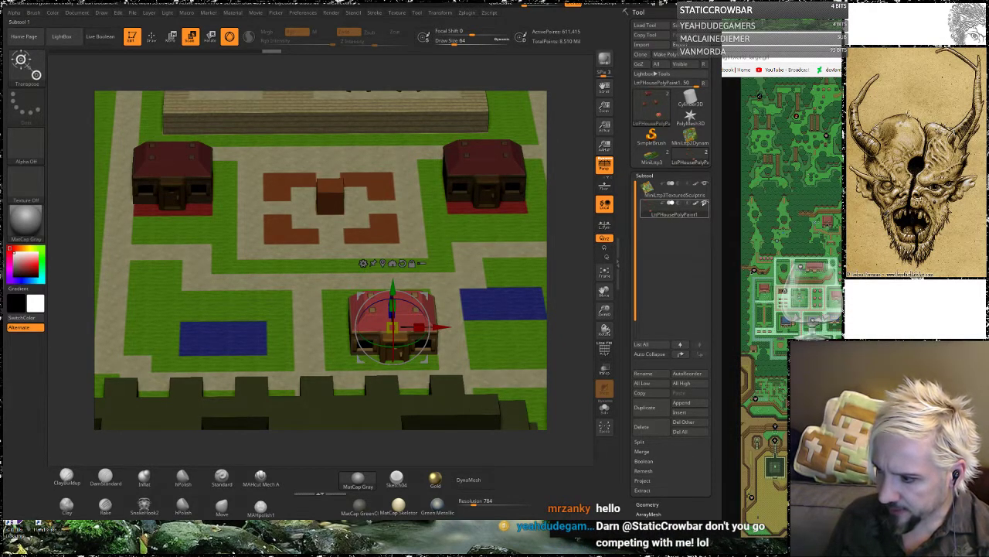
left_click(605, 408)
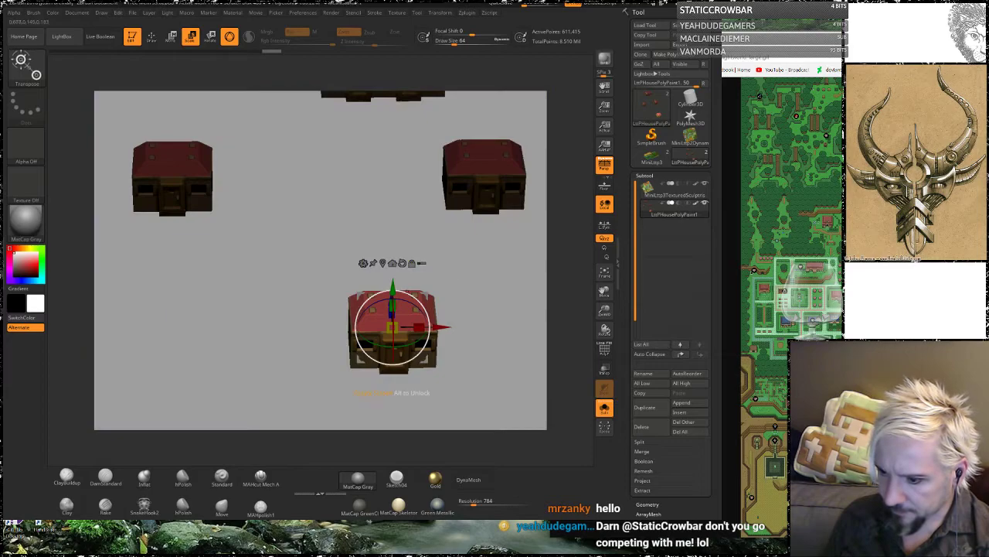
right_click_drag(492, 364, 510, 379)
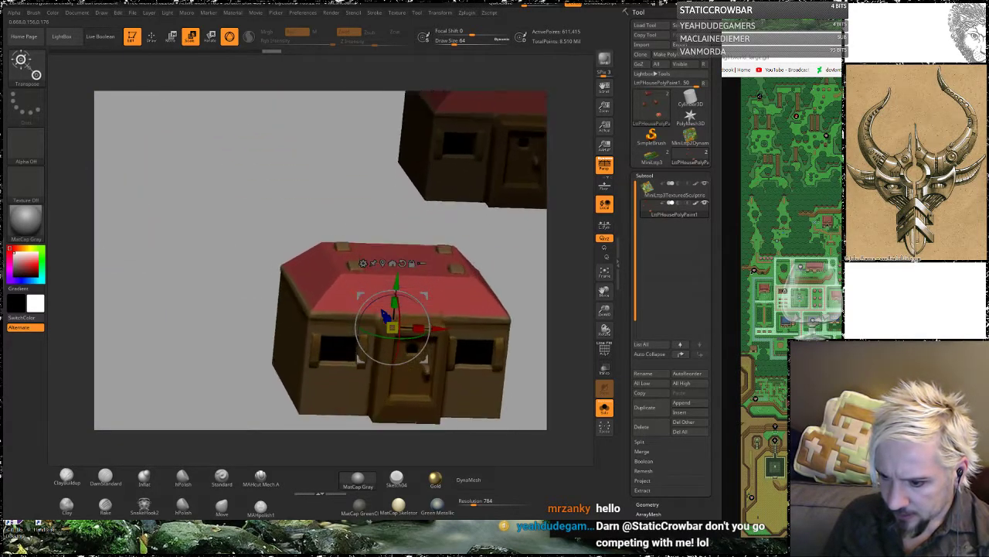
right_click_drag(438, 266, 443, 286, "ctrl")
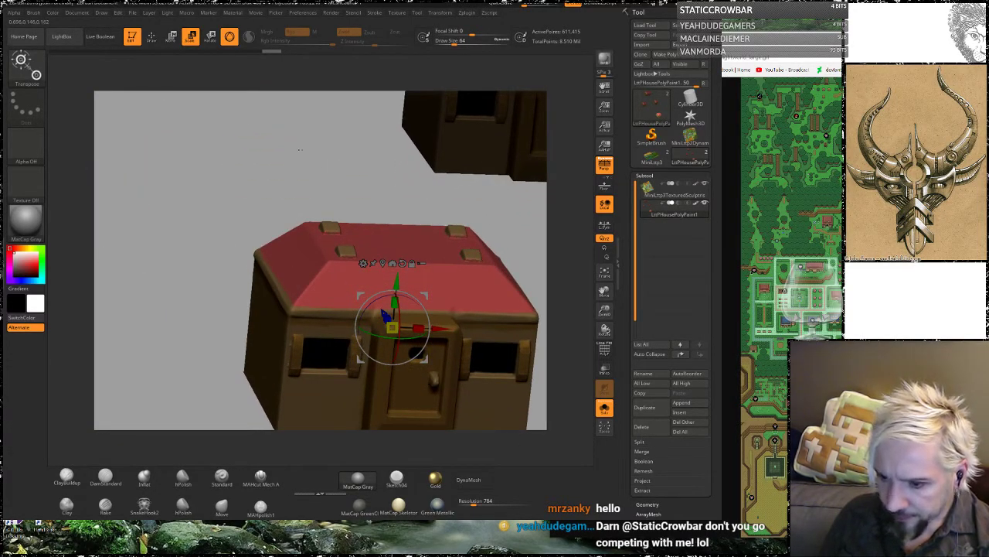
right_click_drag(404, 244, 409, 289)
Step: Set the Standard brush to paint colour only, with Rgb on, Zadd off and draw size 7, and frame the house front
key("q")
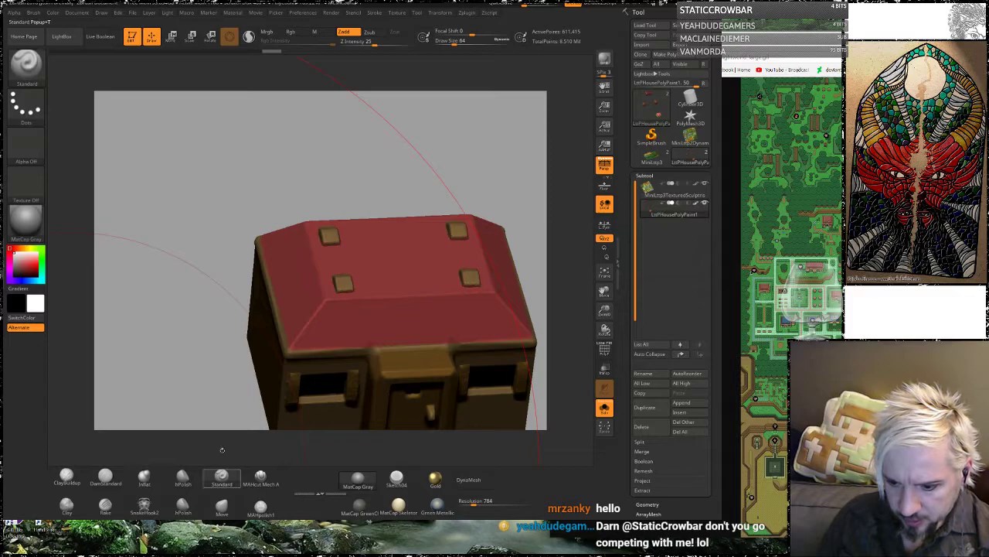
left_click(296, 31)
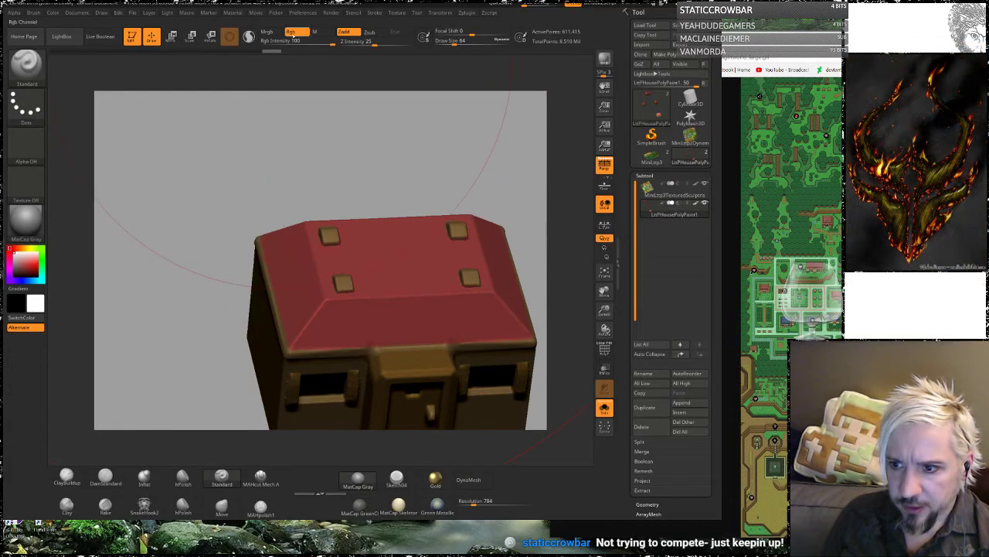
left_click(349, 32)
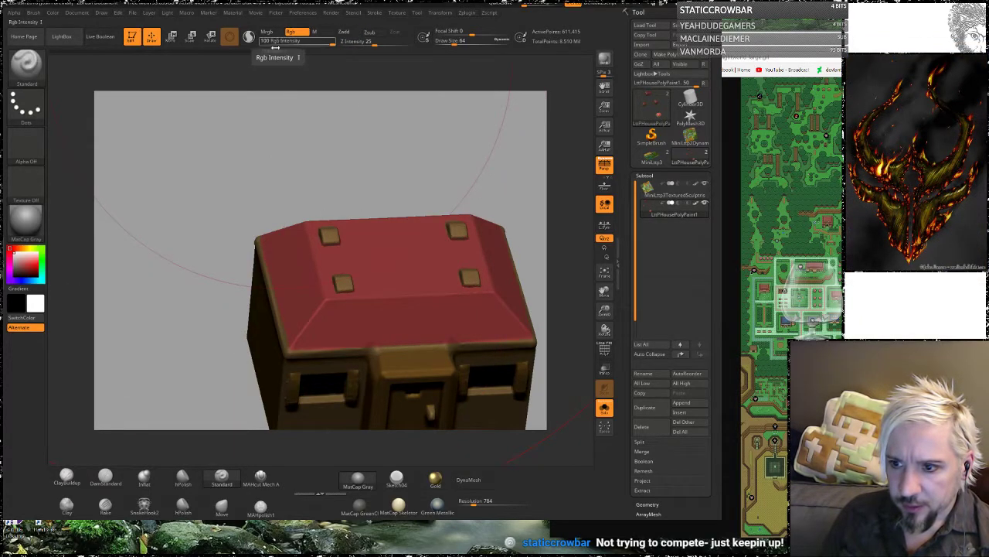
key("space")
left_click_drag(318, 194, 312, 195)
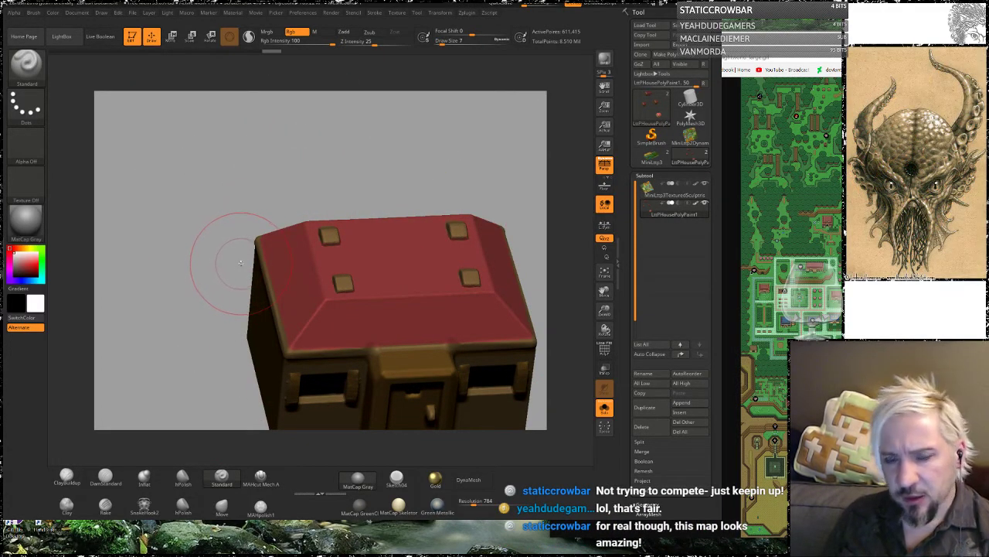
mouse_move(237, 194)
left_mouse_down()
mouse_move(245, 190)
mouse_move(221, 199)
mouse_move(263, 162)
mouse_move(232, 154)
mouse_move(240, 186)
mouse_move(246, 177)
left_mouse_up()
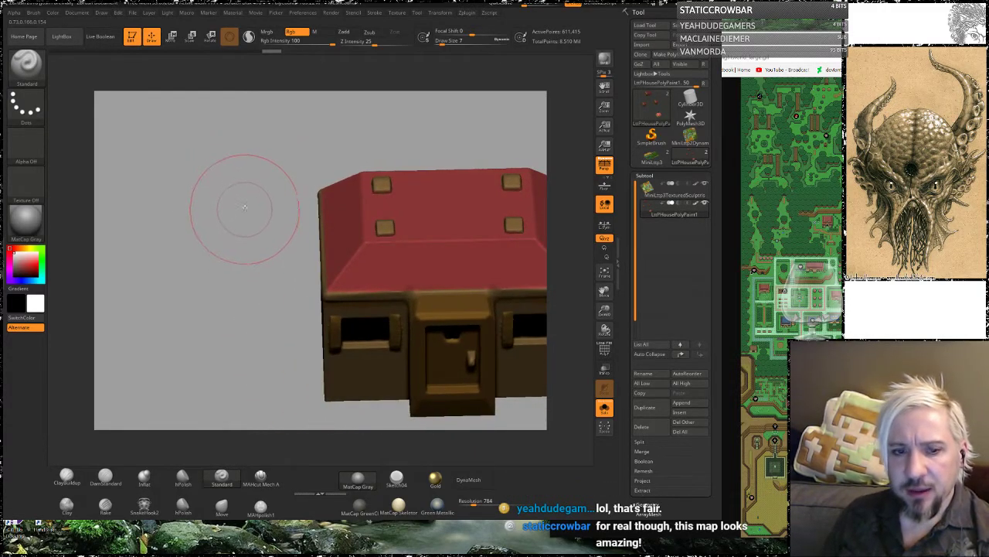
left_click_drag(233, 224, 236, 253)
left_click_drag(218, 197, 173, 161, "alt")
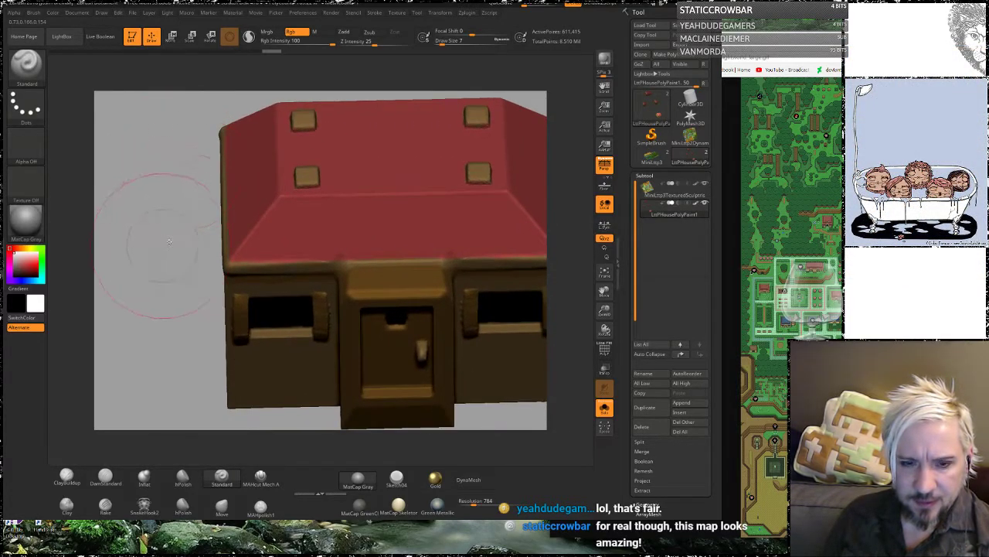
Step: Reduce the brush draw size to 1 and pick a light blue paint colour for the house roof
mouse_move(165, 247)
left_mouse_down()
mouse_move(188, 221)
mouse_move(176, 235)
left_mouse_up()
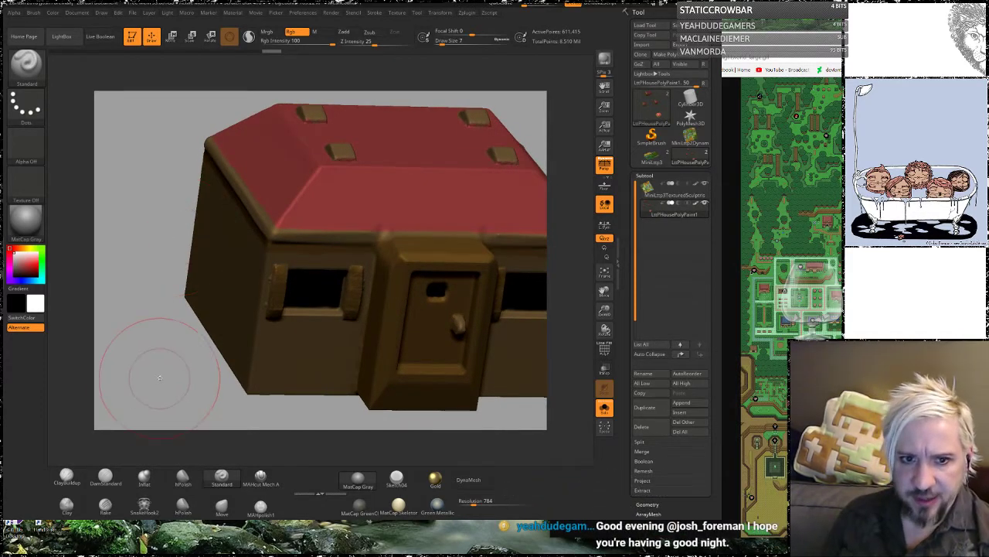
mouse_move(150, 154)
left_mouse_down()
mouse_move(167, 155)
mouse_move(142, 171)
mouse_move(162, 177)
mouse_move(166, 200)
mouse_move(179, 159)
left_mouse_up()
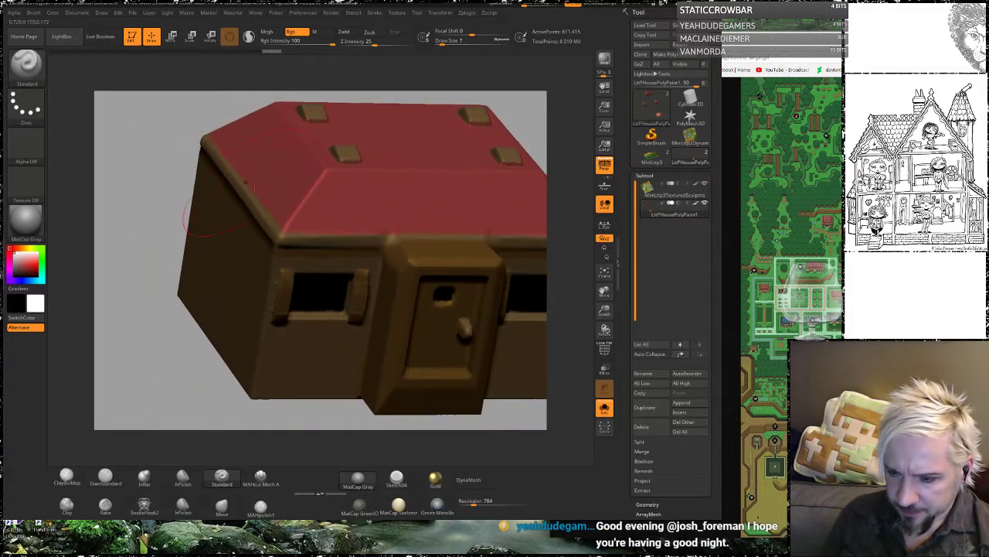
key("space")
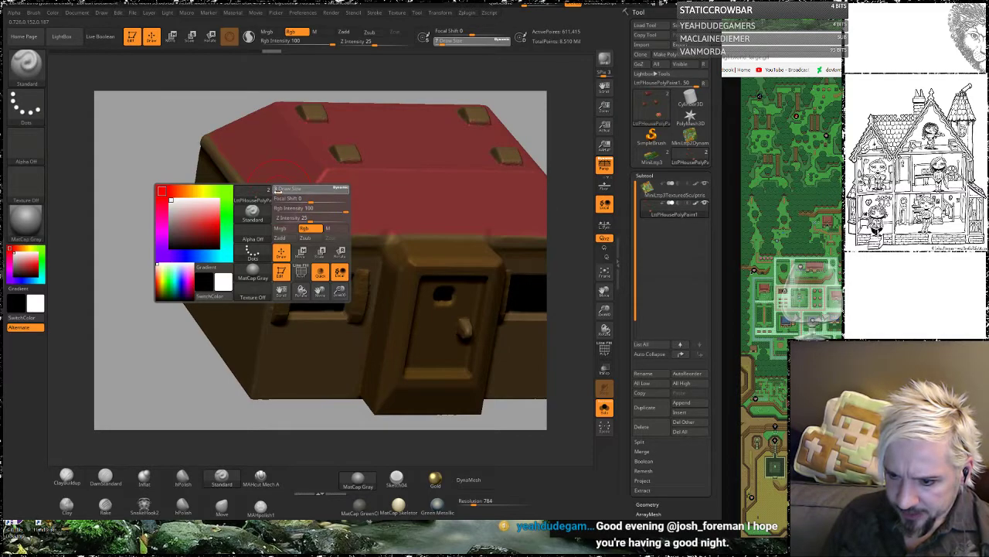
left_click_drag(278, 190, 274, 190)
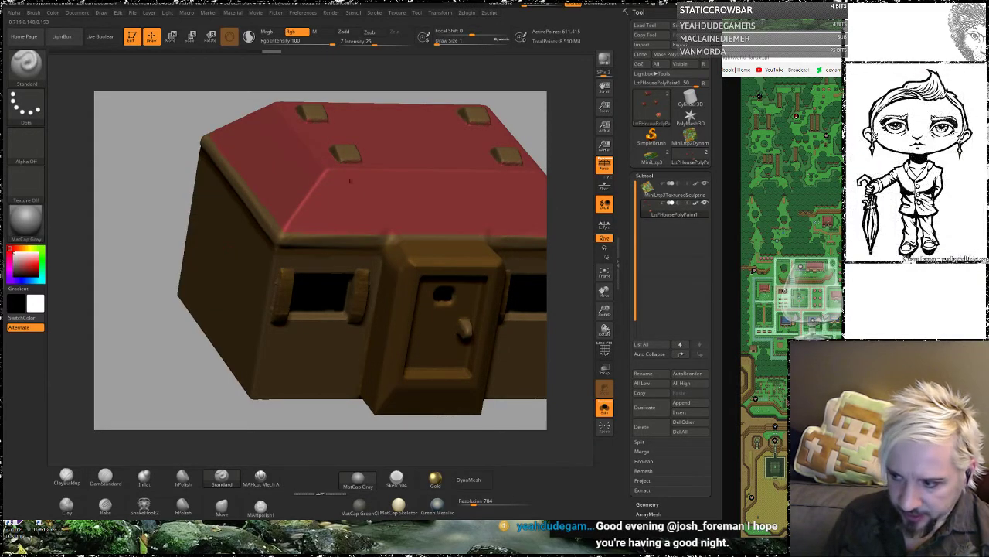
left_click(34, 265)
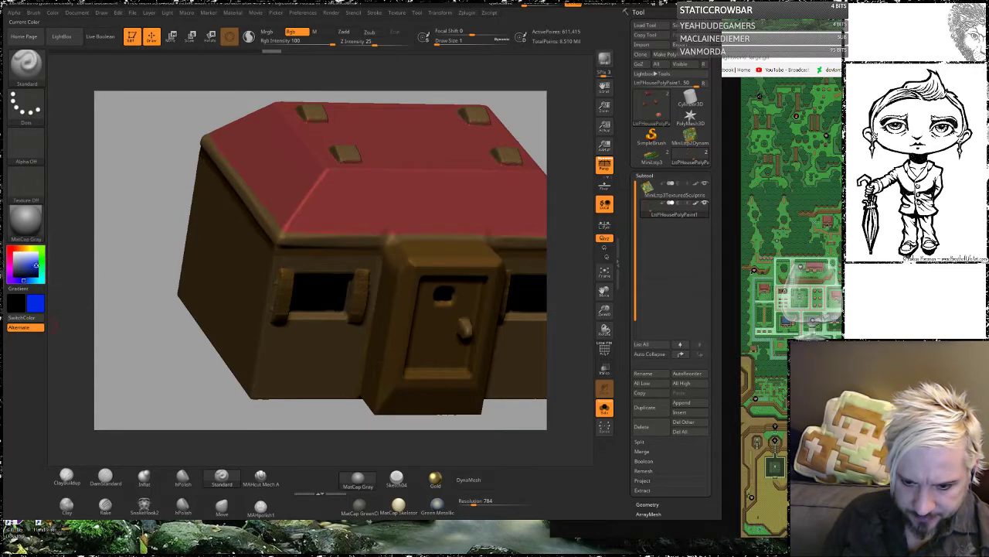
left_click_drag(33, 263, 31, 260)
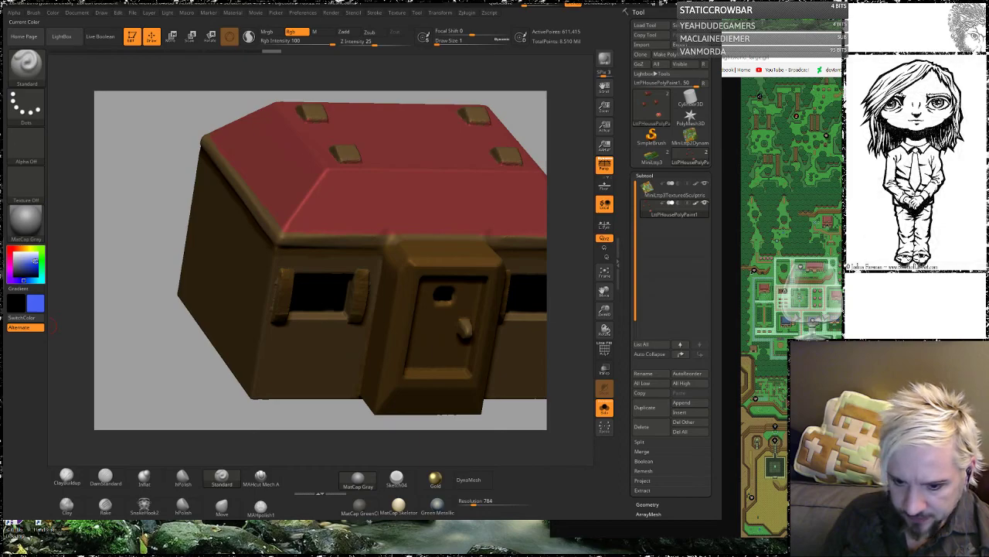
Step: Paint the front-left roof corner blue and extend the colour along the lower edge of the left side slope
left_click_drag(328, 182, 305, 209)
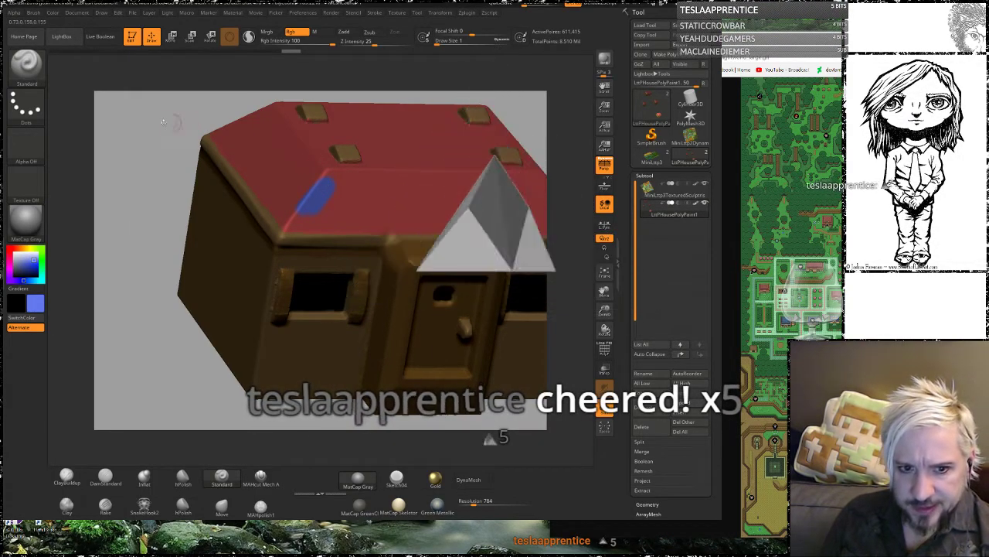
left_click_drag(186, 138, 160, 175, "alt")
left_click_drag(317, 183, 277, 237)
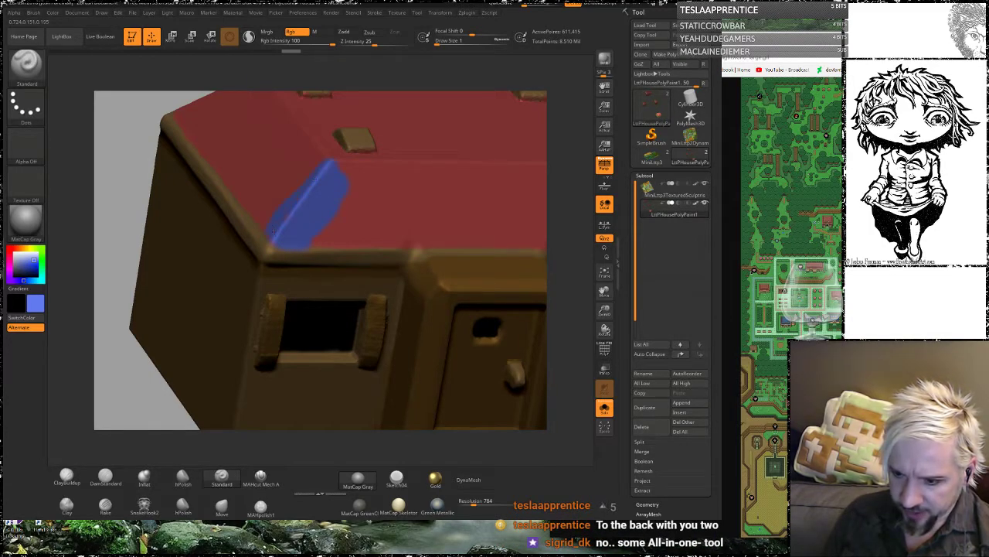
left_click_drag(152, 129, 208, 166)
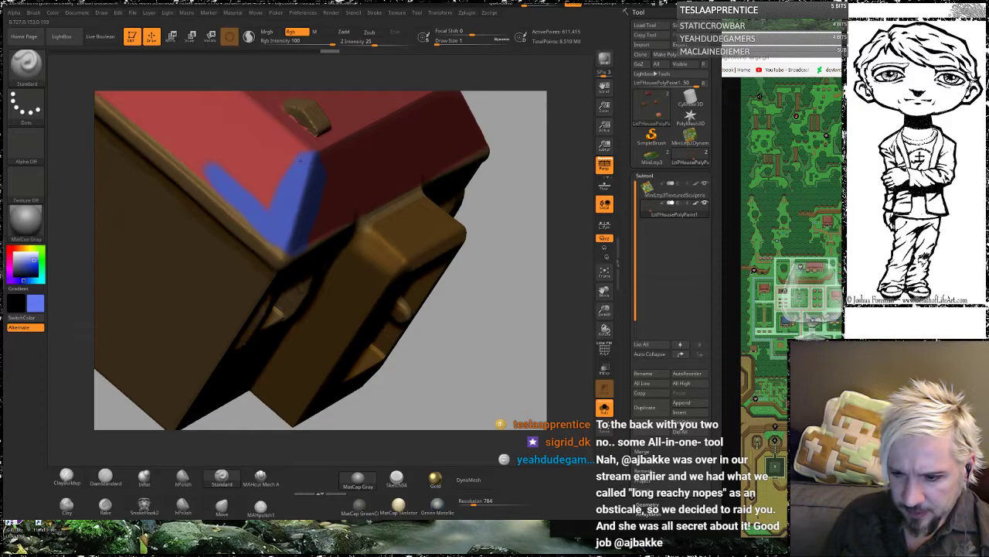
left_click_drag(72, 150, 269, 308, "alt")
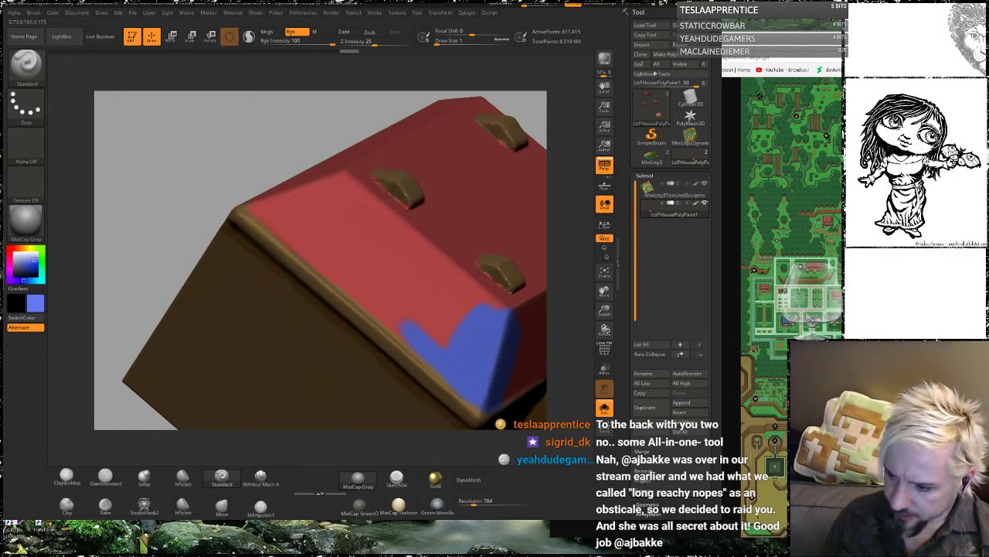
left_click_drag(411, 318, 423, 327)
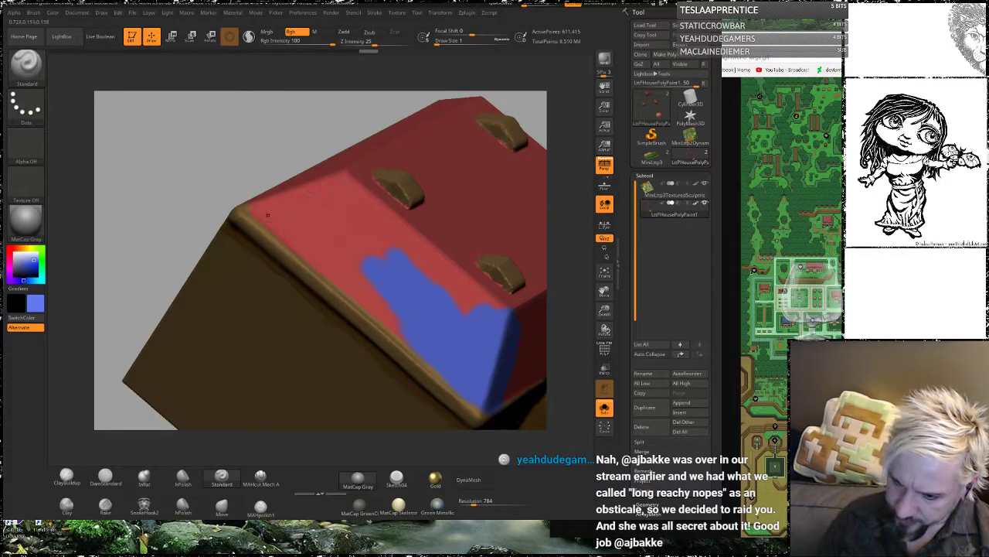
mouse_move(271, 218)
left_mouse_down()
mouse_move(317, 235)
mouse_move(361, 294)
left_mouse_up()
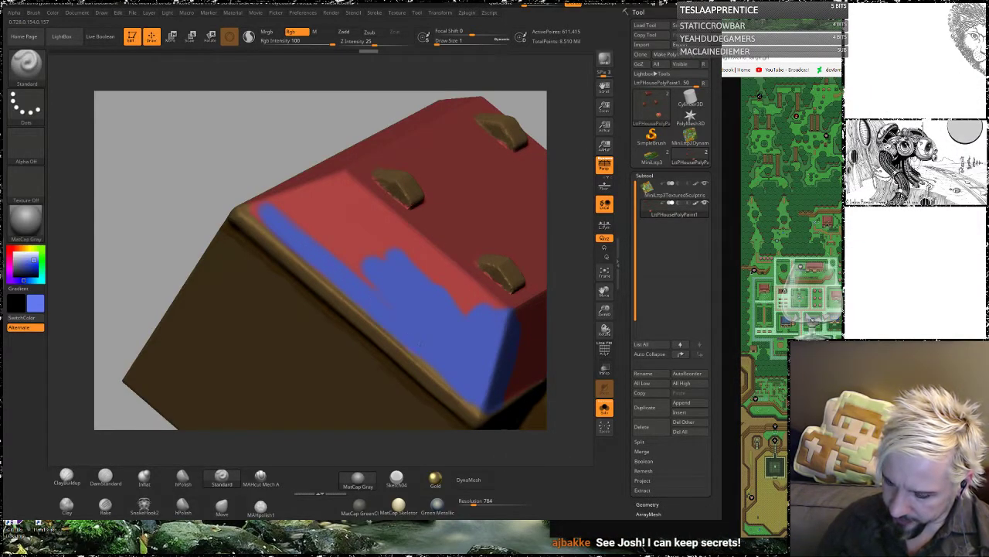
Step: Paint a blue band along the full lower edge of the rear roof slope, just above the brown eave
mouse_move(264, 134)
left_mouse_down()
mouse_move(269, 238)
mouse_move(267, 223)
left_mouse_up()
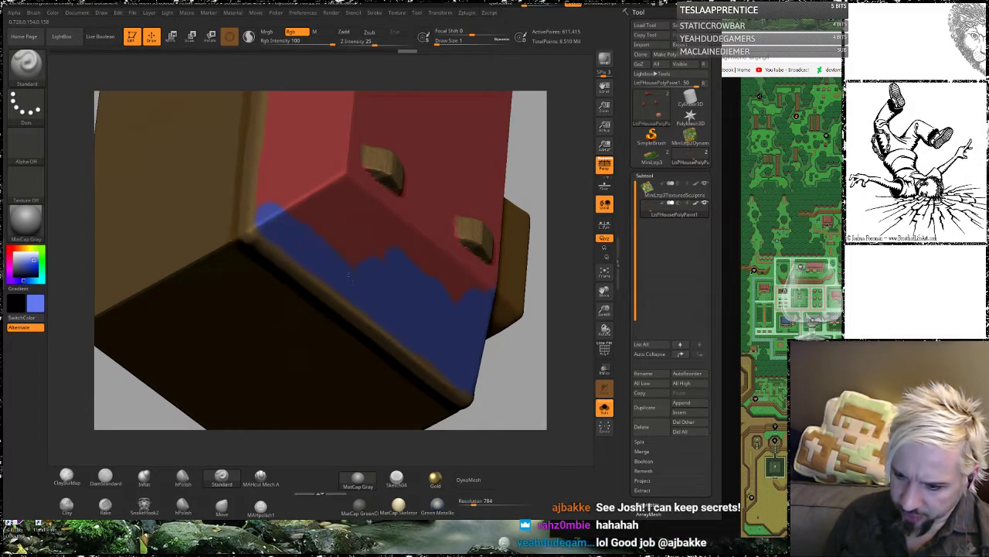
left_click_drag(215, 69, 290, 233, "alt")
mouse_move(503, 135)
left_mouse_down()
mouse_move(309, 331)
mouse_move(328, 314)
mouse_move(328, 278)
mouse_move(319, 343)
left_mouse_up()
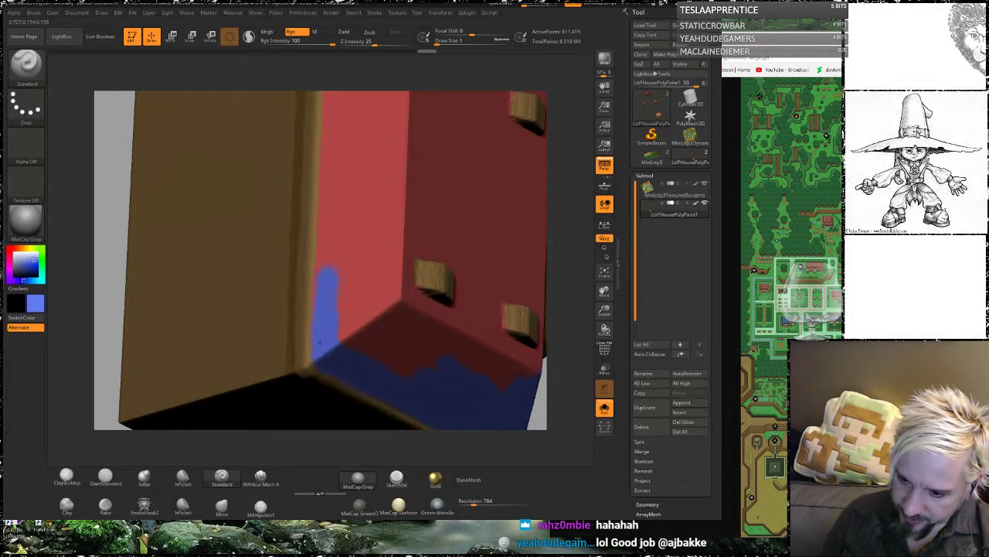
left_click_drag(331, 218, 321, 309)
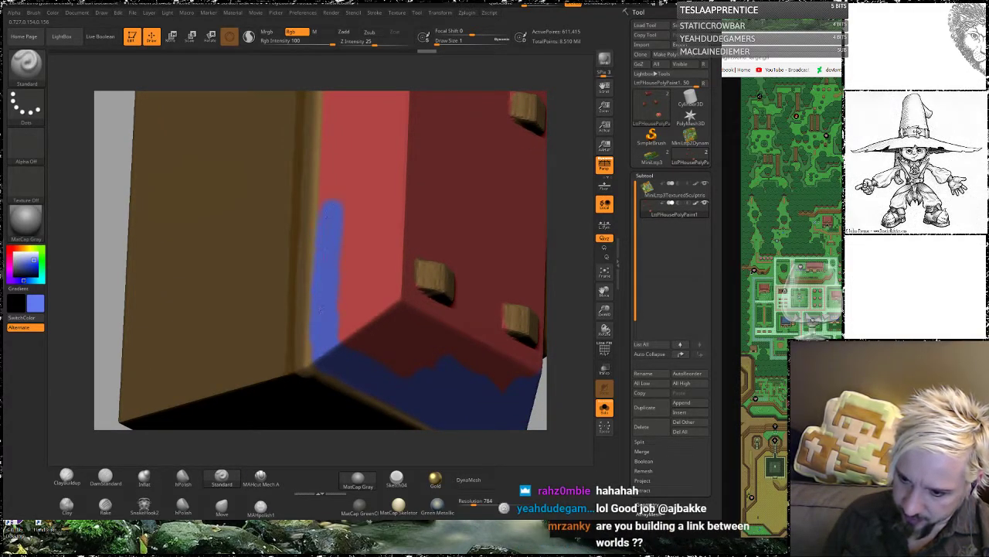
left_click_drag(267, 82, 344, 147)
left_click_drag(500, 187, 476, 346, "alt")
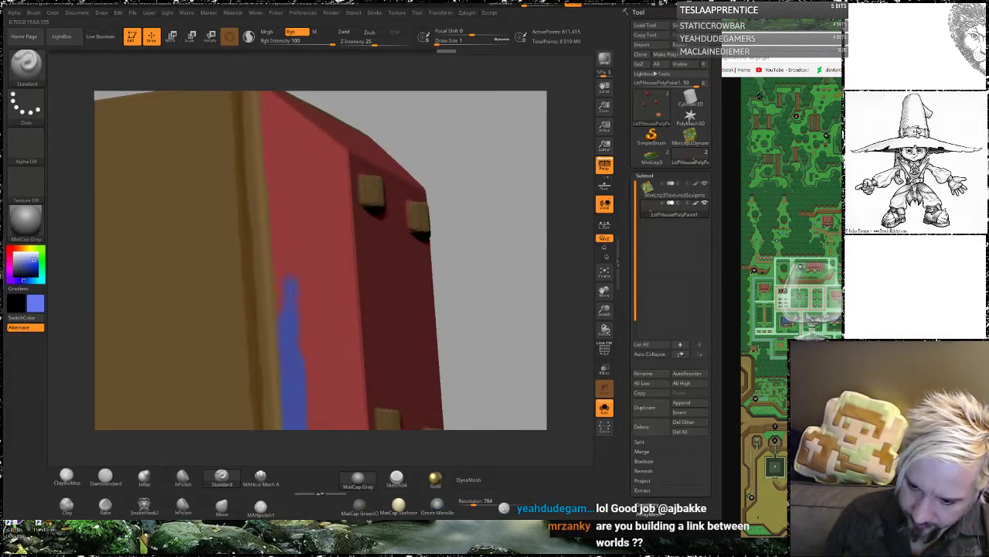
left_click_drag(292, 340, 270, 116)
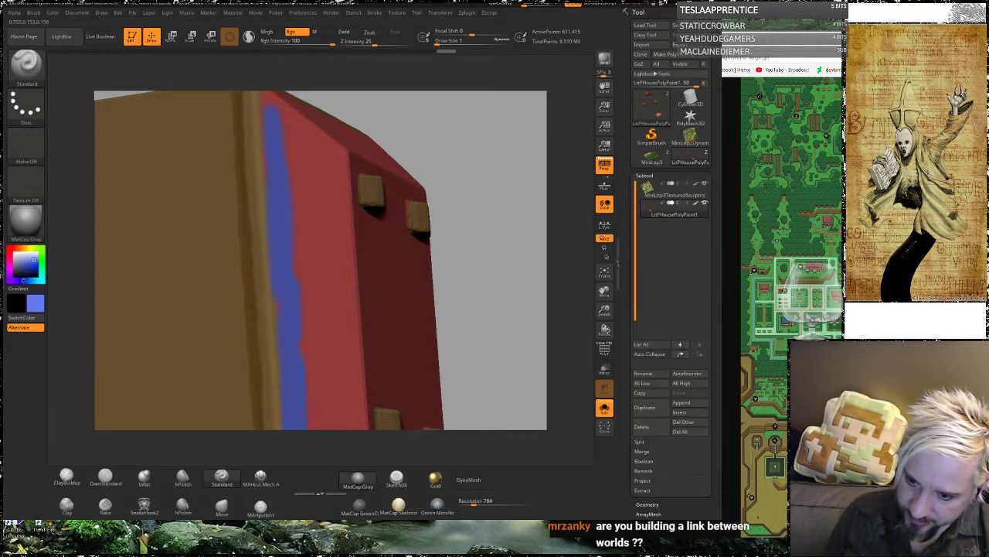
left_click_drag(475, 171, 461, 302, "alt")
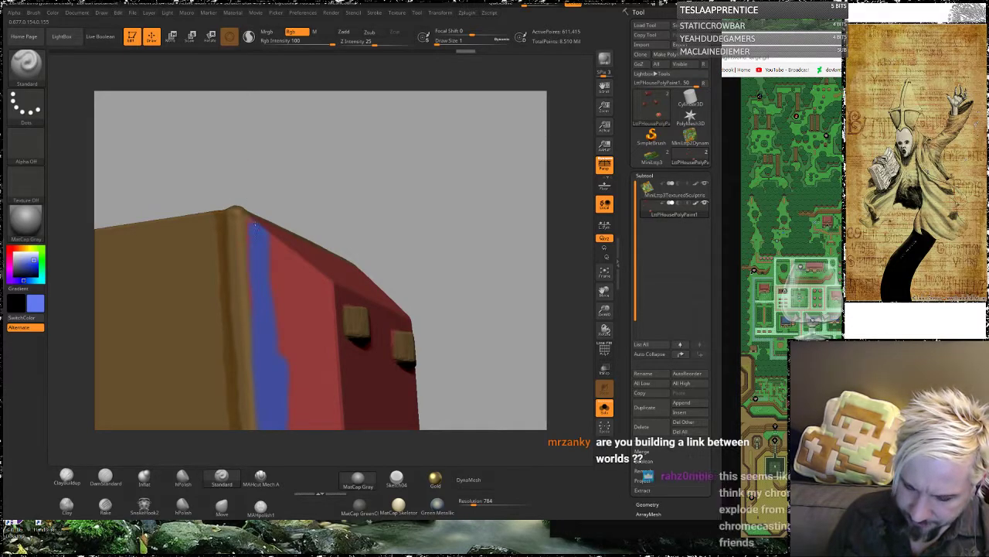
Step: Continue the blue band along the lower edge of the right side roof slope, from the rear corner to the front corner
mouse_move(306, 143)
left_mouse_down()
mouse_move(371, 116)
mouse_move(411, 150)
mouse_move(438, 150)
mouse_move(388, 164)
mouse_move(443, 154)
mouse_move(419, 152)
left_mouse_up()
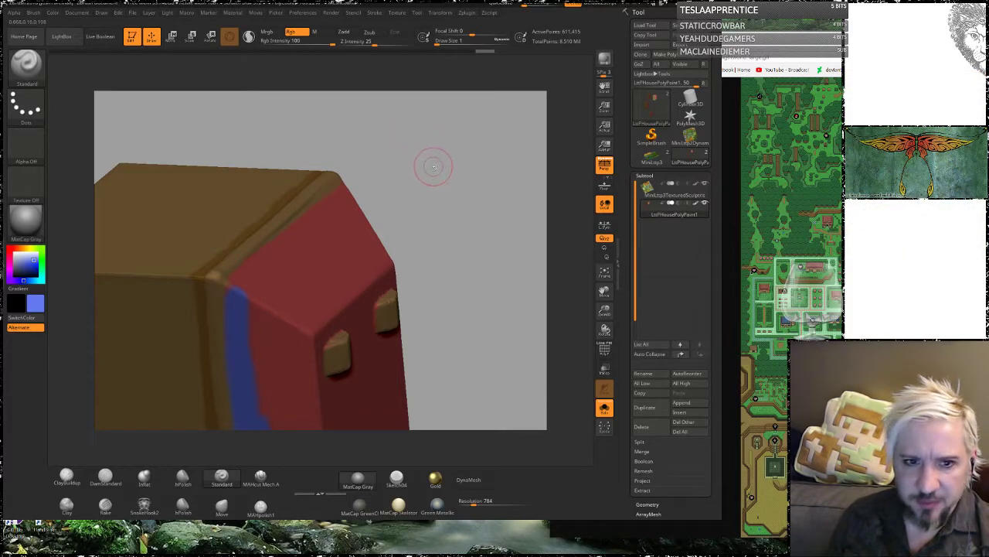
mouse_move(453, 186)
left_mouse_down()
mouse_move(459, 206)
mouse_move(481, 157)
mouse_move(453, 193)
left_mouse_up()
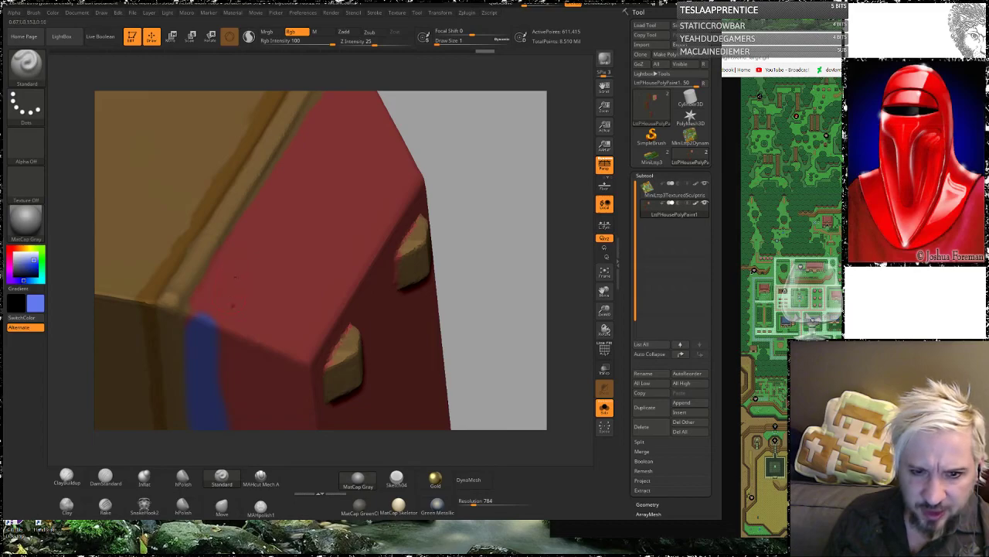
left_click_drag(208, 328, 205, 325)
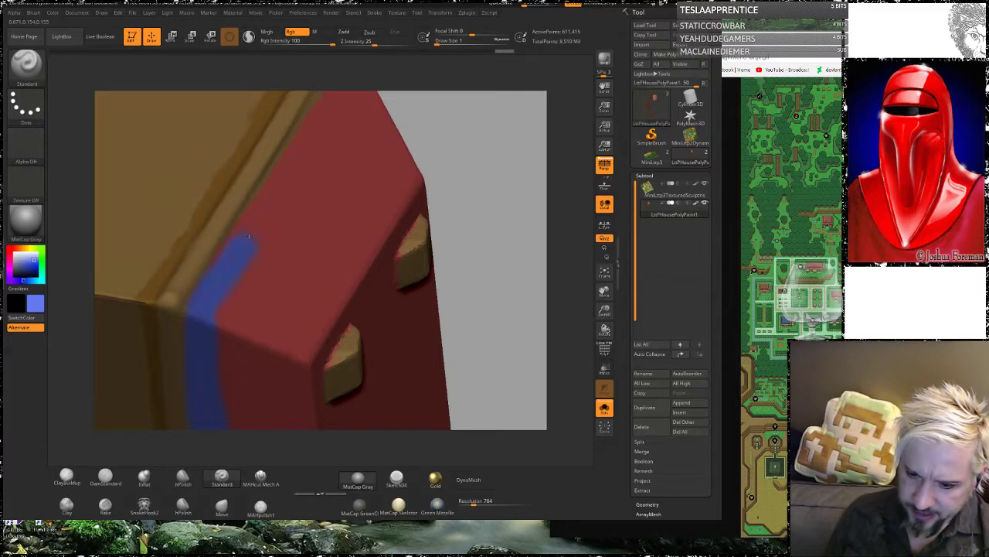
left_click_drag(259, 232, 283, 191)
right_click_drag(308, 175, 270, 241, "alt")
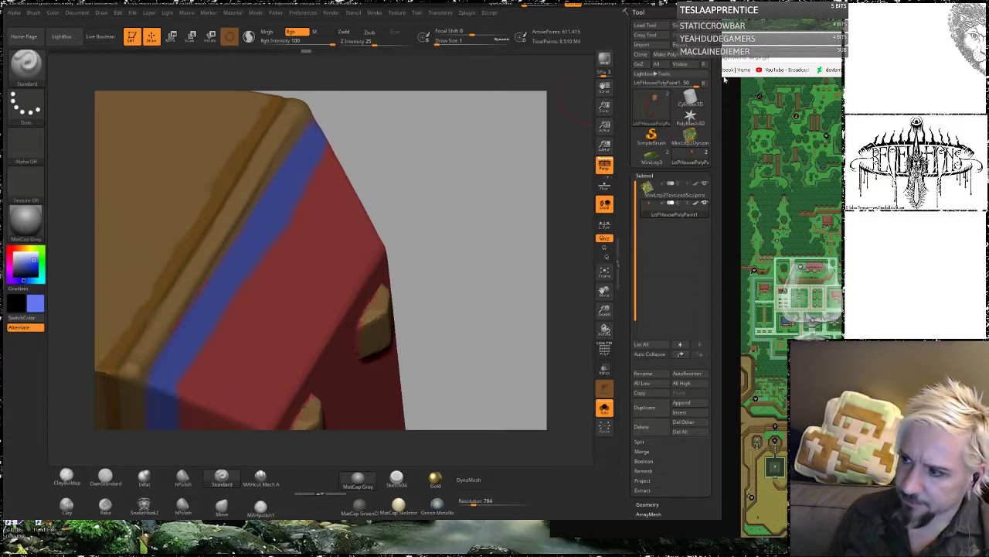
Step: Switch to the browser, move its light world map window slightly upward, and return to ZBrush
left_click(738, 94)
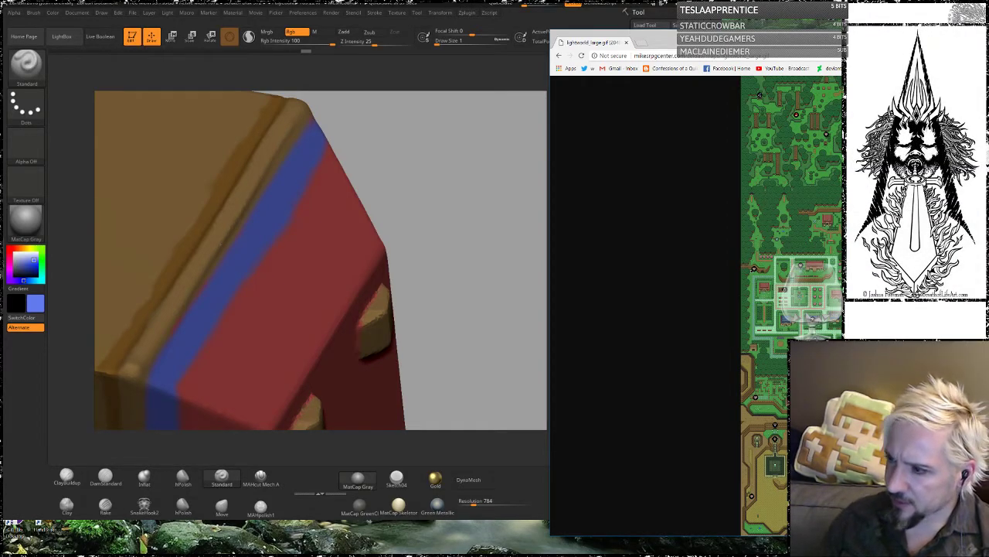
left_click_drag(464, 1, 978, 17)
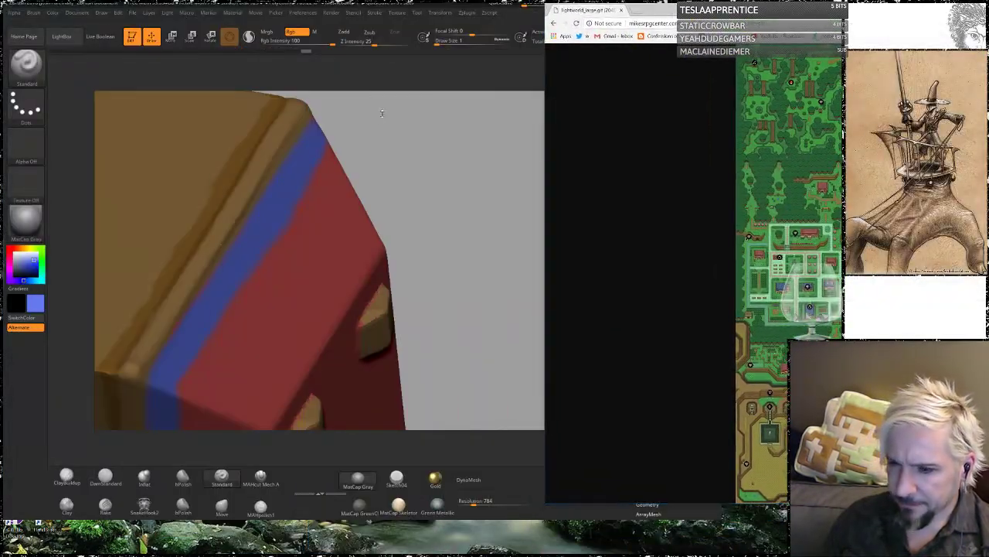
left_click(312, 182)
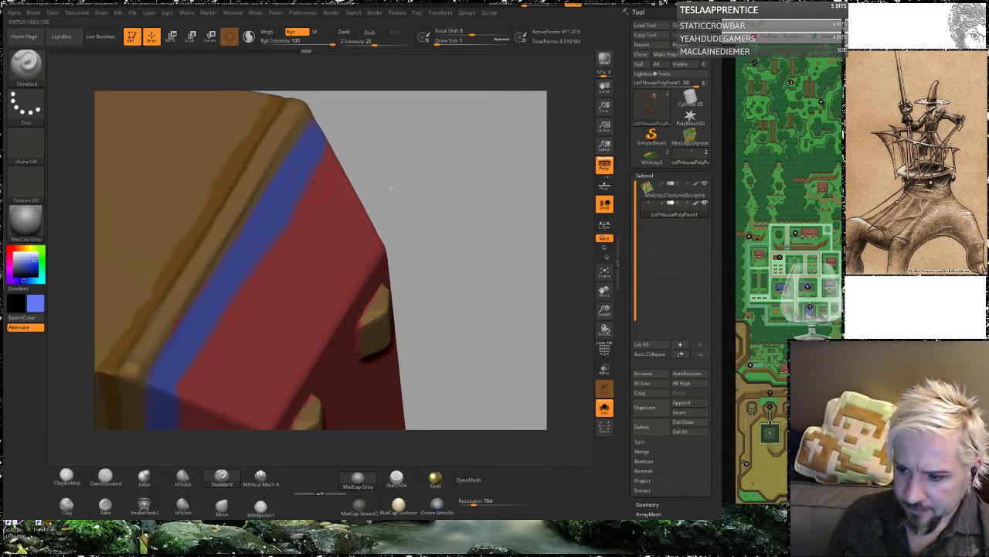
Step: Paint a blue band along the lower edge of the front roof slope above the porch, joining both front corners
left_click_drag(431, 168, 381, 206)
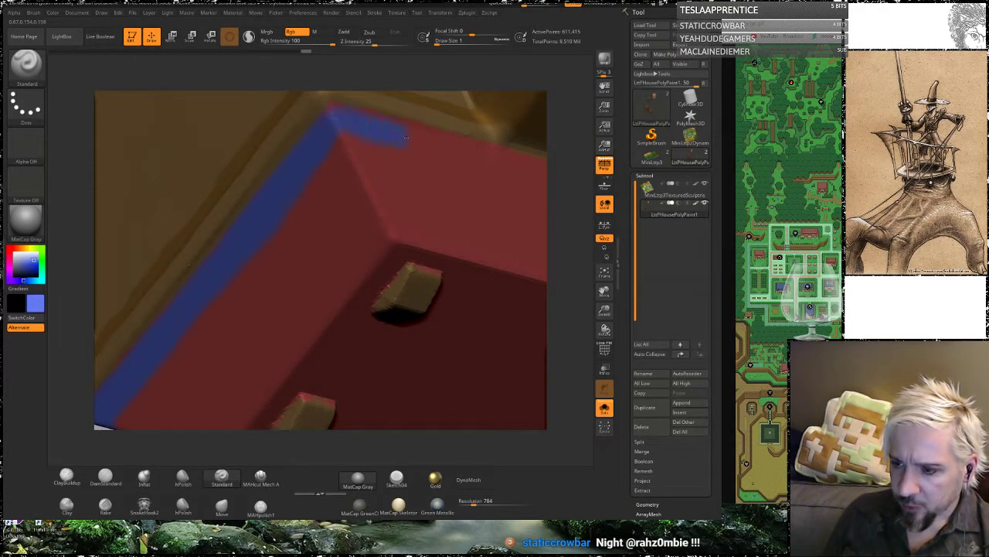
left_click_drag(435, 147, 484, 166)
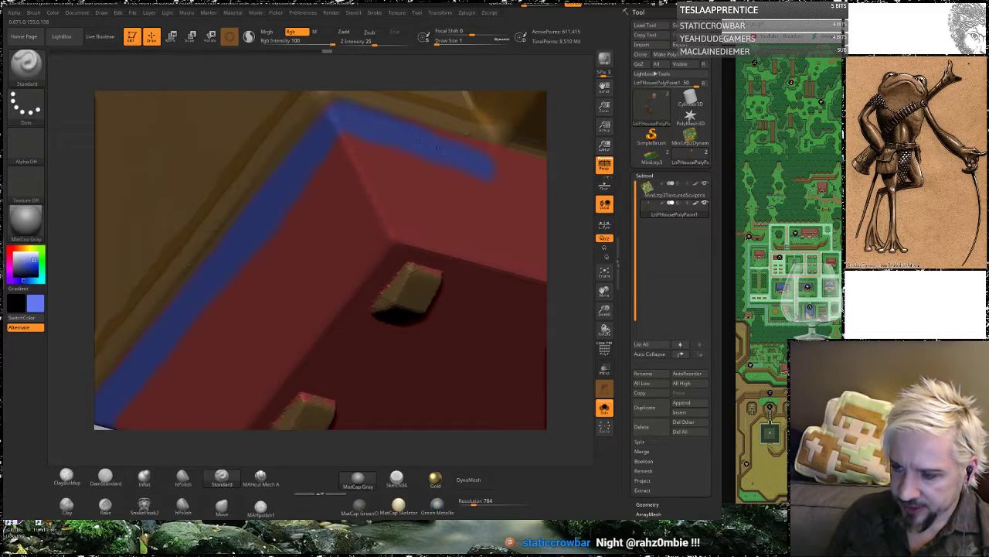
mouse_move(565, 172)
left_mouse_down()
mouse_move(321, 160)
mouse_move(338, 161)
left_mouse_up()
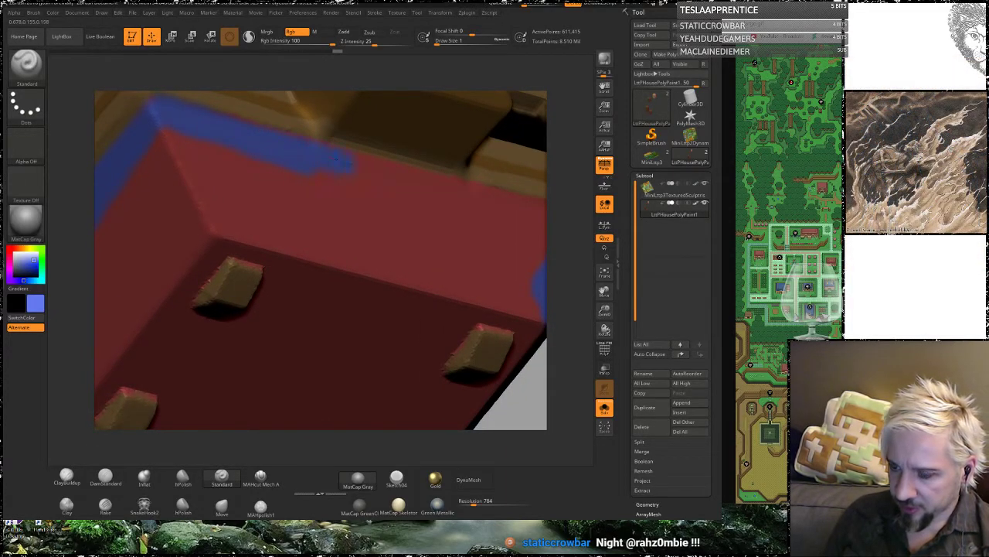
mouse_move(568, 197)
left_mouse_down()
mouse_move(322, 182)
mouse_move(456, 215)
left_mouse_up()
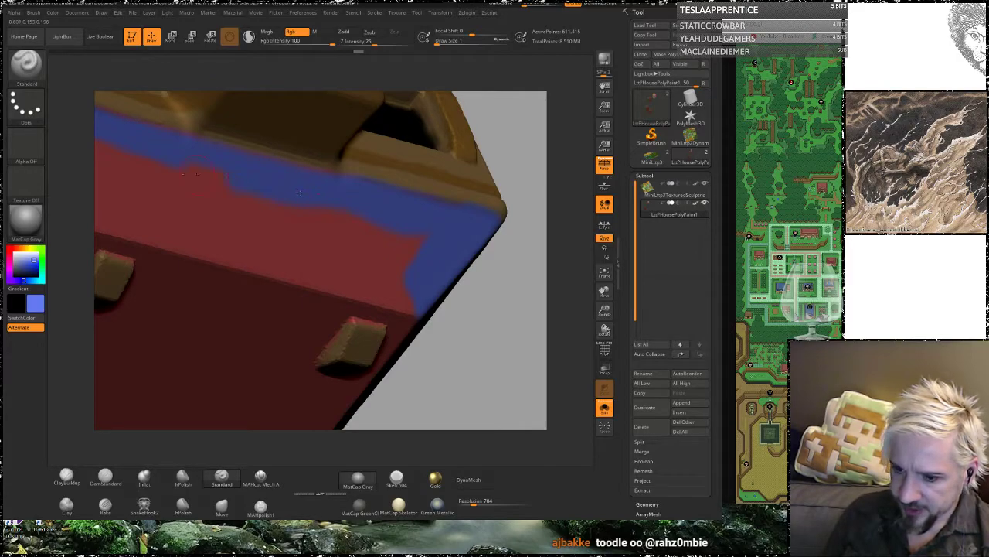
left_click_drag(82, 148, 160, 160, "alt")
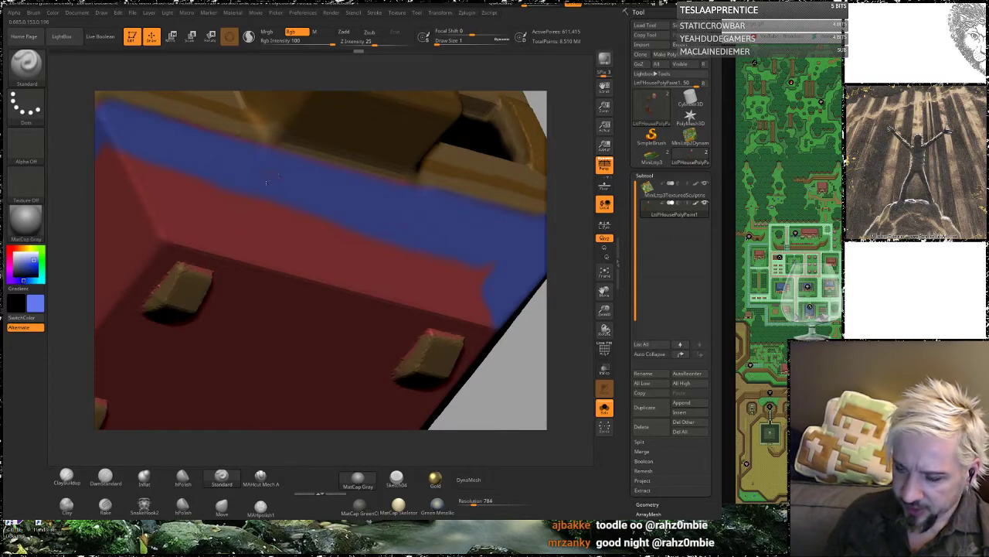
mouse_move(579, 287)
left_mouse_down()
mouse_move(523, 298)
mouse_move(472, 177)
mouse_move(475, 221)
left_mouse_up()
Step: Set the draw size to 3 and widen the blue paint over the roof's rear slope and one adjoining side slope
key("space")
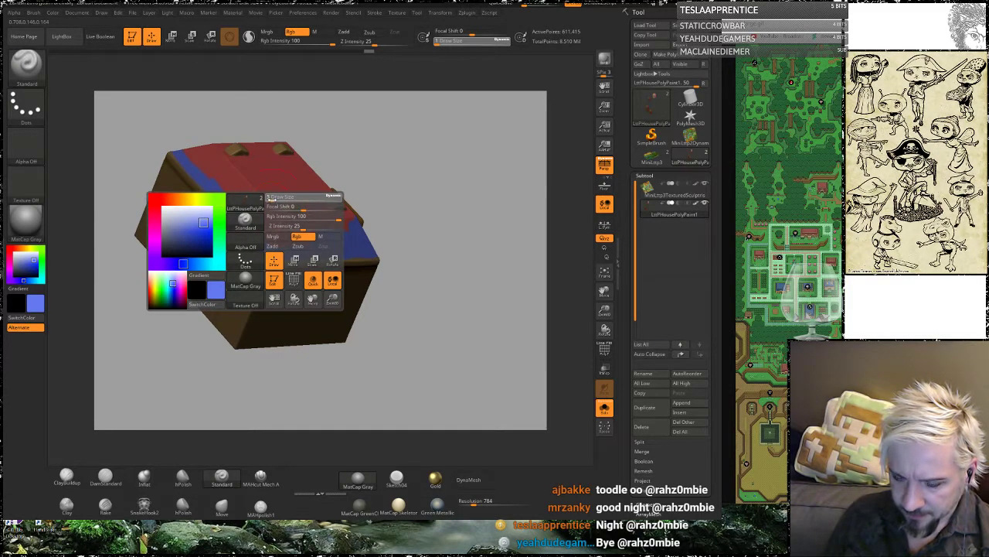
left_click_drag(272, 199, 274, 198)
left_click_drag(272, 260, 277, 231)
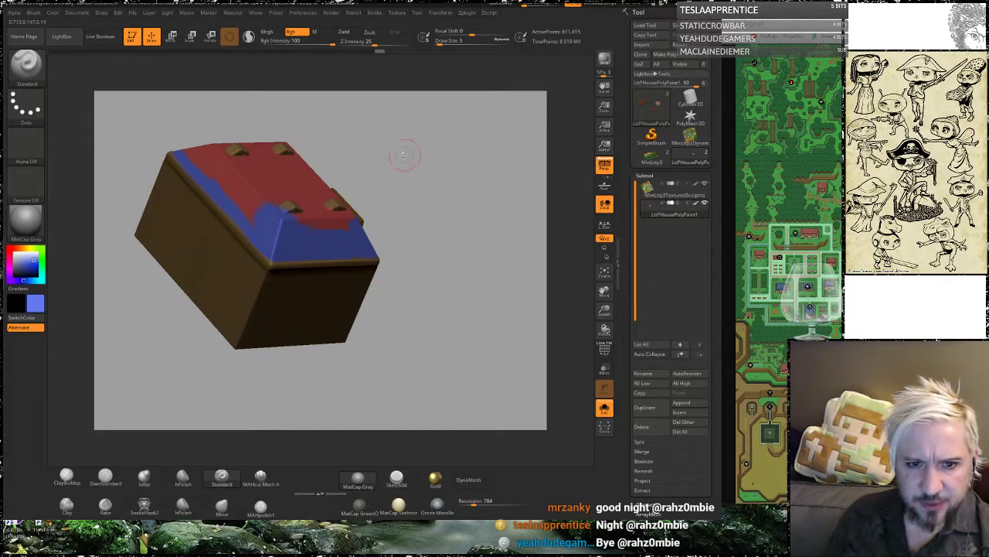
mouse_move(412, 185)
left_mouse_down()
mouse_move(411, 214)
mouse_move(433, 205)
mouse_move(408, 139)
mouse_move(438, 150)
left_mouse_up()
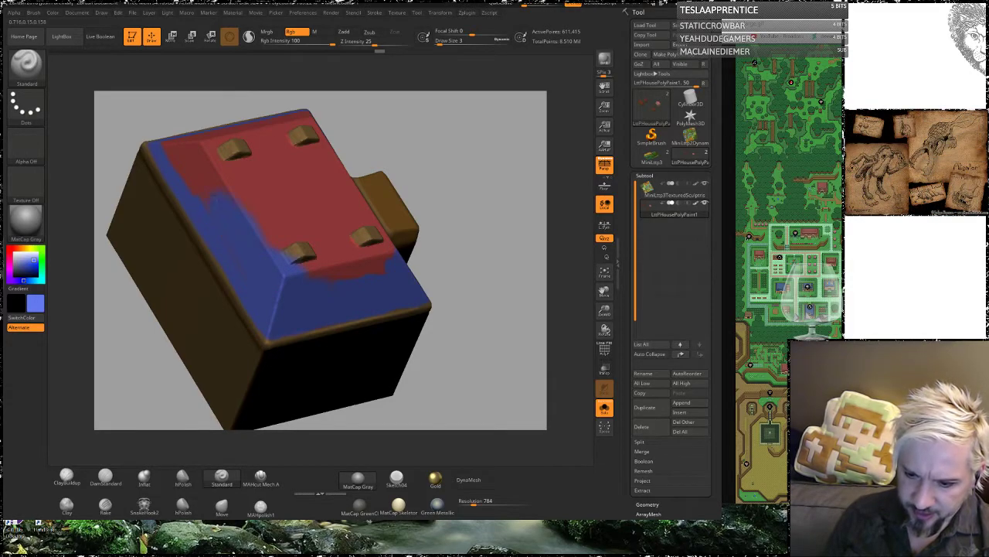
left_click_drag(420, 147, 399, 78)
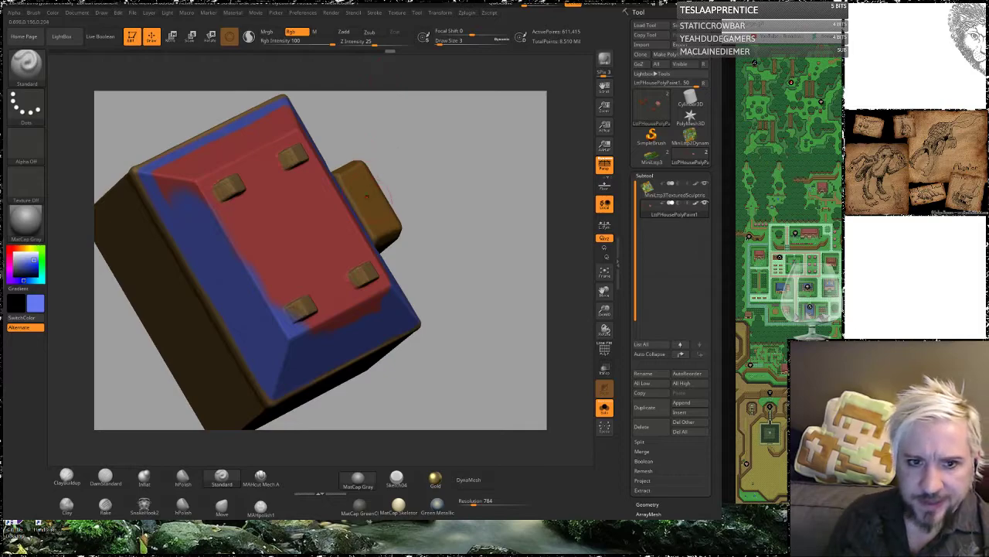
mouse_move(424, 130)
left_mouse_down()
mouse_move(435, 141)
mouse_move(410, 136)
mouse_move(421, 135)
mouse_move(423, 147)
mouse_move(408, 132)
mouse_move(433, 137)
mouse_move(426, 129)
left_mouse_up()
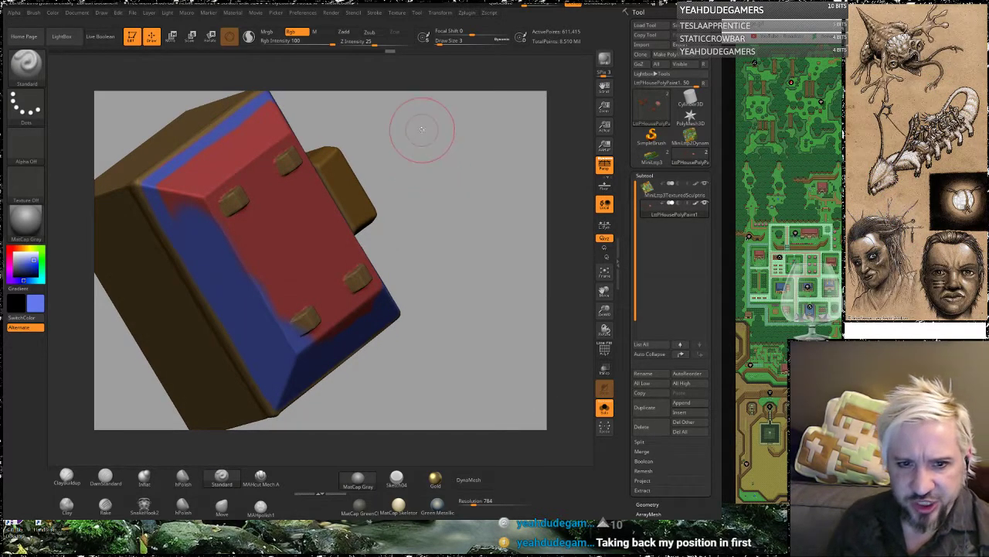
Step: Paint the remaining red on the other side slope, the front slope, the flat top and its four studs blue
mouse_move(419, 172)
left_mouse_down()
mouse_move(404, 194)
mouse_move(447, 186)
mouse_move(435, 177)
left_mouse_up()
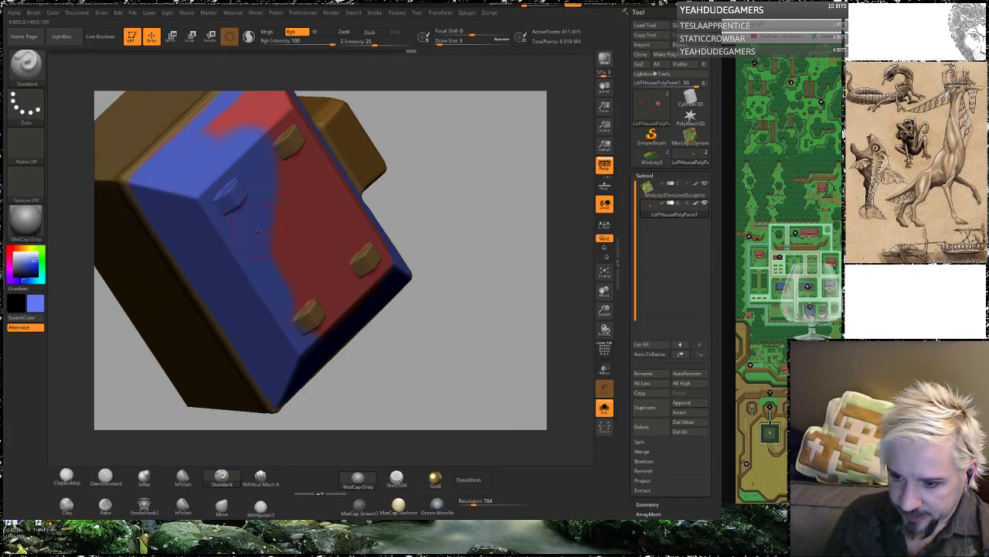
left_click_drag(449, 183, 441, 154)
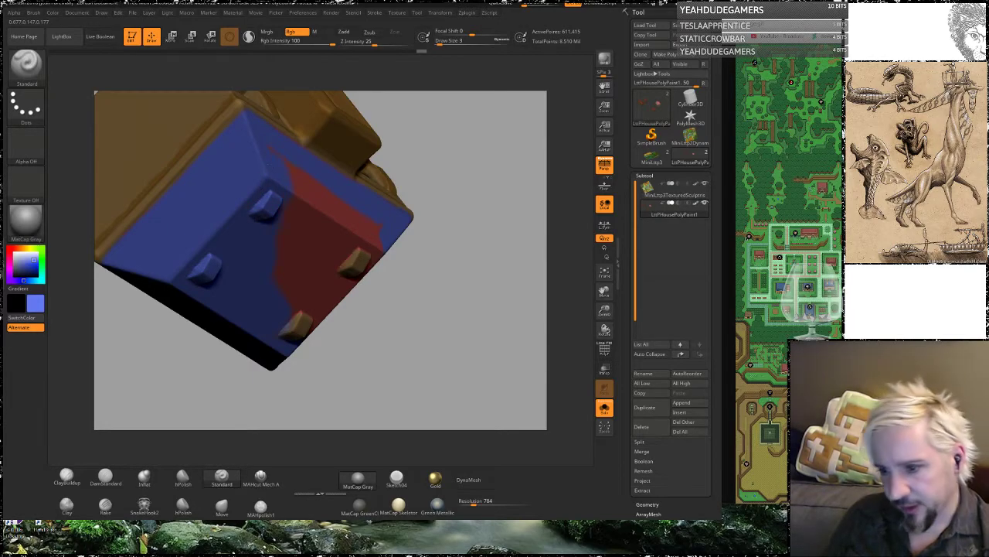
left_click_drag(293, 183, 369, 232)
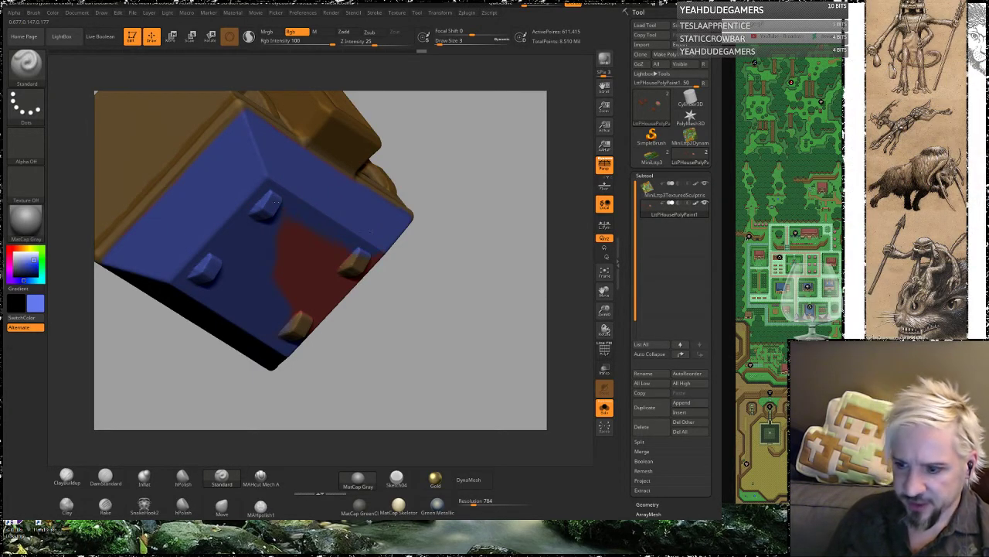
mouse_move(402, 330)
left_mouse_down("alt")
mouse_move(366, 312)
mouse_move(398, 246)
left_mouse_up("alt")
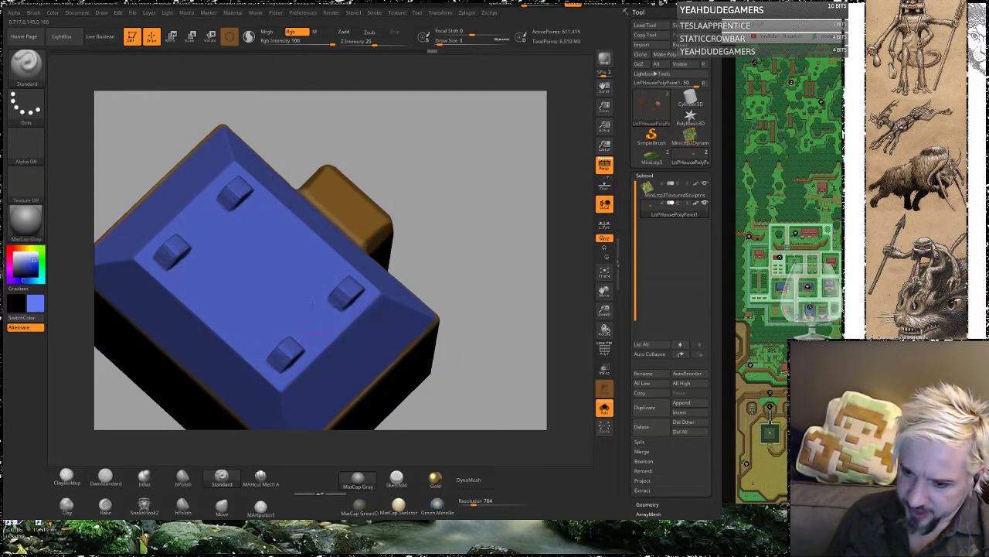
Step: Sample the tan brown from the house's side wall, set the draw size to 1 and repaint one front roof stud brown
left_click_drag(468, 283, 408, 203)
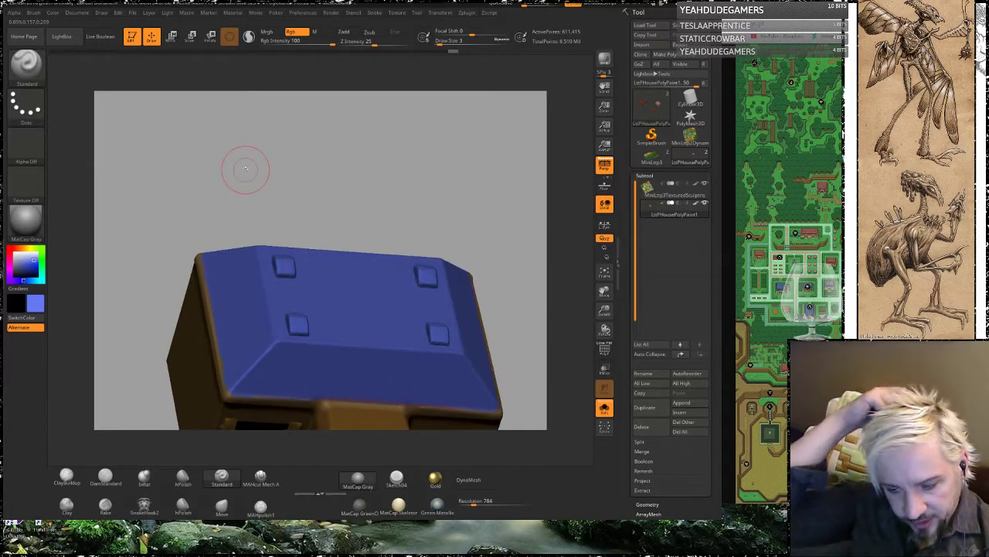
left_click_drag(457, 159, 521, 182)
left_click_drag(192, 198, 335, 109, "alt")
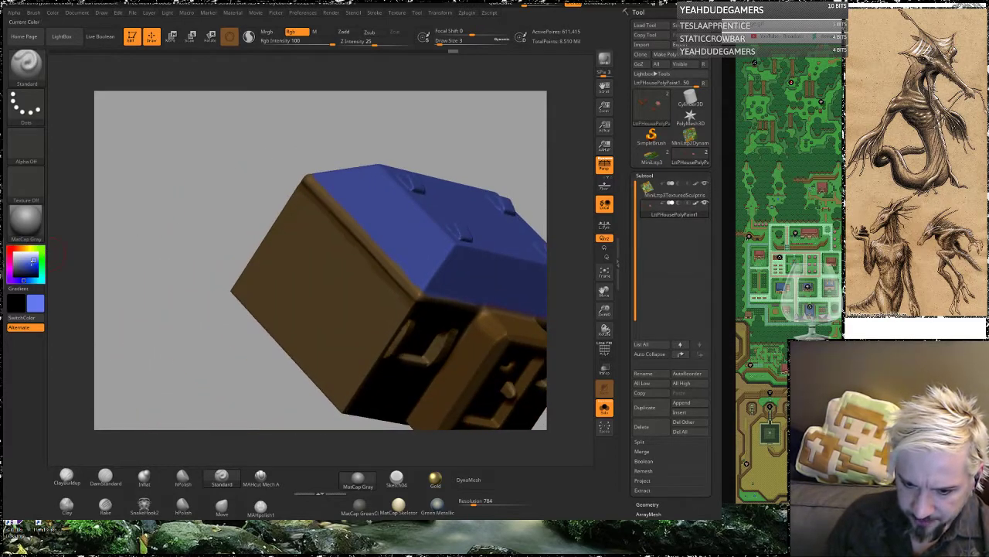
left_click_drag(36, 303, 293, 306)
left_click_drag(462, 137, 371, 170)
left_click_drag(231, 176, 301, 328, "alt")
key("space")
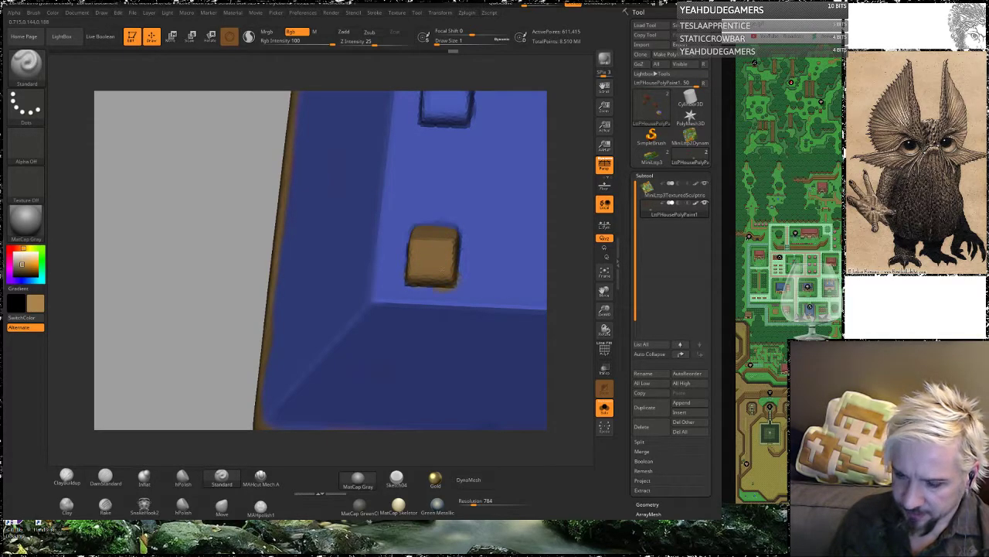
Step: Repaint the three remaining roof studs in the same brown, covering their tops and sides
left_click_drag(216, 132, 354, 124, "alt")
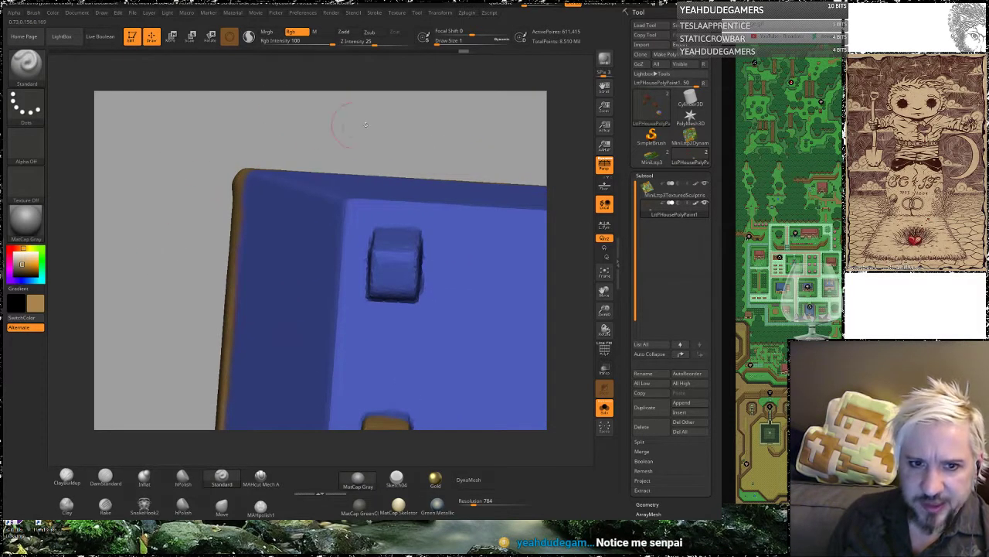
left_click_drag(471, 139, 333, 290)
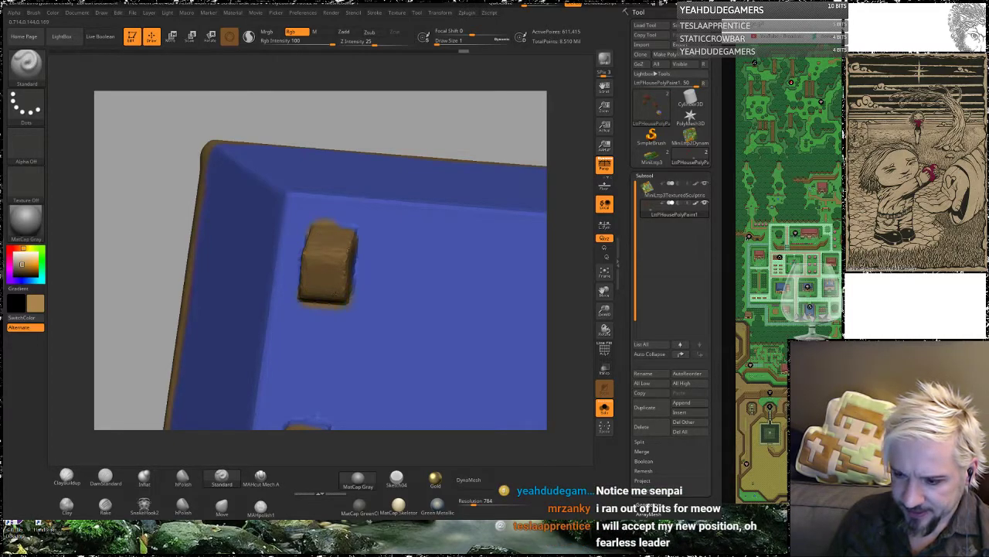
left_click_drag(500, 125, 409, 111)
left_click_drag(513, 137, 390, 167)
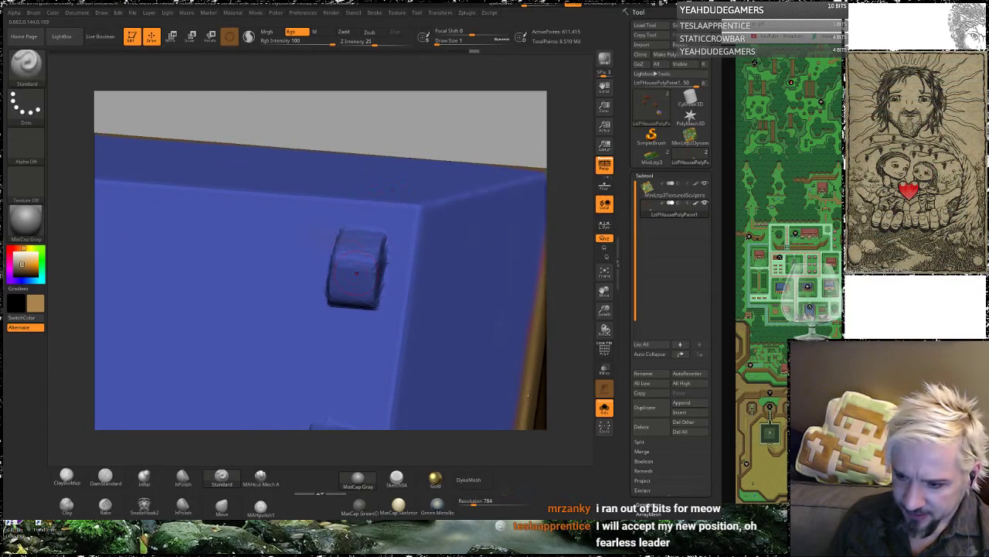
mouse_move(366, 256)
left_mouse_down()
mouse_move(365, 284)
mouse_move(369, 248)
left_mouse_up()
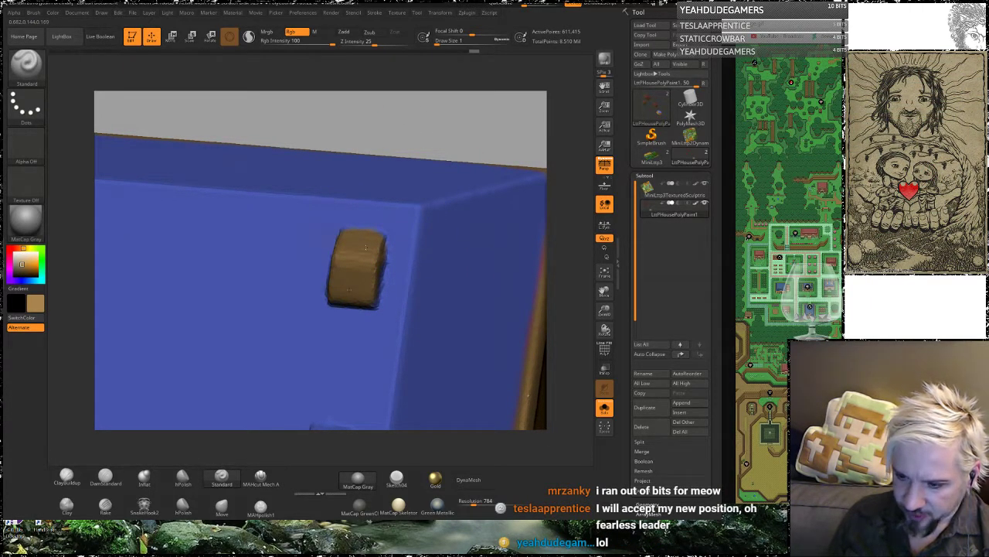
left_click_drag(495, 140, 511, 232)
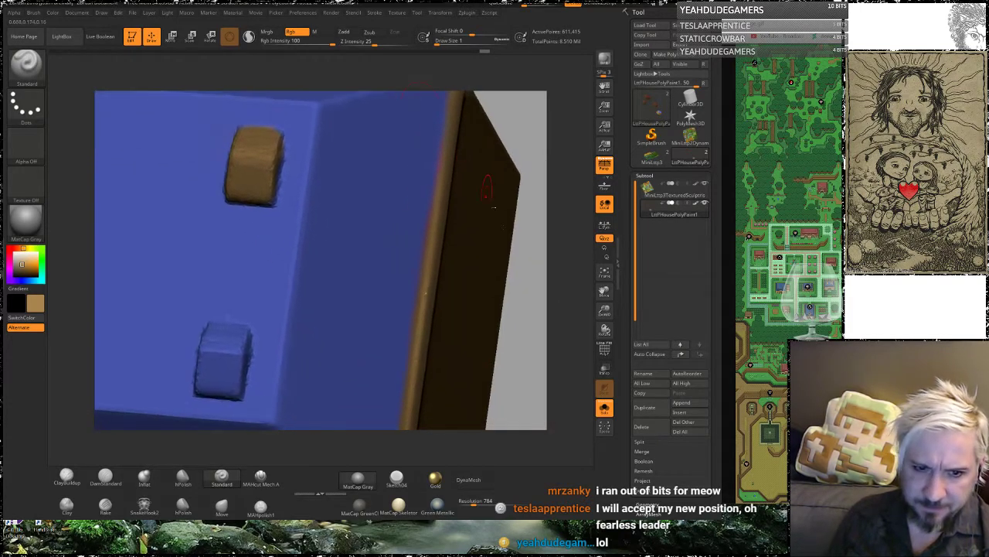
left_click_drag(507, 300, 229, 280)
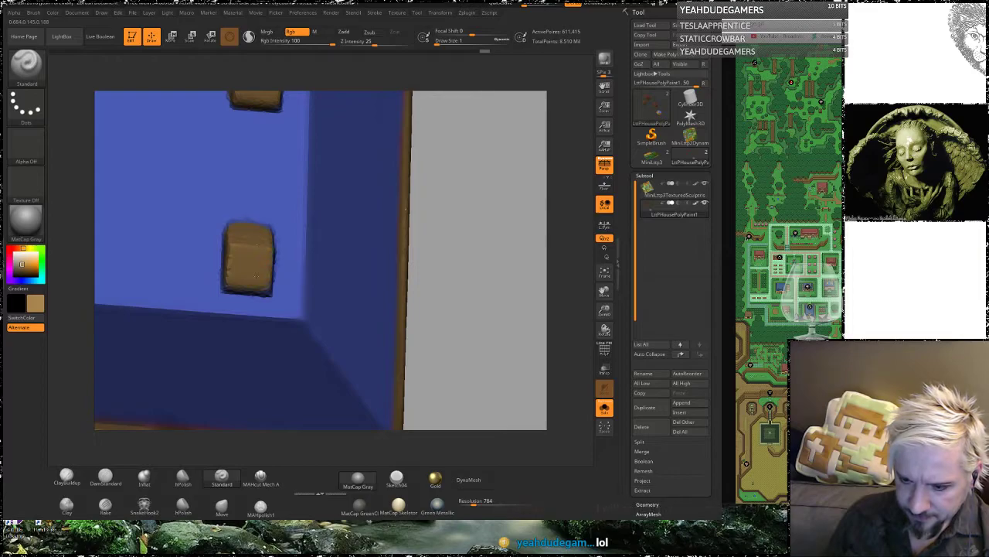
Step: Turn off Solo mode and, viewing the village from straight above, copy the blue-roofed house onto the western blue plot
left_click_drag(457, 288, 392, 274, "alt")
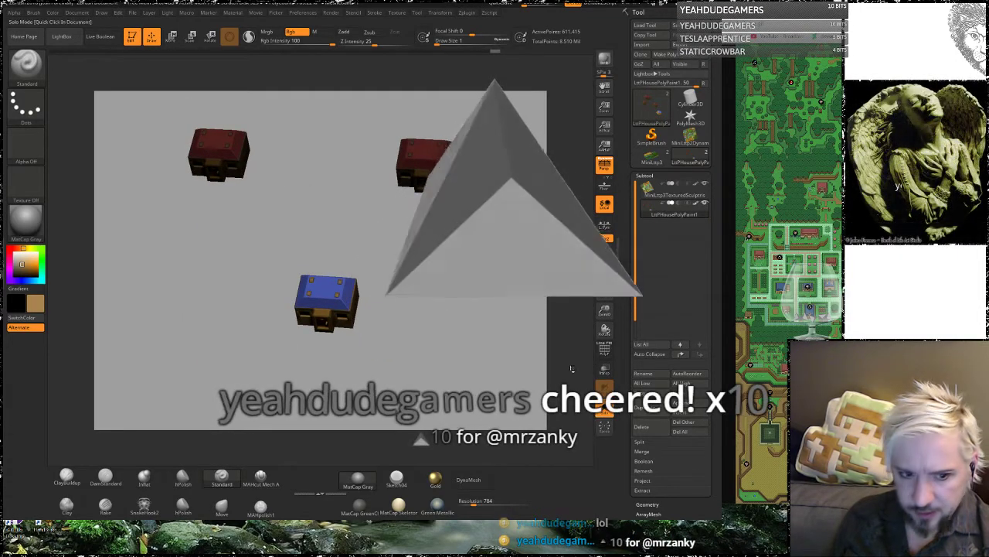
left_click(379, 214)
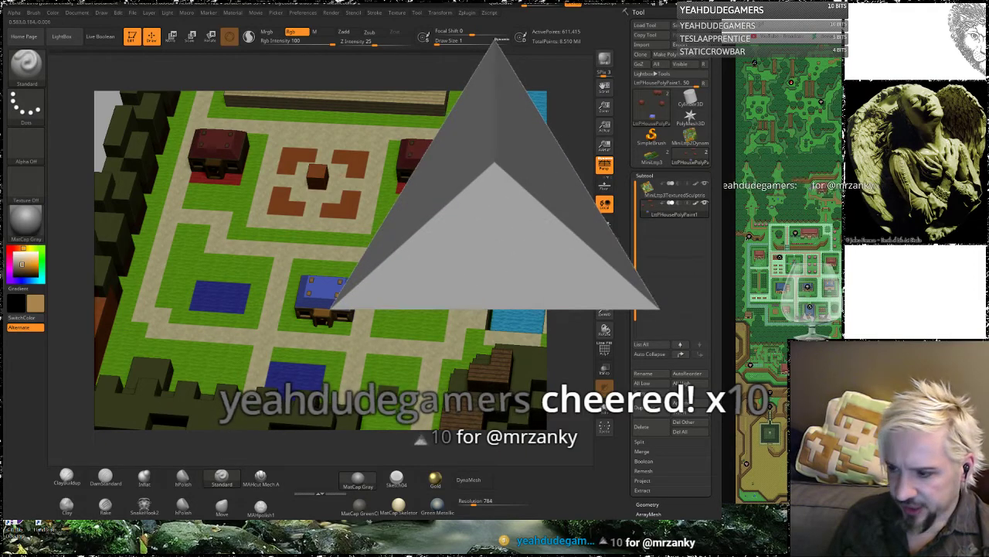
left_click_drag(481, 255, 441, 185, "alt")
left_click_drag(139, 158, 145, 224, "alt")
left_click_drag(144, 183, 149, 154)
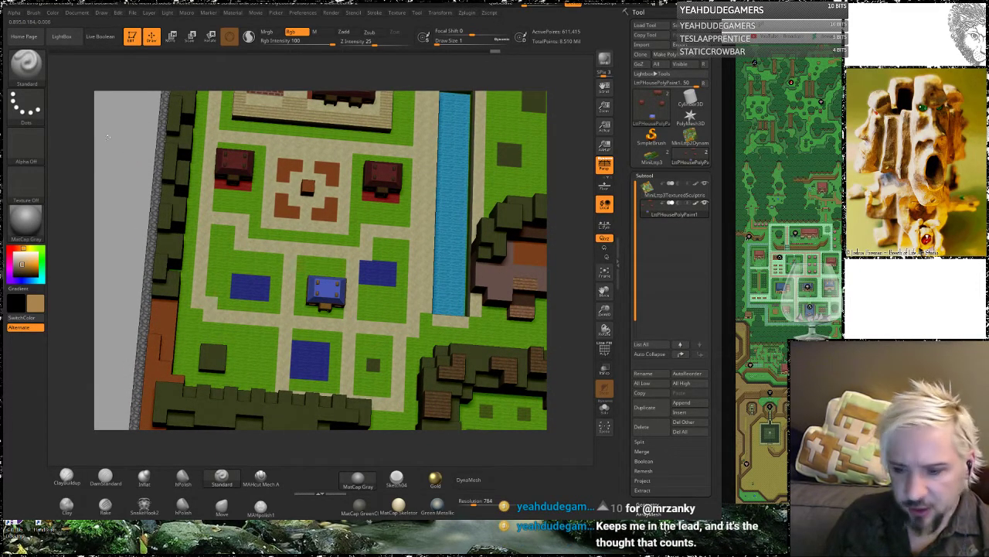
left_click_drag(117, 150, 119, 154, "shift")
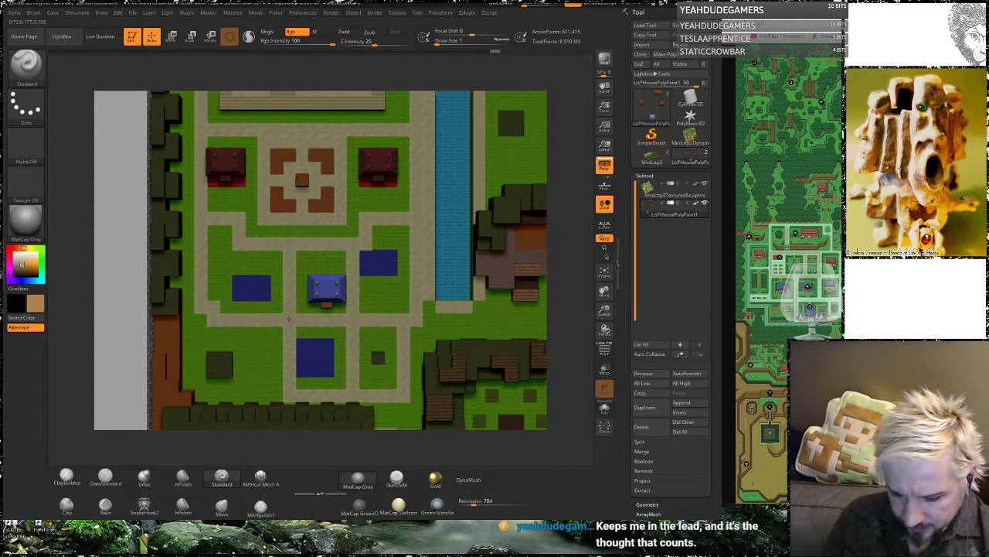
key("w")
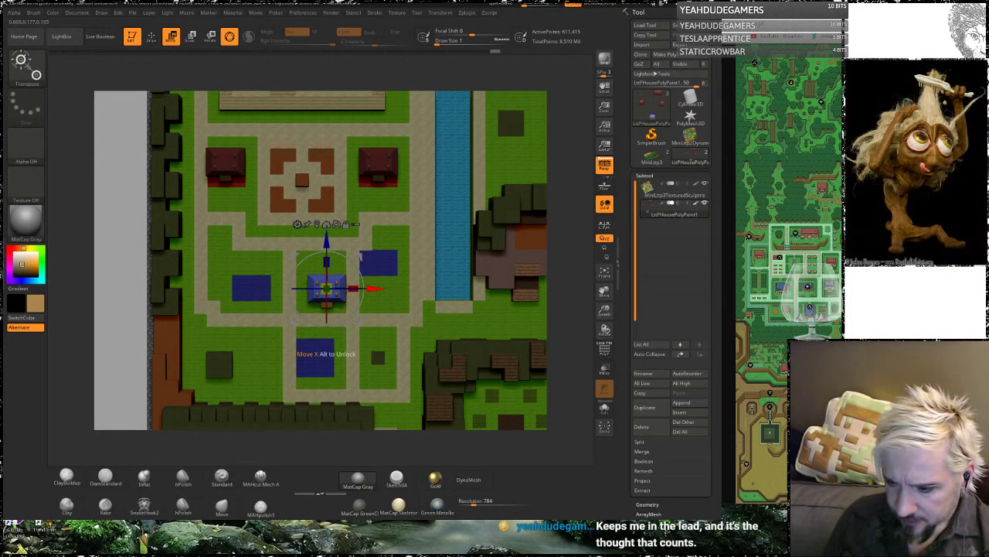
left_click_drag(374, 289, 299, 289, "ctrl")
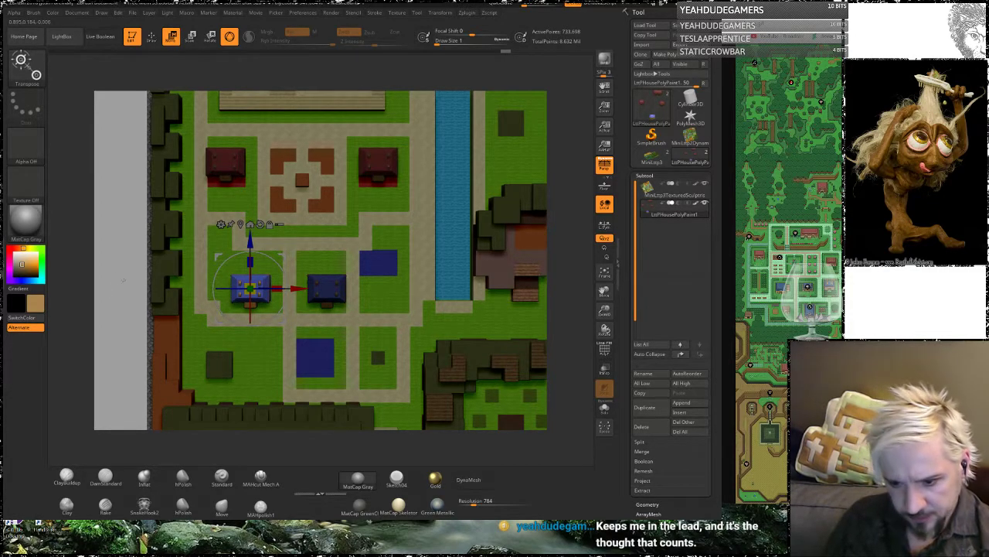
Step: Copy the western blue-roofed house onto the northeastern blue plot beside the river and align it with the plot
left_click_drag(121, 280, 112, 261)
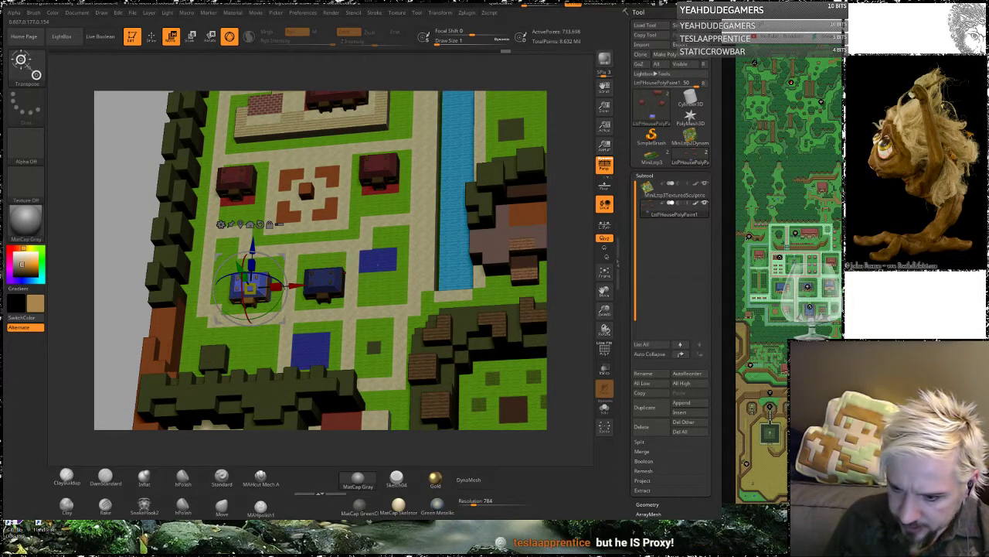
left_click_drag(297, 286, 418, 277)
left_click_drag(570, 199, 576, 229)
left_click_drag(372, 232, 371, 206)
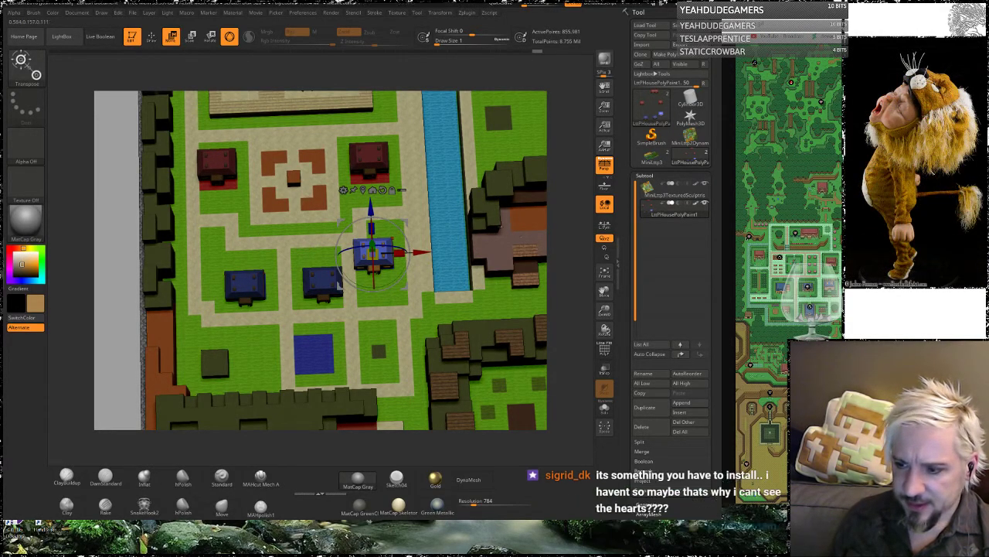
mouse_move(563, 243)
left_mouse_down()
mouse_move(560, 203)
mouse_move(570, 242)
left_mouse_up()
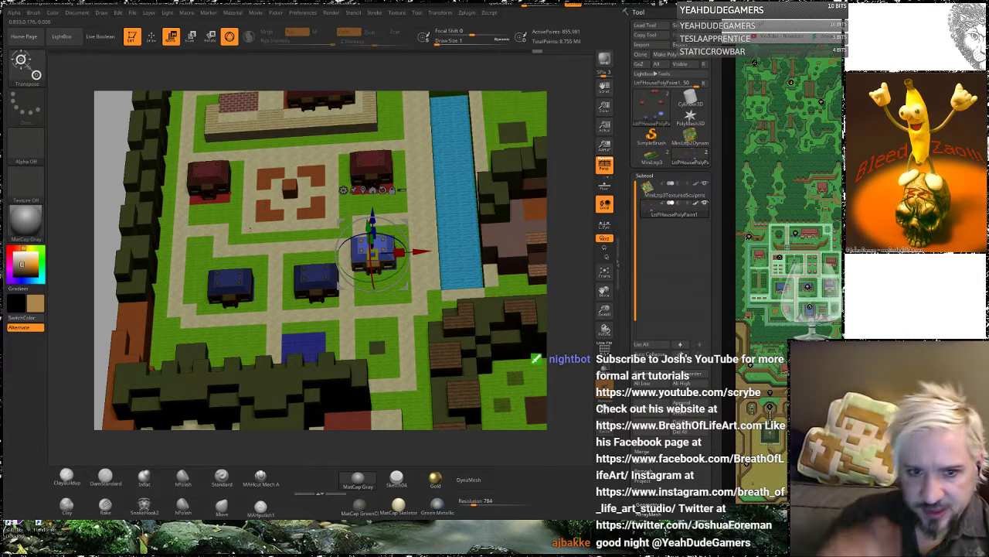
Step: Copy the northeastern blue-roofed house down to the southern blue plot and position it over the plot
left_click_drag(65, 222, 117, 238, "alt")
left_click_drag(100, 204, 109, 186)
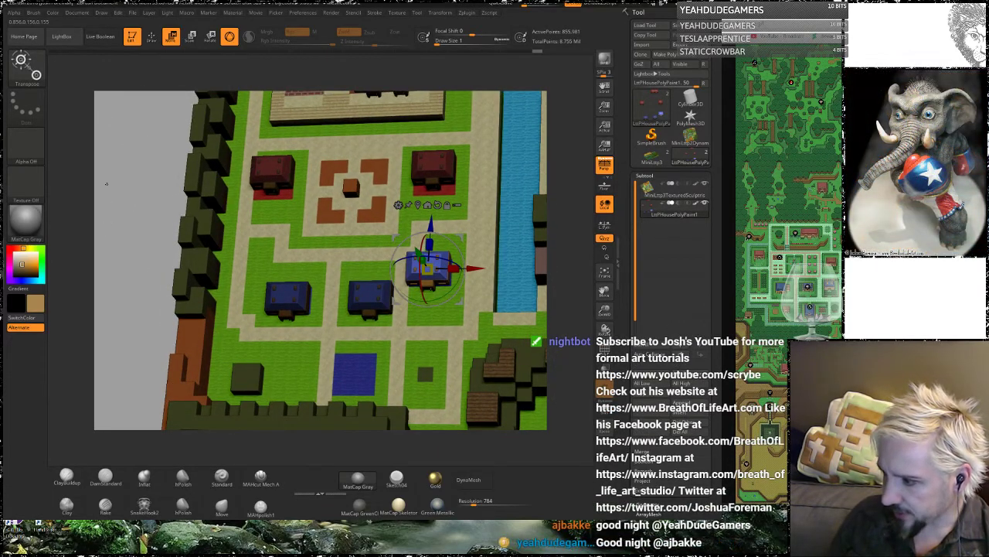
left_click_drag(113, 196, 135, 215)
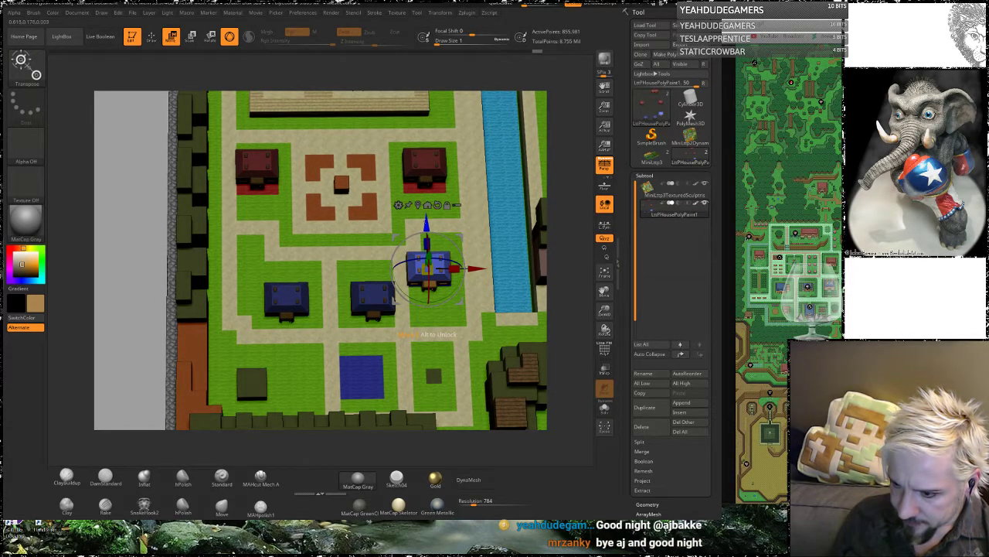
left_click_drag(425, 221, 424, 318, "ctrl")
left_click_drag(477, 366, 389, 370)
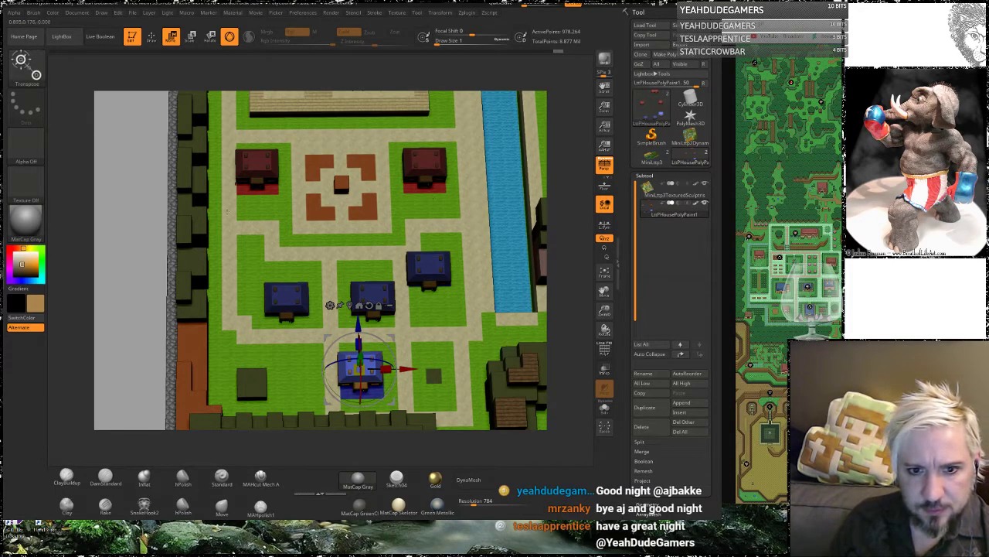
left_click_drag(139, 288, 178, 155, "alt")
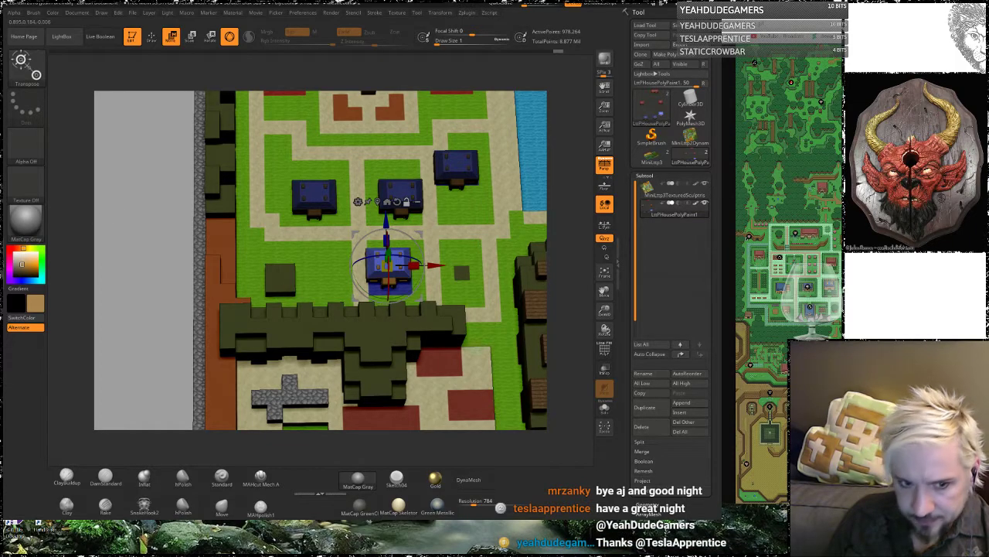
left_click_drag(114, 207, 115, 277)
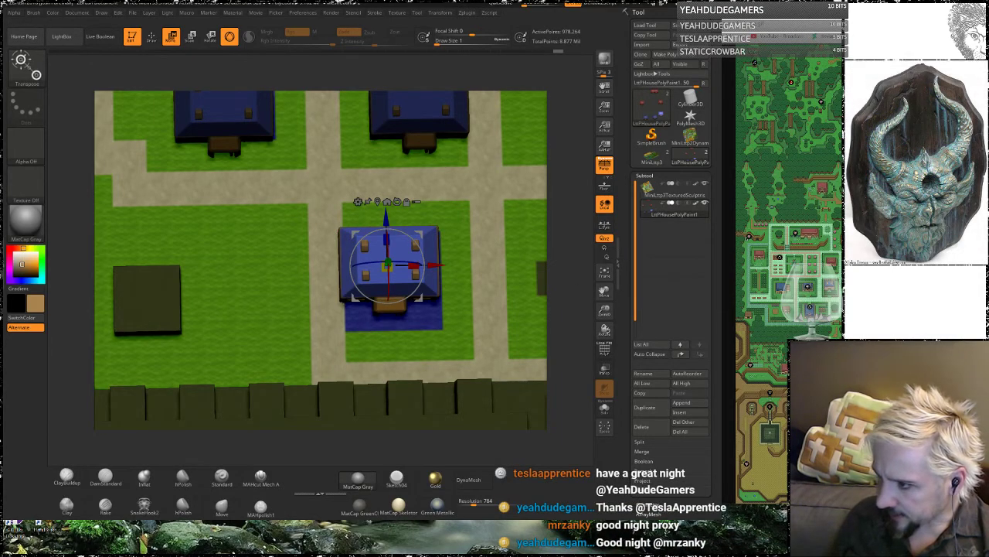
Step: Switch to the browser, enlarge the light world map around the village and move its window slightly to the right
key("alt+Tab")
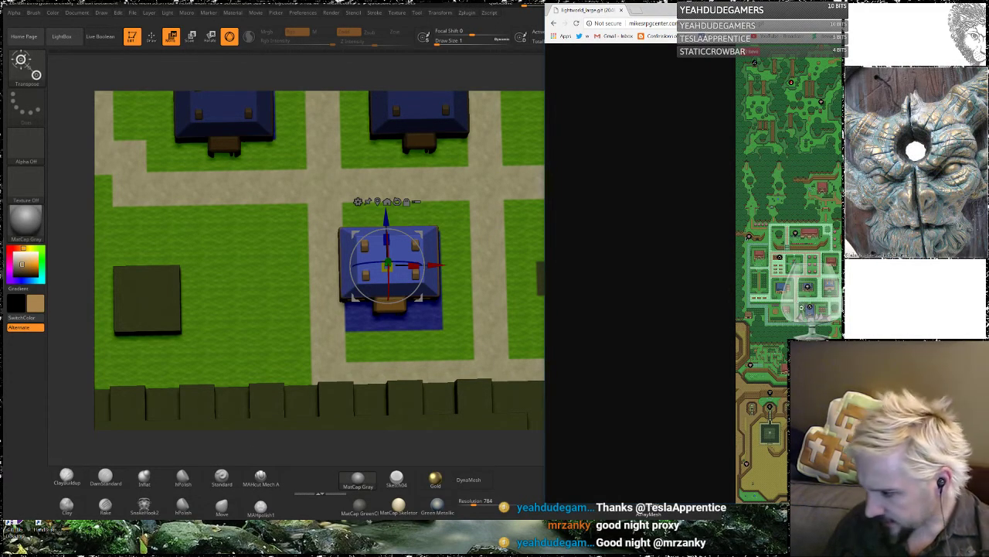
left_click(813, 313)
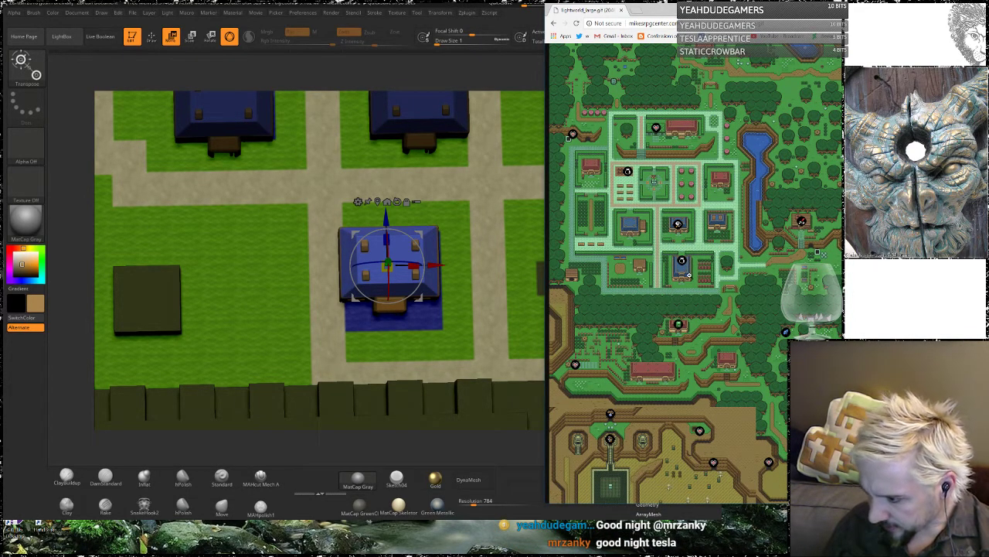
left_click_drag(727, 8, 751, 6)
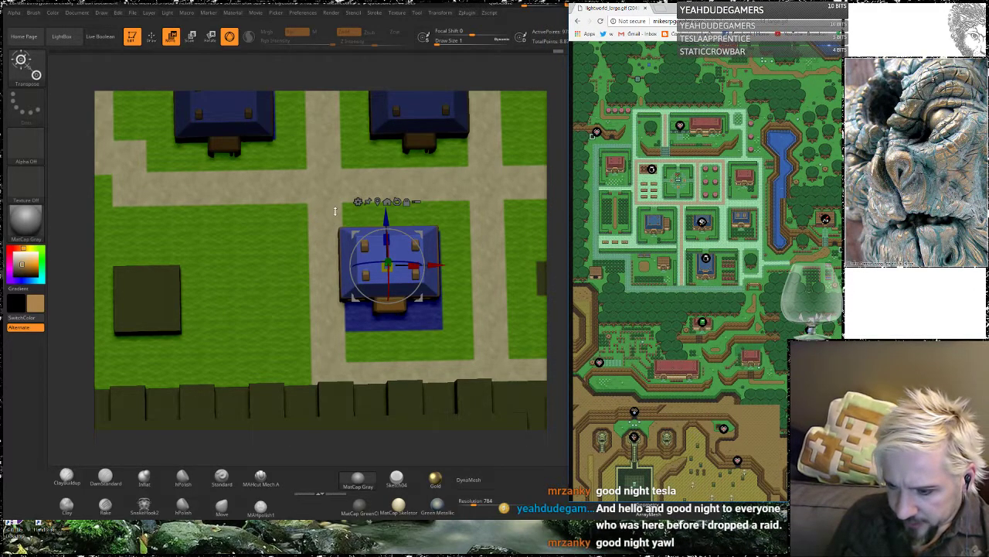
Step: Switch to ZBrush, turn off perspective in the straight-down view, and shift the southern blue-roofed house east to line up with its plot
left_click(555, 221)
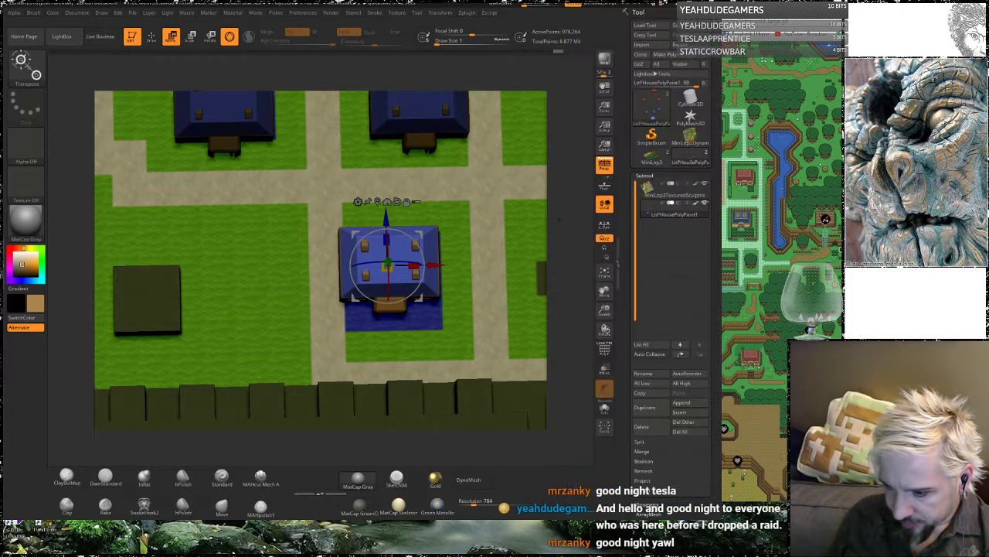
key("p")
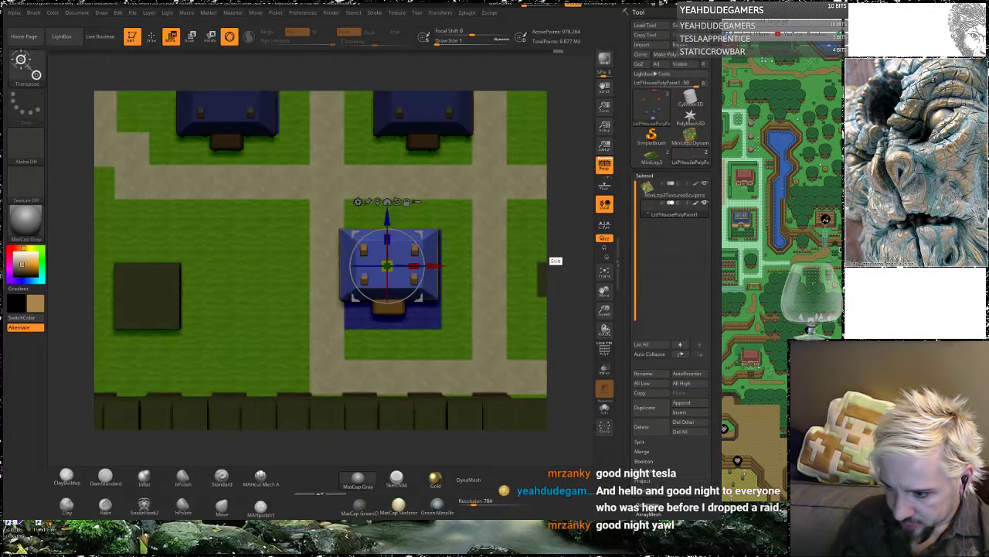
key("p")
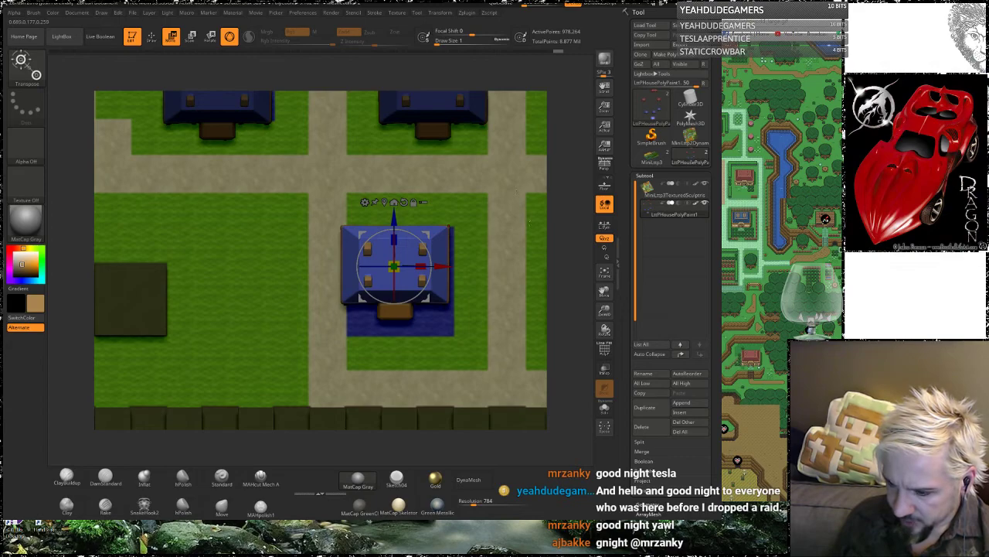
left_click_drag(443, 267, 447, 266)
mouse_move(318, 184)
left_mouse_down("ctrl")
mouse_move(446, 294)
mouse_move(506, 282)
mouse_move(511, 245)
left_mouse_up("ctrl")
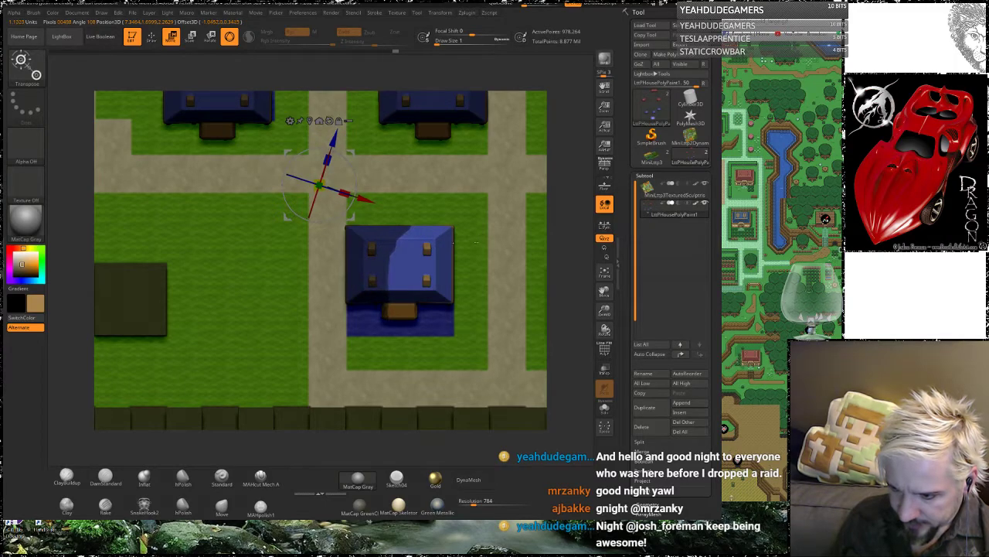
key("ctrl+z")
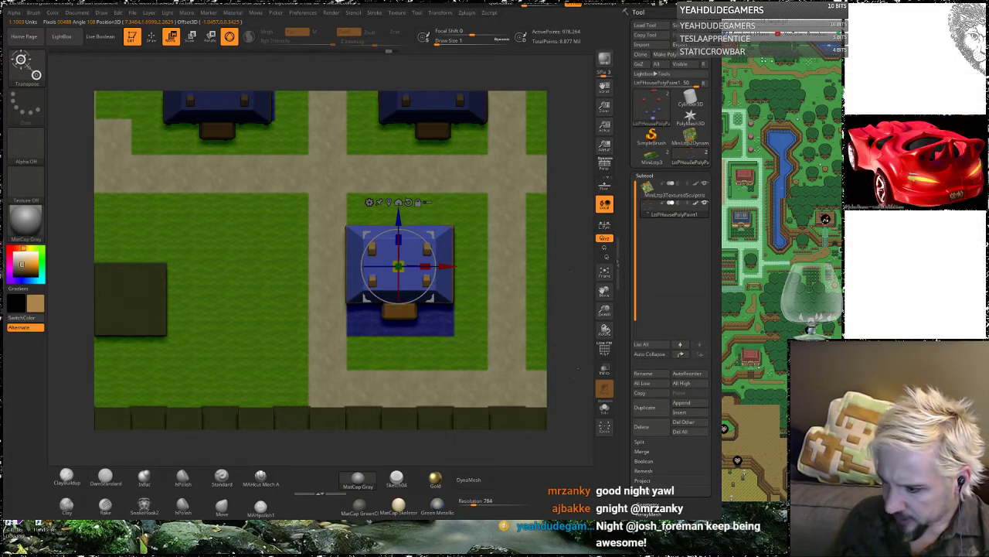
Step: Isolate the houses with Solo, mask the northern half of the southern blue-roofed house, and stretch its southern half over the rest of the blue plot
left_click(604, 408)
mouse_move(480, 161)
left_mouse_down("ctrl")
mouse_move(433, 192)
mouse_move(309, 242)
mouse_move(306, 263)
left_mouse_up("ctrl")
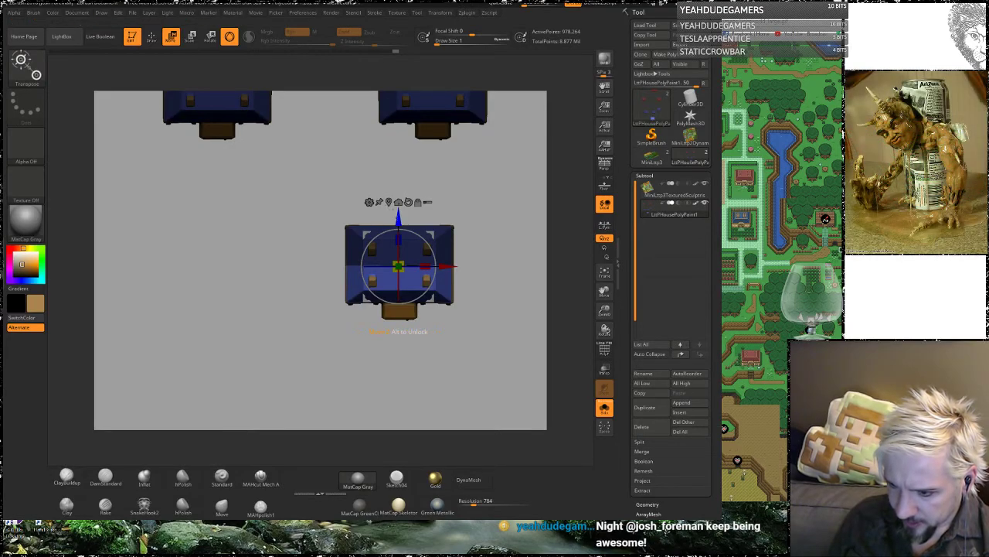
left_click_drag(398, 220, 398, 249)
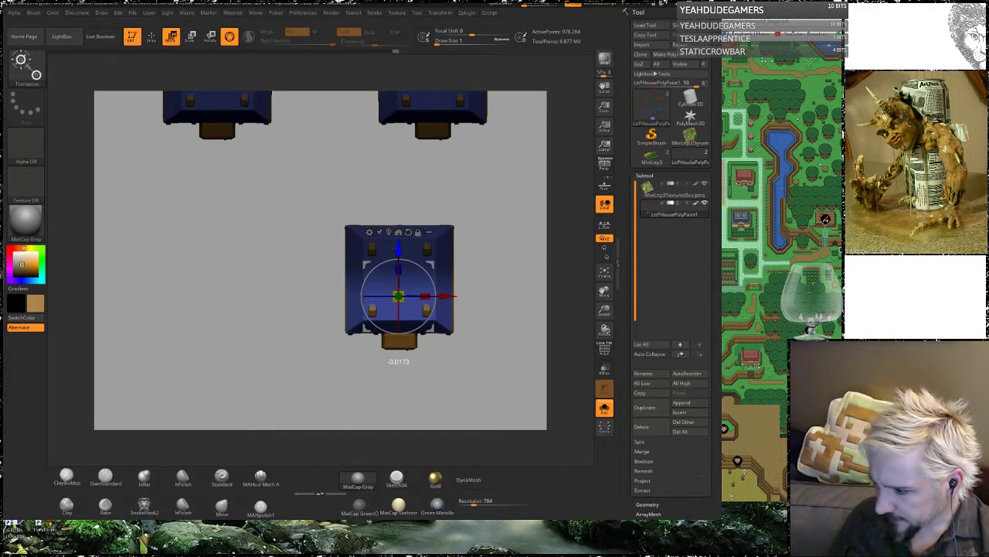
left_click_drag(398, 249, 398, 247)
key("alt+Tab")
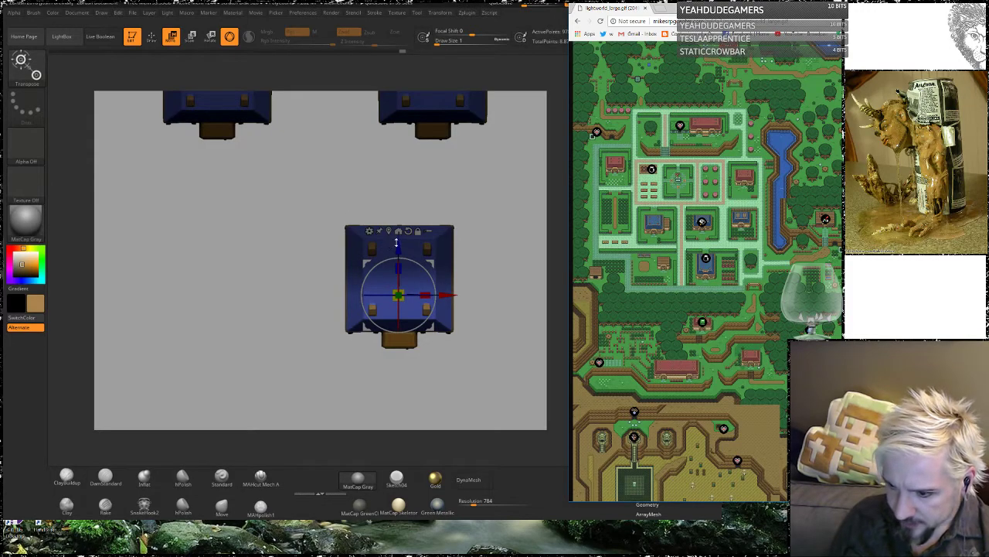
key("alt+Tab")
left_click_drag(398, 249, 398, 260)
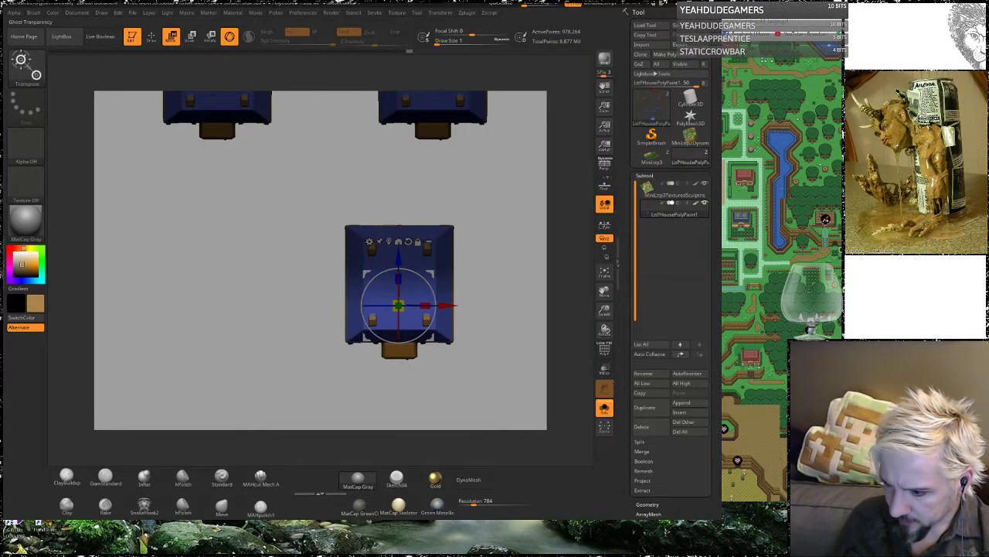
left_click(605, 409)
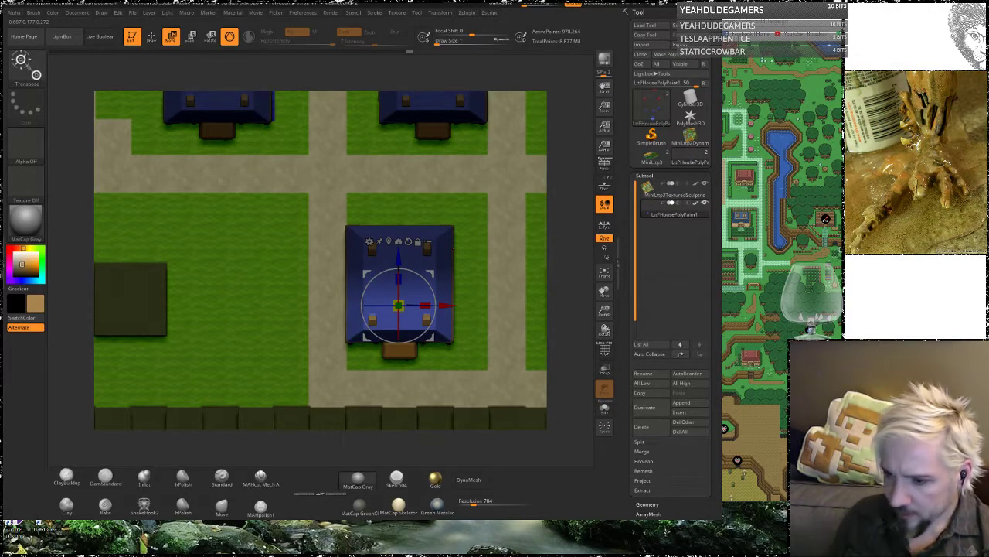
Step: Compare the placement of the village's red and blue houses with the light world map
left_click_drag(566, 231, 529, 135, "ctrl")
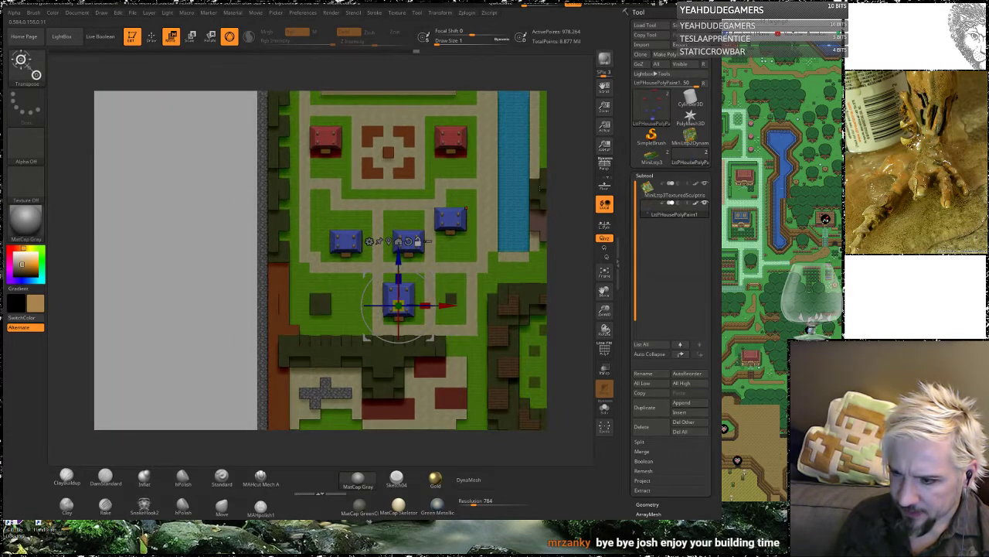
left_click_drag(581, 178, 565, 166, "alt")
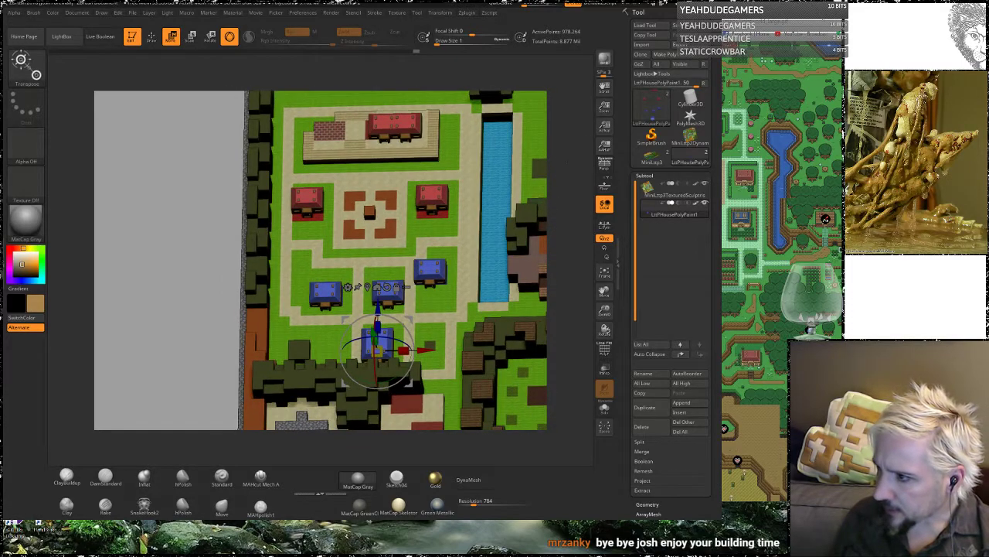
left_click(742, 223)
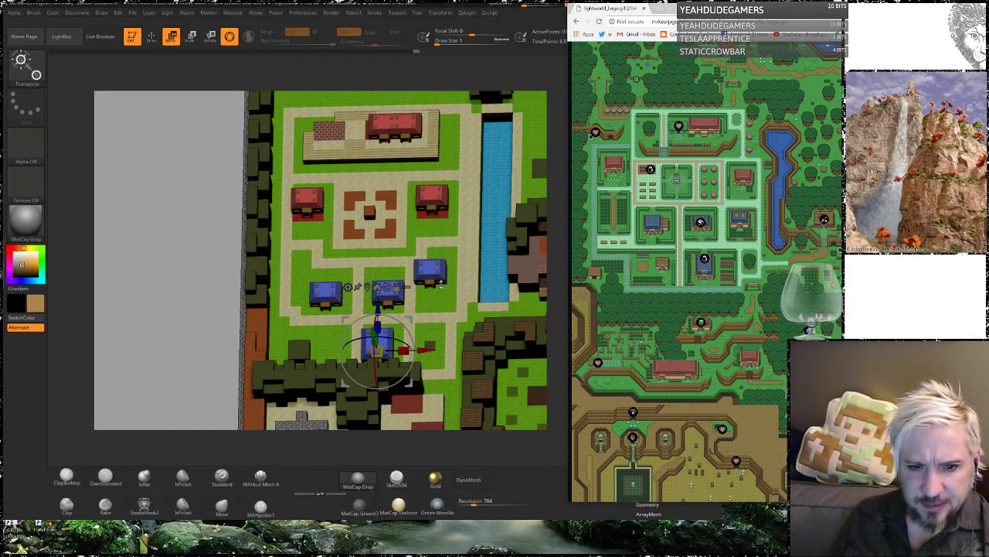
left_click(173, 232)
left_click_drag(164, 240, 196, 220, "alt")
left_click_drag(199, 274, 125, 324, "alt")
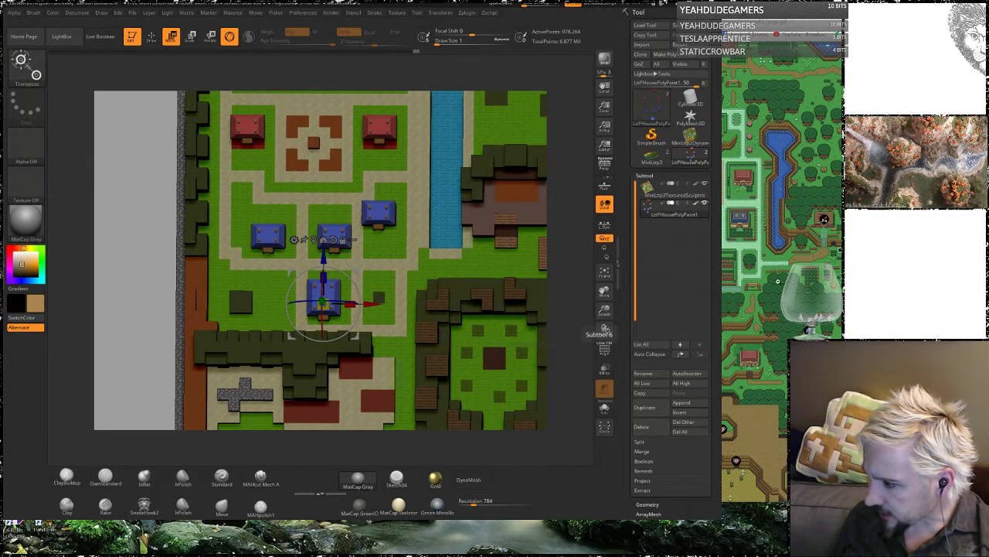
Step: Switch to the browser, examine the light world map from the northern woods to the southern desert, and place its window beside the model
key("alt+Tab")
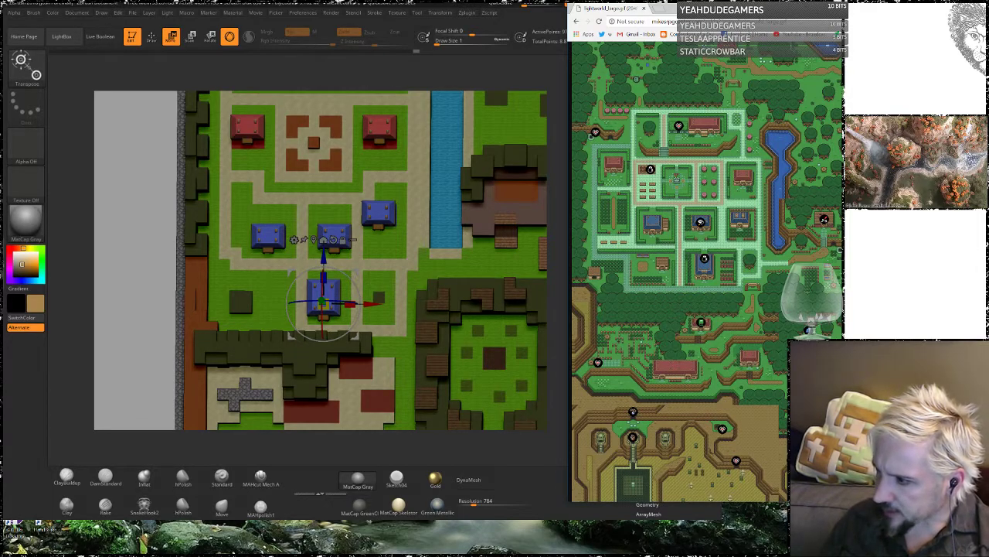
left_click_drag(777, 6, 456, 0)
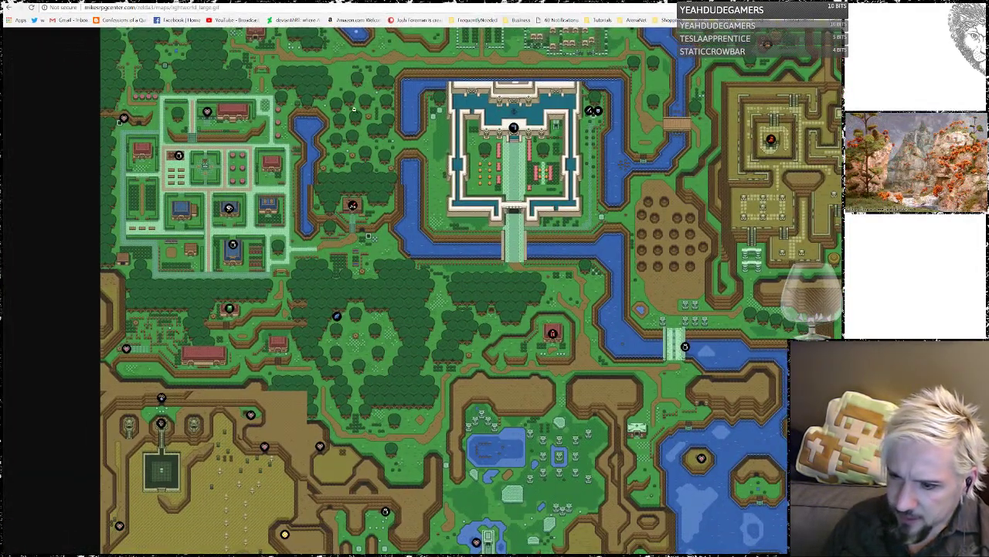
left_click(317, 109)
left_click(312, 91)
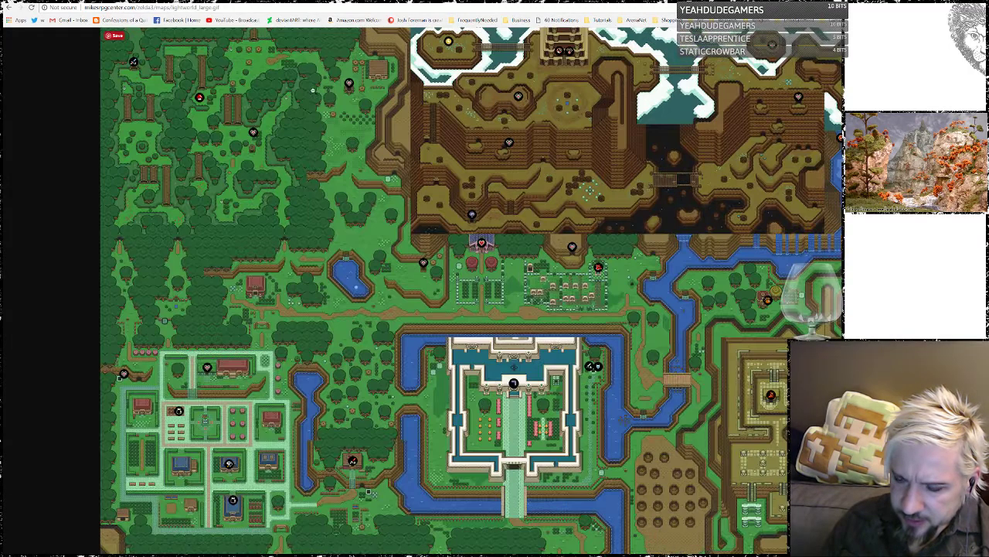
key("super+Down")
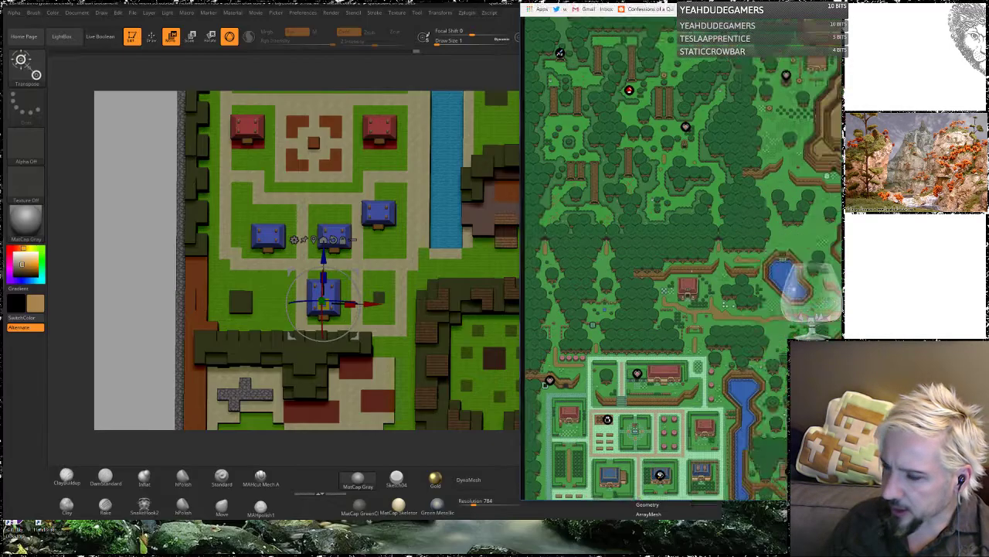
key("super+Up")
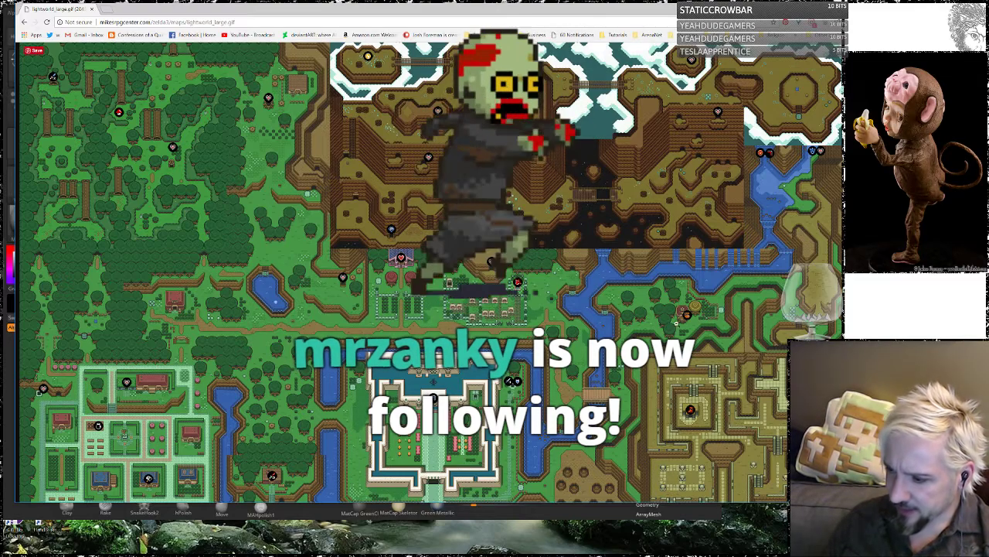
scroll(433, 270, "down", 2)
scroll(621, 298, "down", 5)
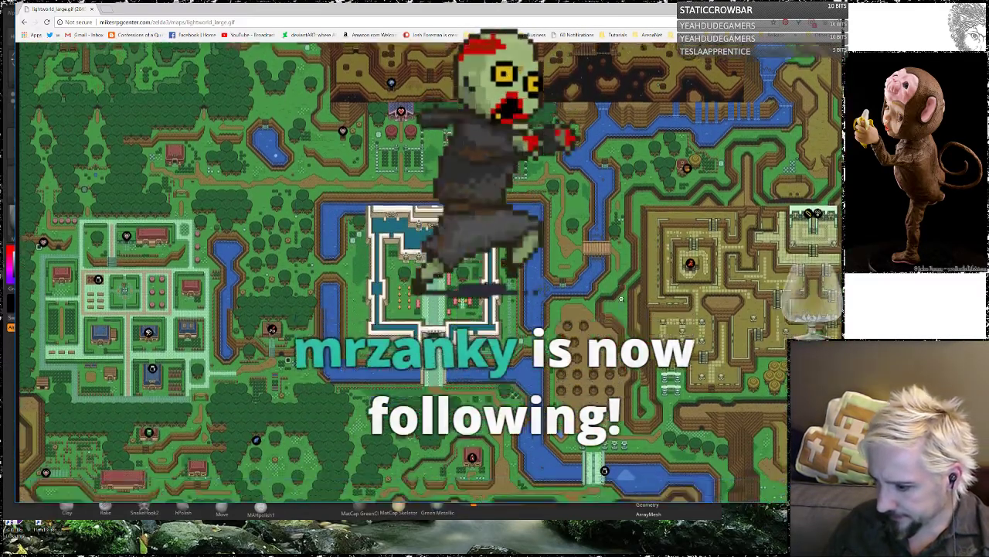
scroll(620, 297, "down", 2)
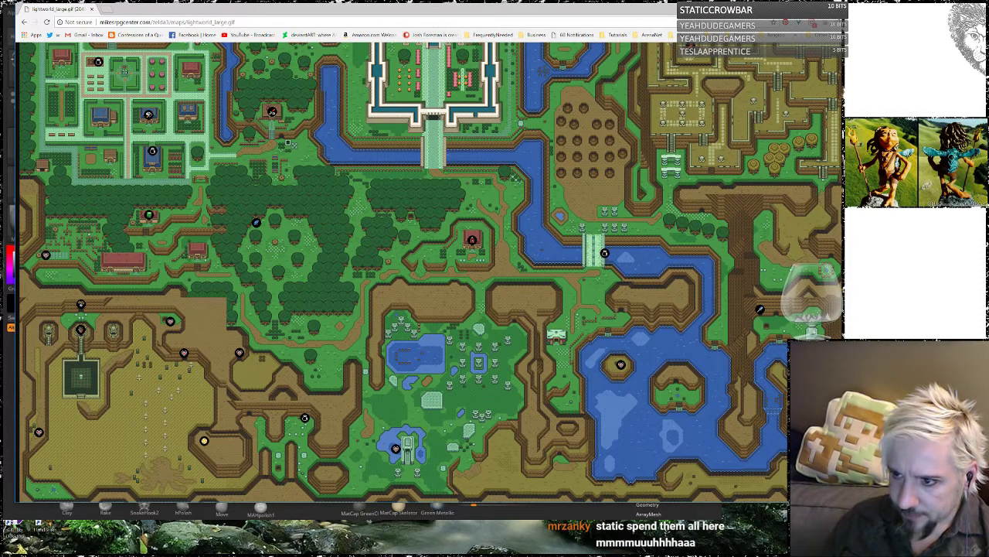
mouse_move(357, 15)
left_mouse_down()
mouse_move(662, 3)
mouse_move(706, 10)
mouse_move(339, 81)
mouse_move(360, 8)
mouse_move(811, 3)
mouse_move(775, 28)
left_mouse_up()
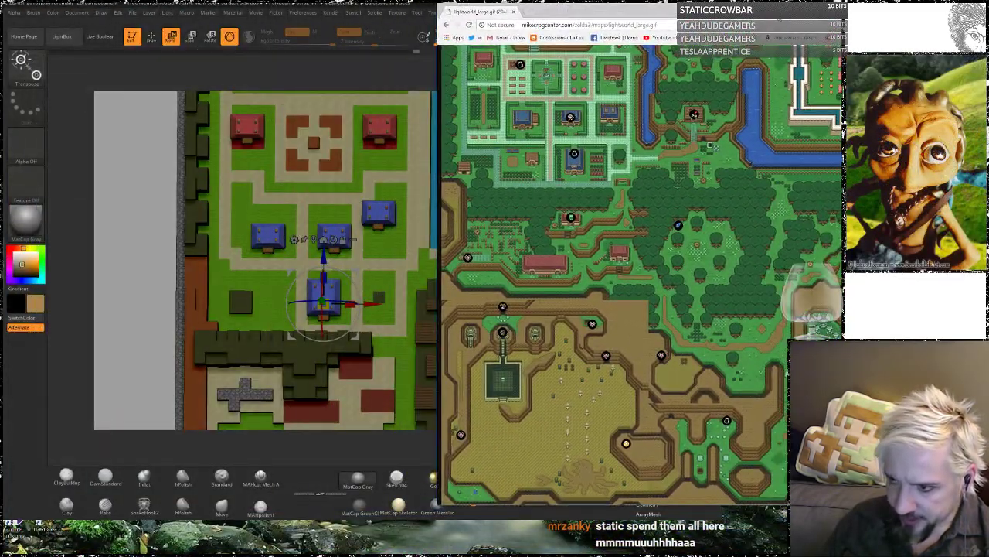
Step: Switch to ZBrush, isolate the houses with Solo, mask everything except the eastern red-roofed house, and copy it south of the village
left_click(422, 8)
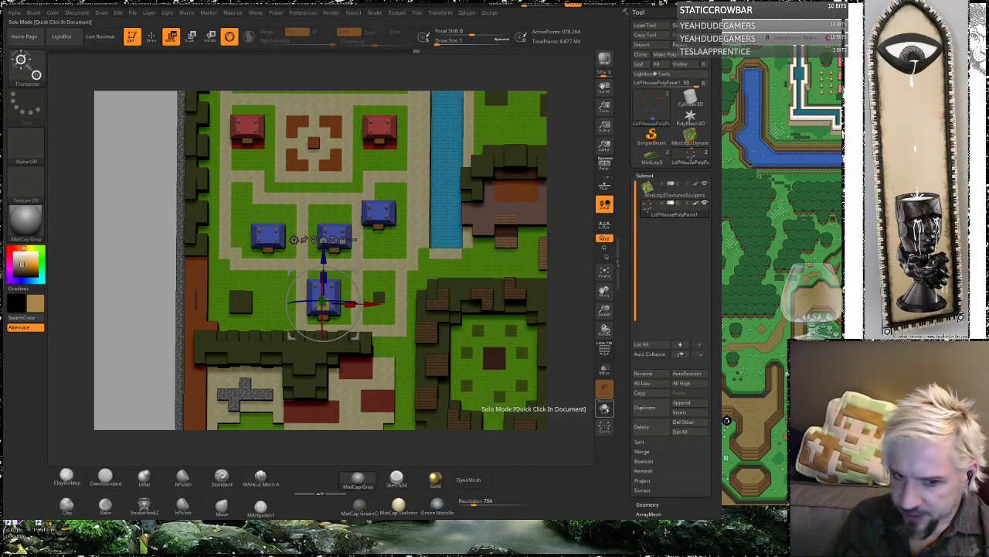
left_click(605, 408)
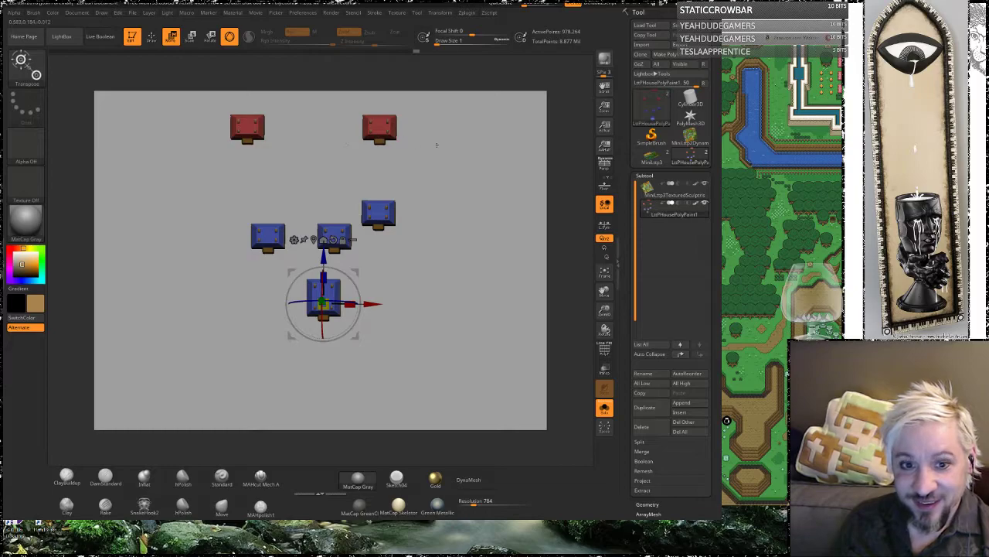
left_click_drag(434, 163, 346, 102, "ctrl")
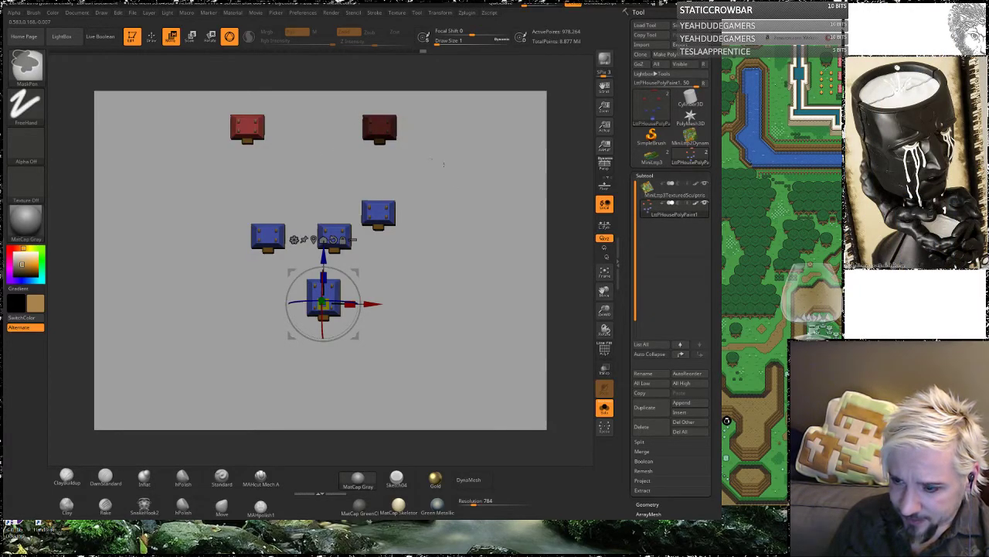
left_click(443, 165, "ctrl")
mouse_move(355, 273)
left_mouse_down("alt")
mouse_move(412, 138)
mouse_move(409, 99)
left_mouse_up("alt")
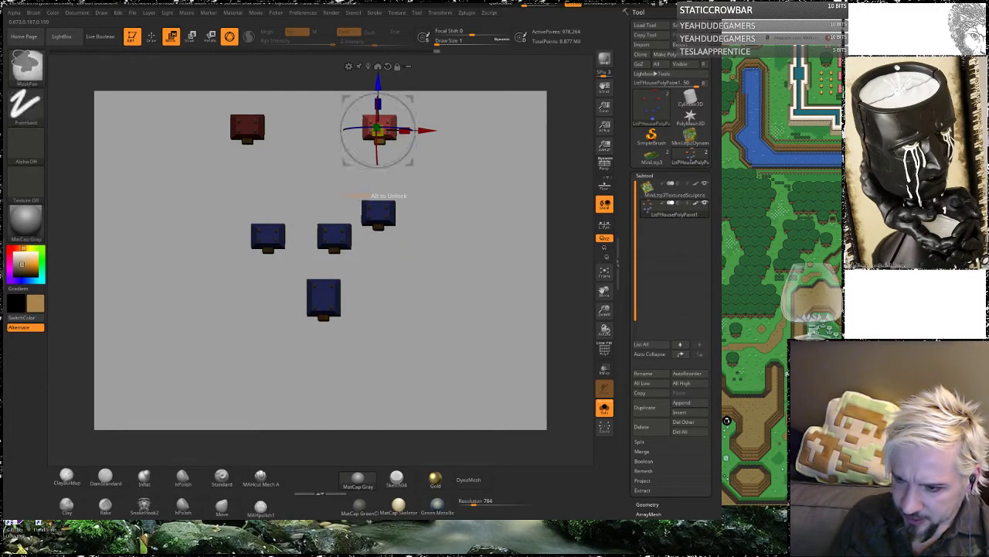
left_click_drag(378, 130, 377, 375, "ctrl")
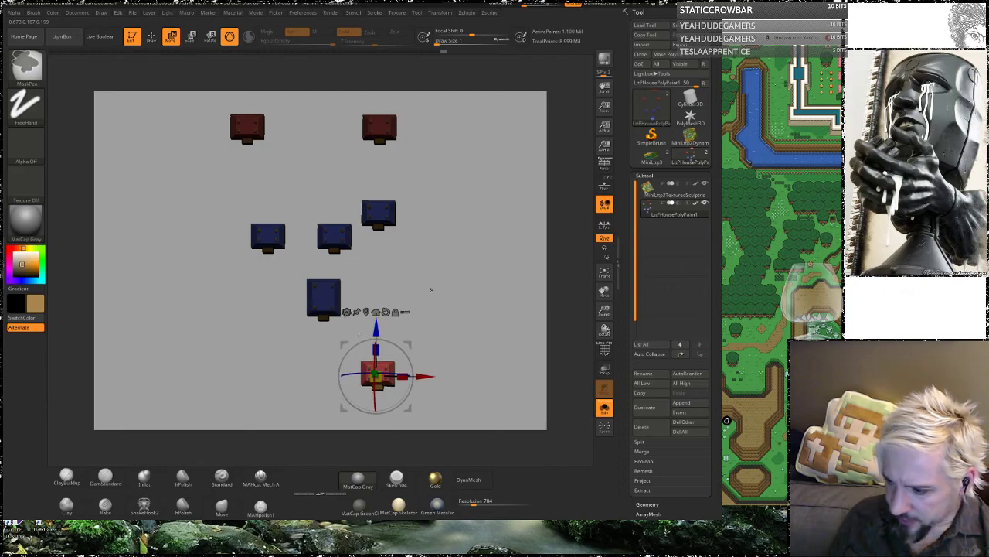
Step: Turn off Solo and align the copied red-roofed house with the northernmost red plot south of the village, checking the light world map
left_click(605, 407)
left_click_drag(577, 345, 581, 203, "alt")
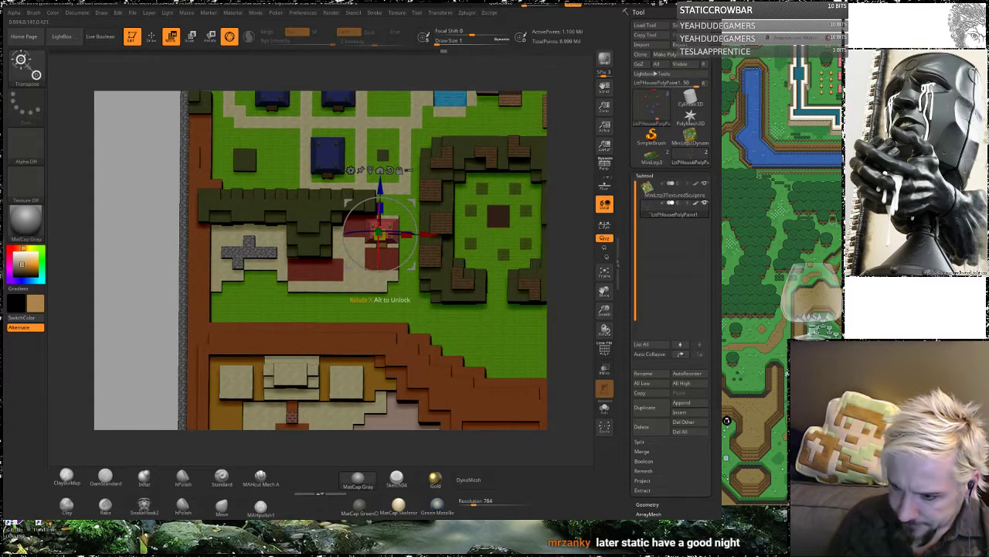
left_click_drag(377, 231, 356, 233)
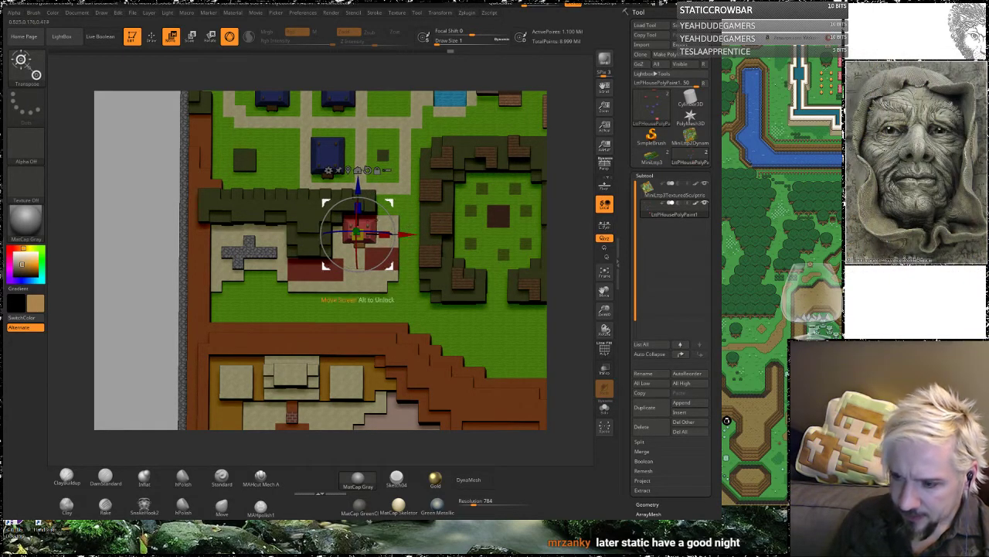
left_click_drag(358, 185, 358, 181)
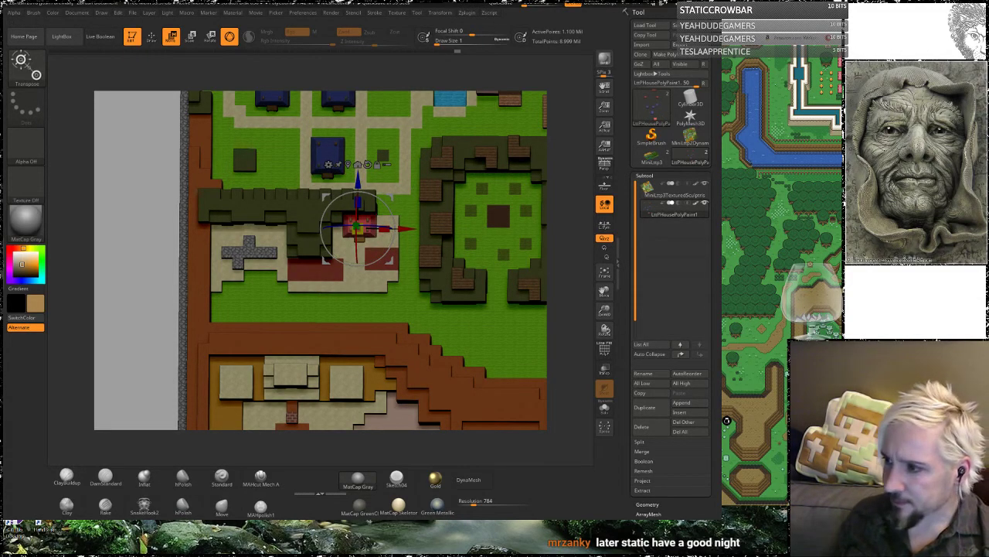
key("alt+Tab")
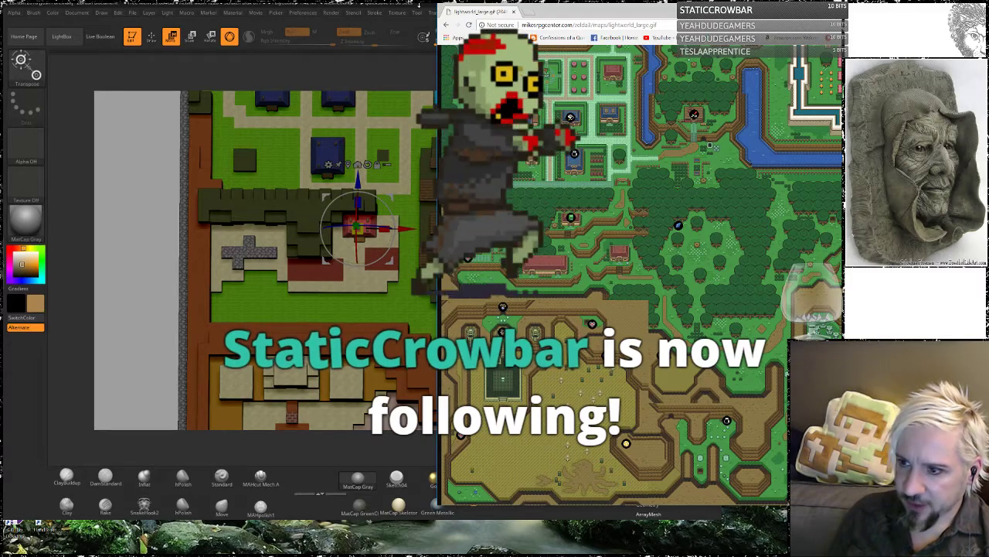
left_click(357, 181)
left_click_drag(357, 181, 357, 177)
left_click_drag(558, 255, 560, 204)
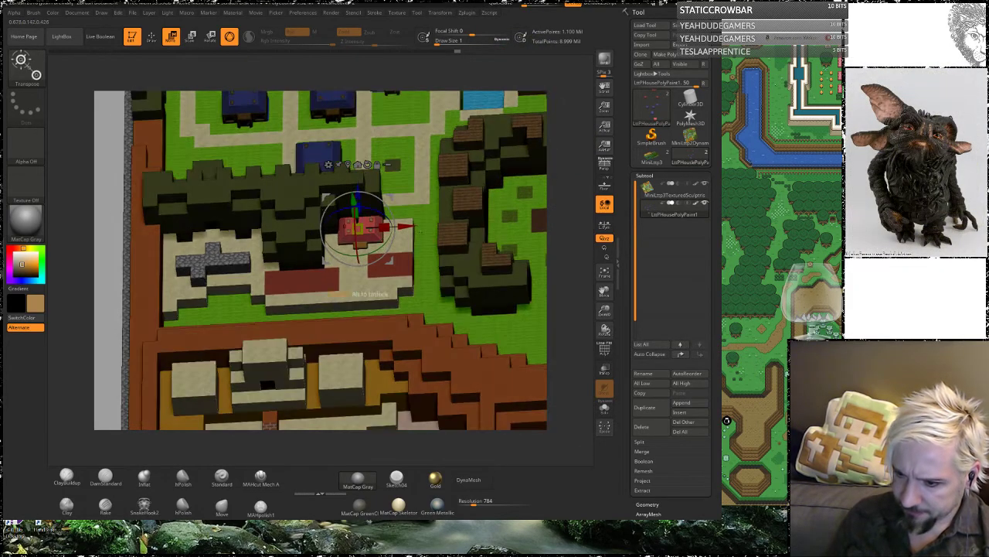
left_click_drag(353, 201, 352, 190)
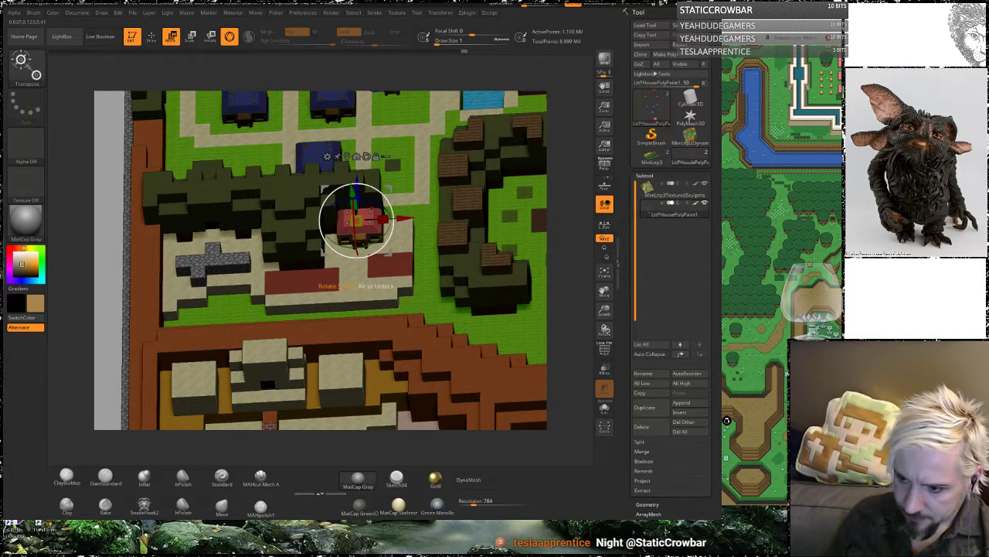
Step: Copy the red-roofed house onto the eastern red plot and the eastern half of the wide red plot south of the village, checking the reference map
left_click_drag(352, 193, 352, 216)
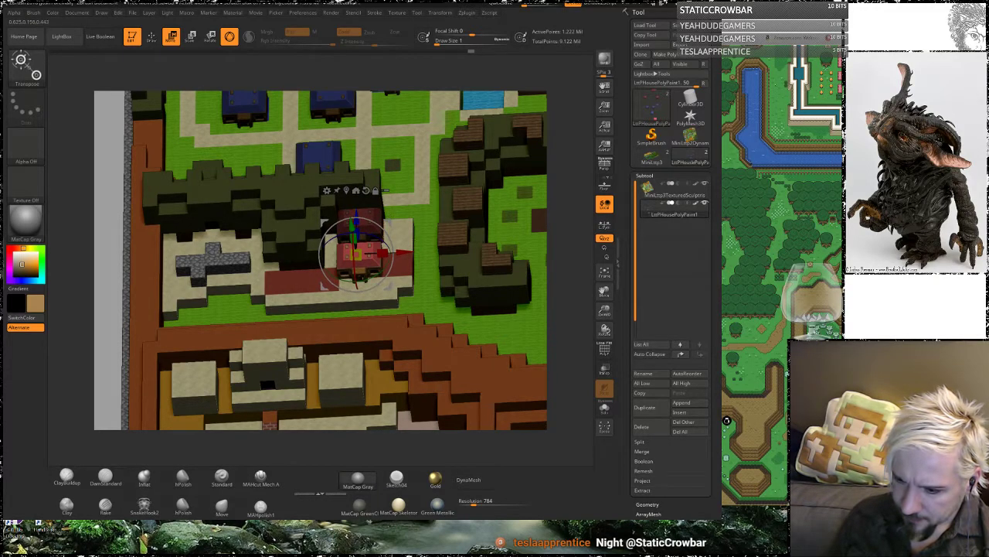
left_click_drag(402, 252, 363, 253)
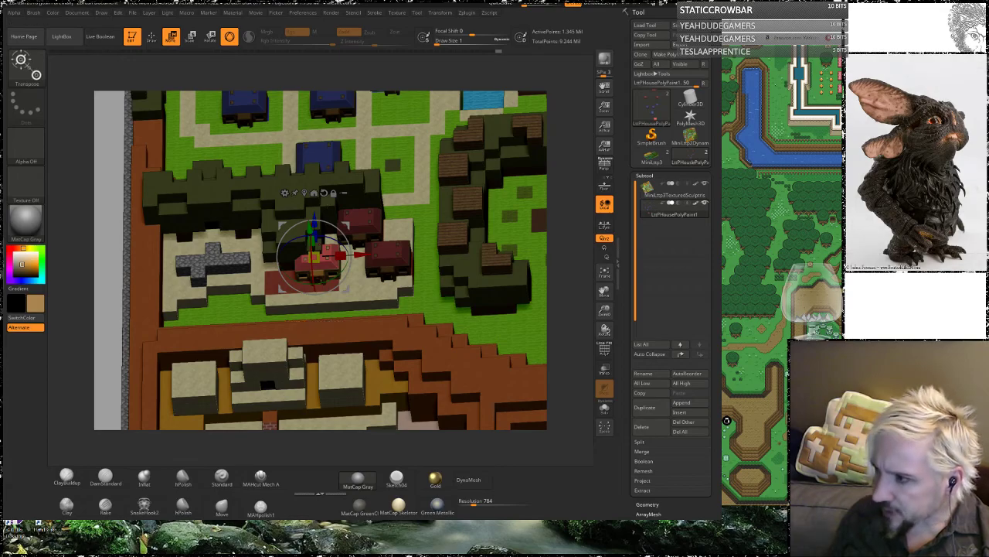
key("alt+Tab")
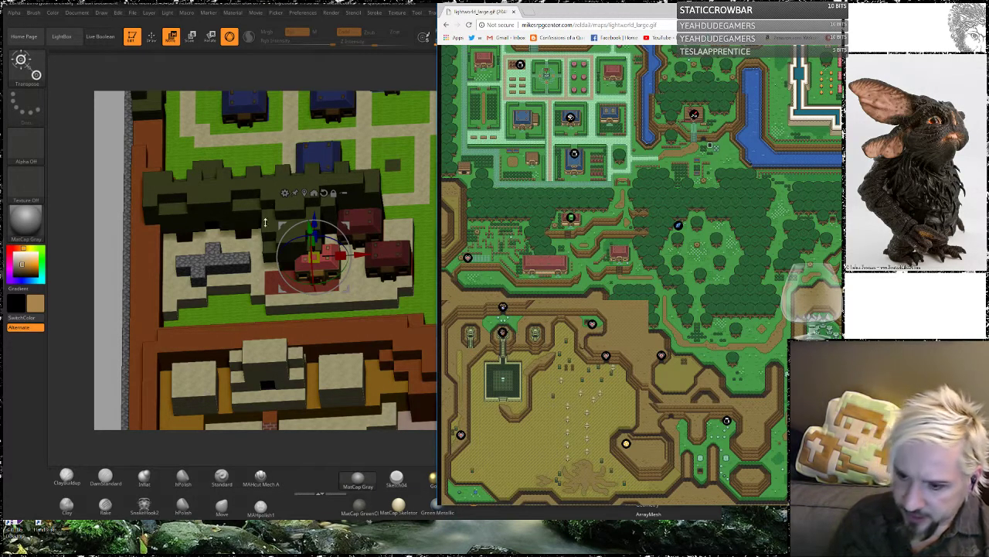
key("alt+Tab")
left_click_drag(313, 228, 313, 240)
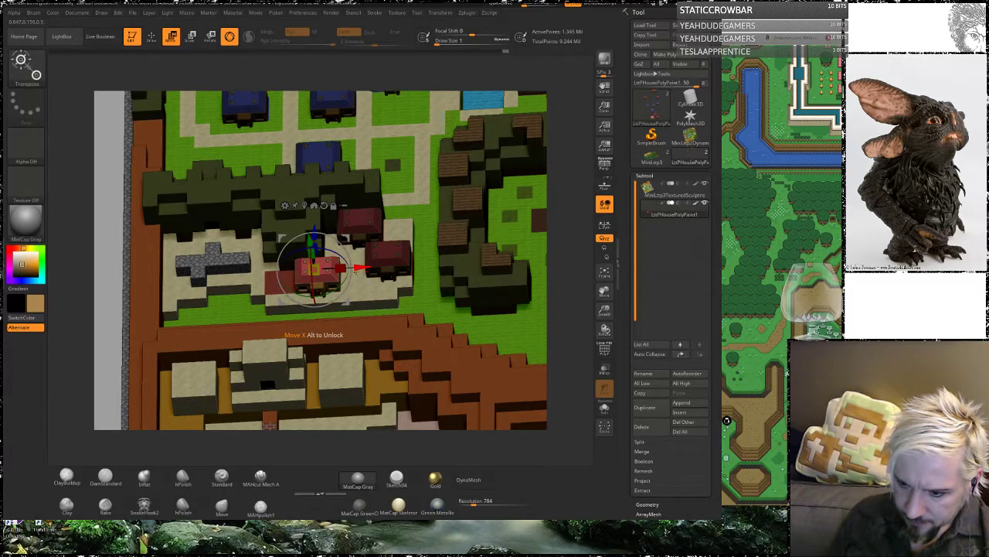
mouse_move(360, 268)
left_mouse_down()
mouse_move(327, 261)
mouse_move(354, 266)
left_mouse_up()
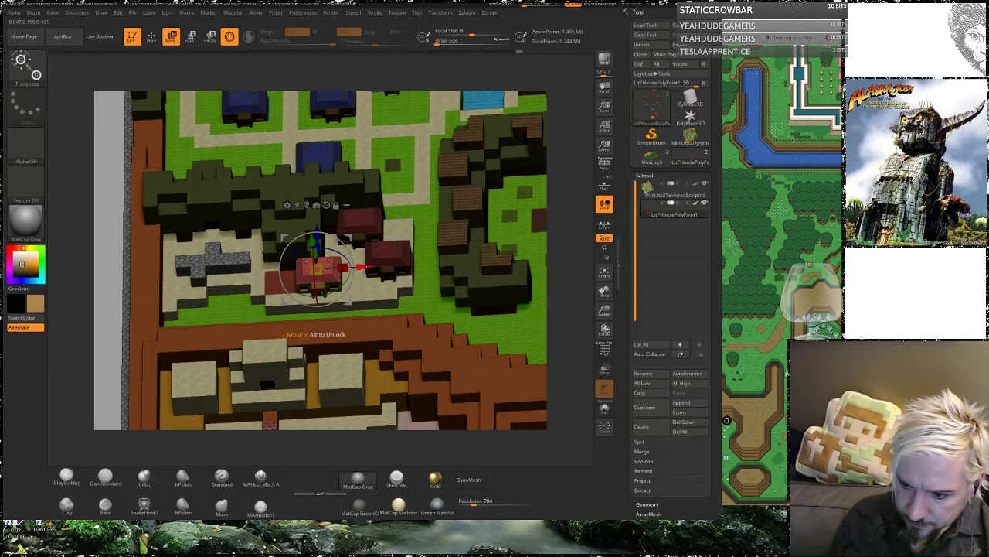
Step: Add another copy of the red-roofed house on the western half of the wide plot, adjoining its neighbour to form one long building
left_click_drag(361, 267, 319, 269)
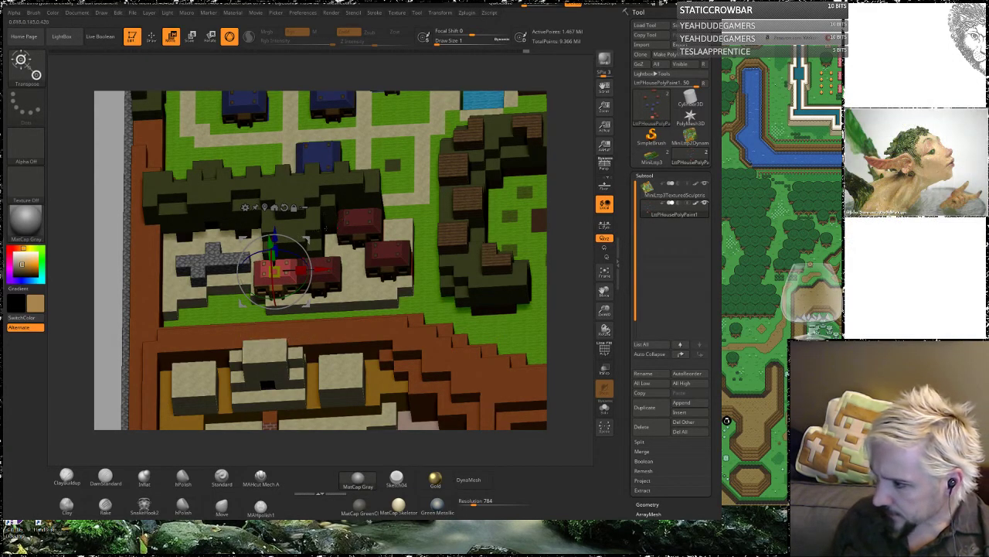
left_click_drag(65, 262, 82, 307)
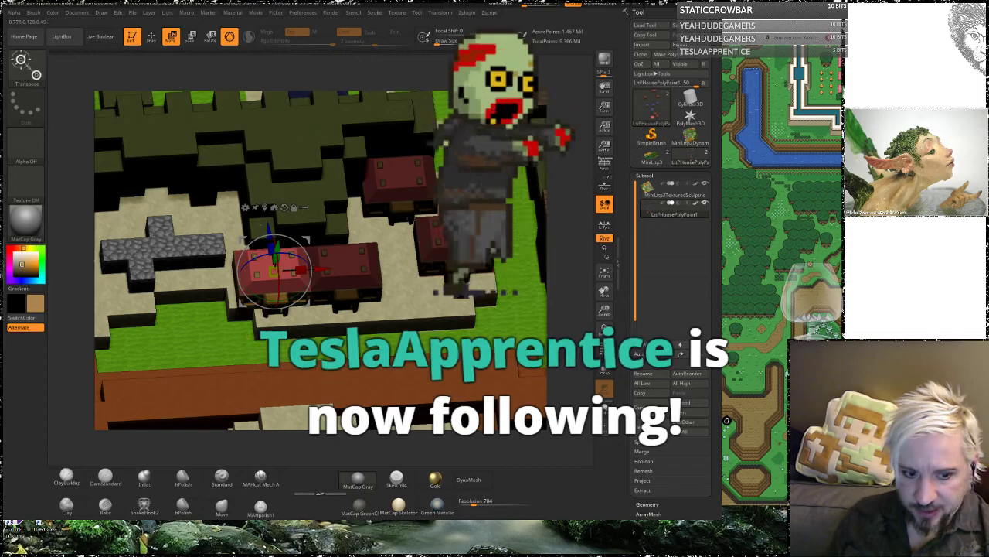
mouse_move(82, 308)
left_mouse_down()
mouse_move(82, 266)
mouse_move(82, 309)
left_mouse_up()
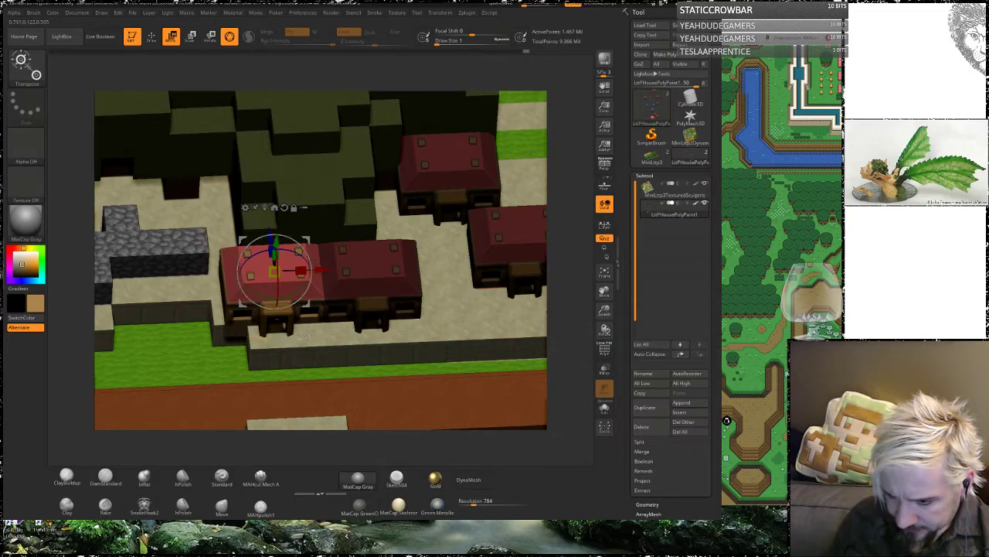
left_click_drag(82, 309, 82, 263, "alt")
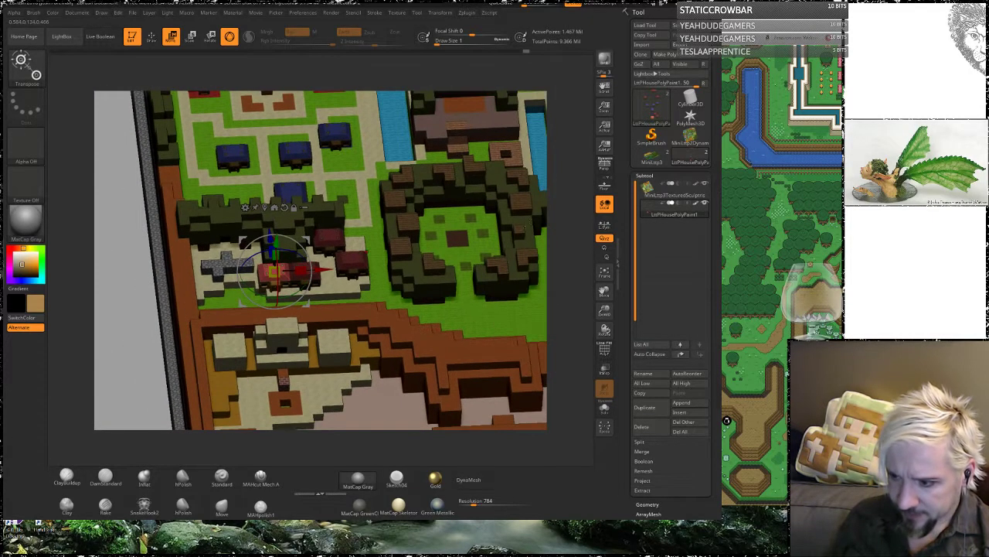
Step: Copy the red-roofed house east across the map and bring it over the brick plot south of the castle
mouse_move(565, 220)
left_mouse_down()
mouse_move(571, 246)
mouse_move(567, 214)
left_mouse_up()
left_click_drag(186, 156, 141, 190, "alt")
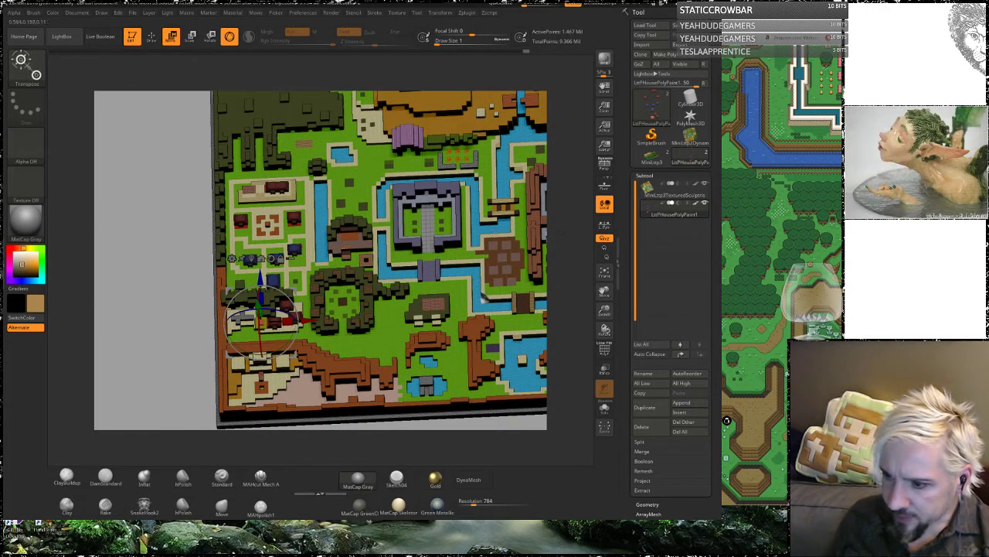
left_click_drag(308, 319, 541, 309)
left_click_drag(568, 277, 400, 296, "alt")
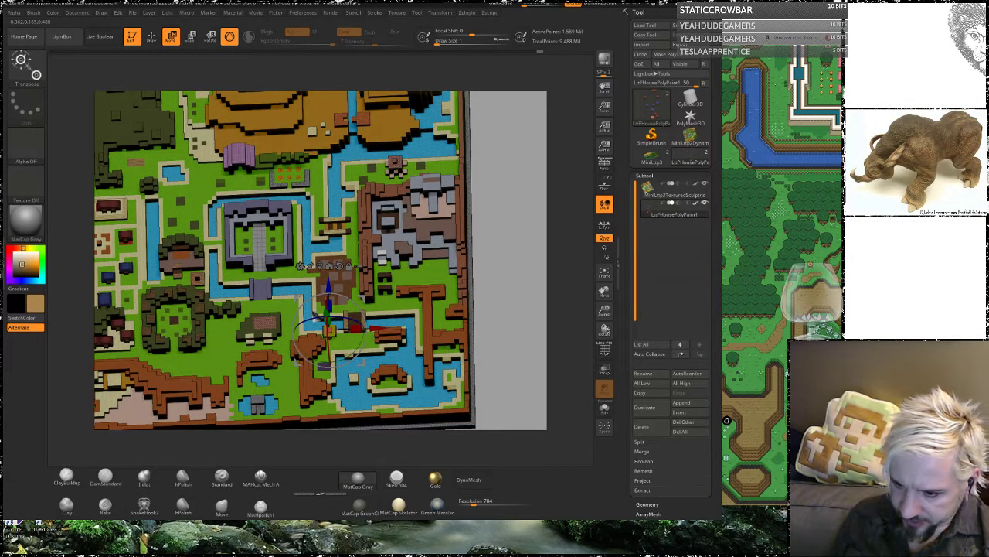
left_click_drag(329, 396, 263, 398)
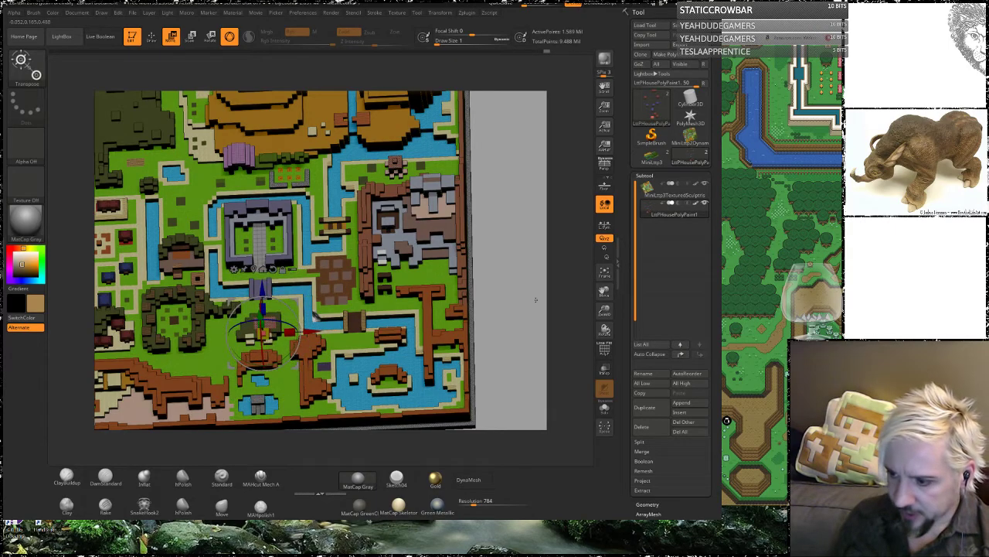
mouse_move(516, 332)
left_mouse_down()
mouse_move(510, 251)
mouse_move(514, 321)
left_mouse_up()
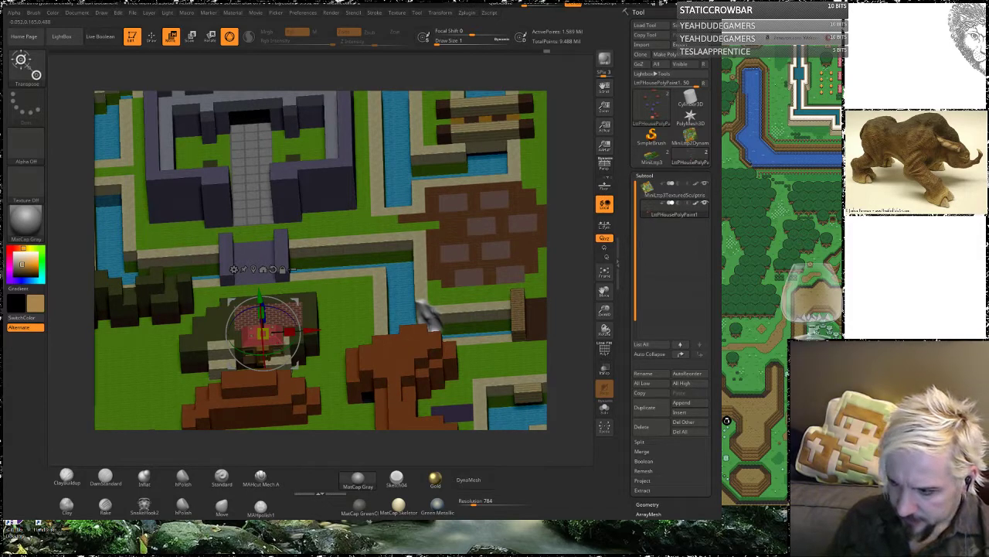
Step: Align the copied house in position and height with the raised brick plot south of the castle
left_click_drag(562, 255, 559, 268)
left_click_drag(69, 174, 88, 167)
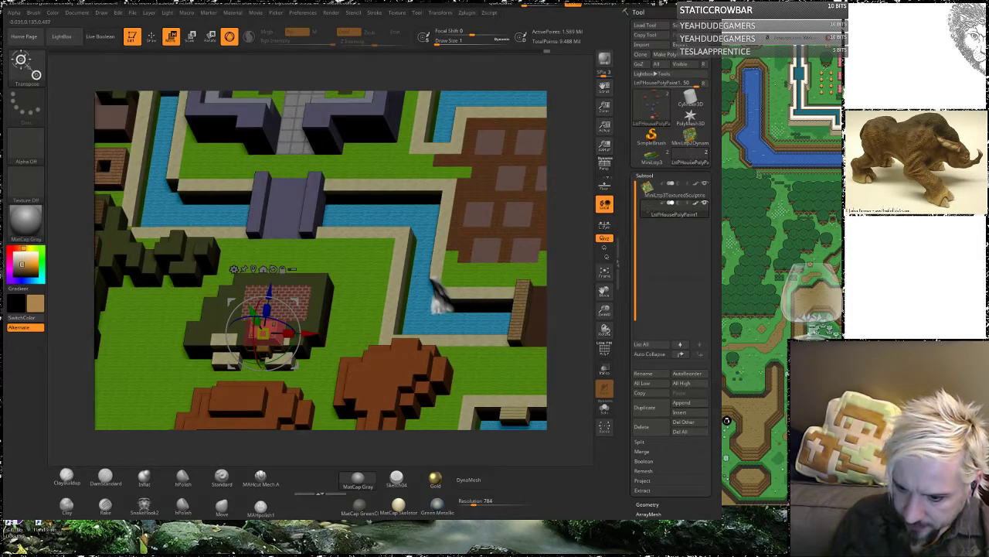
left_click_drag(264, 394, 275, 362)
left_click_drag(318, 299, 317, 298)
left_click_drag(279, 259, 279, 256)
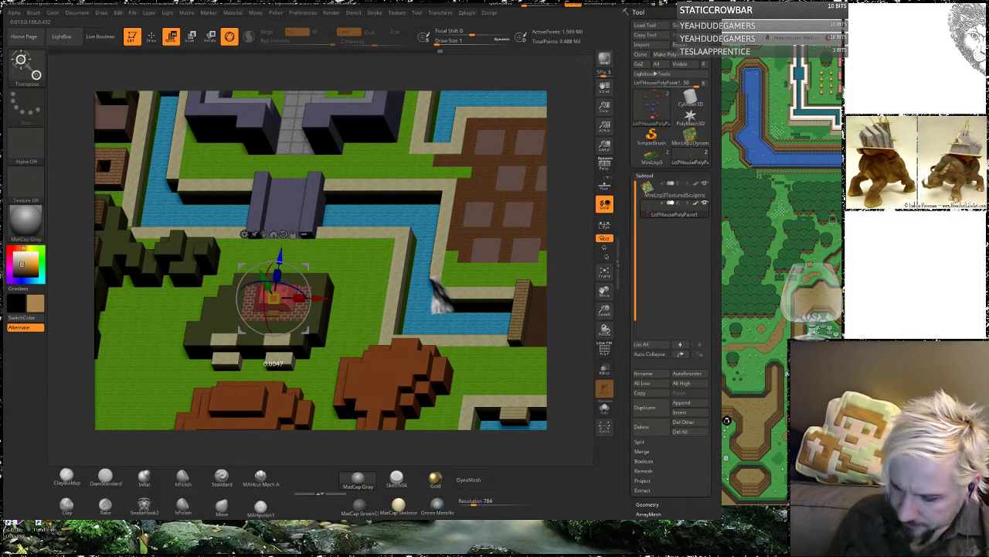
left_click_drag(273, 362, 274, 367)
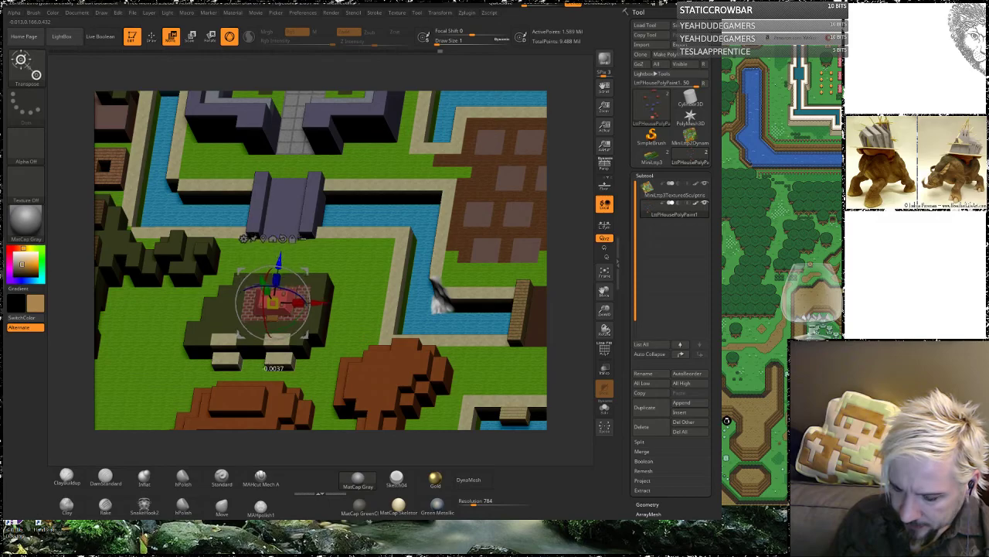
left_click_drag(558, 259, 548, 344)
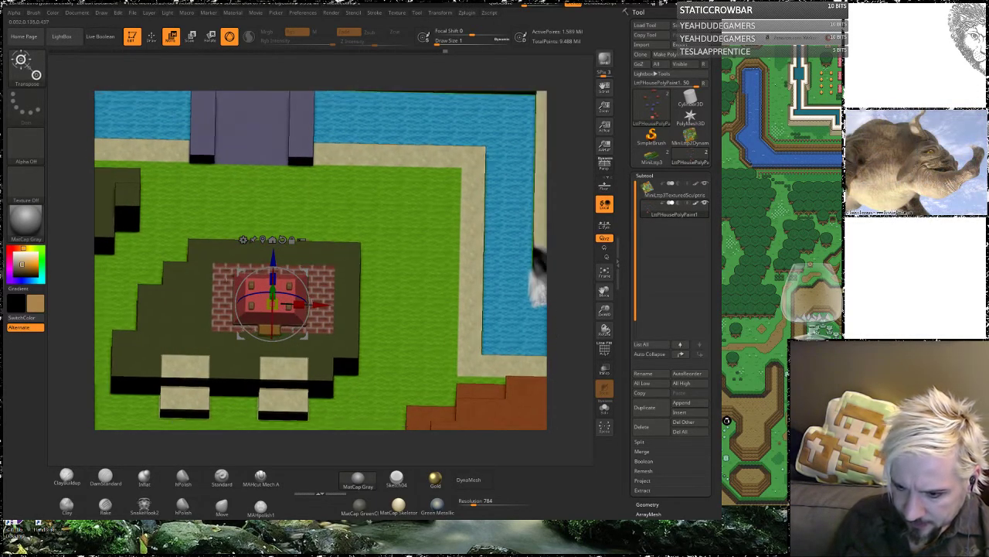
Step: Isolate the house with Solo, mask its northern part, lengthen it southward, and recentre the unmasked house on the brick plot with the map shown
left_click(604, 408)
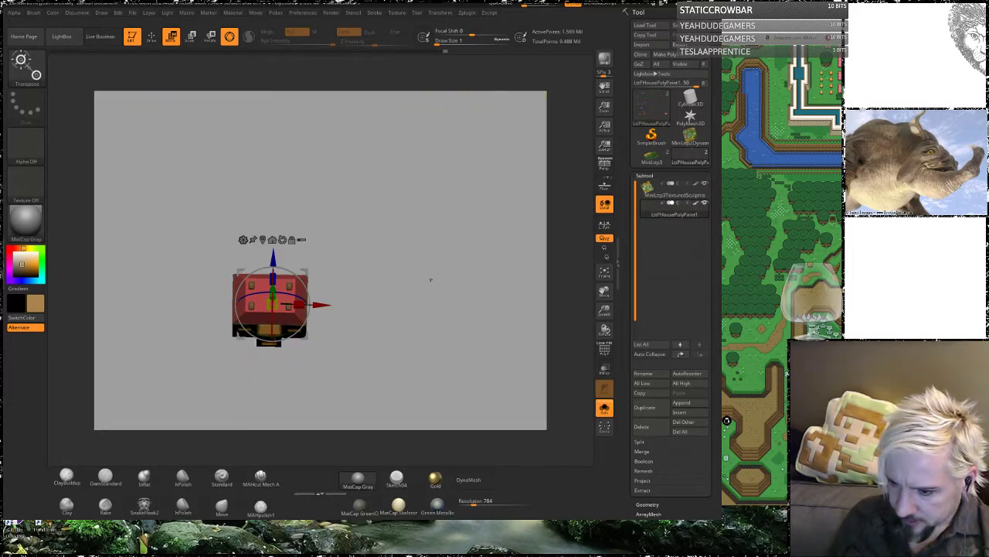
left_click_drag(424, 262, 423, 274)
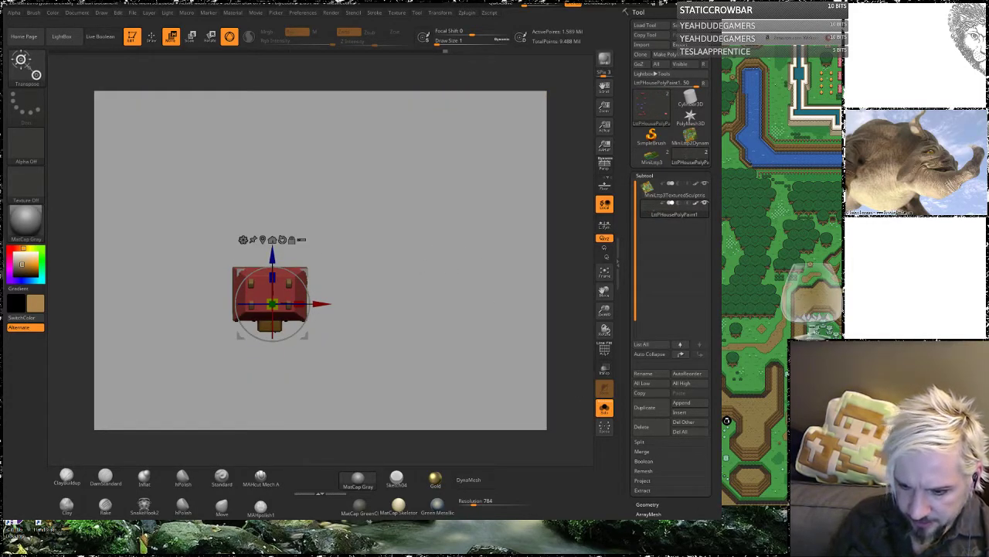
mouse_move(164, 201)
left_mouse_down("ctrl")
mouse_move(276, 276)
mouse_move(339, 291)
left_mouse_up("ctrl")
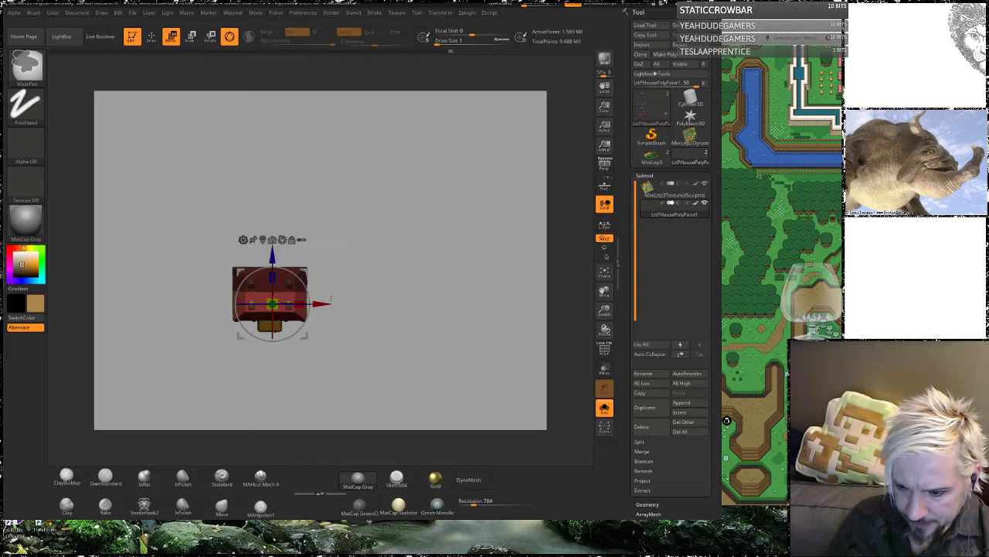
left_click_drag(273, 255, 273, 271)
left_click_drag(357, 217, 177, 409, "ctrl")
left_click(372, 251, "ctrl")
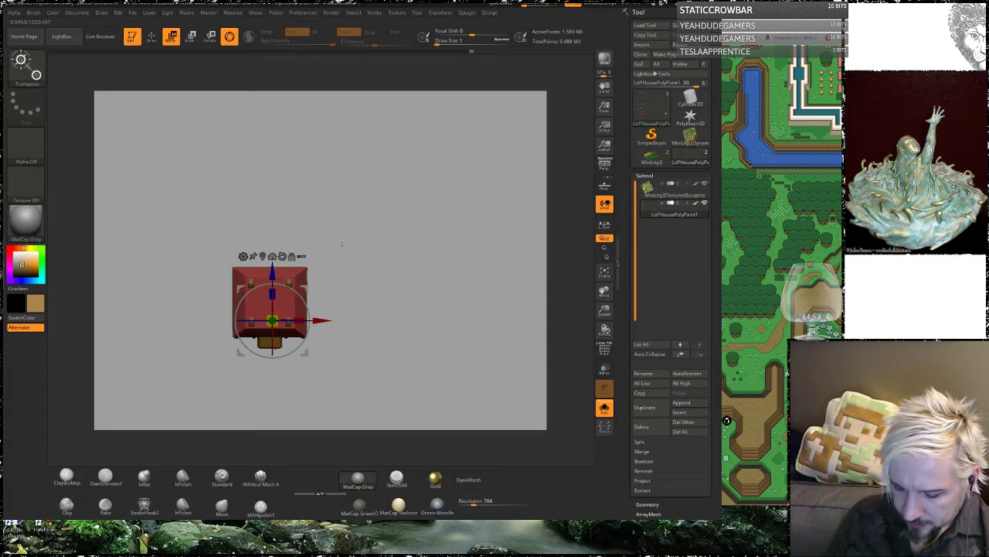
left_click(604, 407)
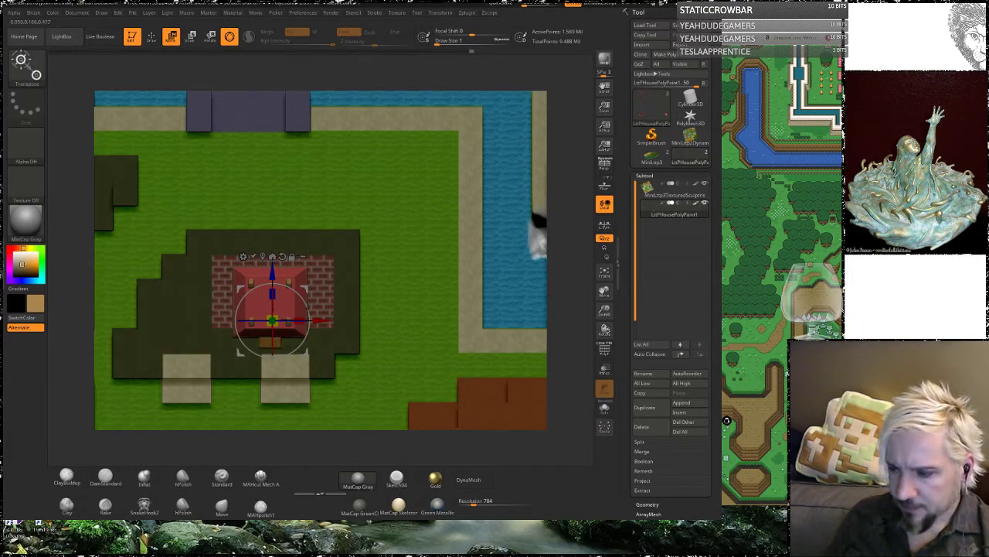
left_click_drag(571, 325, 570, 230, "alt")
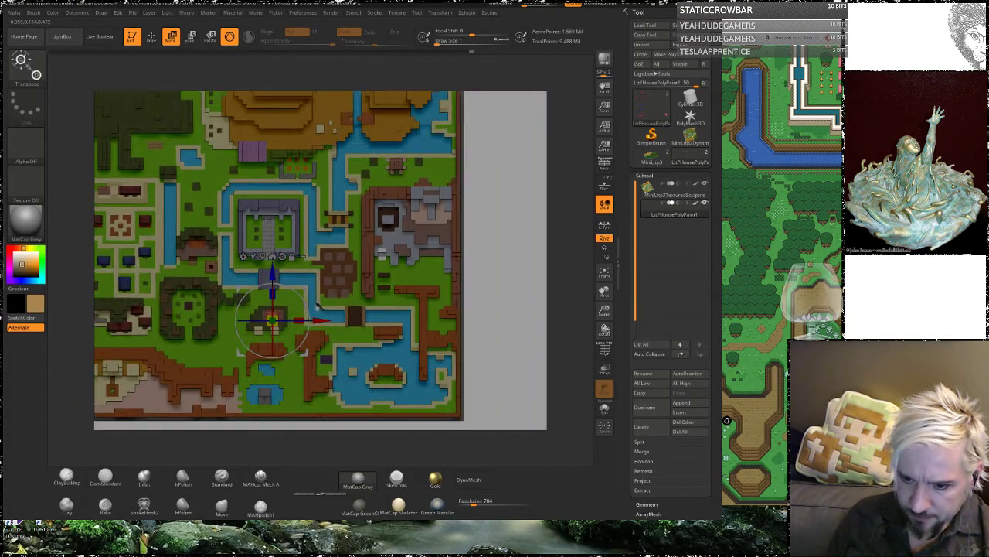
left_click_drag(272, 272, 272, 271)
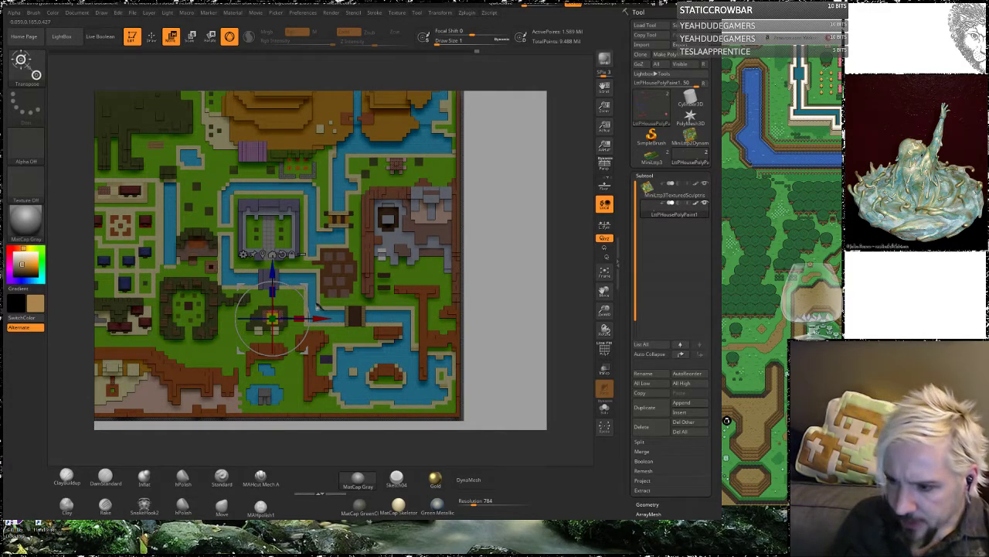
Step: Switch to the browser, examine the light world map around the village and northern woods, and place its window beside the model before returning to ZBrush
left_click_drag(497, 298, 498, 260)
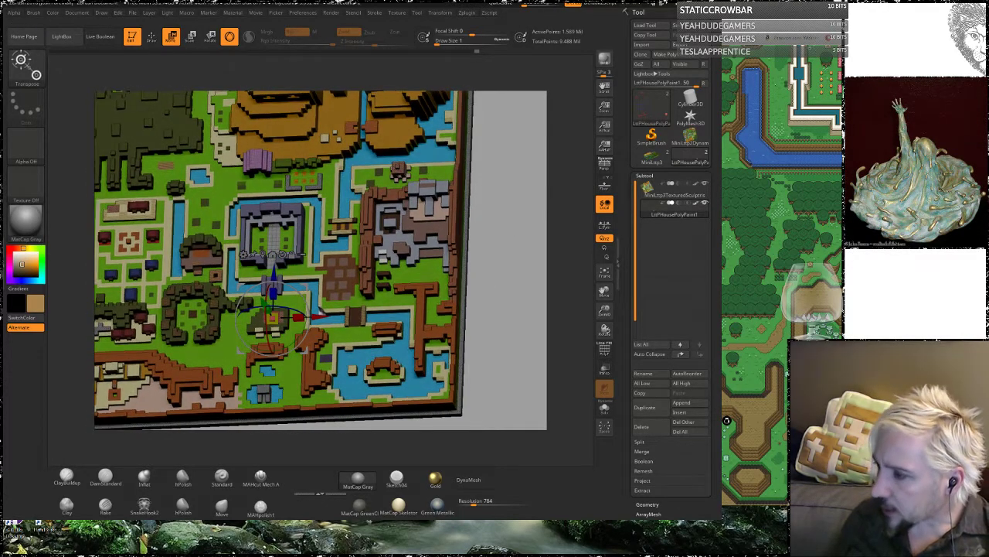
key("alt+Tab")
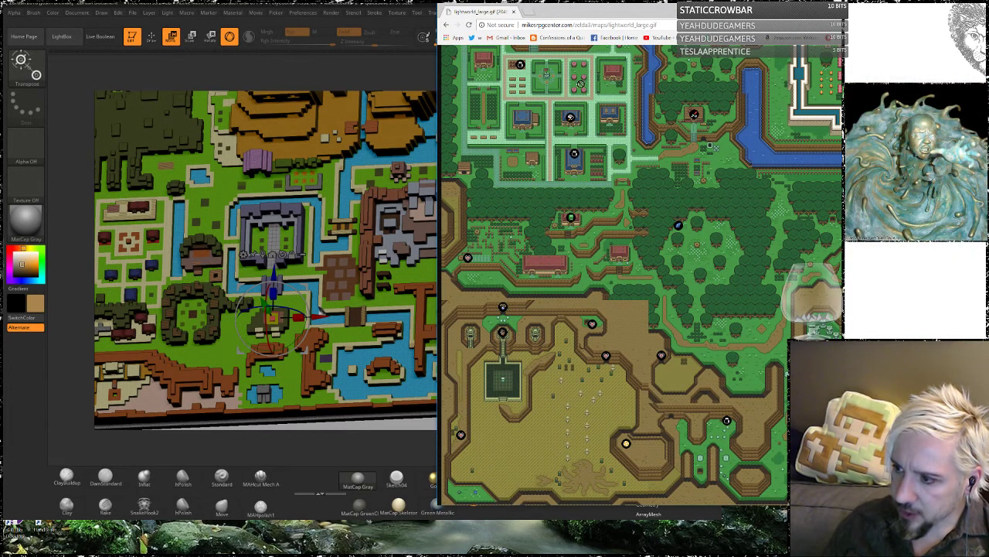
left_click_drag(862, 9, 540, 24)
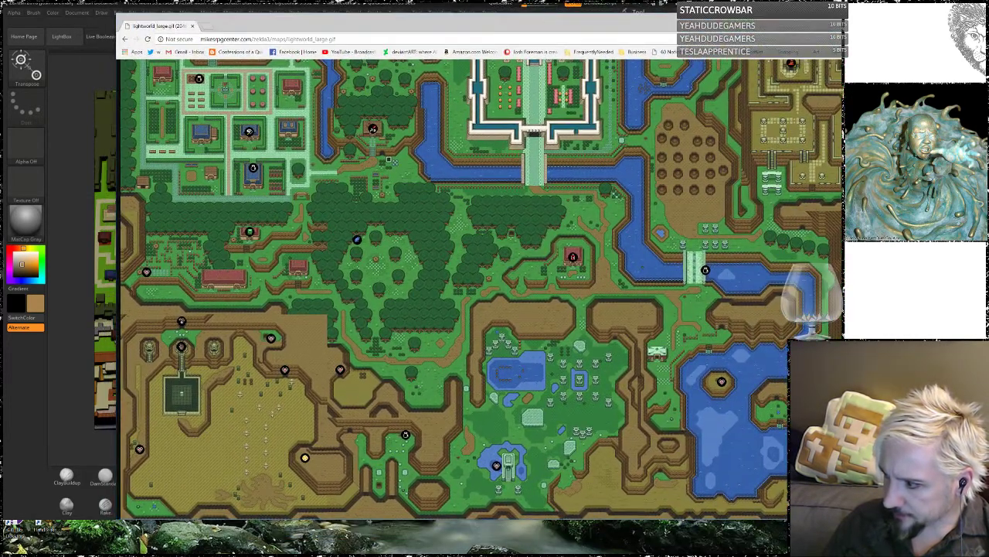
scroll(482, 288, "up", 3)
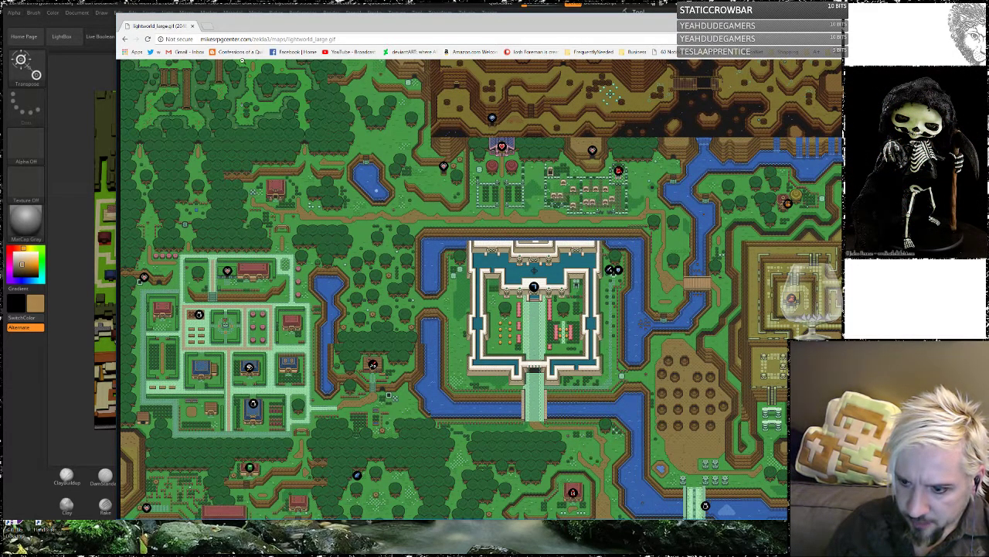
left_click_drag(260, 28, 551, 37)
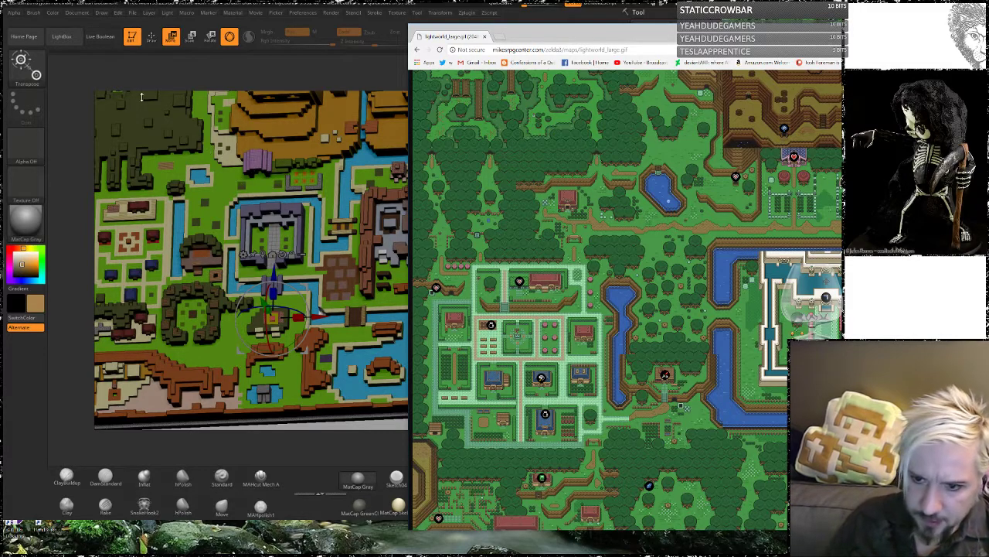
left_click(71, 125)
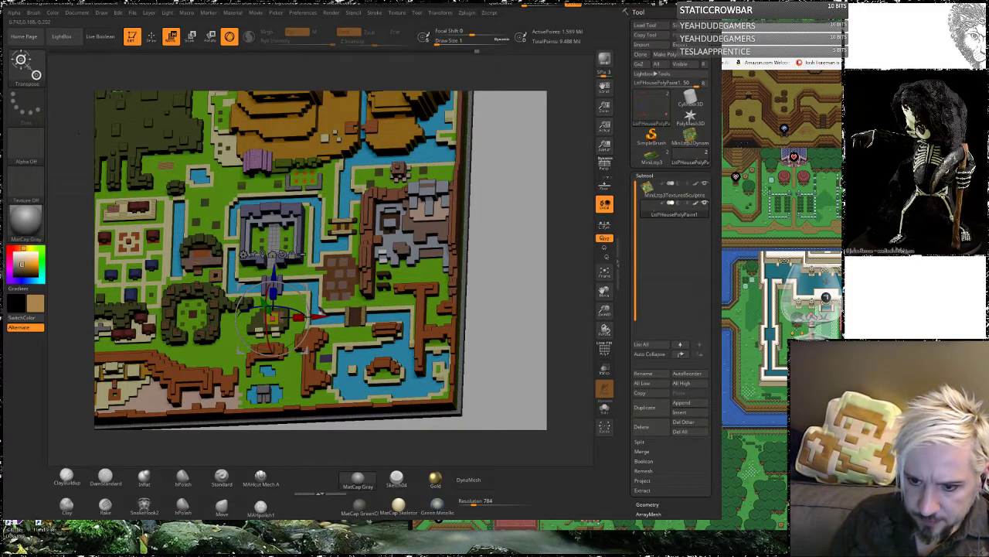
Step: Copy the lengthened red-roofed house to the small plot at the southern edge of the northwestern woods and align it there
left_click_drag(75, 141, 90, 151)
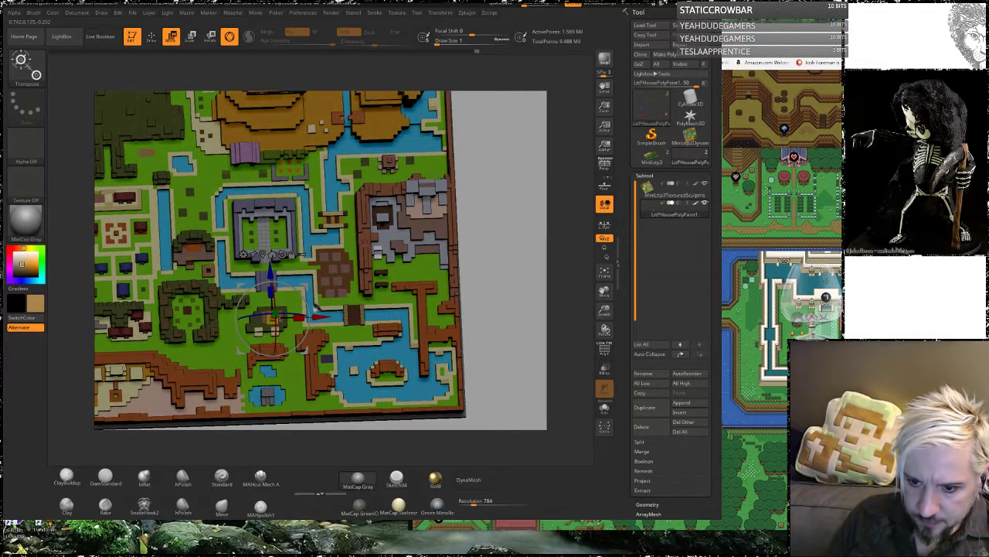
left_click_drag(271, 273, 267, 188)
left_click_drag(266, 226, 197, 148)
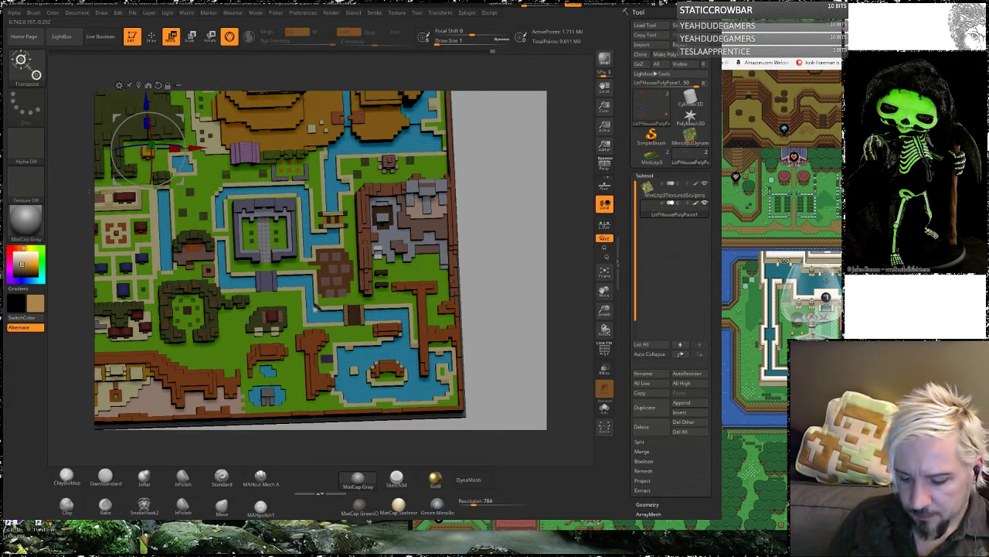
key("f")
left_click_drag(125, 251, 133, 295)
left_click_drag(230, 168, 229, 171)
left_click_drag(223, 261, 222, 264)
Step: Isolate the houses with Solo and mask everything except the red-roofed house on the brick plot south of the castle
left_click_drag(540, 259, 127, 4, "alt")
left_click_drag(562, 345, 573, 268, "alt")
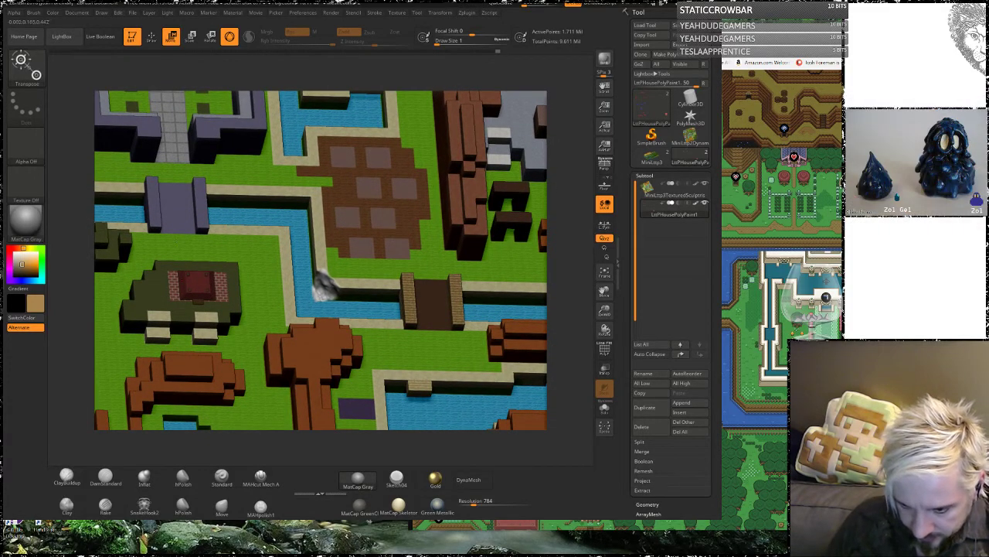
left_click_drag(77, 300, 66, 317)
left_click(606, 409)
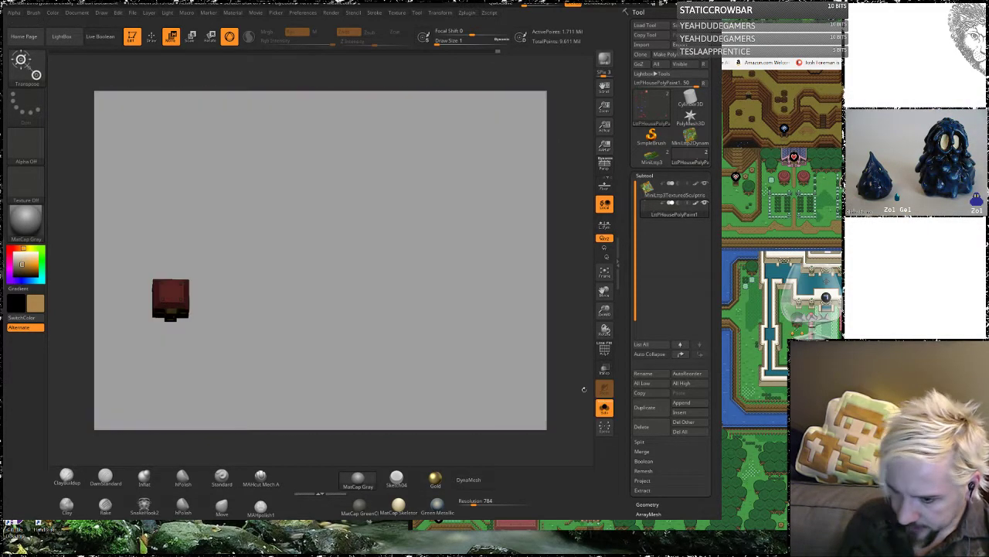
left_click(220, 283, "ctrl")
left_click_drag(218, 240, 131, 342, "ctrl")
left_click(273, 279, "ctrl")
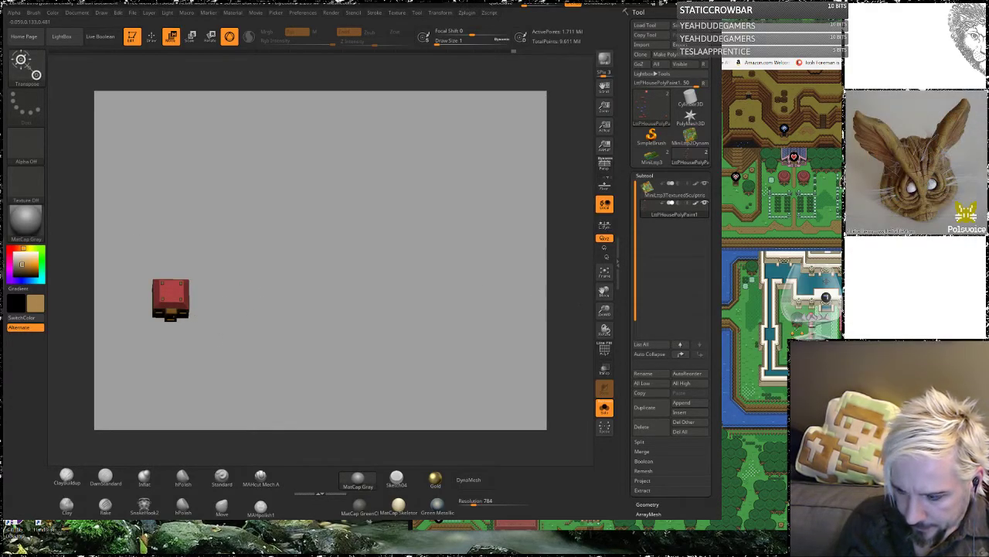
Step: Duplicate the red-roofed house south of the castle, then leave only the house on that plot unmasked with the gizmo centred on it
left_click_drag(576, 276, 551, 254)
left_click_drag(547, 328, 534, 327, "alt")
key("f")
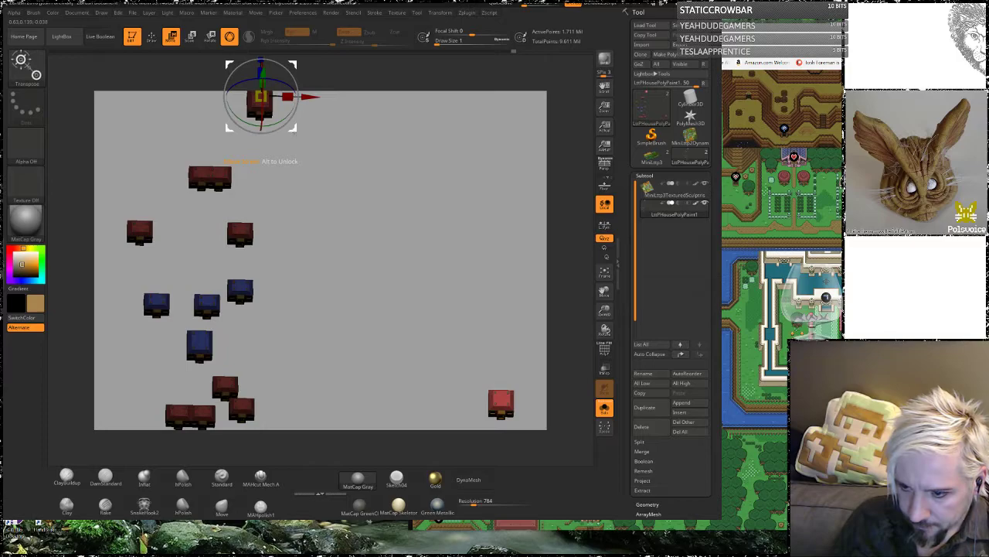
left_click_drag(297, 132, 525, 430, "ctrl")
left_click_drag(484, 383, 498, 401, "ctrl")
left_click_drag(569, 366, 485, 167, "shift")
left_click(416, 307, "ctrl")
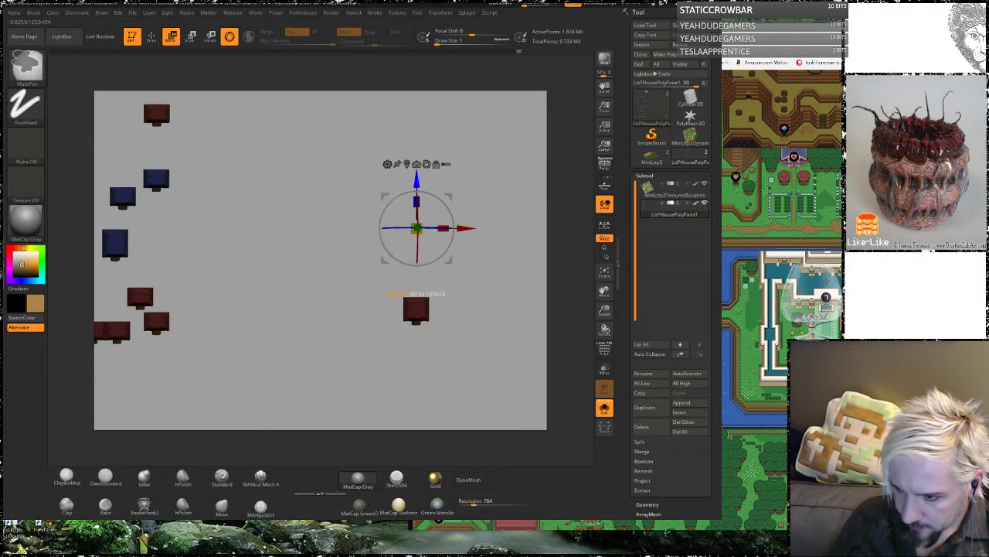
left_click(408, 164)
left_click_drag(485, 240, 361, 377, "ctrl")
left_click(493, 287, "ctrl")
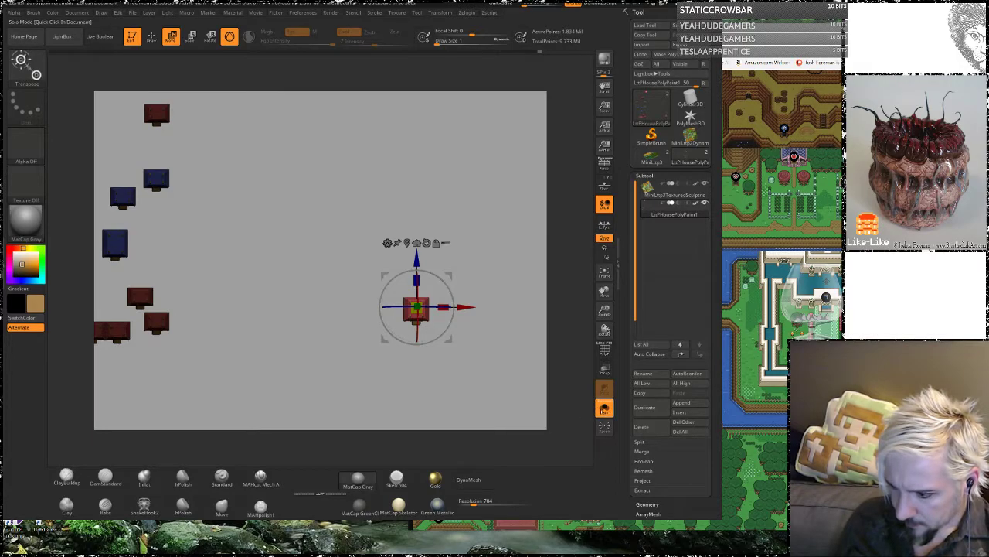
Step: Show the full map again and adjust the height of the red-roofed house on the brick plot south of the castle
left_click(605, 407)
left_click_drag(499, 394, 494, 326)
left_click_drag(421, 261, 422, 253)
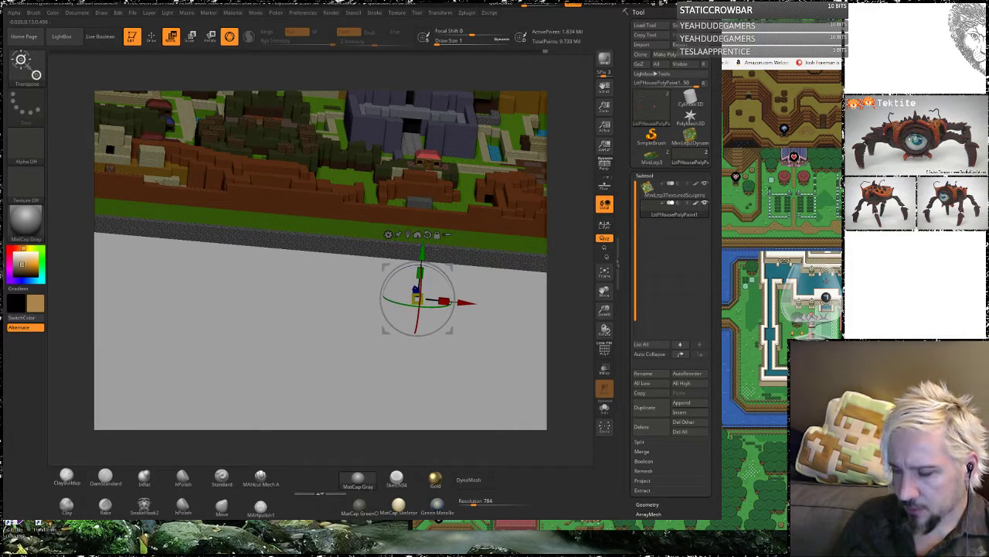
left_click_drag(502, 347, 568, 347, "alt")
left_click_drag(529, 224, 428, 481, "alt")
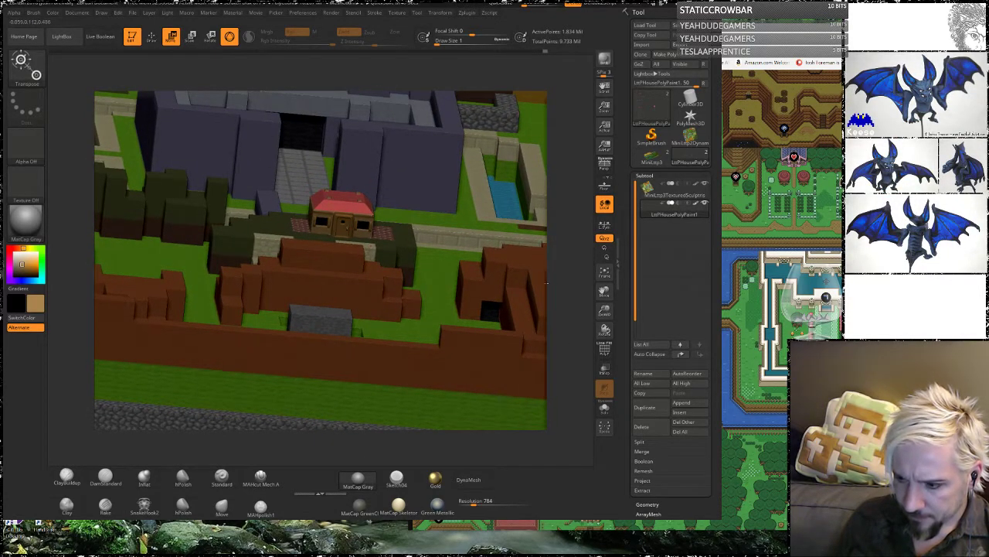
left_click_drag(563, 309, 568, 224, "alt")
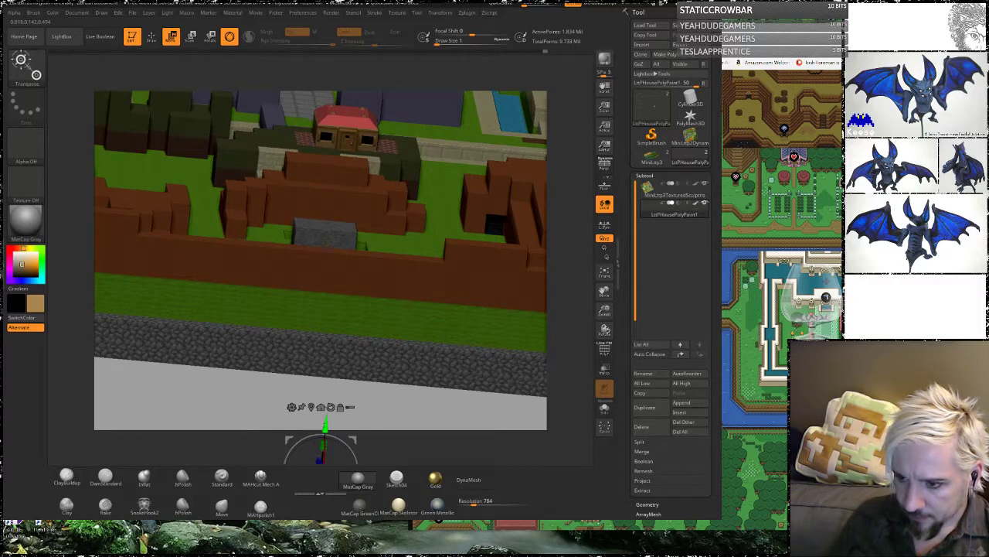
left_click_drag(551, 219, 495, 225, "alt")
left_click_drag(455, 170, 469, 277)
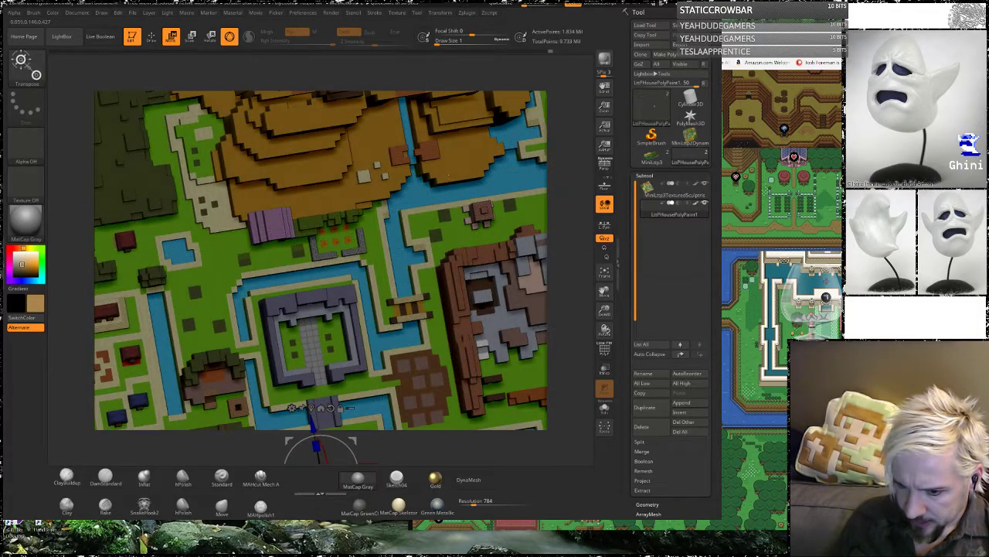
Step: Mask everything except the spare house copy lying off the map's southern edge and move that copy westward
right_click_drag(501, 221, 458, 235, "ctrl")
right_click_drag(523, 242, 556, 82, "alt")
left_click_drag(474, 399, 441, 389)
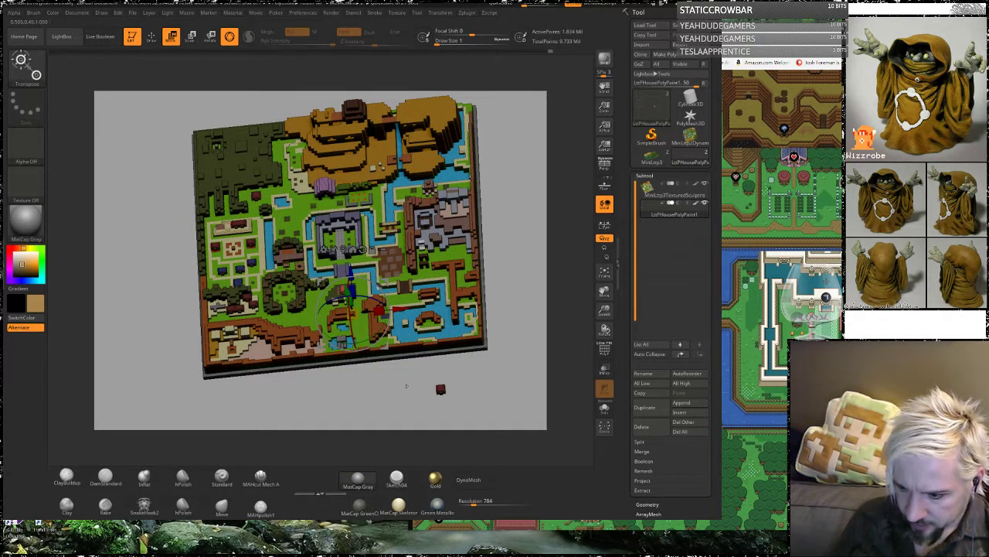
key("ctrl")
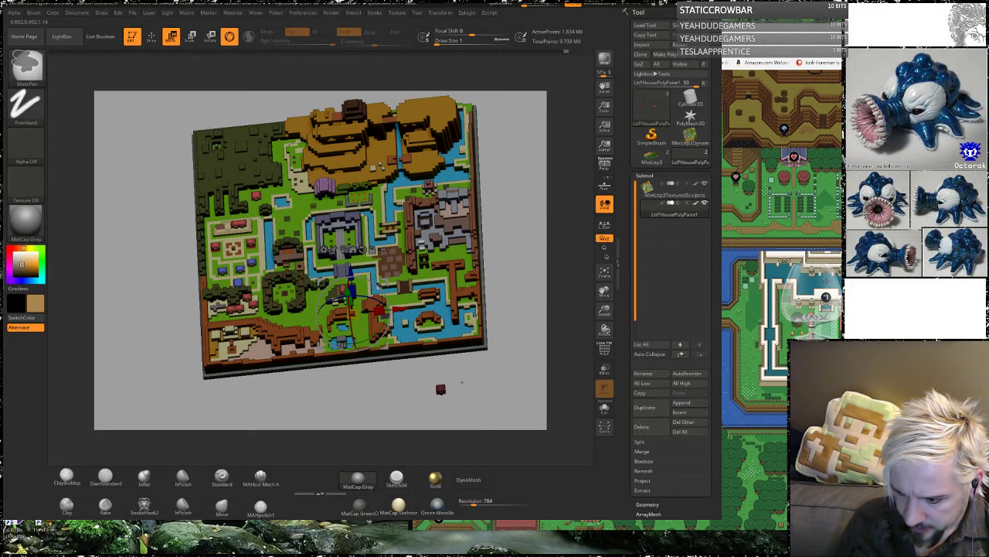
left_click(464, 381, "ctrl")
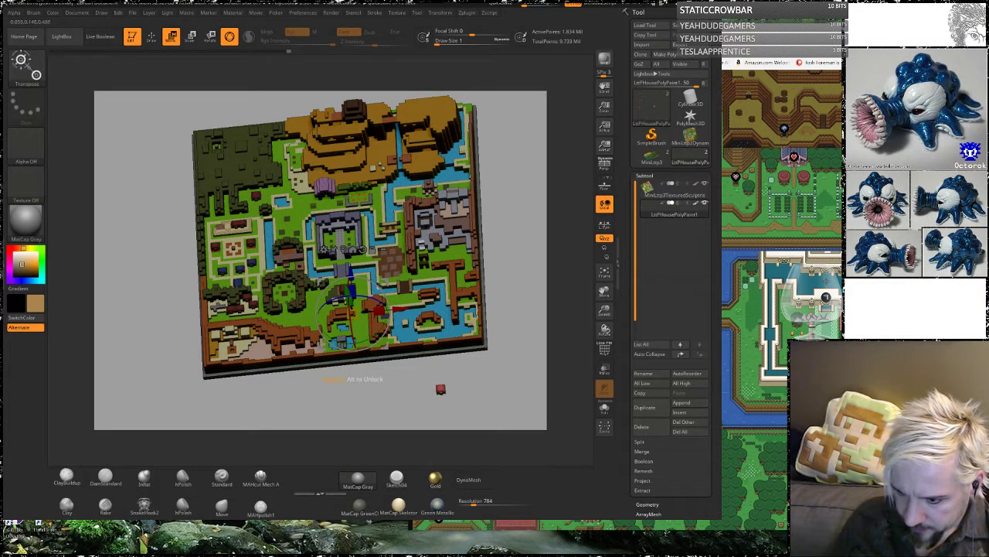
left_click_drag(402, 309, 256, 324)
mouse_move(295, 404)
left_mouse_down()
mouse_move(261, 408)
mouse_move(293, 405)
left_mouse_up()
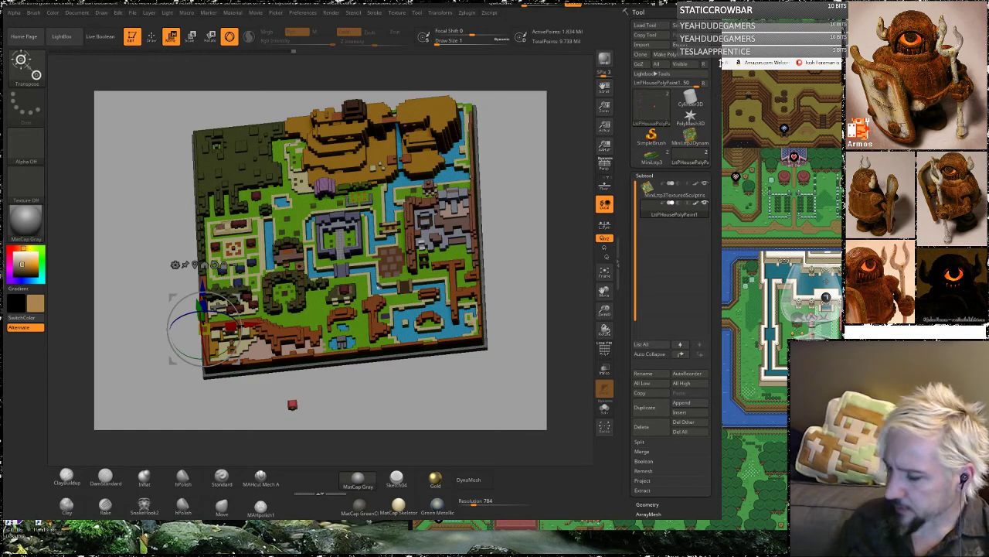
Step: Switch to the browser and examine the light world map from the northern mountain down to the southern lake for remaining house locations
left_click(773, 32)
left_click_drag(773, 32, 503, 0)
left_click_drag(619, 0, 622, 5)
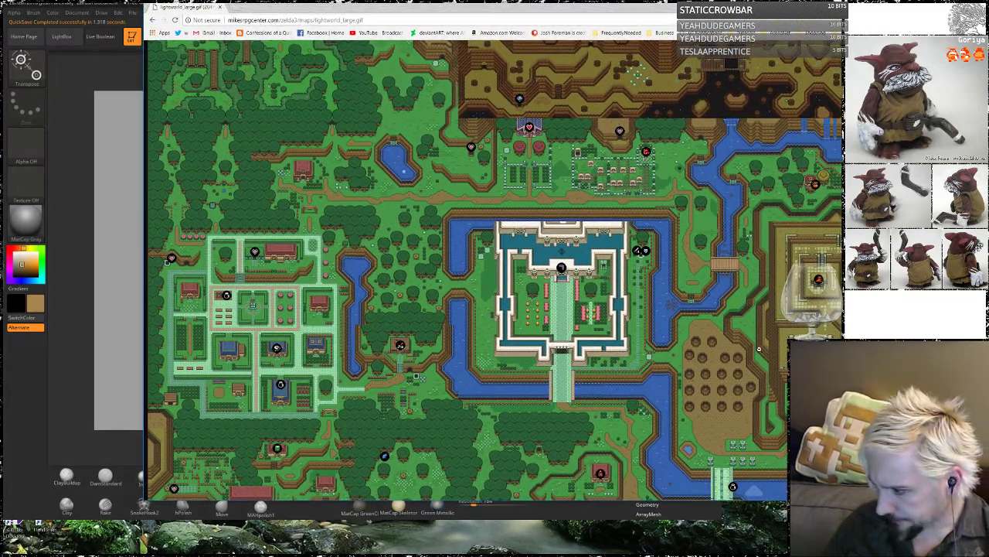
scroll(758, 348, "down", 3)
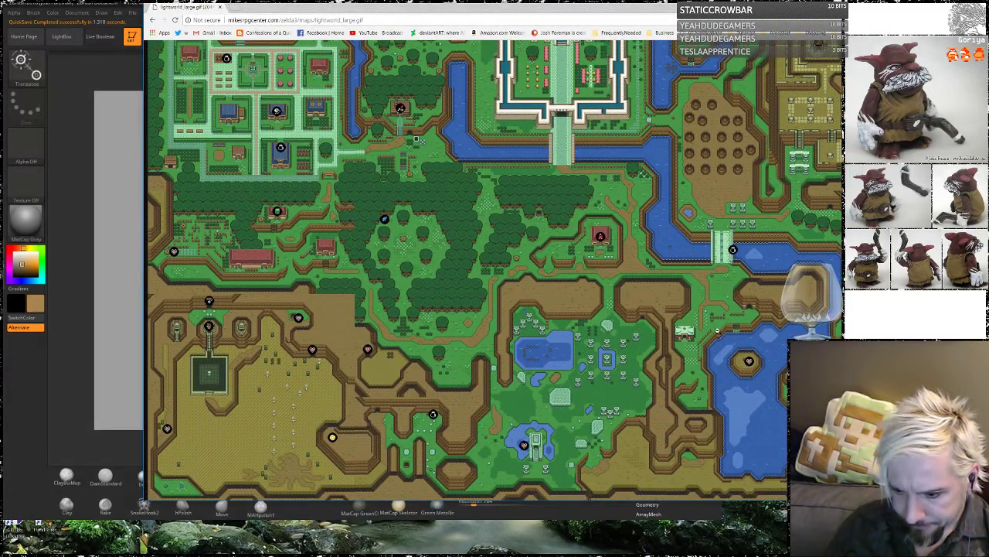
scroll(718, 330, "up", 1)
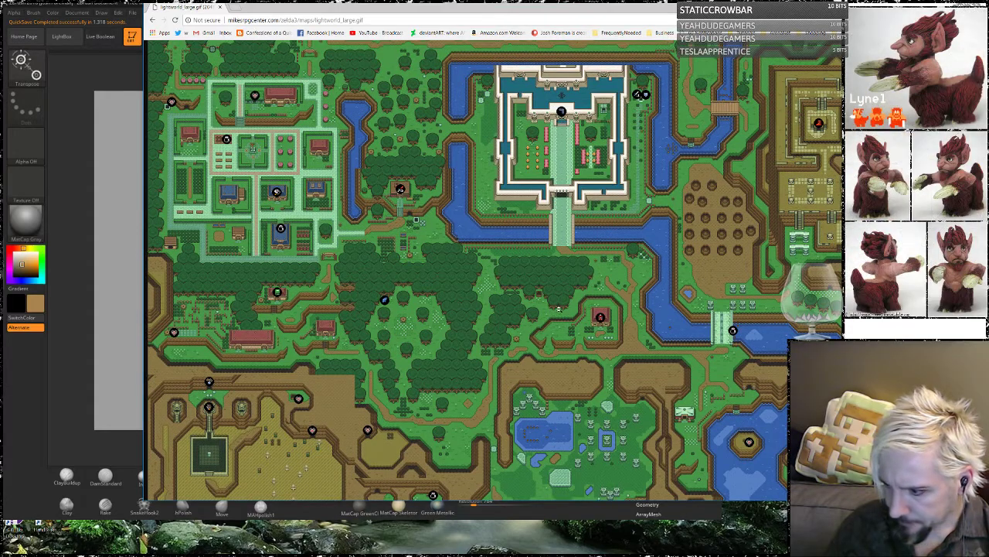
scroll(583, 316, "down", 1)
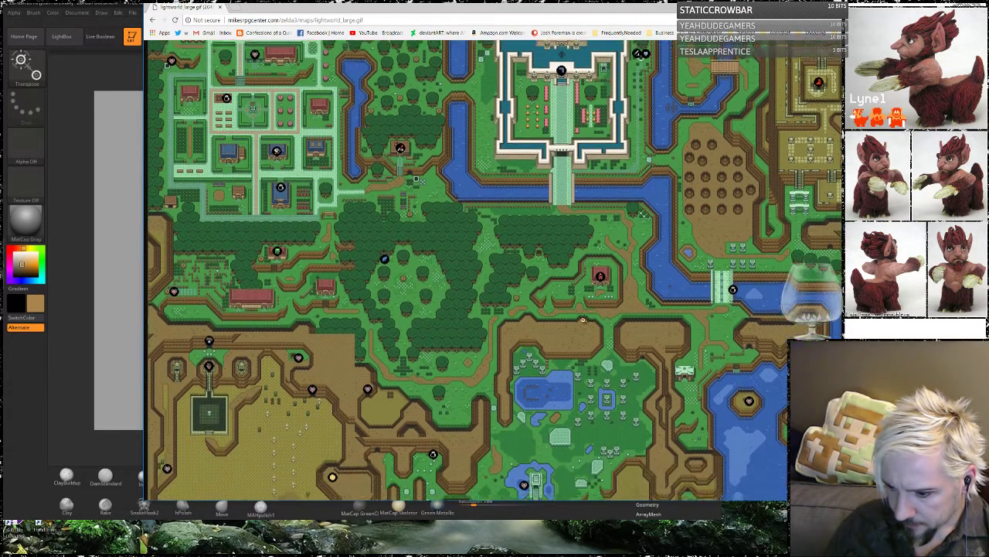
scroll(540, 299, "up", 1)
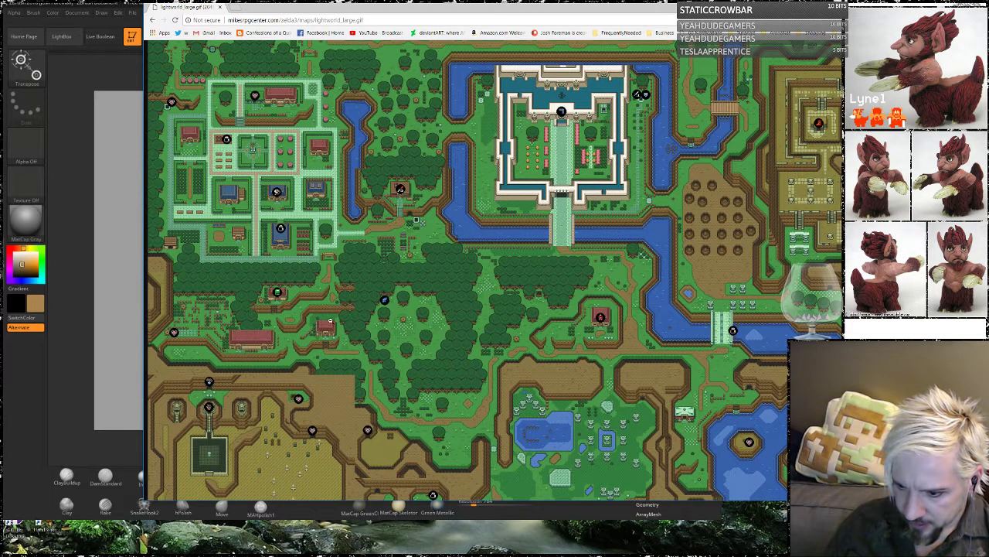
scroll(276, 313, "up", 1)
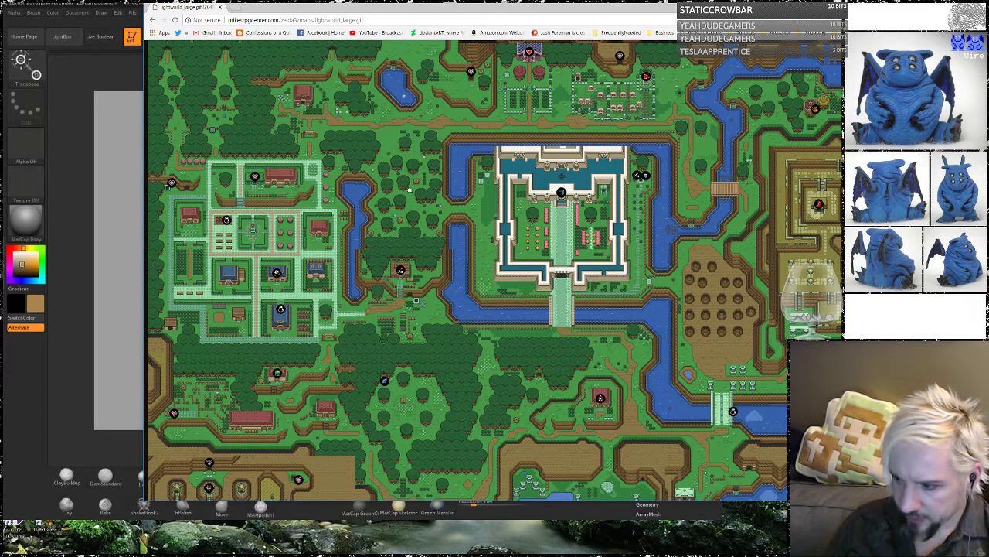
scroll(467, 266, "up", 1)
scroll(467, 265, "up", 1)
scroll(467, 266, "up", 1)
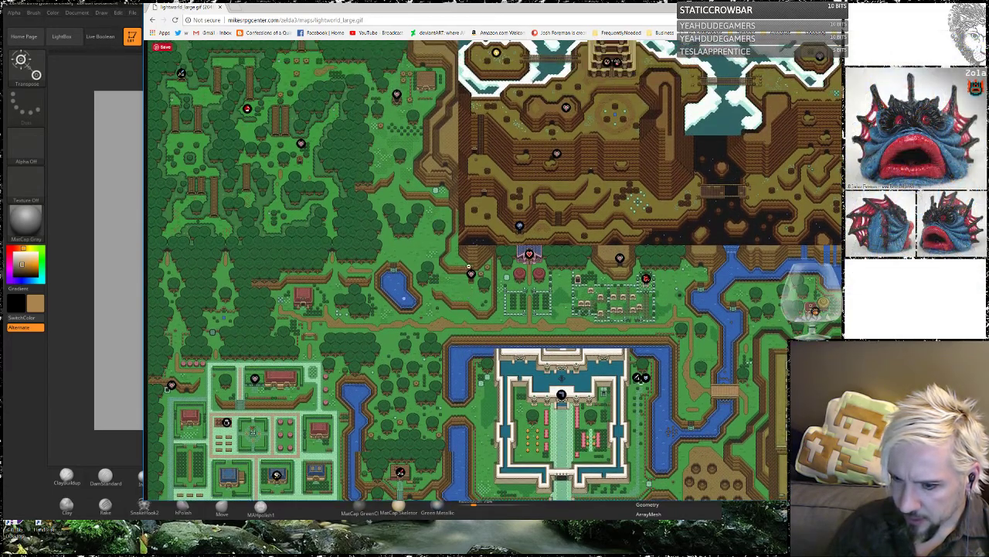
scroll(468, 266, "down", 1)
scroll(468, 266, "up", 1)
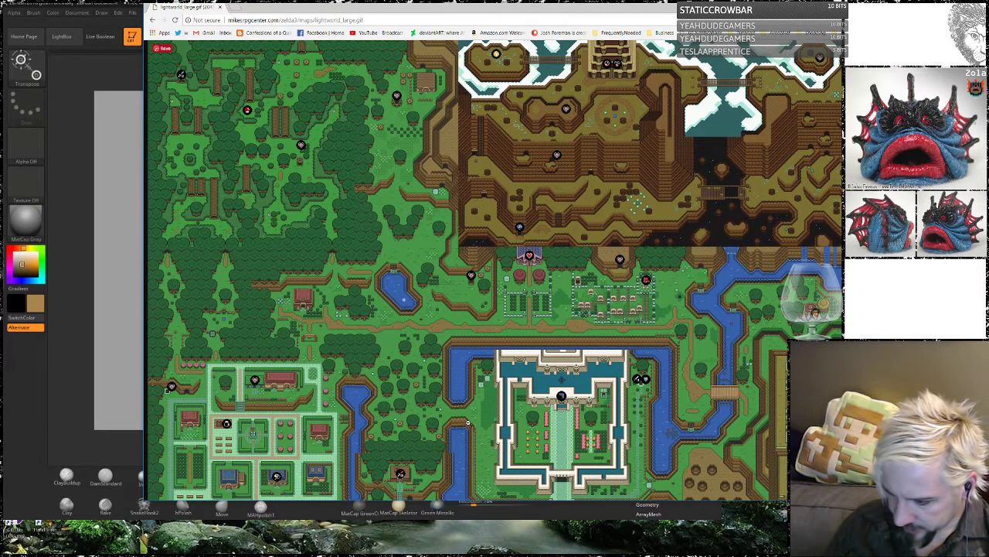
scroll(467, 423, "down", 4)
scroll(471, 420, "down", 2)
scroll(475, 415, "down", 2)
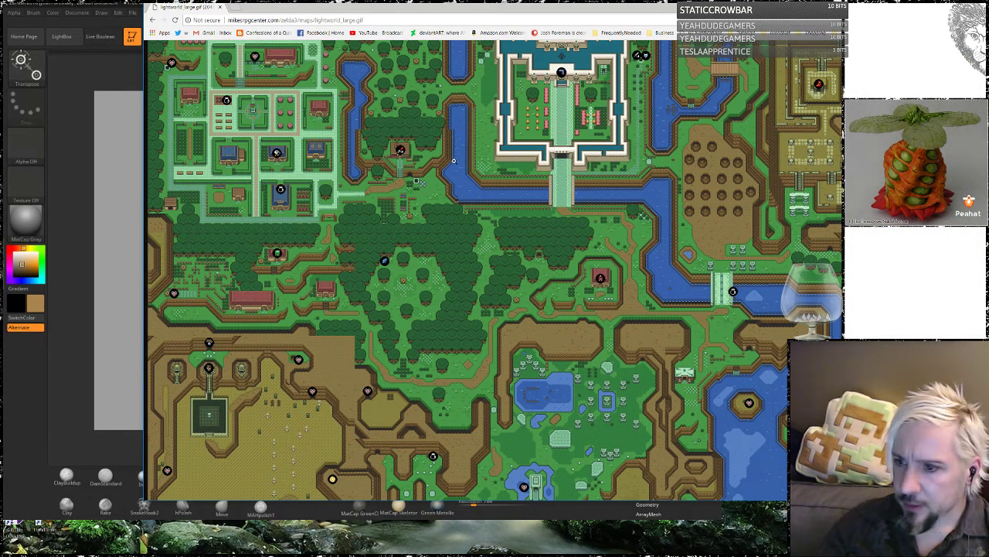
Step: Return to ZBrush, recentre the gizmo on the unmasked house copy, and bring it onto the map's southern area beside the lake
left_click(85, 109)
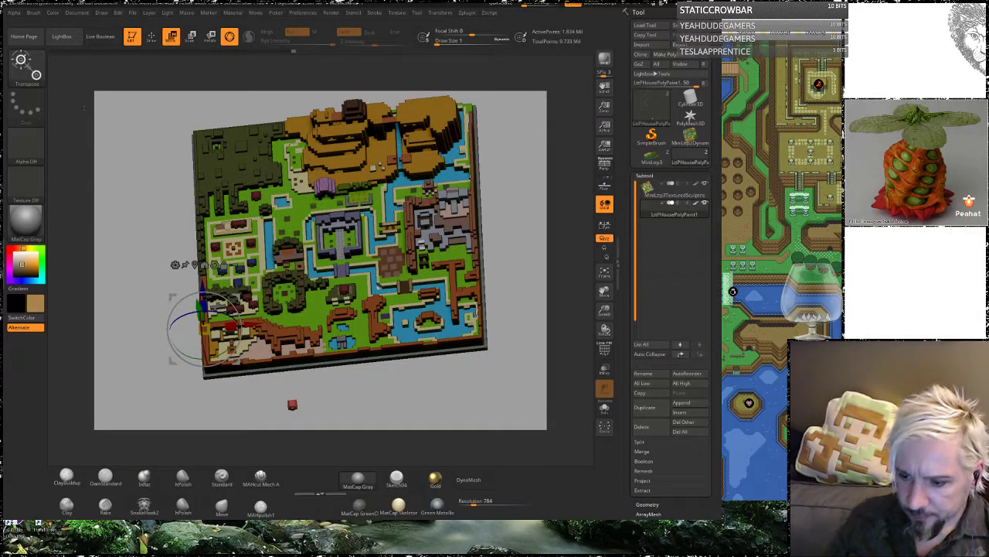
left_click_drag(358, 387, 370, 281)
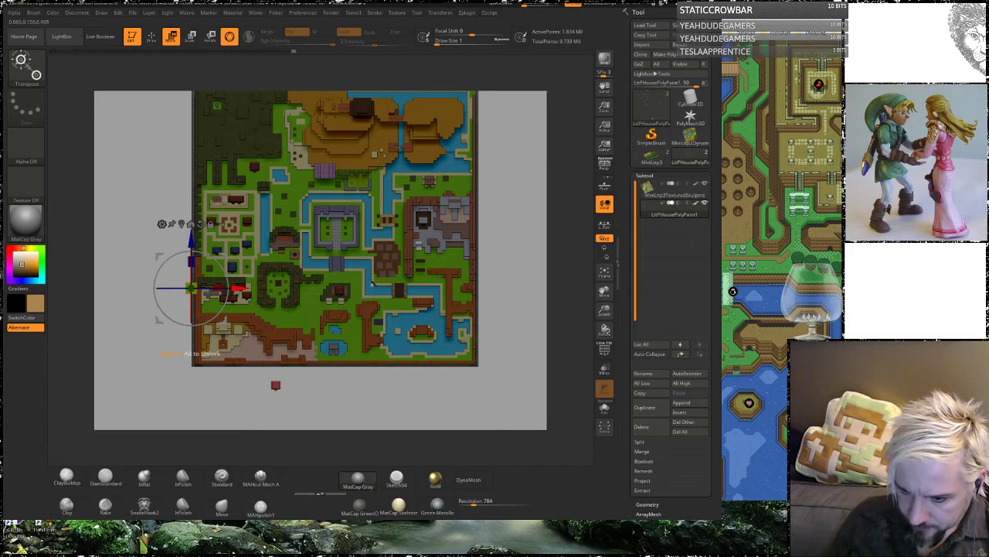
left_click_drag(224, 256, 308, 351, "alt")
left_click_drag(397, 393, 360, 255)
left_click_drag(274, 332, 275, 277)
left_click_drag(320, 326, 401, 327)
left_click_drag(348, 131, 372, 228)
left_click_drag(357, 305, 356, 218)
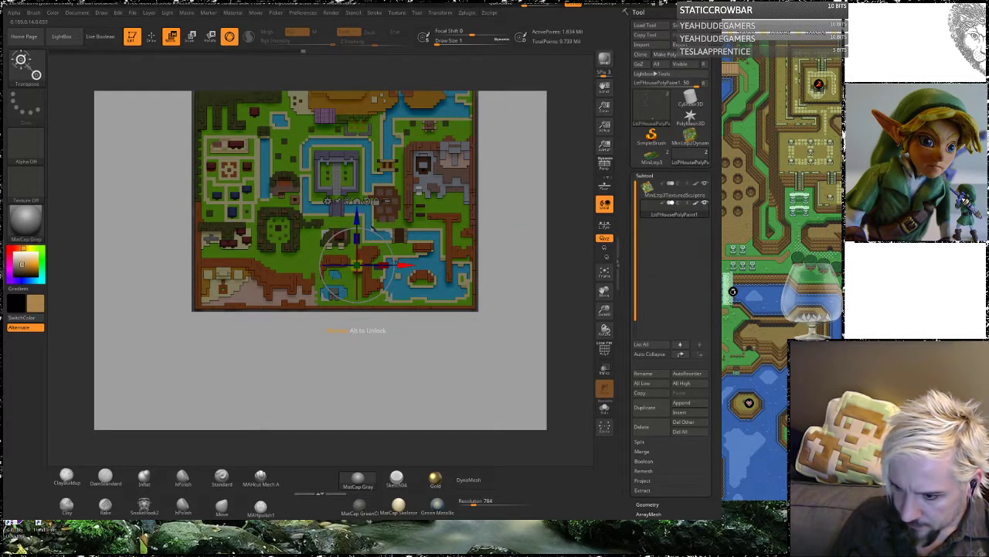
Step: Align the house copy with its plot between the brown cliffs and the lake's western shore, checking the browser map for reference
left_click_drag(405, 265, 427, 265)
mouse_move(508, 285)
left_mouse_down()
mouse_move(512, 254)
mouse_move(512, 334)
mouse_move(512, 282)
left_mouse_up()
left_click_drag(375, 231, 377, 252)
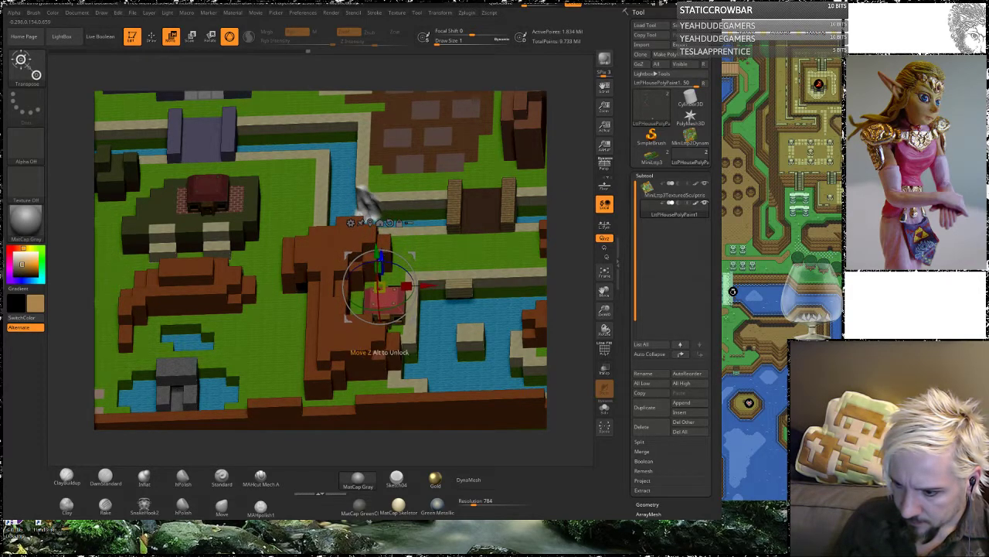
left_click_drag(495, 266, 445, 280)
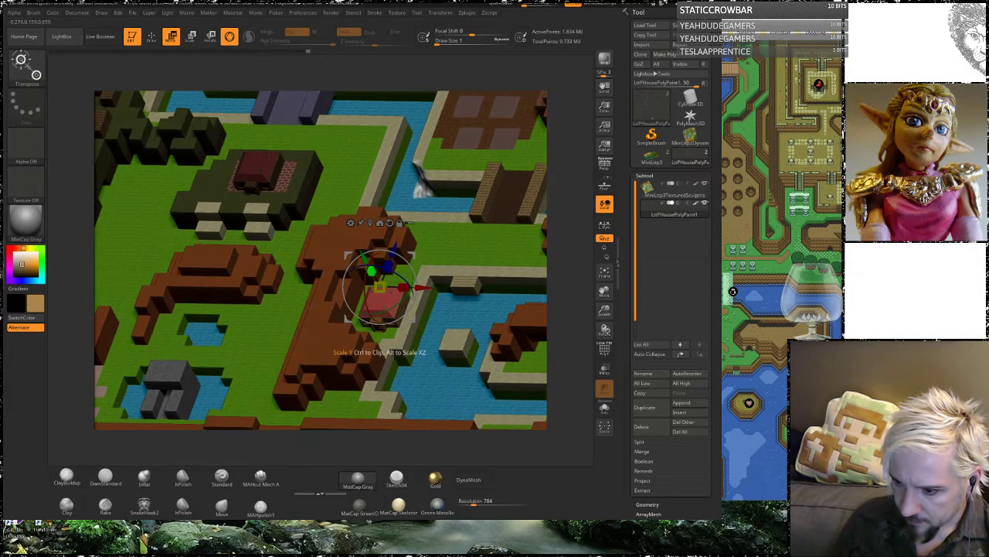
left_click_drag(379, 286, 385, 274)
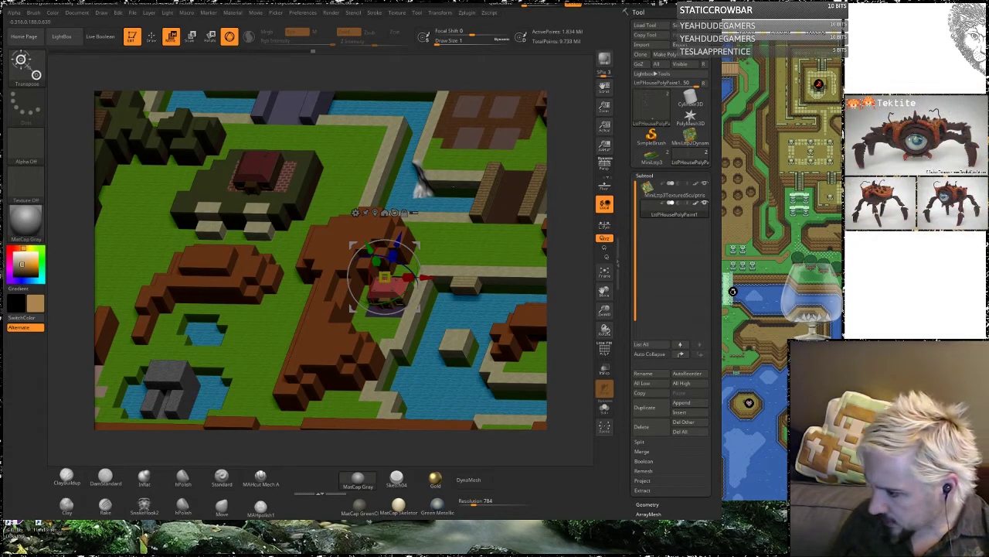
left_click(743, 77)
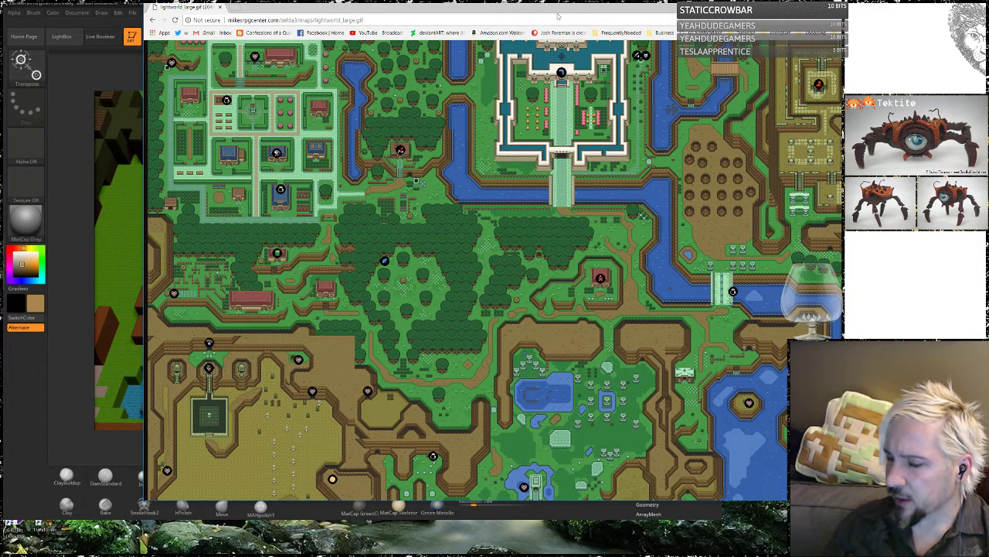
left_click(81, 75)
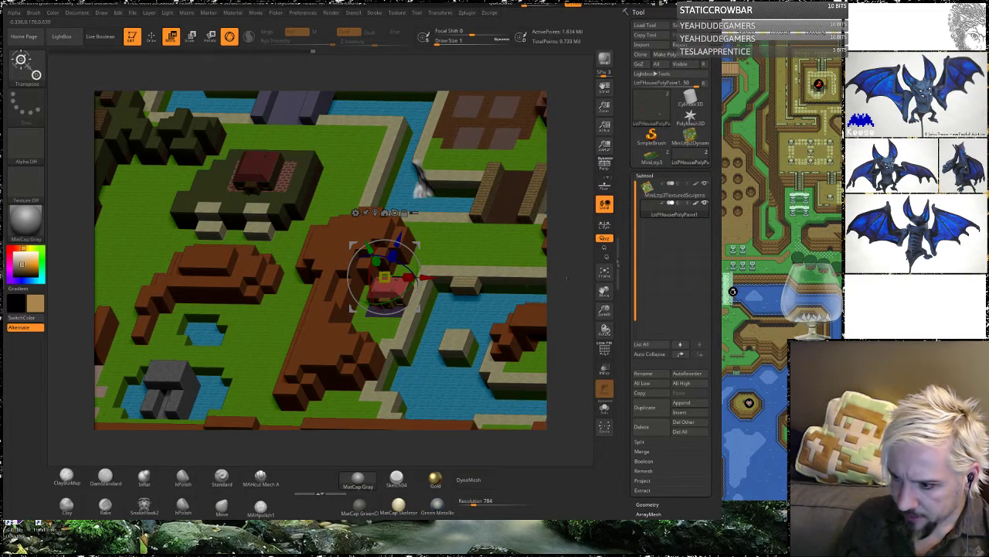
Step: Isolate the house copy beside the lake and choose a light bluish-green paint colour for its roof
left_click_drag(80, 76, 204, 96)
left_click_drag(574, 280, 481, 335)
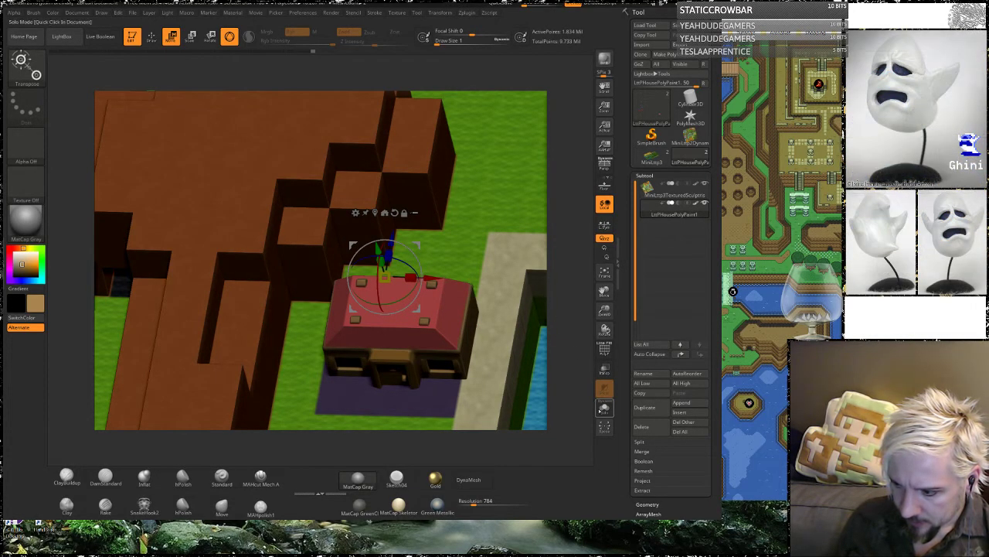
left_click(604, 407)
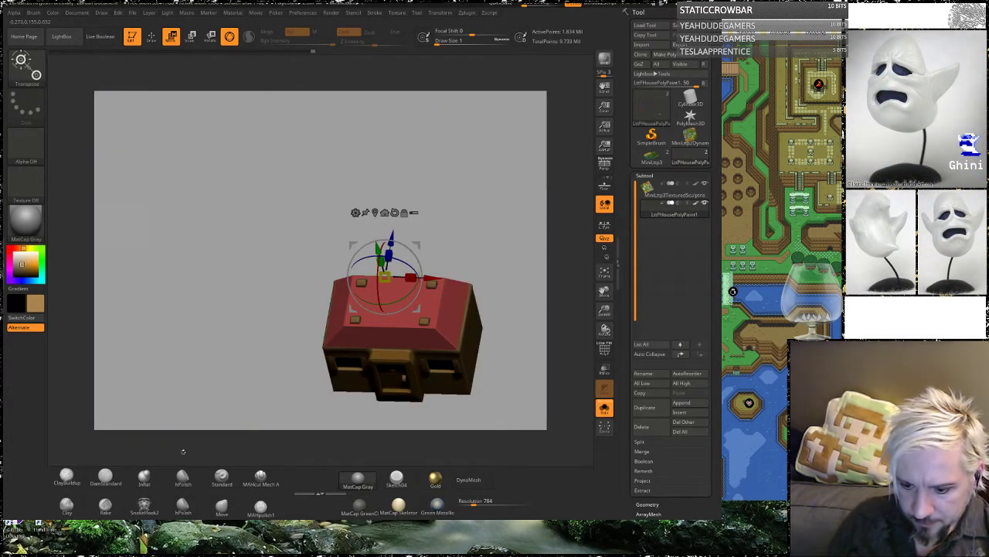
key("q")
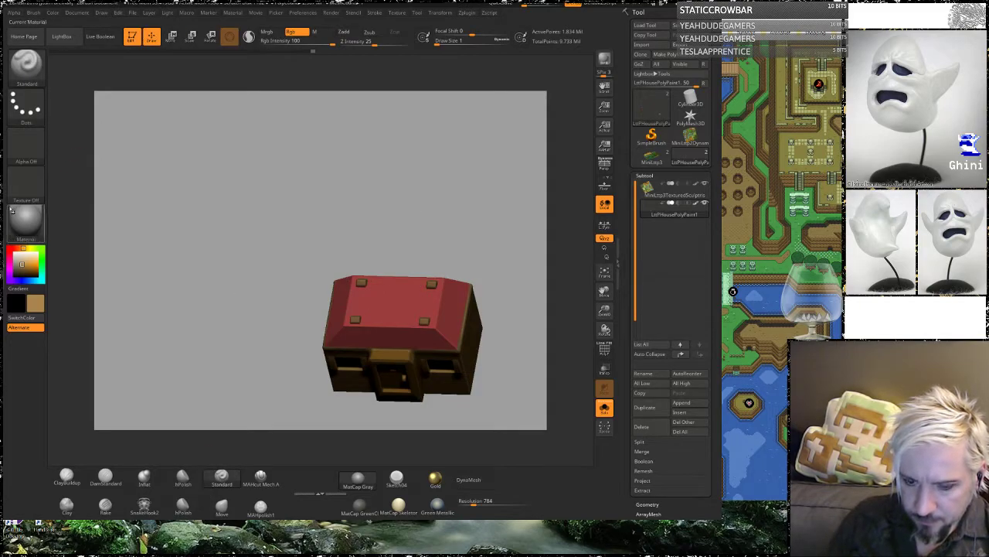
left_click(35, 250)
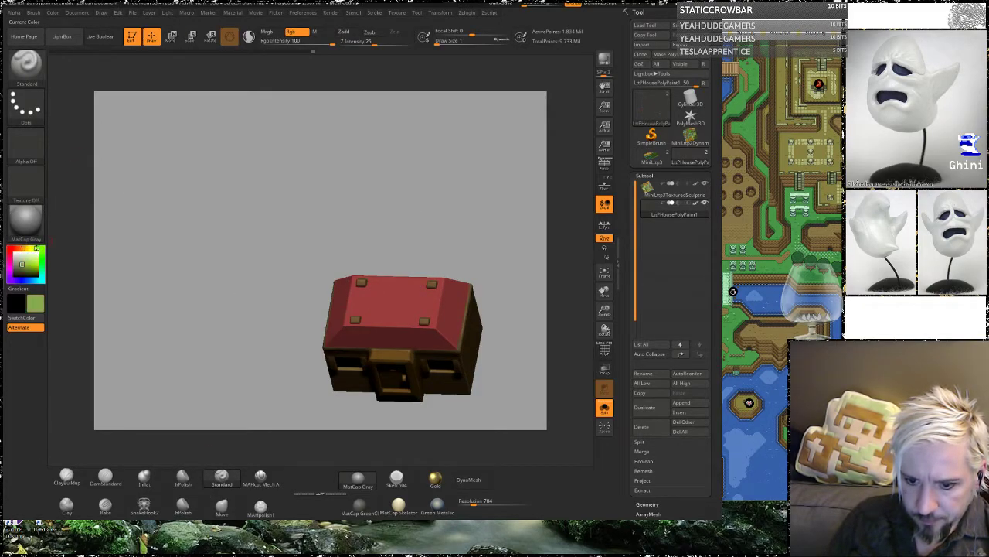
left_click(42, 268)
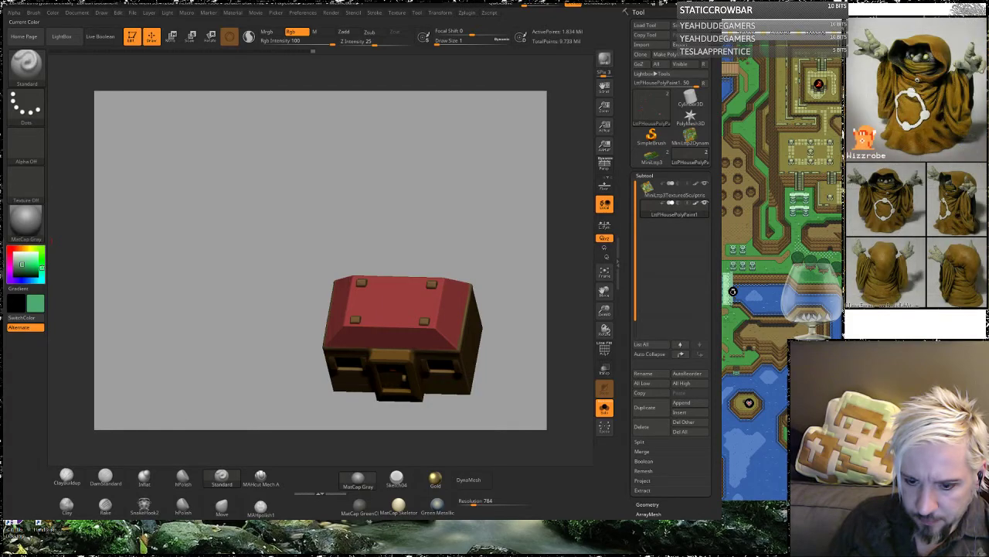
left_click_drag(34, 260, 28, 261)
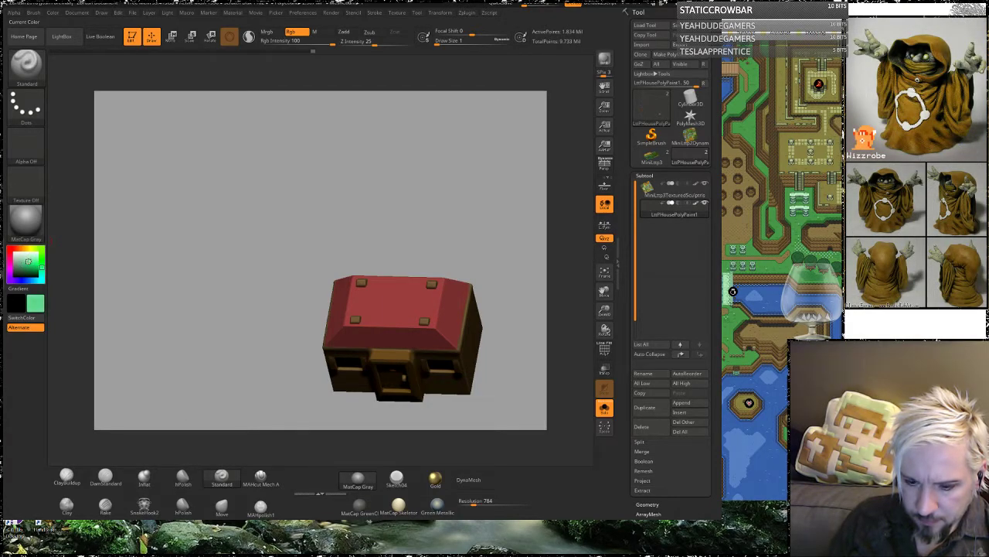
Step: Mask the house's walls up to the eaves and paint the entire roof green with a draw size of 31
mouse_move(396, 320)
left_mouse_down()
mouse_move(396, 303)
mouse_move(398, 316)
left_mouse_up()
key("space")
left_click_drag(444, 241, 456, 190, "shift")
left_click_drag(427, 235, 421, 183, "alt")
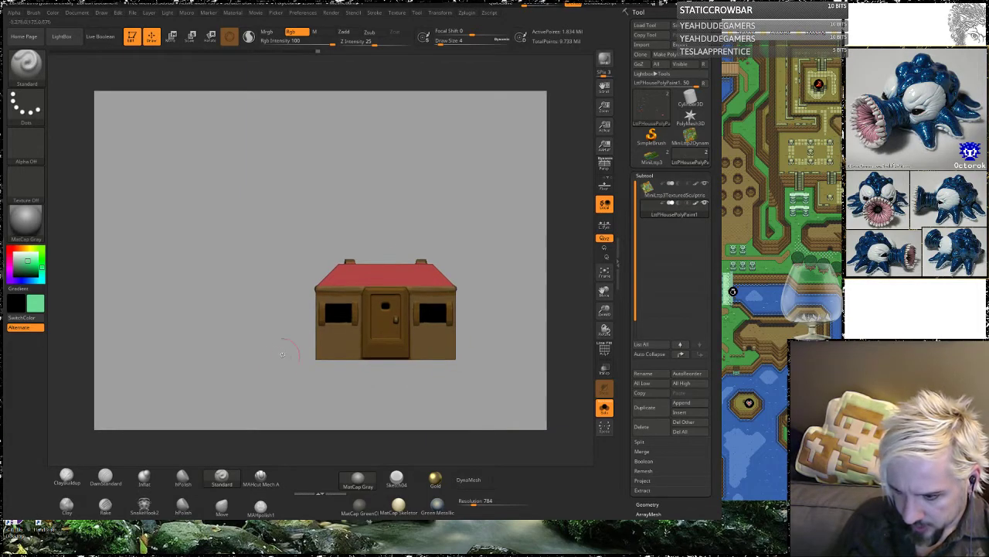
left_click_drag(275, 389, 499, 289, "ctrl")
mouse_move(489, 242)
left_mouse_down()
mouse_move(464, 297)
mouse_move(404, 267)
mouse_move(441, 274)
left_mouse_up()
key("space")
mouse_move(388, 230)
left_mouse_down()
mouse_move(379, 255)
mouse_move(400, 243)
left_mouse_up()
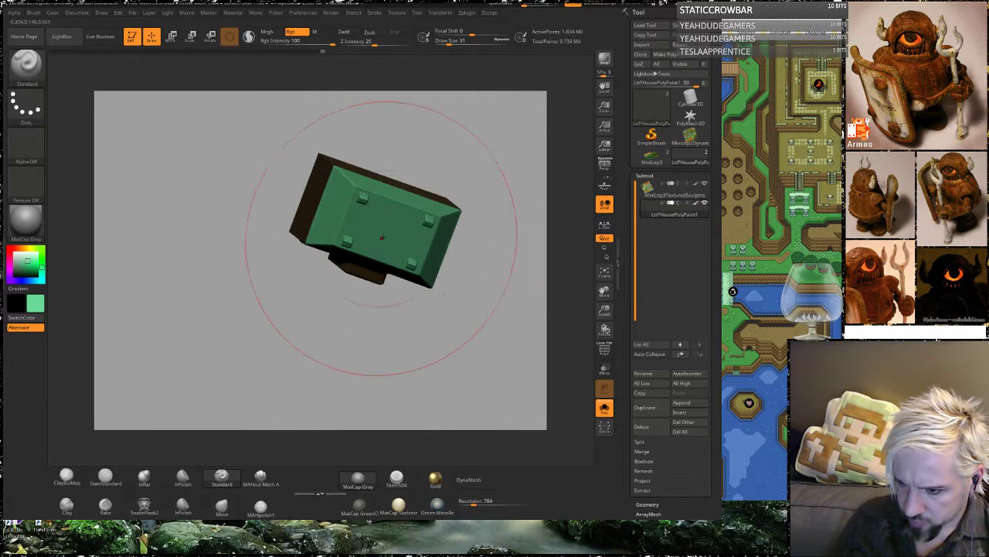
mouse_move(365, 357)
left_mouse_down()
mouse_move(420, 187)
mouse_move(466, 194)
mouse_move(453, 192)
left_mouse_up()
Step: Sample the house's tan wall colour and paint the four small roof blocks with it at draw size 1
key("space")
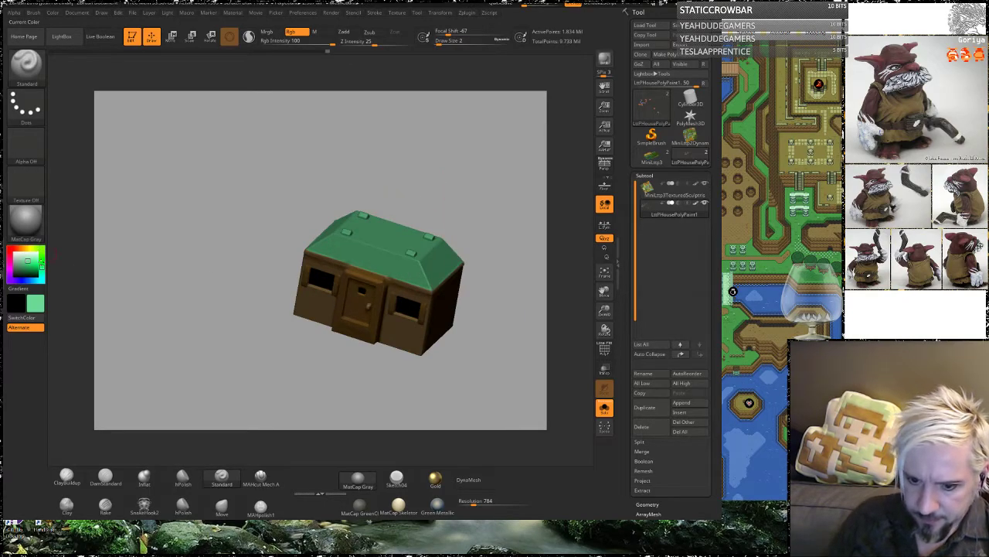
left_click_drag(36, 303, 315, 312)
left_click_drag(493, 159, 489, 215)
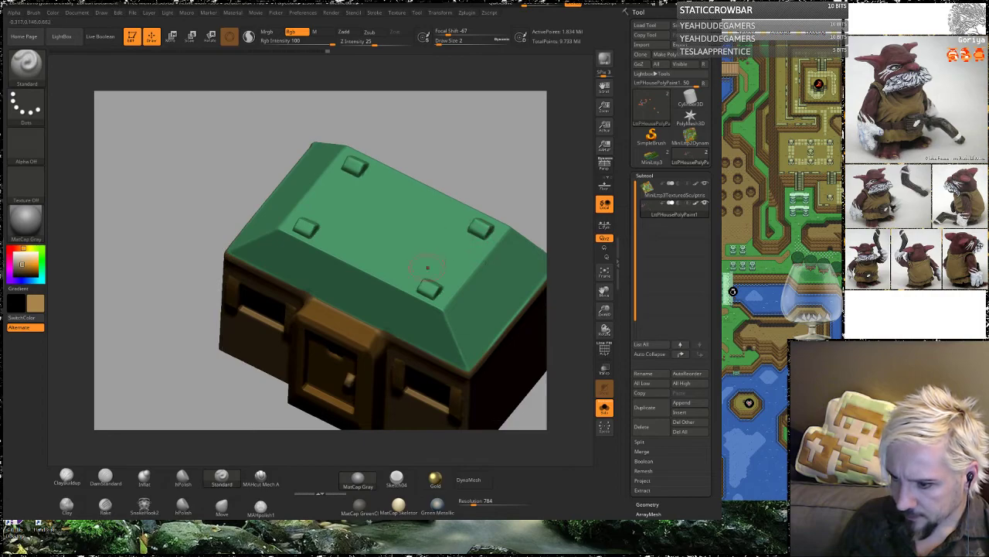
key("space")
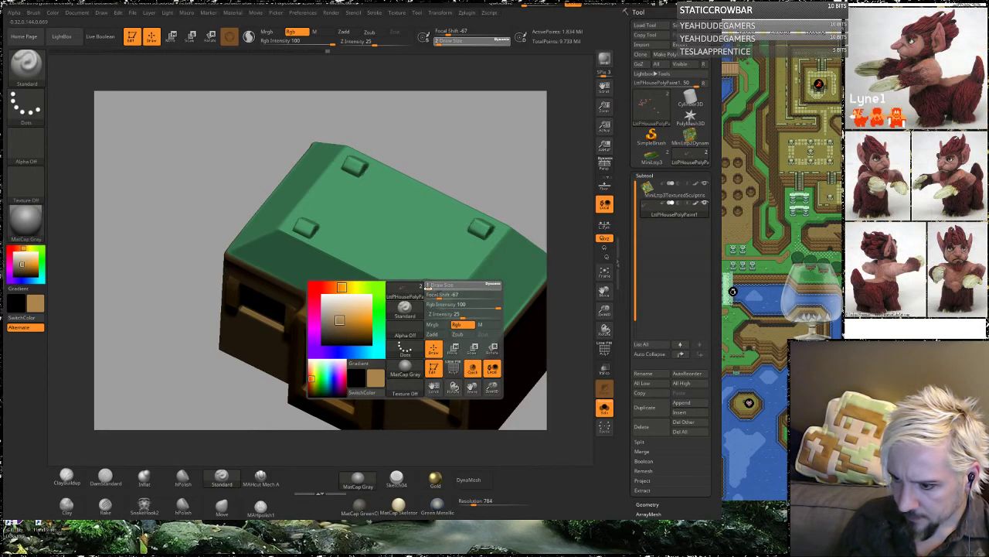
left_click(429, 286)
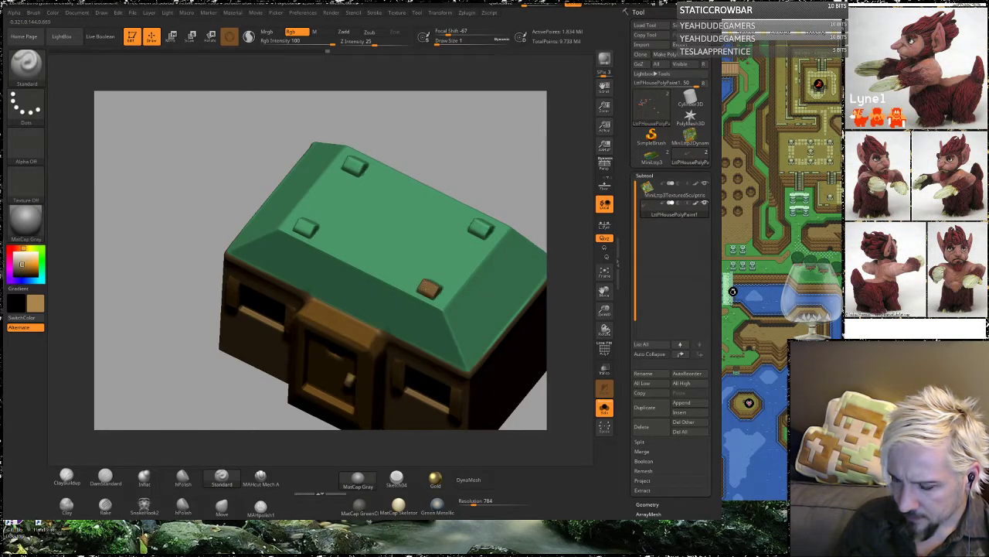
left_click(309, 226)
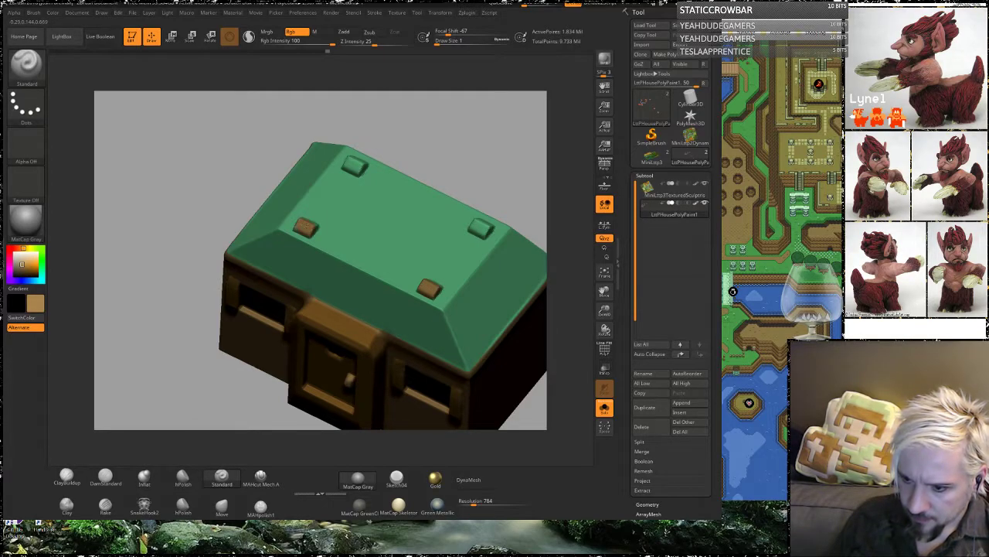
left_click(357, 165)
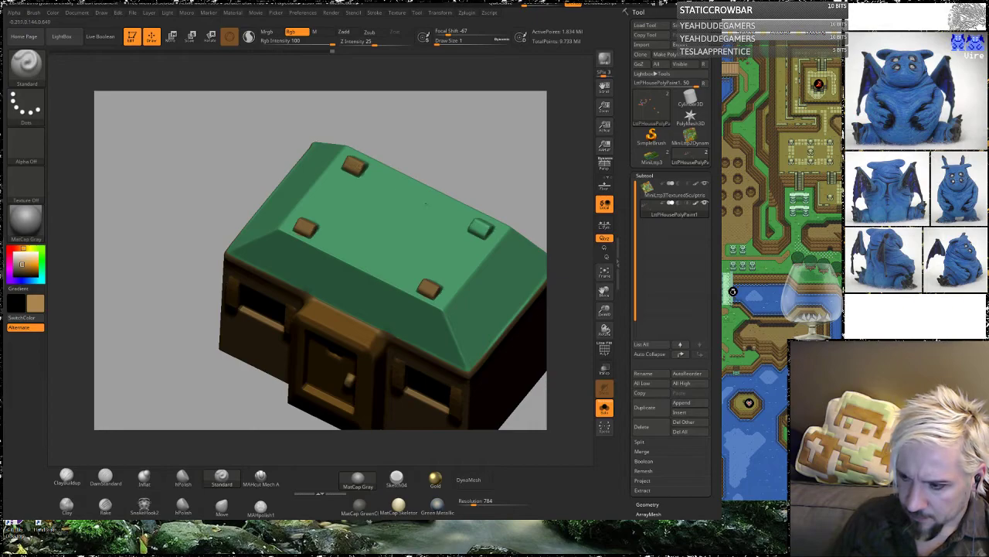
left_click(481, 230)
left_click_drag(523, 162, 433, 145)
left_click(492, 222)
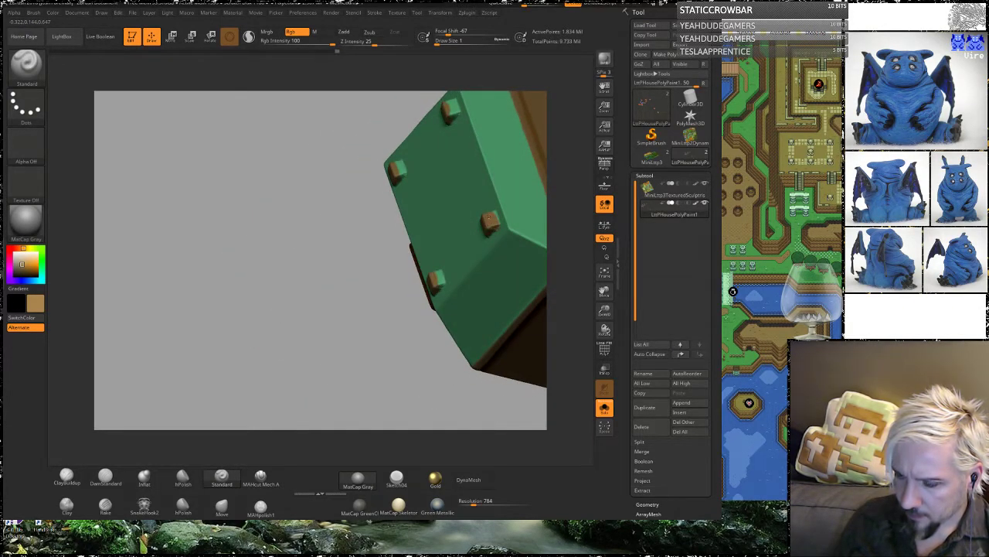
Step: Touch up the remaining green sides of the four roof blocks with tan paint from several angles
mouse_move(568, 104)
left_mouse_down()
mouse_move(402, 240)
mouse_move(340, 255)
left_mouse_up()
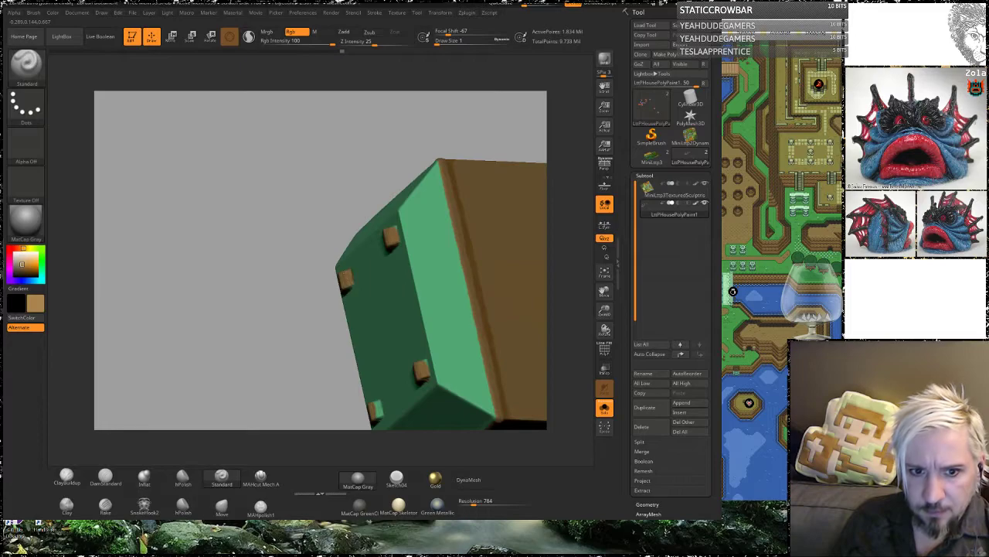
left_click_drag(251, 338, 304, 280)
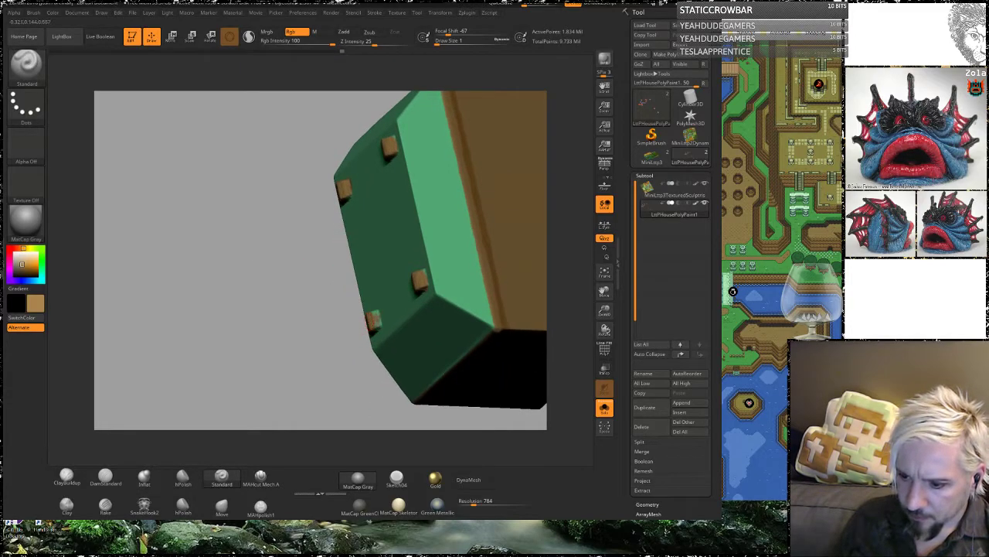
left_click_drag(303, 347, 369, 216)
left_click_drag(447, 180, 463, 267)
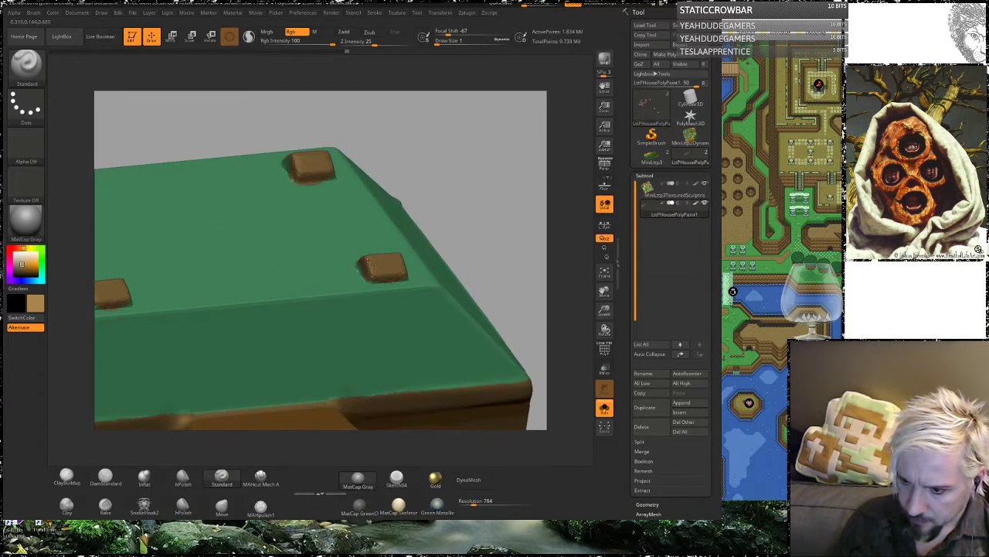
mouse_move(454, 129)
left_mouse_down()
mouse_move(450, 144)
mouse_move(535, 237)
left_mouse_up()
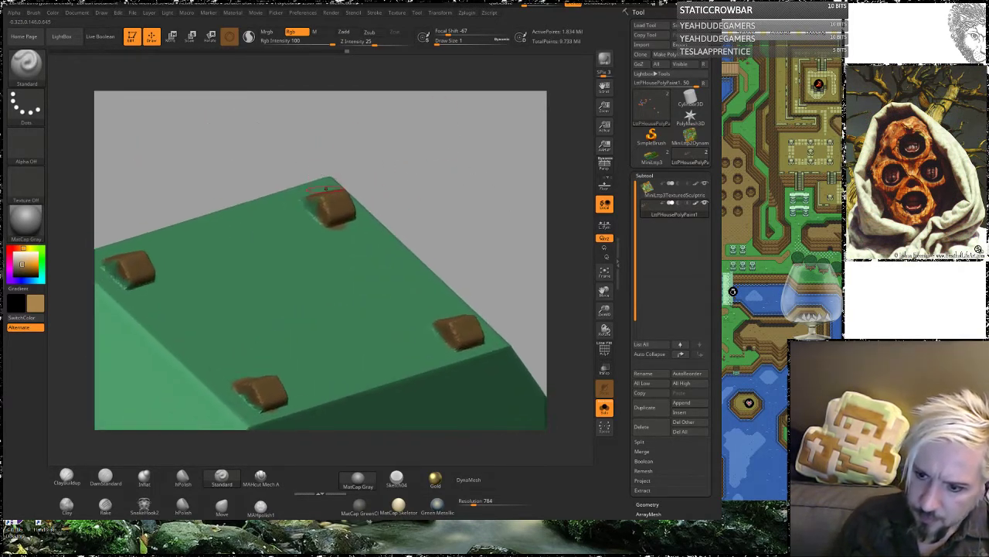
left_click_drag(426, 166, 534, 158, "alt")
left_click_drag(230, 272, 225, 251)
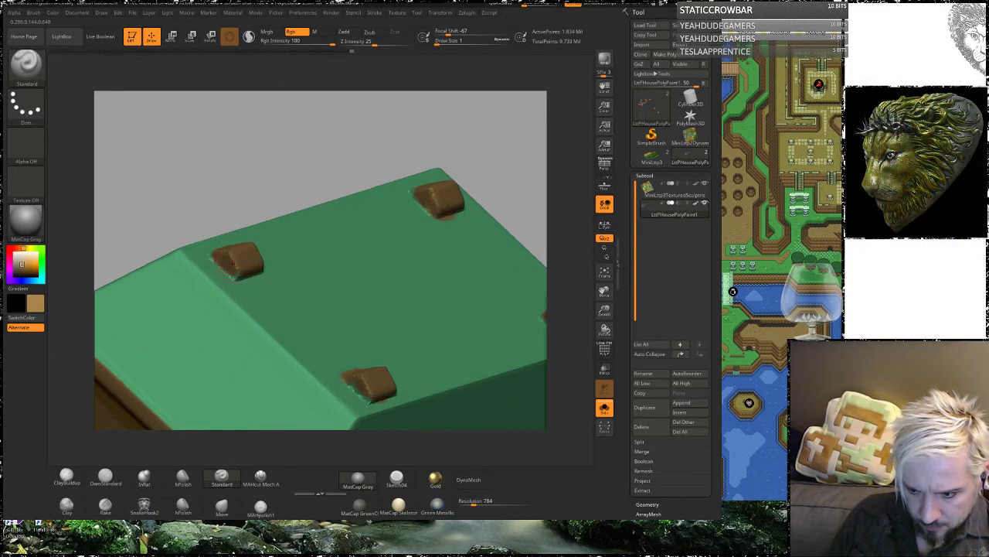
left_click_drag(521, 199, 441, 201)
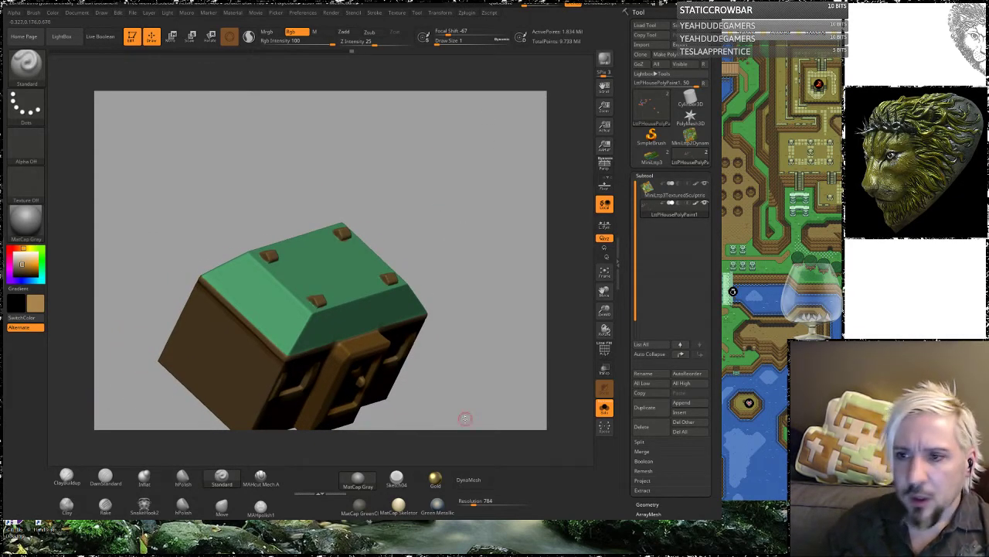
Step: Switch to the browser, search Google for cognitive biases in a new tab, and open the Cognitive Bias Codex image
key("alt+Tab")
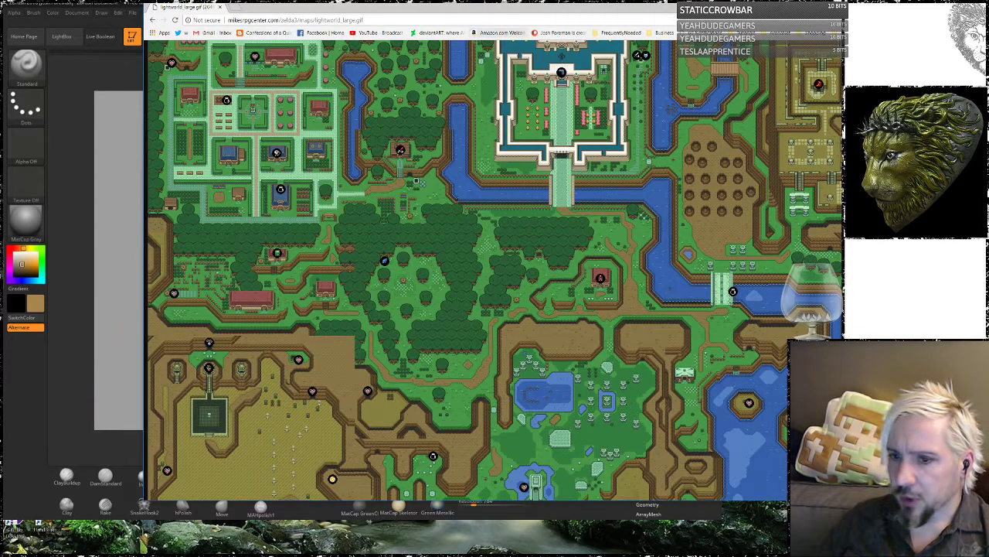
mouse_move(113, 554)
left_click(42, 529)
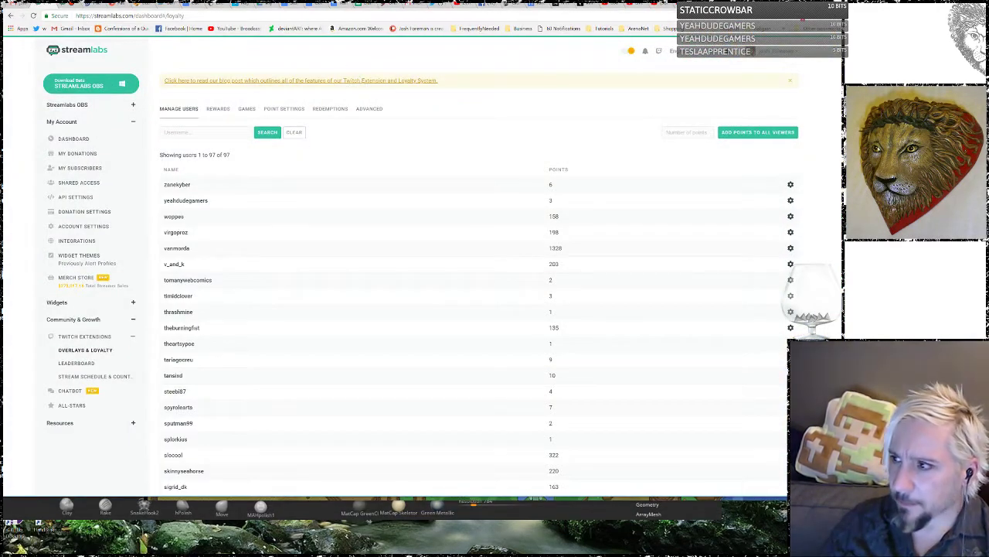
key("ctrl+t")
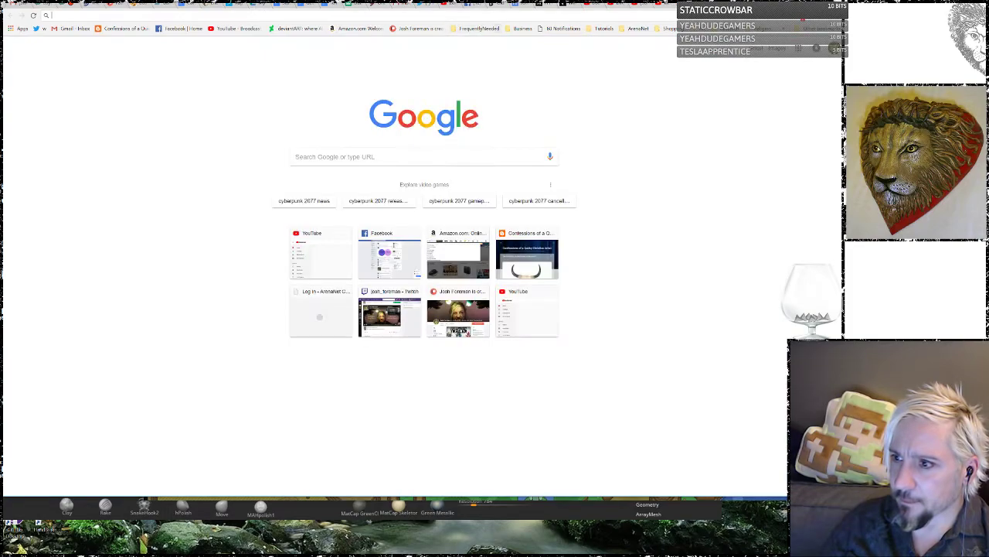
type("cog")
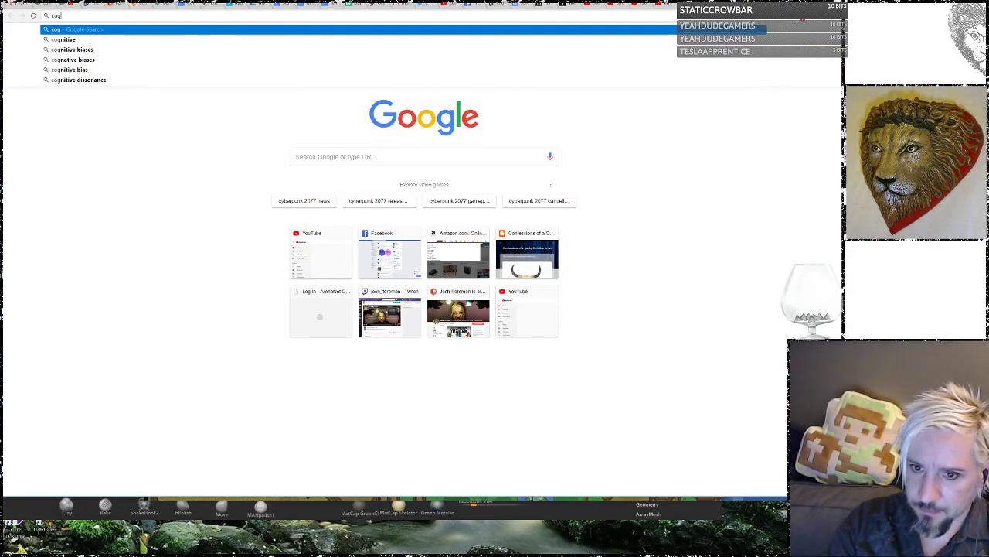
type("ni")
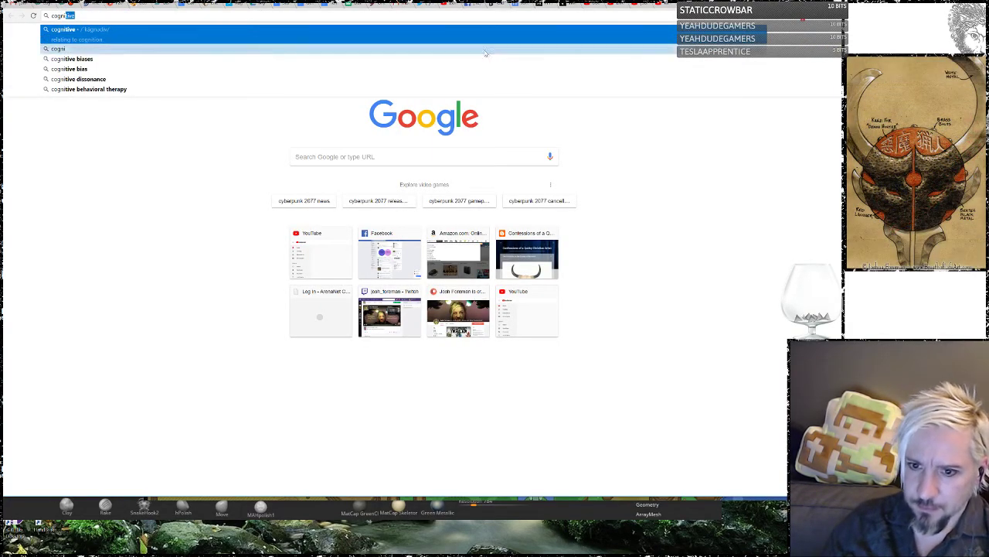
left_click(160, 59)
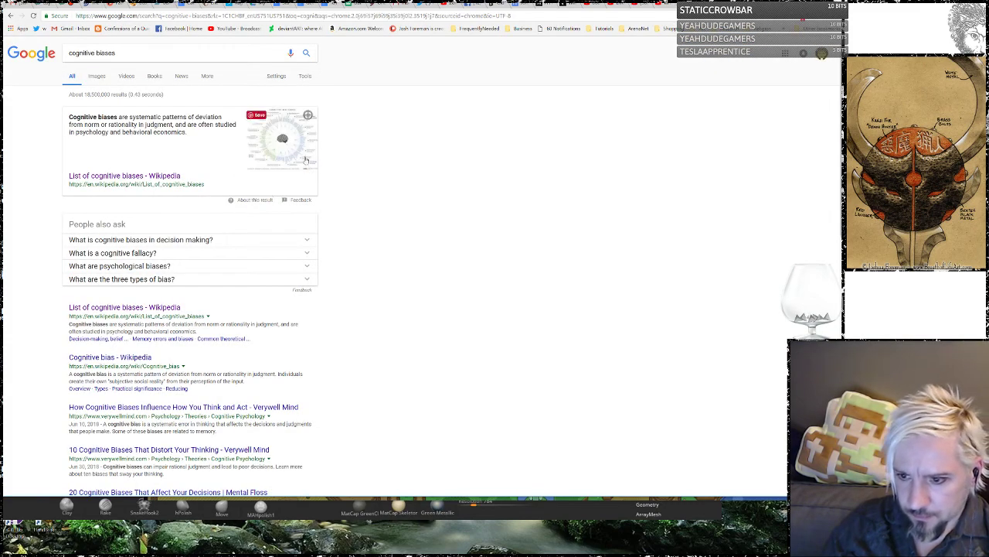
left_click(294, 191)
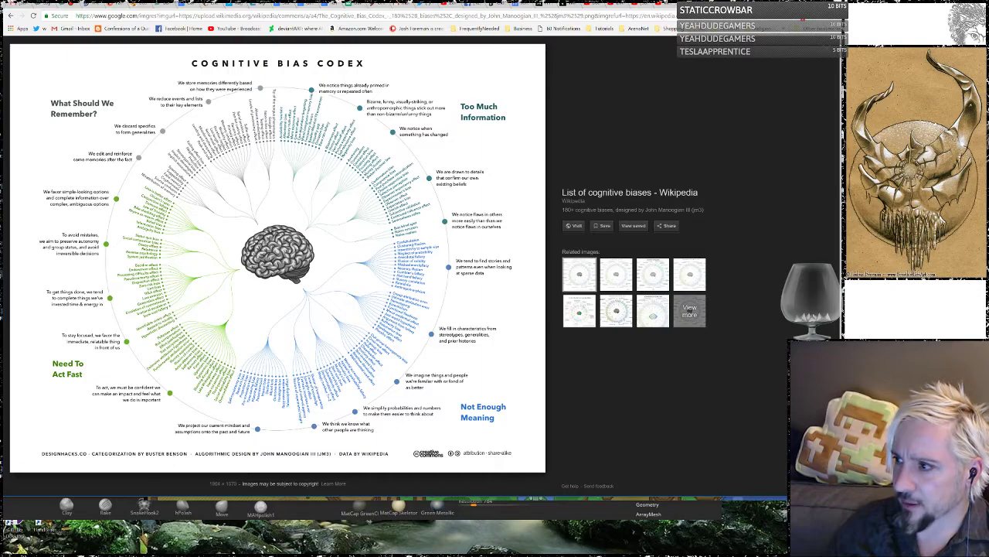
Step: Search for information bias in another tab and read the Wikipedia article on its epidemiology meaning
key("ctrl+t")
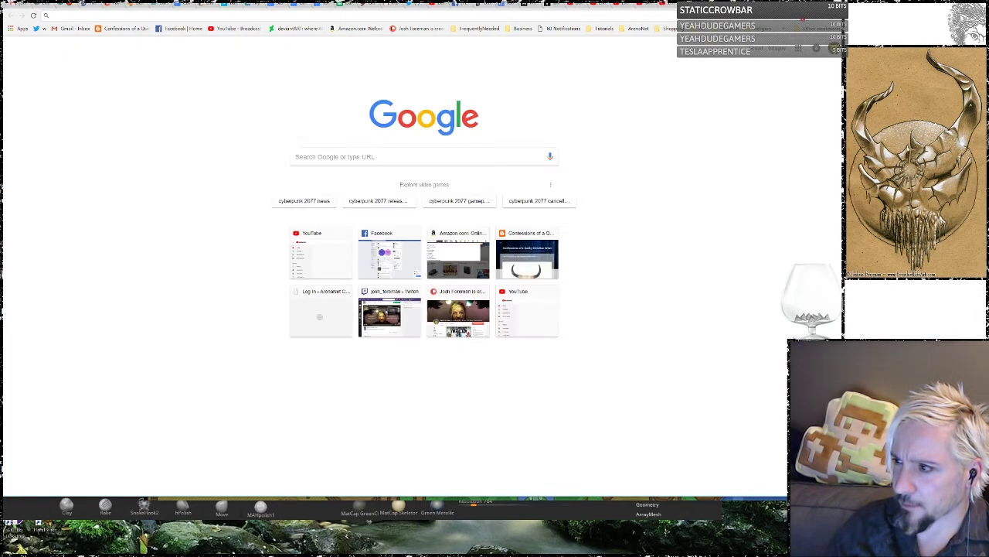
type("information bia")
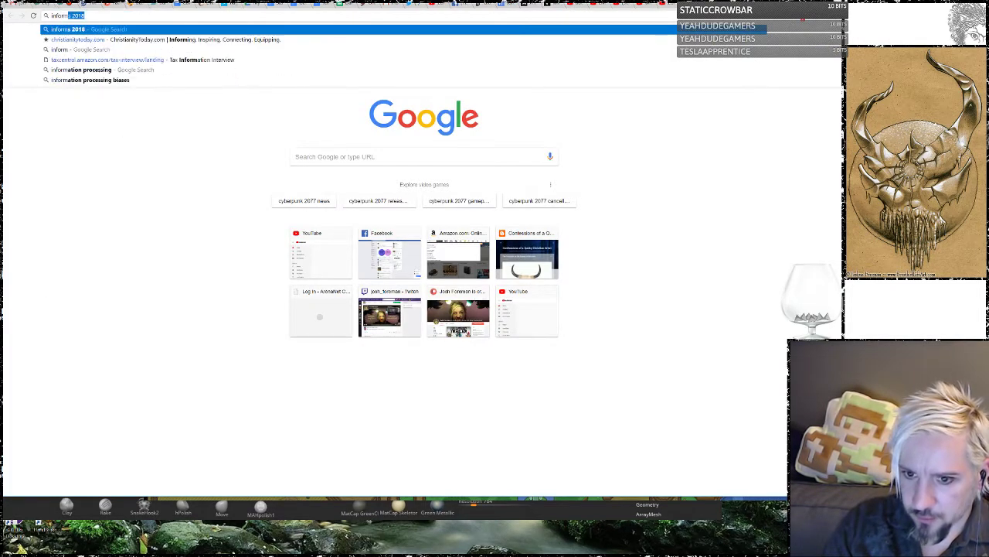
key("Return")
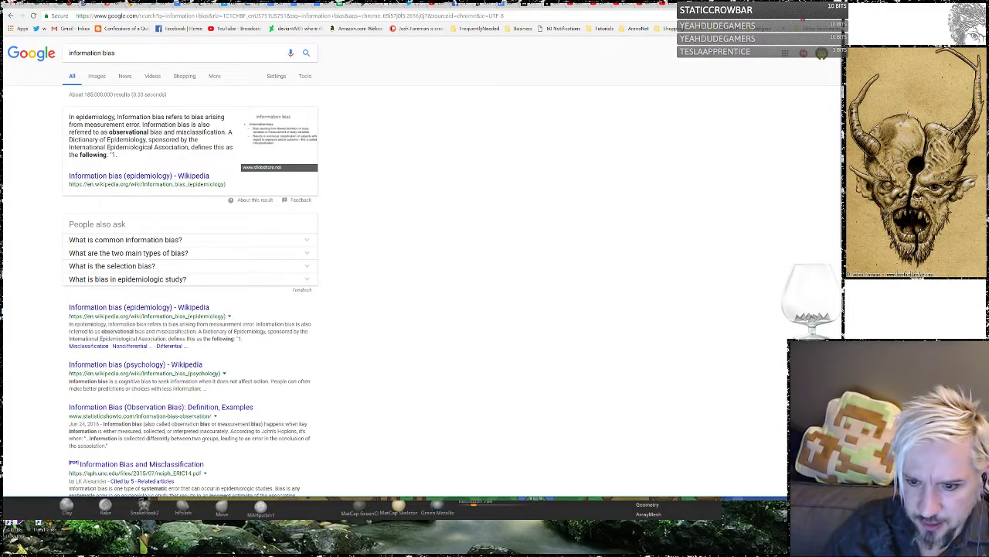
left_click(116, 178)
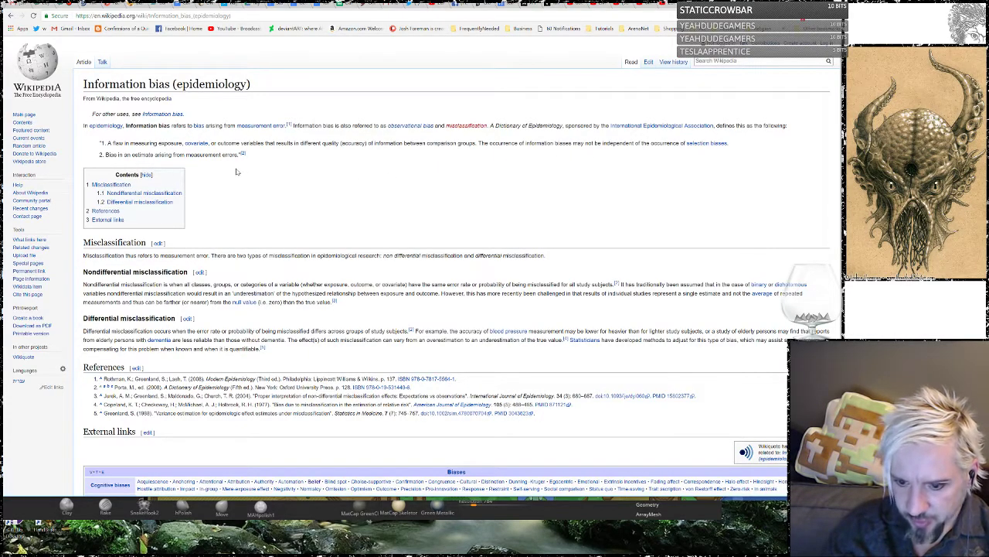
scroll(245, 171, "down", 1)
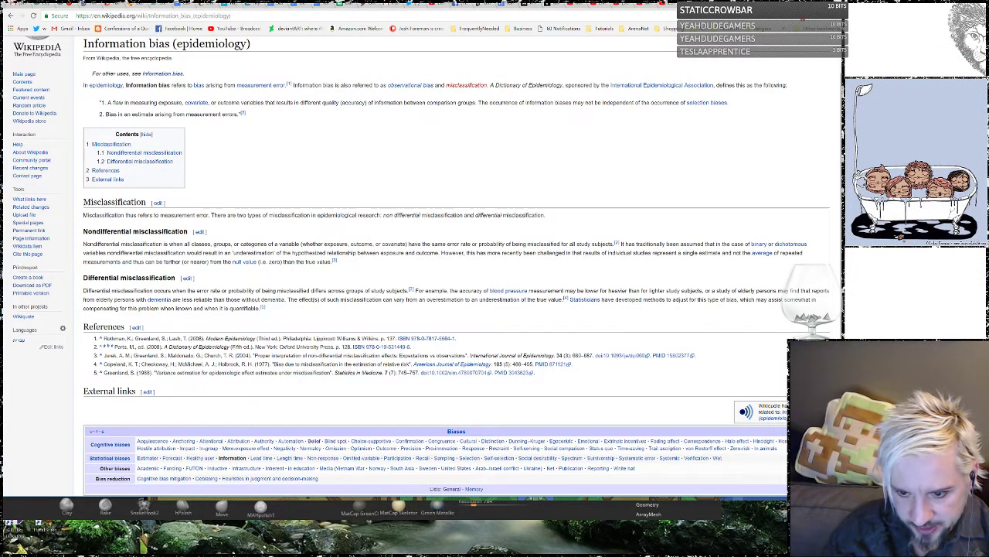
scroll(111, 259, "down", 1)
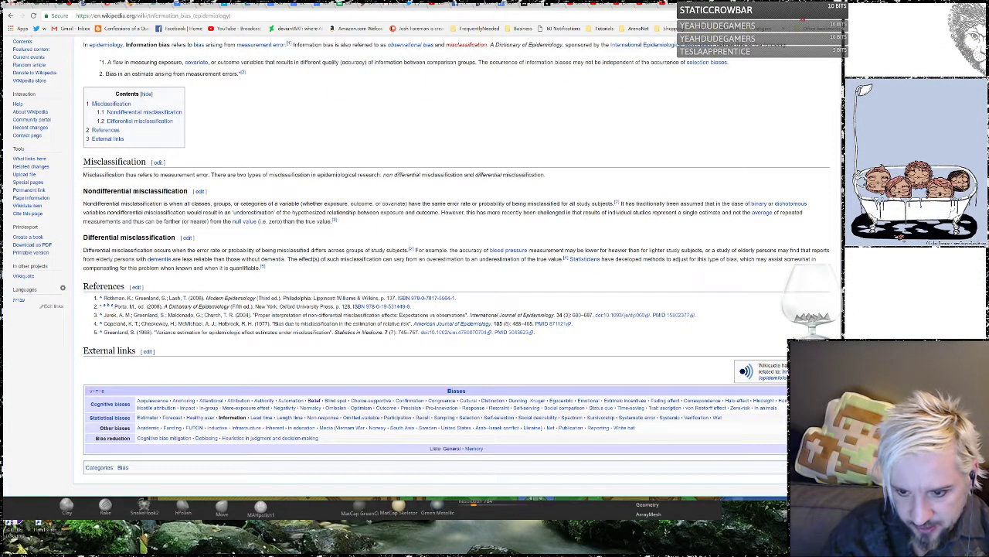
scroll(185, 167, "up", 2)
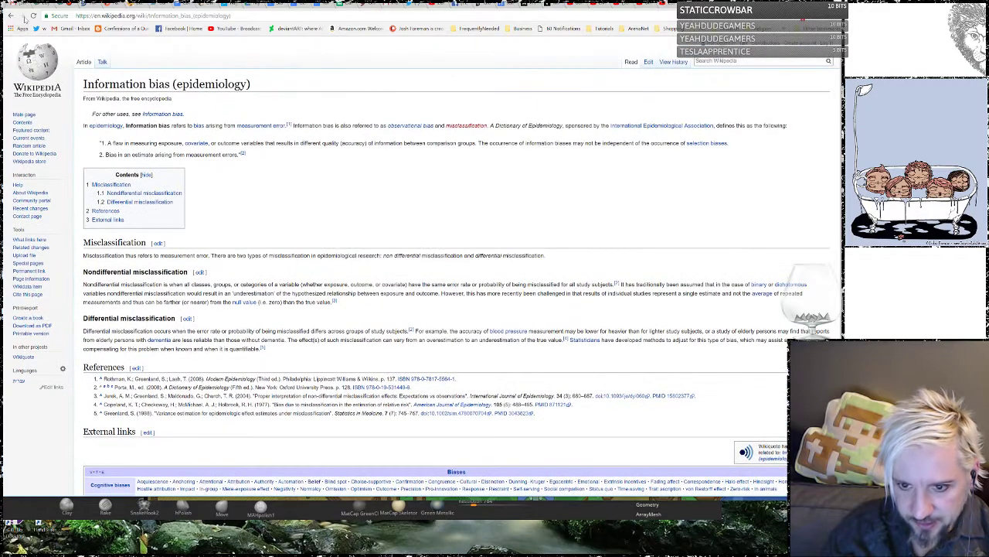
Step: Return to the Google results, search for "information bias example", and open the Statistics How To article on observation bias
left_click(10, 15)
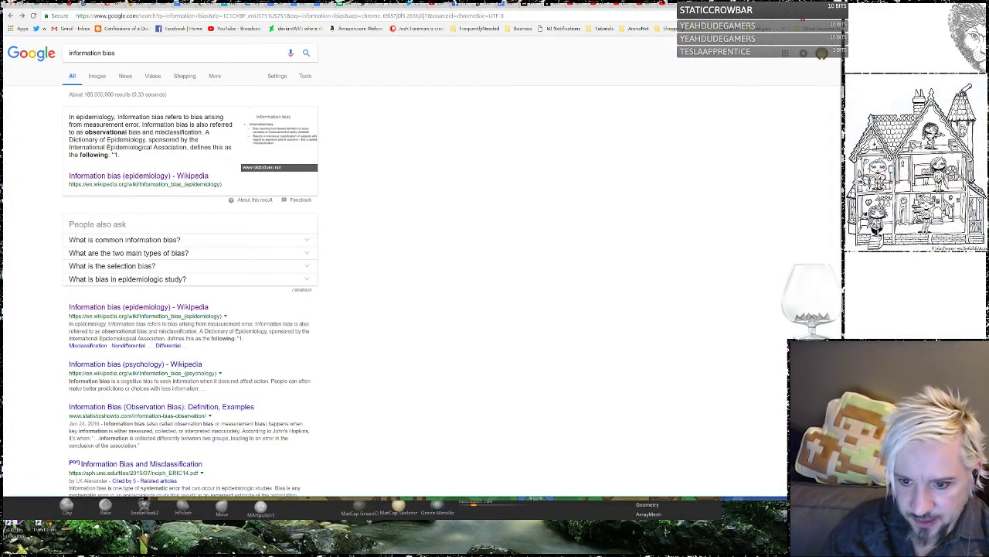
left_click(96, 52)
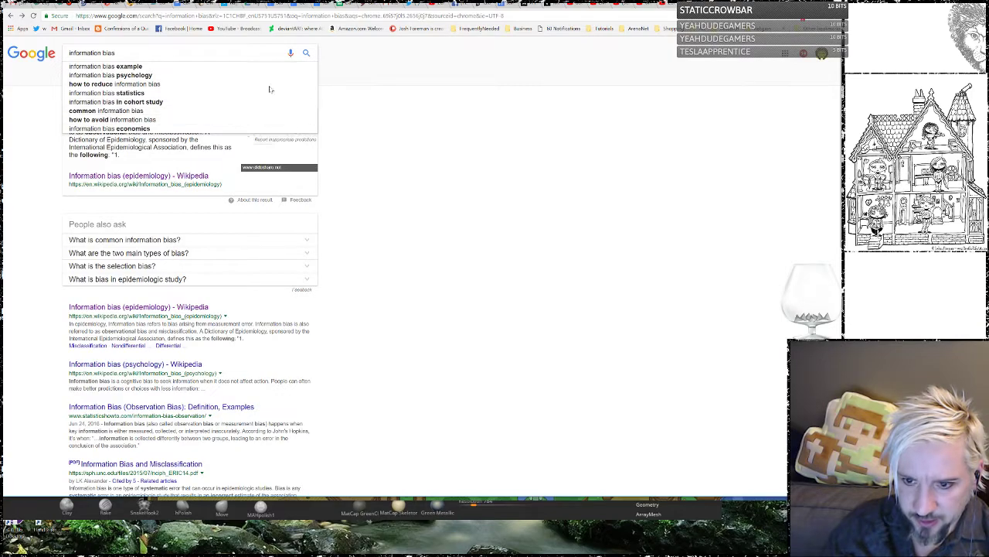
left_click(108, 66)
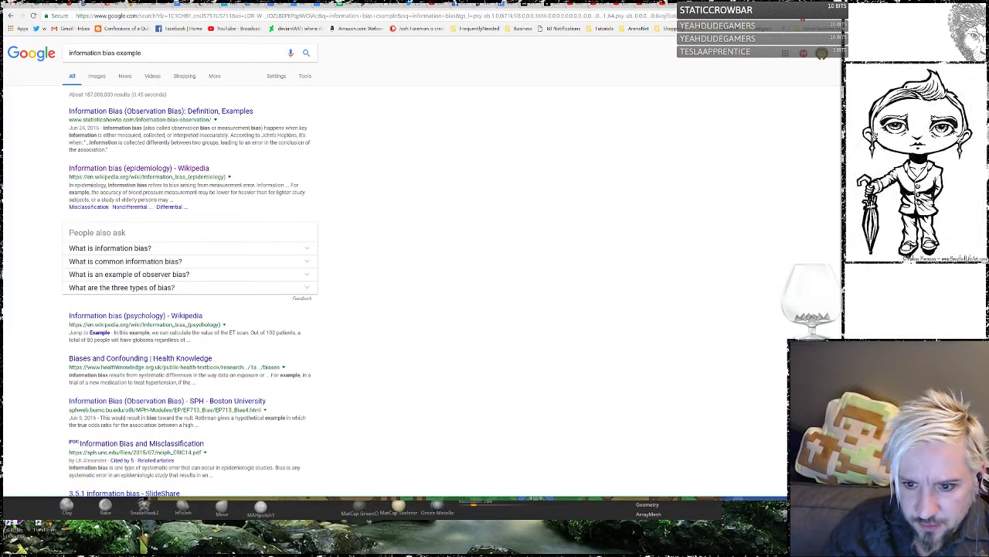
left_click(162, 112)
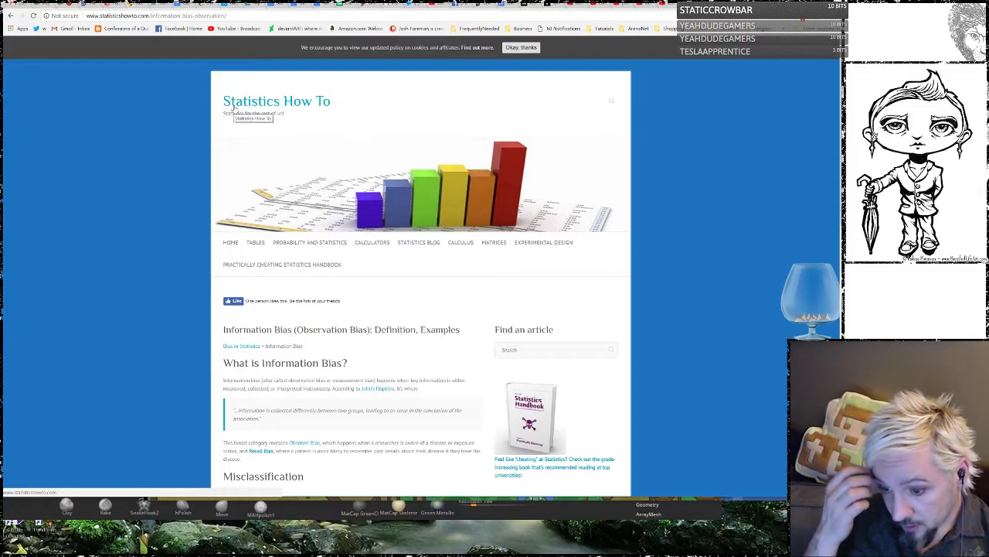
Step: Read the Statistics How To article's sections on information bias, misclassification and how to control the bias
scroll(91, 78, "down", 1)
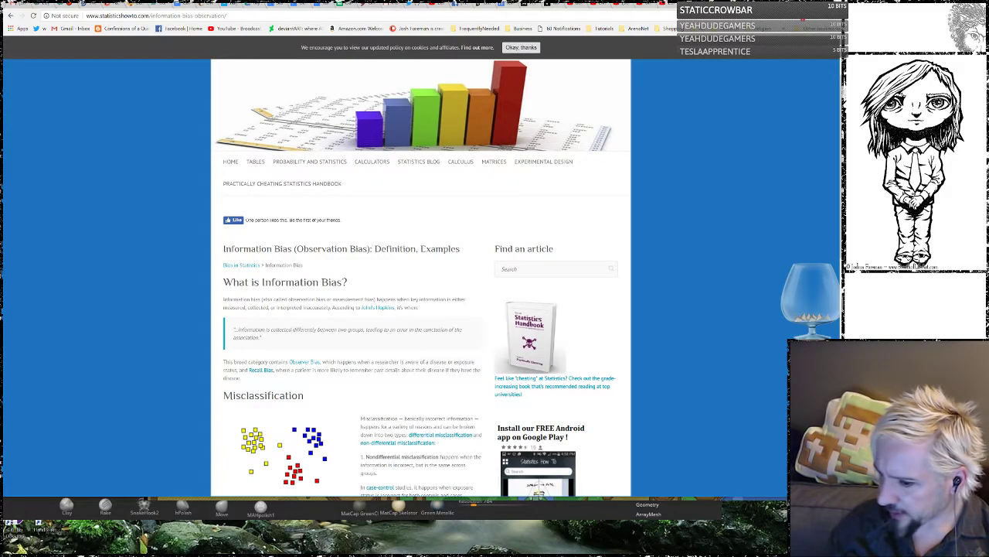
scroll(112, 302, "down", 1)
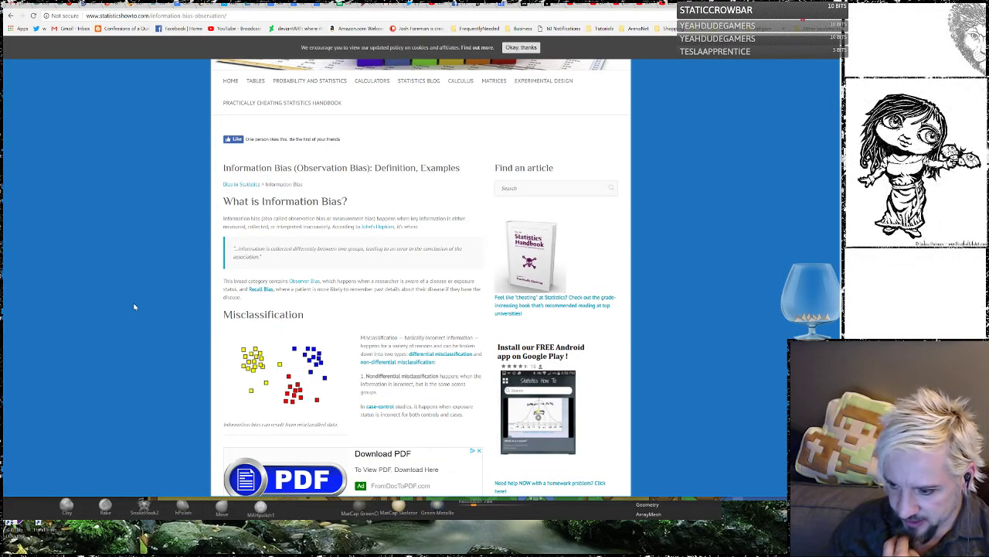
scroll(137, 303, "down", 3)
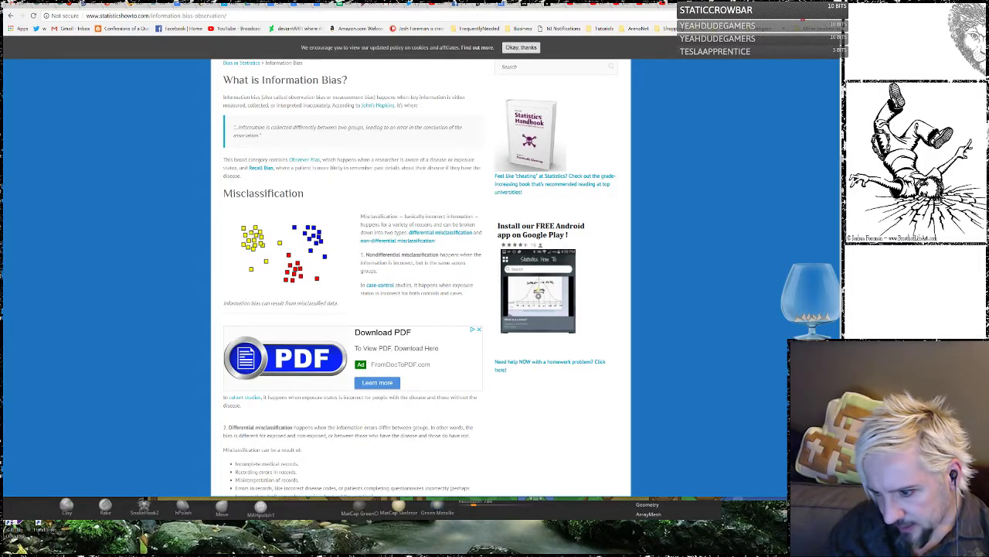
scroll(395, 238, "down", 2)
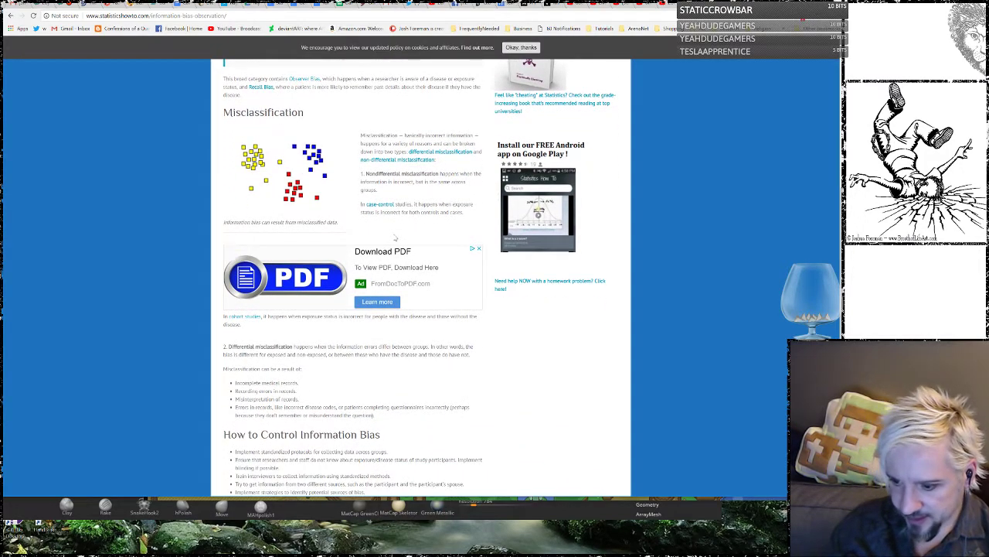
scroll(395, 238, "down", 3)
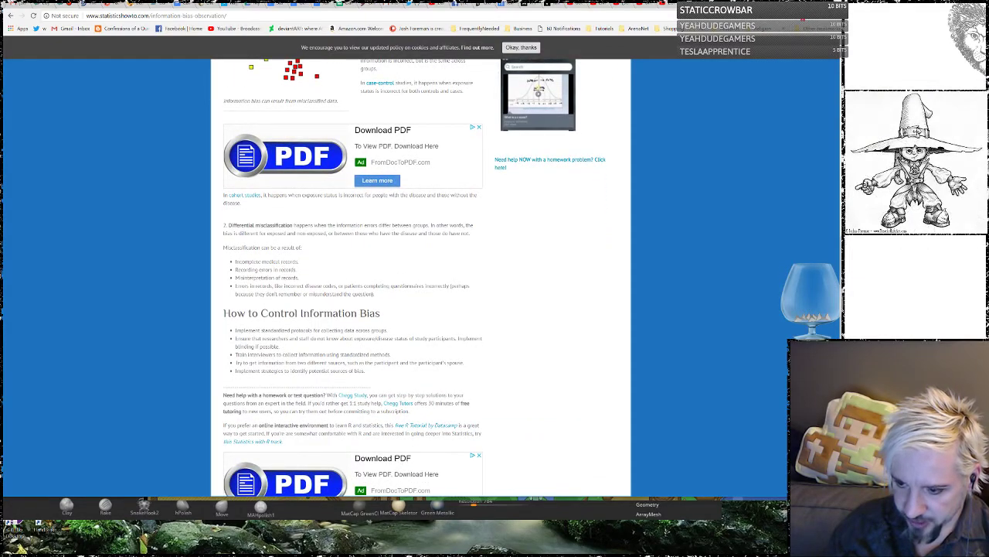
scroll(424, 323, "down", 2)
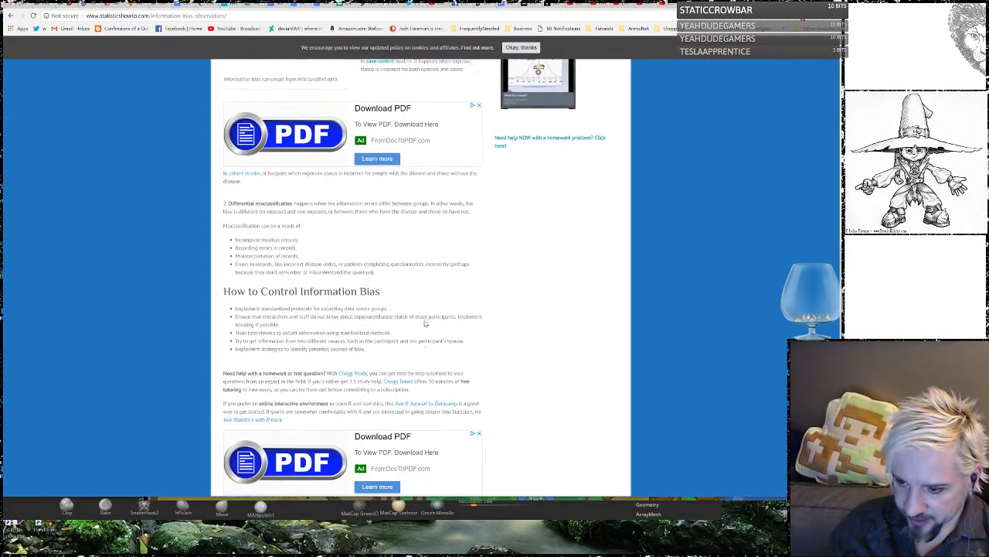
scroll(424, 323, "up", 8)
scroll(424, 323, "up", 3)
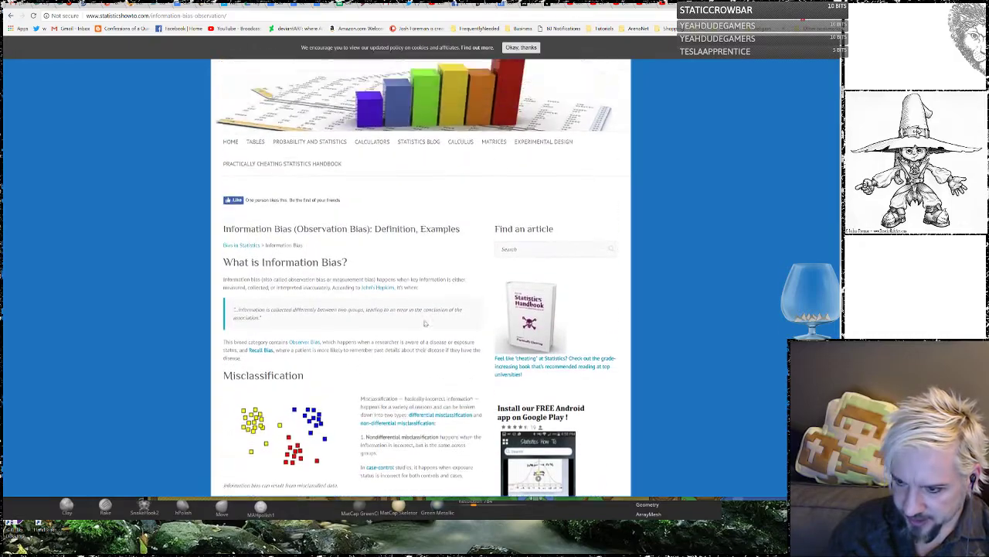
Step: Go back to the search results and read the Wikipedia article on information bias in psychology
left_click(11, 15)
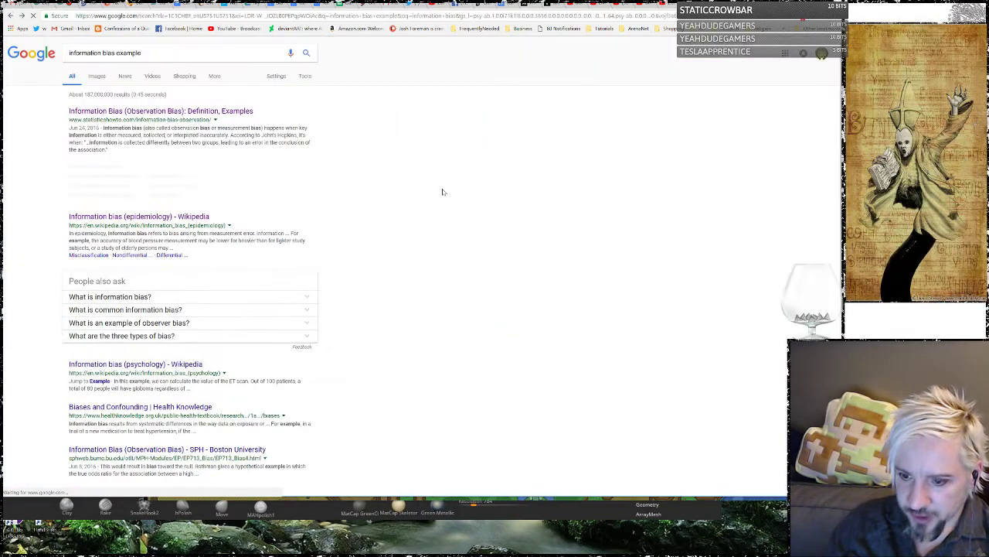
scroll(384, 268, "down", 2)
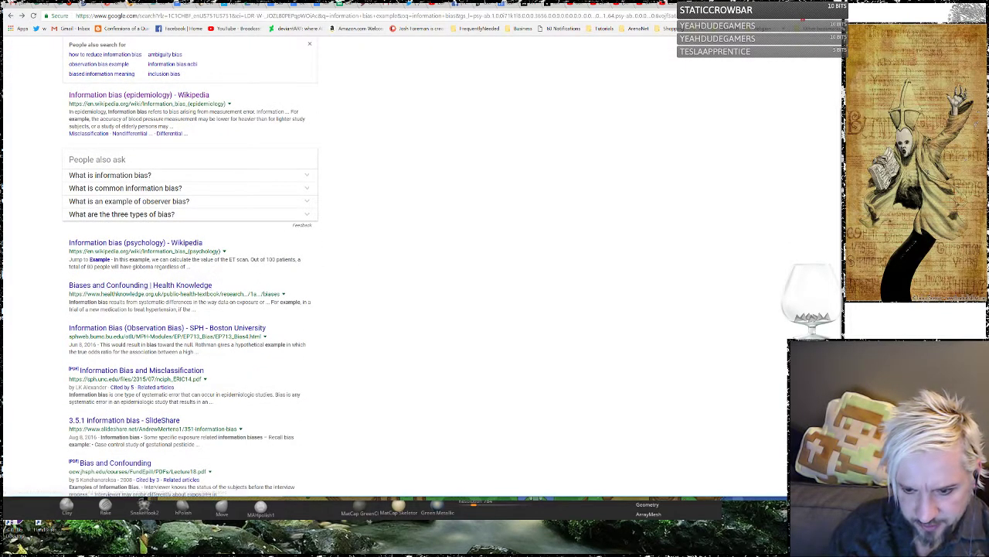
left_click(118, 245)
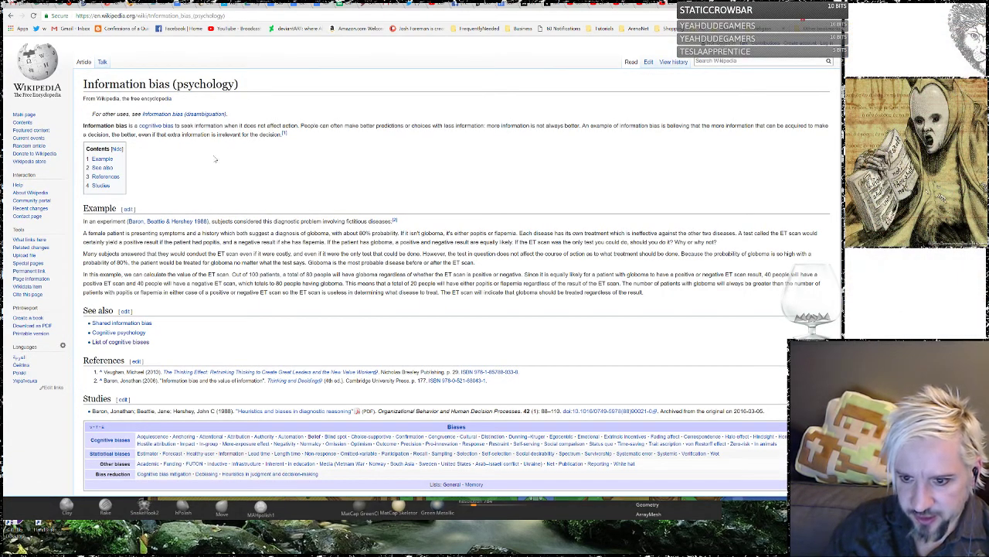
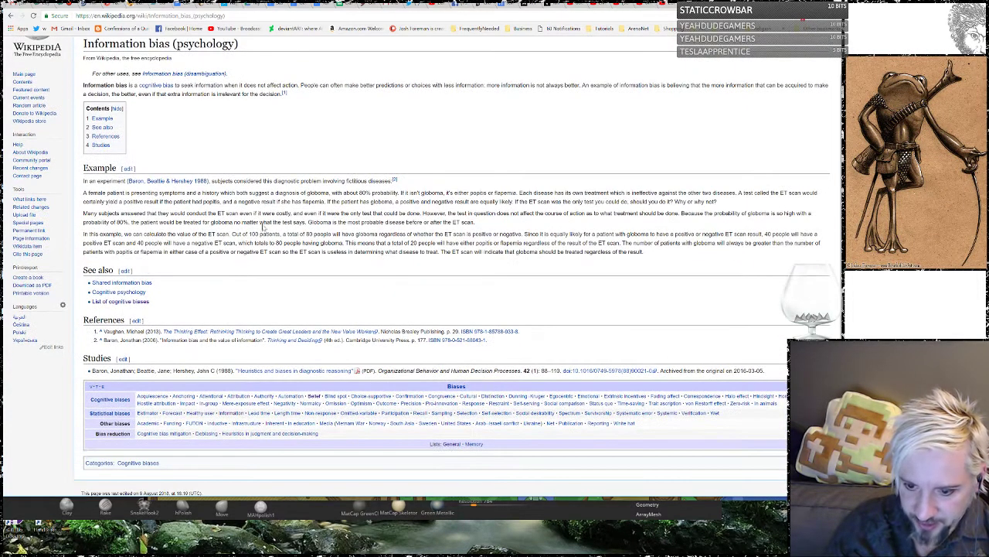
scroll(424, 267, "down", 1)
Step: Switch back to ZBrush, turn off Solo mode to show the whole map, and inspect the placed houses against the terrain
left_click(793, 4)
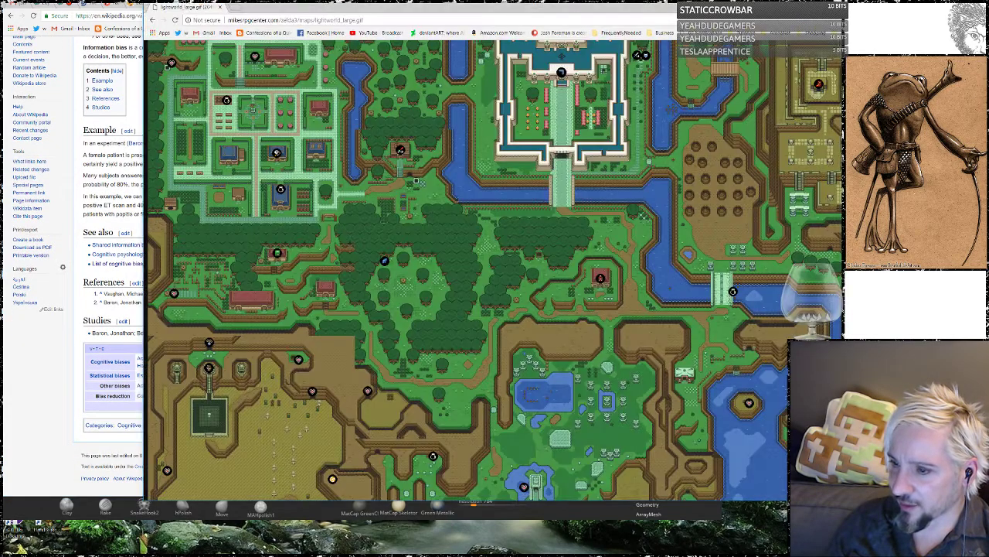
left_click(55, 164)
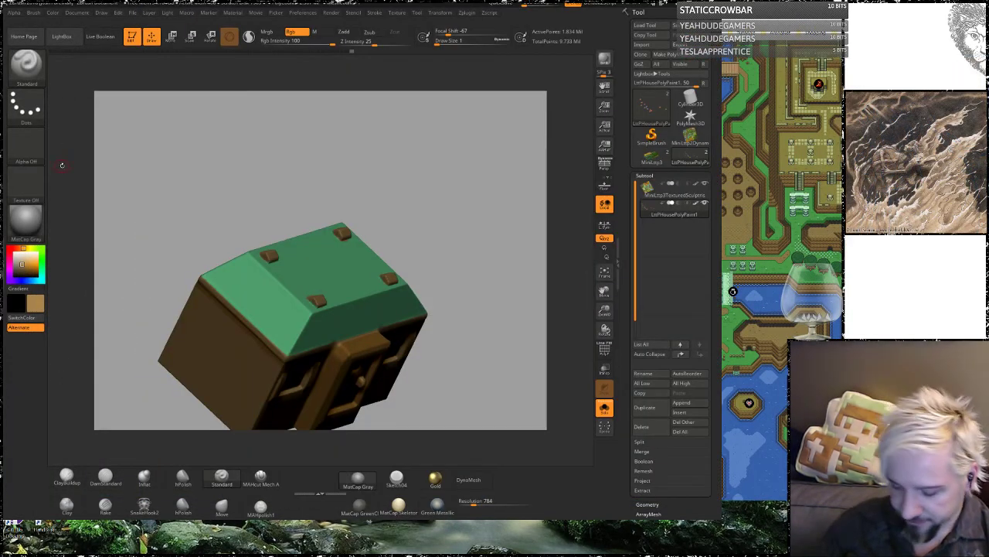
left_click_drag(441, 256, 381, 176)
left_click_drag(411, 264, 414, 228, "alt")
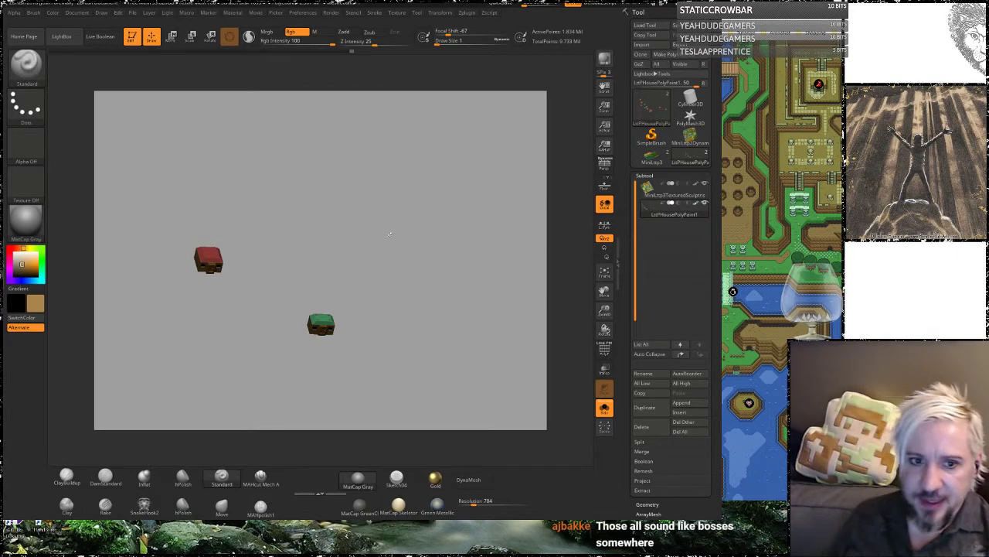
left_click_drag(379, 218, 392, 186)
left_click(605, 408)
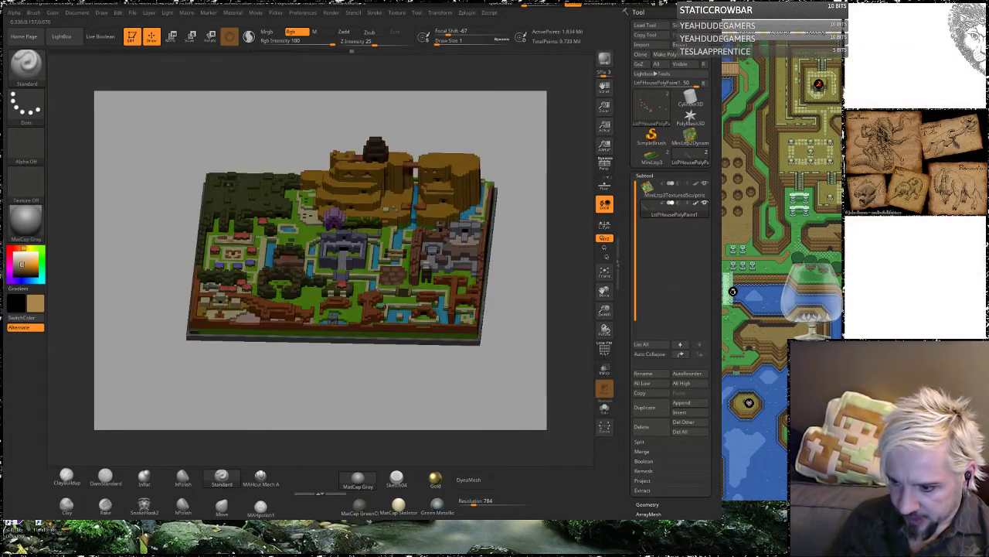
left_click_drag(512, 299, 506, 399)
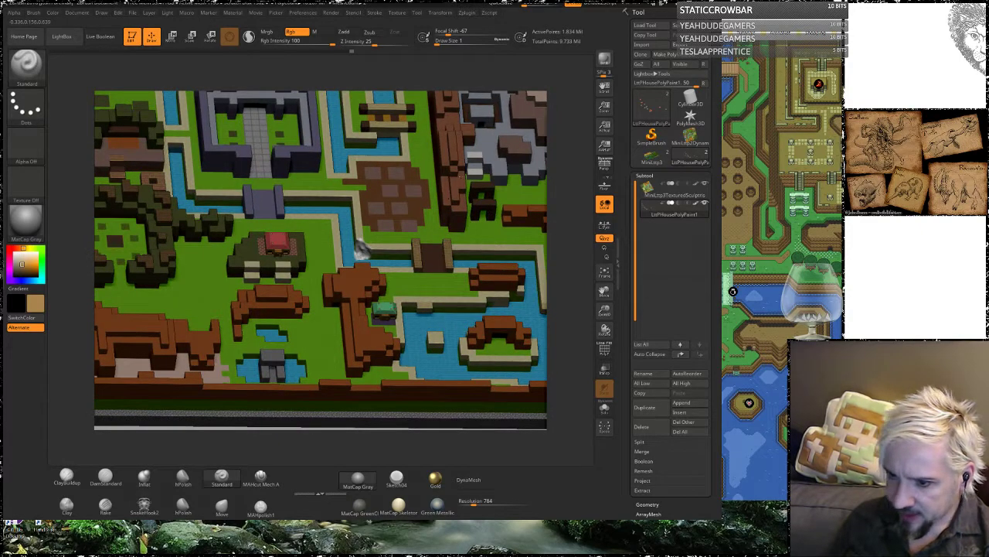
left_click_drag(570, 210, 579, 136)
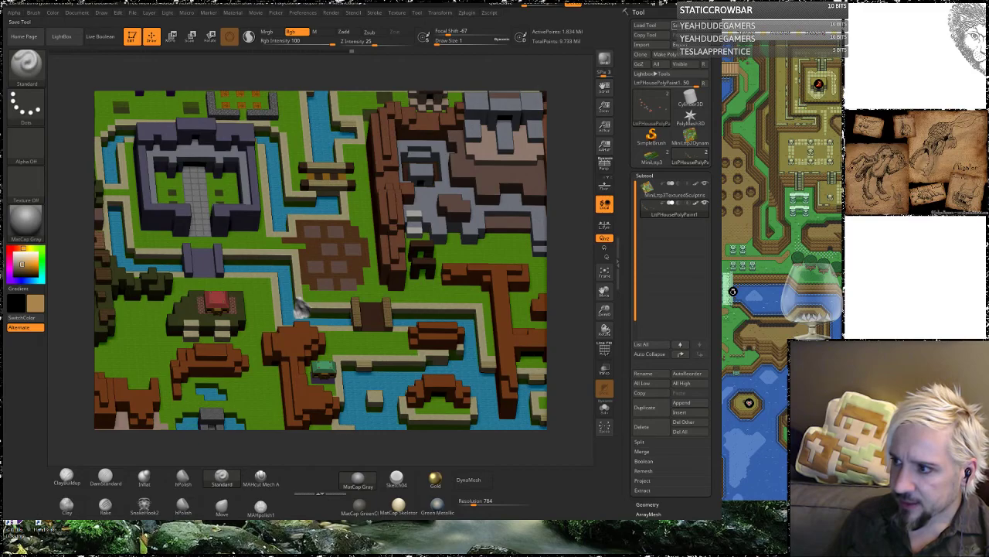
Step: Save the tool over the existing MiniLttp3TexturedSculptris.ZTL file
key("ctrl+s")
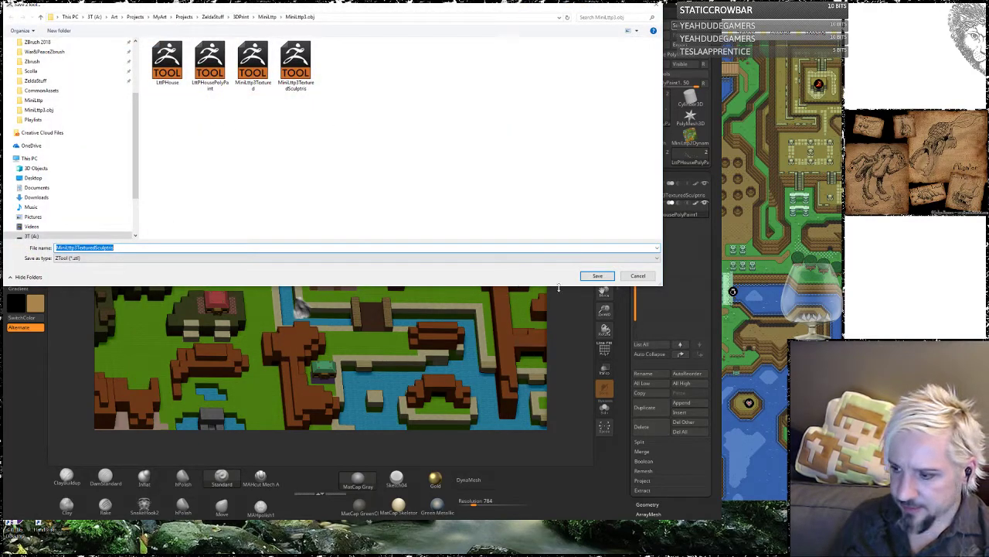
left_click(594, 277)
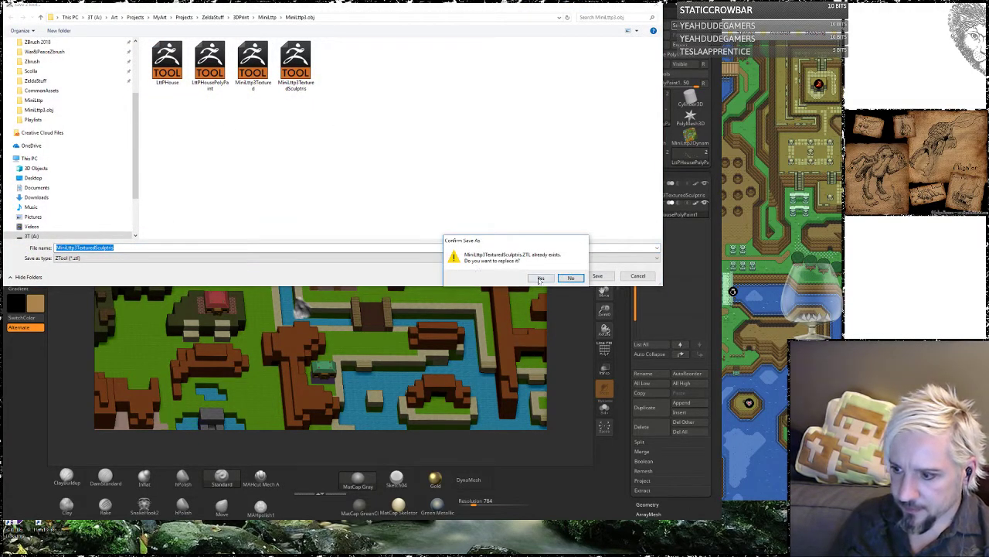
left_click(541, 279)
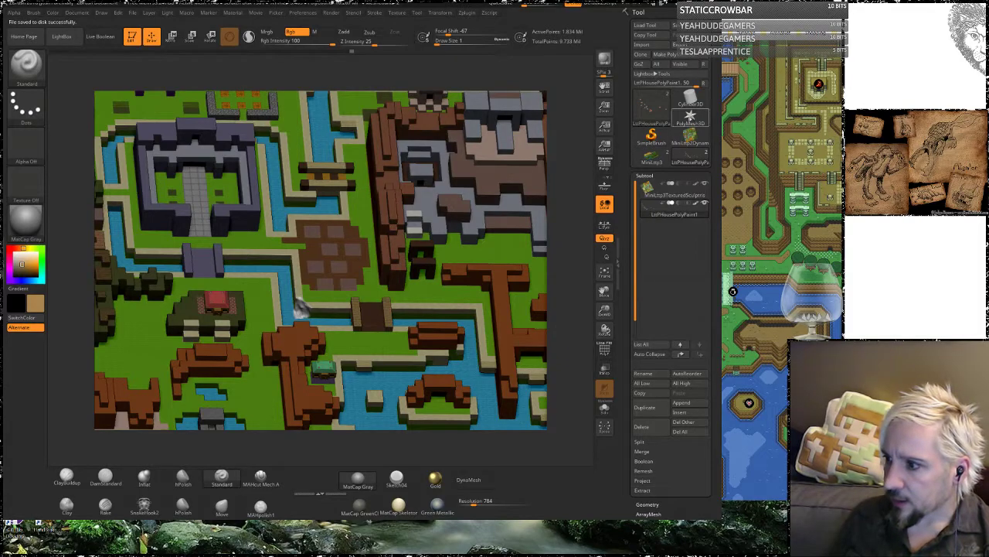
Step: Load the Cylinder3D primitive as the active tool and convert it to a PolyMesh3D
left_click(691, 118)
left_click_drag(433, 324, 508, 175, "alt")
left_click(691, 101)
left_click(689, 56)
left_click_drag(374, 354, 300, 397, "alt")
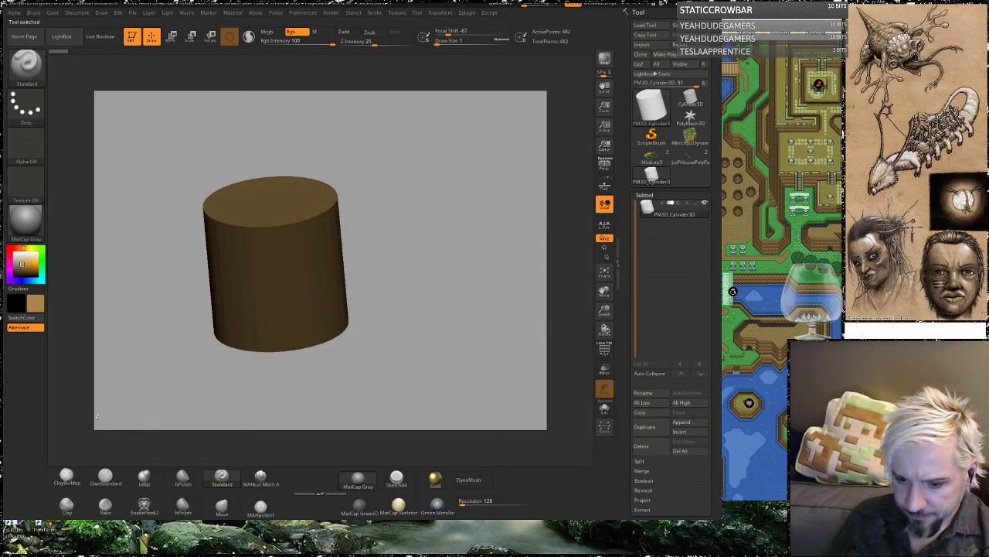
Step: Turn on perspective, choose the ClayBuildup brush with draw size 280, and smooth down the cylinder's upper rim
left_click(65, 476)
left_click(612, 164)
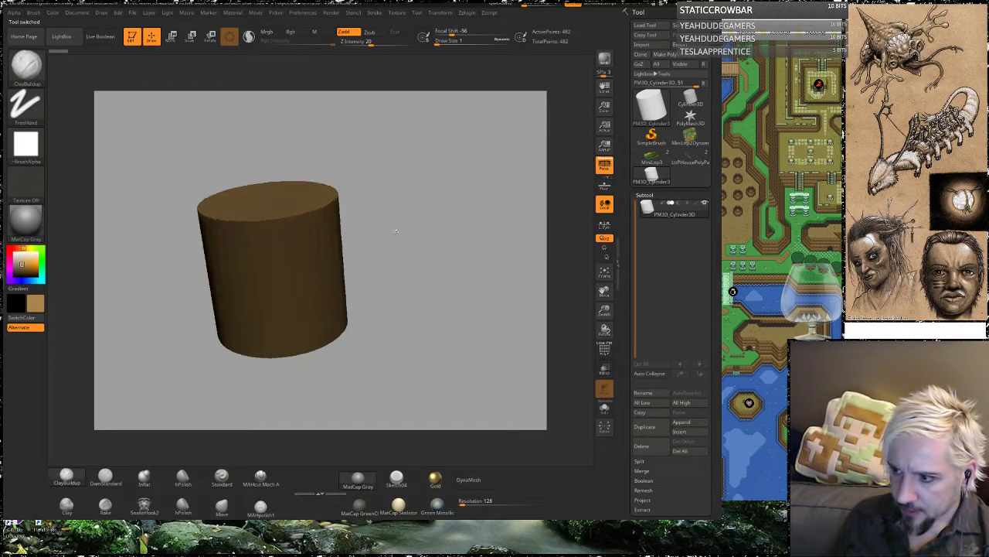
key("space")
left_click(356, 242)
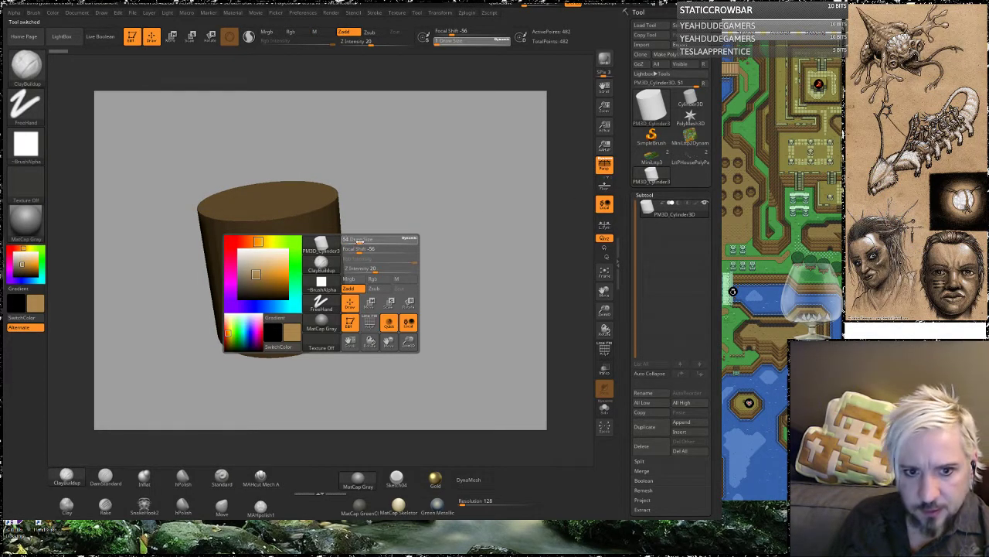
key("space")
left_click(313, 242)
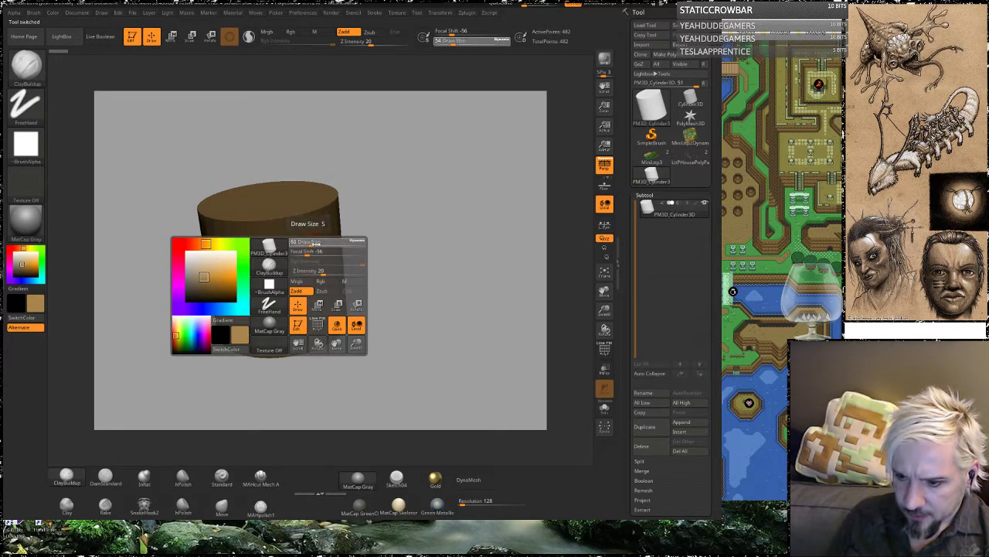
left_click_drag(327, 245, 329, 244)
mouse_move(268, 243)
left_mouse_down()
mouse_move(289, 242)
mouse_move(232, 224)
mouse_move(255, 201)
left_mouse_up()
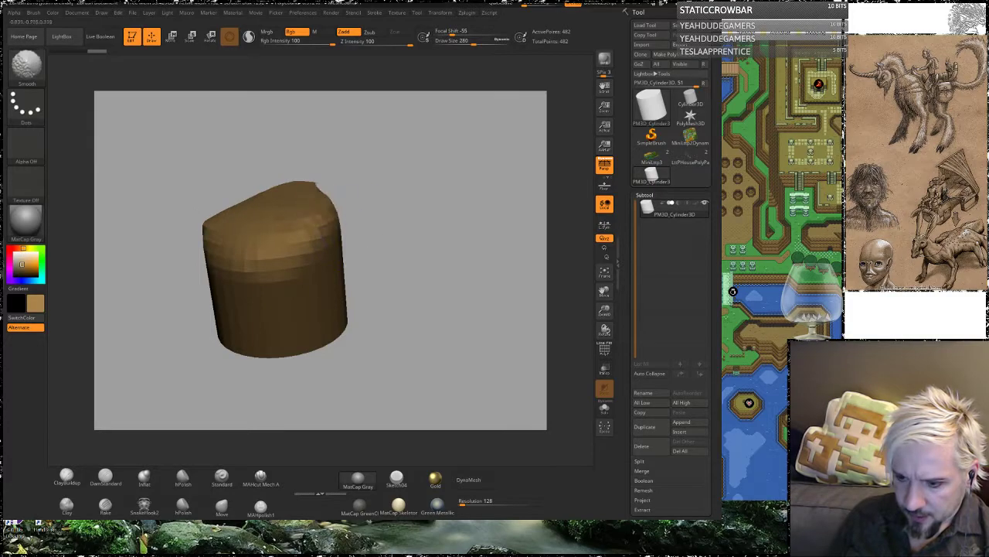
left_click_drag(415, 169, 446, 151)
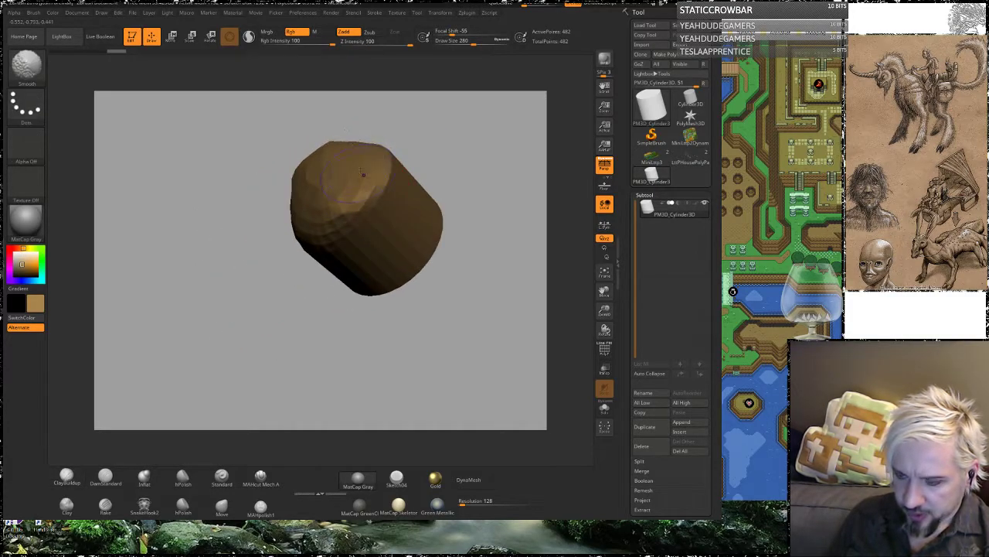
Step: Check the light world reference map, move its window aside, and smooth the cylinder's top into an even dome
left_click_drag(777, 6, 521, 11)
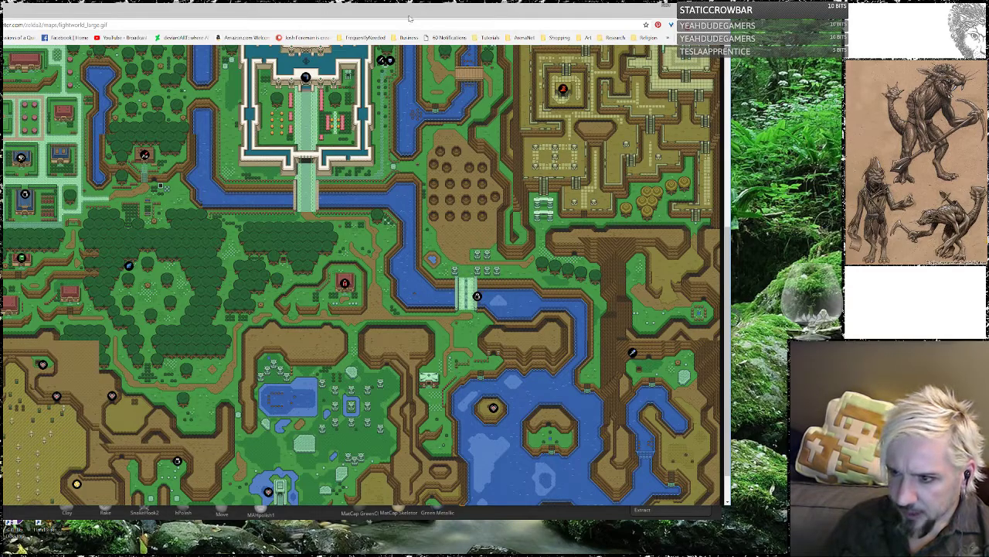
left_click_drag(403, 10, 933, 30)
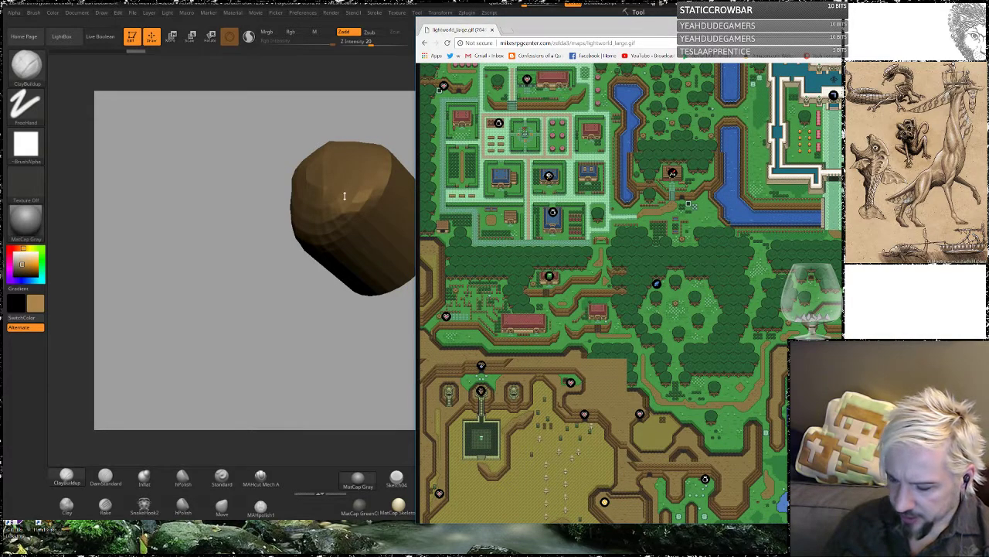
left_click(345, 196)
left_click_drag(367, 203, 388, 167, "shift")
mouse_move(471, 152)
left_mouse_down()
mouse_move(440, 271)
mouse_move(392, 283)
mouse_move(353, 348)
mouse_move(414, 325)
left_mouse_up()
left_click_drag(341, 262, 359, 256, "shift")
left_click_drag(434, 167, 506, 163)
mouse_move(391, 128)
left_mouse_down()
mouse_move(408, 186)
mouse_move(387, 247)
left_mouse_up()
mouse_move(288, 249)
left_mouse_down("shift")
mouse_move(261, 280)
mouse_move(250, 318)
left_mouse_up("shift")
left_click_drag(378, 205, 415, 301)
mouse_move(429, 371)
left_mouse_down("alt")
mouse_move(453, 236)
mouse_move(437, 252)
left_mouse_up("alt")
left_click_drag(433, 194, 466, 203)
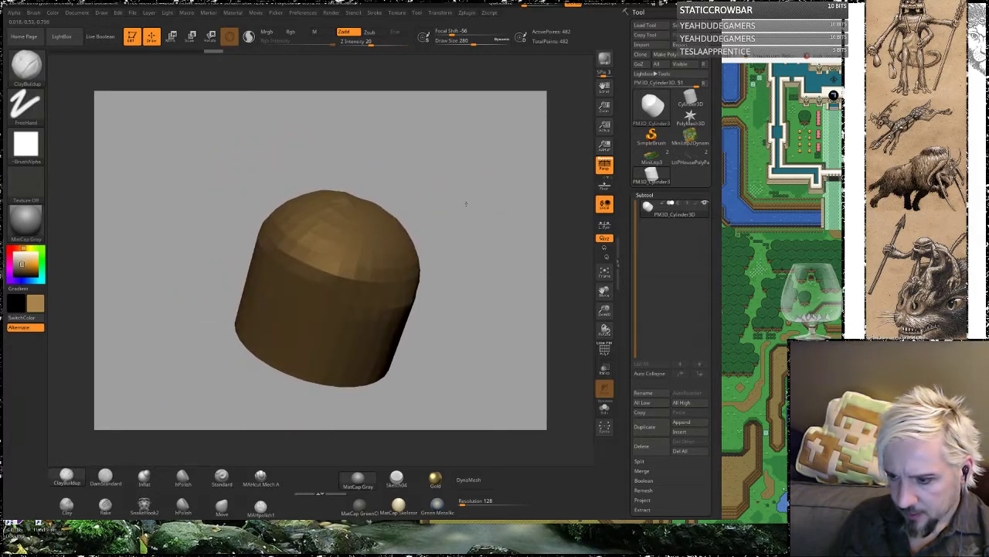
Step: Remesh the domed cylinder with DynaMesh at resolution 128 and smooth away its faceted surface
left_click(468, 480)
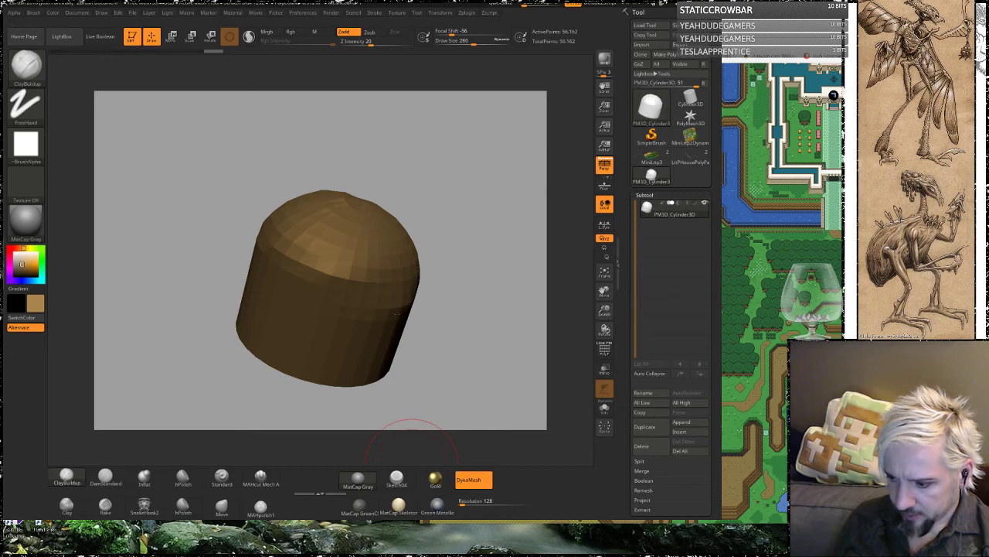
left_click_drag(440, 323, 333, 242)
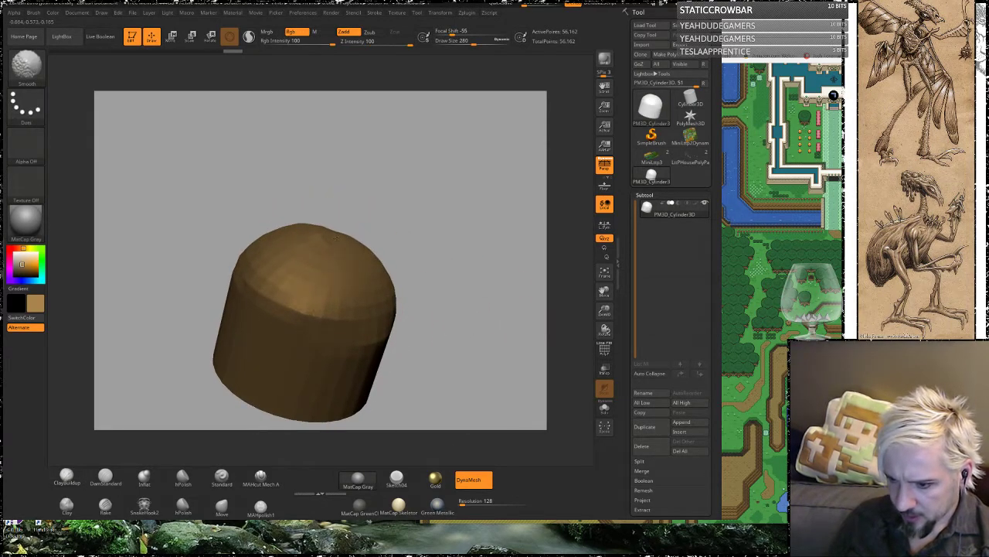
left_click_drag(339, 299, 363, 293, "shift")
left_click_drag(450, 270, 421, 300)
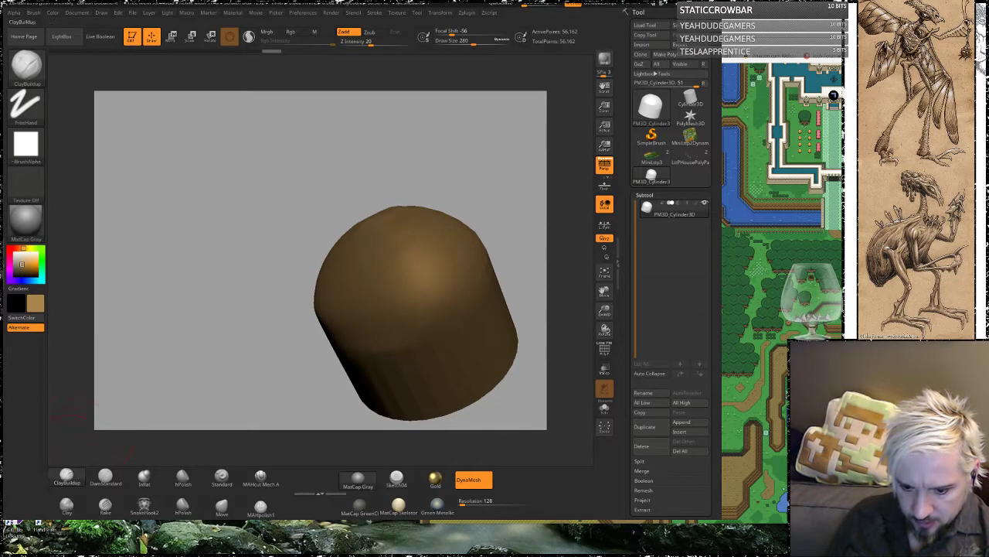
Step: With the hPolish brush at draw size 280, flatten the first planar facets into the dome's top
left_click(184, 474)
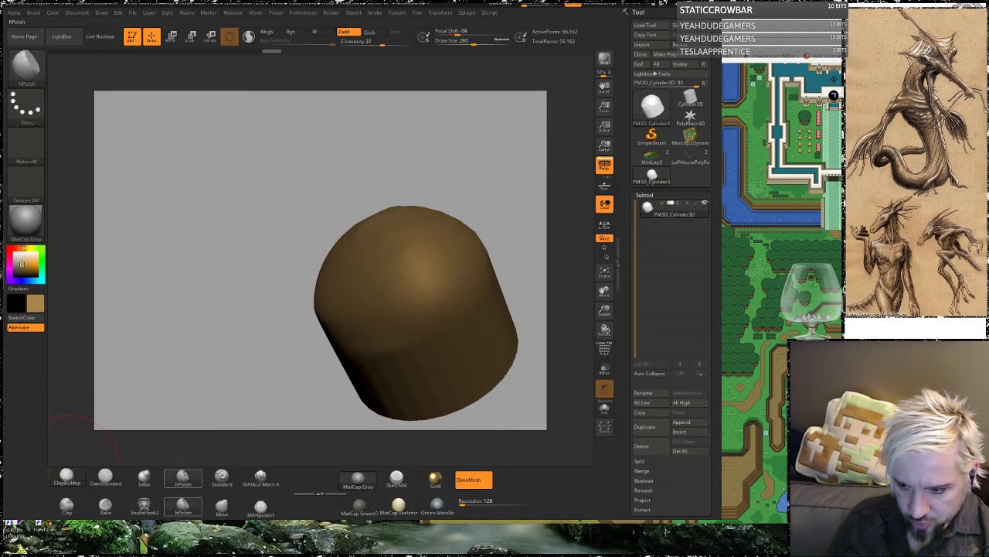
left_click_drag(431, 298, 398, 277)
left_click_drag(451, 147, 495, 166)
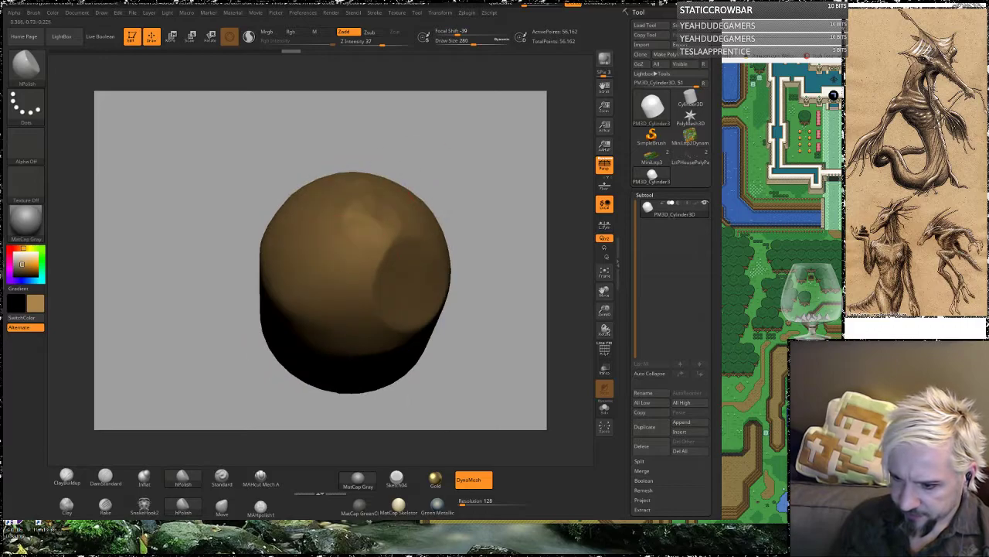
left_click_drag(346, 271, 352, 262)
left_click_drag(463, 196, 436, 234)
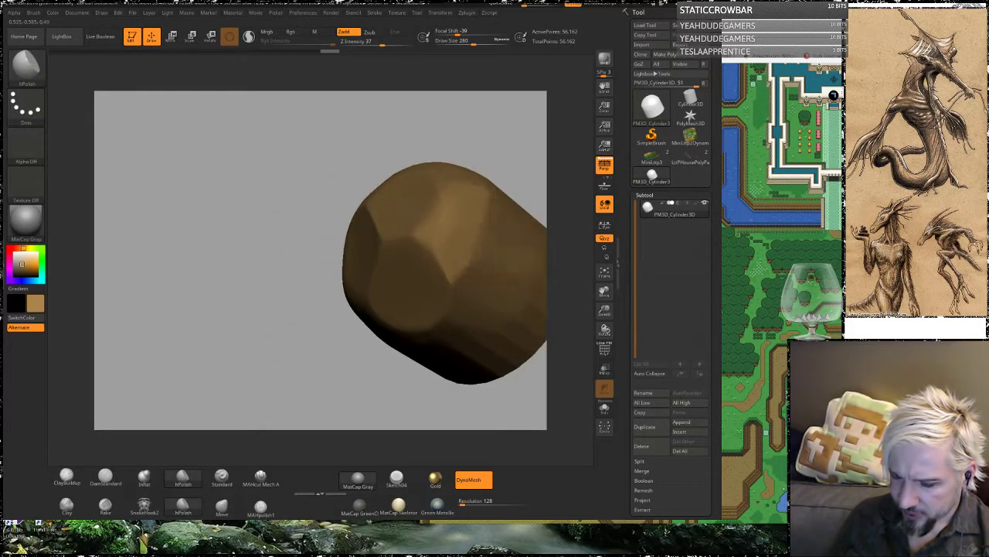
Step: Polish further flat facets around the dome's shoulder so they meet in hard, rock-like ridges
left_click_drag(475, 126, 475, 137)
mouse_move(503, 177)
left_mouse_down("alt")
mouse_move(566, 142)
mouse_move(510, 189)
left_mouse_up("alt")
mouse_move(402, 174)
left_mouse_down()
mouse_move(375, 193)
mouse_move(371, 267)
mouse_move(340, 259)
mouse_move(363, 329)
left_mouse_up()
mouse_move(194, 221)
left_mouse_down("alt")
mouse_move(204, 306)
mouse_move(297, 263)
left_mouse_up("alt")
left_click_drag(336, 210, 360, 287)
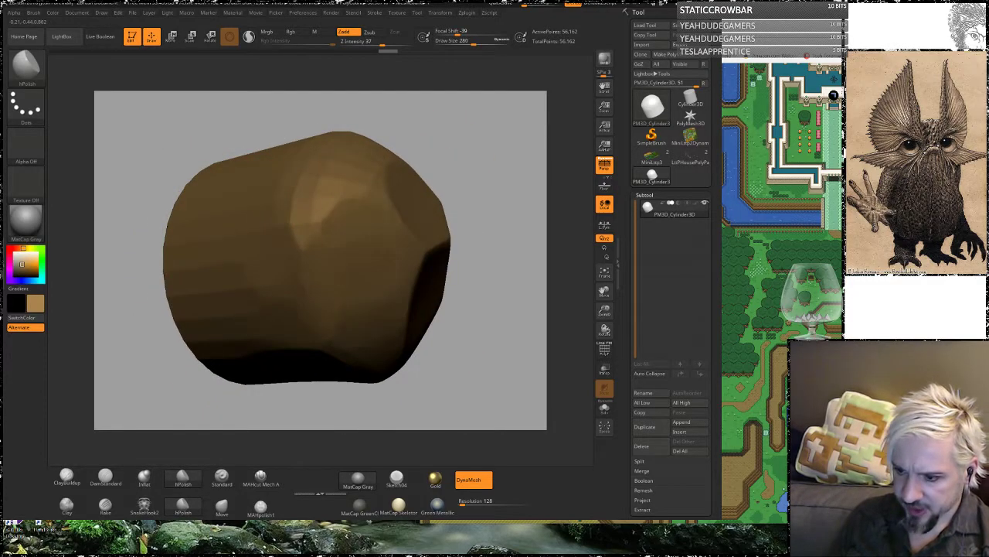
mouse_move(324, 194)
left_mouse_down()
mouse_move(321, 221)
mouse_move(323, 197)
left_mouse_up()
left_click_drag(433, 116, 386, 143)
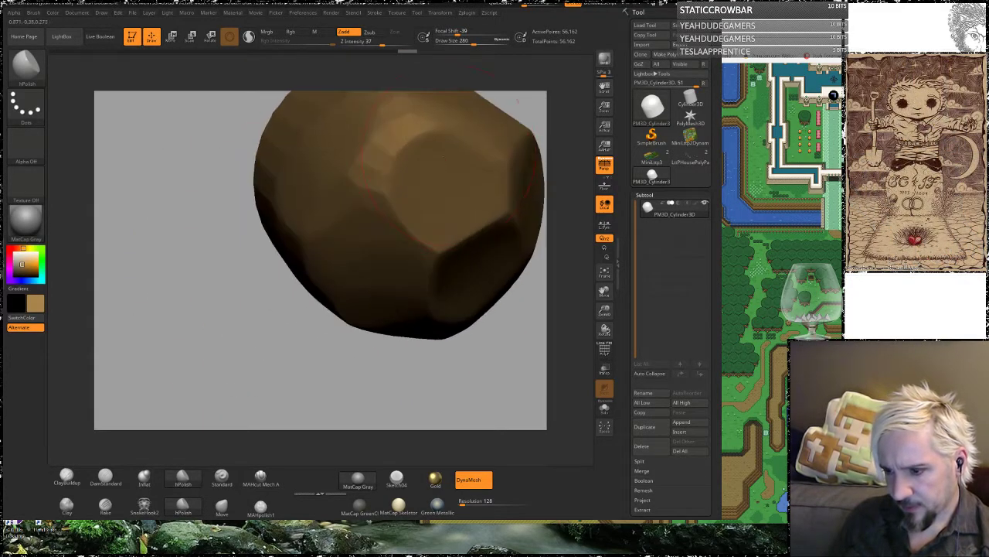
mouse_move(495, 134)
left_mouse_down()
mouse_move(386, 147)
mouse_move(343, 167)
left_mouse_up()
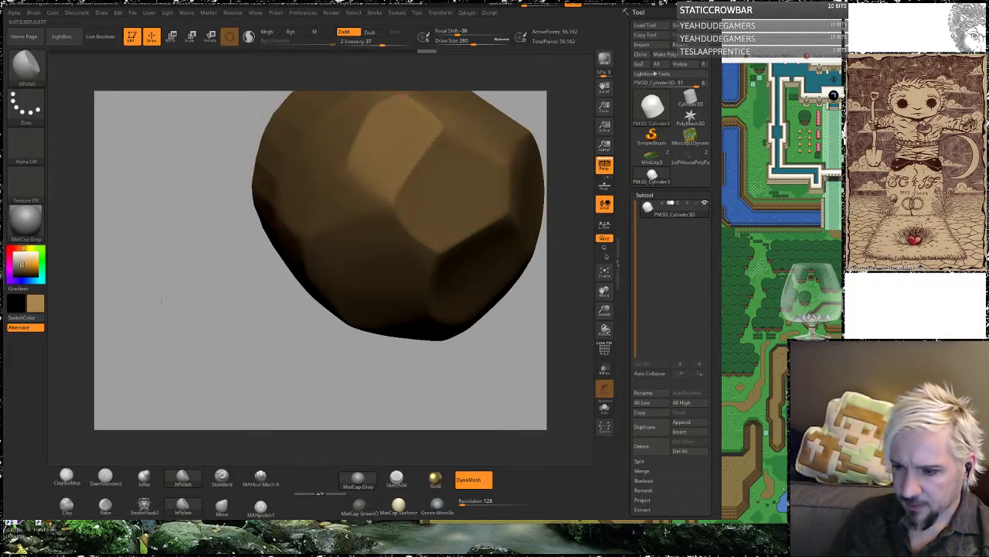
Step: Flatten broad planes into the cylinder's side walls down to the base, working all the way around
left_click_drag(309, 391, 240, 232, "alt")
left_click_drag(466, 181, 451, 415, "alt")
left_click_drag(432, 168, 395, 297)
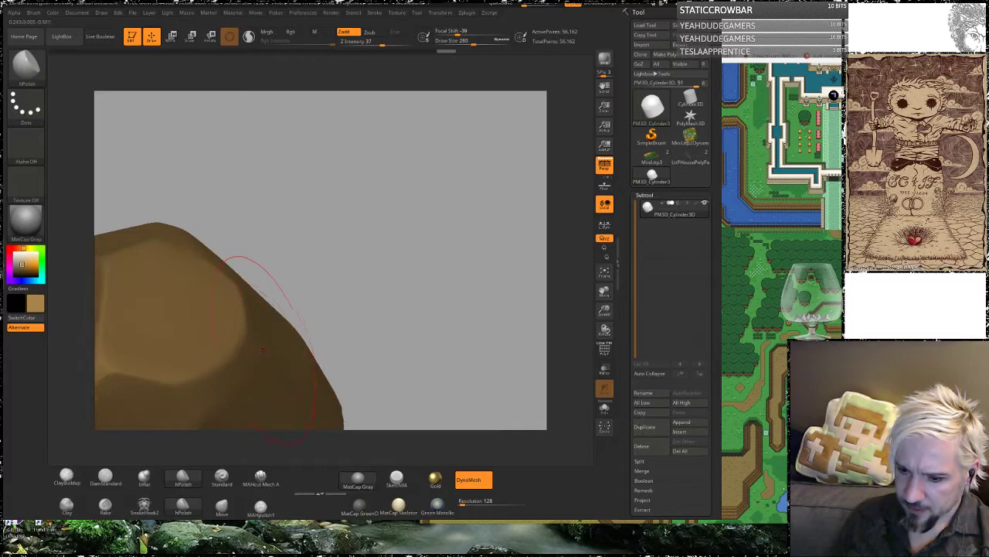
mouse_move(406, 250)
left_mouse_down()
mouse_move(420, 143)
mouse_move(466, 197)
left_mouse_up()
left_click_drag(416, 325, 448, 256)
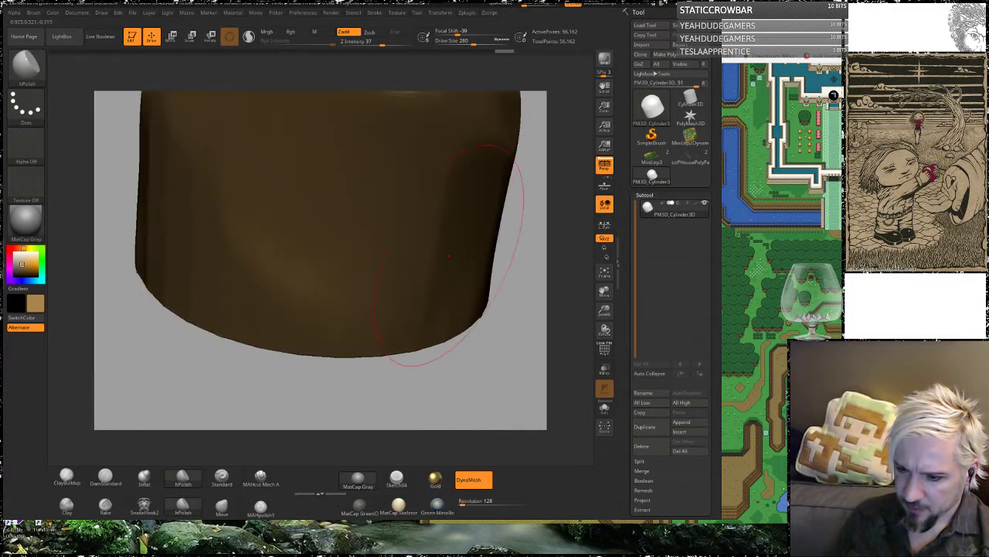
left_click_drag(208, 394, 177, 306)
mouse_move(252, 289)
left_mouse_down()
mouse_move(281, 343)
mouse_move(240, 368)
mouse_move(288, 316)
left_mouse_up()
mouse_move(224, 232)
left_mouse_down()
mouse_move(221, 258)
mouse_move(319, 358)
left_mouse_up()
mouse_move(424, 185)
left_mouse_down()
mouse_move(410, 224)
mouse_move(380, 195)
left_mouse_up()
mouse_move(335, 229)
left_mouse_down()
mouse_move(394, 224)
mouse_move(402, 155)
mouse_move(412, 182)
left_mouse_up()
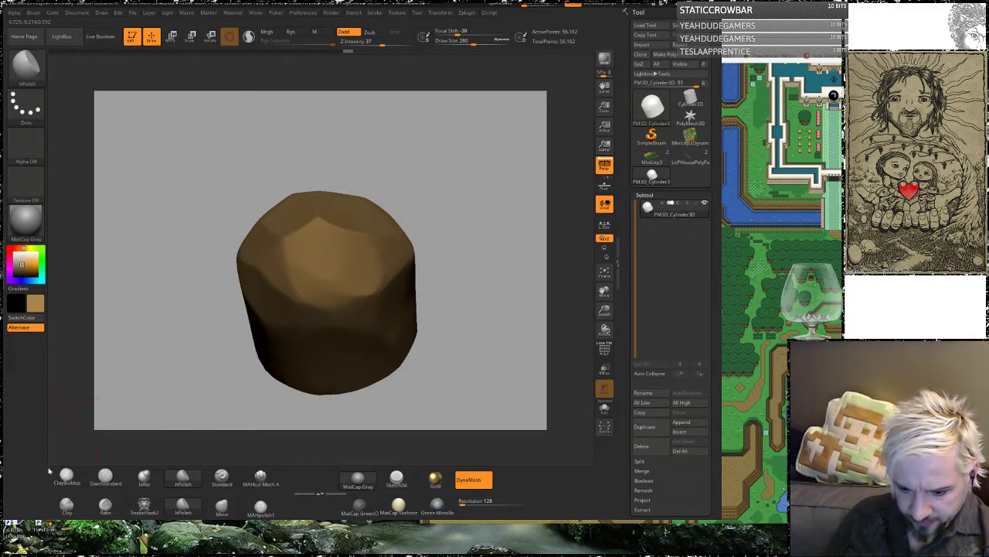
Step: Switch to the Crumple brush and roughen the faceted shape with large folds at draw size 508
left_click(105, 506)
key("b")
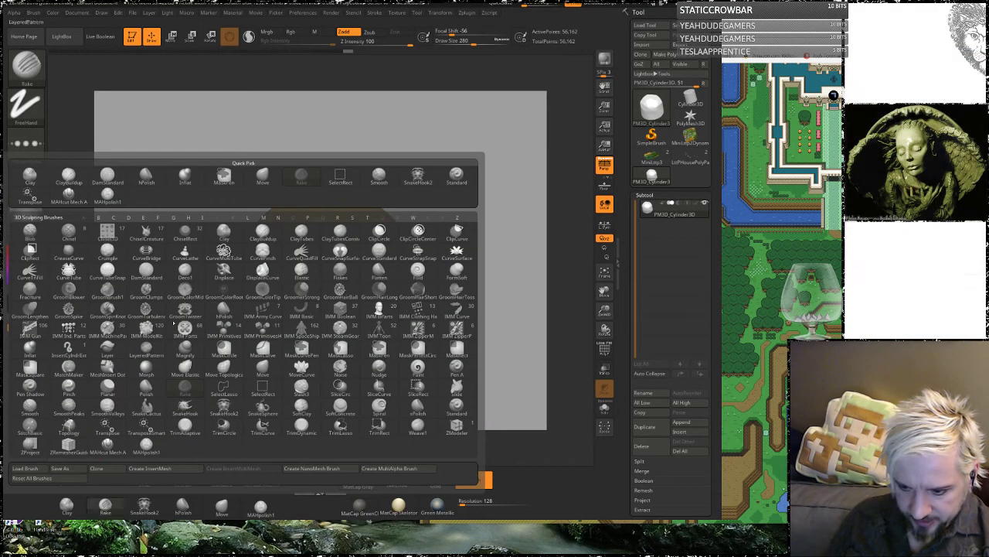
key("c")
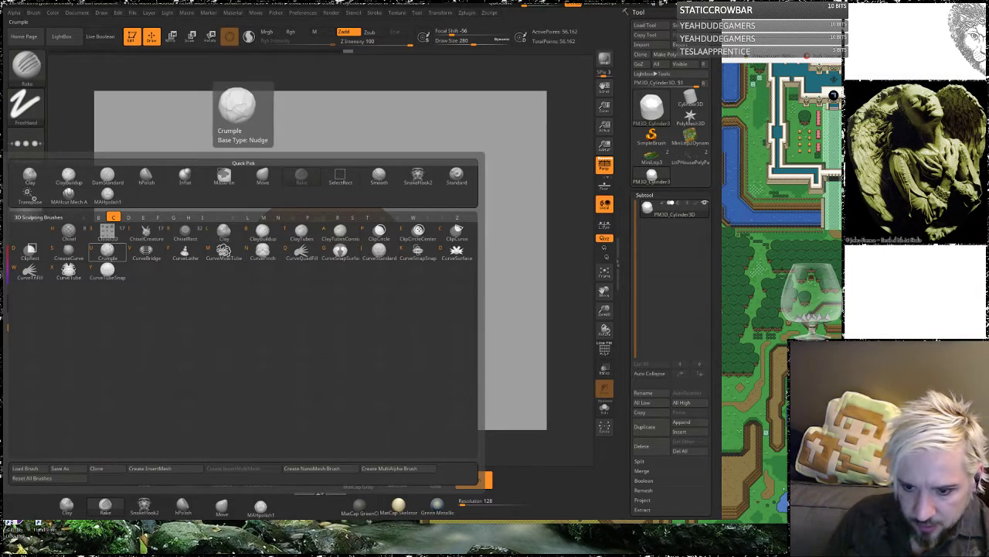
left_click(107, 249)
key("space")
mouse_move(397, 279)
left_mouse_down()
mouse_move(415, 276)
mouse_move(340, 286)
mouse_move(359, 266)
mouse_move(354, 237)
mouse_move(338, 271)
left_mouse_up()
mouse_move(424, 189)
left_mouse_down()
mouse_move(249, 232)
mouse_move(429, 150)
mouse_move(406, 205)
left_mouse_up()
Step: Reduce the Crumple draw size to 274 and add finer creases over the rock's top and sides
key("space")
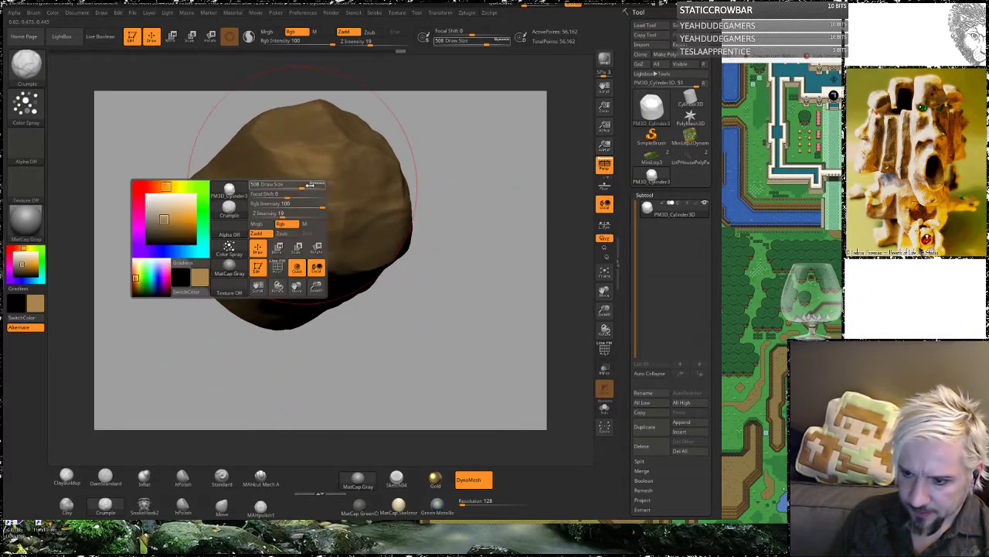
left_click_drag(301, 186, 282, 186)
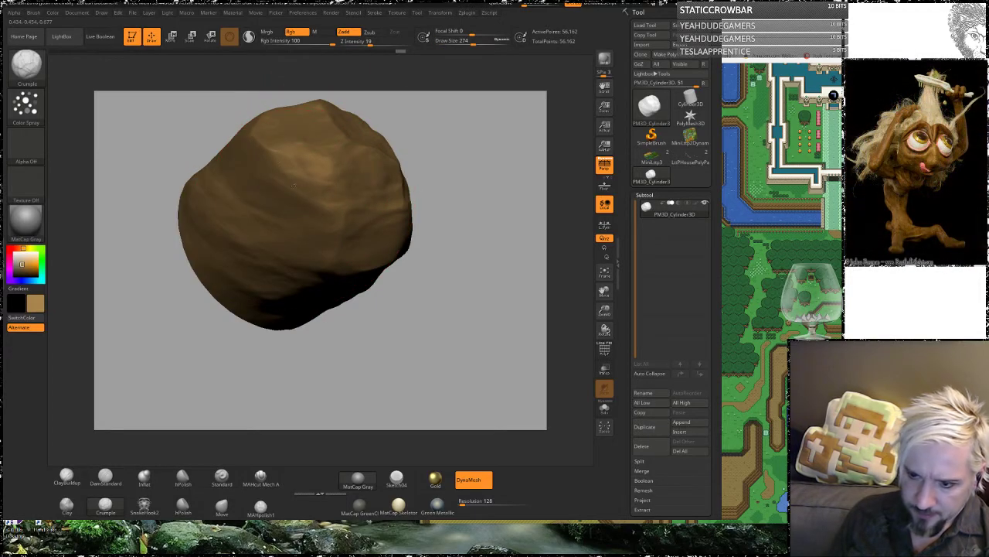
left_click_drag(458, 238, 405, 221)
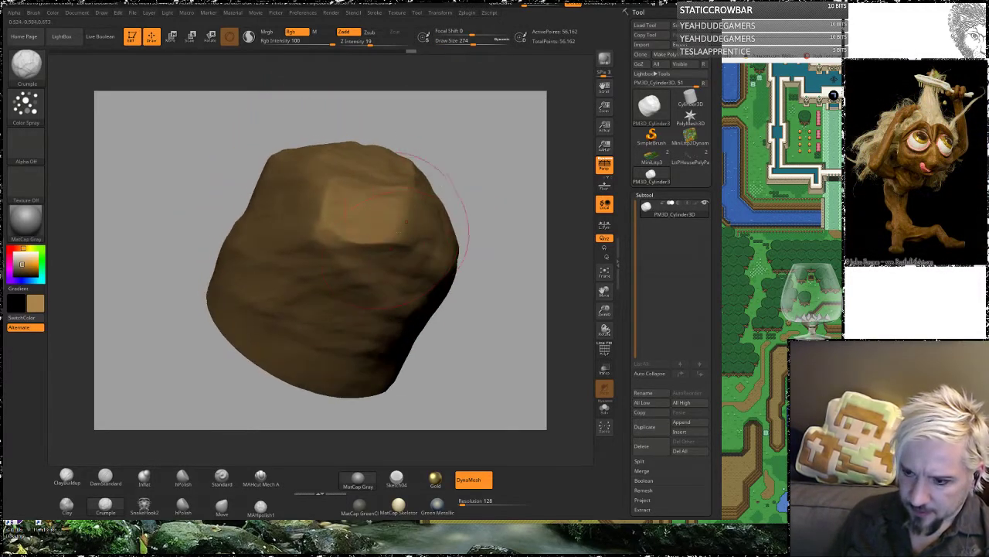
mouse_move(503, 142)
left_mouse_down("alt")
mouse_move(394, 89)
mouse_move(495, 232)
mouse_move(477, 197)
mouse_move(463, 234)
mouse_move(408, 237)
left_mouse_up("alt")
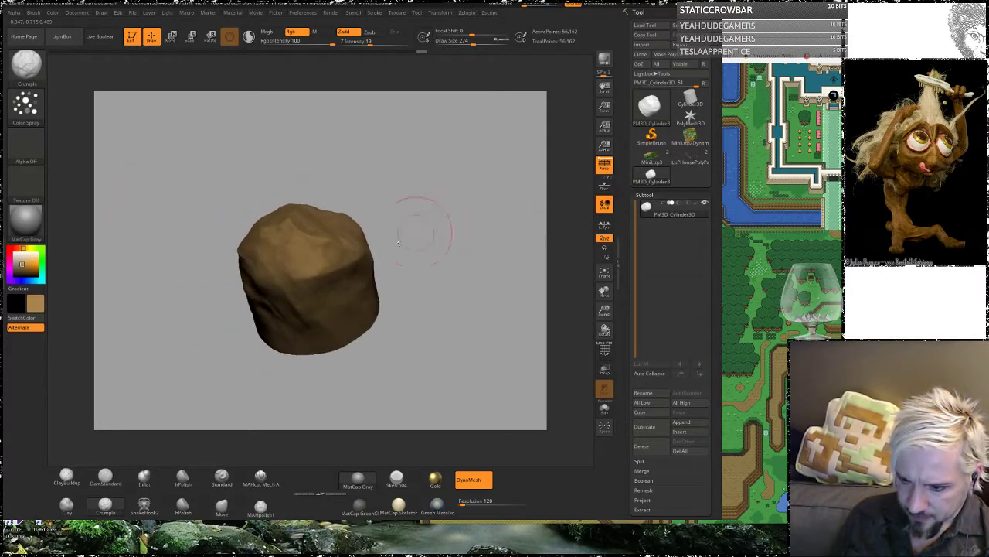
left_click_drag(462, 284, 422, 276)
mouse_move(296, 303)
left_mouse_down()
mouse_move(242, 310)
mouse_move(231, 333)
left_mouse_up()
mouse_move(340, 309)
left_mouse_down()
mouse_move(367, 298)
mouse_move(340, 271)
mouse_move(413, 348)
left_mouse_up()
Step: Show the wireframe to check the mesh density, remesh the rock with DynaMesh, and hide the wireframe again
left_click(607, 350)
mouse_move(397, 216)
left_mouse_down()
mouse_move(466, 233)
mouse_move(262, 248)
left_mouse_up()
left_click_drag(430, 296, 433, 267)
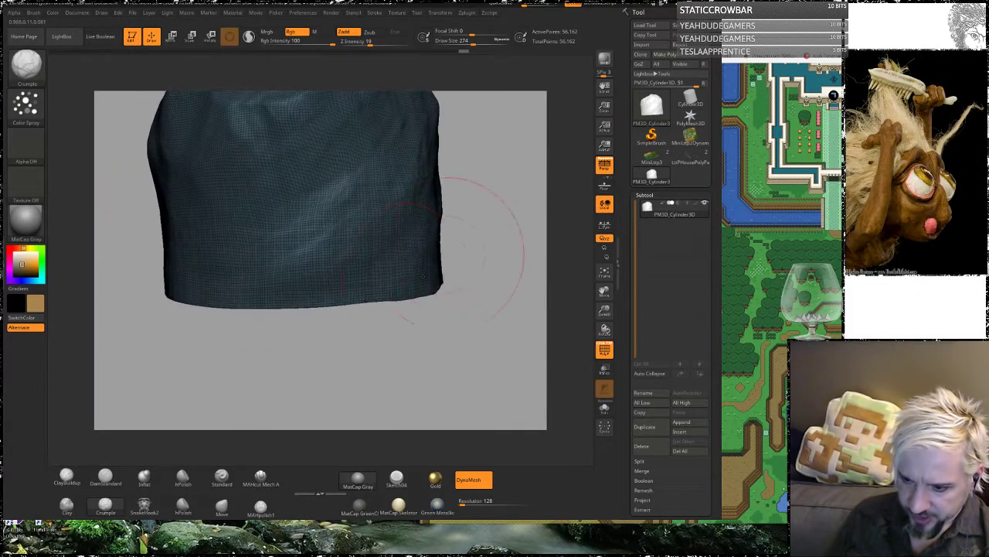
mouse_move(232, 342)
left_mouse_down()
mouse_move(263, 360)
mouse_move(361, 294)
mouse_move(402, 350)
left_mouse_up()
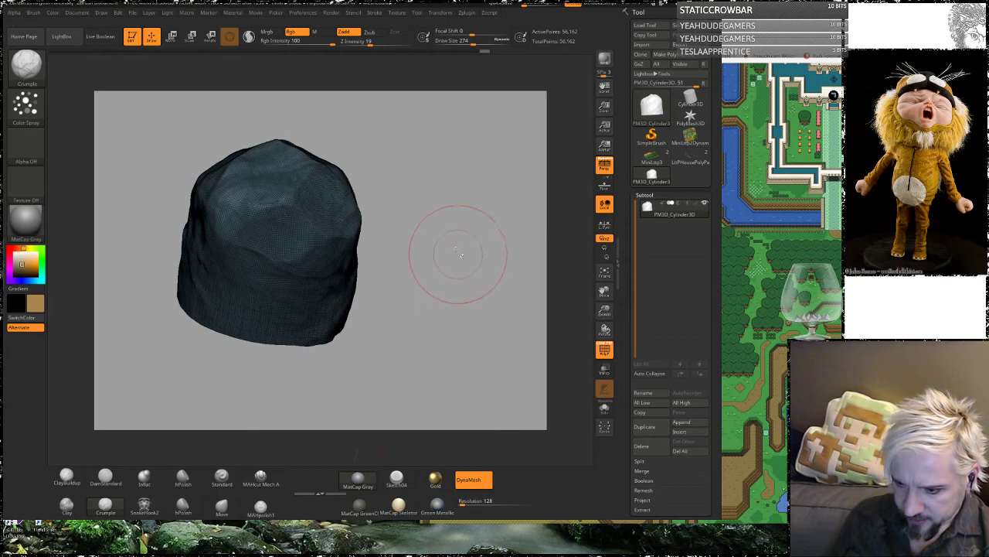
left_click_drag(453, 250, 450, 332)
mouse_move(448, 287)
left_mouse_down()
mouse_move(442, 270)
mouse_move(476, 270)
mouse_move(459, 314)
mouse_move(490, 353)
mouse_move(472, 296)
mouse_move(473, 314)
mouse_move(470, 303)
mouse_move(463, 309)
left_mouse_up()
left_click(606, 353)
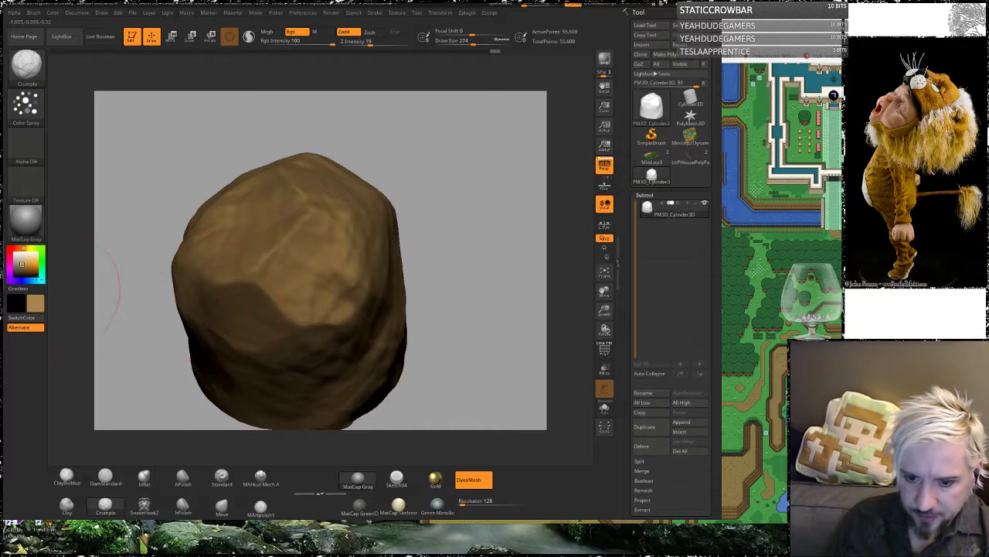
Step: Pick a medium brown and paint the rock's top using the Standard brush with Rgb on and Zadd off
left_click(23, 261)
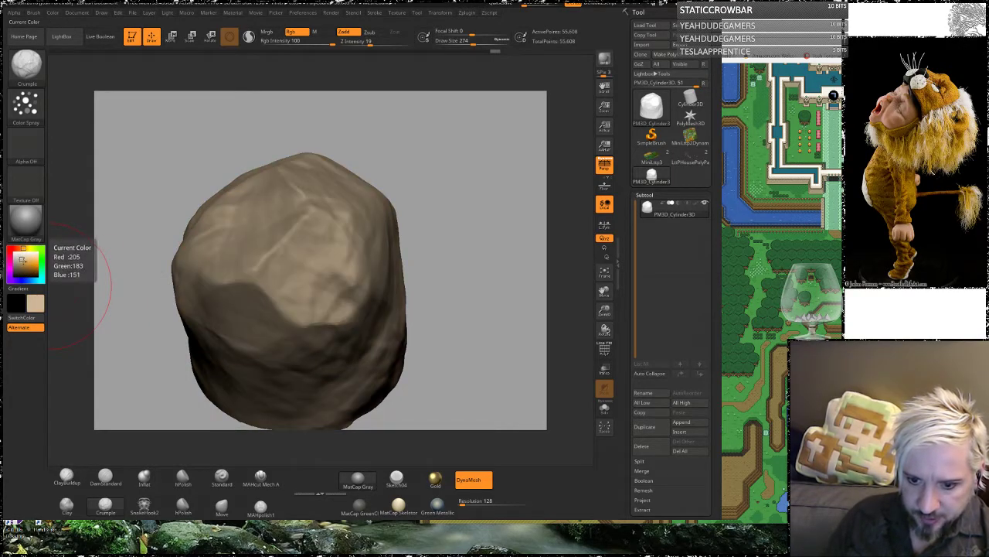
left_click(24, 269)
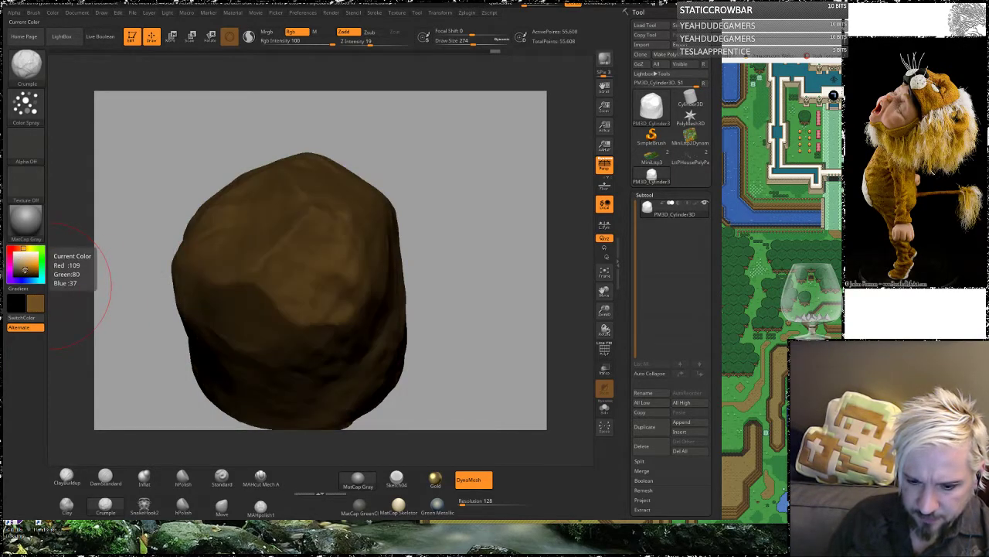
left_click(25, 267)
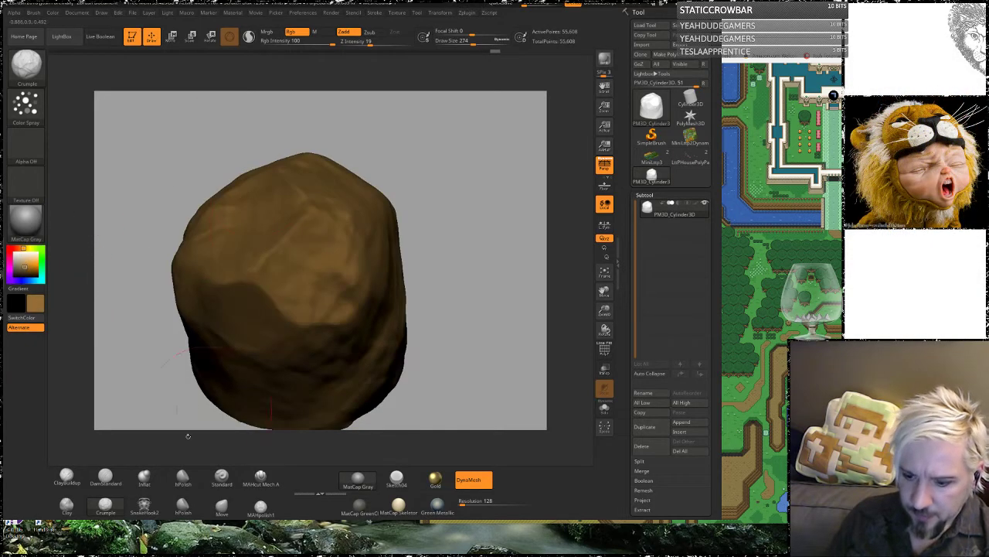
left_click(222, 477)
mouse_move(311, 273)
left_mouse_down()
mouse_move(303, 282)
mouse_move(258, 259)
mouse_move(309, 231)
left_mouse_up()
left_click_drag(472, 264, 466, 174, "alt")
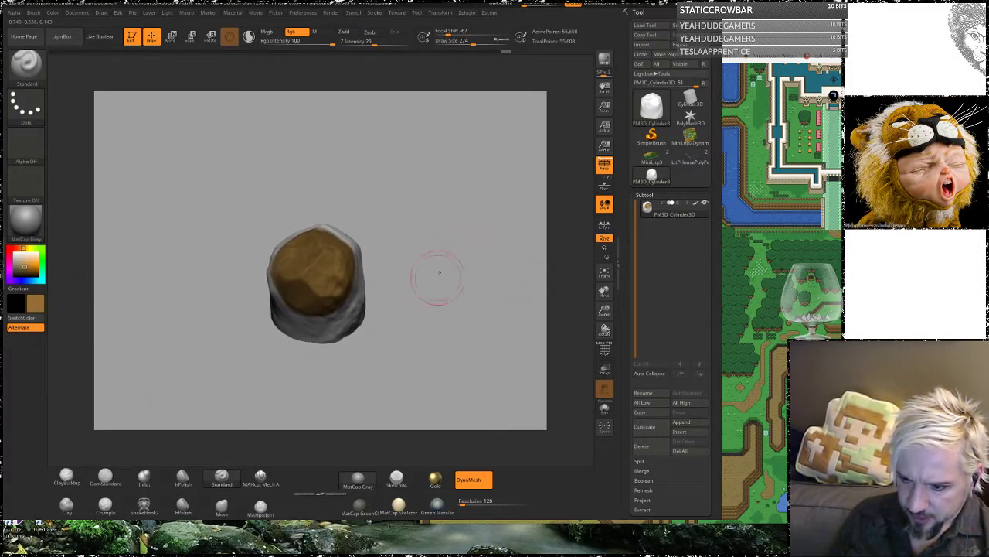
Step: Raise the draw size to 525 and cover the rest of the rock with the brown base colour
left_click_drag(439, 276, 421, 232)
key("space")
mouse_move(311, 311)
left_mouse_down()
mouse_move(336, 308)
mouse_move(309, 313)
left_mouse_up()
left_click_drag(493, 251, 431, 253)
right_click_drag(430, 252, 424, 293)
right_click_drag(482, 212, 423, 339)
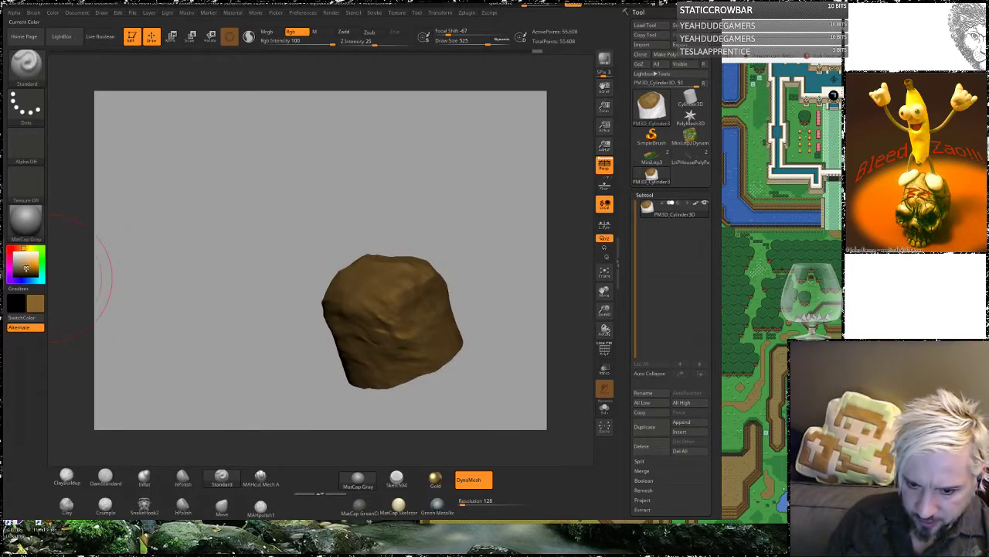
Step: Paint a darker brown around the rock's lower sides and base, reducing the draw size to 192
key("space")
left_click_drag(404, 377, 435, 367)
right_click_drag(485, 235, 334, 266)
key("space")
left_click_drag(331, 266, 303, 264)
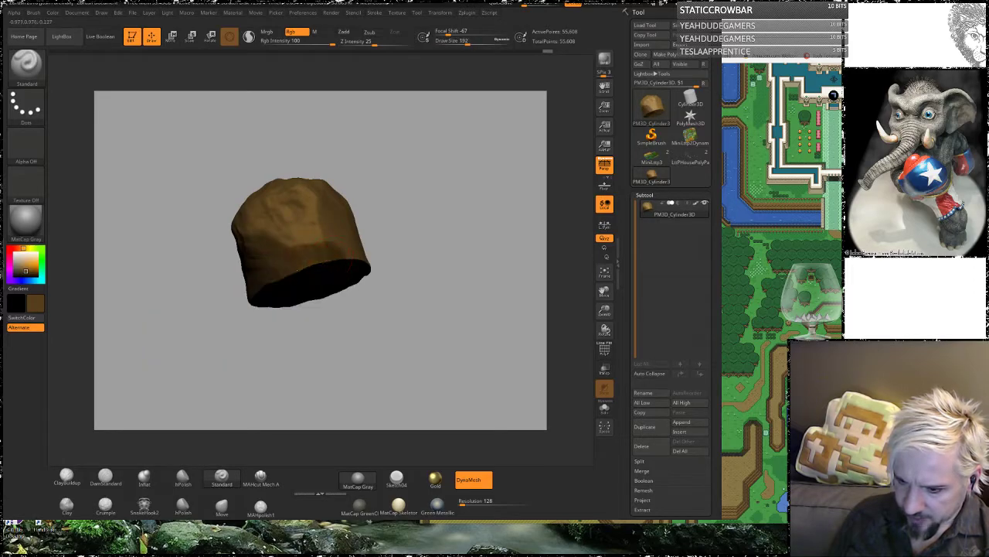
right_click_drag(452, 226, 350, 271)
mouse_move(472, 256)
right_mouse_down()
mouse_move(309, 282)
mouse_move(359, 228)
mouse_move(309, 278)
mouse_move(332, 242)
mouse_move(355, 255)
mouse_move(390, 253)
mouse_move(431, 287)
mouse_move(406, 263)
mouse_move(409, 309)
mouse_move(440, 324)
mouse_move(455, 278)
mouse_move(440, 298)
mouse_move(433, 263)
mouse_move(432, 300)
right_mouse_up()
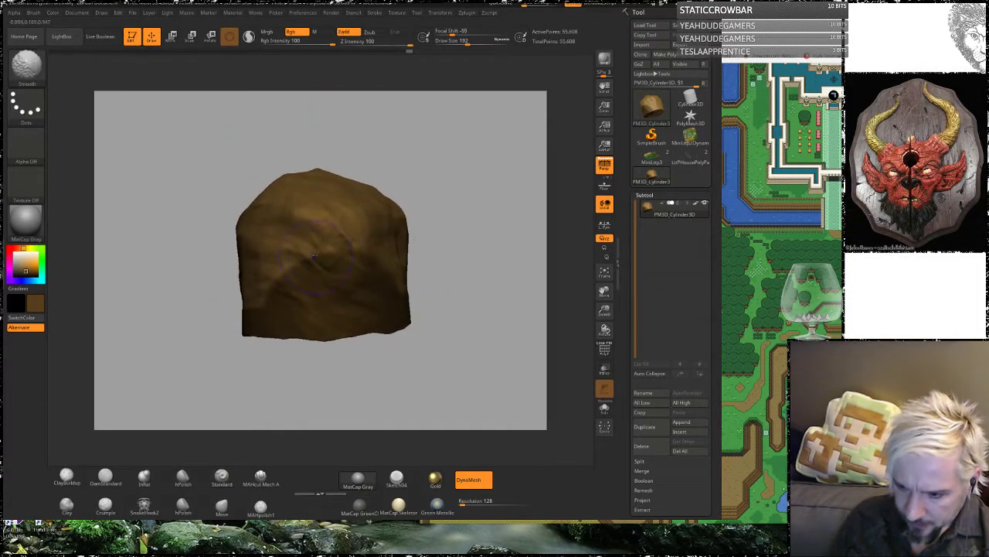
Step: Turn off Zadd for the Smooth brush and blend the dark base colour into the lighter brown
left_click(353, 30, "shift")
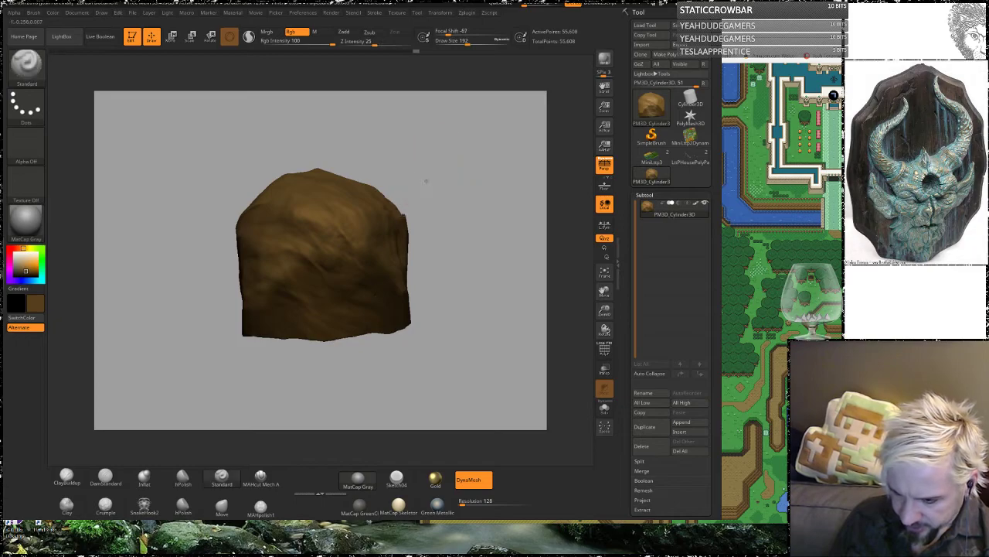
left_click_drag(437, 263, 365, 320)
left_click_drag(350, 196, 519, 225)
left_click_drag(343, 242, 603, 256, "alt")
left_click_drag(431, 238, 440, 236, "alt")
left_click_drag(274, 283, 216, 248, "alt")
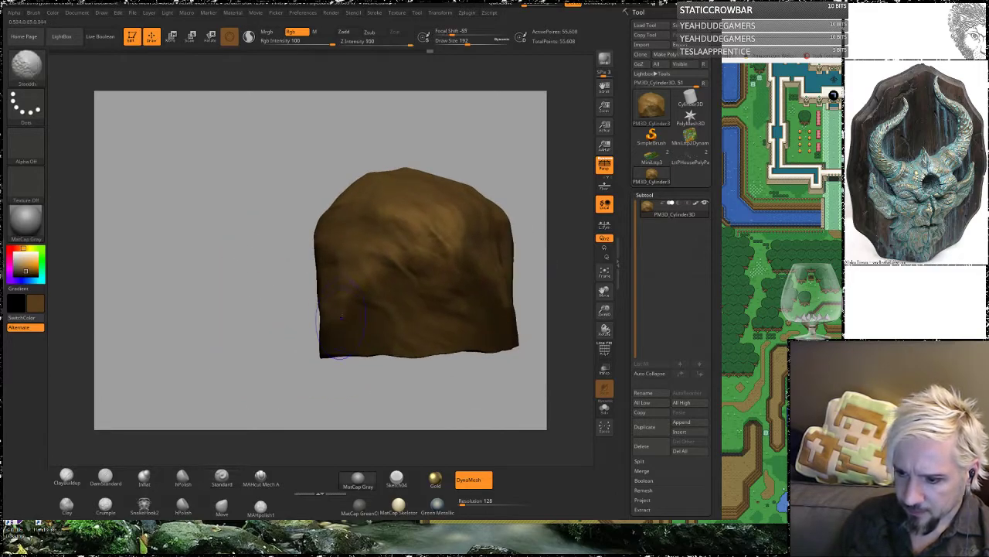
left_click_drag(268, 311, 162, 236, "alt")
Step: Continue blending the two browns around the rock's remaining sides and lower edge
left_click_drag(467, 209, 402, 224)
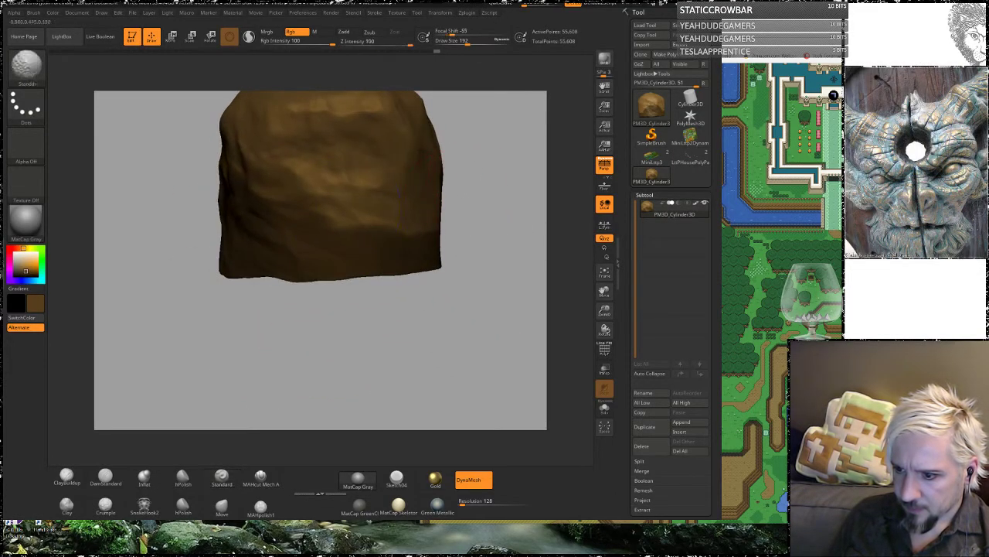
left_click_drag(409, 310, 344, 354, "alt")
left_click_drag(348, 355, 435, 351)
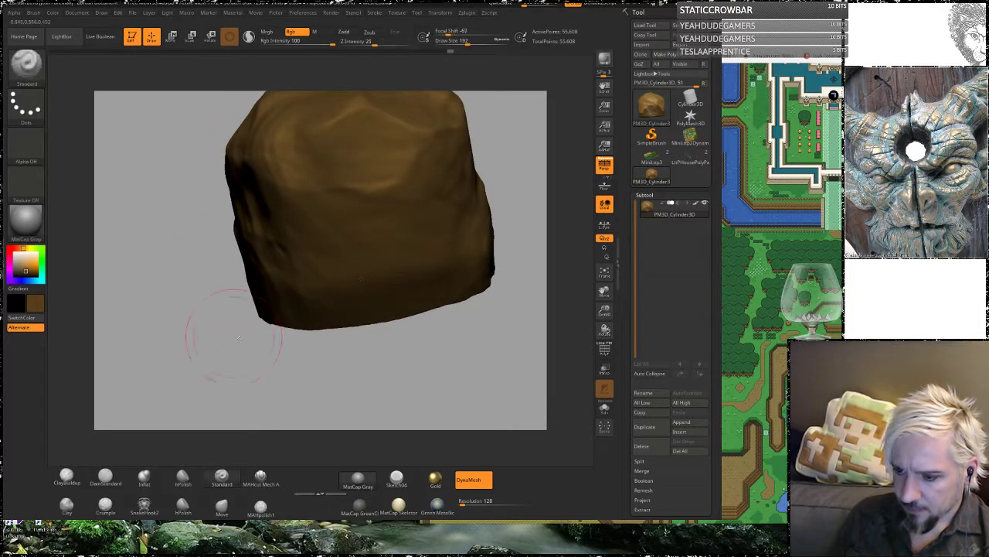
left_click_drag(232, 332, 215, 286, "alt")
mouse_move(249, 163)
left_mouse_down("alt")
mouse_move(211, 251)
mouse_move(248, 113)
left_mouse_up("alt")
left_click_drag(171, 228, 176, 301, "alt")
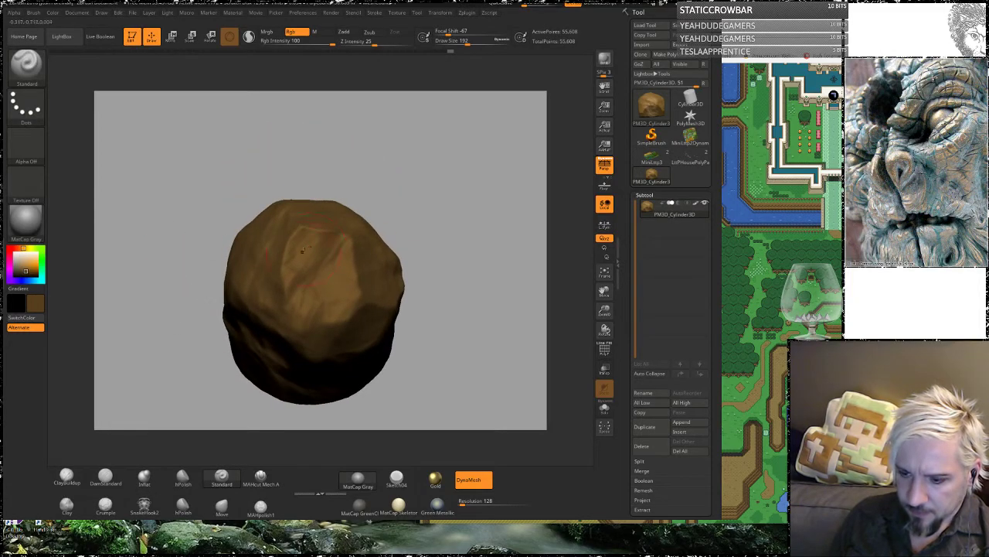
Step: Set the draw size to 93 and paint light tan highlights along the ridges on the rock's top
key("space")
left_click_drag(313, 271, 302, 271)
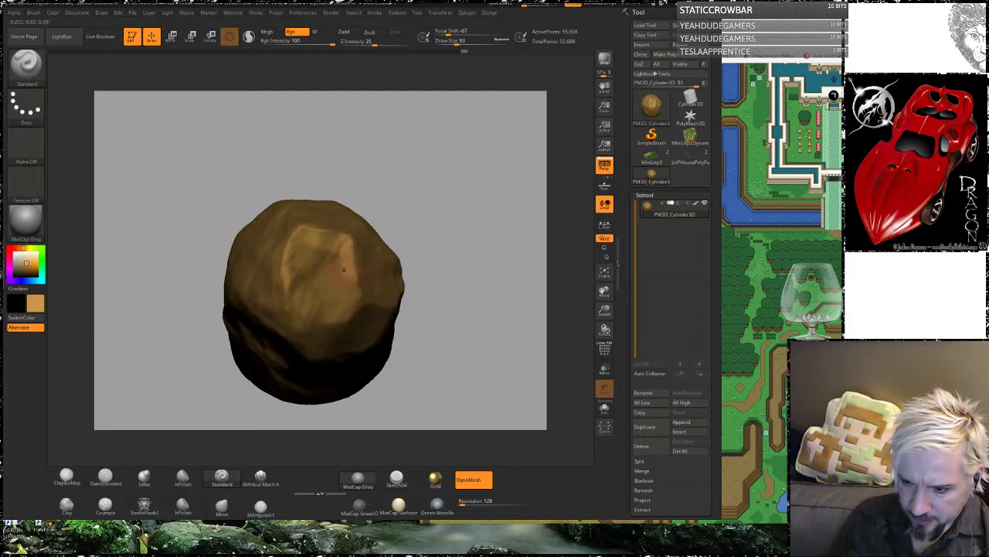
Step: Set the Standard brush's focal shift to 21
key("space")
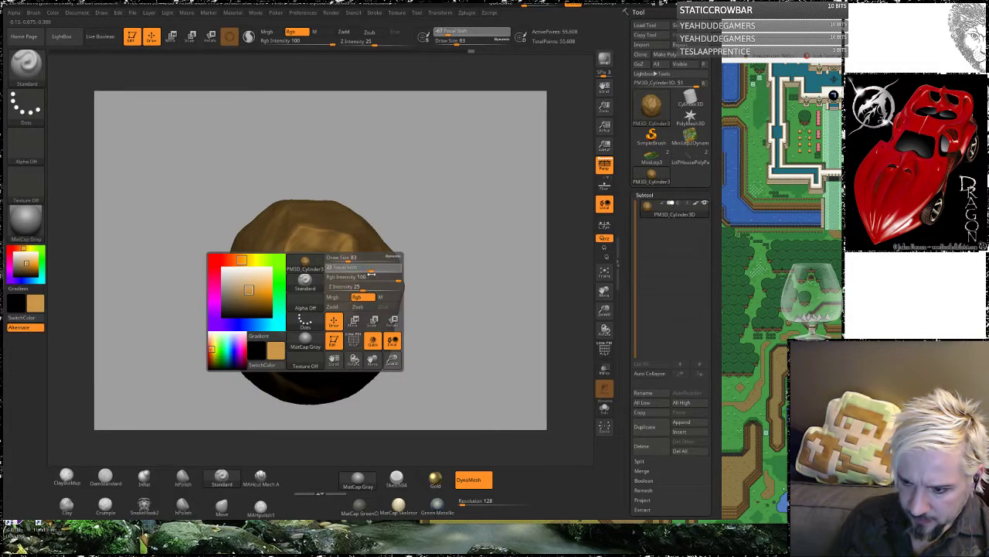
left_click_drag(371, 274, 366, 274)
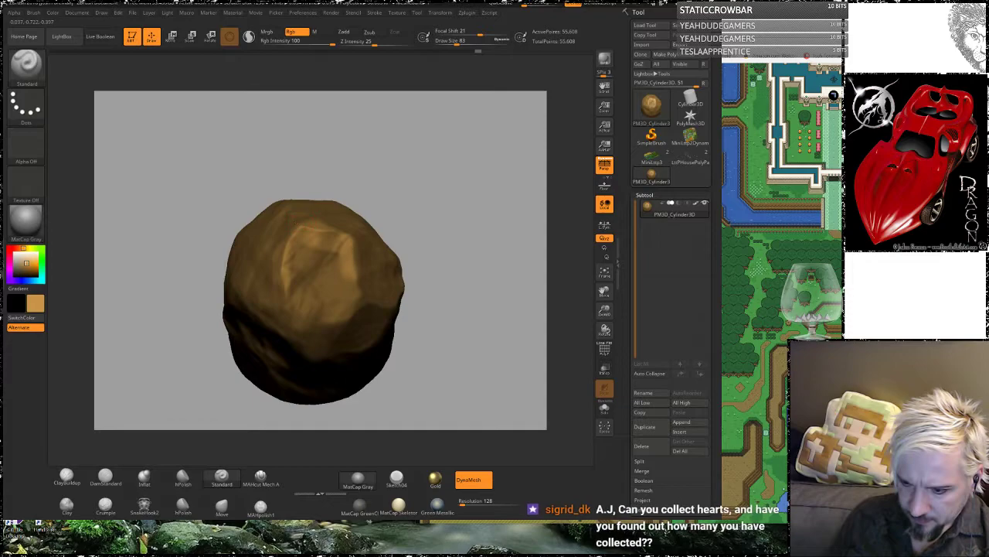
mouse_move(408, 192)
left_mouse_down()
mouse_move(414, 209)
mouse_move(400, 204)
left_mouse_up()
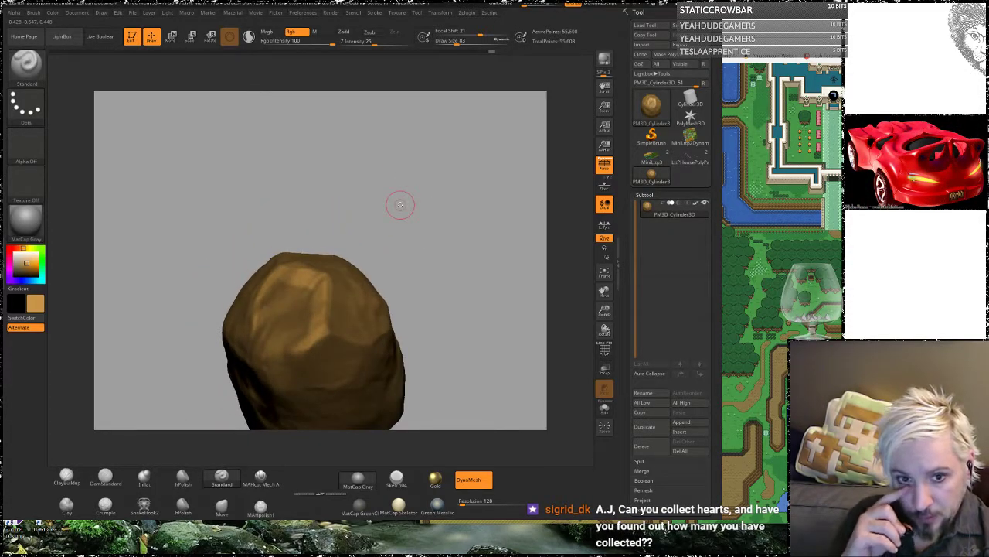
Step: Brush over the ridges and facets around the boulder's crown with the Standard brush in Rgb mode at draw size 83
left_click_drag(367, 181, 434, 236)
mouse_move(266, 236)
left_mouse_down()
mouse_move(320, 252)
mouse_move(360, 246)
left_mouse_up()
mouse_move(459, 145)
left_mouse_down()
mouse_move(356, 230)
mouse_move(303, 203)
mouse_move(350, 145)
left_mouse_up()
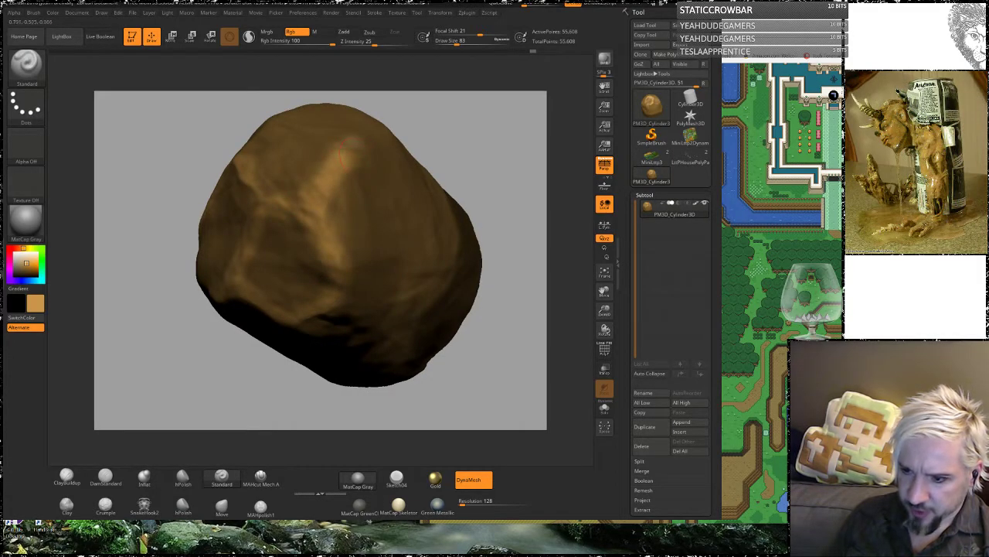
left_click_drag(485, 164, 295, 268)
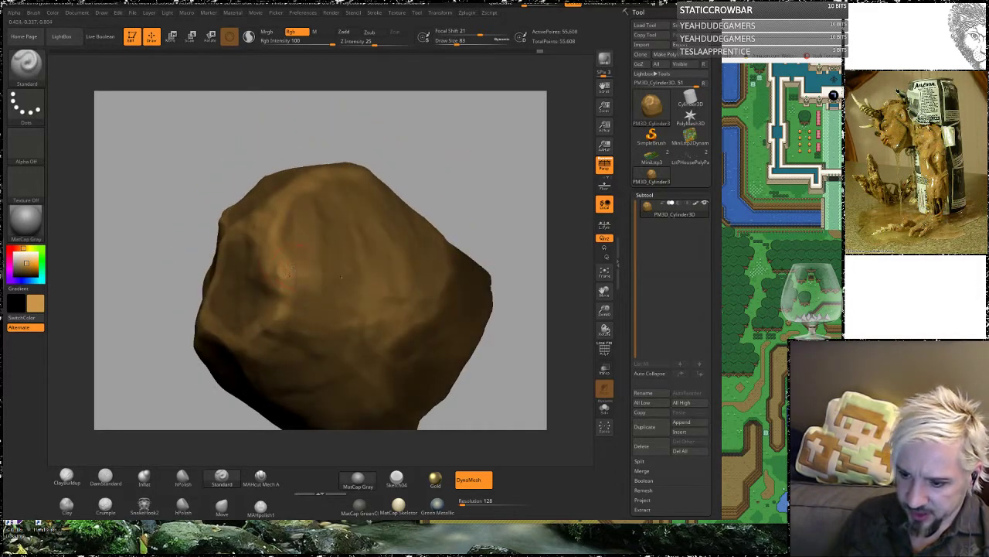
left_click_drag(464, 202, 447, 133)
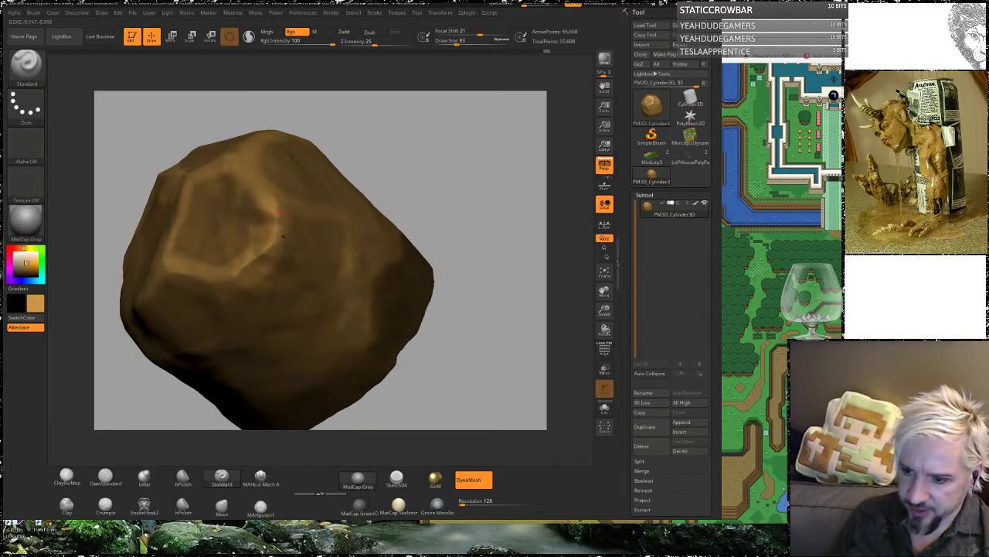
left_click_drag(228, 332, 235, 272)
left_click_drag(408, 183, 606, 162)
mouse_move(358, 289)
left_mouse_down()
mouse_move(331, 292)
mouse_move(318, 238)
left_mouse_up()
mouse_move(188, 192)
left_mouse_down()
mouse_move(249, 195)
mouse_move(221, 196)
left_mouse_up()
left_click_drag(263, 250, 233, 270)
left_click_drag(437, 180, 456, 256, "alt")
left_click_drag(456, 257, 442, 338)
left_click_drag(295, 219, 249, 179)
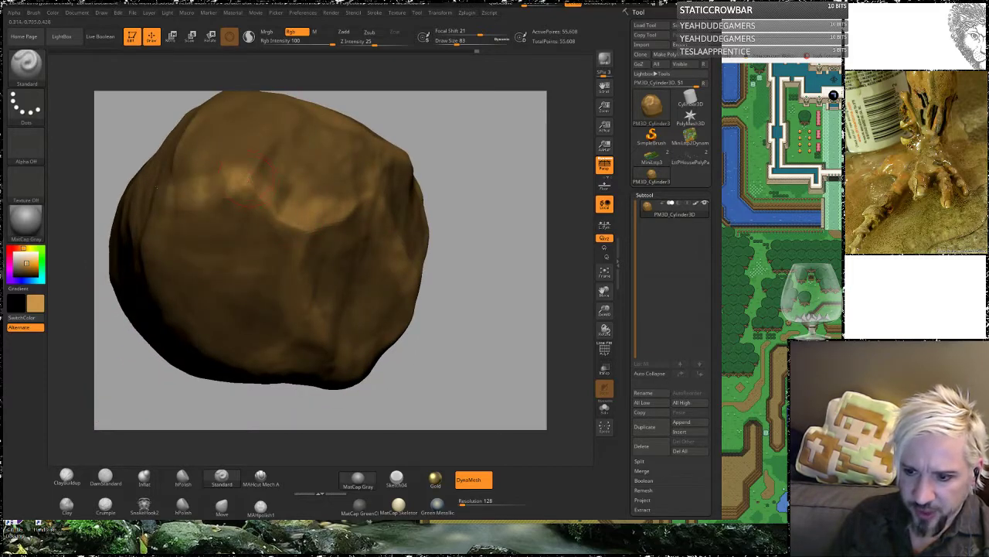
Step: Continue the Standard brush strokes around the boulder's other sides, covering the facet edges and the faces between them
mouse_move(461, 142)
left_mouse_down()
mouse_move(212, 210)
mouse_move(202, 280)
left_mouse_up()
mouse_move(470, 235)
left_mouse_down("alt")
mouse_move(463, 221)
mouse_move(468, 247)
mouse_move(430, 186)
mouse_move(451, 177)
mouse_move(448, 214)
mouse_move(459, 224)
mouse_move(330, 282)
left_mouse_up("alt")
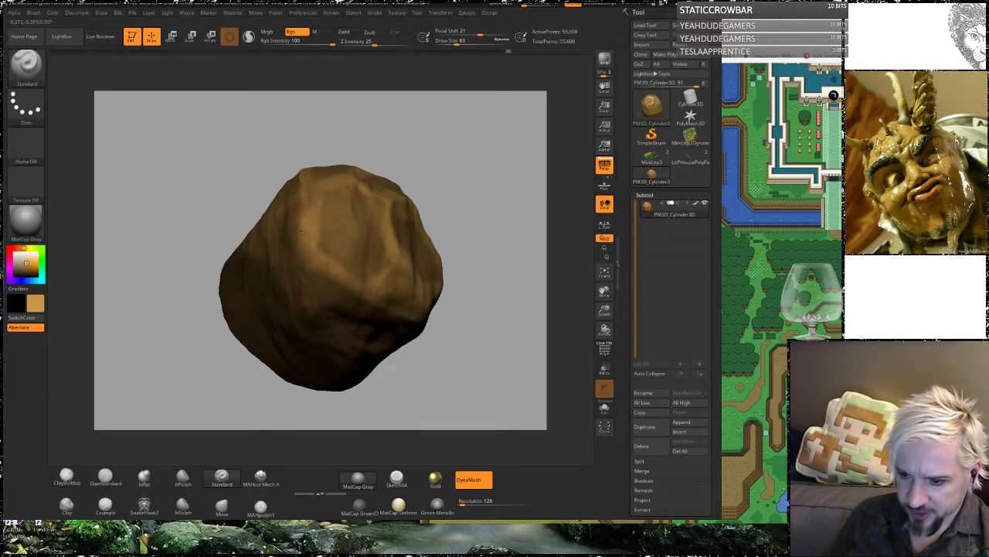
left_click_drag(467, 177, 283, 258)
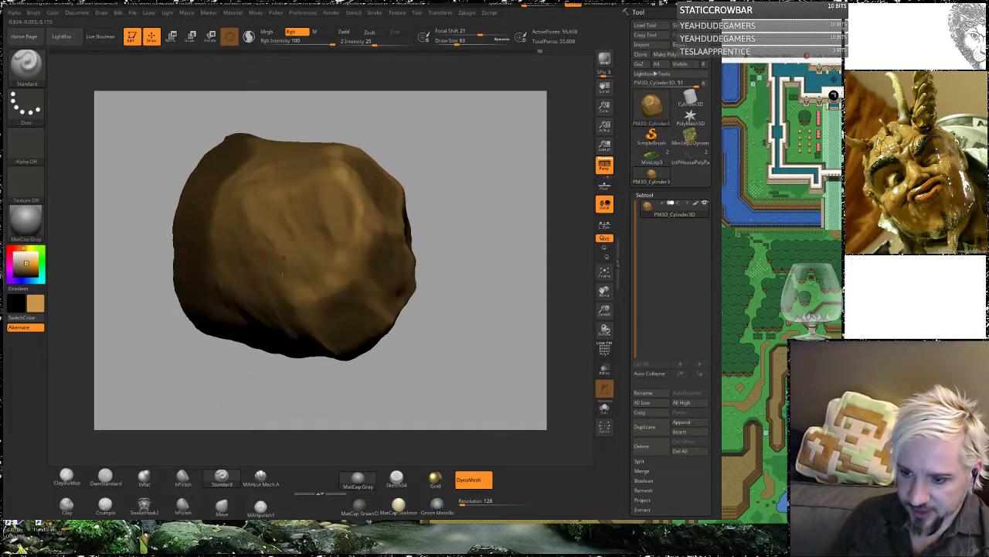
left_click_drag(464, 206, 333, 215)
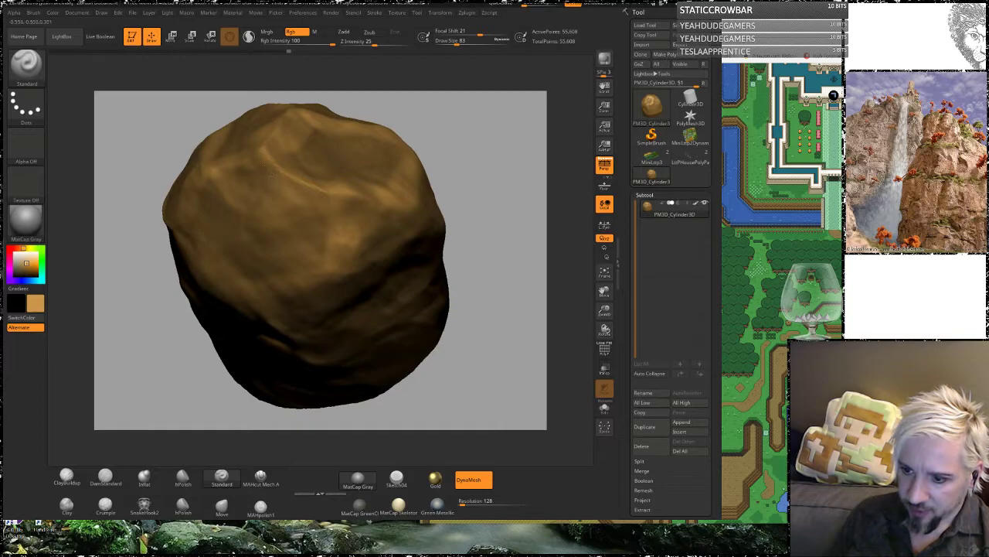
left_click_drag(456, 131, 444, 163)
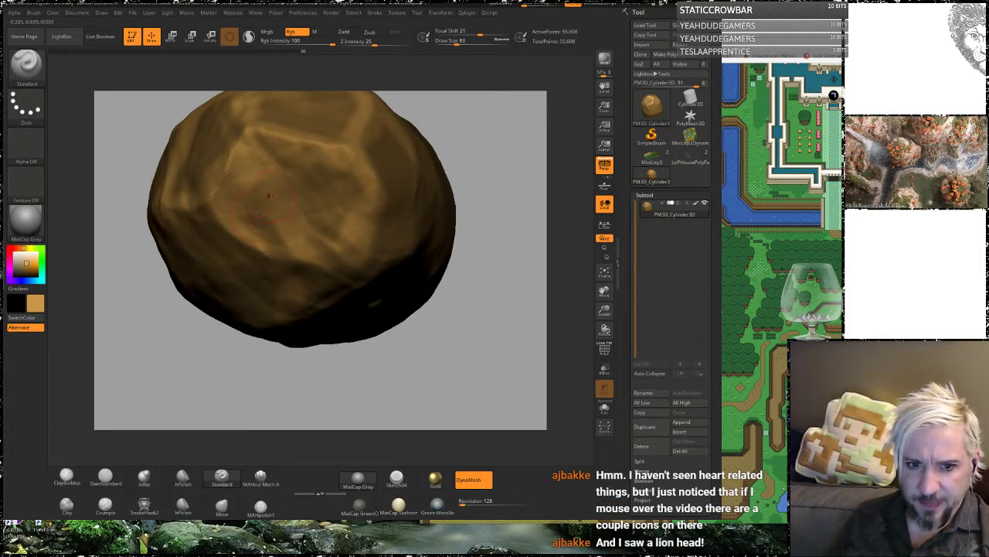
mouse_move(481, 133)
left_mouse_down()
mouse_move(483, 145)
mouse_move(422, 229)
mouse_move(441, 221)
mouse_move(419, 210)
mouse_move(447, 243)
mouse_move(464, 194)
mouse_move(408, 207)
left_mouse_up()
mouse_move(290, 229)
left_mouse_down()
mouse_move(301, 297)
mouse_move(334, 351)
left_mouse_up()
left_click_drag(471, 207, 355, 186)
left_click_drag(309, 275, 335, 312)
left_click_drag(450, 364, 313, 221)
left_click_drag(271, 257, 238, 287)
left_click_drag(461, 229, 419, 164, "alt")
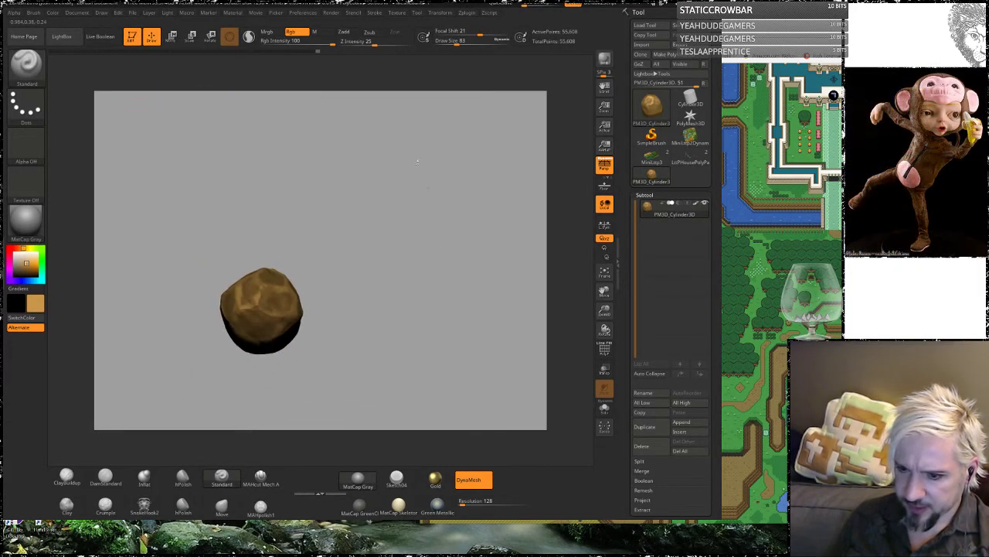
Step: Switch to the hPolish brush and set its draw size to 245
mouse_move(369, 268)
left_mouse_down("alt")
mouse_move(428, 201)
mouse_move(391, 215)
mouse_move(417, 206)
mouse_move(414, 174)
mouse_move(433, 224)
left_mouse_up("alt")
mouse_move(454, 135)
left_mouse_down("alt")
mouse_move(448, 185)
mouse_move(425, 213)
left_mouse_up("alt")
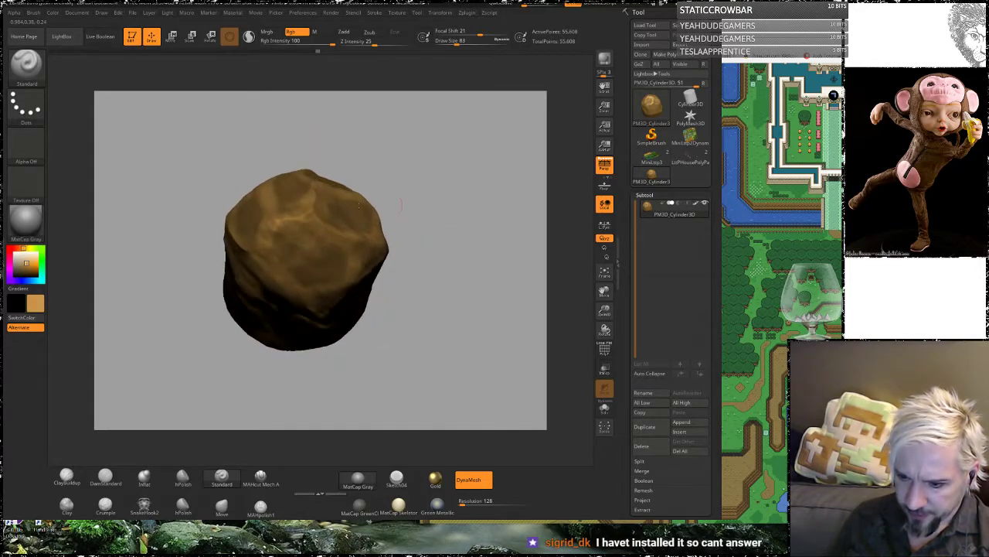
mouse_move(407, 172)
left_mouse_down()
mouse_move(421, 174)
mouse_move(427, 158)
mouse_move(400, 164)
left_mouse_up()
left_click(180, 478)
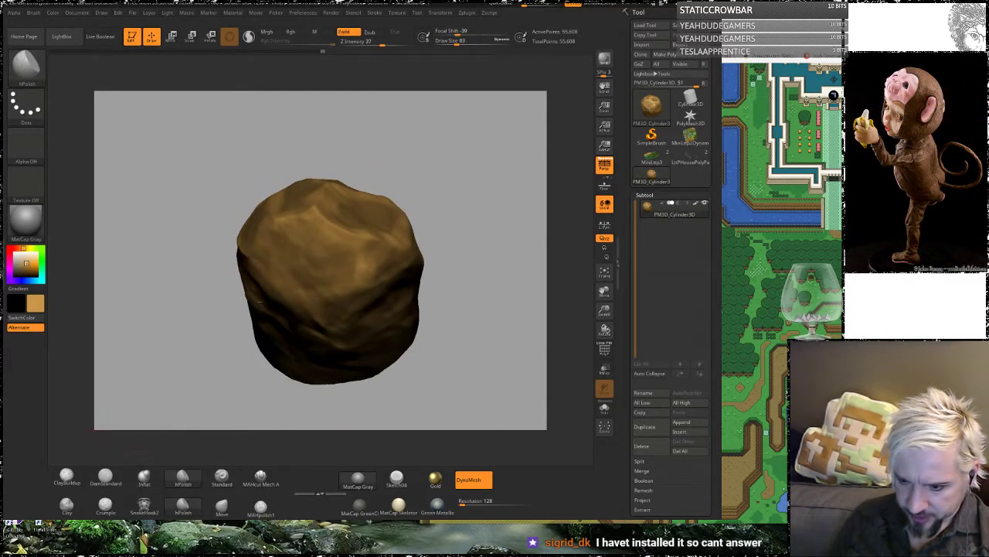
key("space")
left_click_drag(309, 285, 323, 287)
Step: Flatten the bumpy areas around the boulder's crown and upper sides into planar facets with hPolish
left_click_drag(464, 158, 449, 247)
left_click_drag(368, 212, 388, 230)
mouse_move(472, 127)
left_mouse_down()
mouse_move(457, 188)
mouse_move(281, 220)
left_mouse_up()
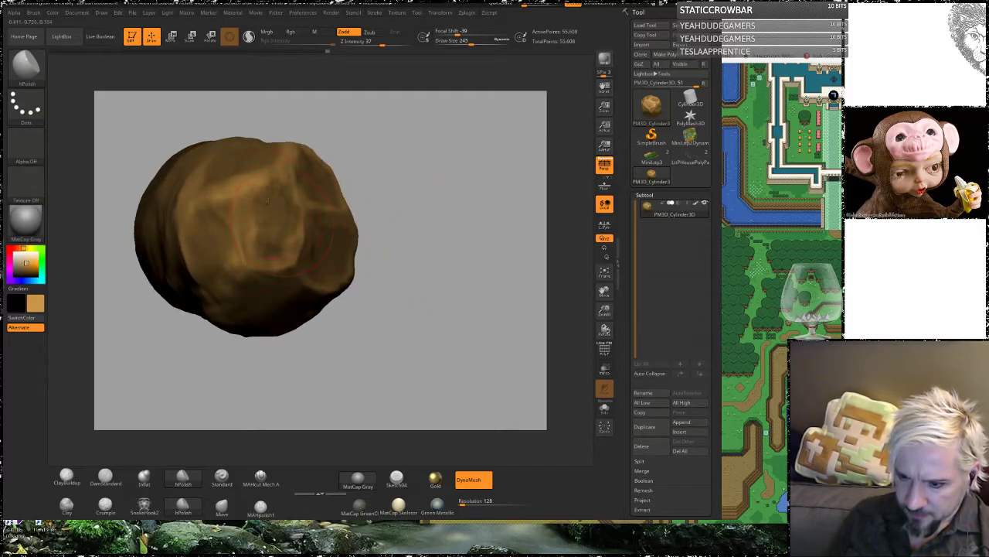
mouse_move(434, 193)
left_mouse_down()
mouse_move(409, 151)
mouse_move(421, 214)
mouse_move(279, 235)
left_mouse_up()
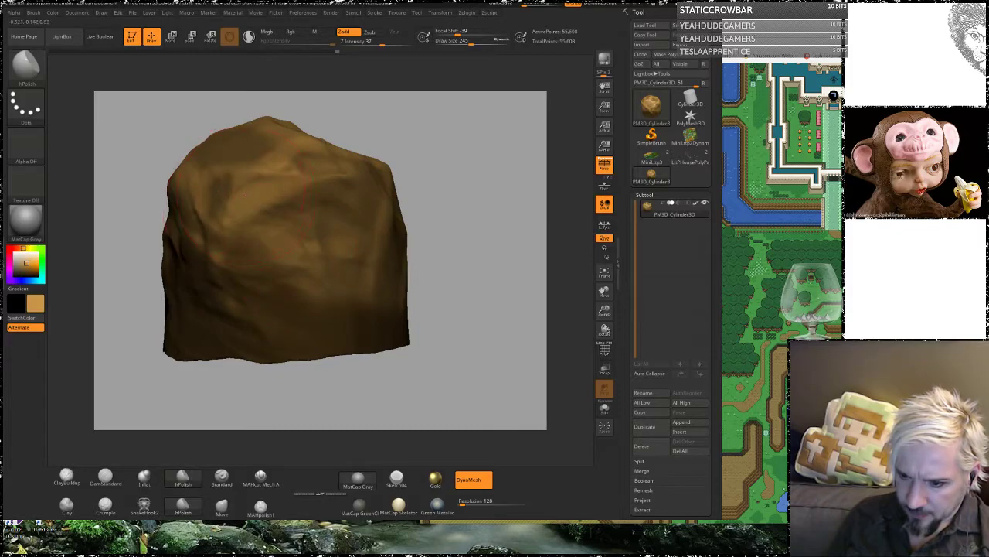
mouse_move(464, 172)
left_mouse_down()
mouse_move(446, 208)
mouse_move(302, 240)
left_mouse_up()
left_click_drag(356, 224, 329, 228)
mouse_move(476, 143)
left_mouse_down()
mouse_move(410, 116)
mouse_move(471, 171)
mouse_move(456, 137)
left_mouse_up()
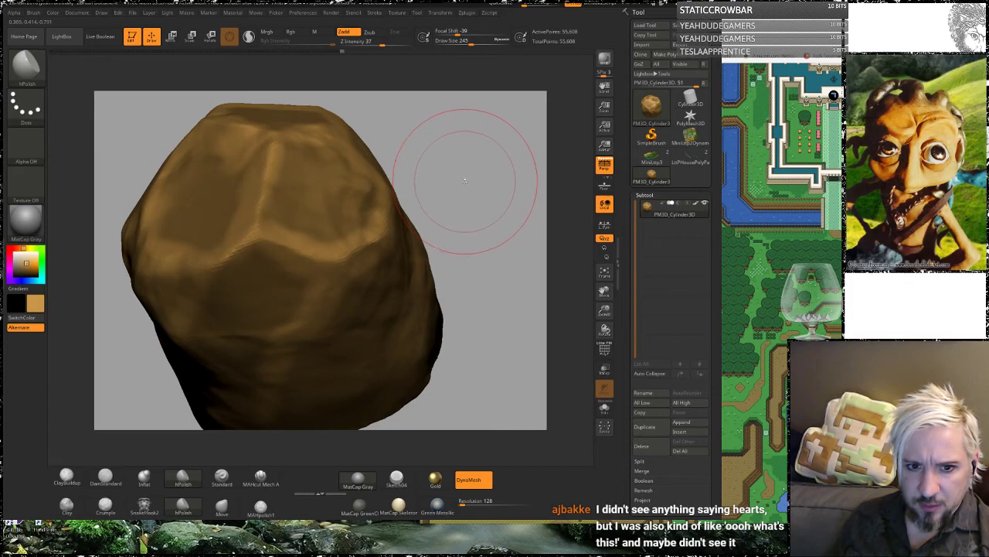
left_click_drag(465, 182, 457, 192)
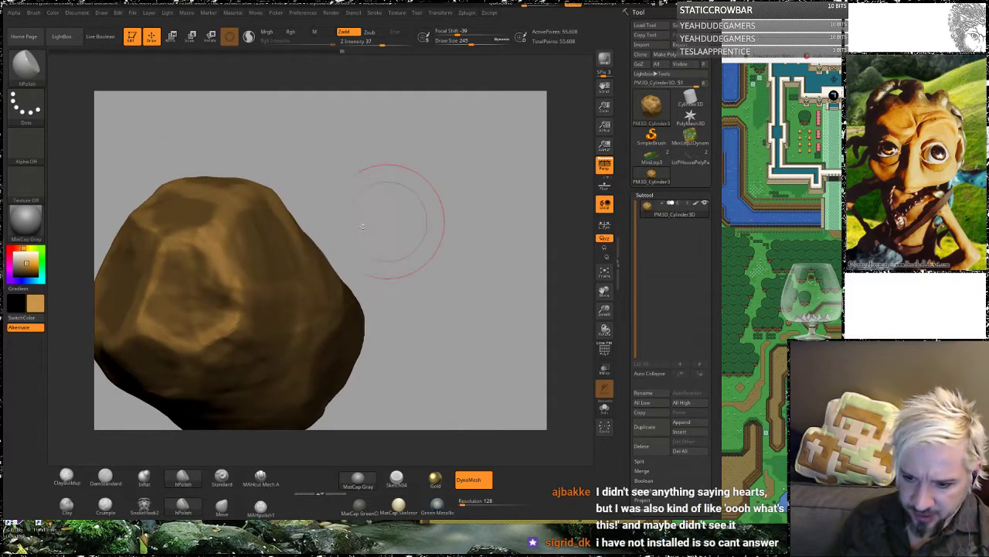
Step: Polish large flat facets into the boulder's rounded shoulder and side, leaving crisp ridges between them
left_click_drag(373, 199, 324, 210)
left_click_drag(265, 224, 261, 249)
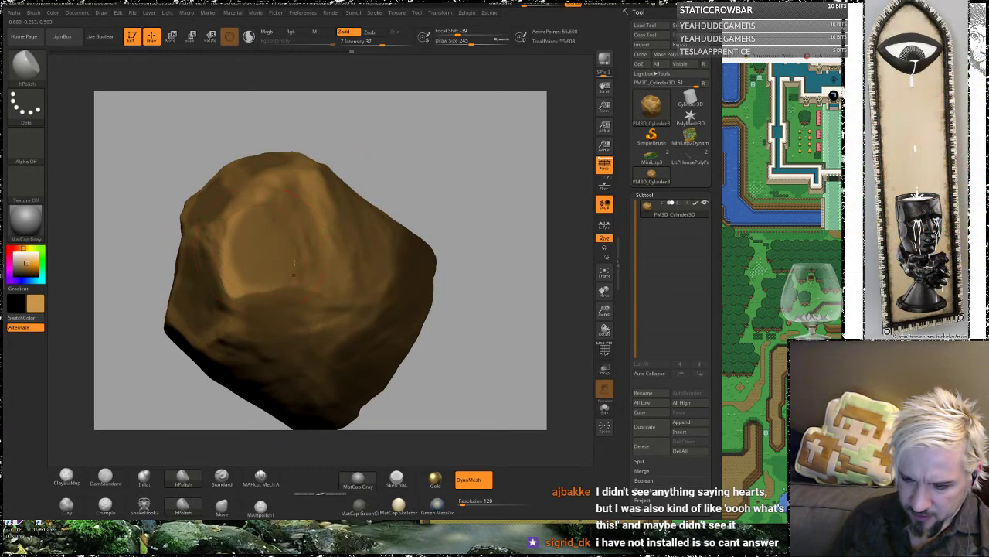
left_click_drag(424, 207, 315, 239)
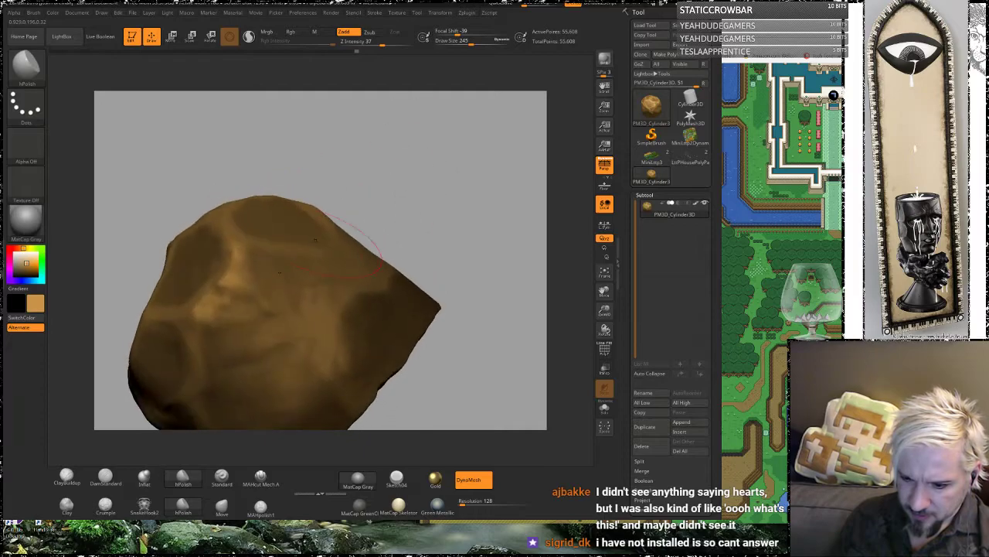
left_click_drag(420, 148, 468, 164)
mouse_move(529, 159)
left_mouse_down()
mouse_move(416, 168)
mouse_move(445, 186)
mouse_move(473, 183)
left_mouse_up()
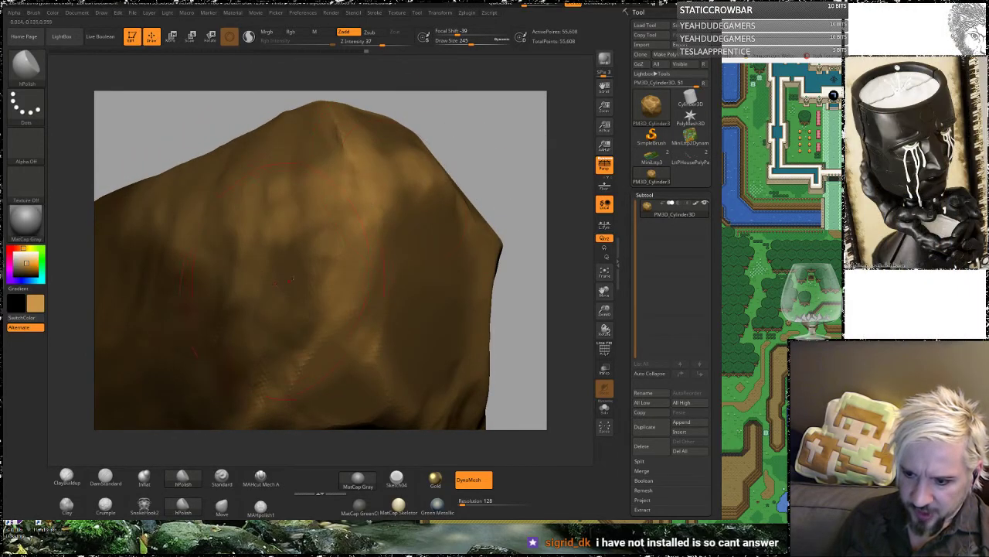
mouse_move(326, 275)
left_mouse_down()
mouse_move(304, 325)
mouse_move(315, 266)
mouse_move(291, 232)
left_mouse_up()
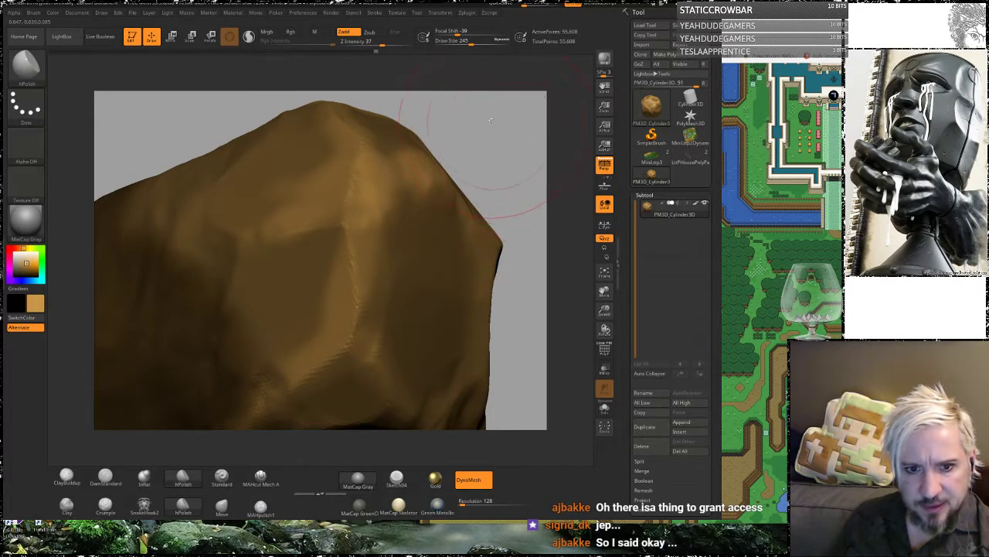
Step: Flatten more facets on the boulder's opposite sides and sharpen the ridges where they meet, using hPolish
left_click_drag(506, 175, 475, 182, "alt")
left_click_drag(469, 217, 458, 197)
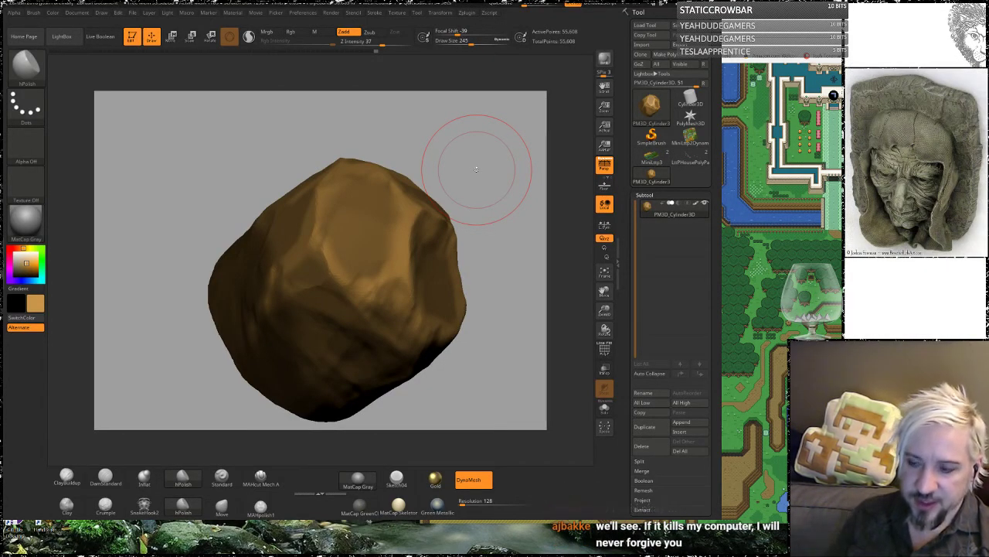
left_click_drag(461, 177, 370, 224)
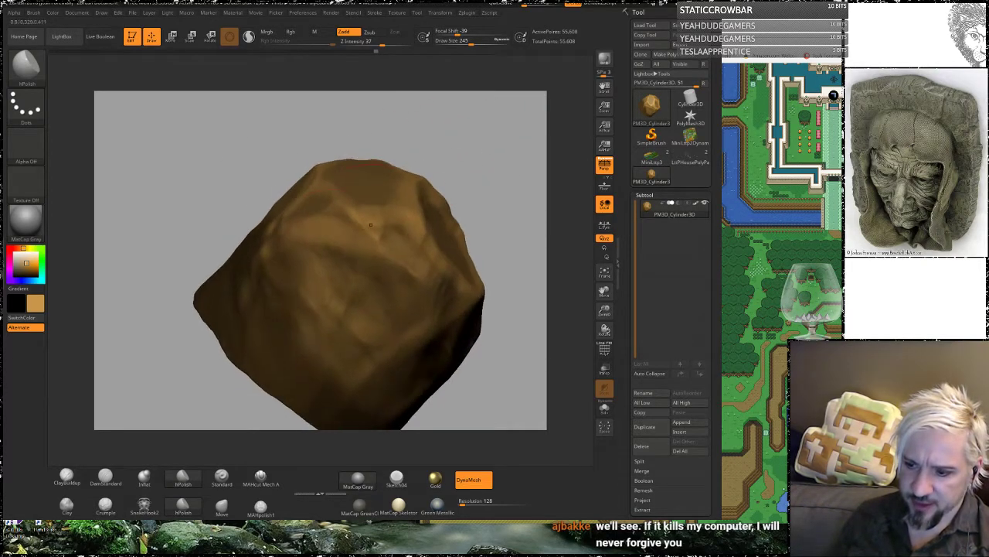
left_click_drag(499, 111, 417, 224)
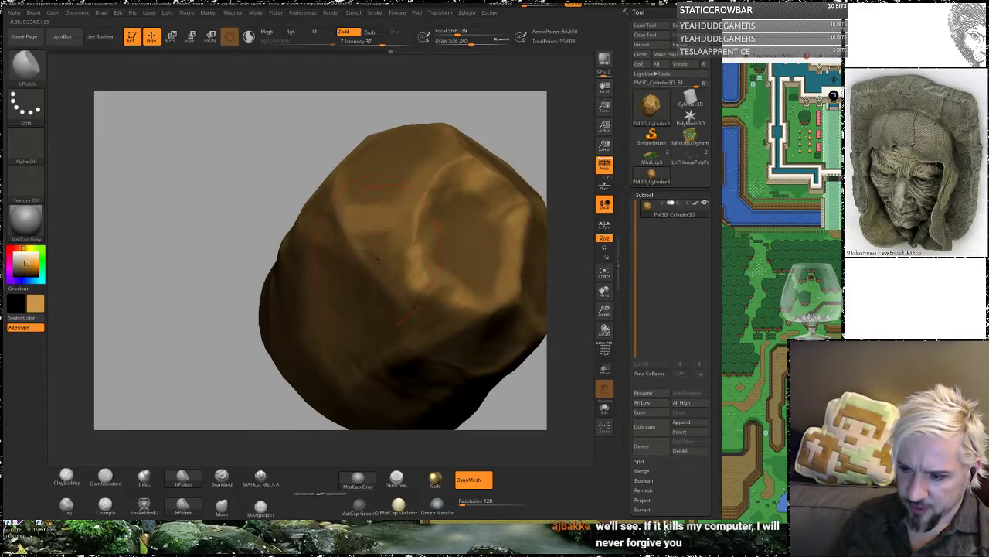
left_click_drag(461, 108, 424, 147)
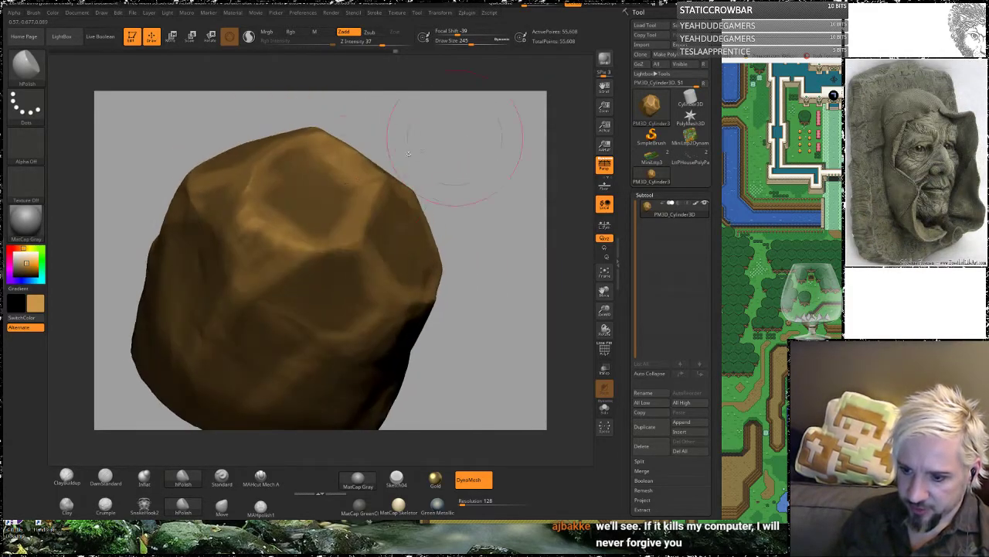
mouse_move(240, 248)
left_mouse_down()
mouse_move(272, 258)
mouse_move(251, 217)
left_mouse_up()
mouse_move(456, 131)
left_mouse_down()
mouse_move(468, 167)
mouse_move(514, 193)
mouse_move(534, 168)
mouse_move(495, 181)
mouse_move(554, 279)
mouse_move(440, 240)
mouse_move(481, 192)
left_mouse_up()
left_click_drag(460, 232, 464, 203)
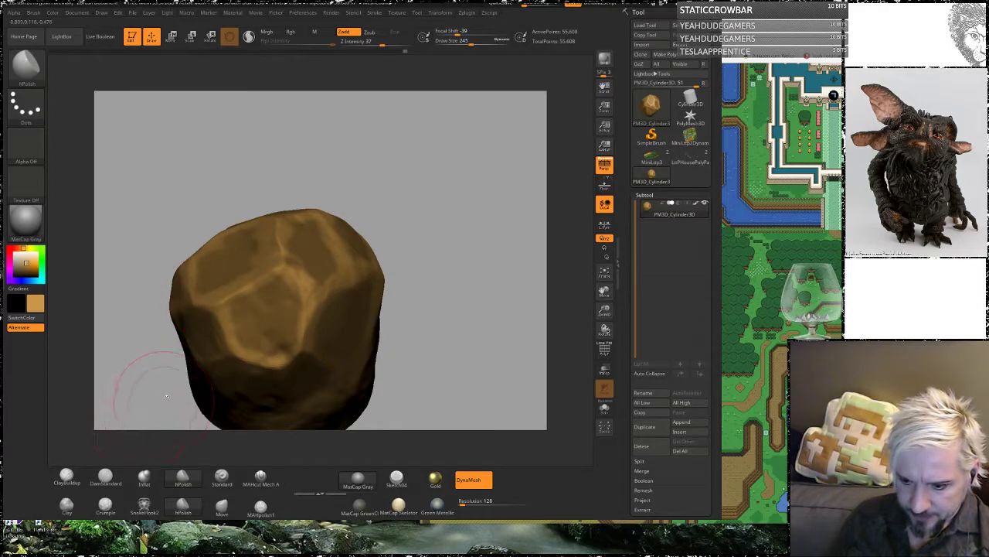
Step: Smooth the uneven central facet, then even out the rough ridges on the boulder's far side with hPolish and Smooth
left_click_drag(247, 301, 267, 328, "shift")
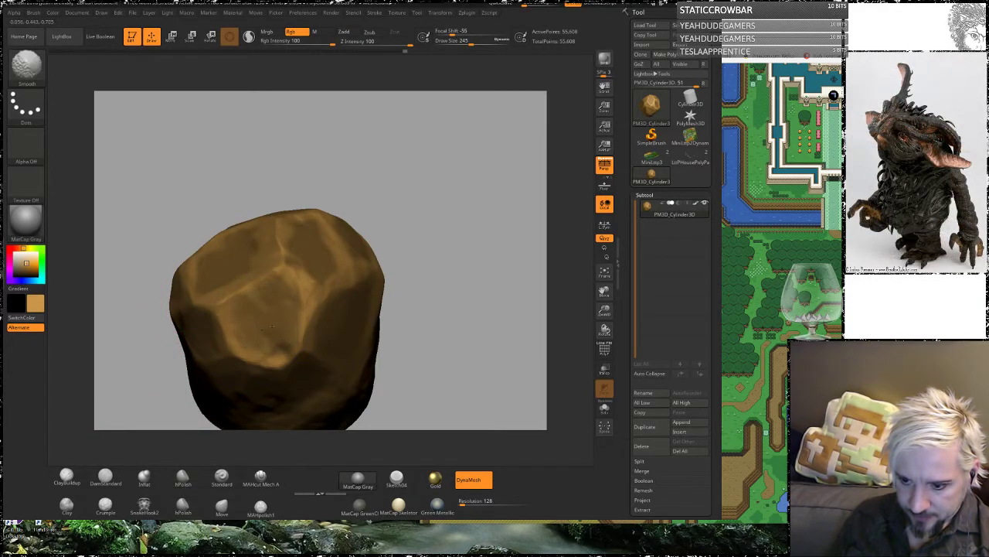
left_click_drag(370, 221, 395, 199)
left_click_drag(459, 166, 488, 235)
mouse_move(471, 276)
left_mouse_down()
mouse_move(409, 309)
mouse_move(426, 217)
mouse_move(416, 224)
mouse_move(446, 199)
mouse_move(438, 248)
mouse_move(420, 232)
left_mouse_up()
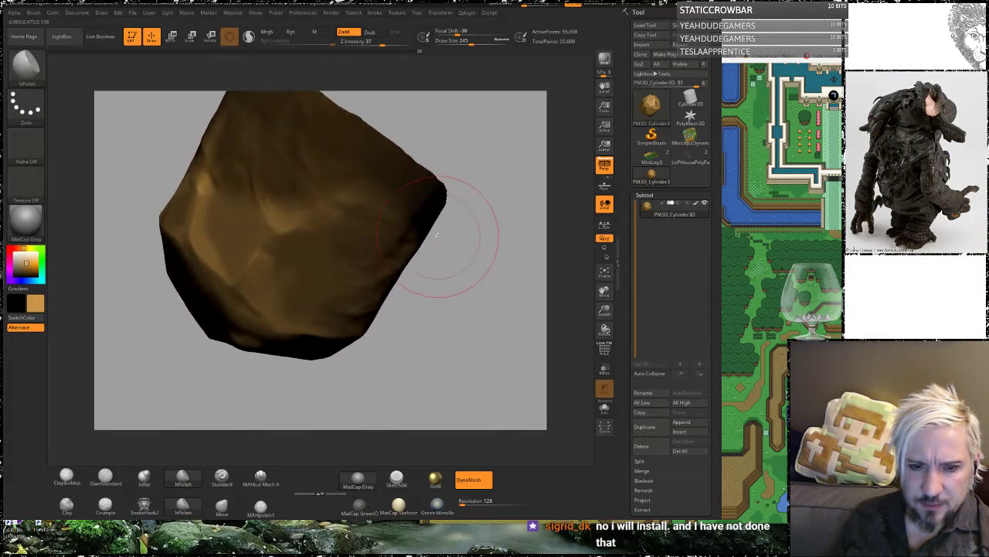
key("shift")
mouse_move(476, 130)
left_mouse_down("alt")
mouse_move(499, 180)
mouse_move(479, 154)
left_mouse_up("alt")
key("shift")
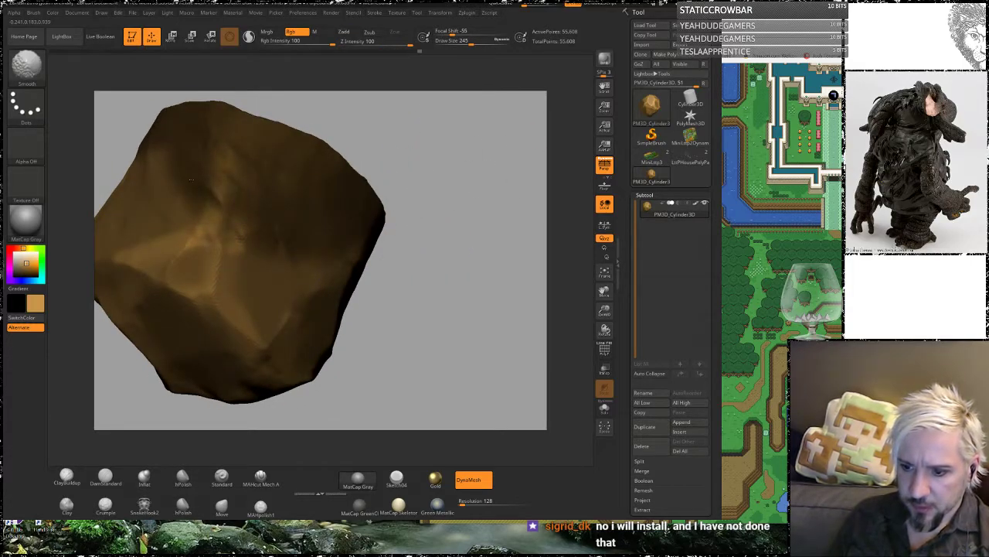
Step: Refine the boulder's remaining side facets by polishing them flat and softening rough patches with the Smooth brush
mouse_move(408, 165)
left_mouse_down()
mouse_move(404, 150)
mouse_move(411, 194)
mouse_move(467, 185)
mouse_move(435, 191)
left_mouse_up()
key("shift")
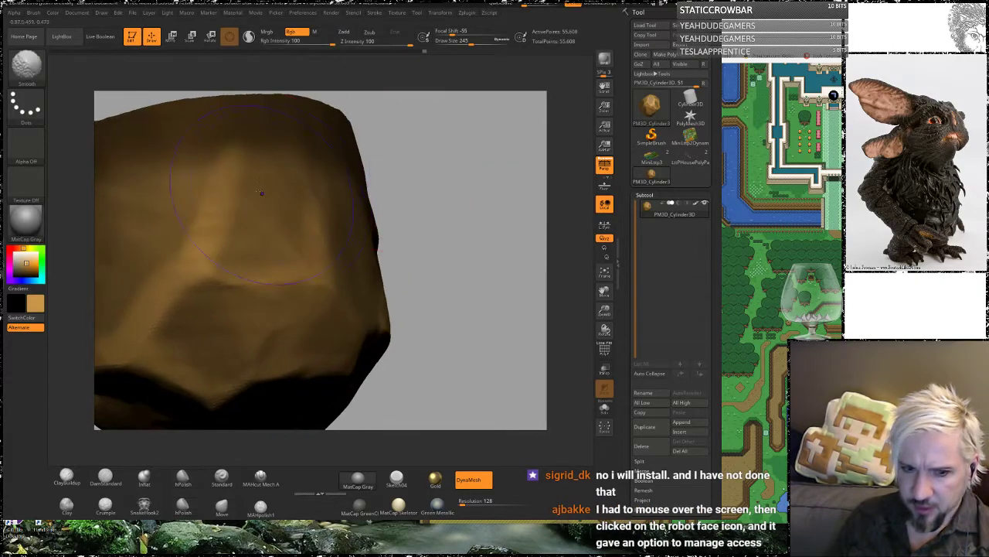
left_click_drag(471, 250, 434, 178)
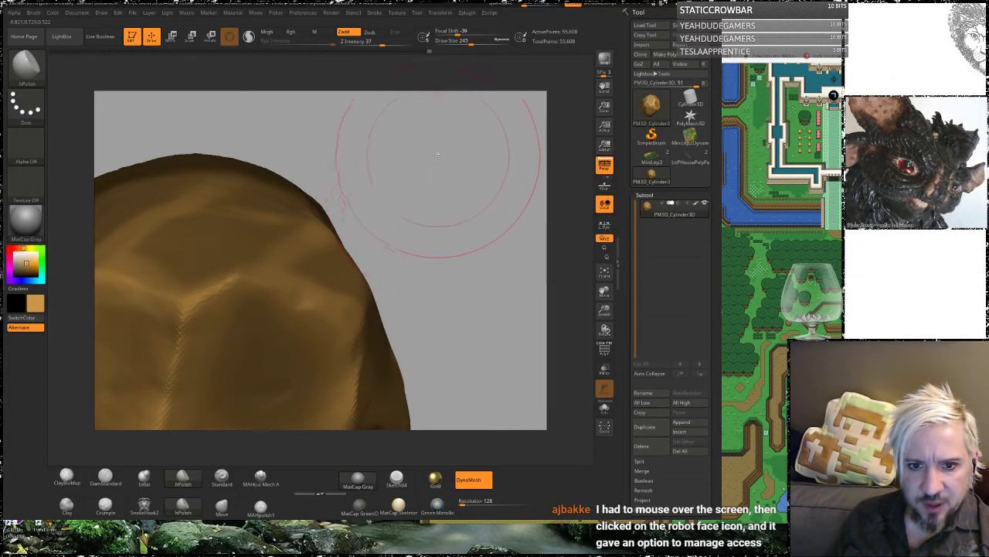
left_click_drag(446, 284, 443, 262)
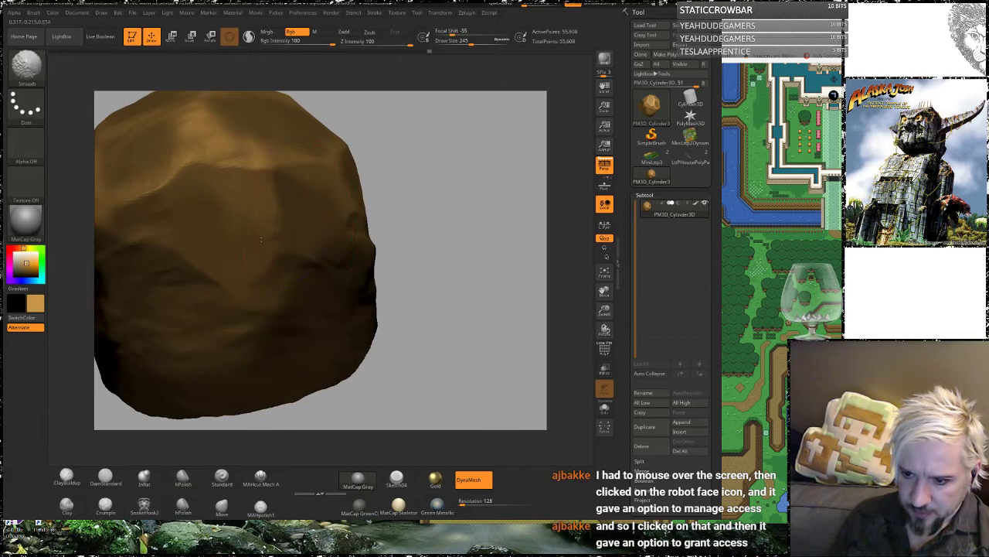
key("shift")
mouse_move(428, 217)
left_mouse_down()
mouse_move(508, 286)
mouse_move(511, 306)
left_mouse_up()
Step: Switch back to the Standard brush and set its draw size to 49
left_click(222, 476)
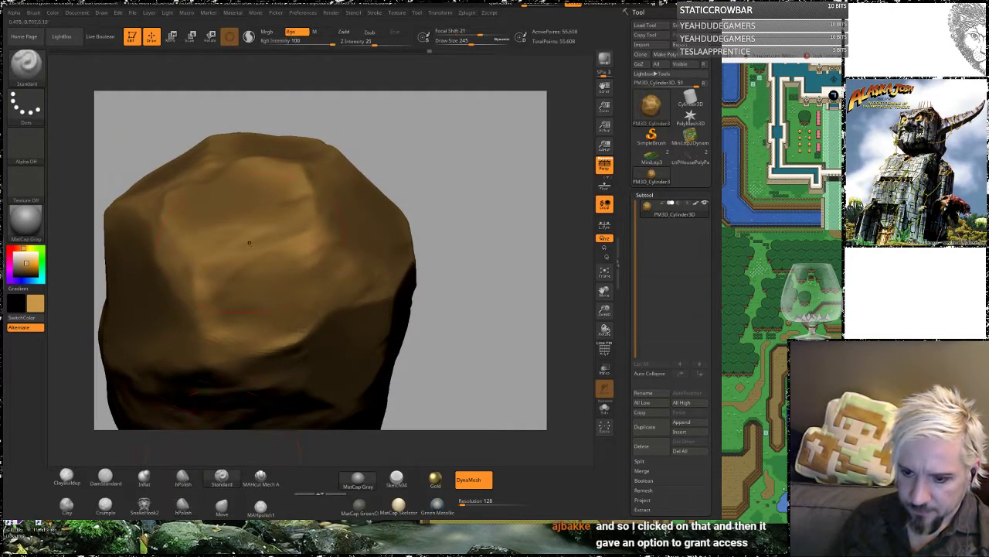
key("space")
left_click_drag(235, 246, 95, 263)
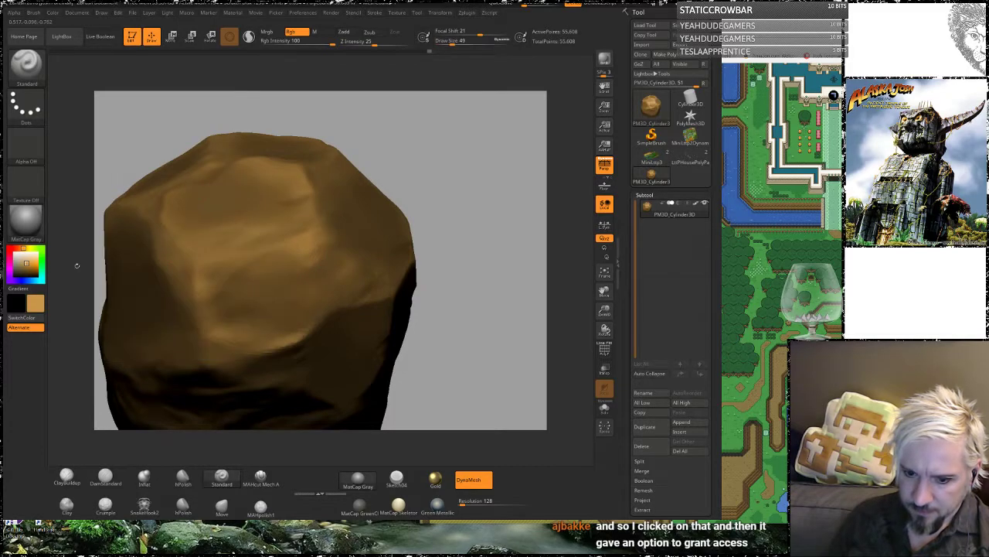
Step: Pick a pale beige color and paint highlights along the ridges between the boulder's upper facets with the Standard brush
left_click_drag(25, 261, 22, 256)
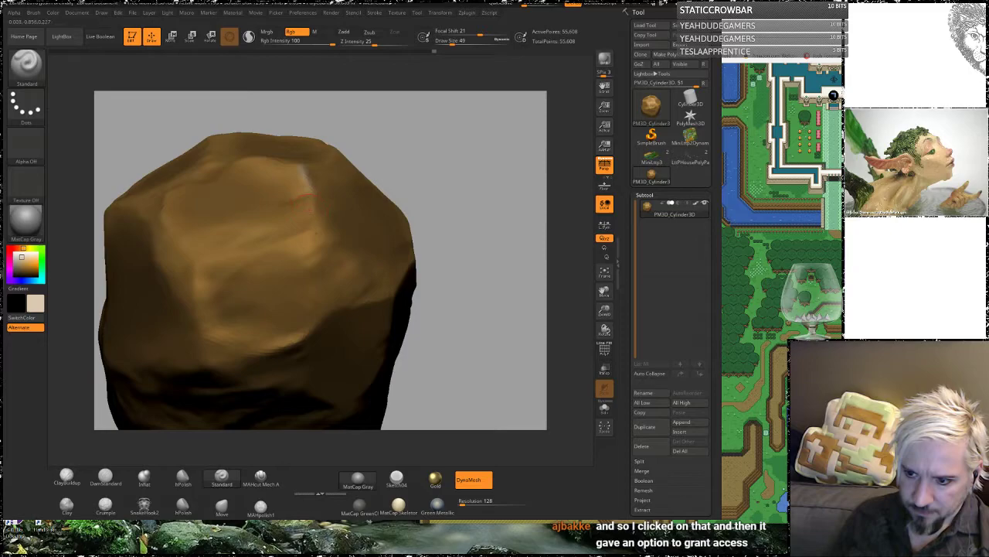
left_click_drag(426, 143, 383, 205)
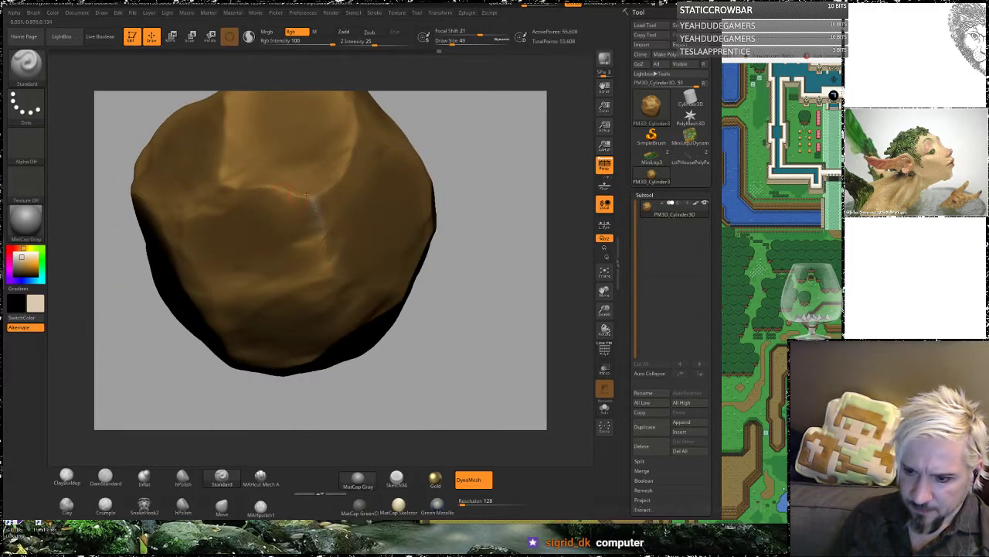
mouse_move(262, 182)
left_mouse_down("shift")
mouse_move(297, 190)
mouse_move(262, 185)
left_mouse_up("shift")
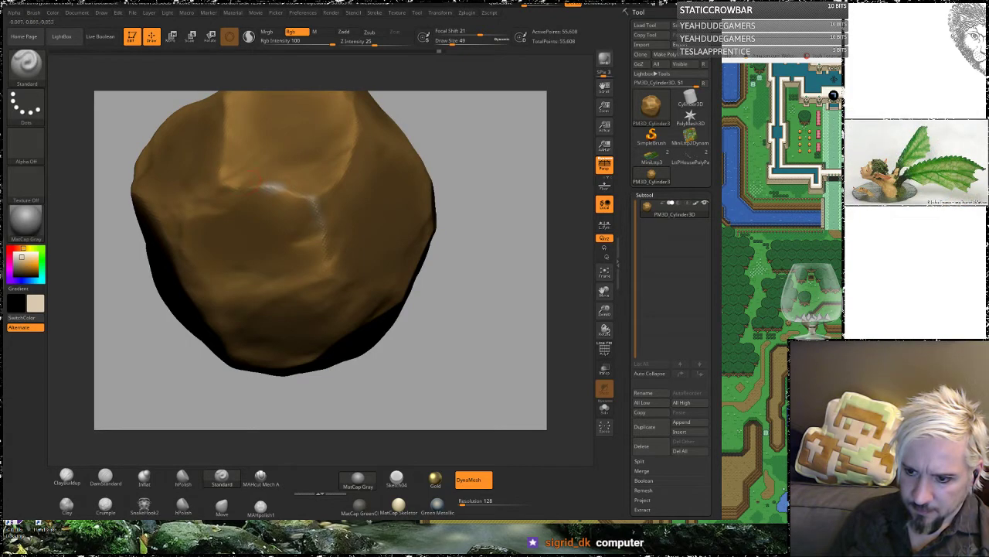
left_click_drag(474, 156, 422, 179)
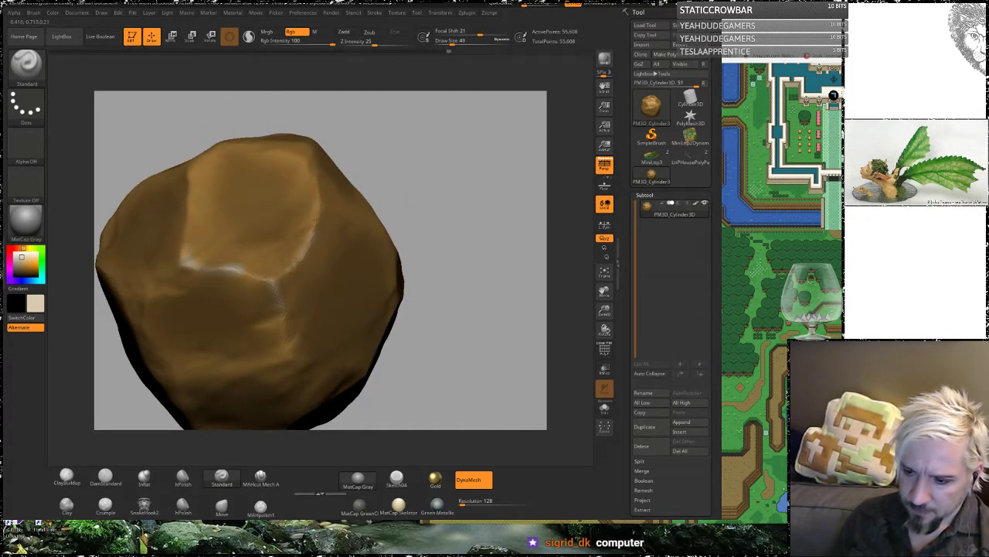
left_click_drag(386, 136, 442, 214)
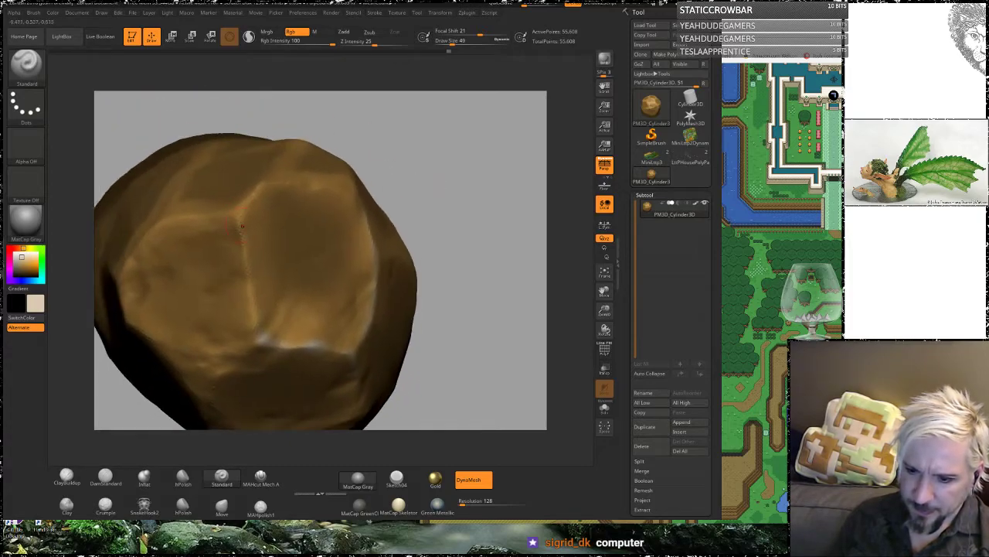
left_click_drag(453, 174, 470, 159)
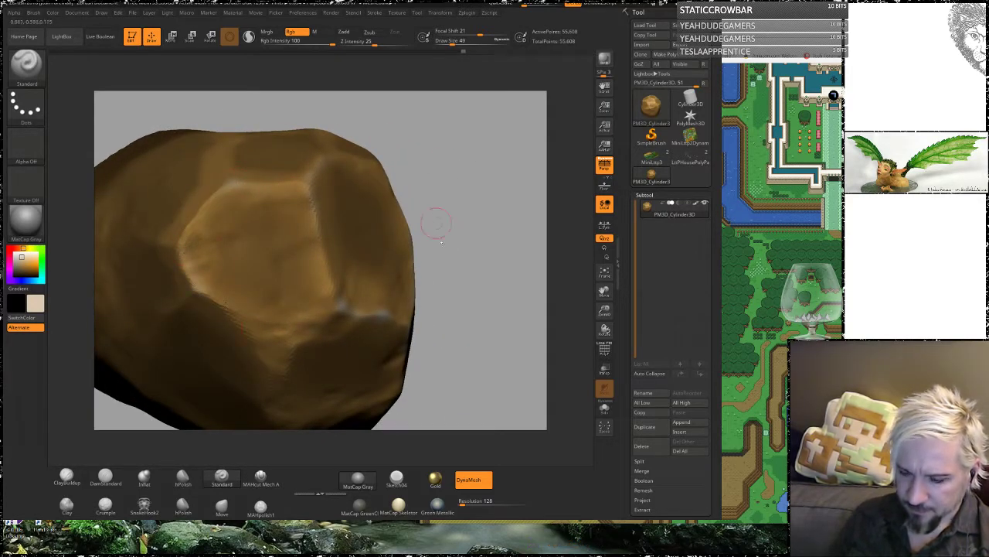
left_click_drag(437, 311, 422, 221, "alt")
left_click_drag(433, 263, 410, 294)
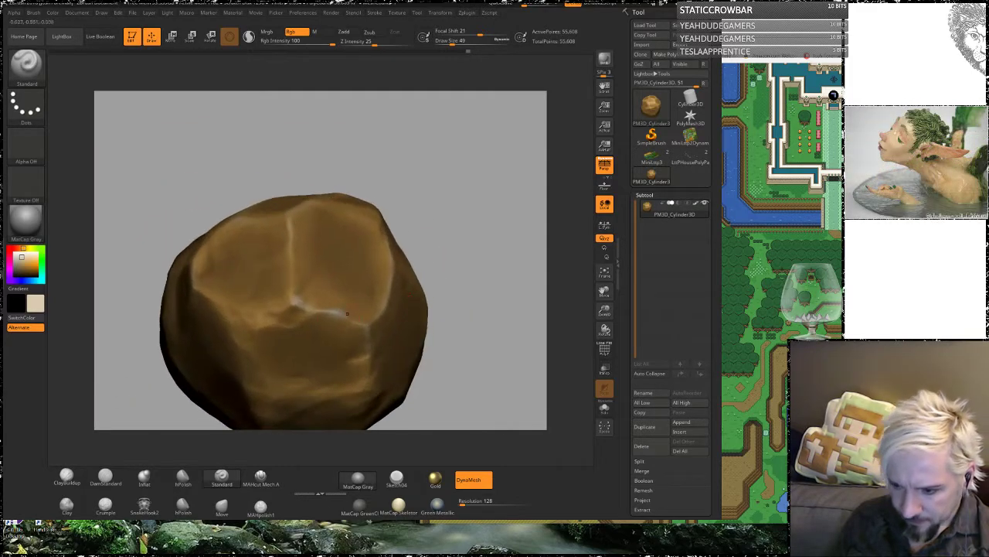
Step: Soften the painted edge highlights with the Smooth brush and continue highlighting the ridges around the neighbouring side facets
key("shift")
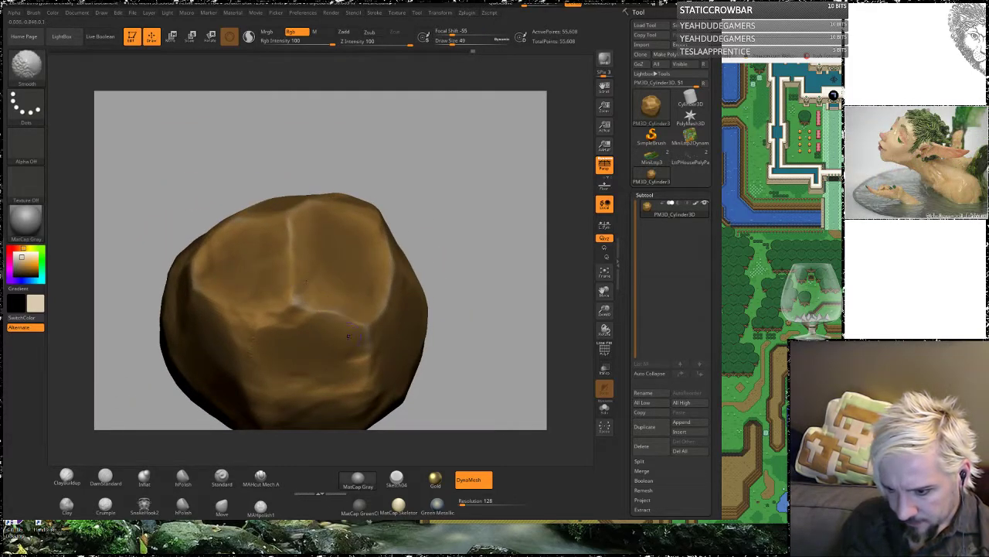
left_click_drag(482, 215, 419, 218)
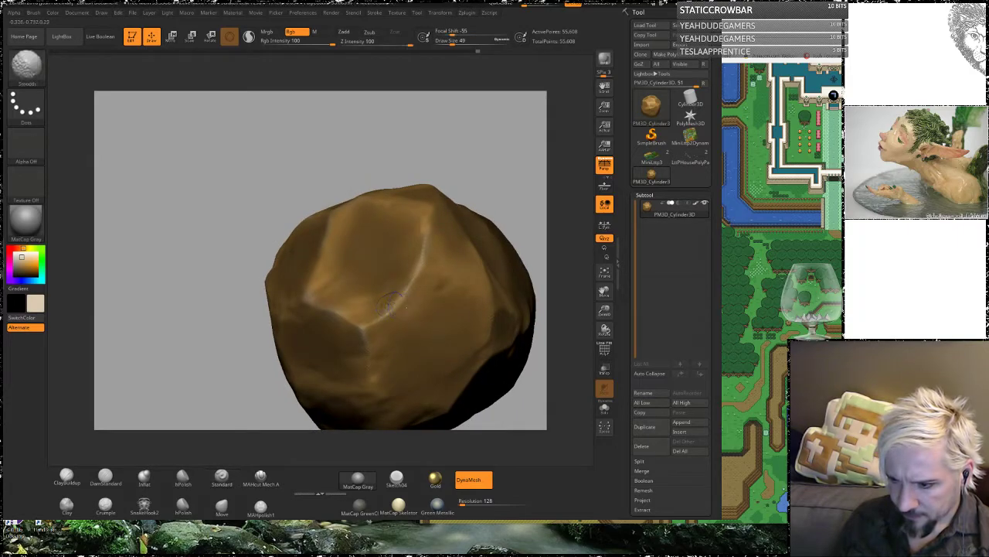
left_click_drag(523, 203, 502, 180)
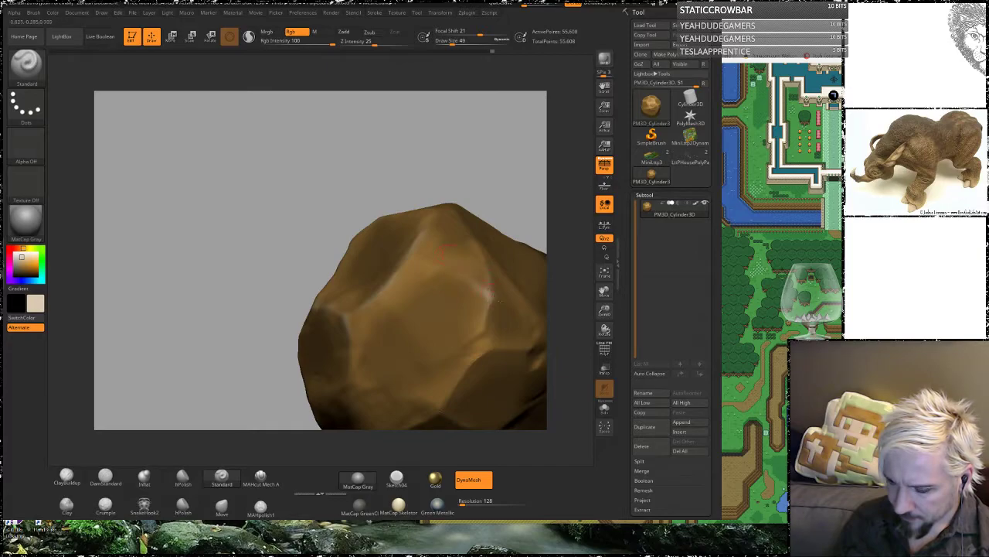
key("shift")
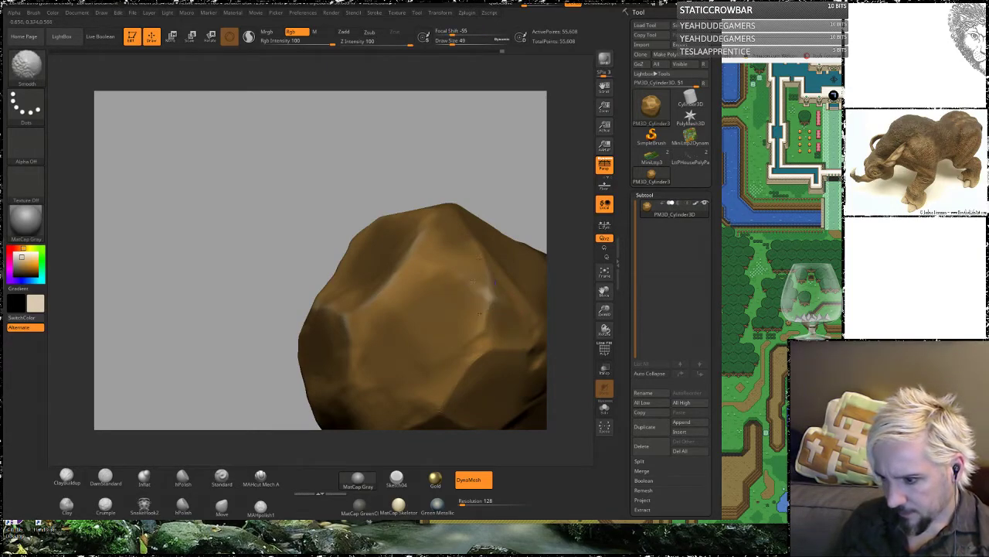
left_click_drag(515, 181, 450, 147, "alt")
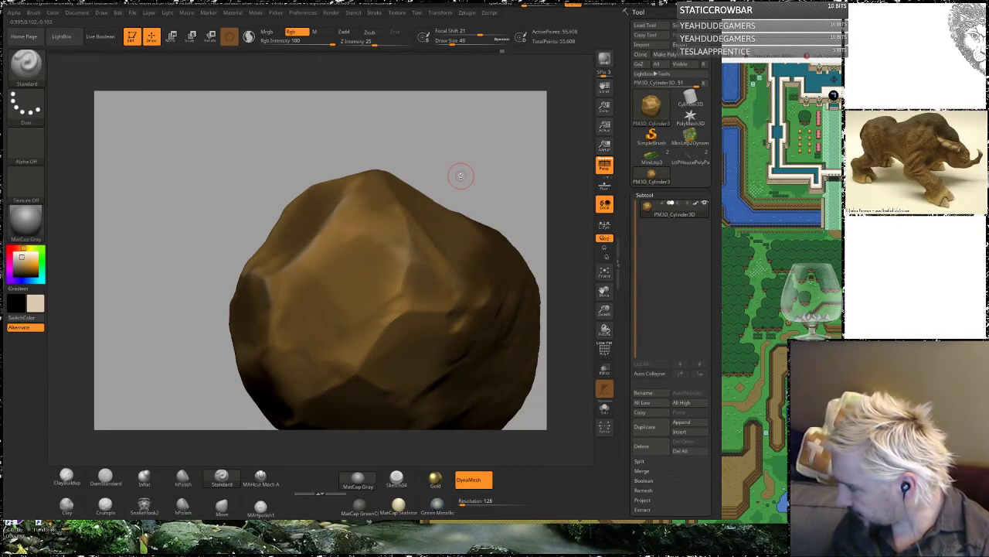
left_click_drag(487, 185, 310, 240)
key("shift")
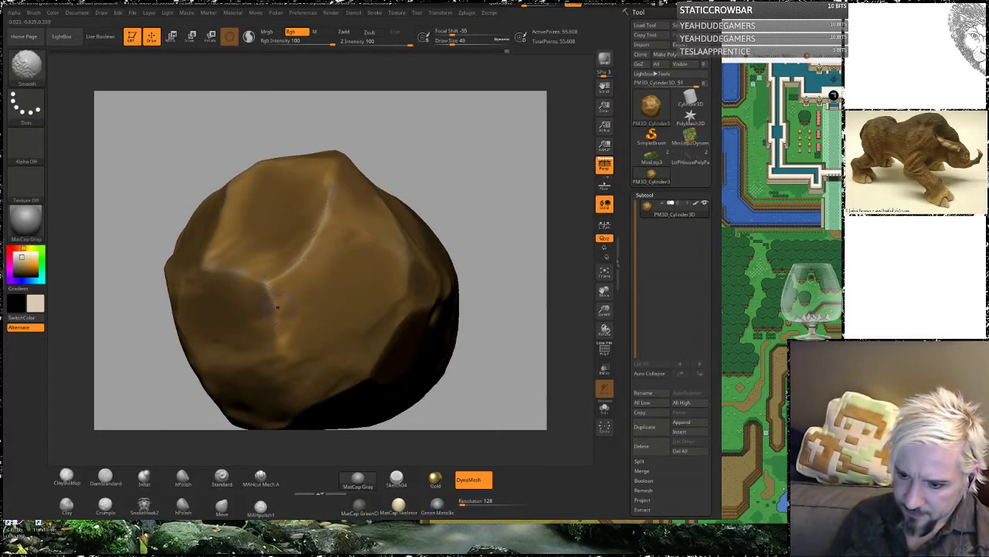
mouse_move(484, 204)
left_mouse_down()
mouse_move(451, 247)
mouse_move(470, 209)
mouse_move(469, 162)
mouse_move(451, 124)
mouse_move(459, 146)
mouse_move(446, 254)
mouse_move(449, 191)
mouse_move(447, 203)
mouse_move(490, 128)
left_mouse_up()
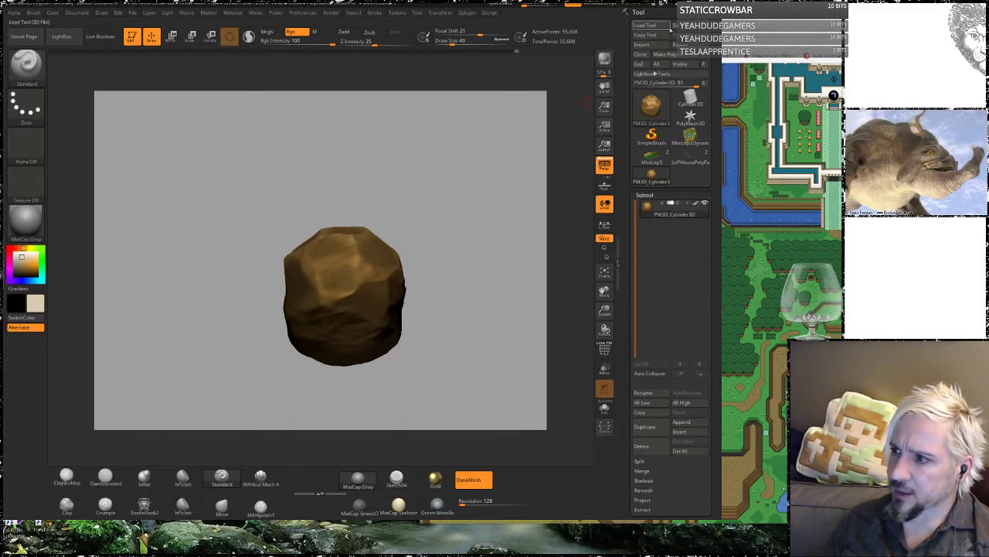
Step: Save the boulder as a ZTool named LttPRockPolyPaint in the MiniLttp3.obj folder, basing the name on LttPHousePolyPaint
left_click(674, 25)
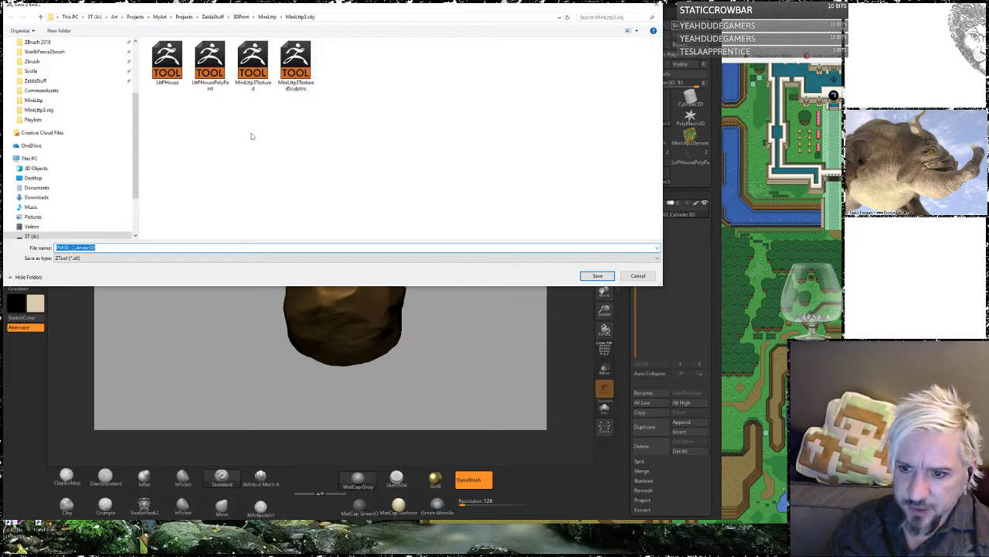
left_click(209, 66)
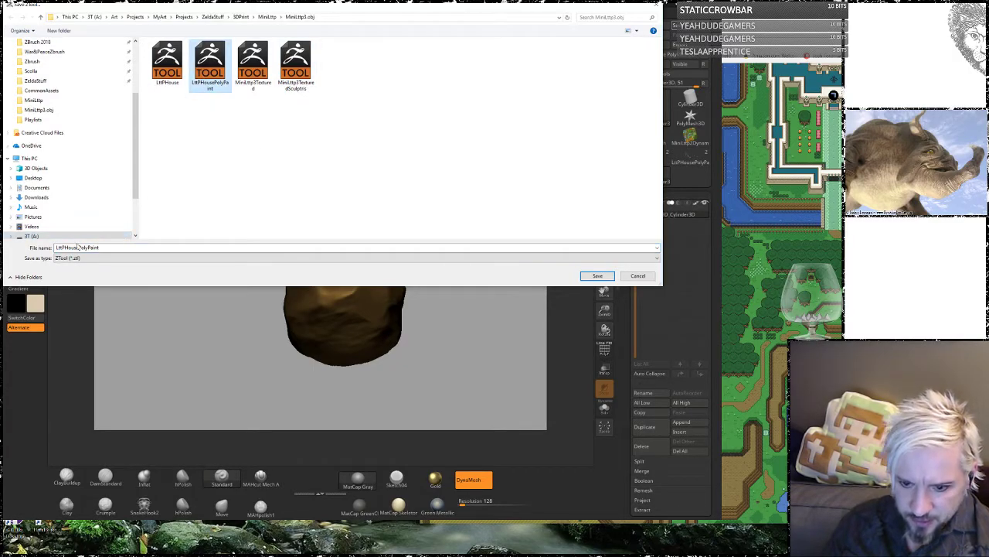
left_click(104, 247)
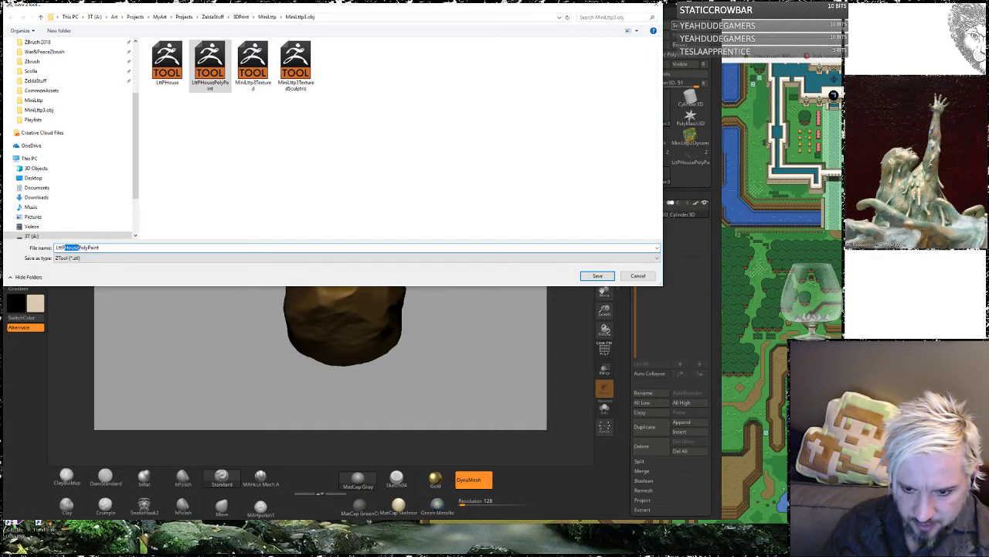
key("BackSpace")
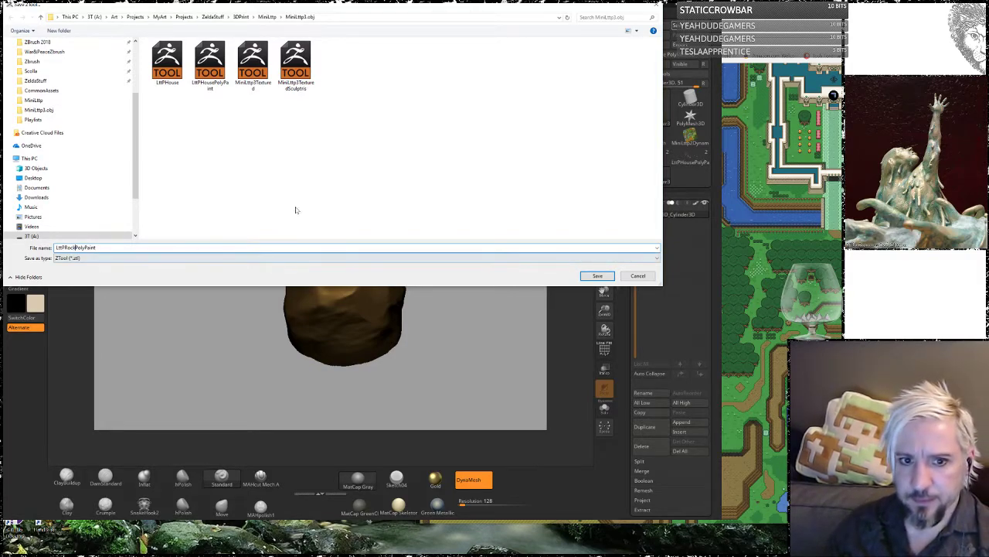
left_click(588, 275)
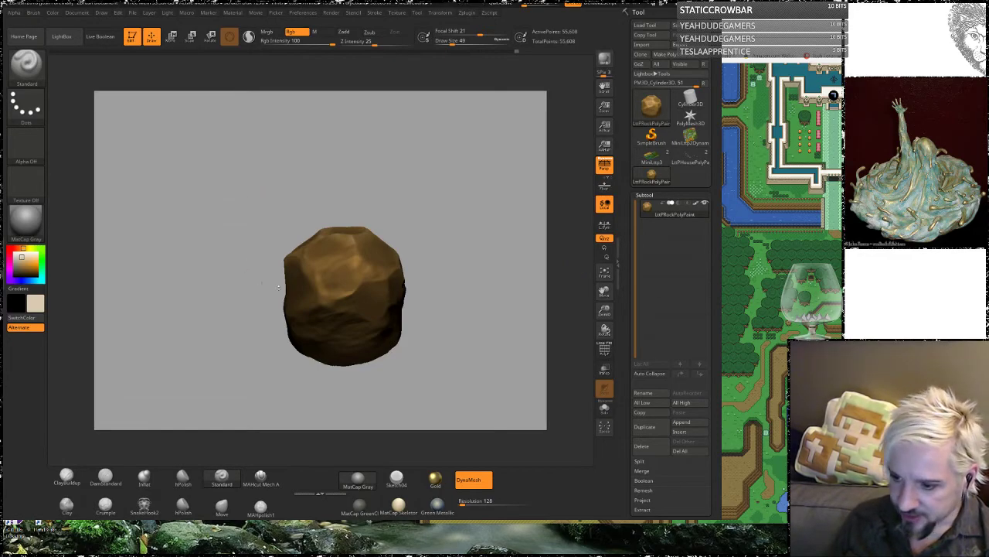
left_click_drag(433, 247, 479, 252)
left_click_drag(490, 152, 510, 206)
left_click_drag(388, 226, 482, 214, "alt")
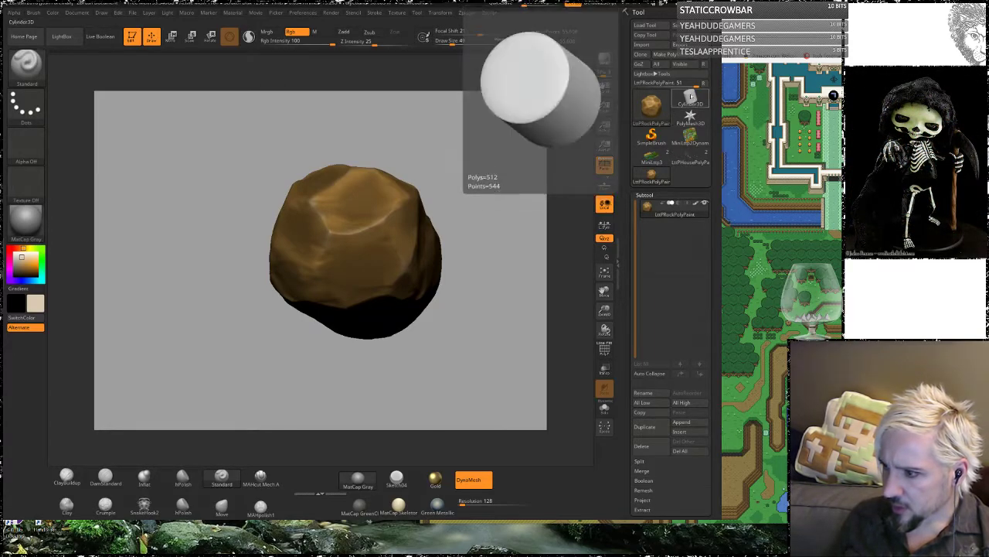
Step: Switch from the boulder to the PolyMesh3D star and replace it with a Cylinder3D primitive
left_click(690, 117)
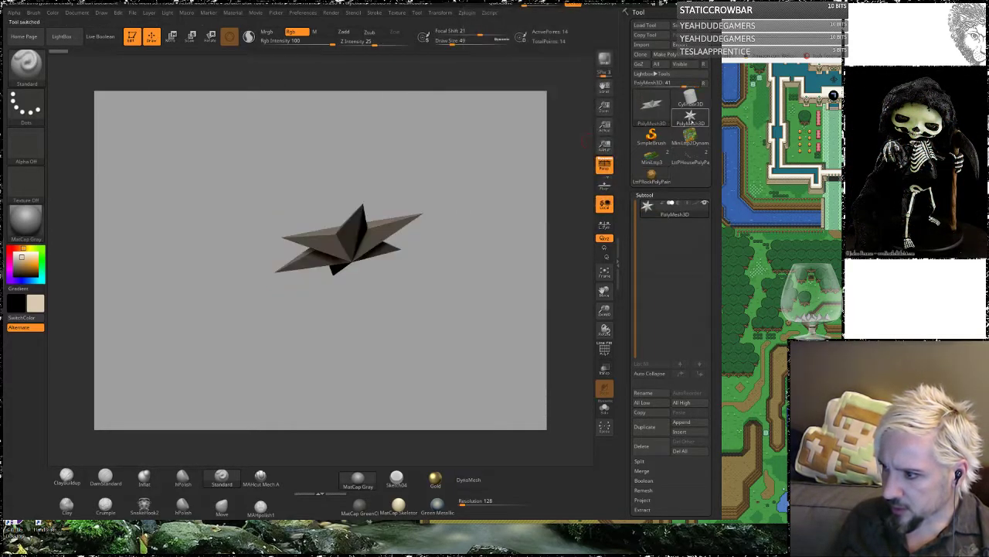
left_click(690, 117)
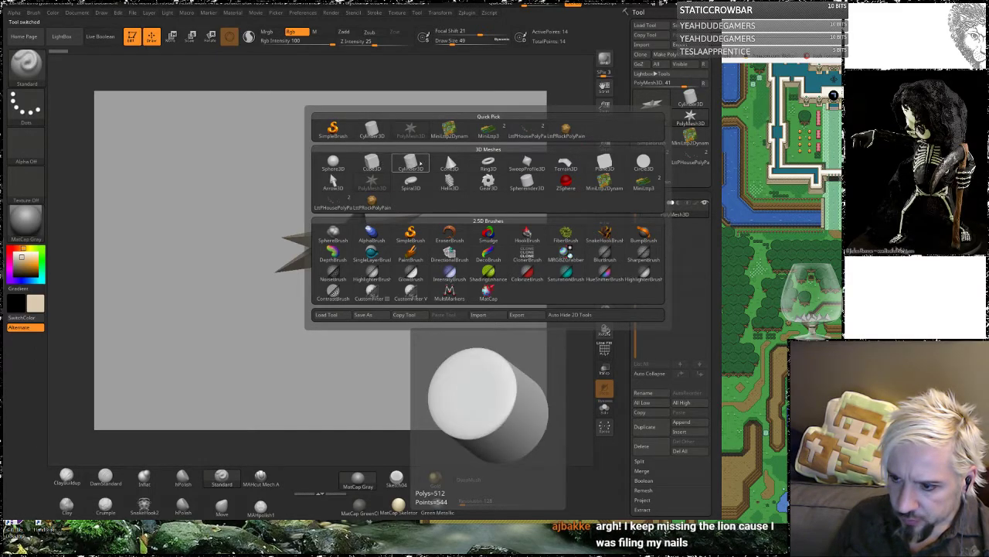
left_click(417, 164)
left_click_drag(475, 319, 466, 295)
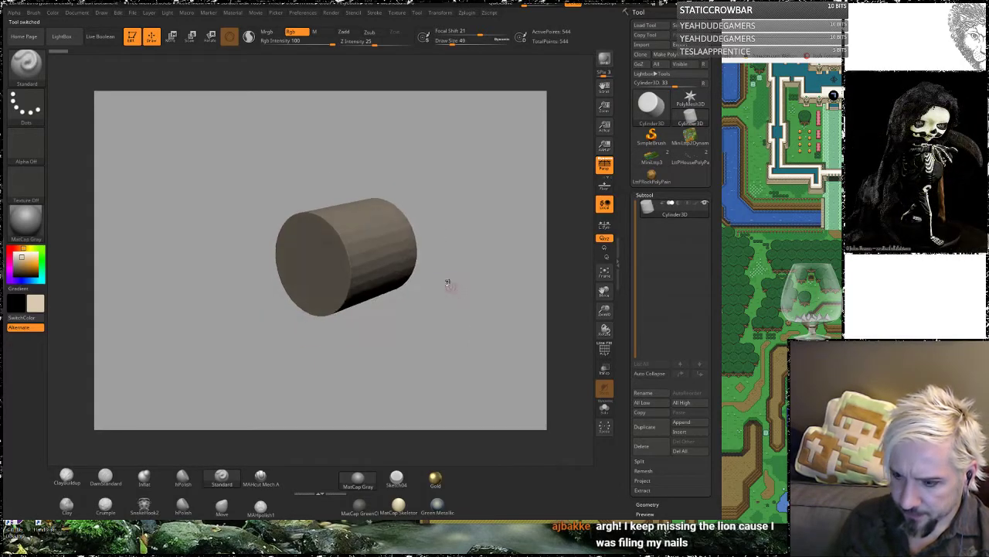
Step: Scale the cylinder down along its length into a thin, flat disc
key("r")
left_click_drag(325, 261, 363, 249)
left_click_drag(493, 347, 421, 328)
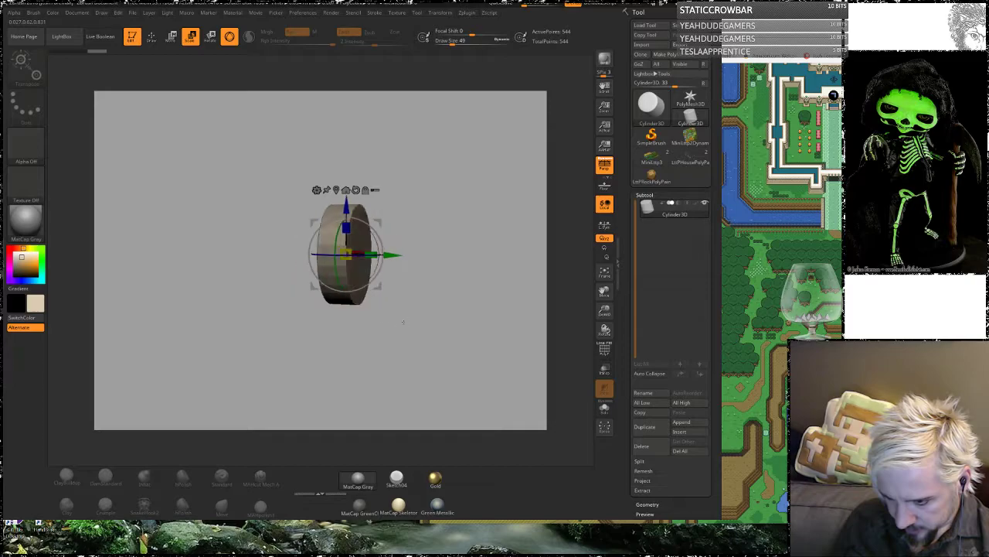
left_click_drag(426, 324, 416, 343)
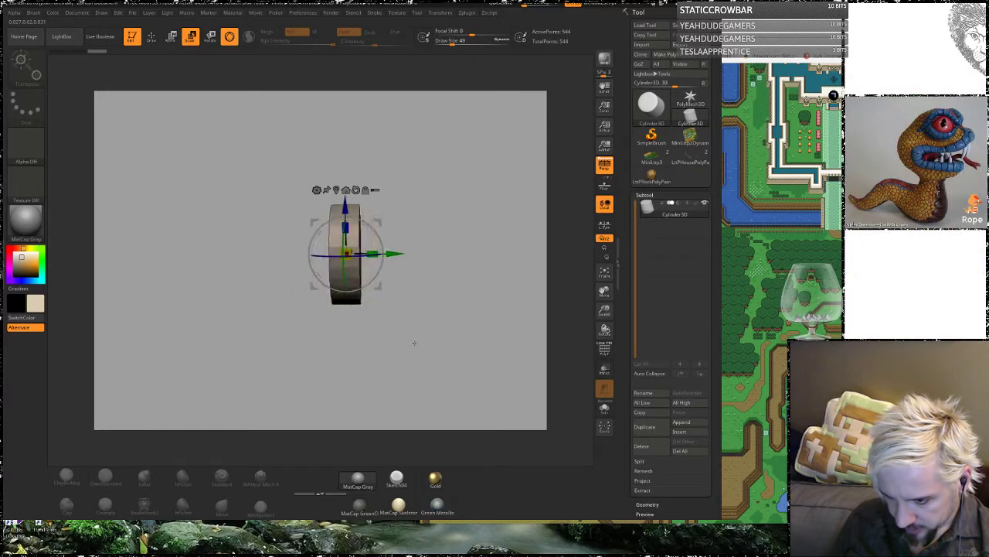
Step: Try the Sphere3D primitive, return to the flattened Cylinder3D and inspect the disc from several angles
left_click(653, 113)
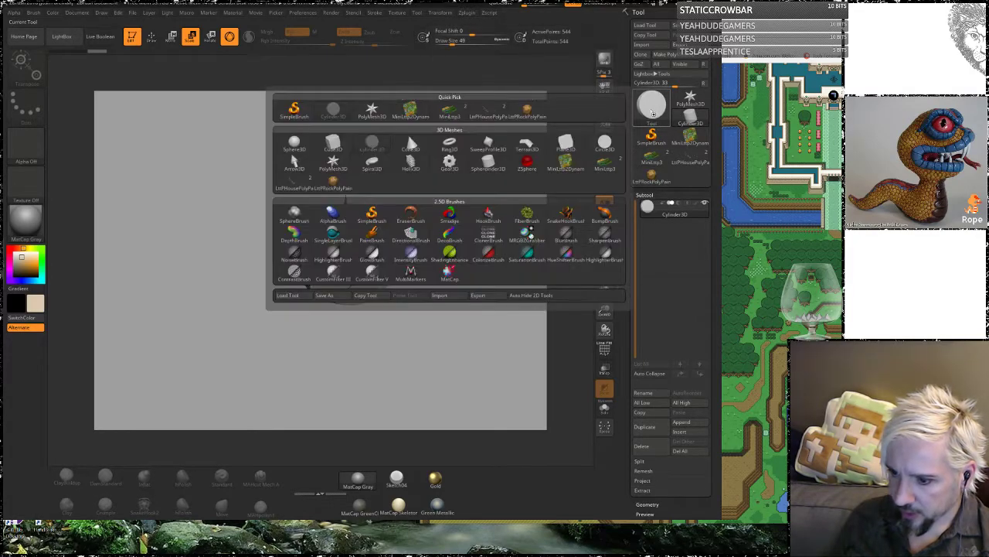
left_click(295, 144)
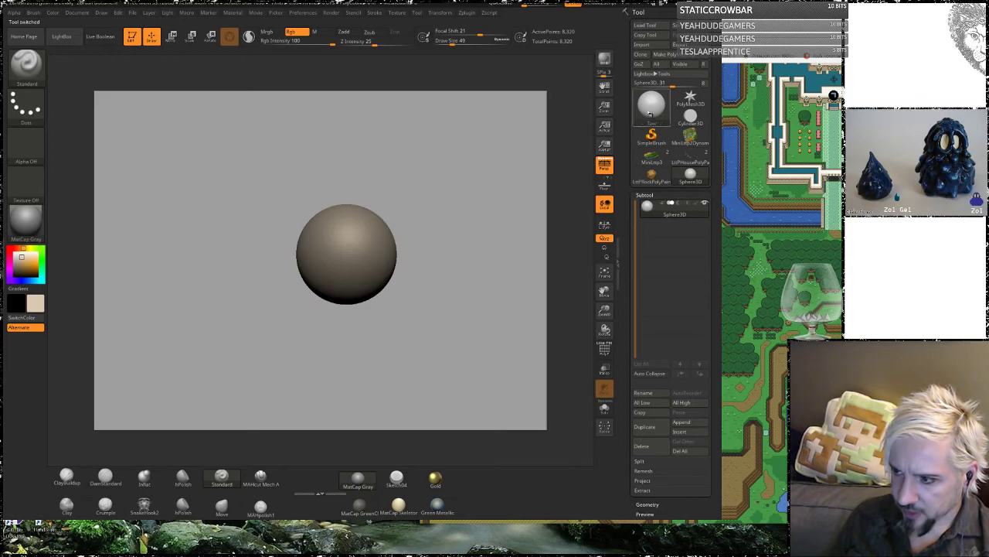
left_click(648, 113)
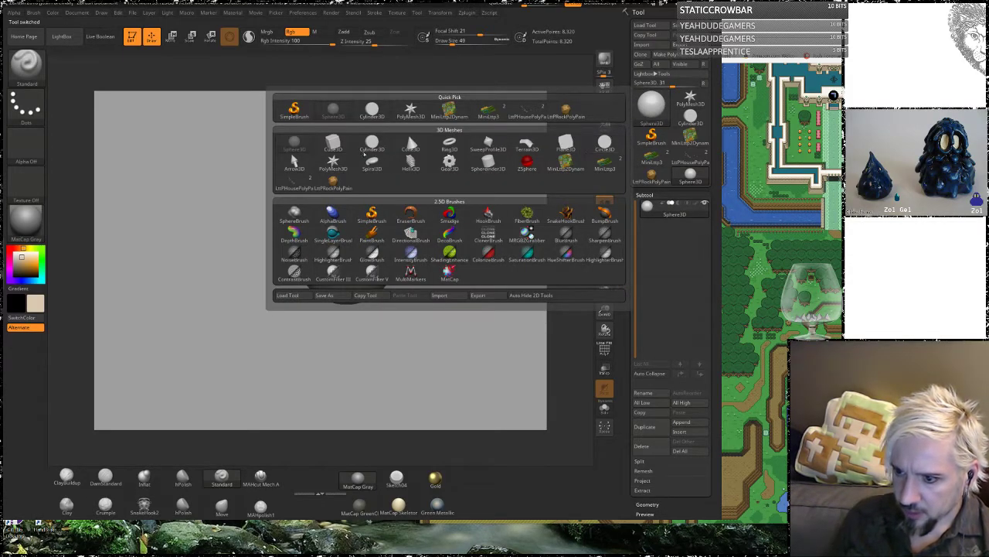
left_click(373, 147)
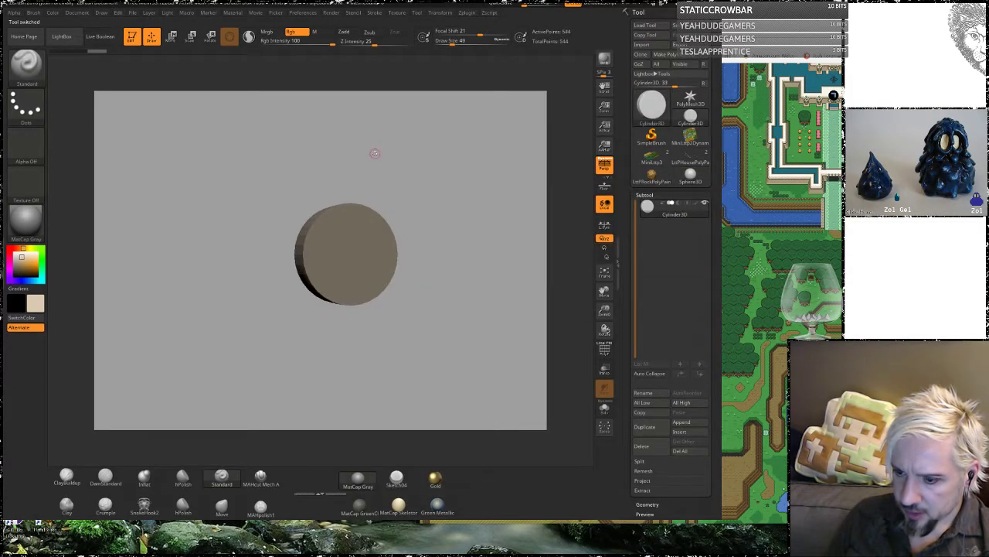
left_click_drag(460, 224, 457, 245)
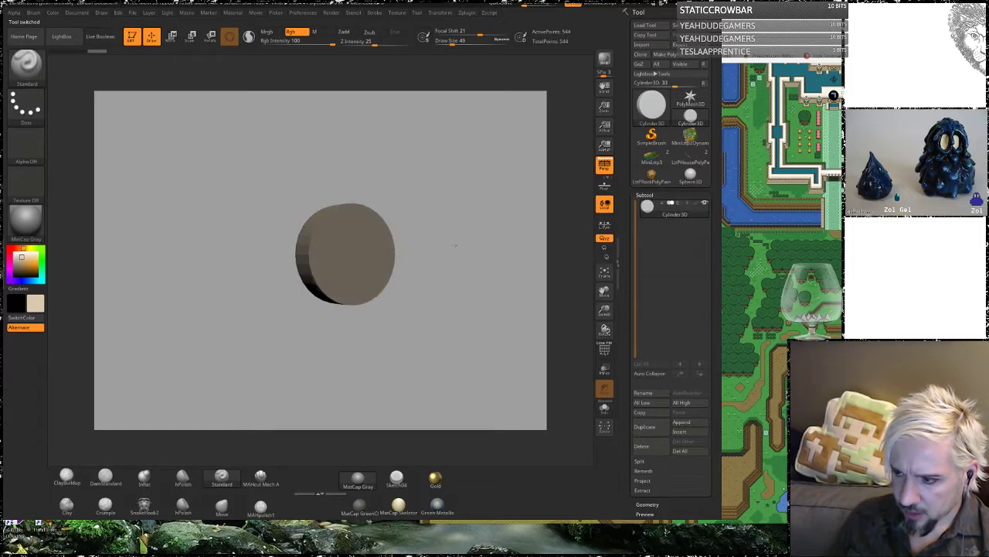
left_click_drag(440, 190, 473, 206)
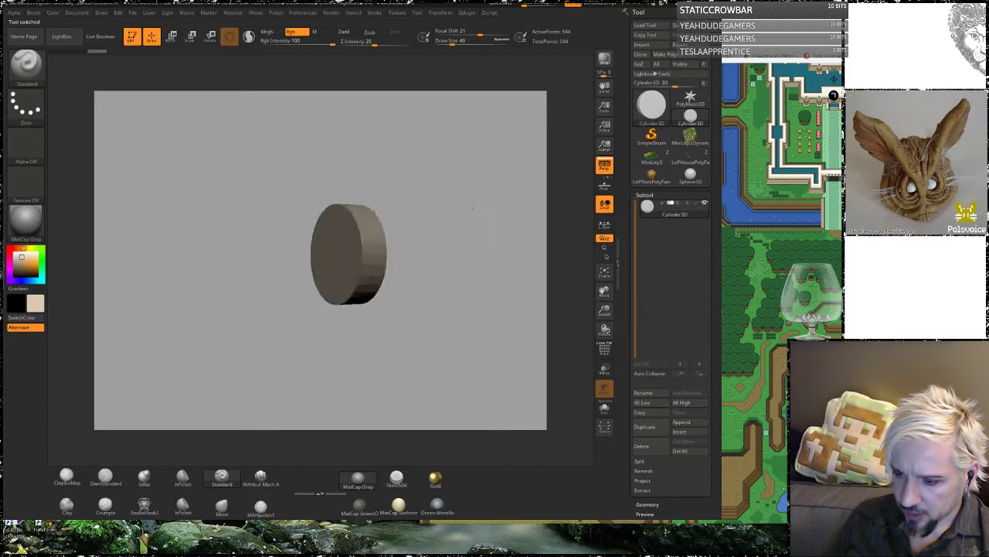
key("shift")
left_click_drag(413, 238, 404, 254)
mouse_move(445, 183)
left_mouse_down()
mouse_move(434, 249)
mouse_move(446, 182)
mouse_move(435, 194)
mouse_move(471, 204)
mouse_move(444, 205)
mouse_move(428, 184)
left_mouse_up()
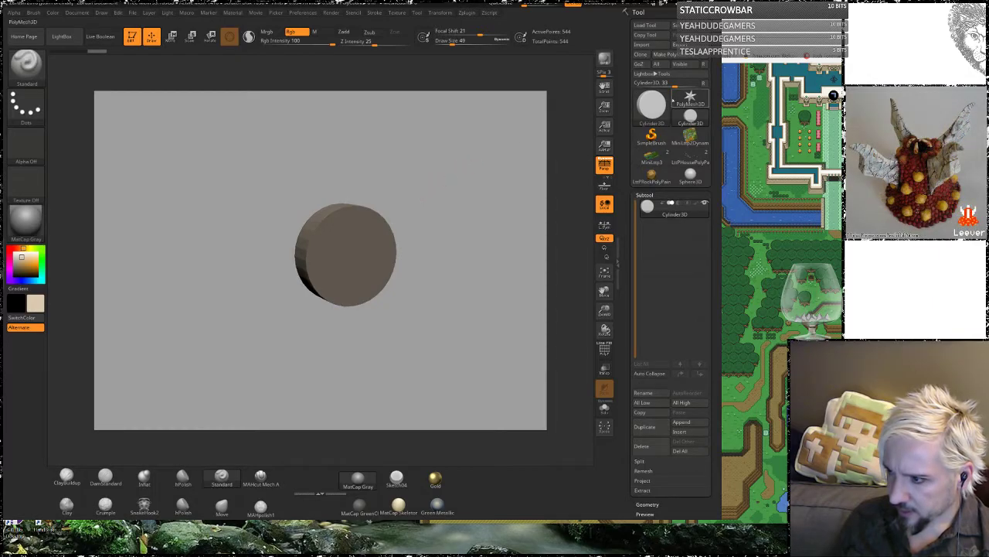
Step: Switch to the PolyMesh3D star and view it straight from the front with perspective turned off
left_click(680, 99)
mouse_move(420, 282)
left_mouse_down()
mouse_move(423, 362)
mouse_move(435, 282)
left_mouse_up()
key("shift")
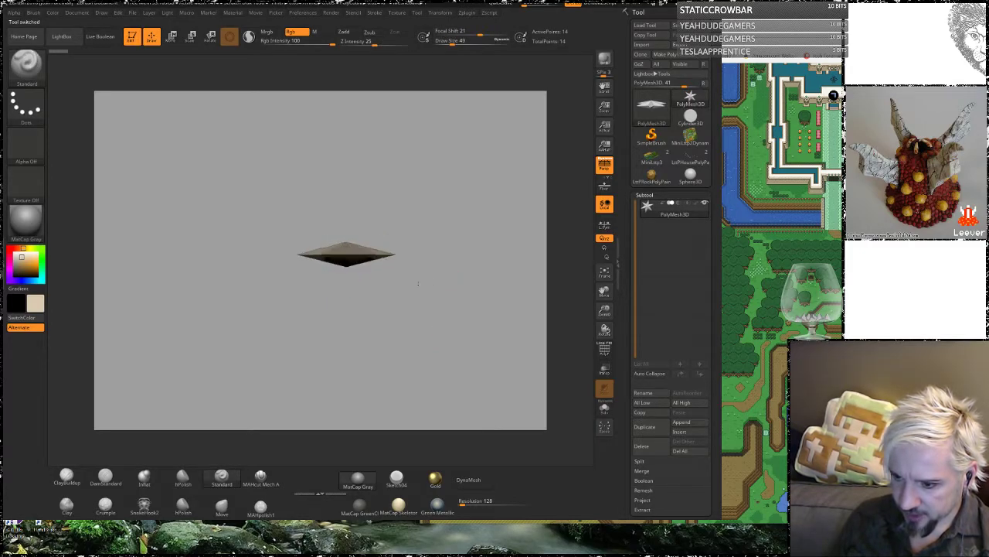
left_click_drag(562, 150, 568, 208, "shift")
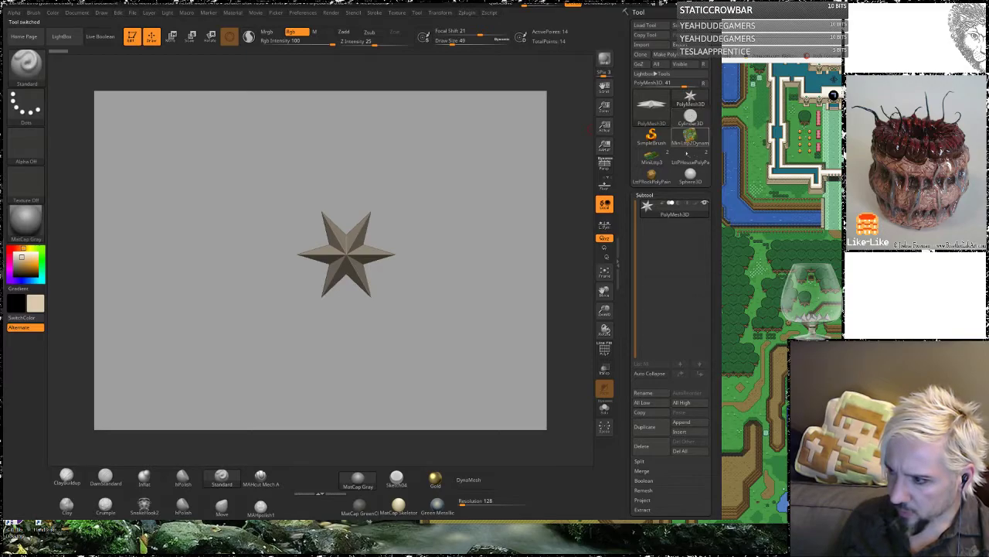
left_click(653, 114)
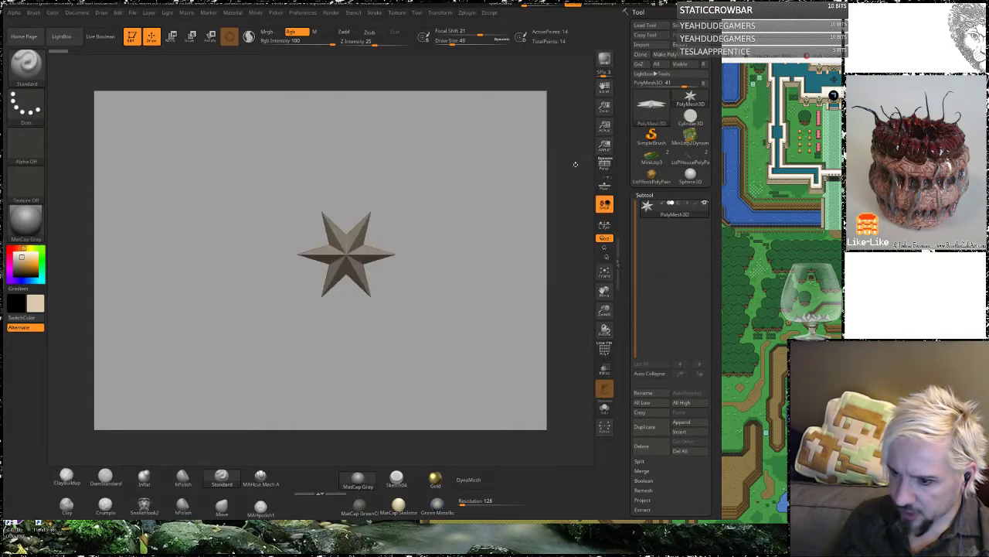
Step: Replace the star with a Sphereinder3D primitive, view it side-on and convert it to a PolyMesh3D
left_click(657, 114)
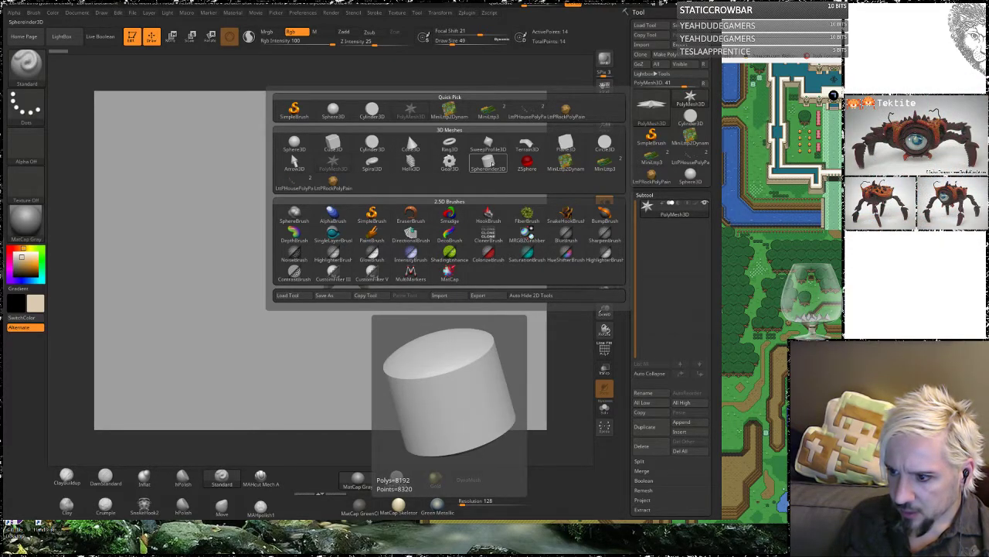
left_click(489, 162)
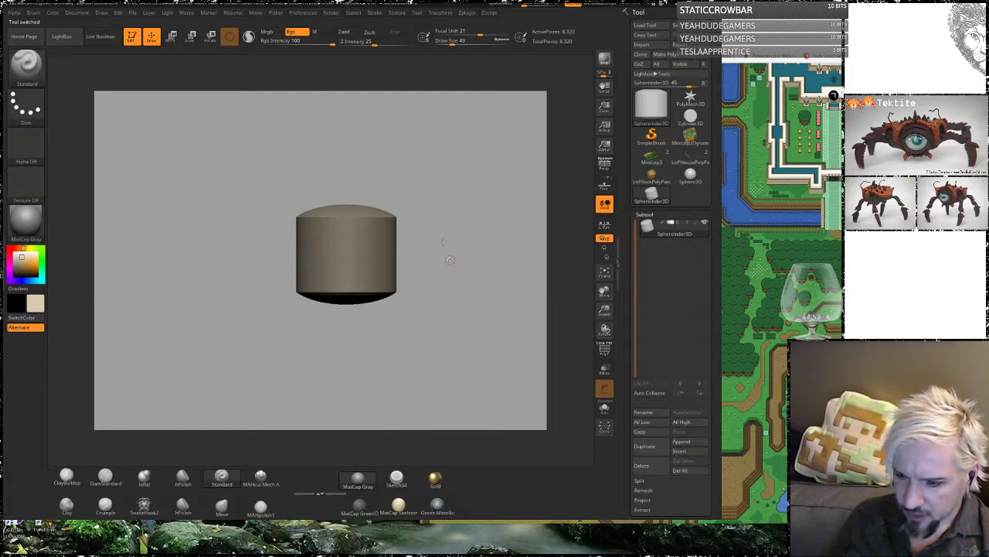
key("shift")
left_click_drag(445, 270, 443, 194)
left_click_drag(437, 247, 488, 232, "shift")
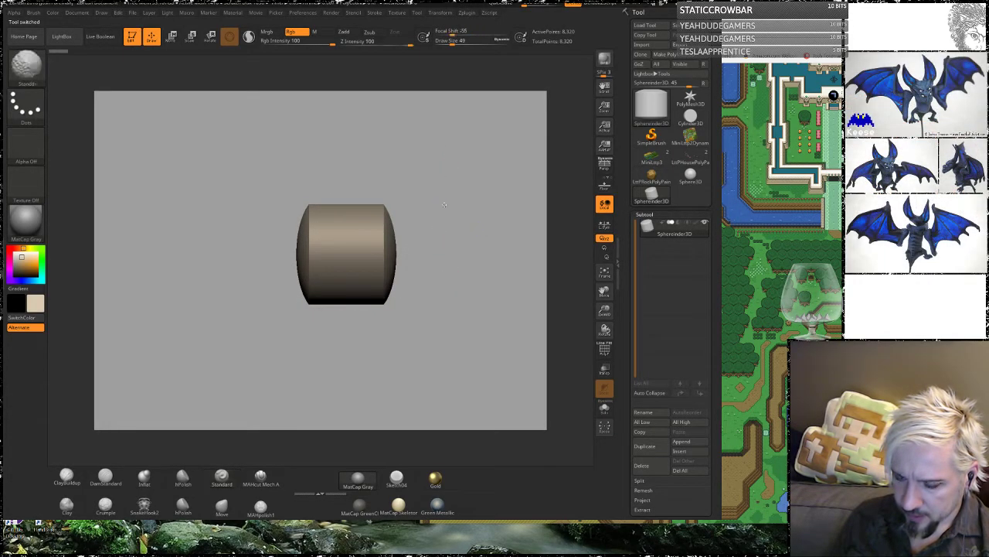
key("w")
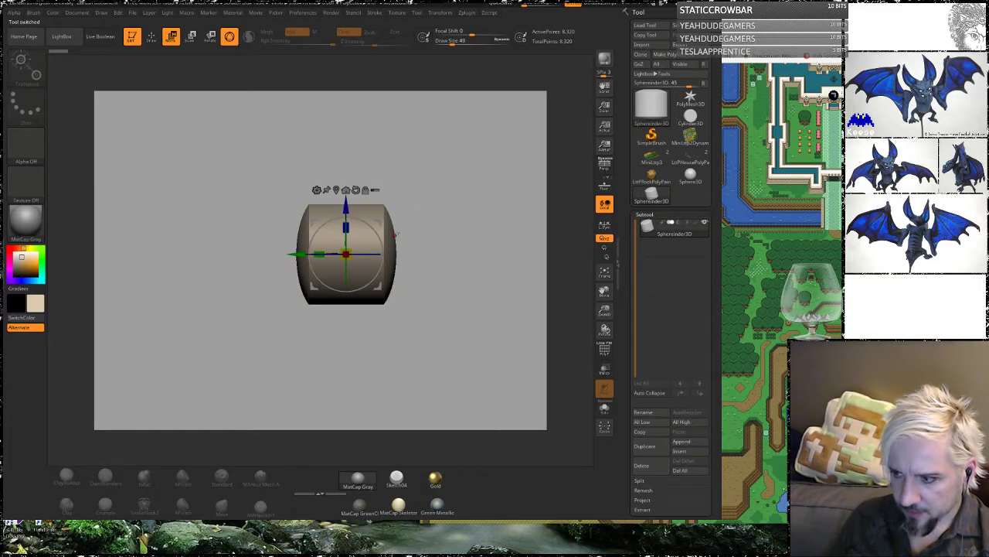
left_click(664, 55)
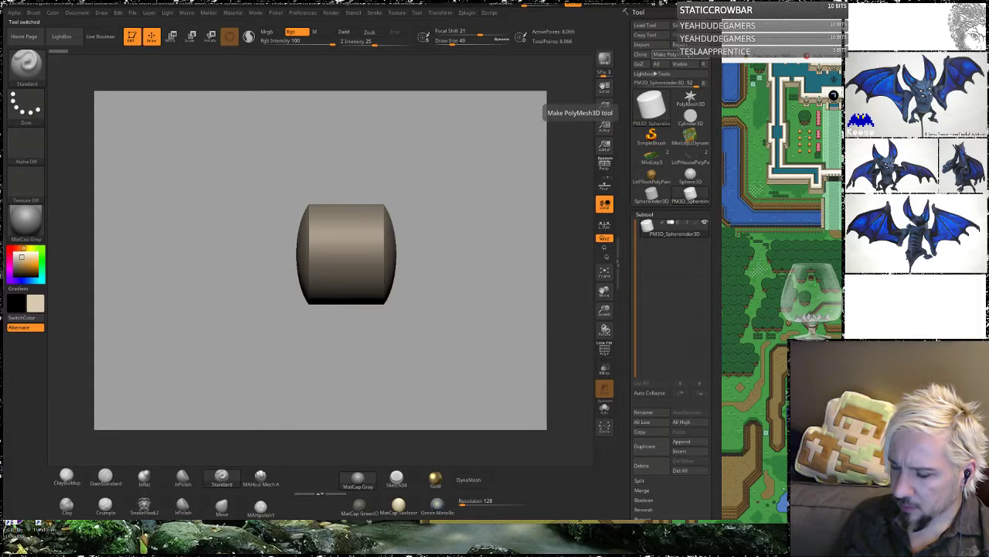
left_click(665, 55)
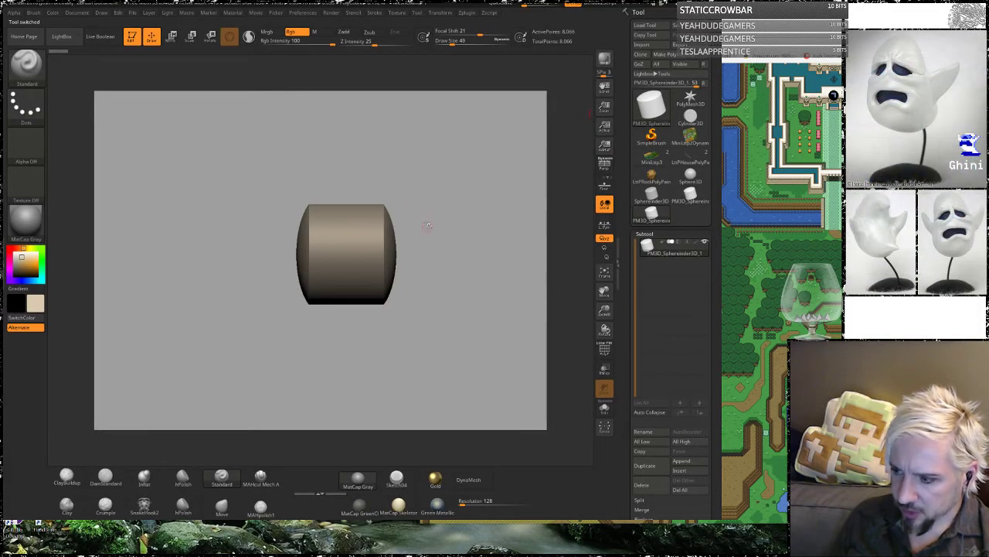
Step: Scale the sphereinder down along its length into a thick round disc with slightly domed faces
left_click_drag(453, 217, 446, 259, "alt")
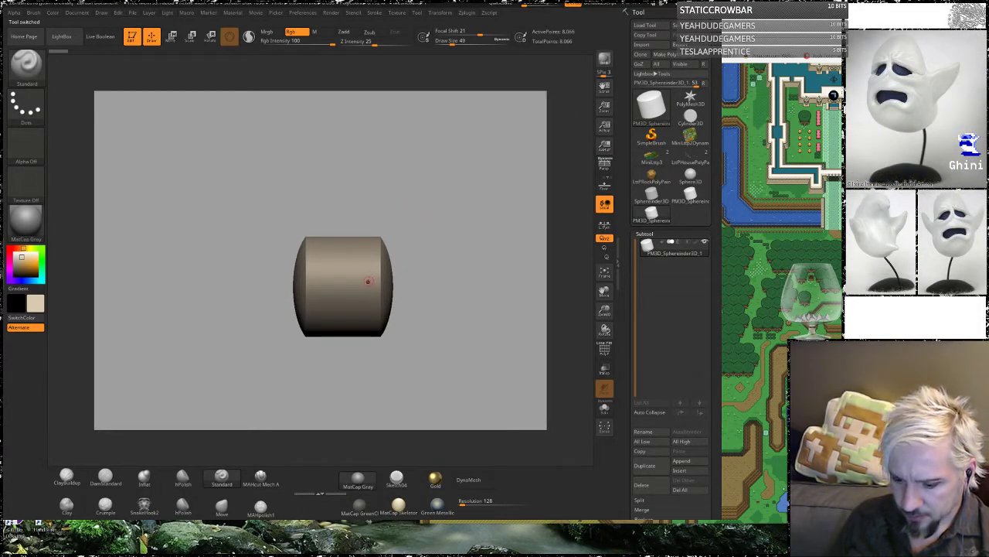
key("w")
left_click_drag(314, 285, 346, 279)
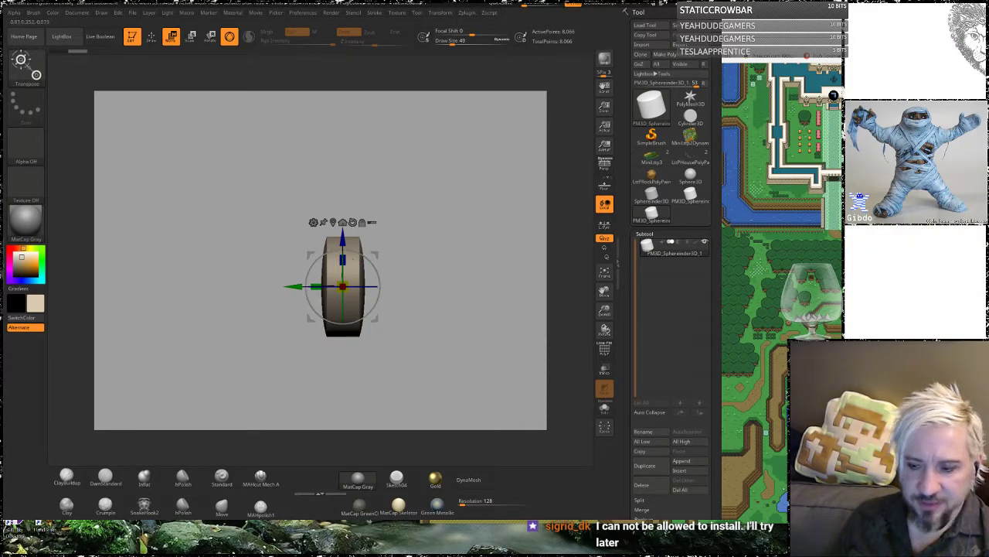
key("ctrl+z")
key("ctrl+z")
key("ctrl+z")
key("ctrl+z")
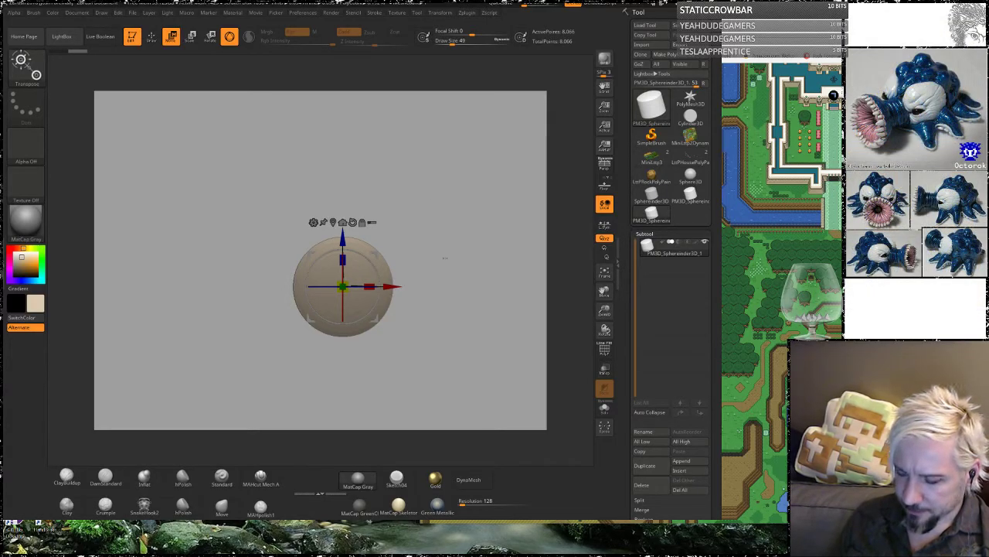
Step: From the front, mask the upper half of the disc and switch to the Move brush
left_click_drag(457, 268, 457, 307, "alt")
mouse_move(452, 251)
left_mouse_down()
mouse_move(514, 248)
mouse_move(443, 262)
left_mouse_up()
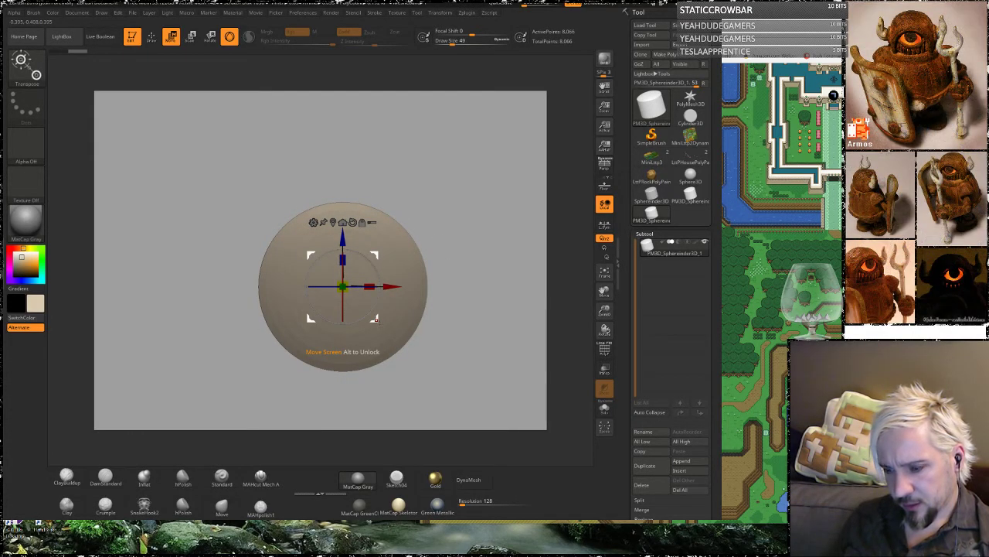
left_click_drag(424, 388, 426, 338, "alt")
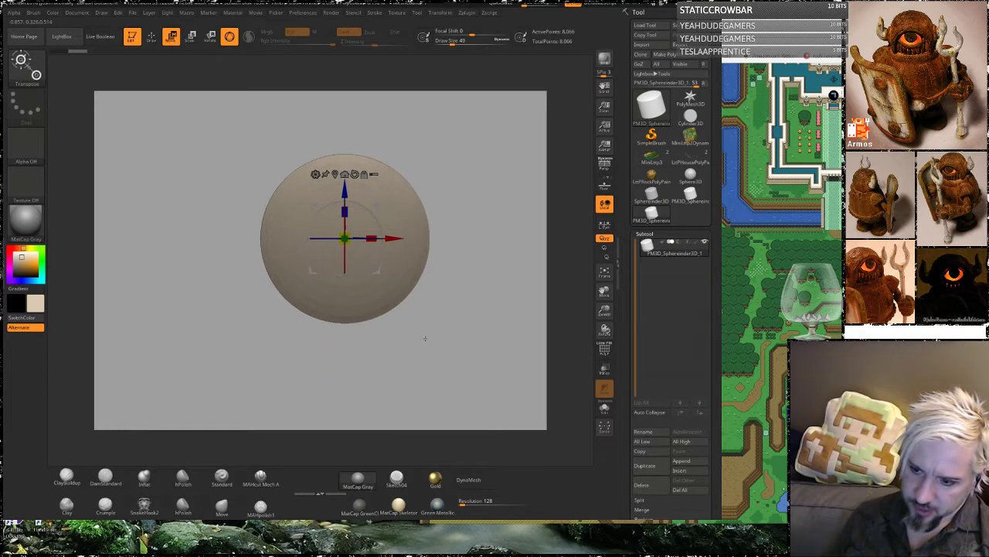
left_click_drag(235, 240, 474, 348, "ctrl")
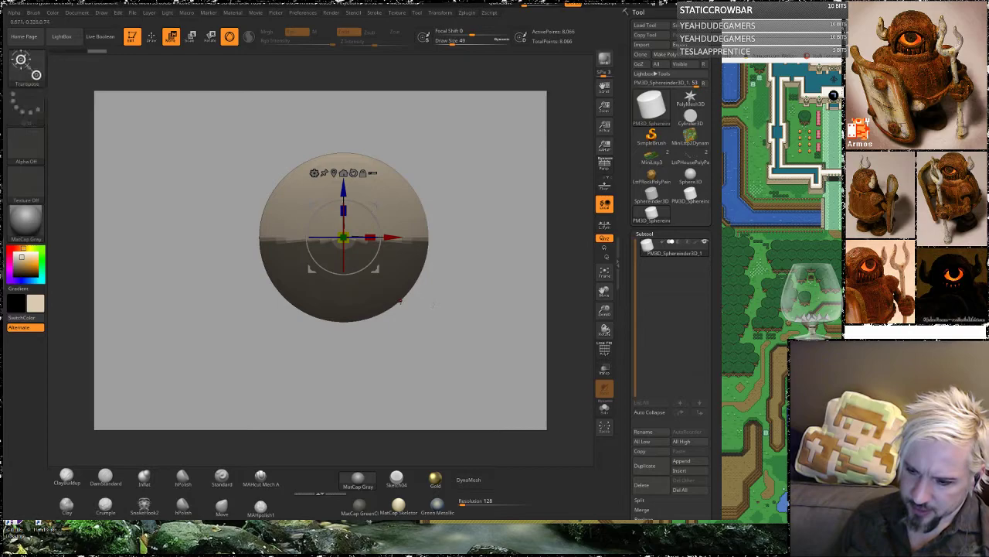
left_click(155, 442, "ctrl")
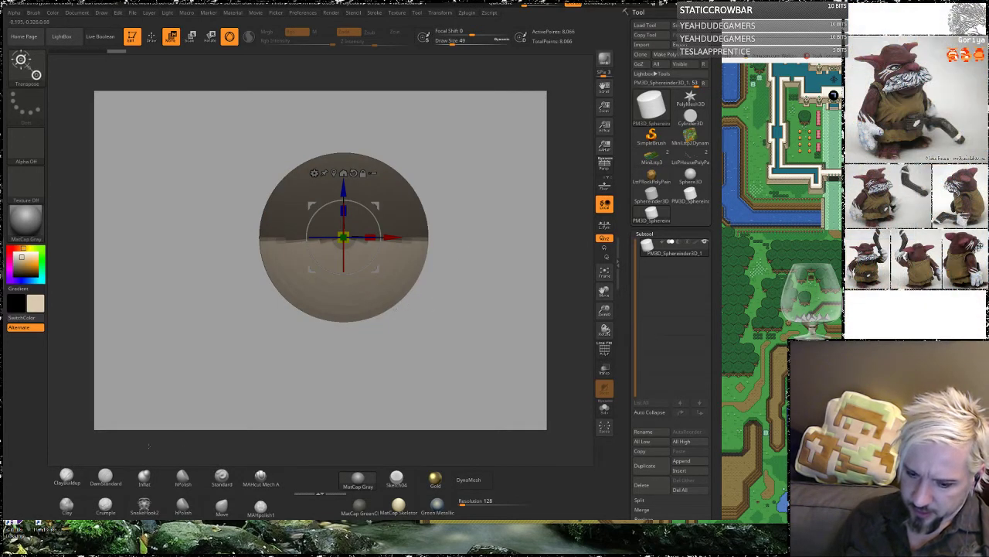
left_click(181, 478)
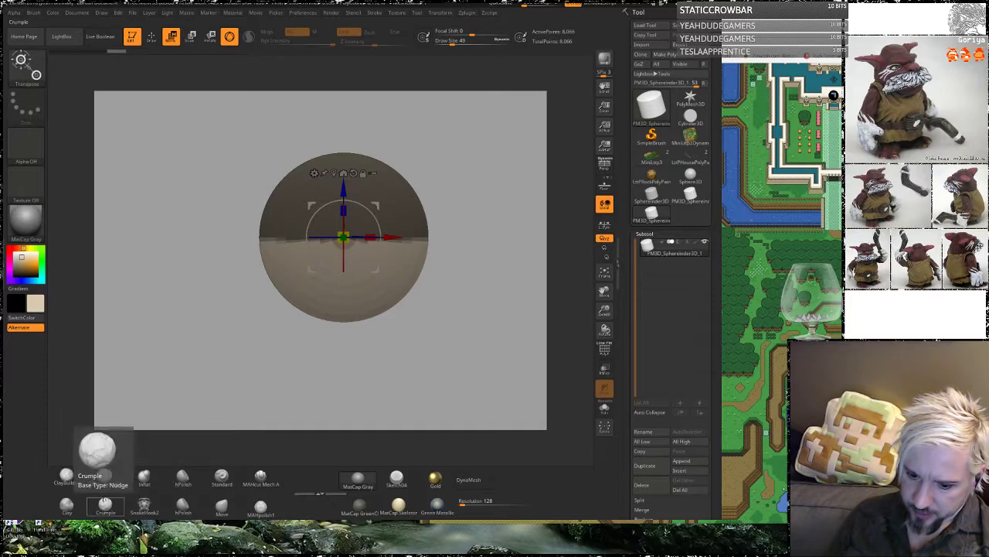
left_click(221, 504)
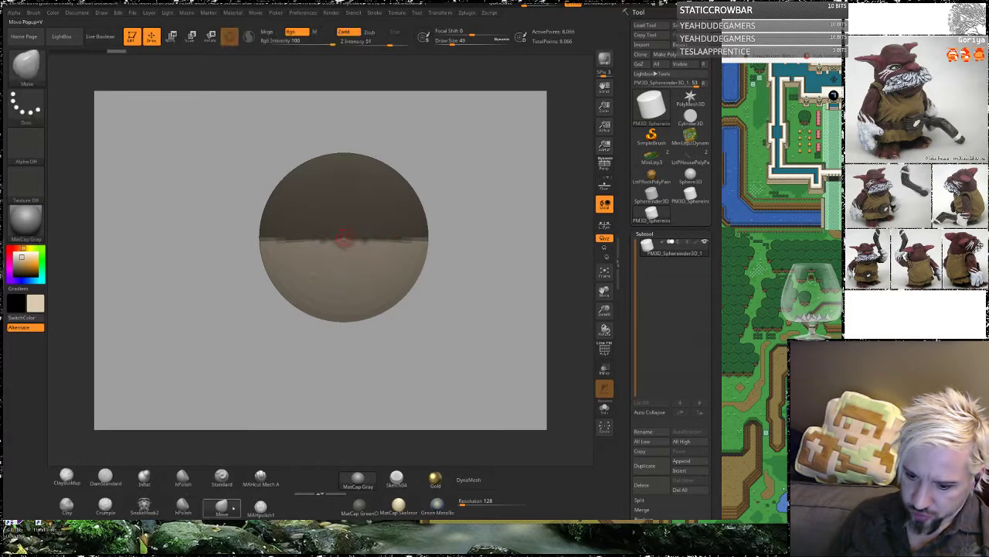
Step: Try to pull the disc's unmasked lower edge outward with the Move brush at draw size 318
key("space")
mouse_move(380, 290)
left_mouse_down()
mouse_move(396, 290)
mouse_move(371, 289)
left_mouse_up()
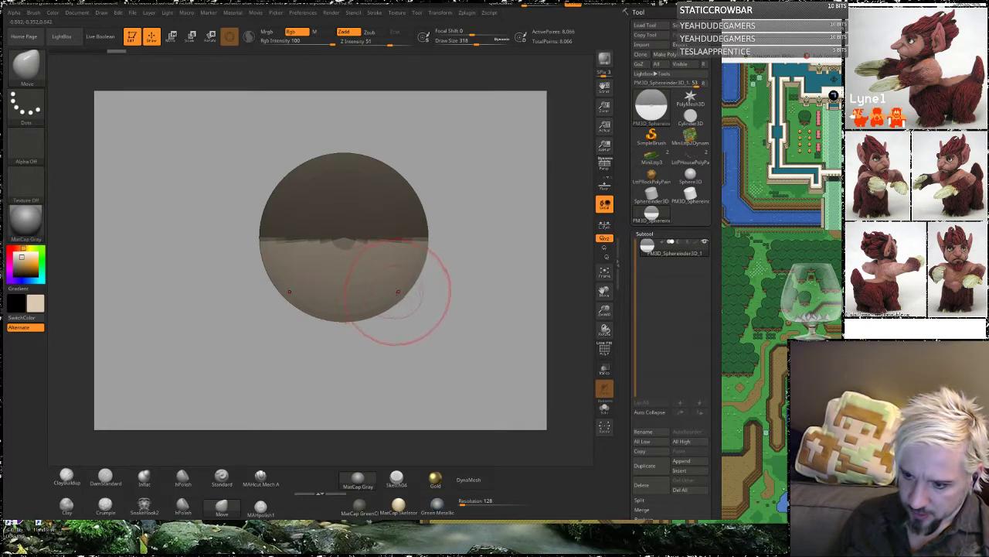
left_click_drag(405, 331, 432, 348)
left_click_drag(496, 317, 370, 271)
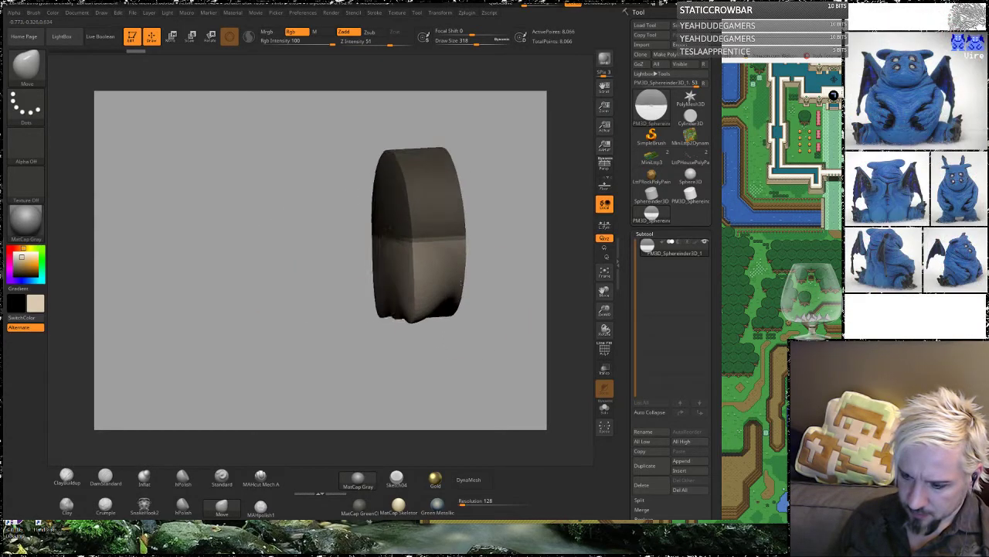
key("ctrl+z")
Step: Pull the unmasked lower half down and outward into a squared base with the Move brush at draw size 784, and clear the mask
mouse_move(448, 339)
left_mouse_down()
mouse_move(406, 353)
mouse_move(430, 345)
left_mouse_up()
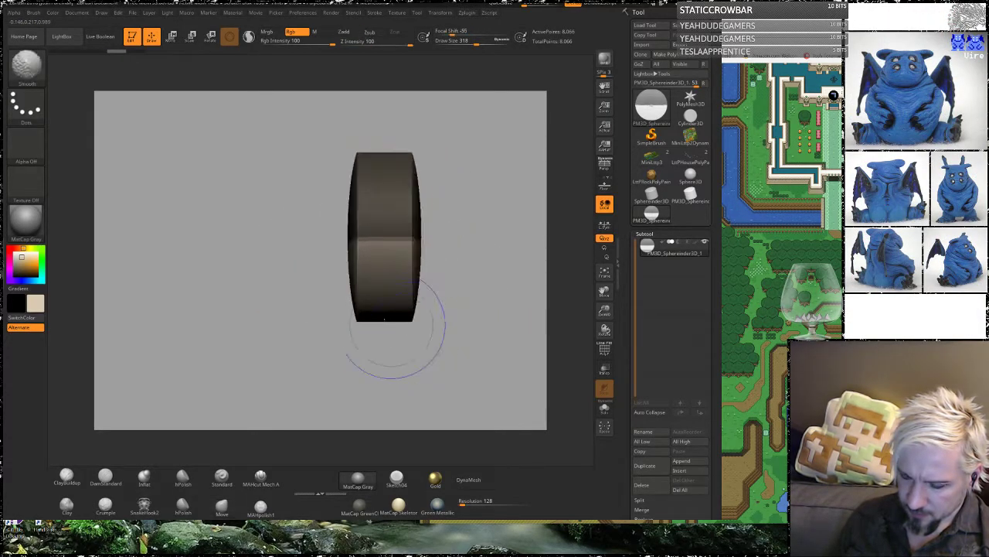
key("space")
left_click_drag(391, 302, 411, 302)
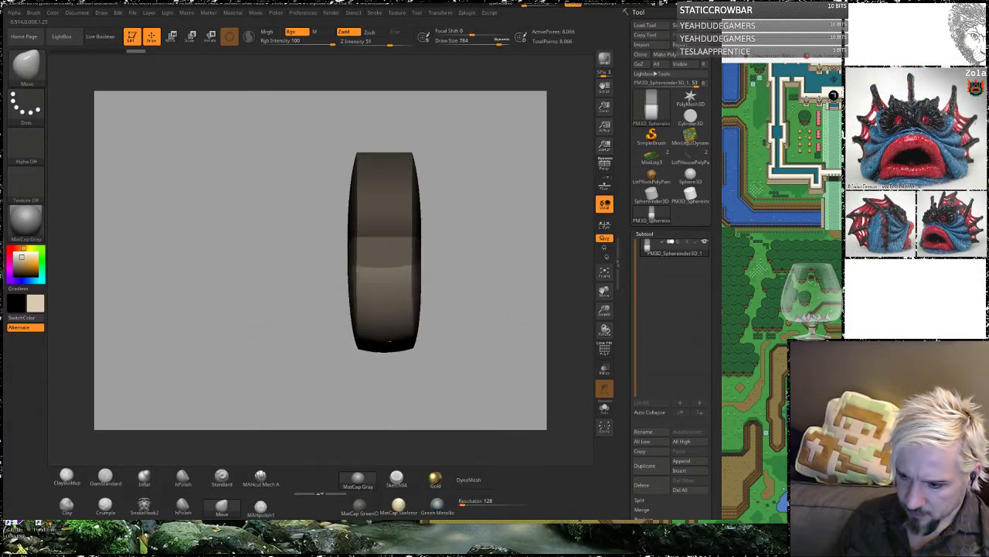
mouse_move(436, 275)
left_mouse_down()
mouse_move(488, 258)
mouse_move(428, 292)
left_mouse_up()
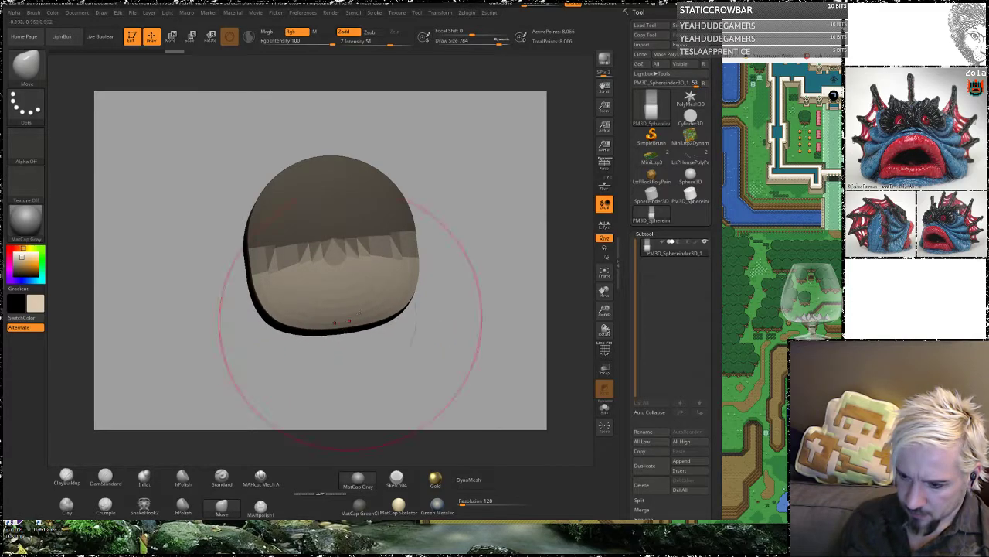
left_click_drag(390, 295, 430, 316)
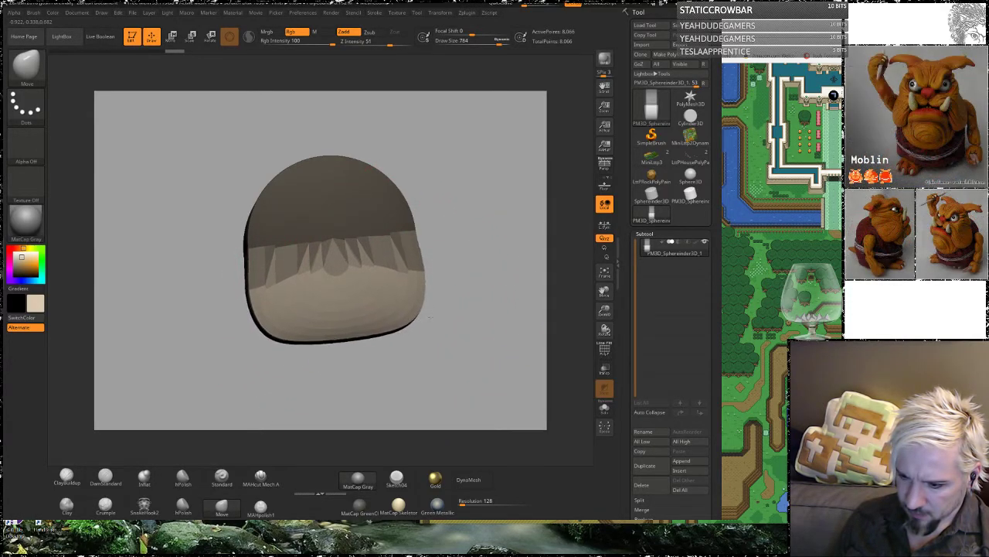
mouse_move(469, 264)
left_mouse_down()
mouse_move(488, 245)
mouse_move(502, 245)
mouse_move(506, 262)
left_mouse_up()
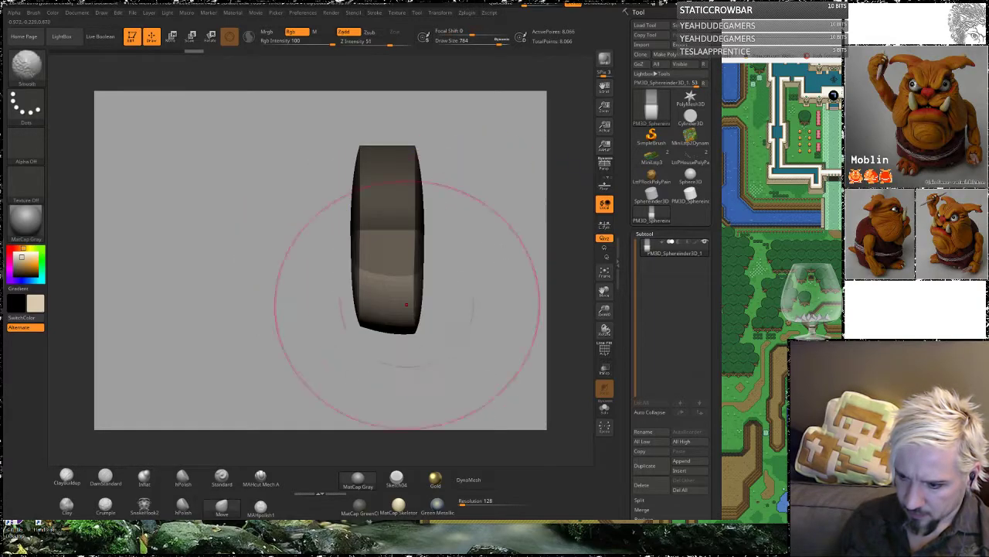
left_click_drag(360, 310, 362, 332)
mouse_move(421, 289)
left_mouse_down()
mouse_move(441, 286)
mouse_move(465, 302)
mouse_move(397, 294)
mouse_move(233, 310)
left_mouse_up()
mouse_move(488, 286)
left_mouse_down("ctrl")
mouse_move(469, 245)
mouse_move(447, 267)
left_mouse_up("ctrl")
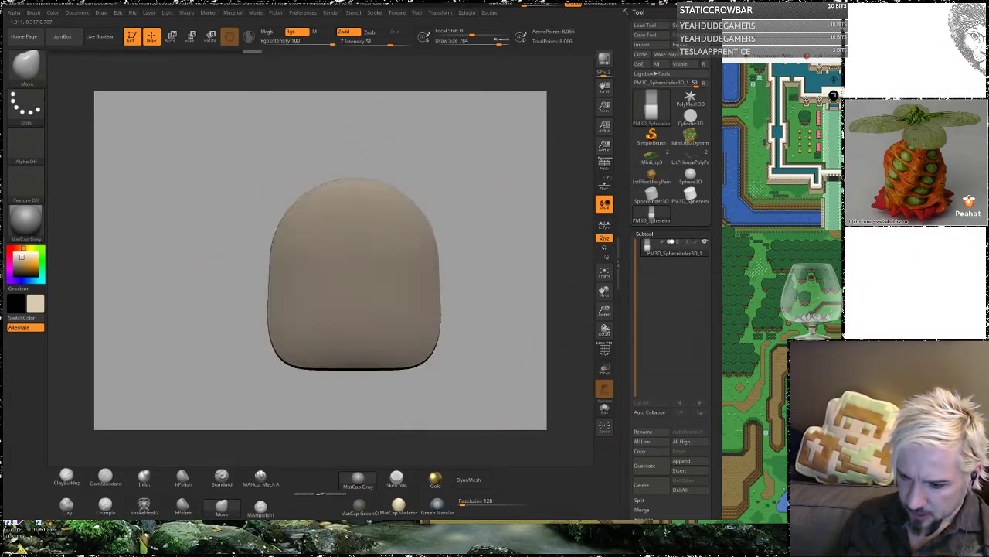
Step: Flatten the underside and straighten the sides of the arched block with the hPolish brush
left_click(185, 485)
left_click_drag(204, 390, 224, 307)
left_click_drag(431, 253, 428, 188, "alt")
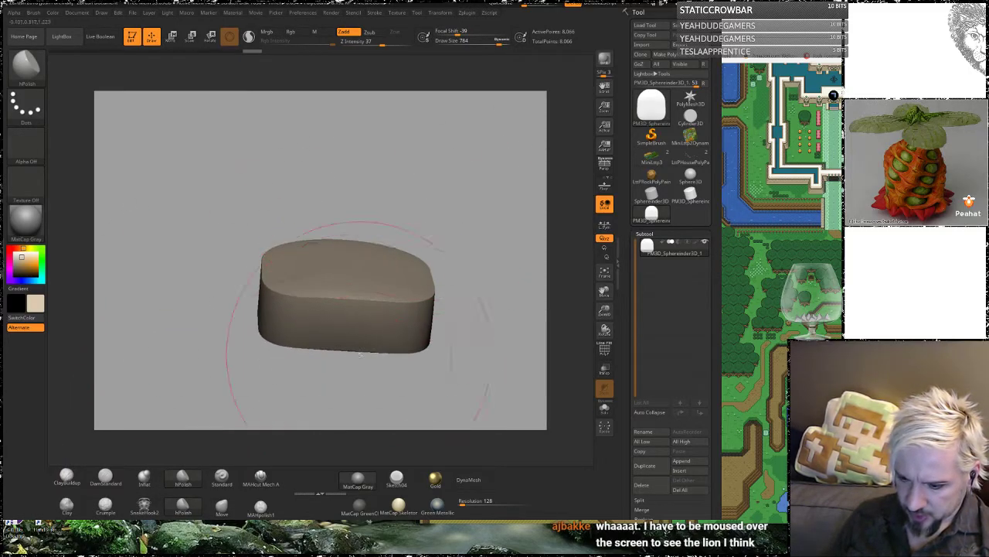
mouse_move(371, 329)
left_mouse_down()
mouse_move(309, 321)
mouse_move(316, 325)
left_mouse_up()
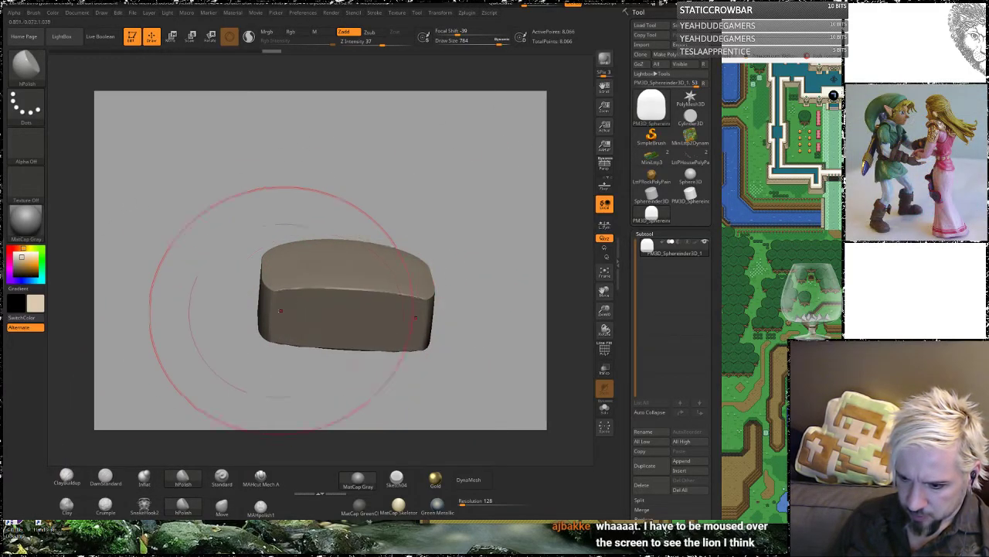
mouse_move(450, 190)
left_mouse_down()
mouse_move(430, 281)
mouse_move(395, 280)
left_mouse_up()
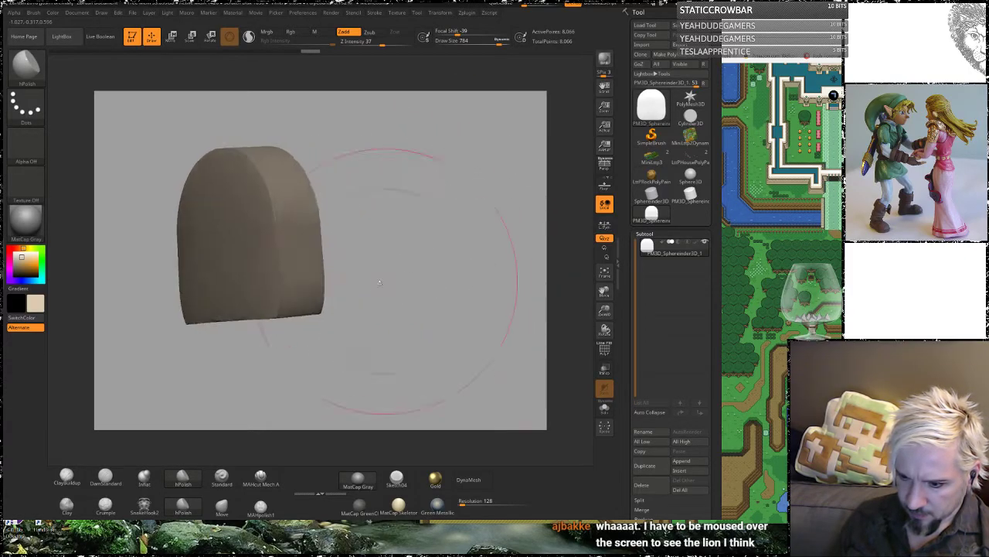
mouse_move(312, 281)
left_mouse_down()
mouse_move(303, 288)
mouse_move(299, 224)
left_mouse_up()
left_click_drag(400, 259, 438, 253, "shift")
left_click_drag(358, 223, 450, 240, "alt")
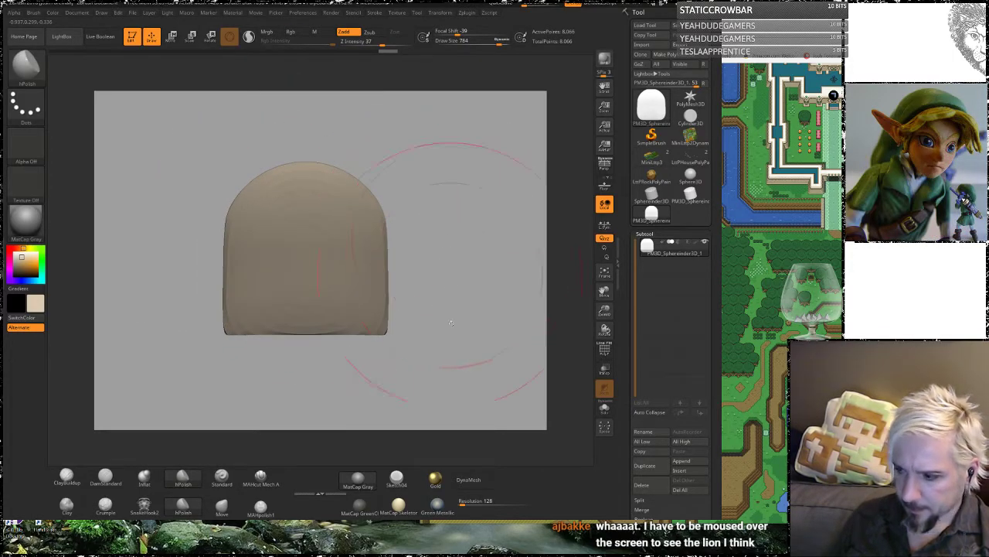
Step: Try DynaMesh on the arched block and undo it, and set the hPolish brush's Focal Shift to 74
left_click(473, 480)
left_click_drag(446, 292, 460, 300)
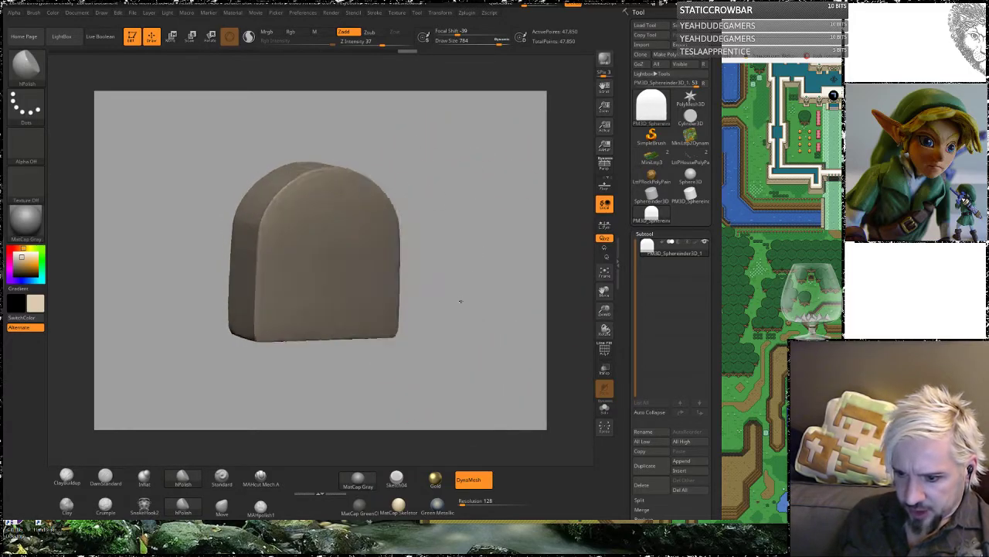
key("space")
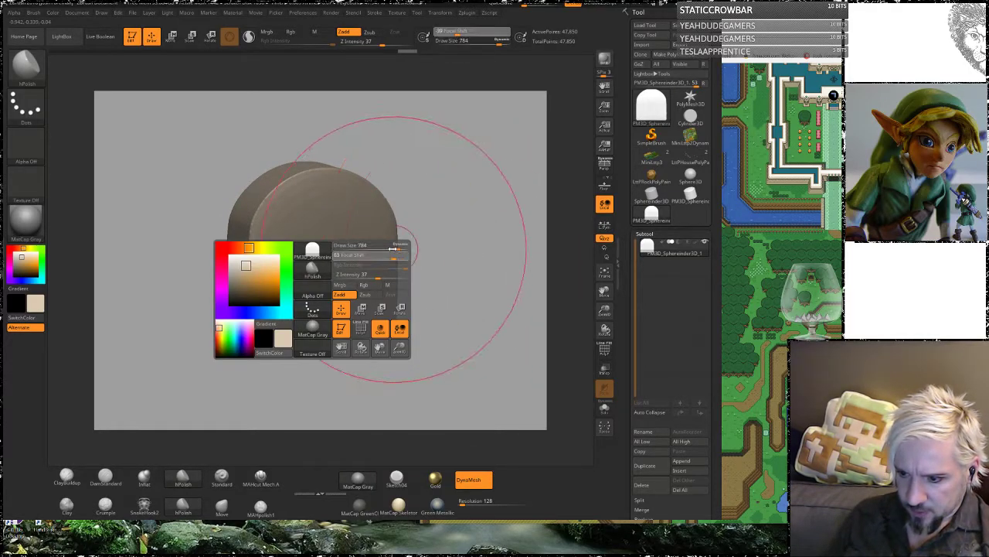
key("ctrl+z")
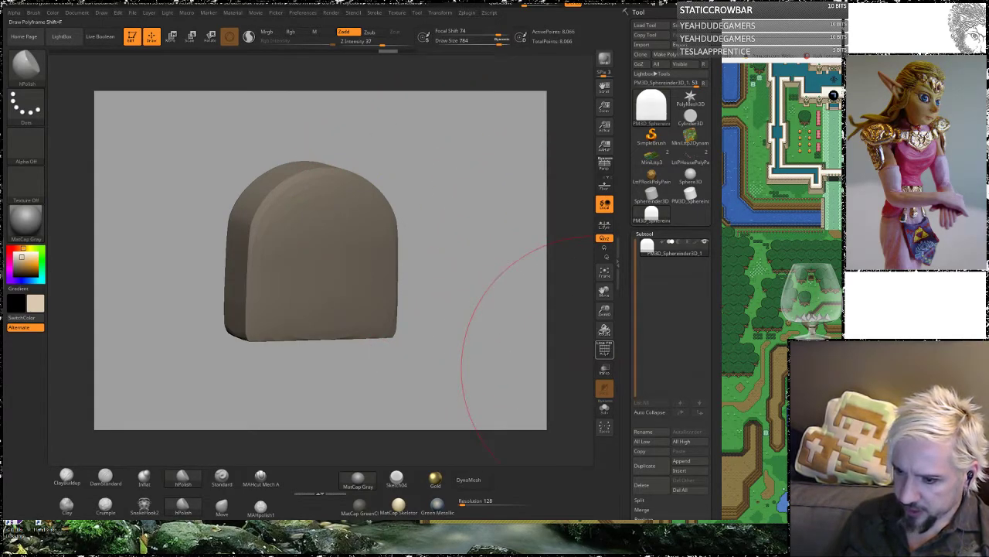
Step: Check the block's polygon wireframe and remesh it with DynaMesh at resolution 128, with the wireframe hidden again
left_click(605, 346)
mouse_move(445, 287)
left_mouse_down()
mouse_move(464, 294)
mouse_move(474, 334)
mouse_move(515, 351)
left_mouse_up()
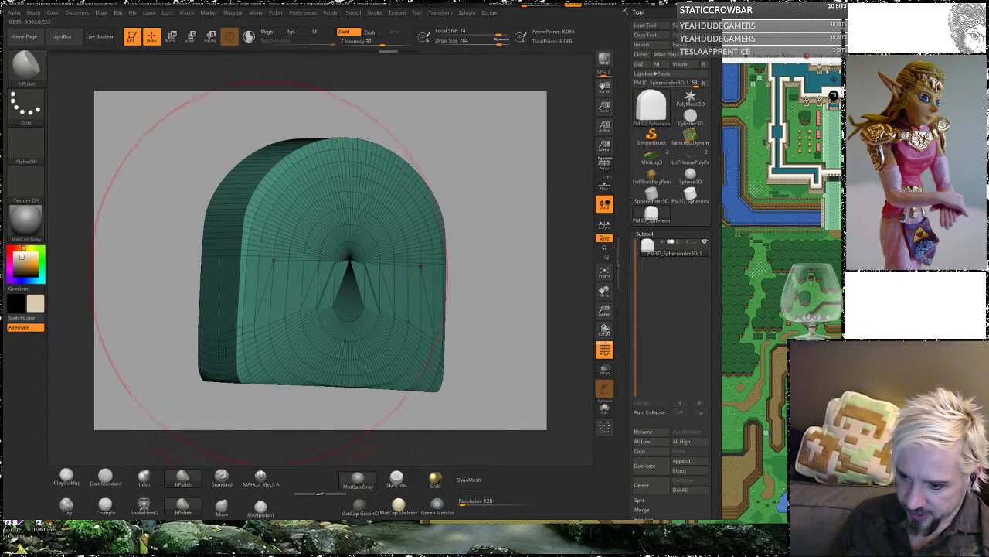
mouse_move(493, 319)
left_mouse_down()
mouse_move(489, 231)
mouse_move(488, 299)
left_mouse_up()
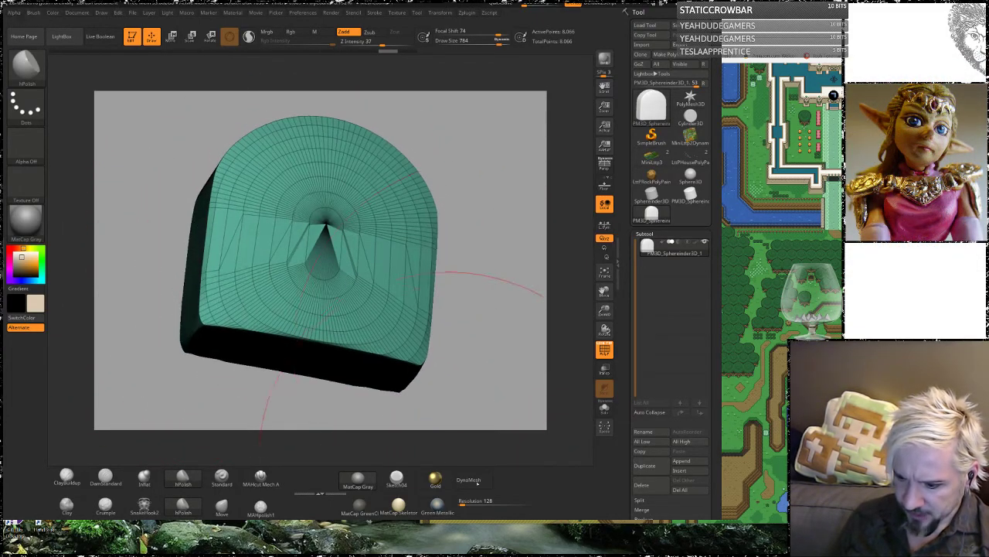
left_click(478, 480)
left_click_drag(498, 207, 520, 230)
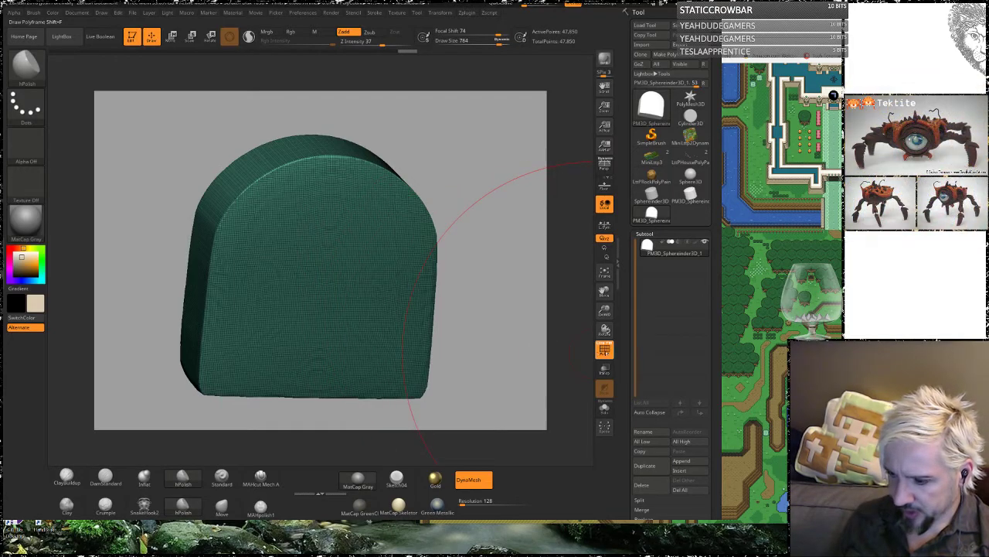
left_click(604, 351)
Step: Reduce the hPolish brush's draw size to 344 for working on the arched block
left_click_drag(491, 312, 519, 327, "alt")
key("space")
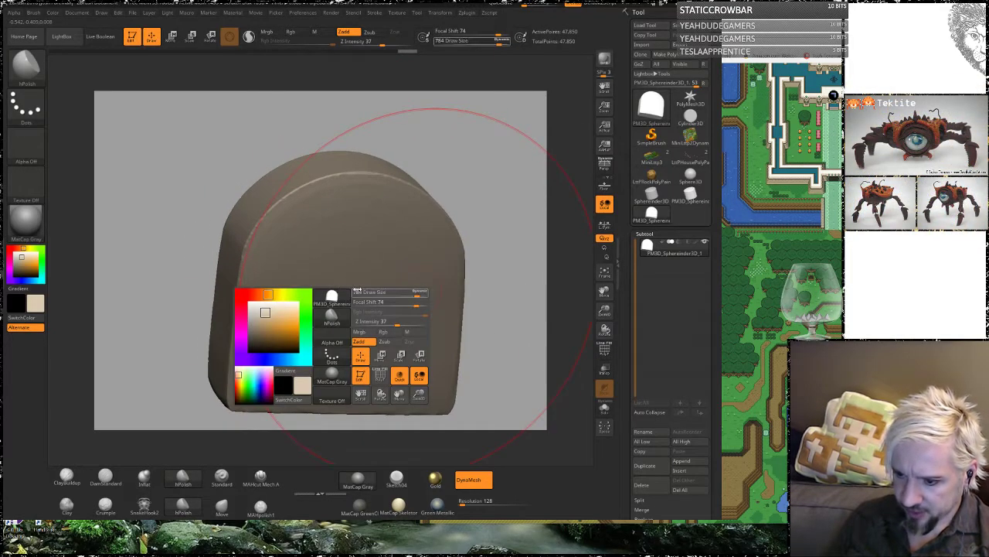
left_click_drag(418, 294, 396, 293)
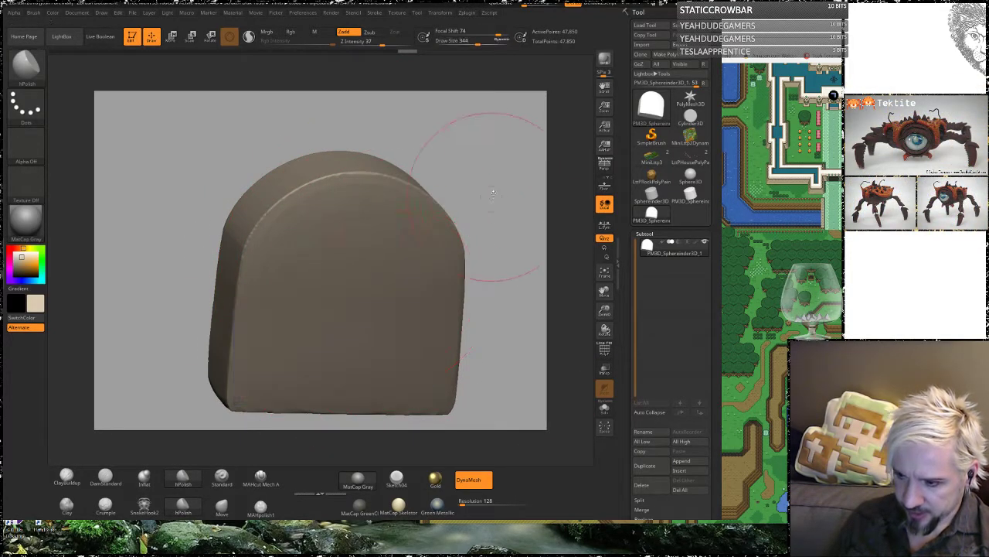
Step: Smooth the arched block's surface colour to plain grey on its front and sides with the Smooth brush in Rgb mode
left_click_drag(492, 194, 486, 187, "shift")
mouse_move(338, 284)
left_mouse_down("ctrl")
mouse_move(337, 238)
mouse_move(325, 230)
mouse_move(336, 281)
left_mouse_up("ctrl")
key("ctrl+z")
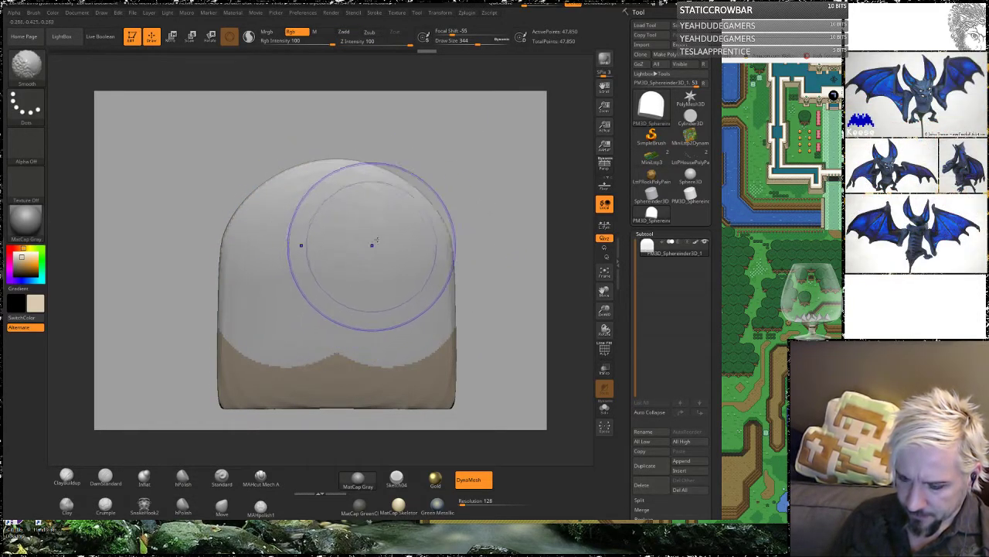
key("ctrl+z")
mouse_move(461, 156)
left_mouse_down()
mouse_move(468, 185)
mouse_move(462, 157)
left_mouse_up()
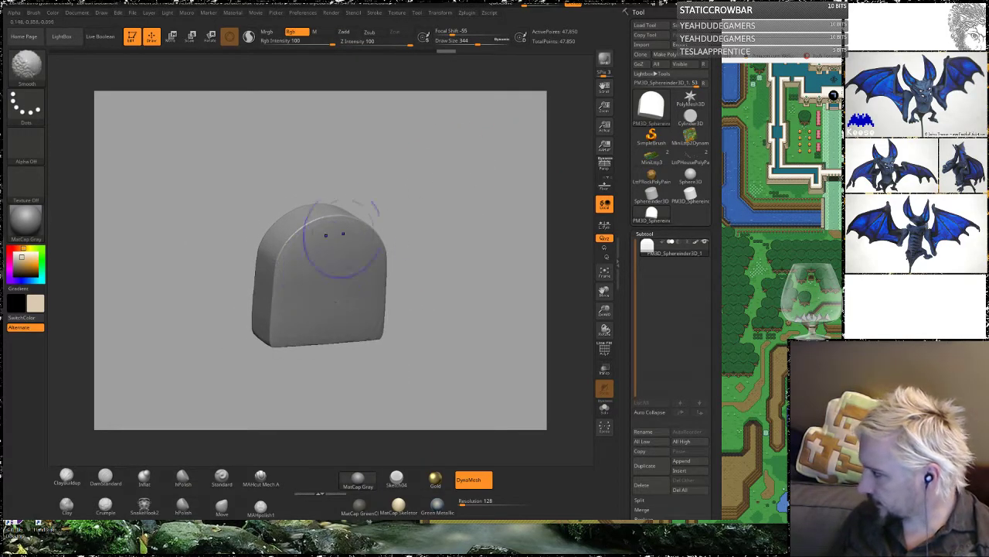
mouse_move(392, 203)
left_mouse_down()
mouse_move(404, 188)
mouse_move(430, 194)
left_mouse_up()
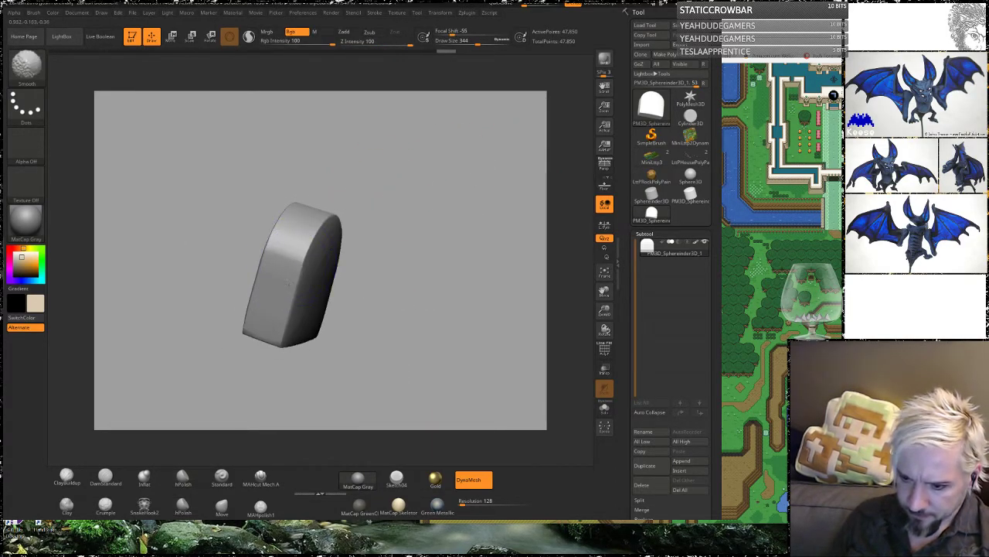
left_click_drag(322, 172, 232, 239)
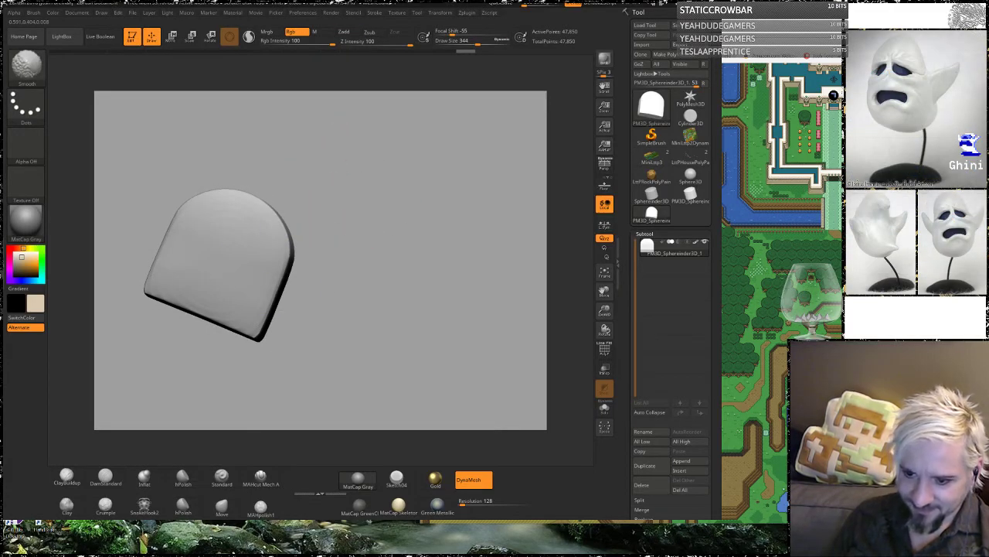
left_click_drag(245, 273, 247, 254, "shift")
Step: Examine the arched block's shape from the front and from other angles
left_click_drag(406, 201, 452, 237, "alt")
mouse_move(407, 202)
left_mouse_down()
mouse_move(424, 209)
mouse_move(402, 210)
mouse_move(410, 207)
left_mouse_up()
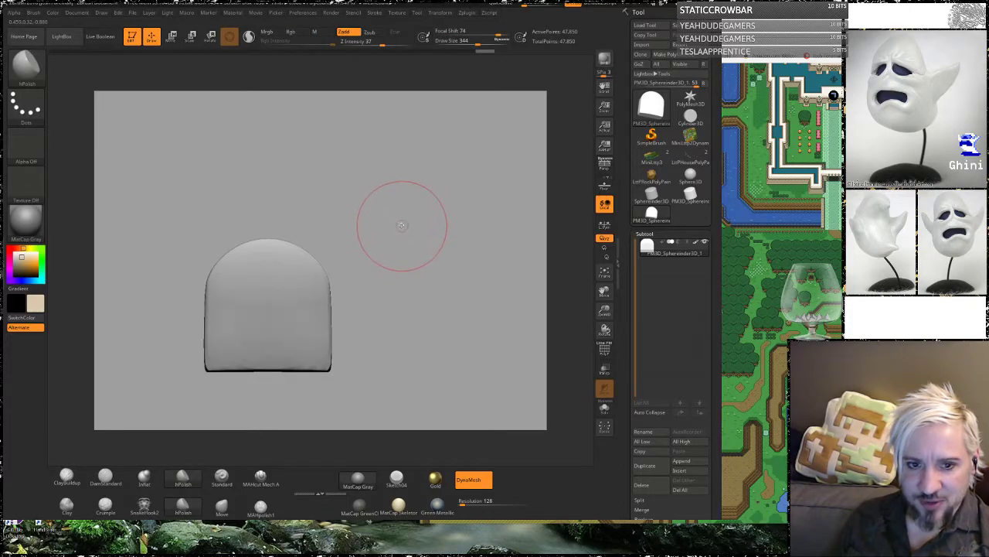
left_click_drag(400, 259, 447, 292, "alt")
left_click_drag(456, 226, 482, 198, "alt")
key("shift")
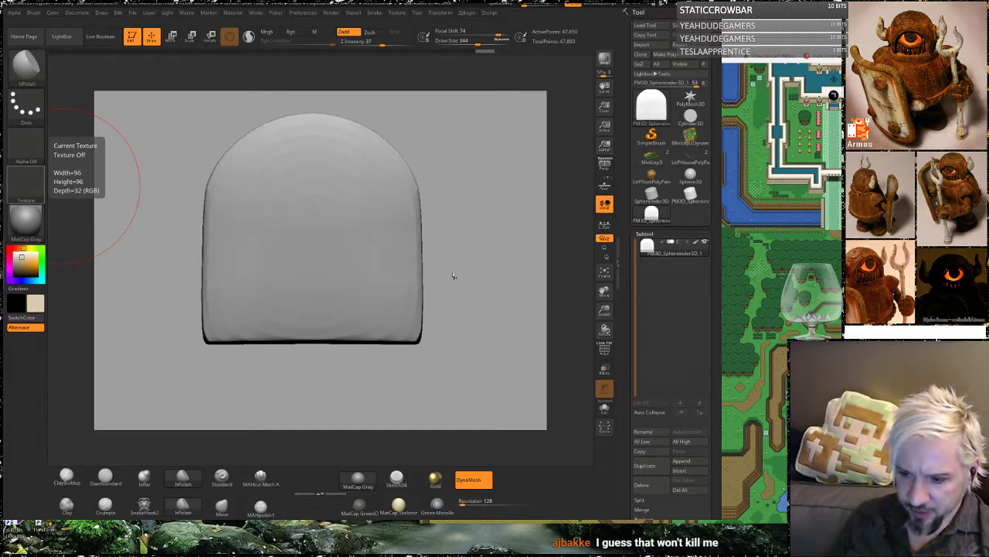
left_click_drag(469, 239, 246, 305)
mouse_move(524, 287)
left_mouse_down()
mouse_move(484, 250)
mouse_move(516, 272)
mouse_move(490, 263)
left_mouse_up()
mouse_move(456, 297)
left_mouse_down("alt")
mouse_move(459, 224)
mouse_move(473, 259)
mouse_move(453, 260)
left_mouse_up("alt")
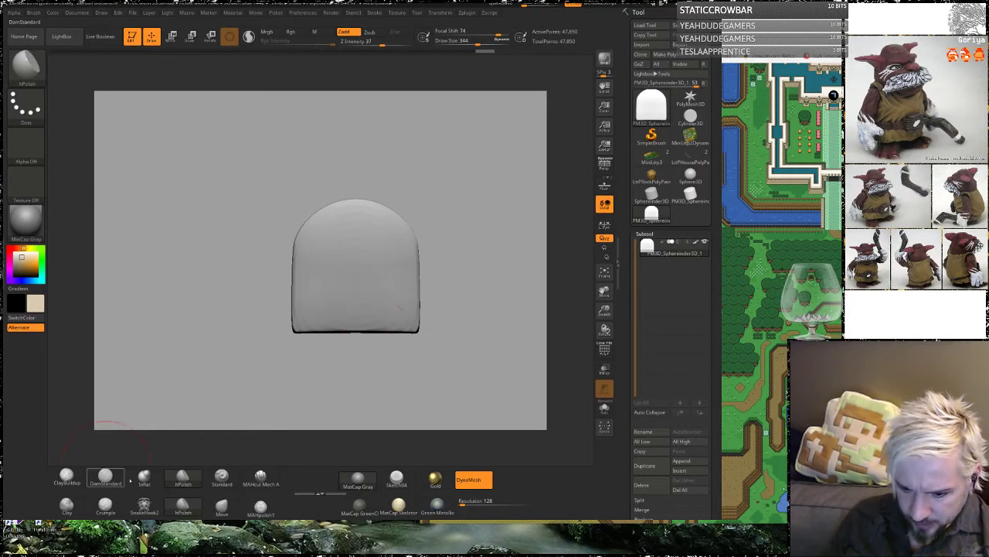
Step: Paint a dark blue-grey band across the block's base with the Standard brush in Rgb mode
mouse_move(21, 259)
left_mouse_down()
mouse_move(13, 276)
mouse_move(20, 269)
left_mouse_up()
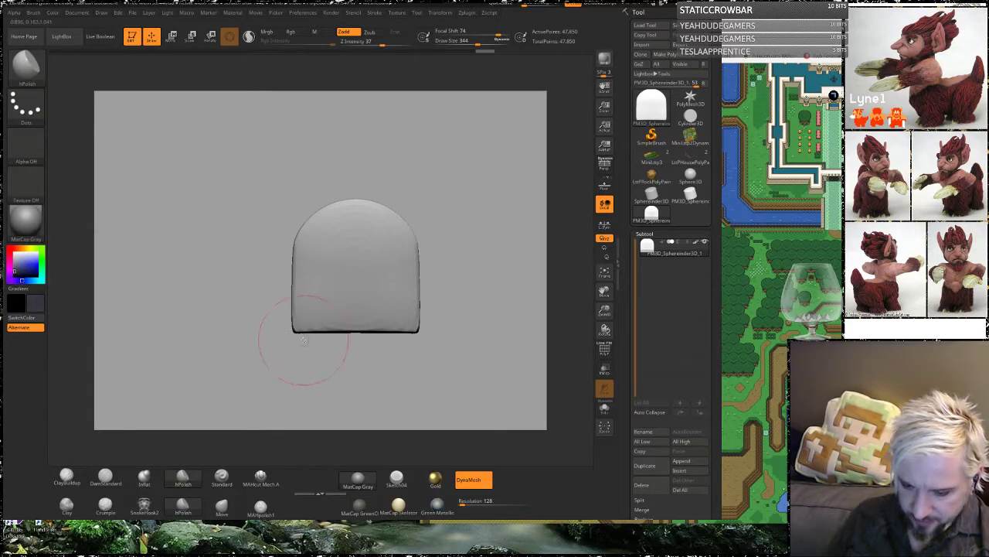
mouse_move(305, 329)
left_mouse_down()
mouse_move(401, 330)
mouse_move(305, 313)
mouse_move(409, 309)
left_mouse_up()
left_click(221, 475)
left_click_drag(283, 326, 383, 321)
left_click_drag(255, 360, 354, 360)
Step: Blend the upper edge of the dark base band into a soft gradient with the Smooth brush
mouse_move(391, 320)
left_mouse_down()
mouse_move(363, 322)
mouse_move(394, 318)
mouse_move(347, 300)
left_mouse_up()
key("shift")
left_click_drag(272, 339, 170, 337)
left_click_drag(395, 300, 376, 300, "shift")
mouse_move(284, 297)
left_mouse_down("alt")
mouse_move(216, 307)
mouse_move(305, 300)
mouse_move(240, 294)
left_mouse_up("alt")
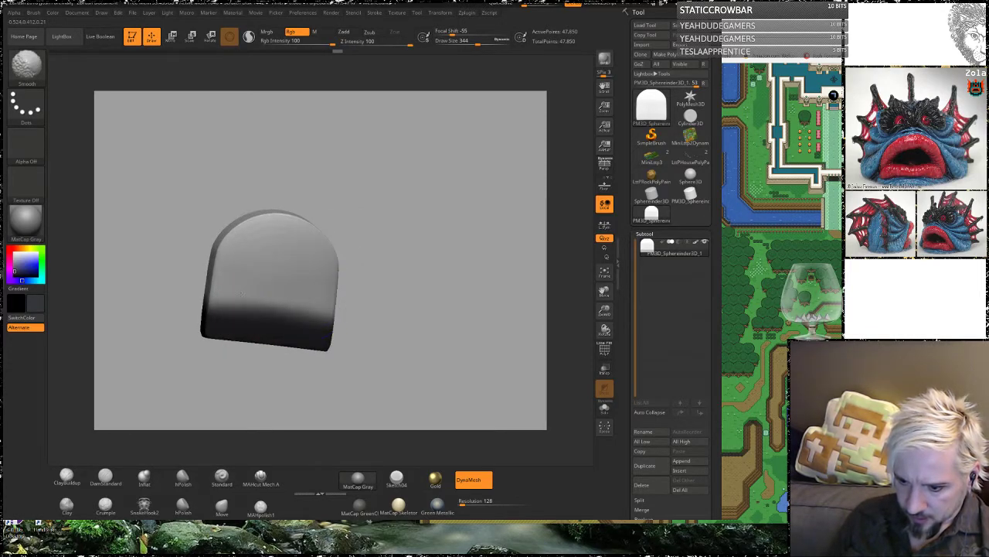
left_click_drag(412, 293, 450, 277)
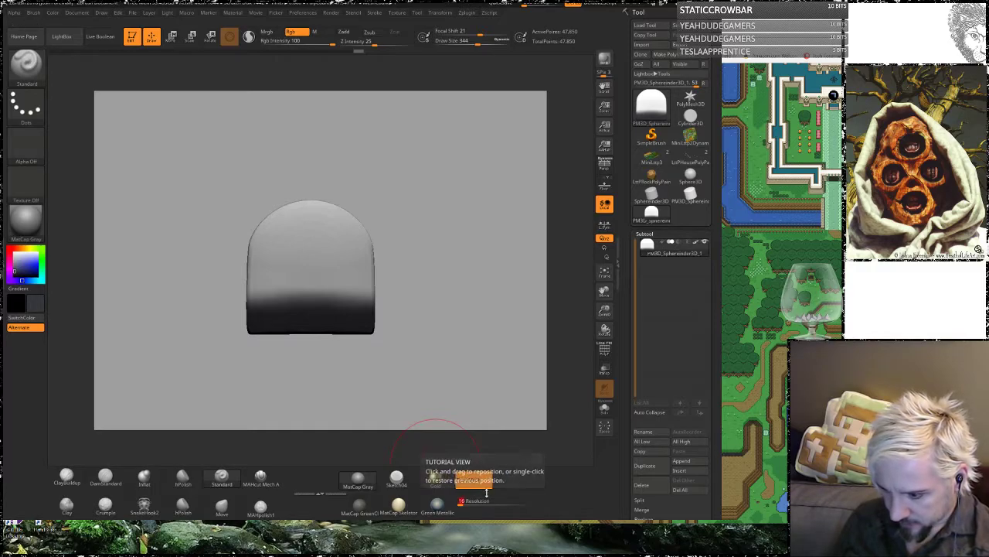
Step: Show the block's polygon wireframe, try toggling DynaMesh at resolution 16, and select the ClayBuildup brush
key("ctrl")
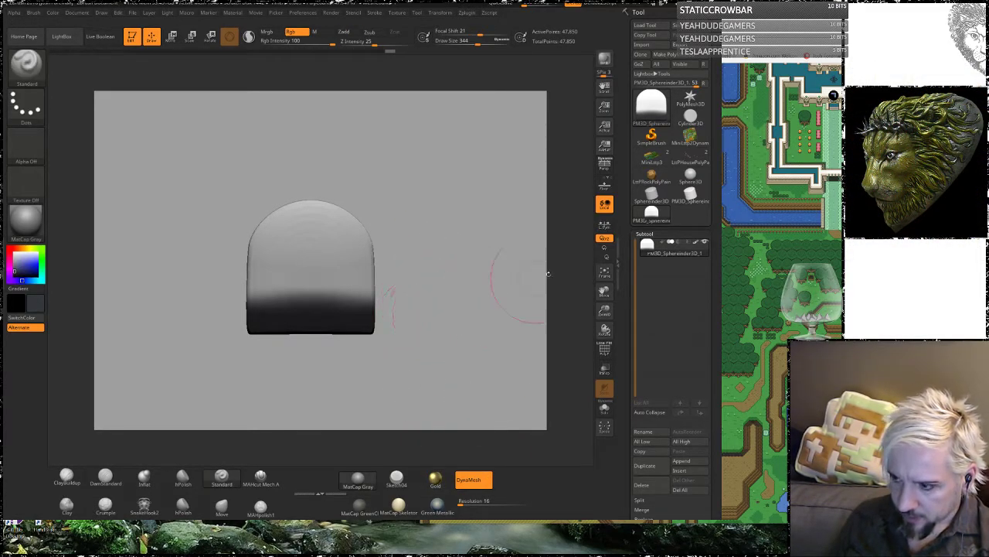
left_click(606, 353)
left_click_drag(454, 340, 461, 377, "alt")
left_click(477, 480)
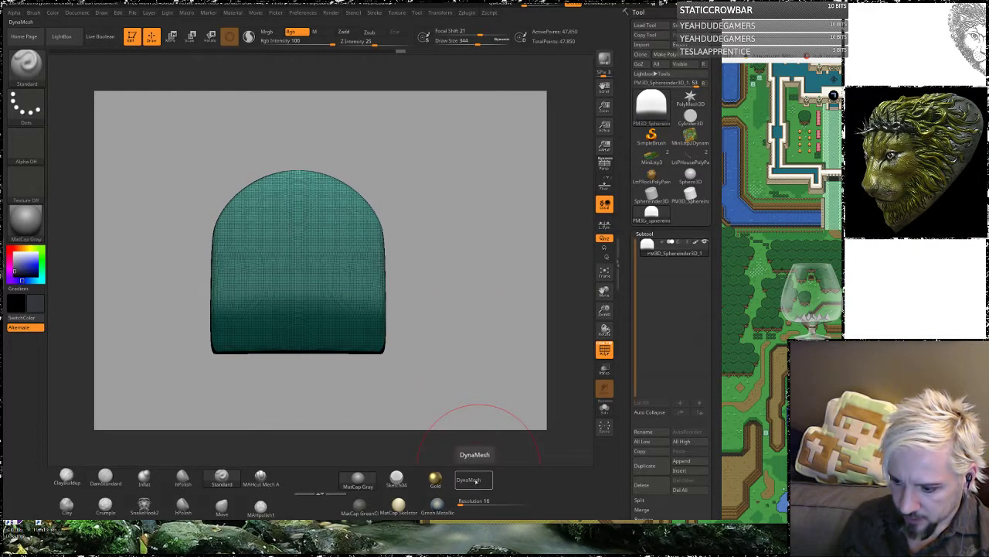
left_click(478, 481)
left_click_drag(482, 353, 468, 360)
left_click(66, 474)
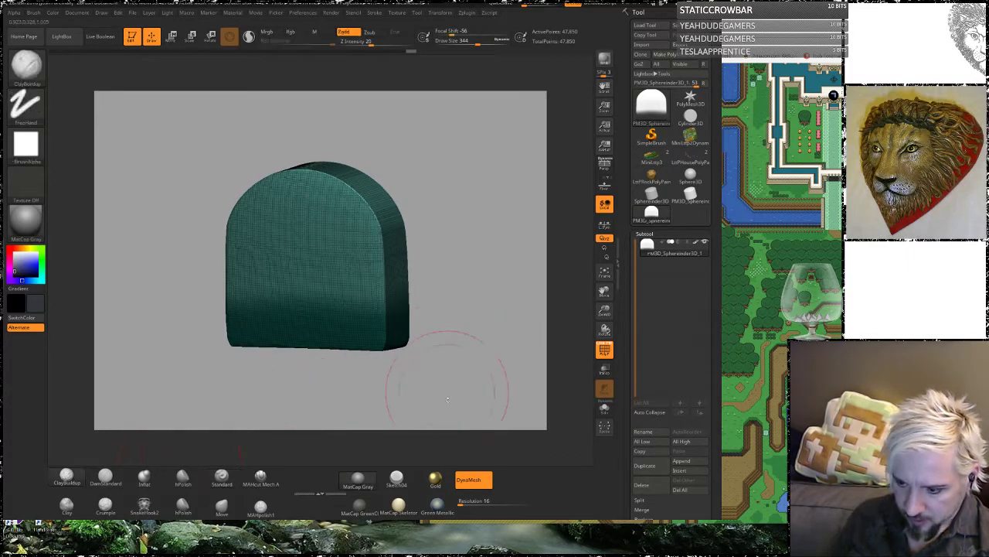
left_click(480, 481)
left_click_drag(483, 373, 492, 360)
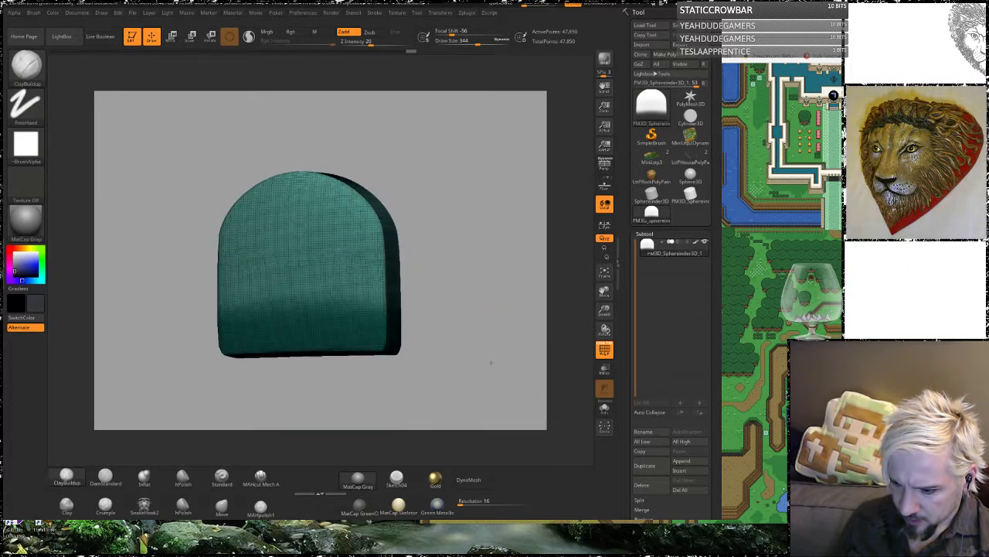
Step: Turn DynaMesh back on for the block at resolution 104 and change its resolution to 56
left_click_drag(461, 502, 463, 503)
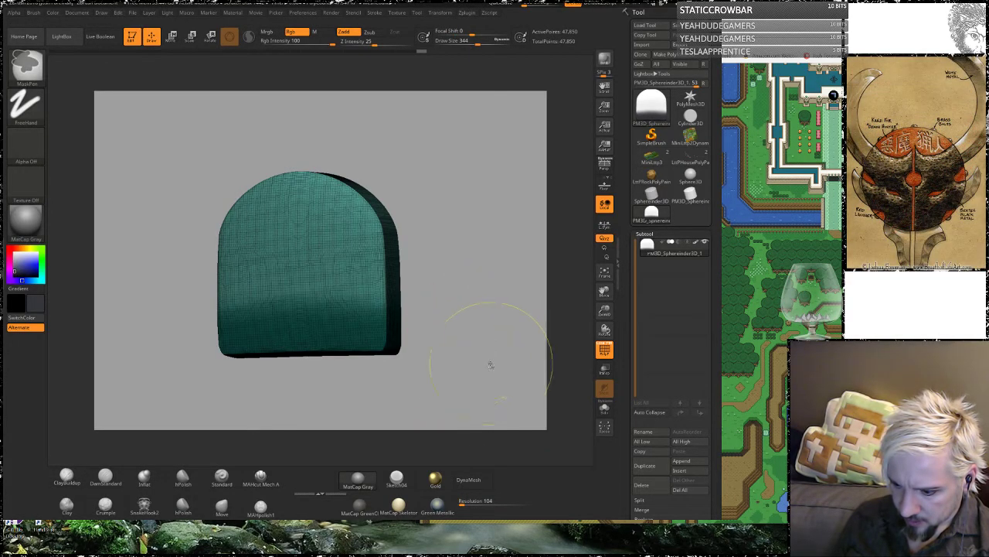
left_click(469, 480)
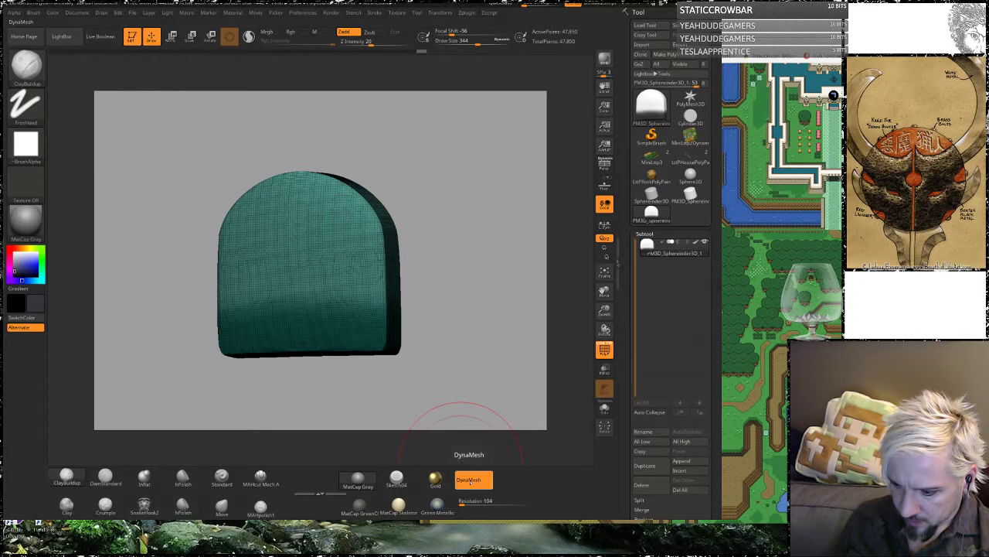
left_click_drag(475, 343, 480, 447)
left_click(461, 501)
type("128")
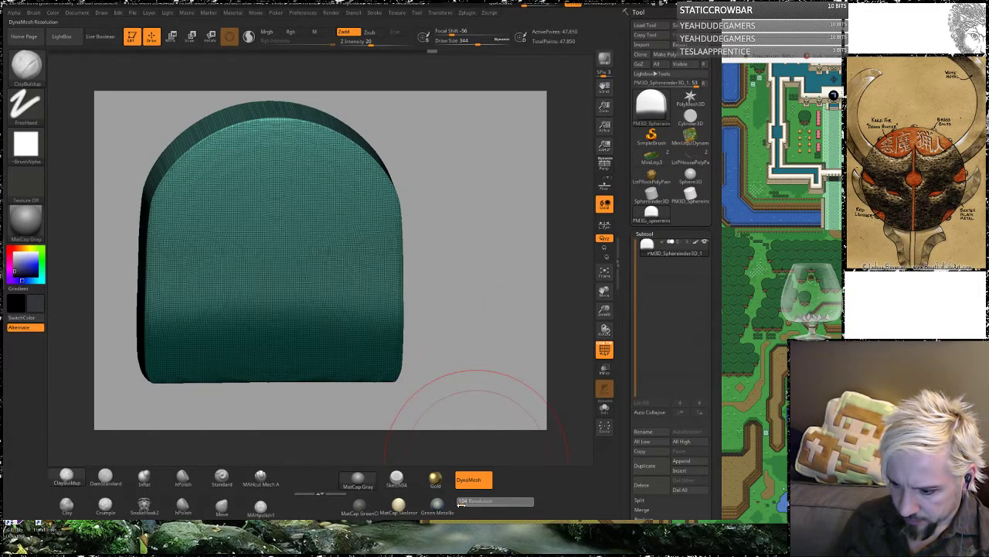
key("Return")
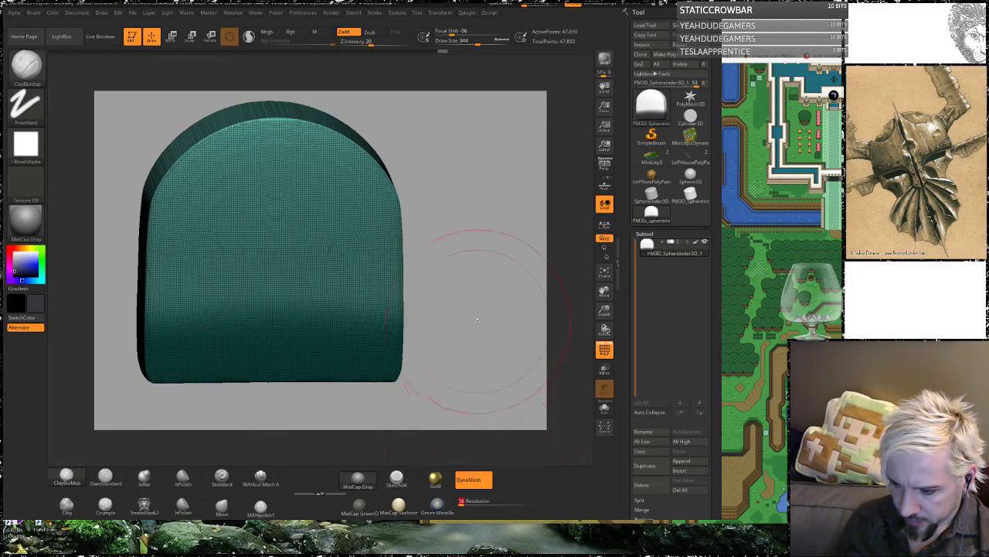
mouse_move(475, 309)
left_mouse_down()
mouse_move(503, 312)
mouse_move(487, 325)
mouse_move(474, 298)
mouse_move(485, 308)
mouse_move(471, 323)
left_mouse_up()
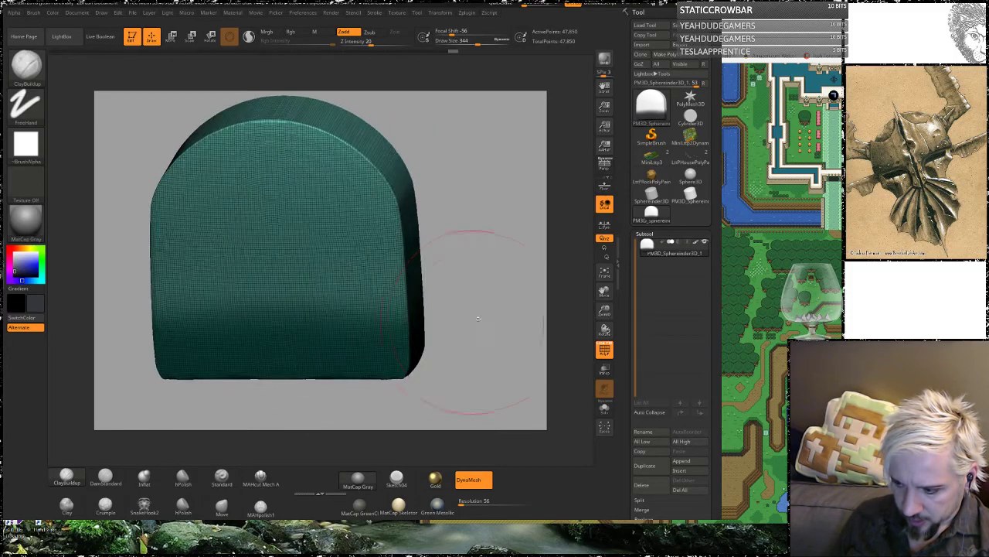
Step: Enable Polish in the block's DynaMesh settings and reapply DynaMesh at resolution 56
mouse_move(499, 262)
left_mouse_down("alt")
mouse_move(495, 333)
mouse_move(542, 363)
left_mouse_up("alt")
left_click_drag(713, 367, 707, 42)
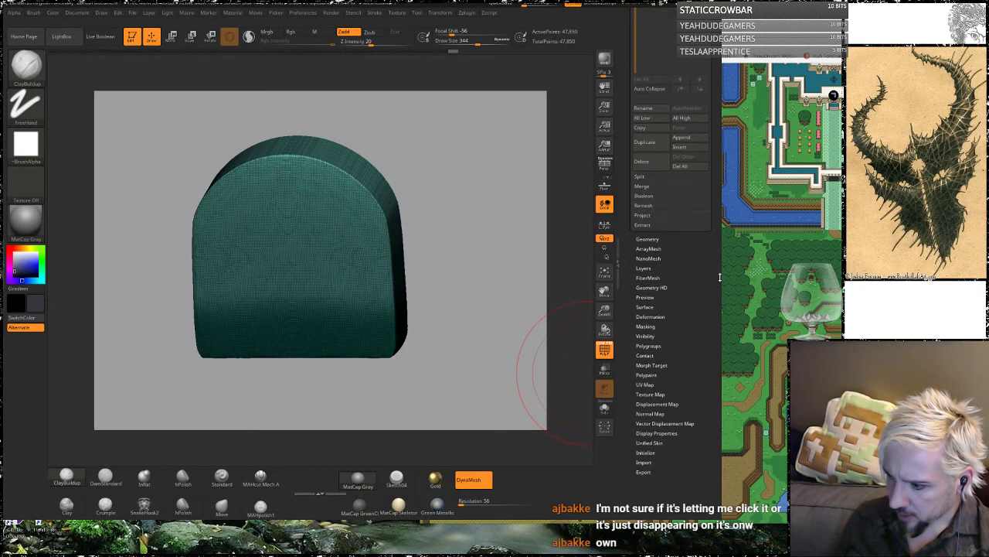
left_click(654, 236)
scroll(708, 229, "up", 3)
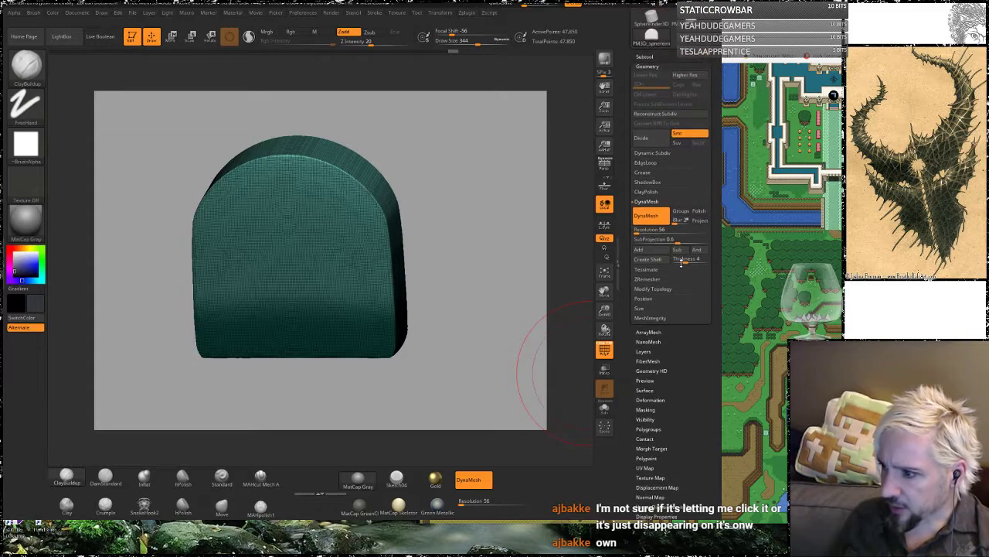
left_click(653, 231)
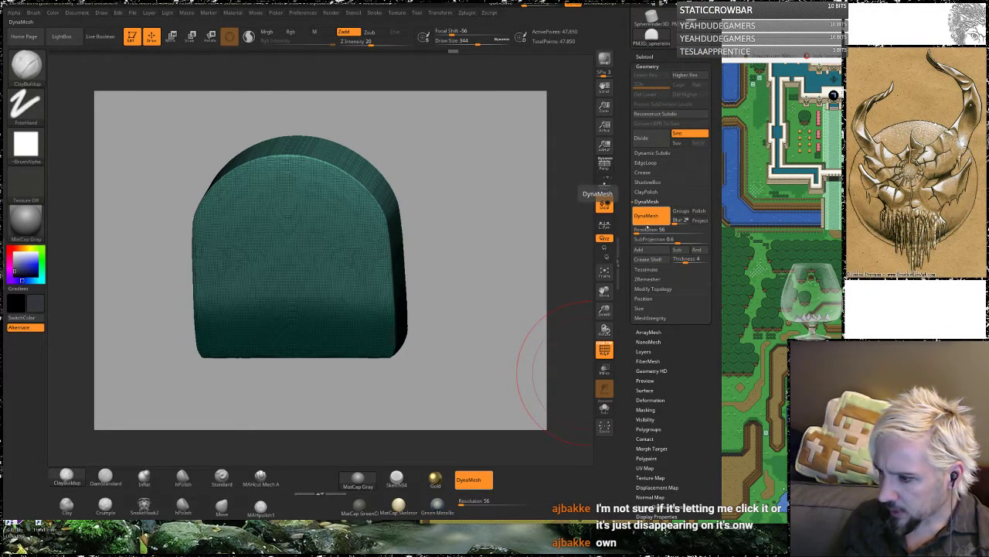
left_click(640, 230)
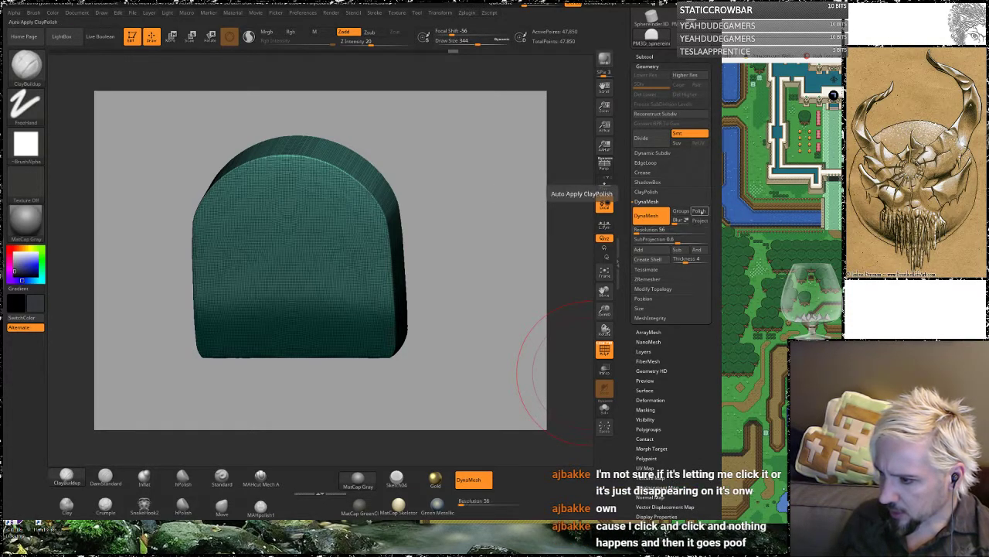
left_click(699, 210)
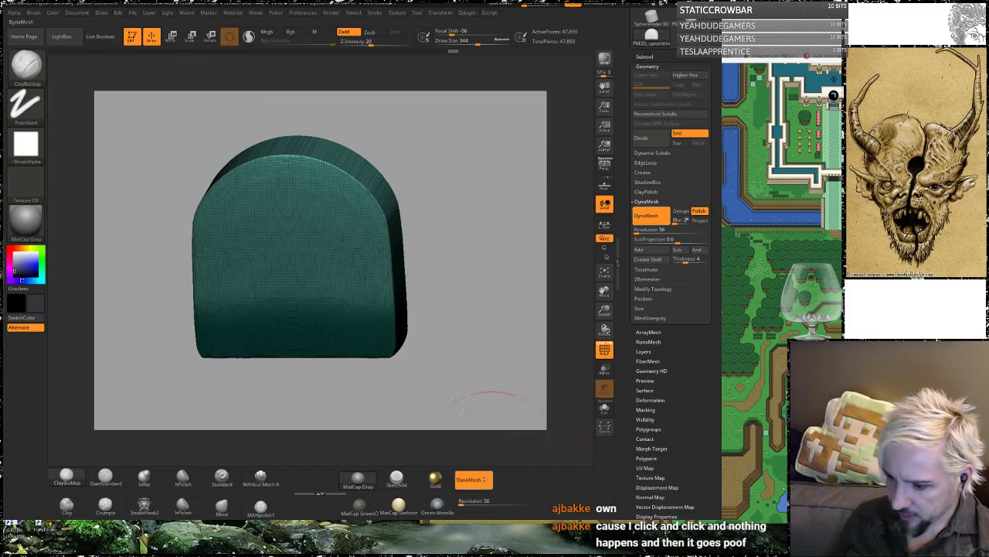
left_click(473, 480)
left_click(473, 479)
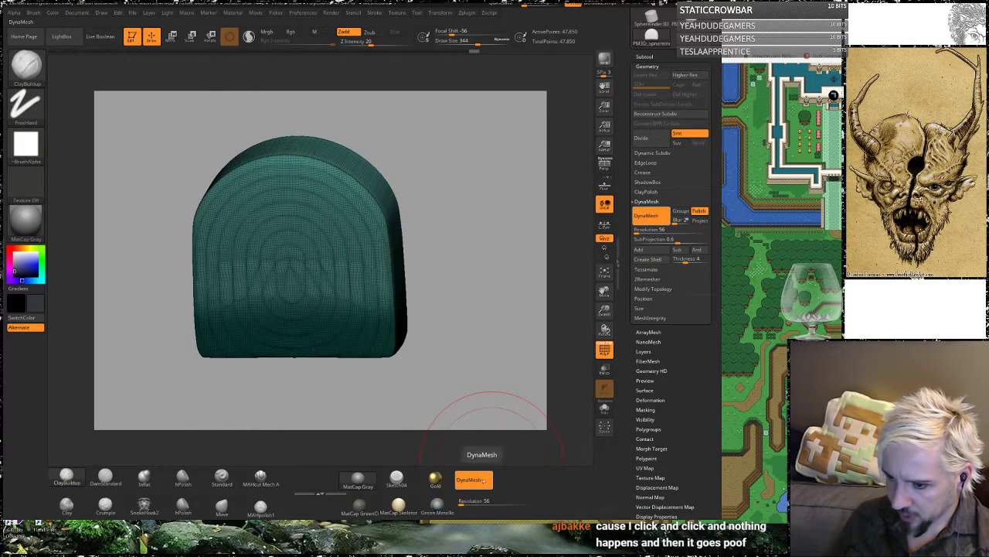
mouse_move(484, 319)
left_mouse_down()
mouse_move(492, 316)
mouse_move(499, 391)
mouse_move(464, 293)
left_mouse_up()
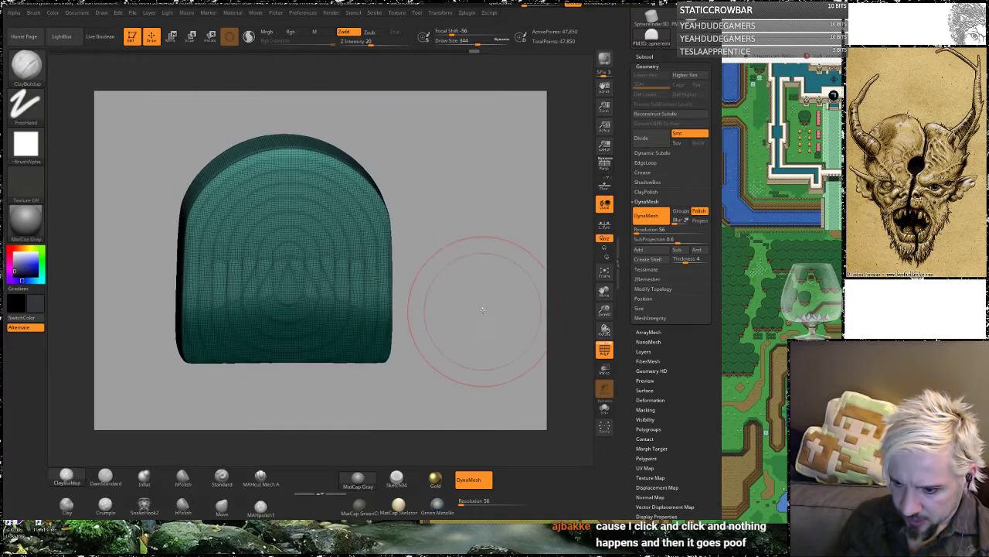
Step: Lower the DynaMesh resolution to 16 and try to remesh the block
left_click(637, 230)
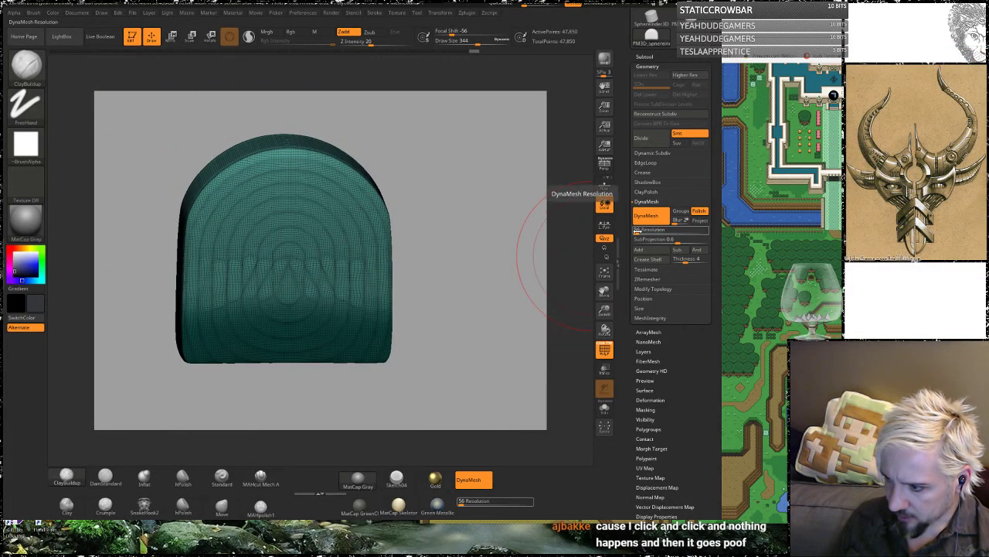
left_click_drag(462, 505, 444, 506)
left_click_drag(473, 281, 495, 327, "ctrl")
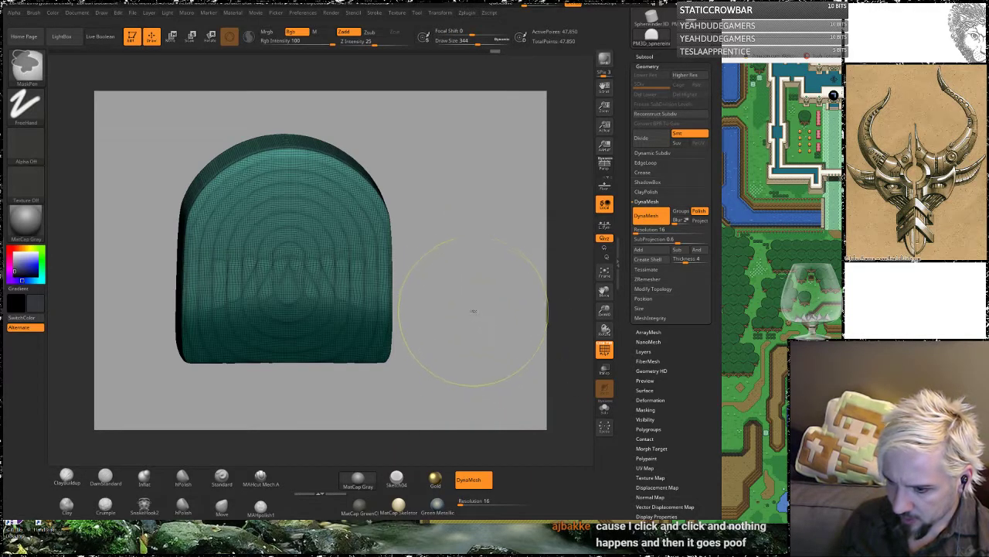
Step: Switch the Smooth brush from Rgb to Zadd and smooth the rings out of the block's front and side surfaces
mouse_move(308, 279)
left_mouse_down("shift")
mouse_move(289, 224)
mouse_move(272, 243)
left_mouse_up("shift")
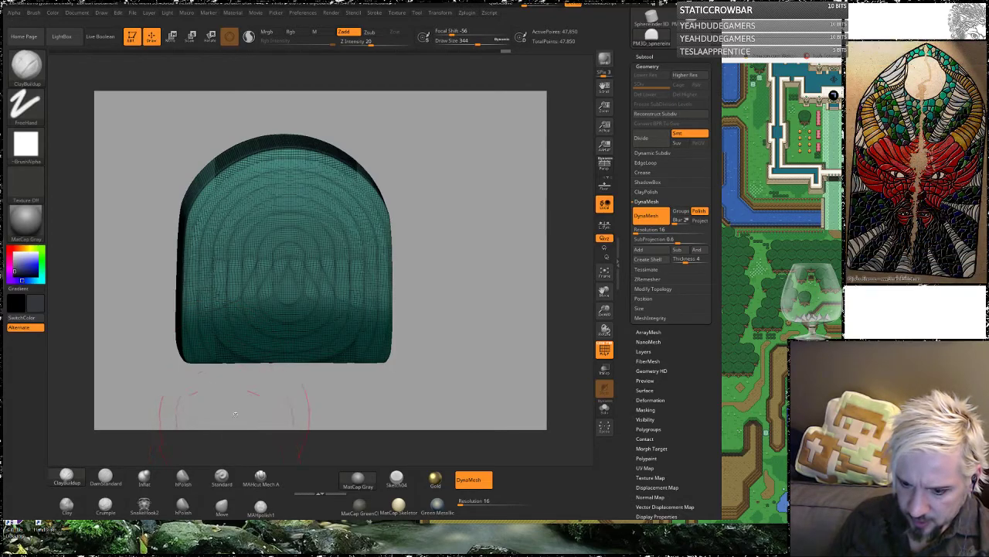
key("shift")
left_click(306, 31)
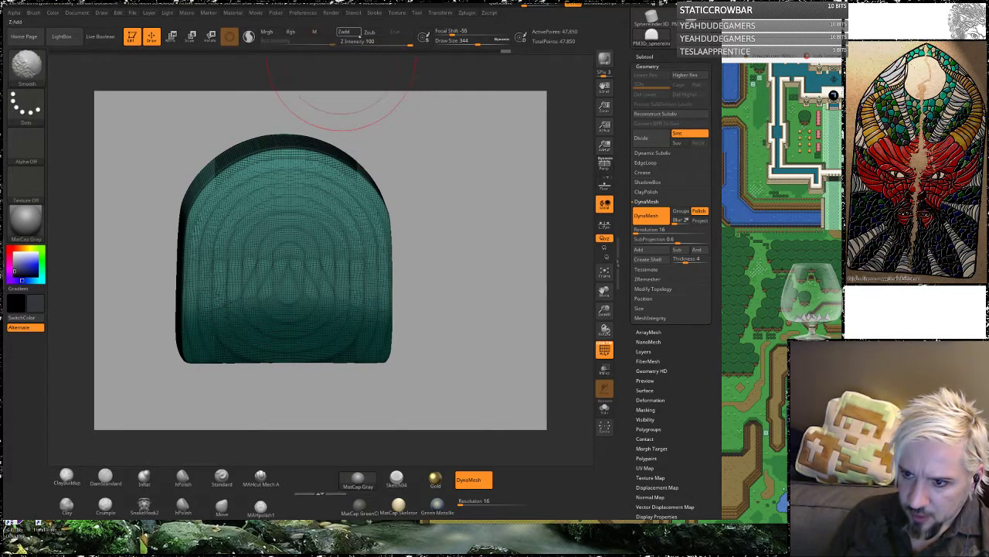
left_click(345, 32)
mouse_move(286, 271)
left_mouse_down("shift")
mouse_move(286, 210)
mouse_move(288, 224)
left_mouse_up("shift")
left_click_drag(404, 175, 488, 170)
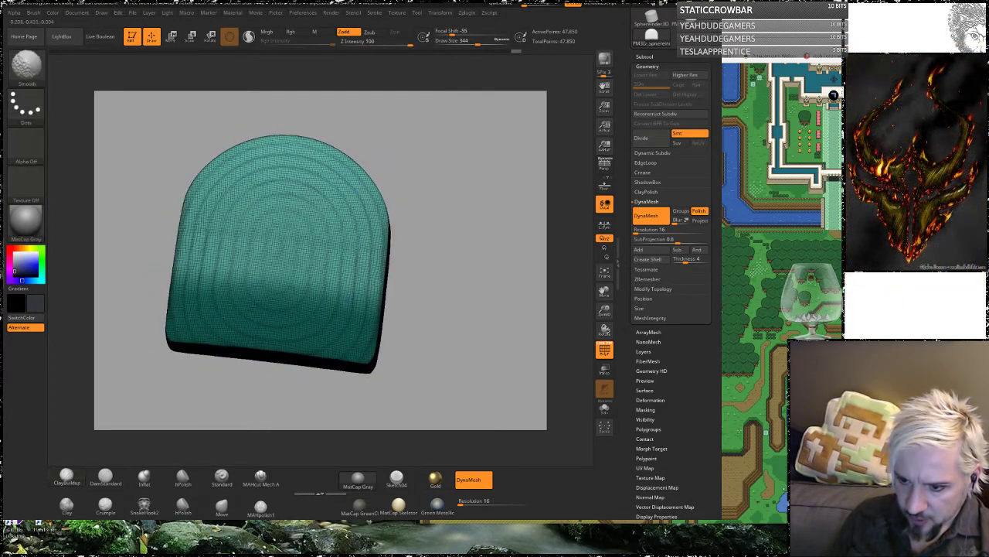
left_click_drag(204, 271, 329, 220, "shift")
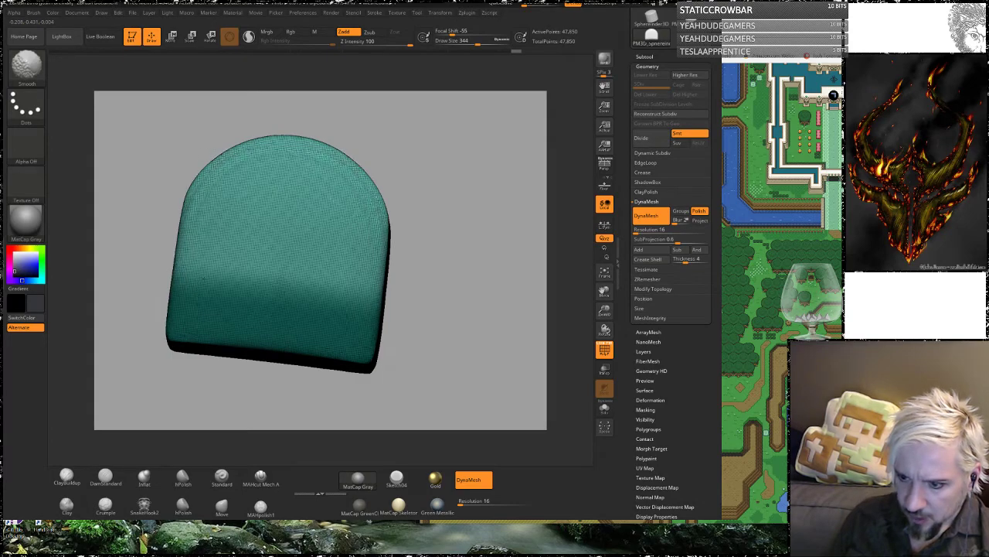
left_click_drag(446, 166, 362, 174)
left_click_drag(317, 309, 313, 228)
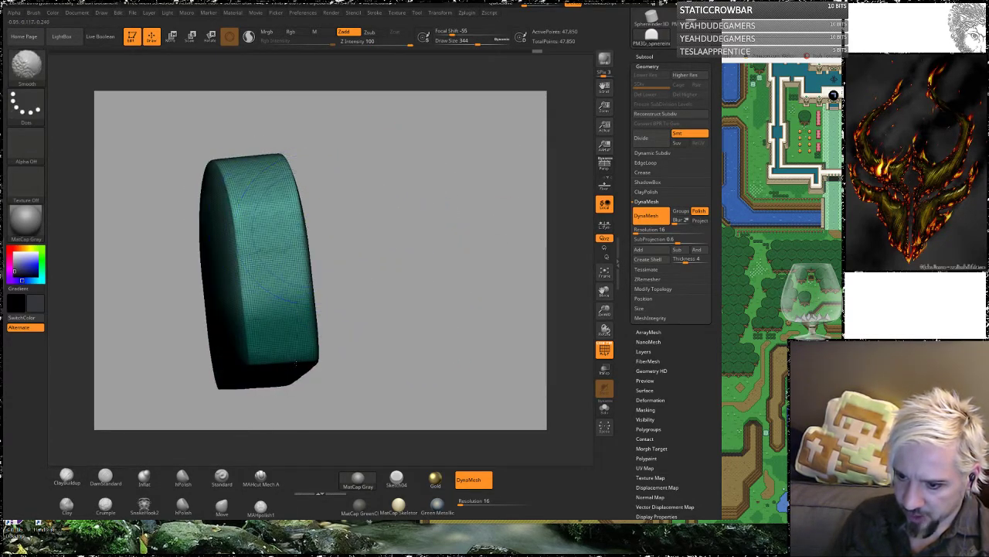
Step: Remesh the smoothed block with DynaMesh at resolution 16 and check the coarse wireframe from several angles
left_click_drag(404, 235, 427, 223)
left_click_drag(371, 238, 420, 291, "ctrl")
left_click_drag(391, 214, 438, 226)
mouse_move(424, 290)
left_mouse_down()
mouse_move(448, 234)
mouse_move(422, 204)
mouse_move(425, 182)
left_mouse_up()
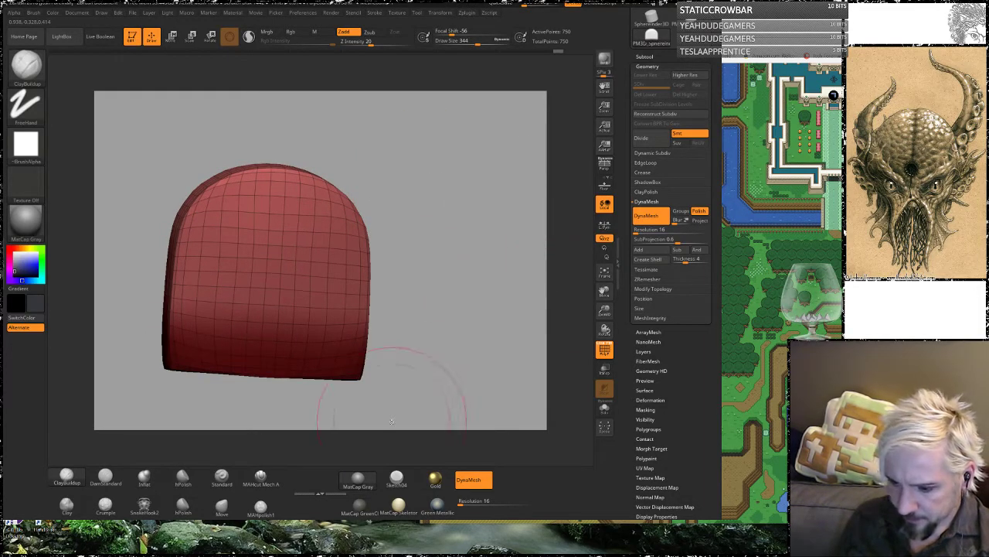
mouse_move(493, 337)
left_mouse_down("alt")
mouse_move(468, 307)
mouse_move(510, 303)
mouse_move(468, 292)
mouse_move(410, 303)
mouse_move(433, 266)
left_mouse_up("alt")
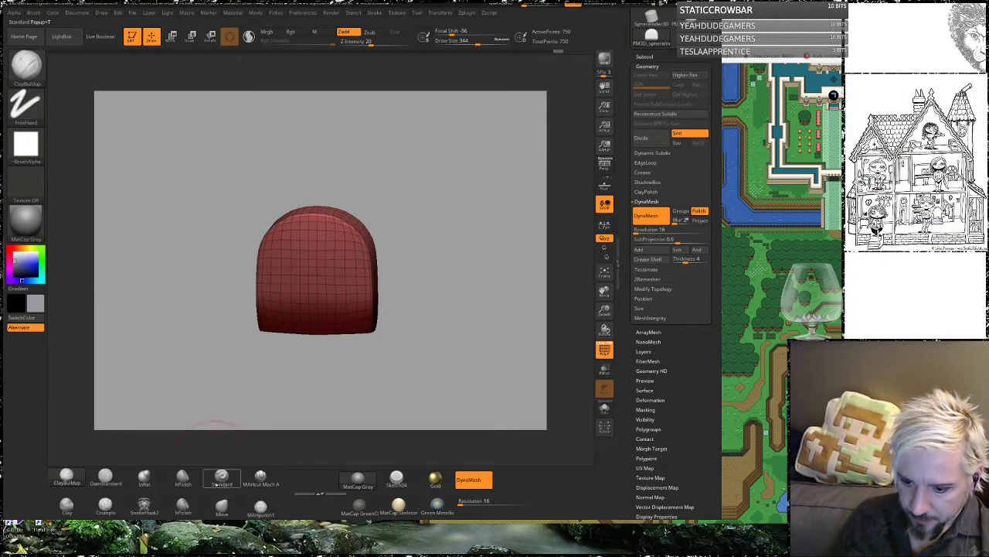
Step: Select the Standard brush with Rgb painting and set the block's material to MatCap Gray
left_click(217, 484)
mouse_move(328, 245)
left_mouse_down()
mouse_move(294, 253)
mouse_move(343, 214)
left_mouse_up()
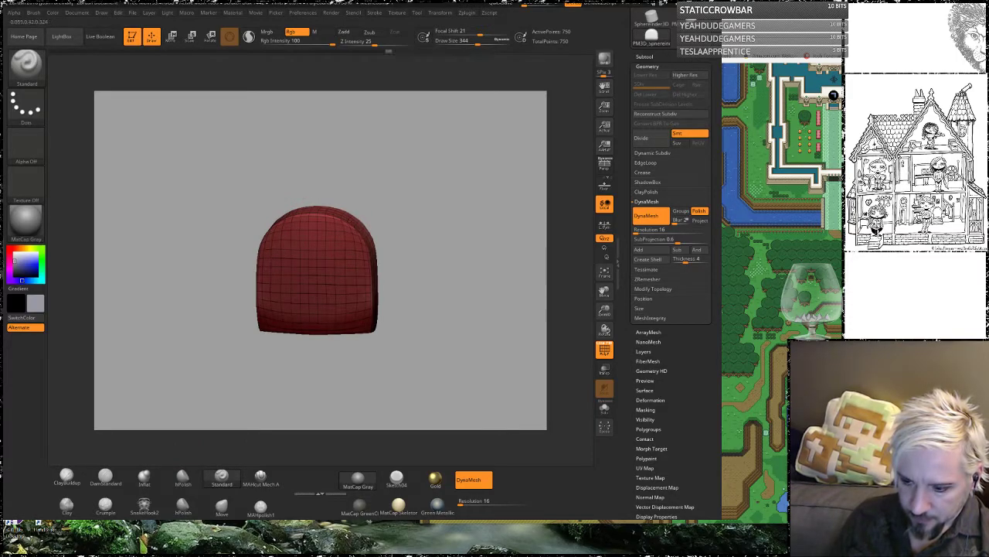
left_click(360, 505)
left_click(358, 480)
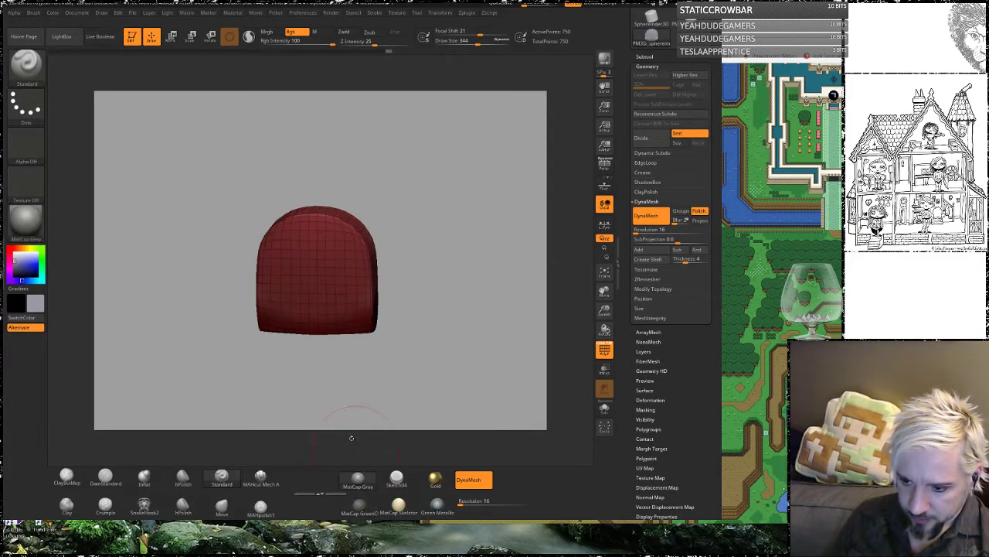
Step: Try the Gold and Green Metallic materials on the block and return it to MatCap Gray
left_click_drag(452, 214, 491, 247)
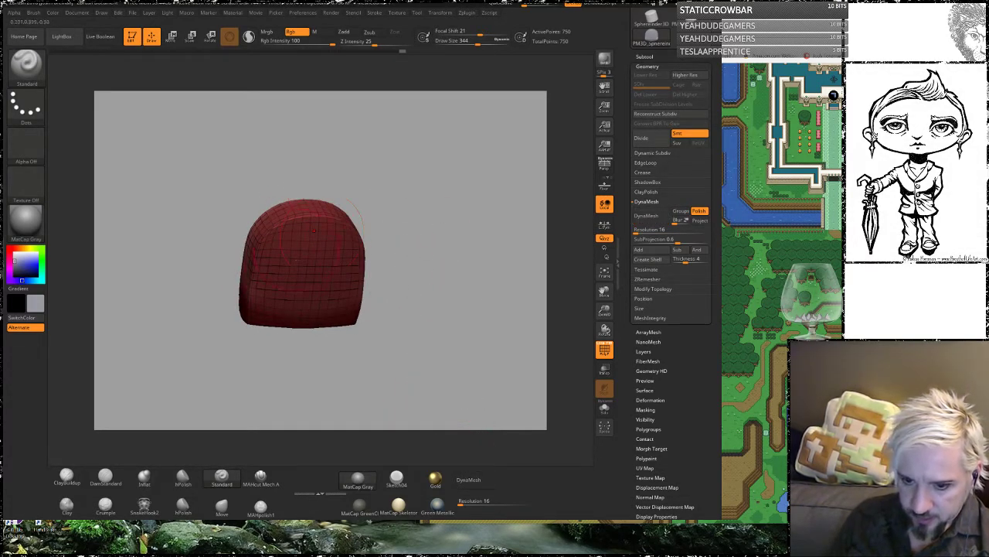
mouse_move(196, 278)
left_mouse_down("alt")
mouse_move(238, 346)
mouse_move(271, 351)
mouse_move(261, 354)
left_mouse_up("alt")
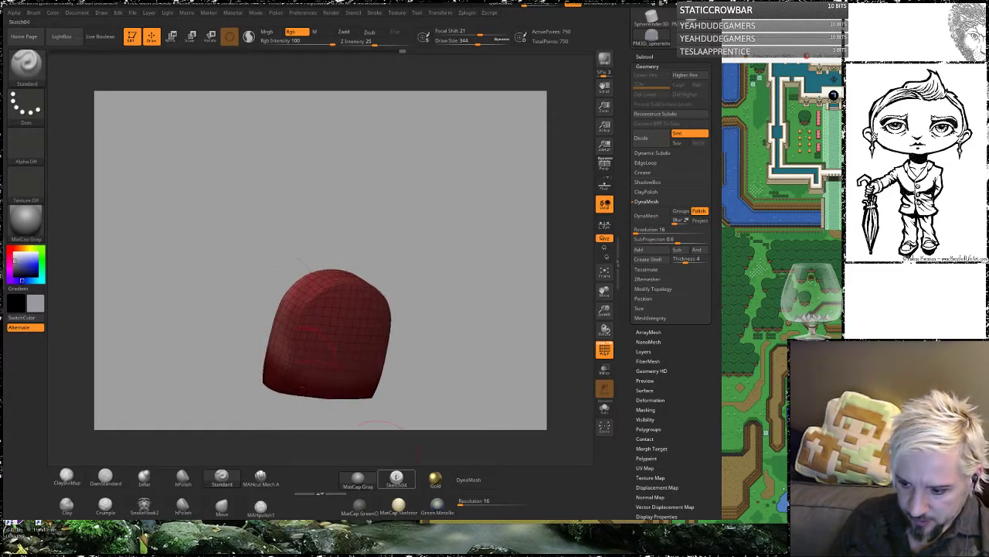
left_click(435, 478)
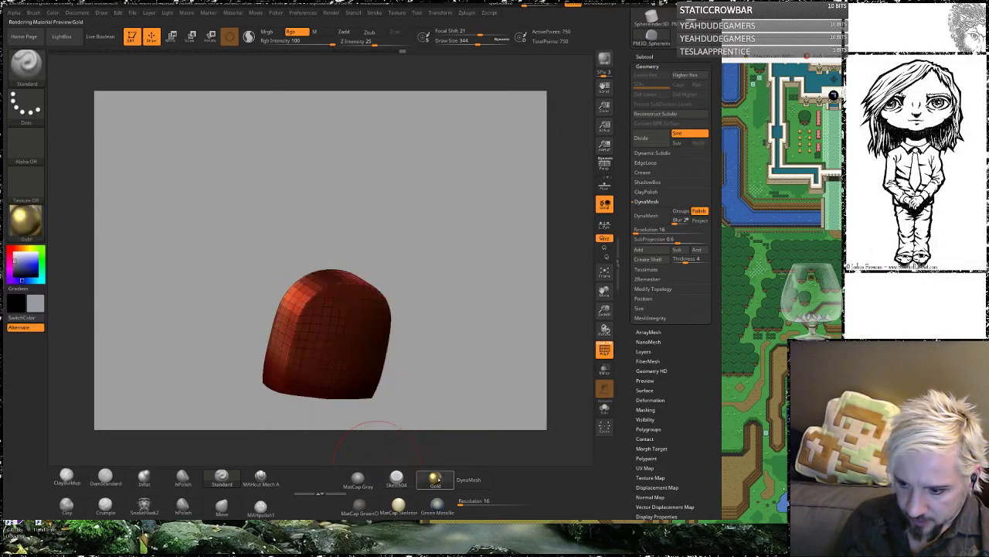
left_click_drag(464, 363, 317, 288, "alt")
left_click_drag(419, 298, 437, 303)
left_click(437, 507)
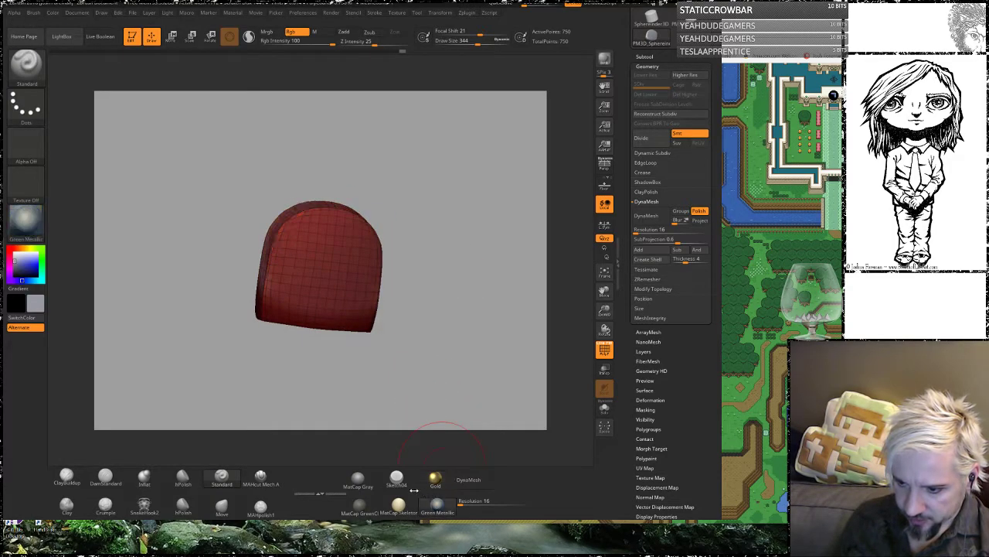
left_click(359, 481)
mouse_move(454, 298)
left_mouse_down()
mouse_move(437, 305)
mouse_move(445, 287)
mouse_move(433, 245)
mouse_move(395, 242)
mouse_move(420, 221)
mouse_move(381, 306)
left_mouse_up()
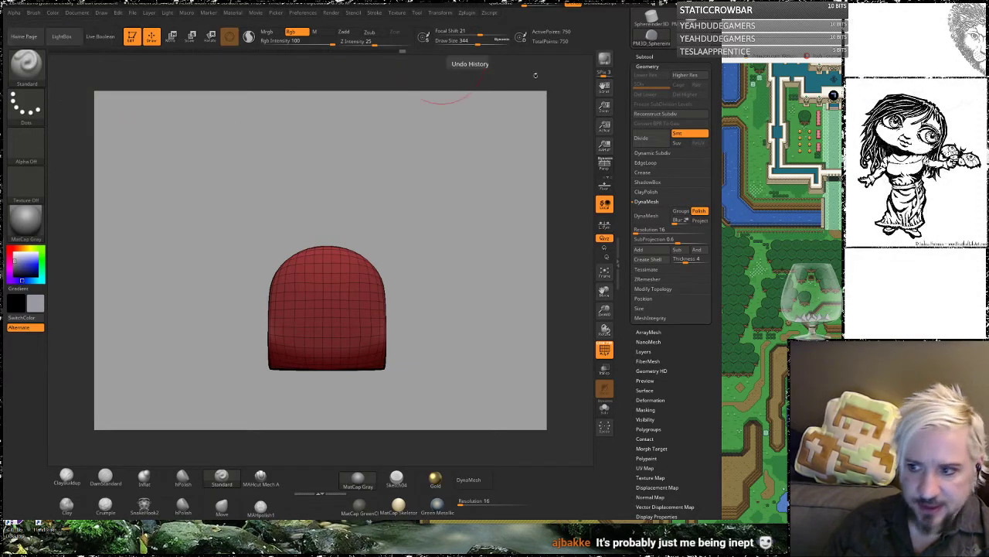
Step: Switch to the web browser and open the Streamlabs loyalty dashboard
left_click(773, 29)
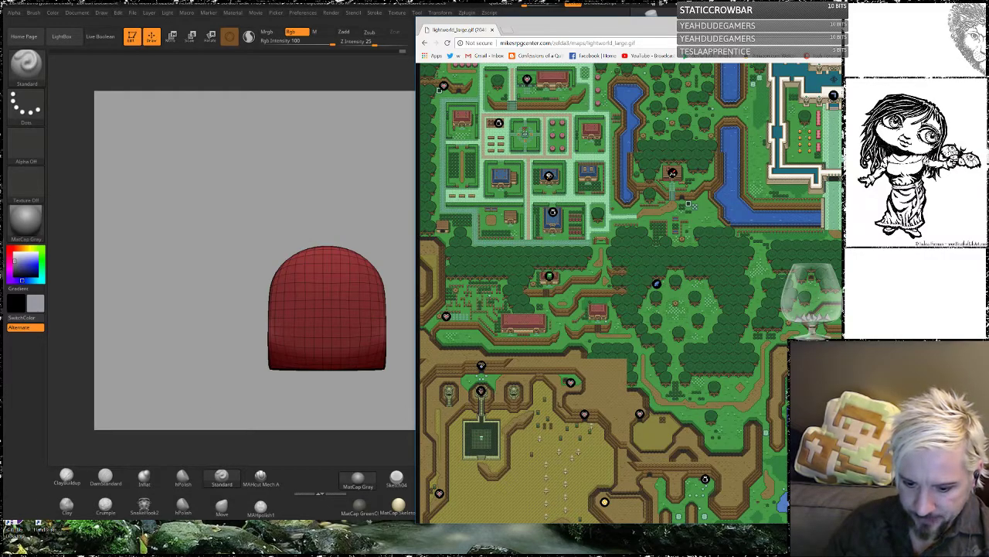
left_click(109, 554)
left_click(42, 529)
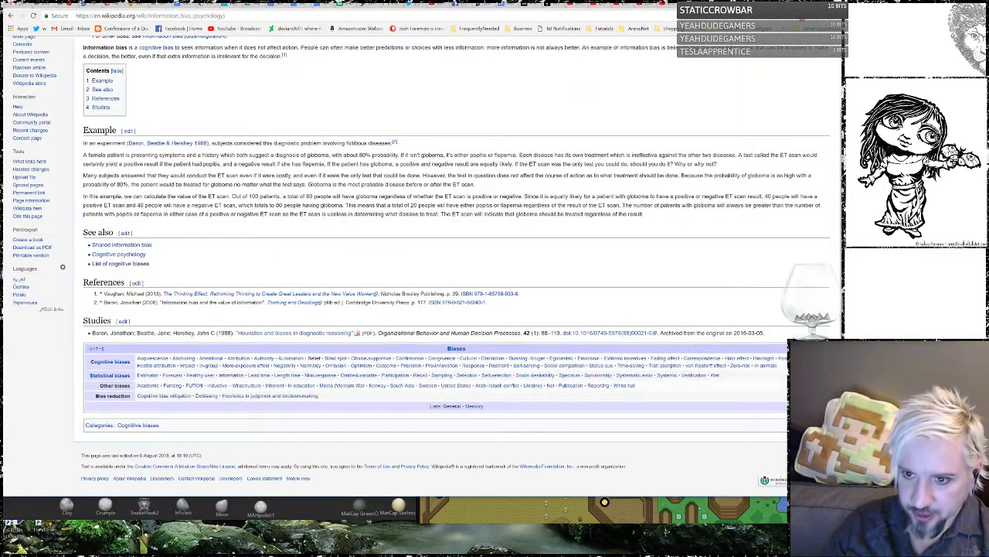
key("ctrl+Tab")
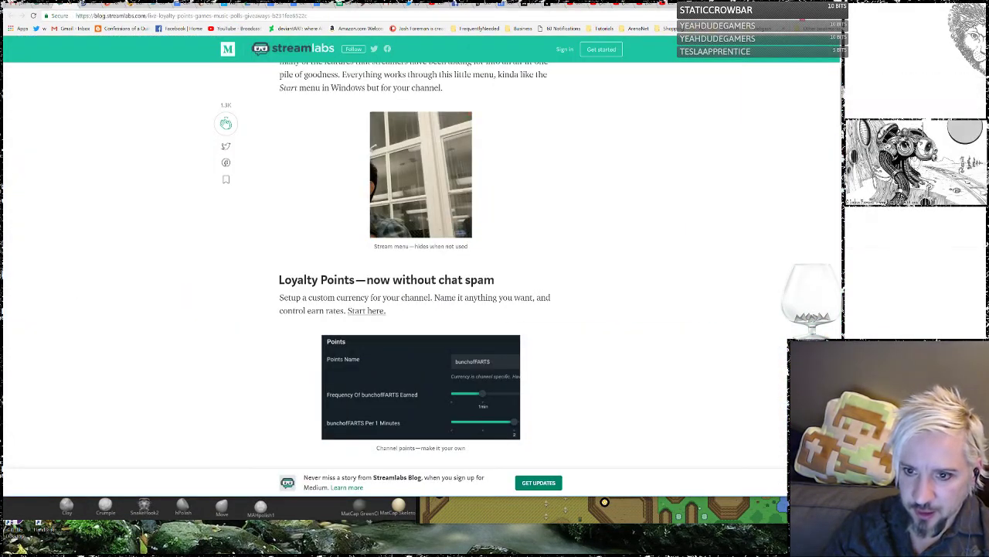
left_click(68, 5)
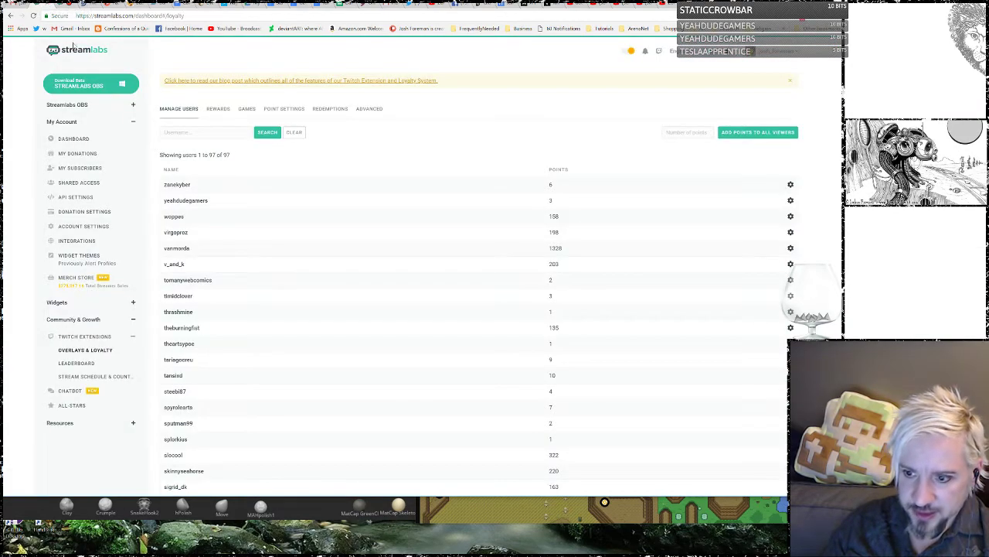
Step: Lower the Chests game's Reward slightly, save the settings, and put the browser away
left_click(245, 109)
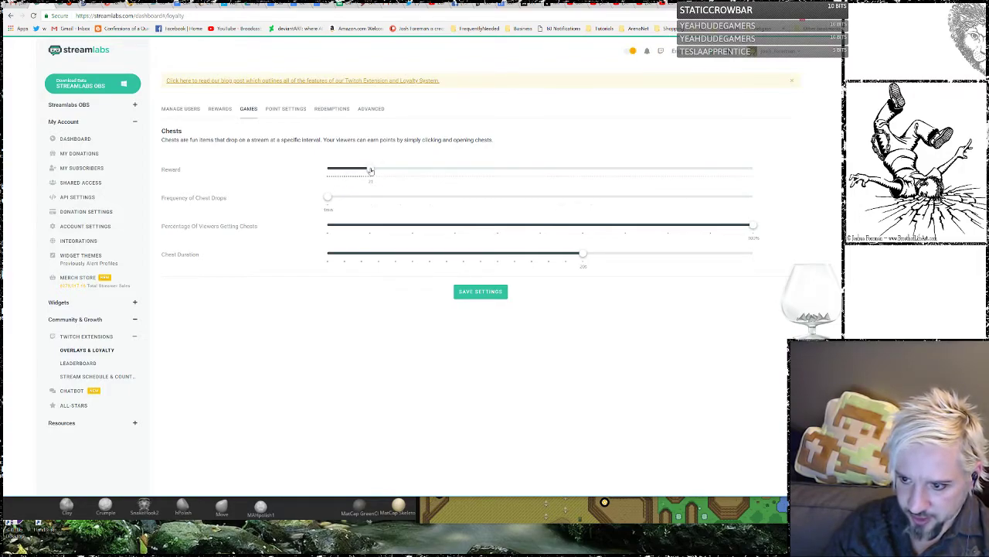
left_click_drag(371, 171, 369, 171)
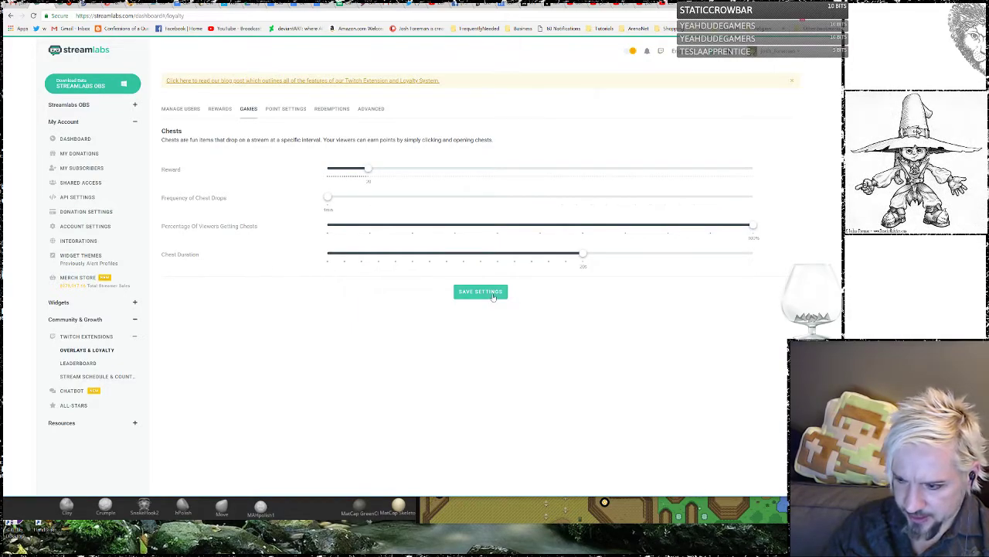
left_click(480, 291)
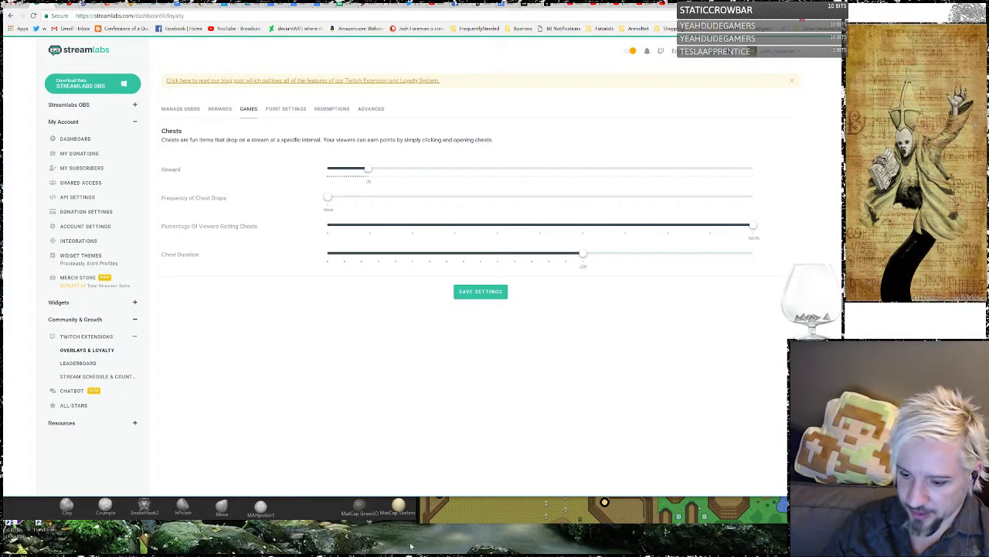
left_click(790, 4)
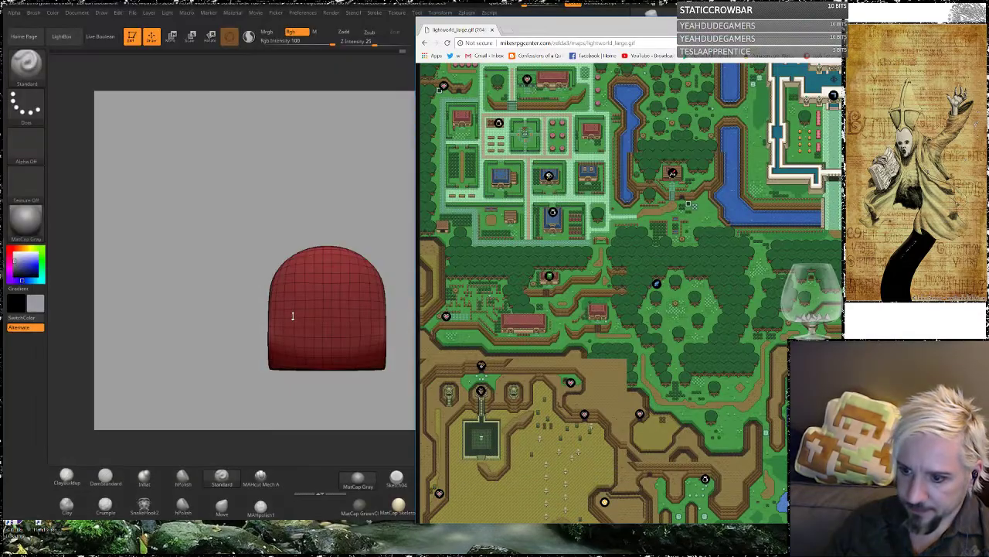
Step: Switch back to ZBrush and fill the whole block with one flat gray colour
left_click(242, 205)
left_click_drag(236, 206, 226, 207)
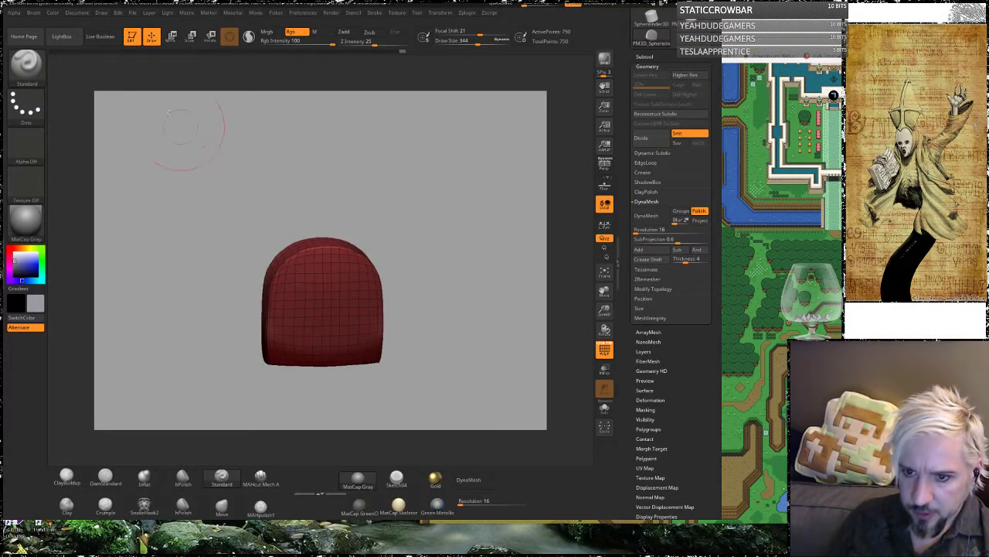
left_click(53, 13)
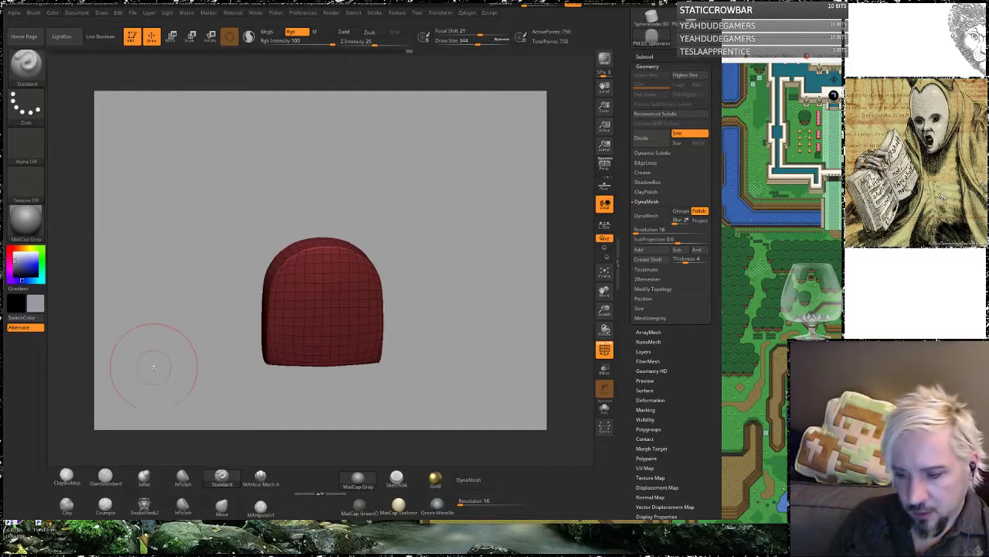
mouse_move(155, 353)
left_mouse_down()
mouse_move(194, 332)
mouse_move(166, 342)
mouse_move(158, 361)
mouse_move(154, 353)
left_mouse_up()
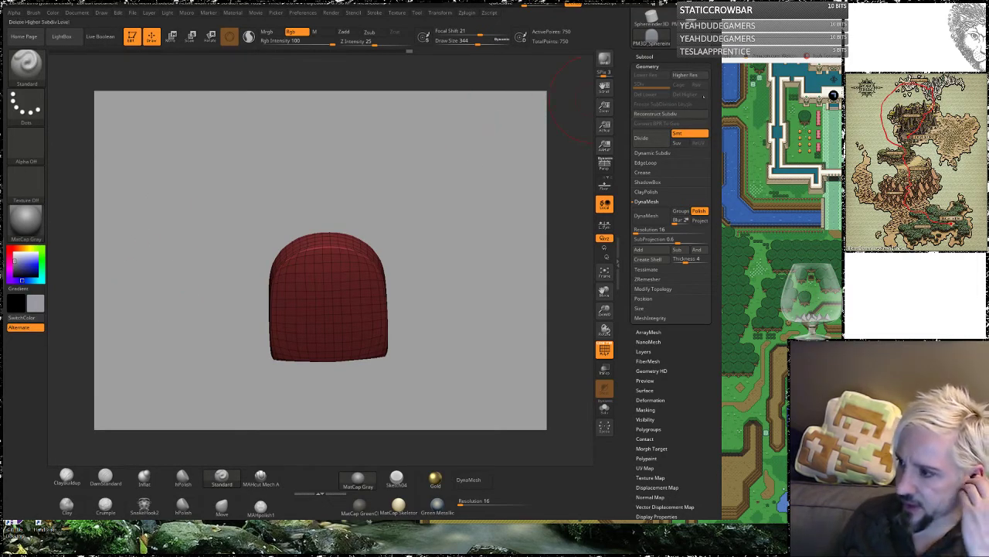
Step: Save the block as the ZTool LttPGravePolyPaint in the MiniLttp3.obj folder
scroll(709, 131, "up", 5)
scroll(708, 132, "up", 2)
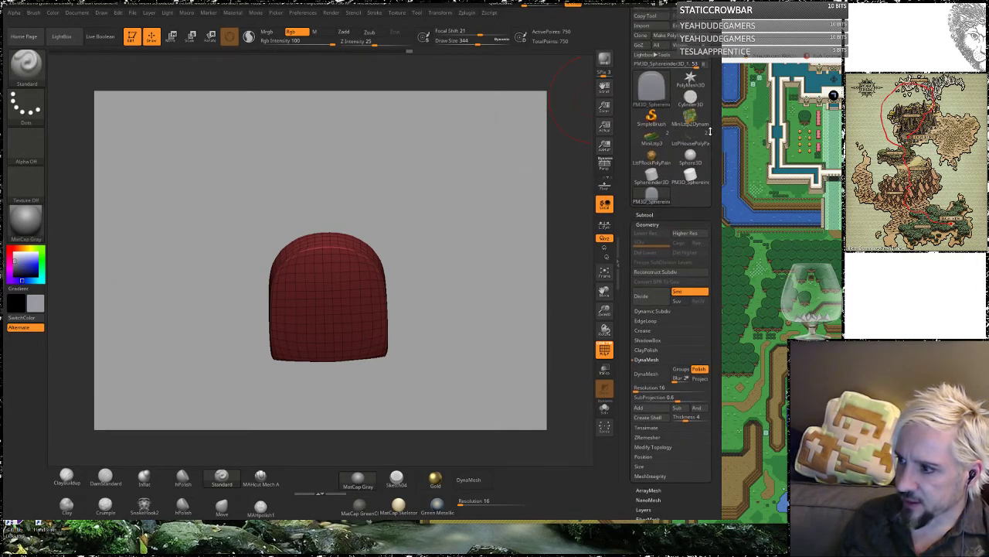
left_click(679, 26)
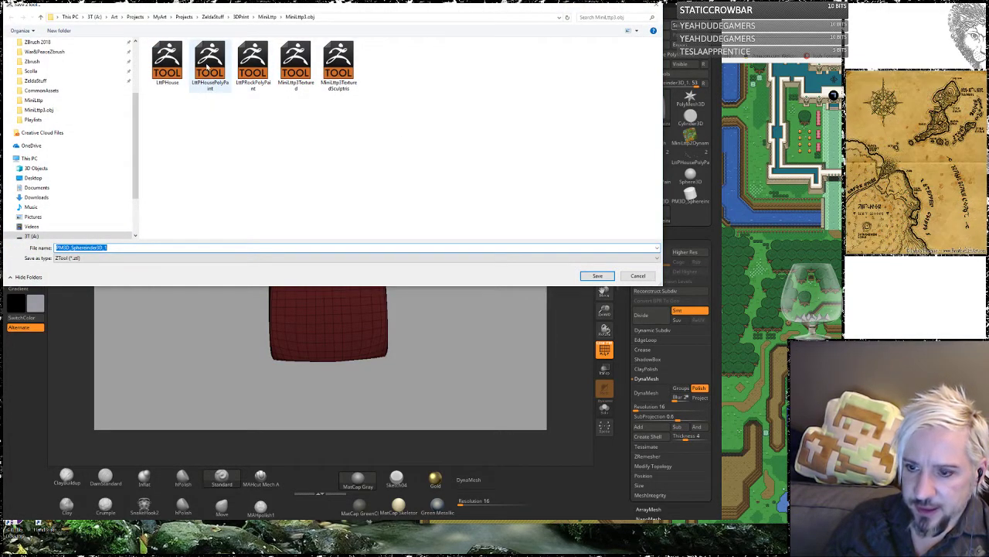
left_click(253, 63)
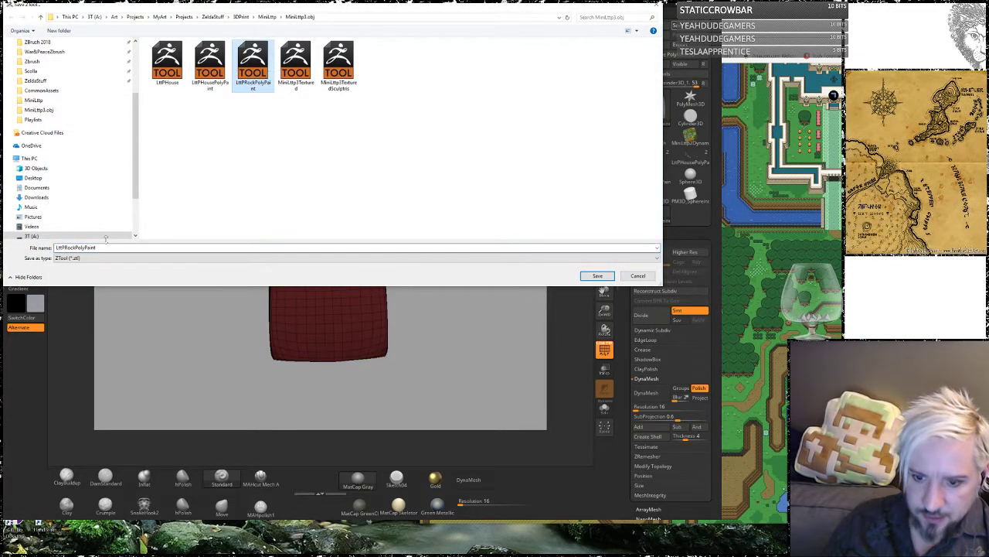
left_click(94, 247)
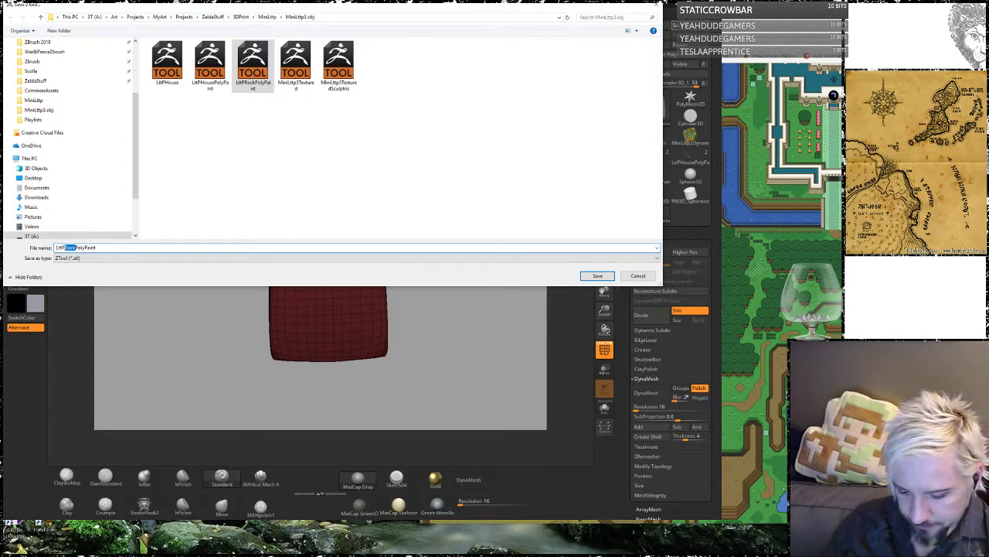
type("Grave")
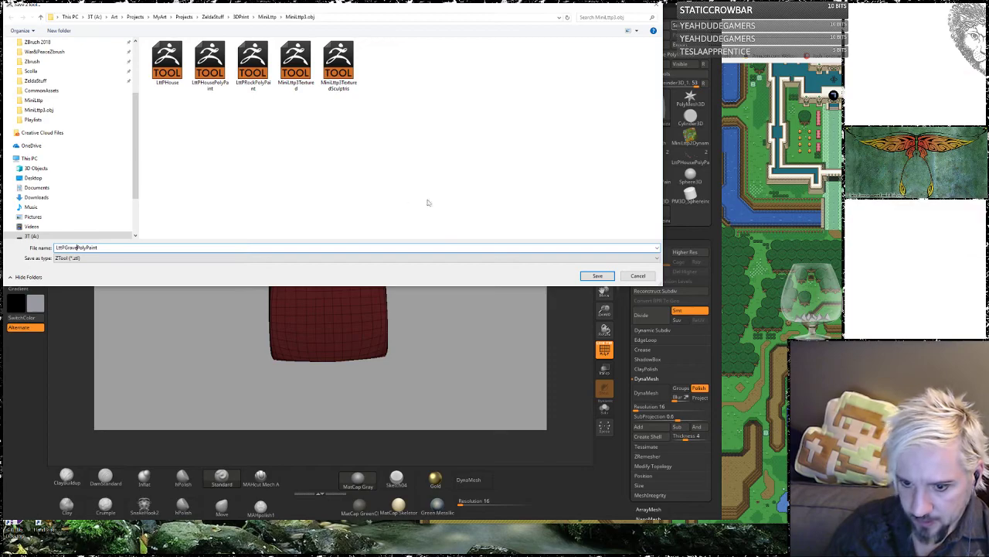
left_click(597, 275)
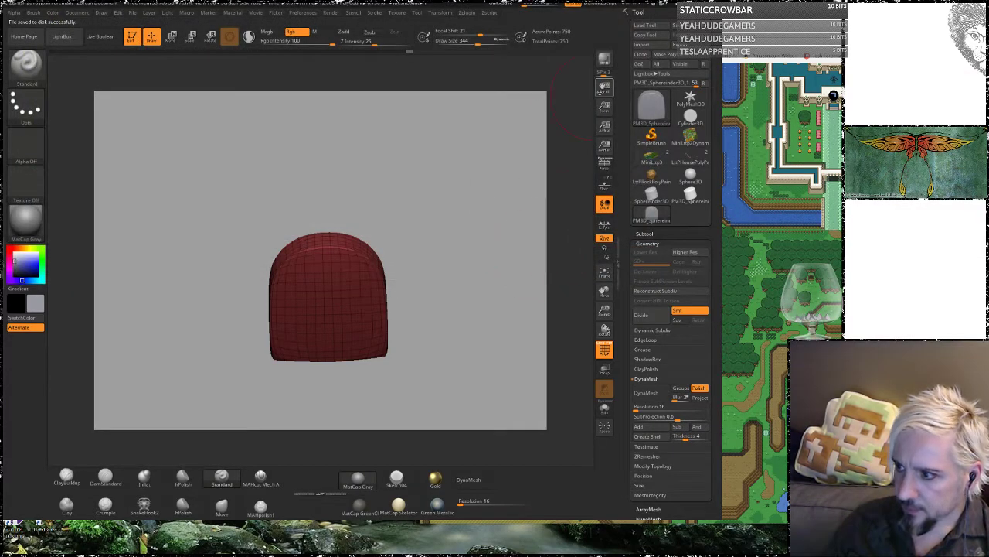
Step: Switch to the MiniLttp2Dynamesh map model, hide its polyframe, and examine the painted buildings and terrain up close
left_click(651, 155)
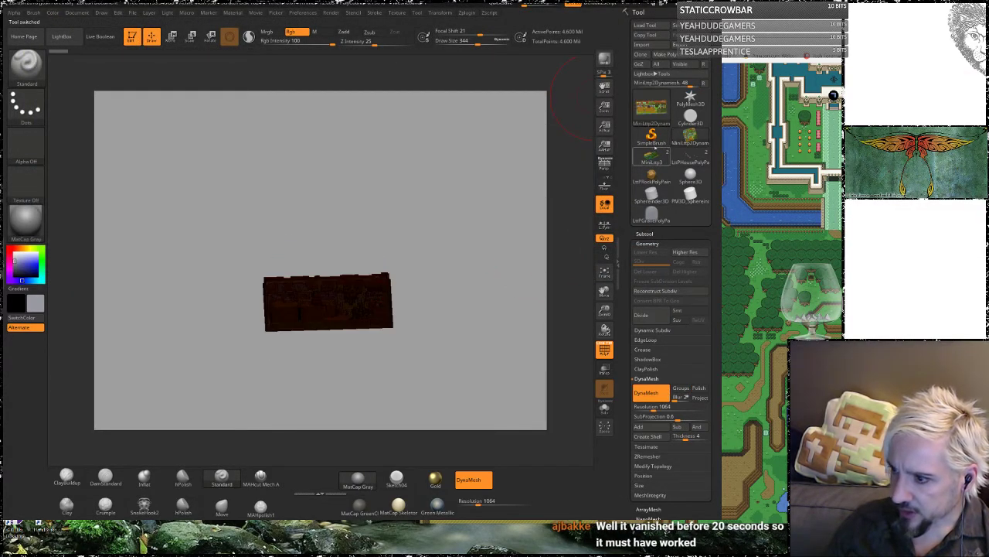
mouse_move(652, 161)
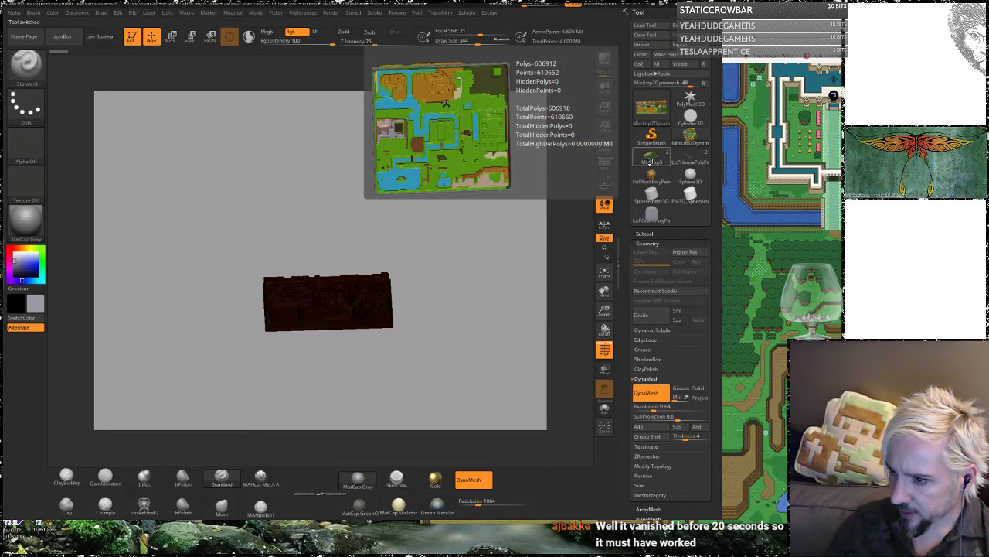
left_click(653, 116)
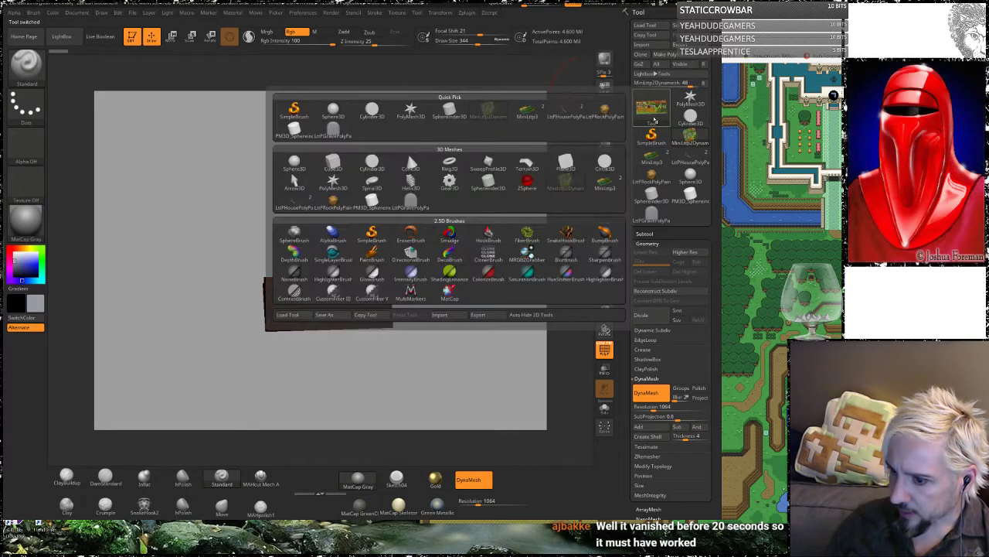
left_click_drag(402, 362, 607, 355, "alt")
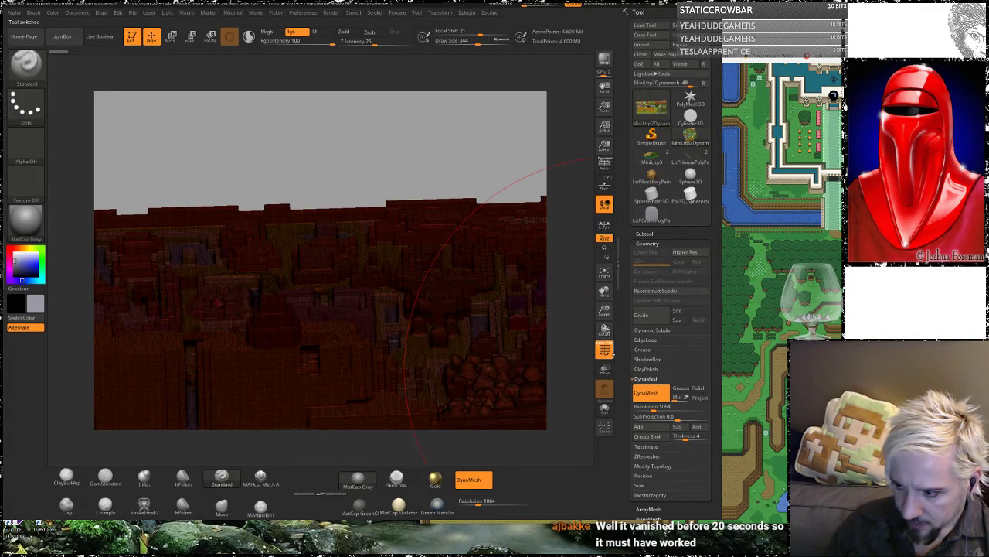
left_click(611, 354)
left_click_drag(397, 123, 423, 191)
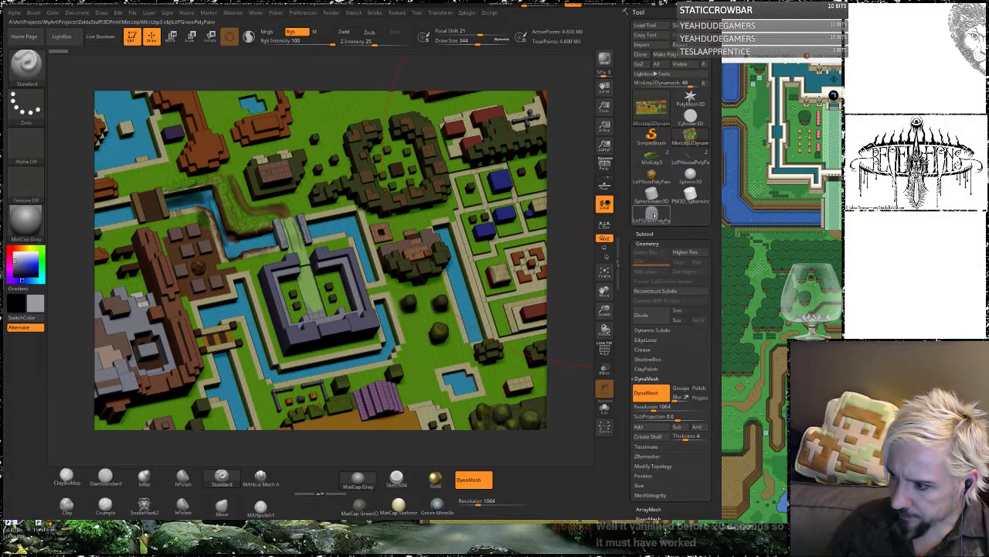
Step: Switch back to the LttPGravePolyPaint tool and show the gravestone without its polyframe
left_click(652, 215)
left_click_drag(576, 288, 579, 154, "alt")
left_click(605, 349)
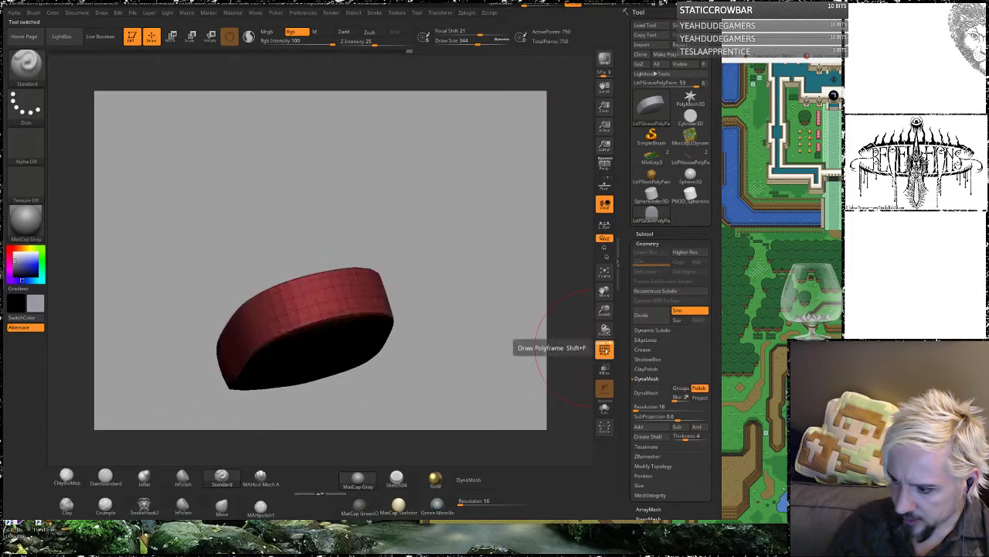
left_click(604, 350)
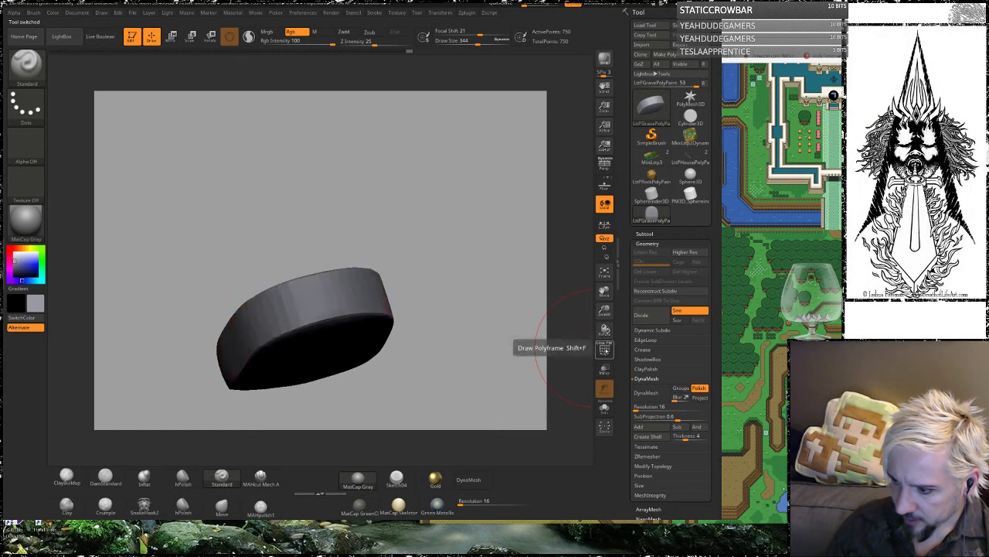
Step: Paint the gravestone's lower edge black on its broad faces with the Standard brush
left_click_drag(459, 322, 486, 267)
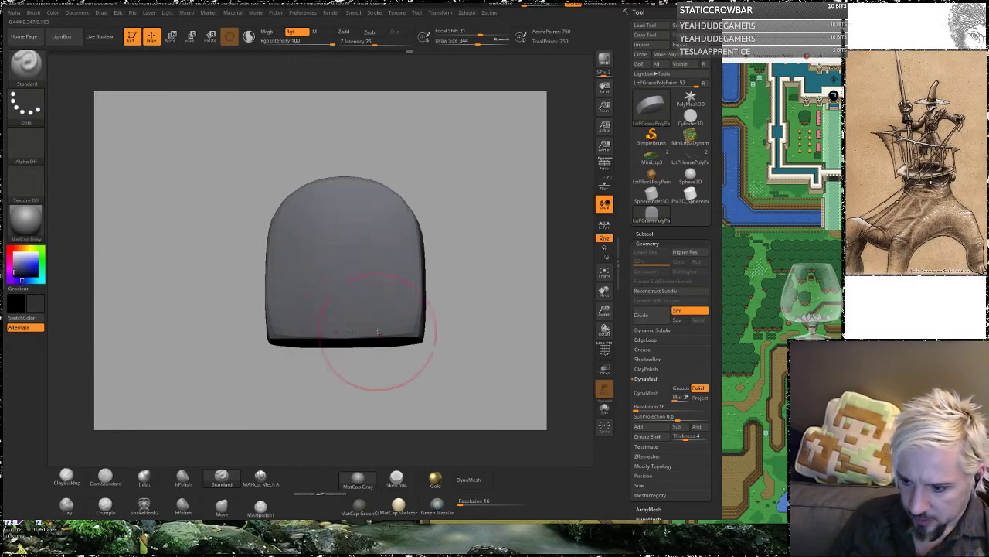
left_click_drag(370, 333, 265, 342)
mouse_move(449, 278)
left_mouse_down()
mouse_move(484, 277)
mouse_move(544, 226)
left_mouse_up()
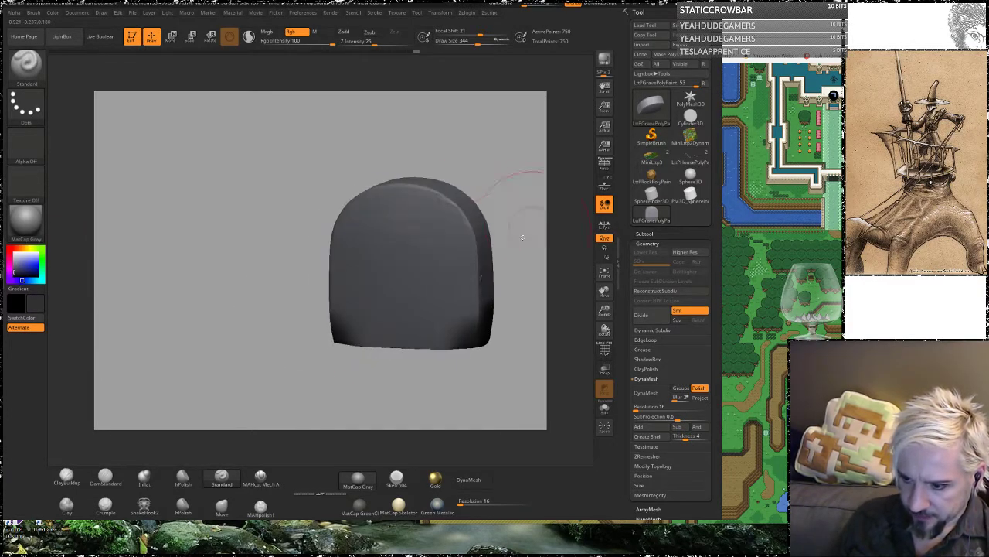
left_click_drag(465, 339, 328, 349)
Step: Undo the smoothing stroke and switch the Smooth brush from Zadd to Rgb to blend the black base into the gray
left_click_drag(425, 289, 395, 265, "shift")
key("ctrl+z")
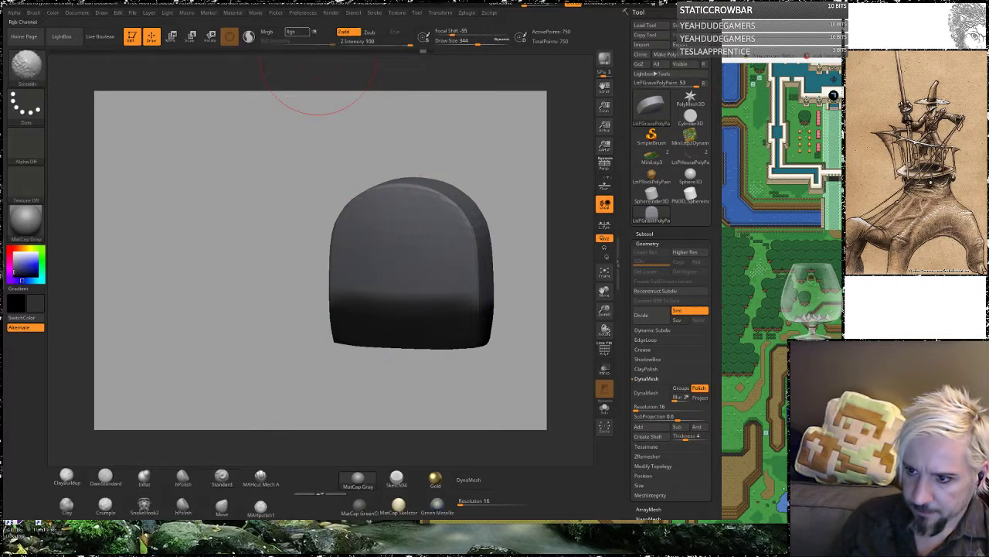
left_click(292, 32, "shift")
left_click(344, 32, "shift")
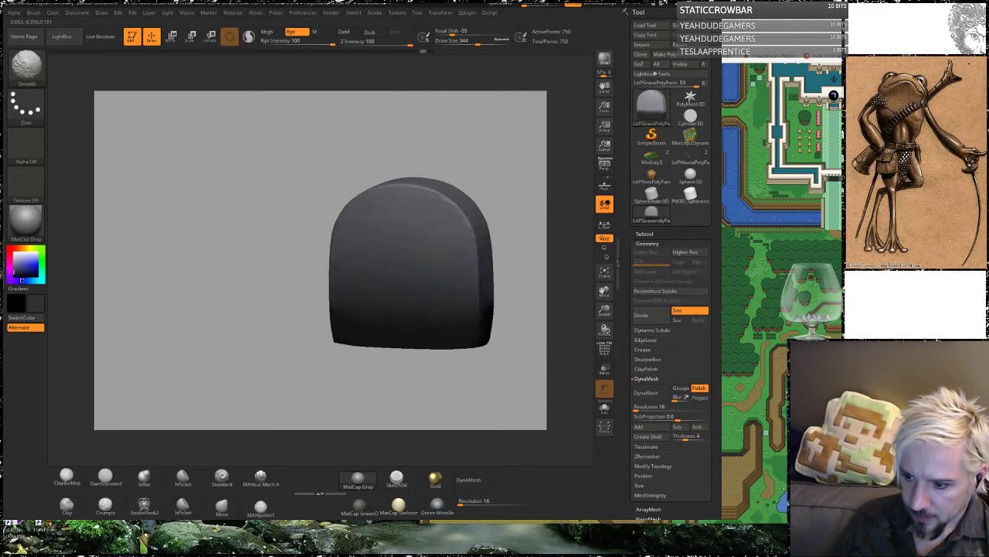
Step: Blend the black base into the gray along the gravestone's side with the Smooth brush
left_click_drag(203, 286, 331, 285)
left_click_drag(466, 285, 433, 278, "shift")
mouse_move(323, 270)
left_mouse_down()
mouse_move(258, 272)
mouse_move(233, 286)
mouse_move(232, 244)
left_mouse_up()
left_click_drag(473, 179, 529, 175)
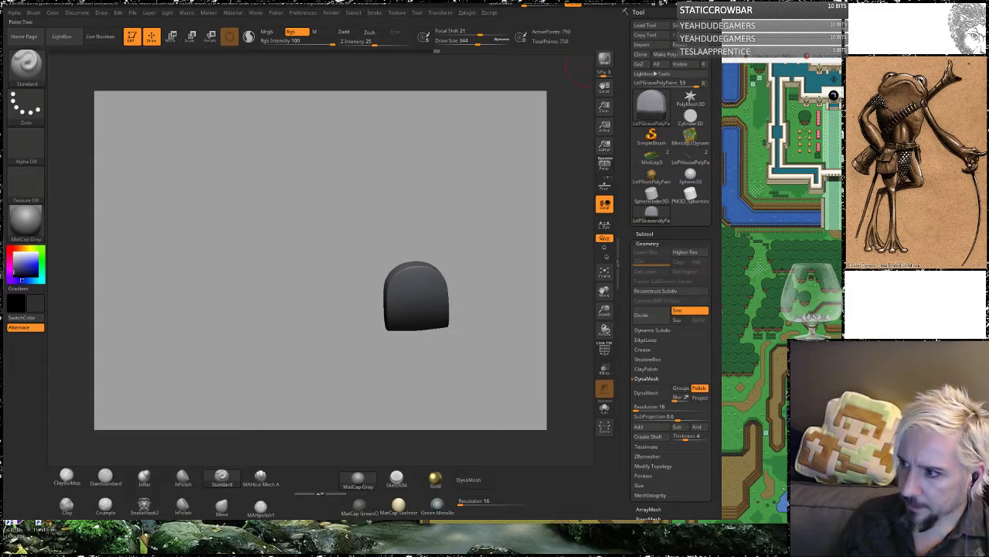
Step: Save the painted gravestone tool as LttPGravePolyPaint, replacing the existing file
left_click(685, 25)
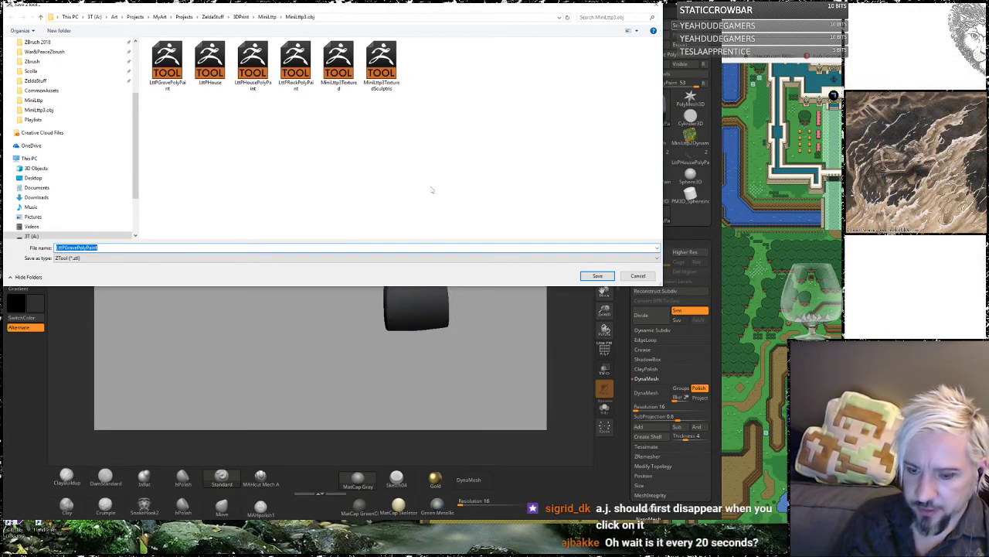
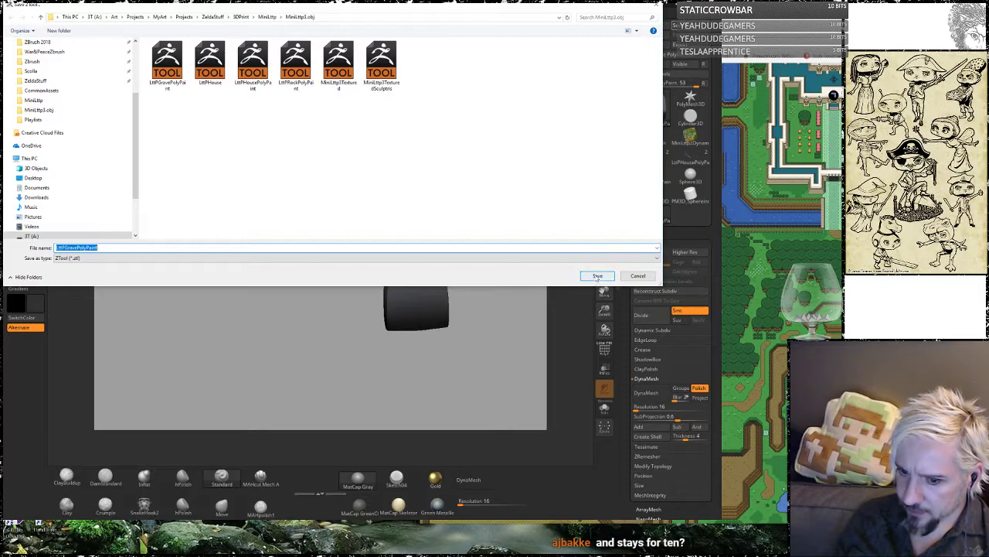
left_click(598, 276)
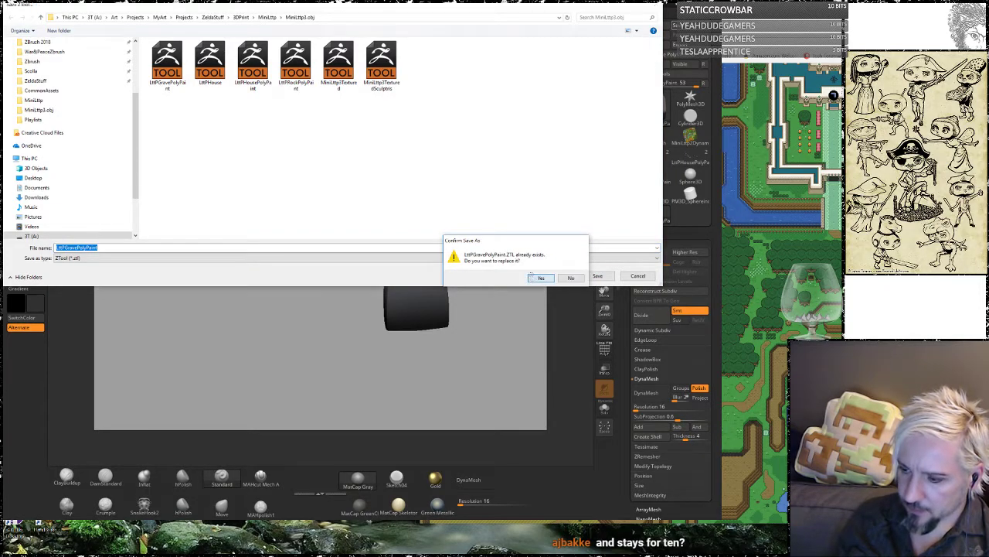
left_click(541, 277)
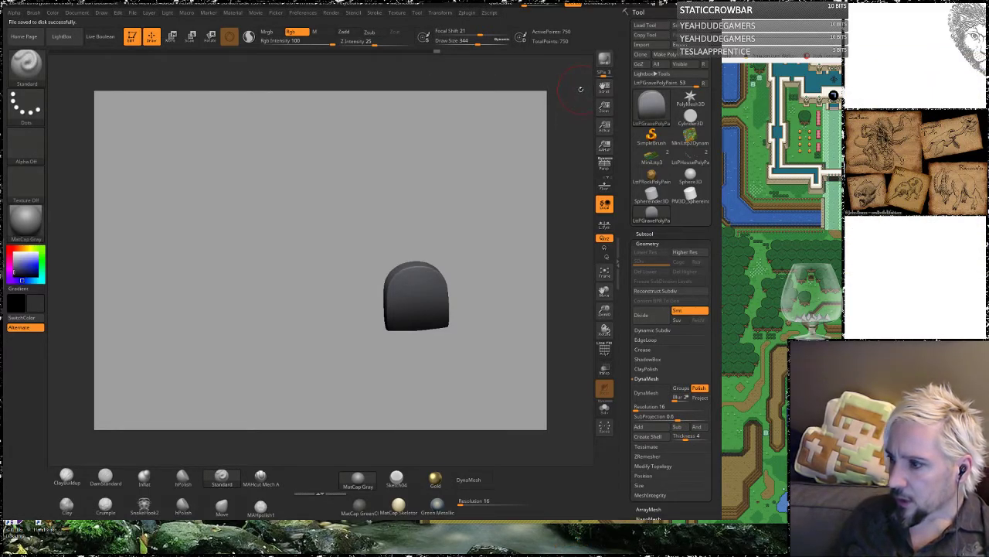
Step: Switch to the Sphereinder3D primitive and set the paint color to brown (red 175, green 119, blue 60)
mouse_move(651, 154)
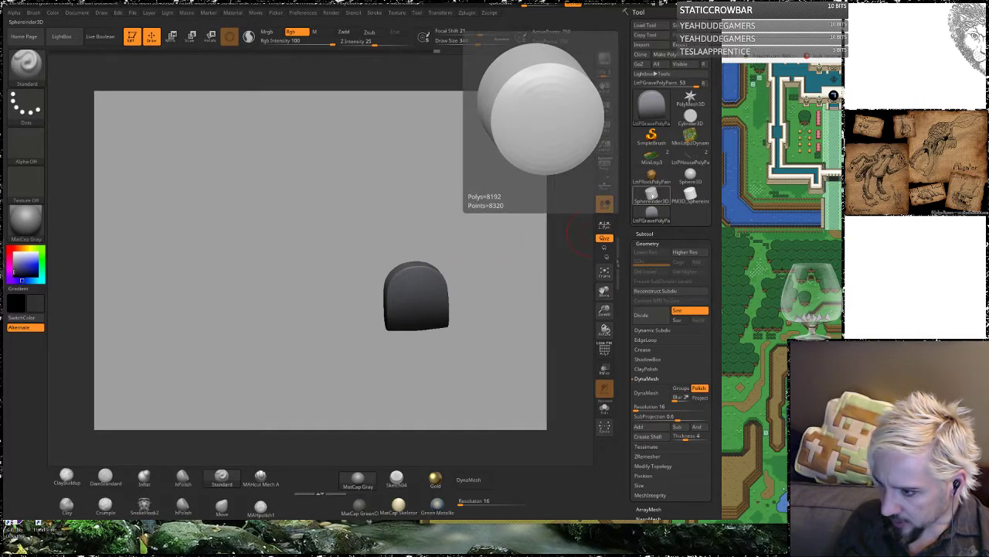
left_click(651, 194)
left_click_drag(489, 325, 379, 251, "shift")
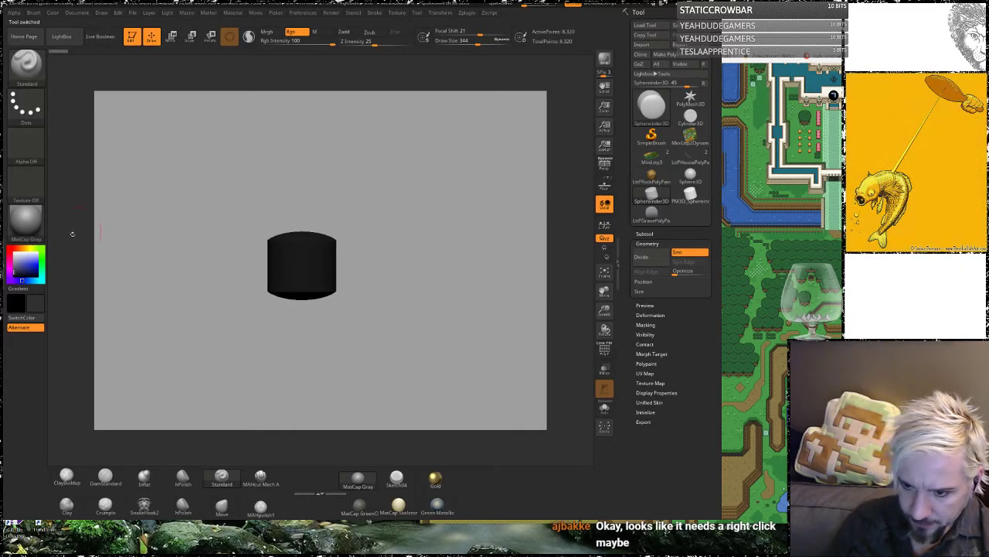
left_click_drag(19, 261, 14, 259)
left_click(24, 248)
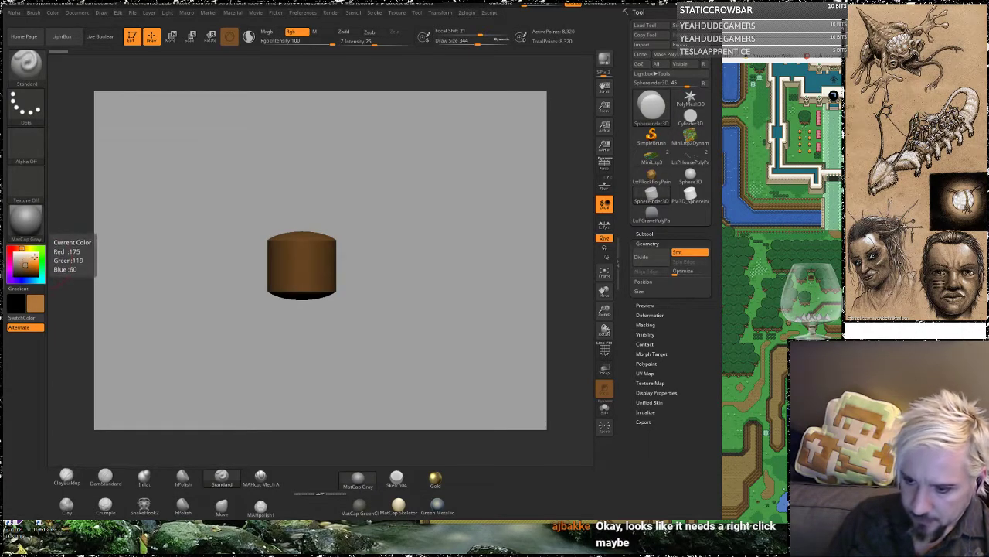
mouse_move(391, 232)
left_mouse_down("alt")
mouse_move(428, 262)
mouse_move(419, 264)
mouse_move(420, 297)
mouse_move(450, 342)
mouse_move(443, 267)
left_mouse_up("alt")
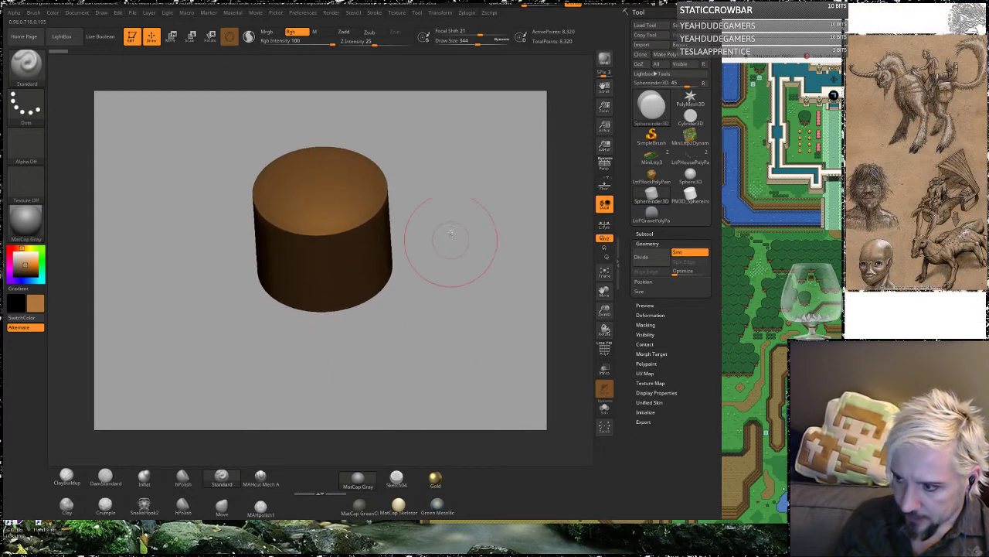
Step: Turn the brown cylinder into a DynaMesh polymesh at resolution 32 and select the Move brush
left_click(674, 55)
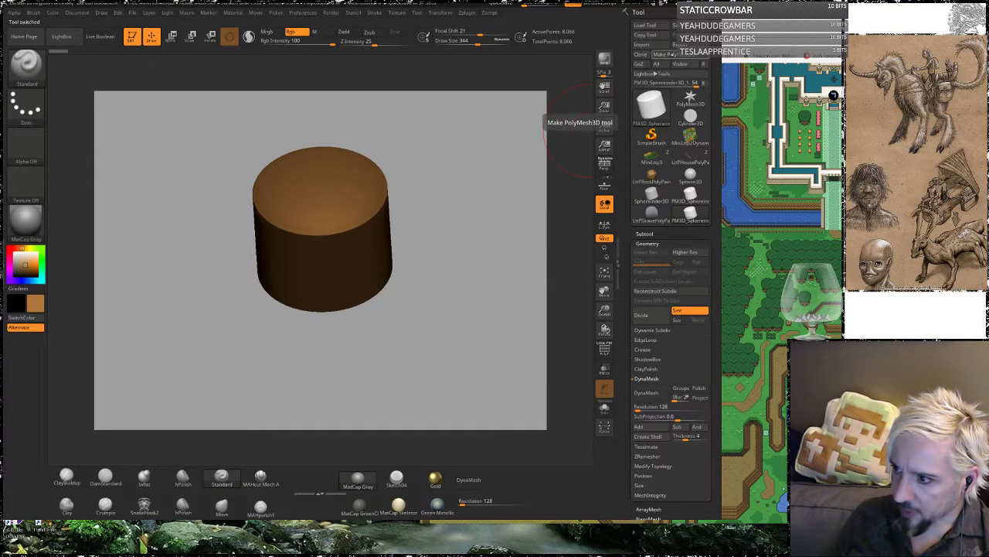
left_click(460, 501)
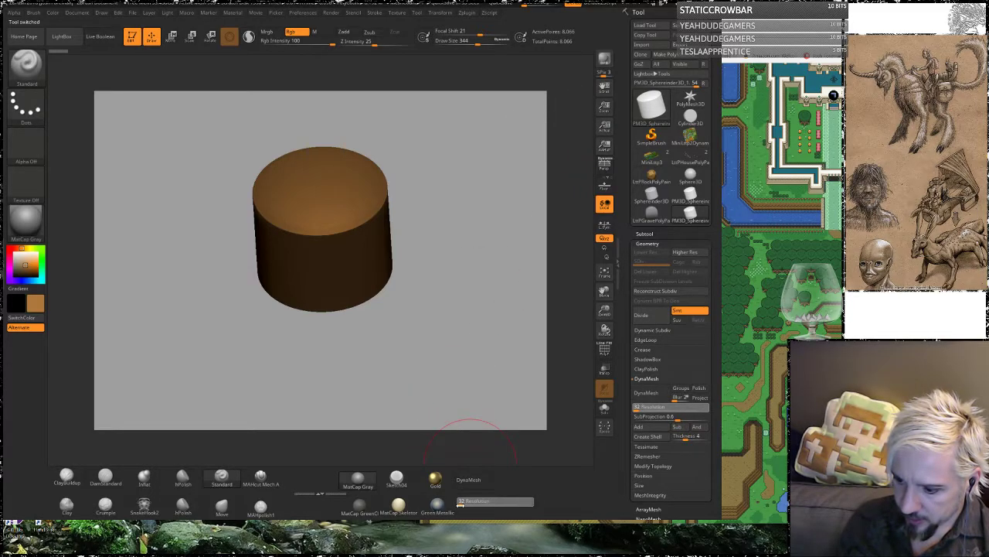
left_click(468, 479)
left_click_drag(457, 276, 448, 234)
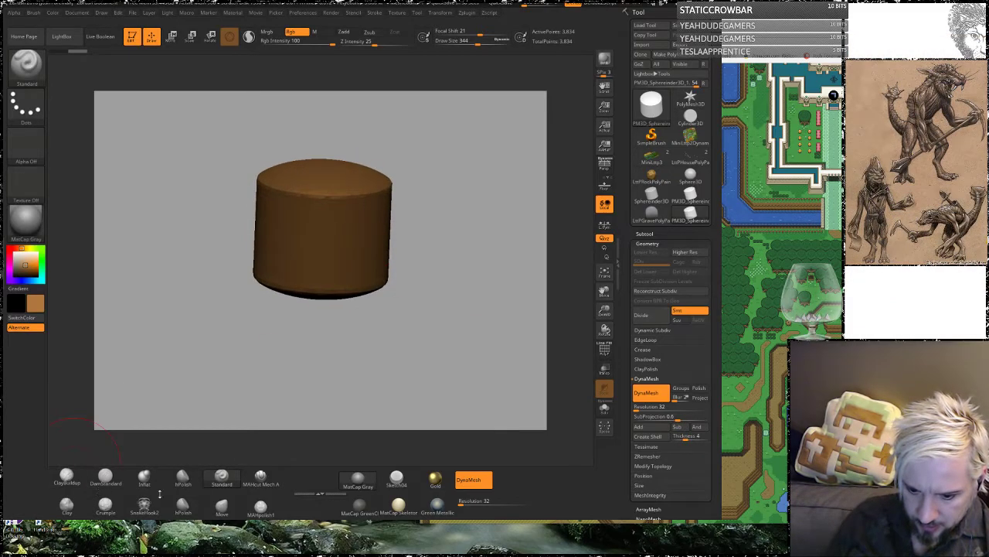
left_click(221, 506)
Step: Try pulling a single spike out of the cylinder's edge at draw size 344, undoing the trial strokes
mouse_move(376, 327)
left_mouse_down()
mouse_move(362, 282)
mouse_move(401, 331)
left_mouse_up()
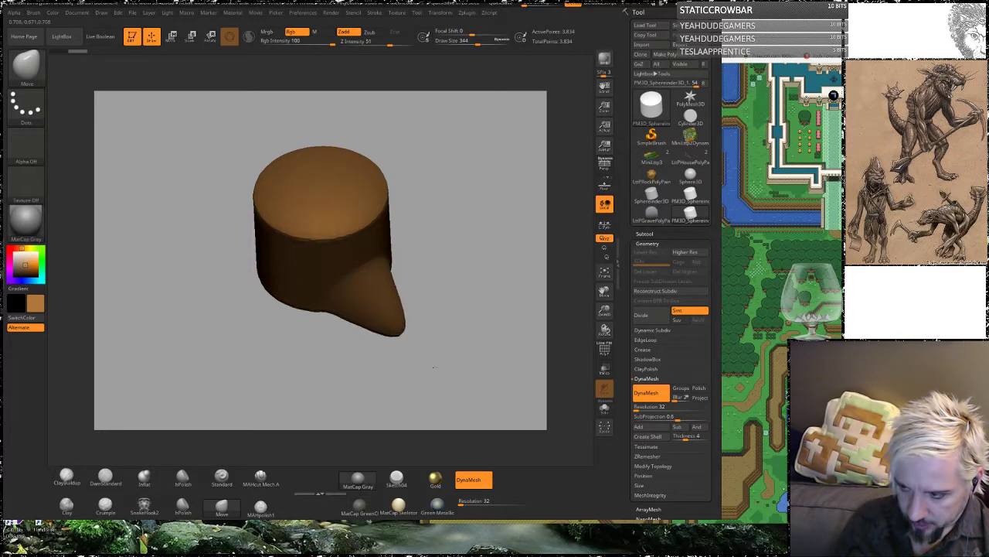
left_click_drag(448, 279, 417, 301)
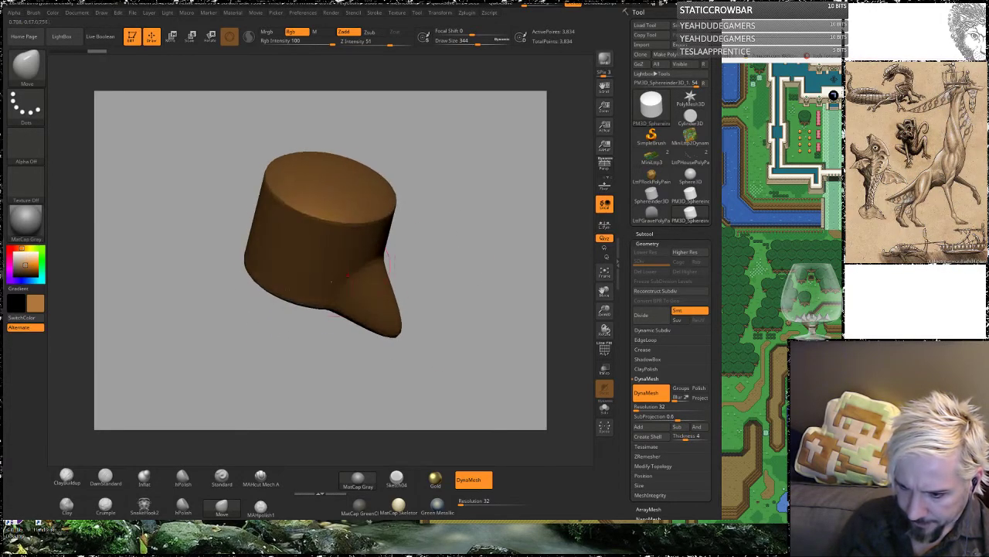
mouse_move(244, 335)
left_mouse_down()
mouse_move(232, 343)
mouse_move(229, 328)
left_mouse_up()
key("ctrl+z")
left_click_drag(438, 295, 437, 302)
key("ctrl+z")
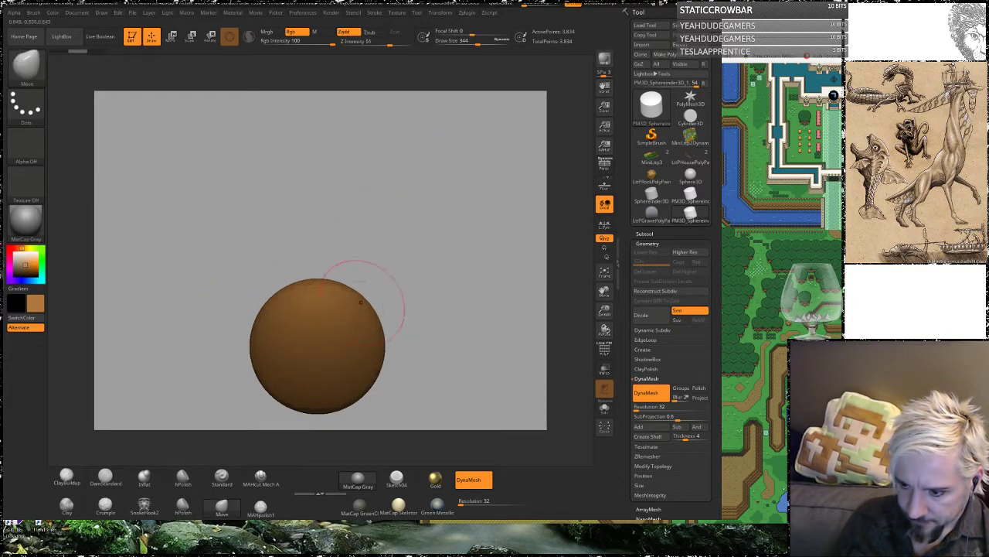
left_click_drag(390, 270, 426, 225)
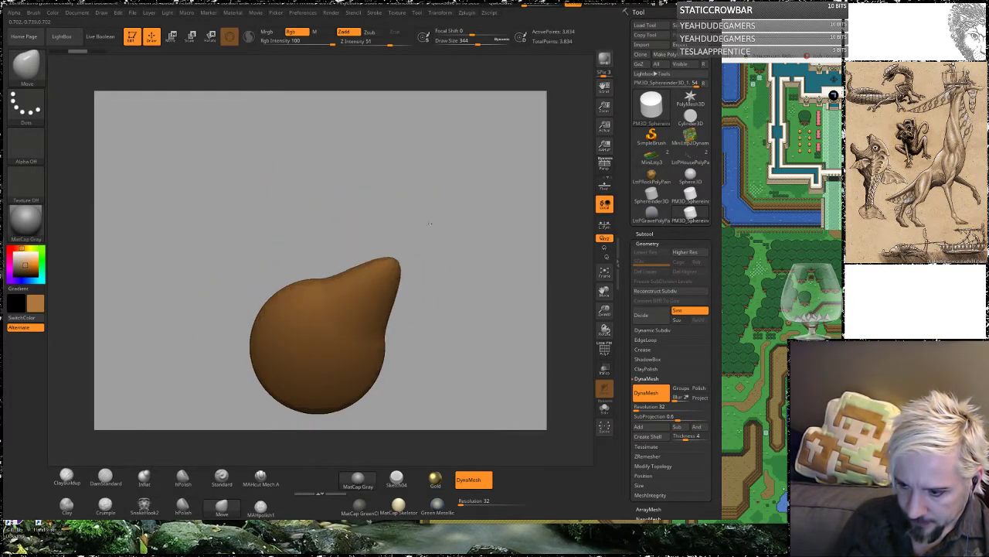
key("ctrl+z")
Step: Try pulling two mirrored horns from the cylinder's rim at draw size 172 and undo them
key("space")
left_click_drag(375, 293, 365, 291)
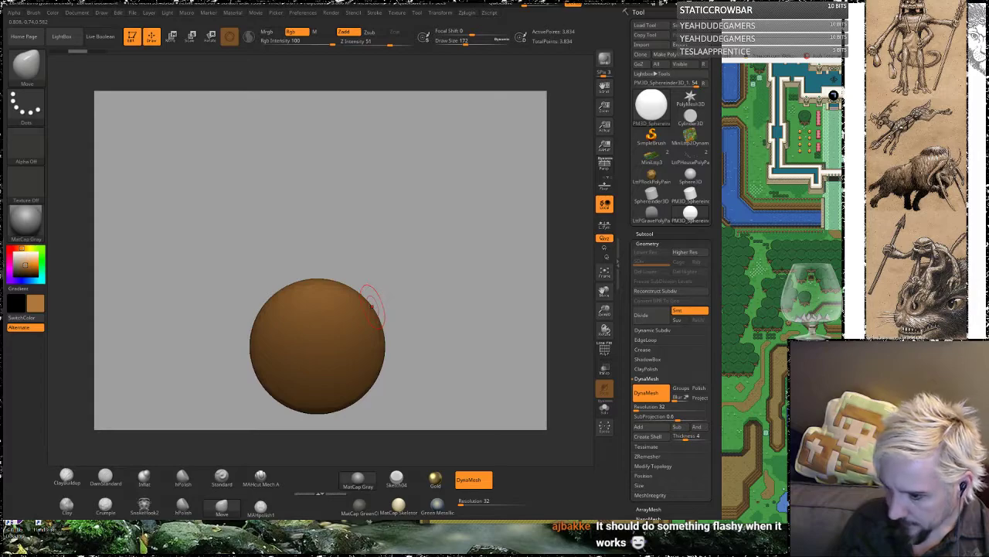
left_click_drag(403, 281, 370, 300, "shift")
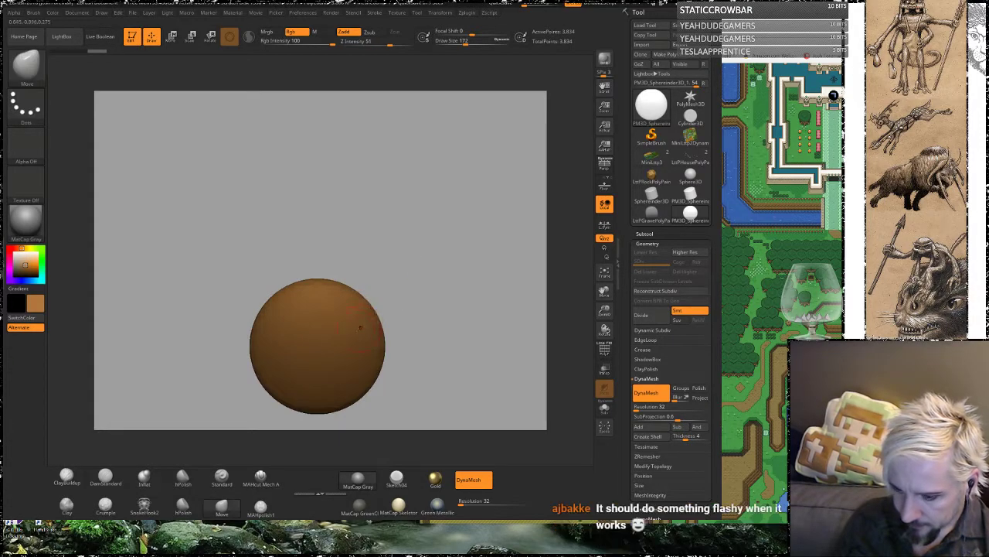
key("ctrl+z")
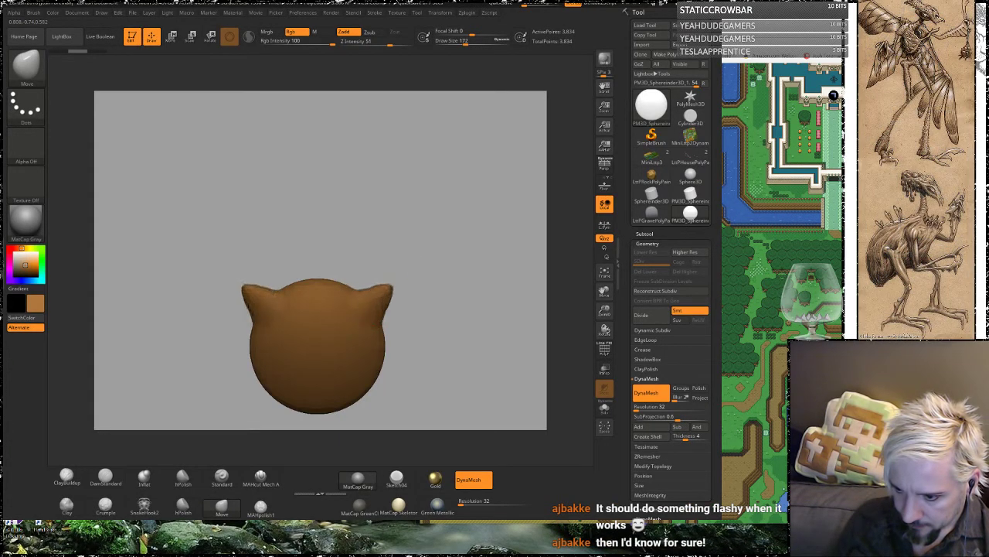
key("ctrl+shift+z")
Step: Set the Move brush's draw size to 217 and try pulling larger mirrored horns from the rim
key("space")
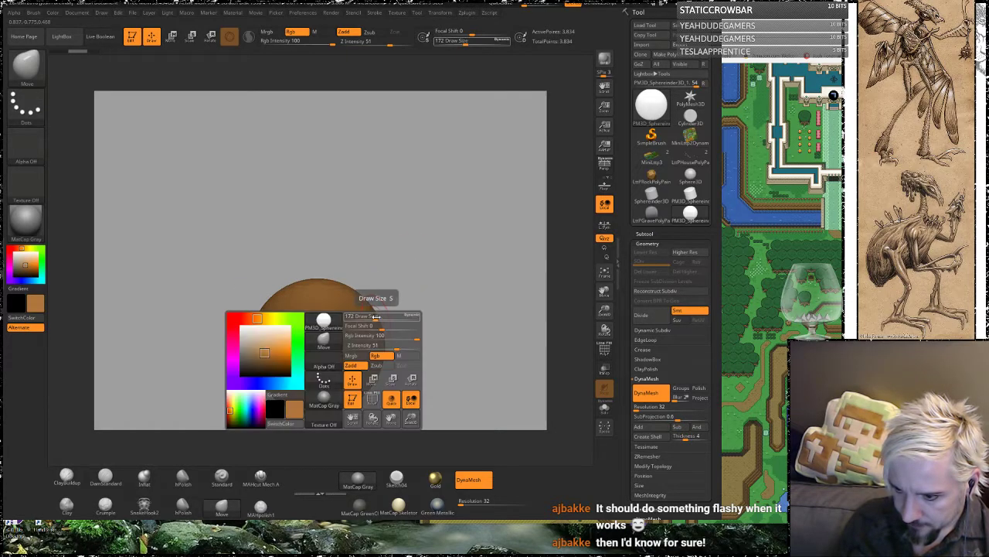
left_click_drag(380, 318, 376, 318)
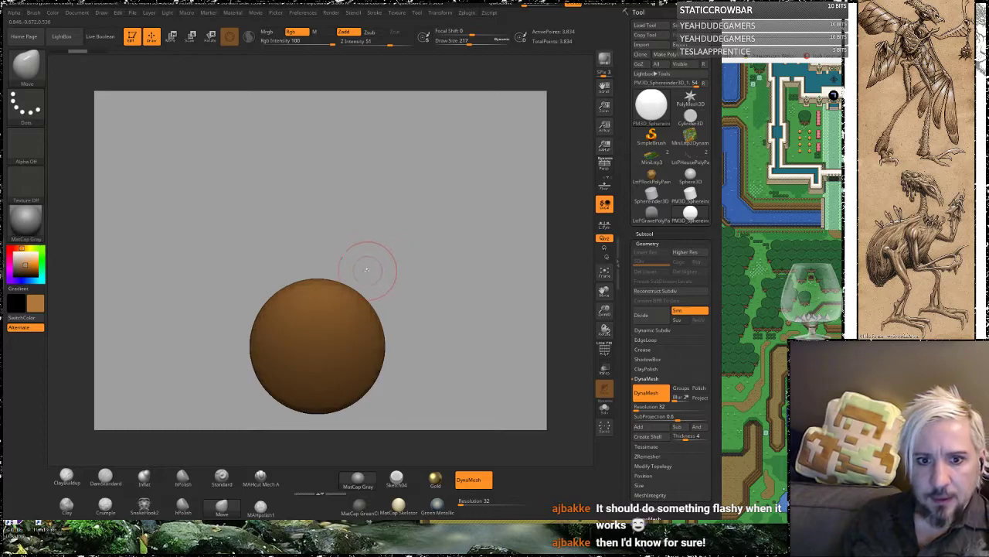
key("ctrl+s")
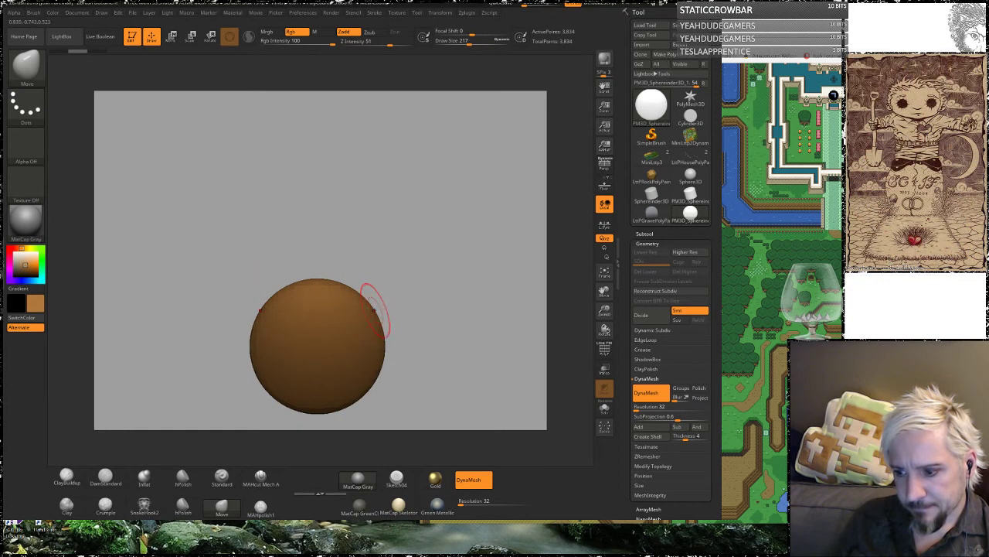
left_click_drag(372, 306, 421, 256)
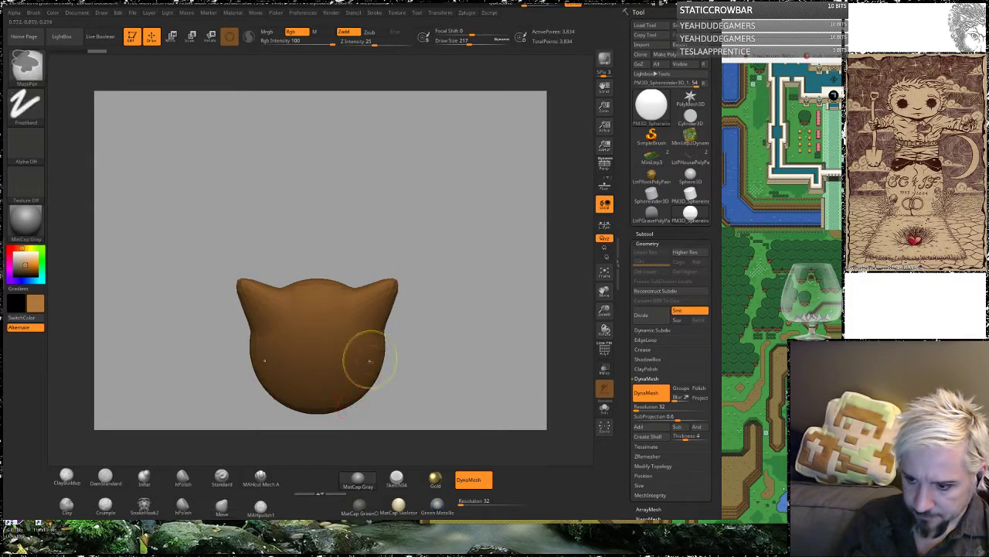
key("ctrl+z")
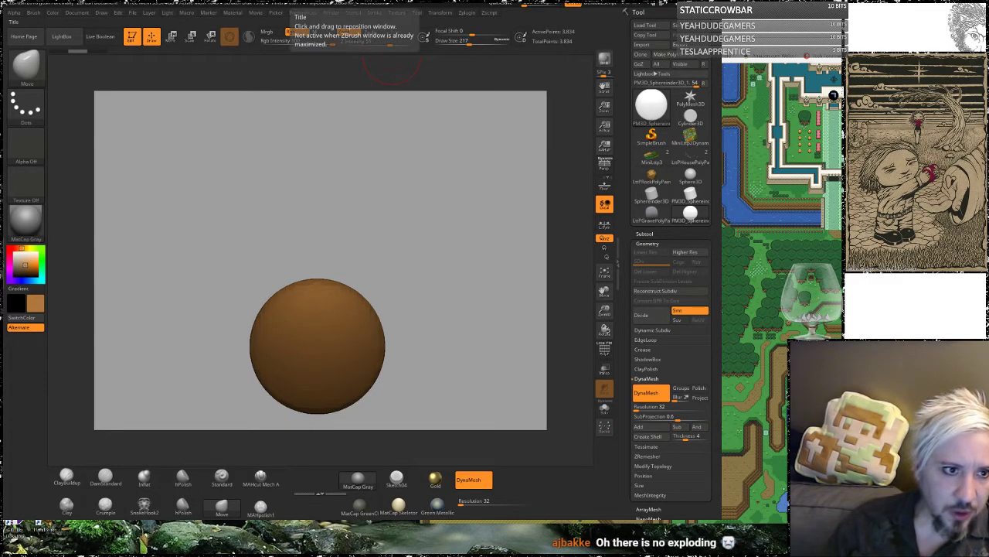
Step: Bring the Twitch channel page into view, check the live preview and chat, and move the window away
left_click_drag(0, 0, 426, 44)
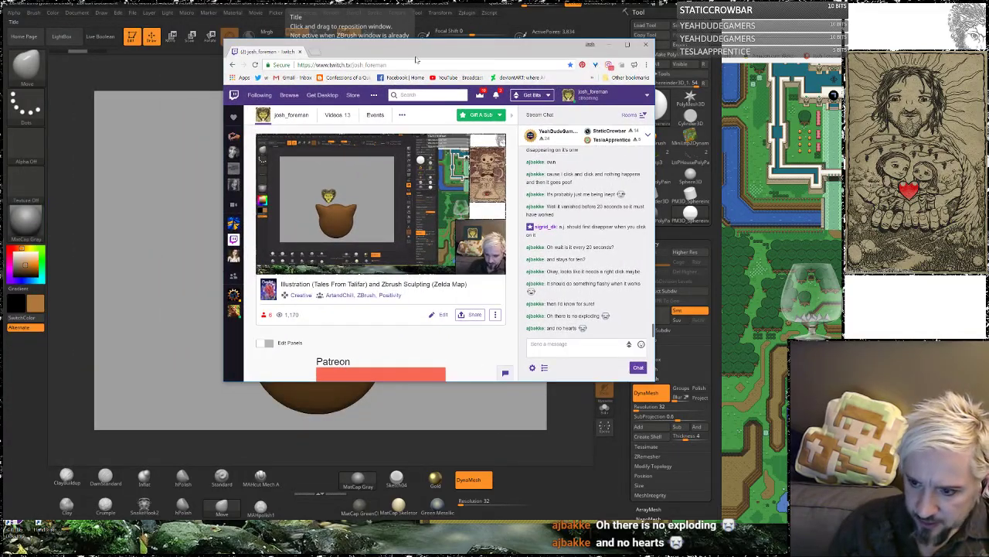
mouse_move(316, 237)
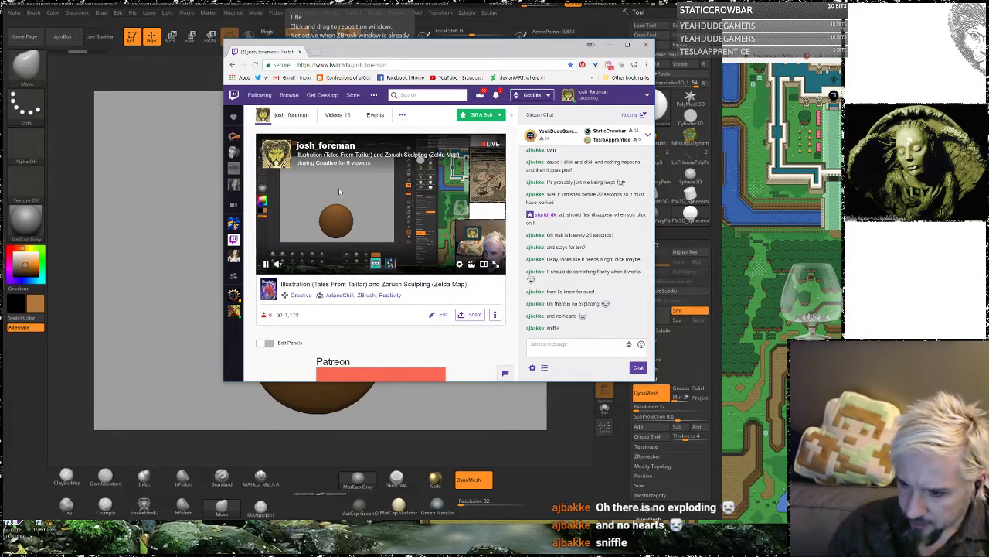
left_click_drag(446, 50, 0, 108)
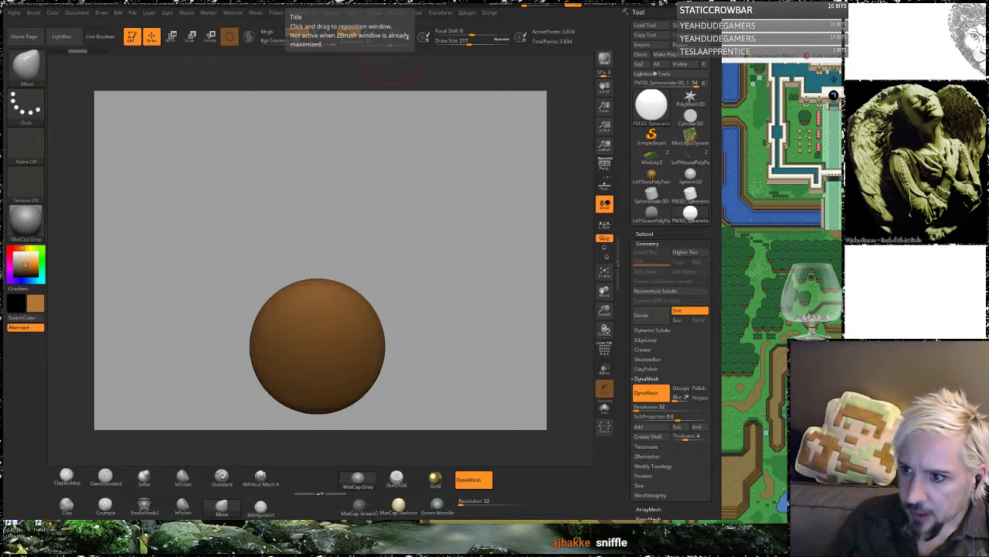
Step: Activate radial symmetry around the cylinder's central axis and pull a ring of spikes outward from its edge with the Move brush
left_click(447, 12)
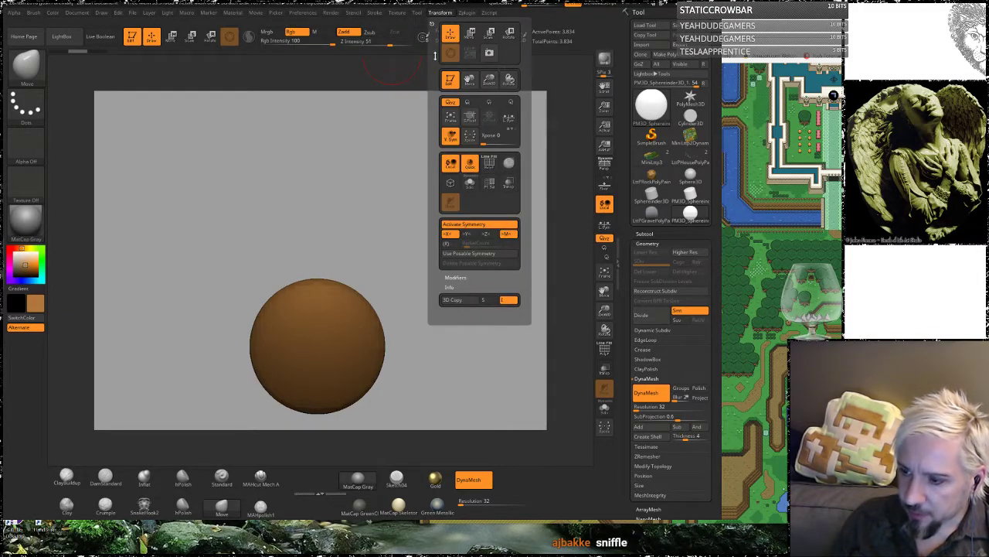
left_click(446, 14)
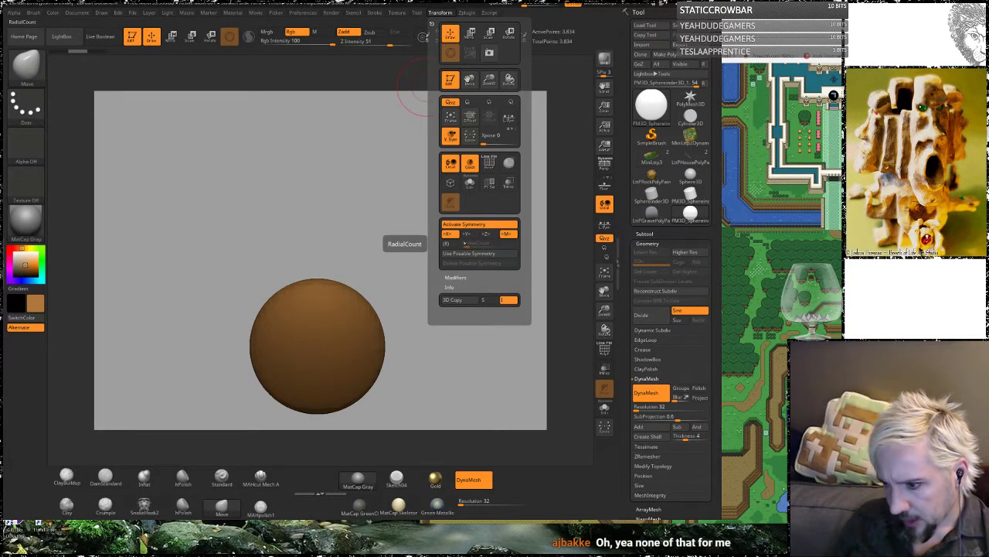
left_click(487, 235)
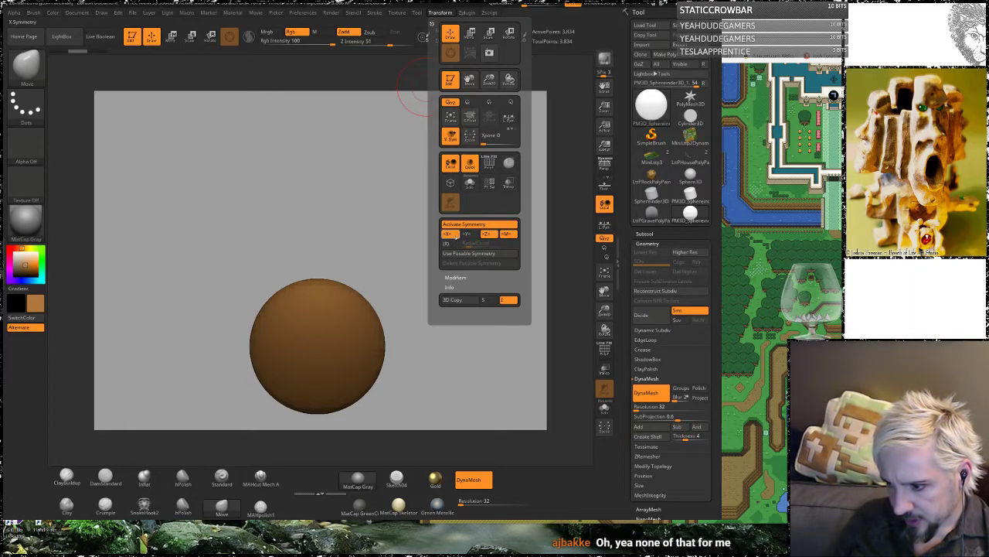
left_click(448, 242)
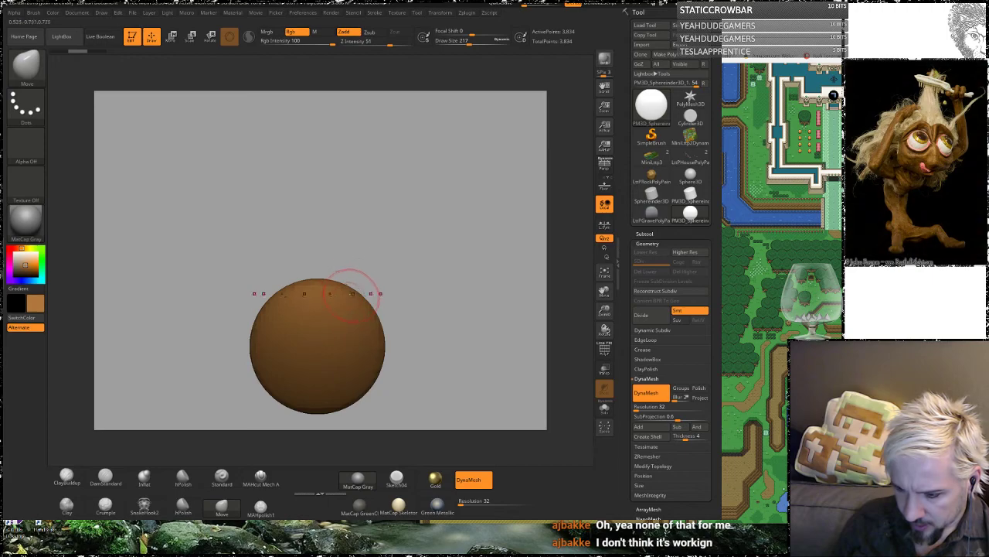
left_click(440, 12)
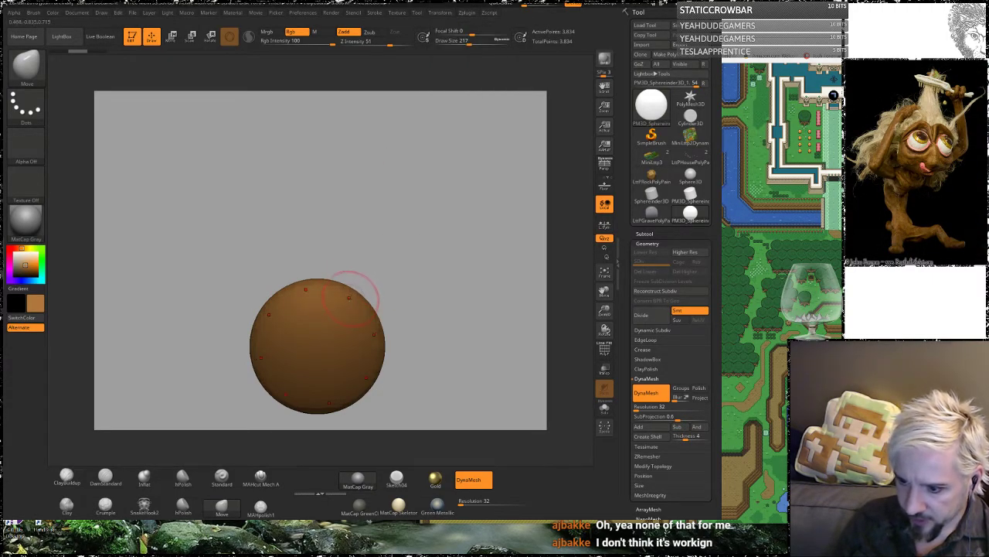
left_click_drag(356, 294, 409, 229)
left_click_drag(442, 194, 471, 230)
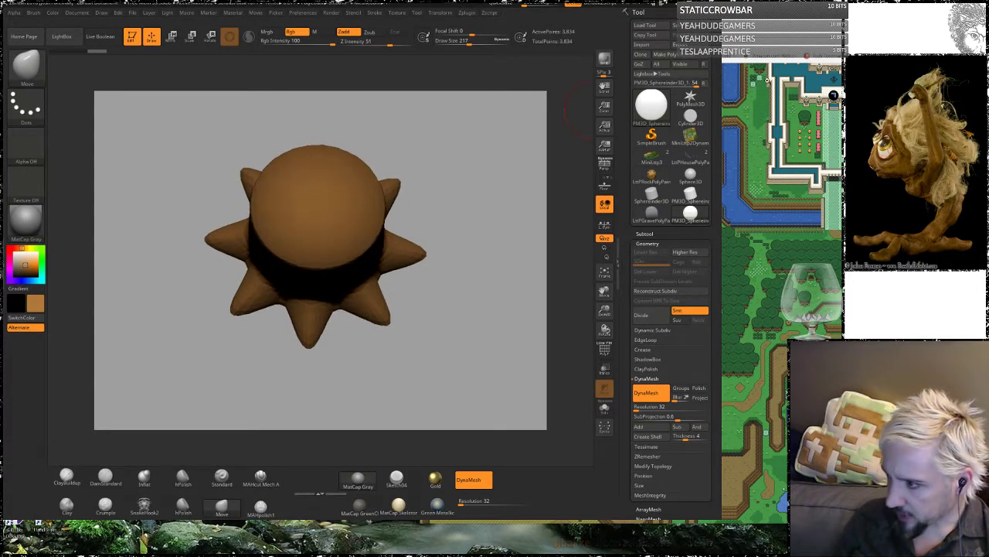
Step: Switch to the browser window with the Zelda light-world map and move it so more of the map shows
key("alt+Tab")
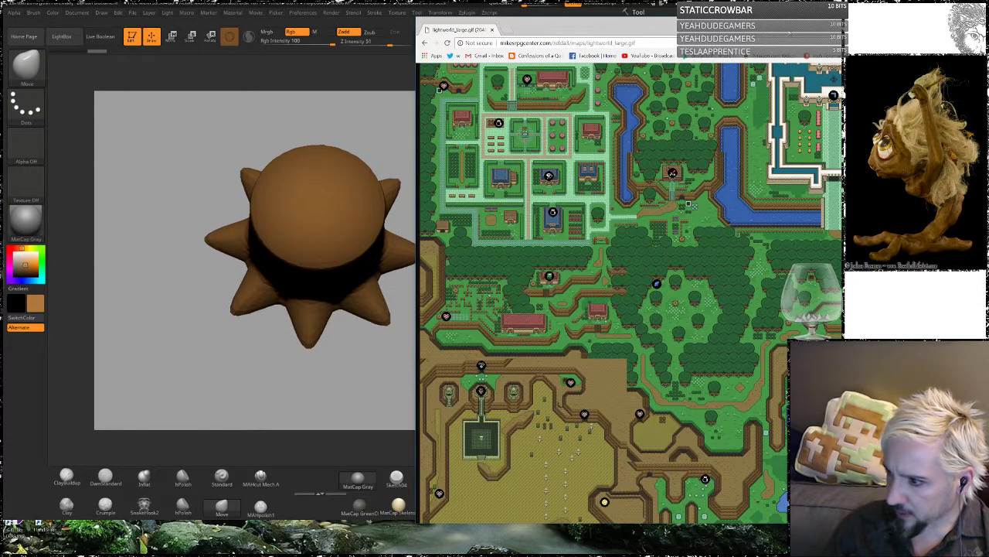
left_click_drag(790, 32, 580, 43)
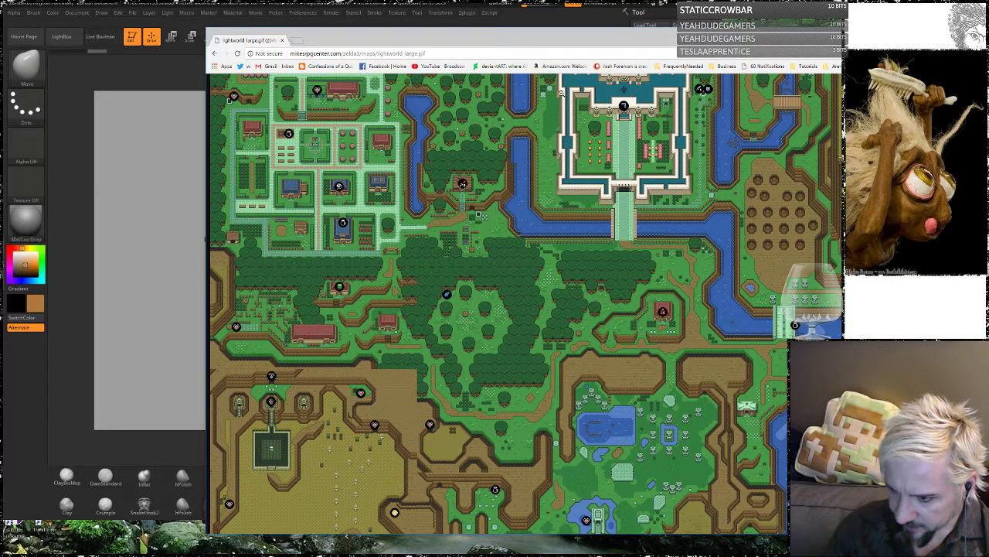
Step: Move the Zelda map window beside the canvas and turn the spiked model to an upright stump view
left_click_drag(526, 40, 883, 21)
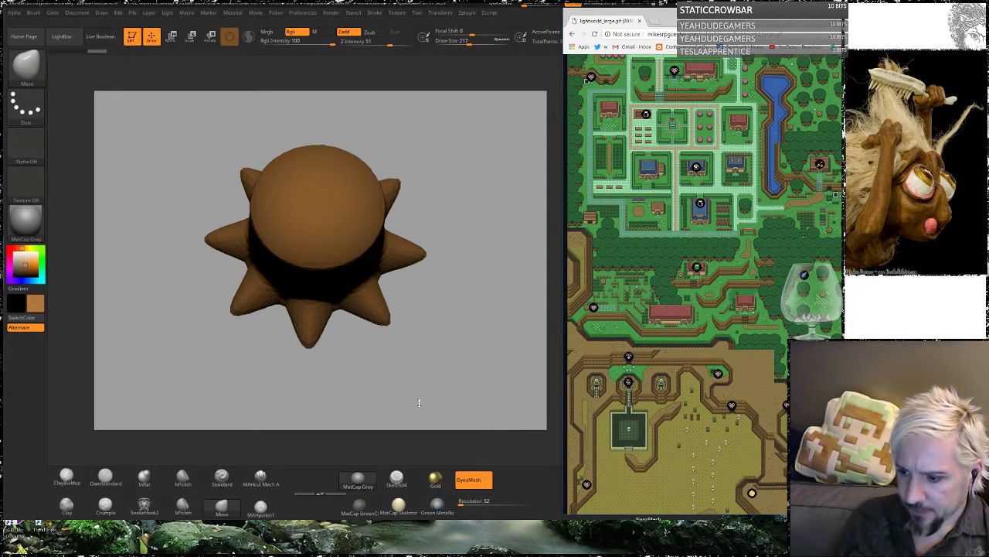
left_click_drag(413, 446, 422, 360)
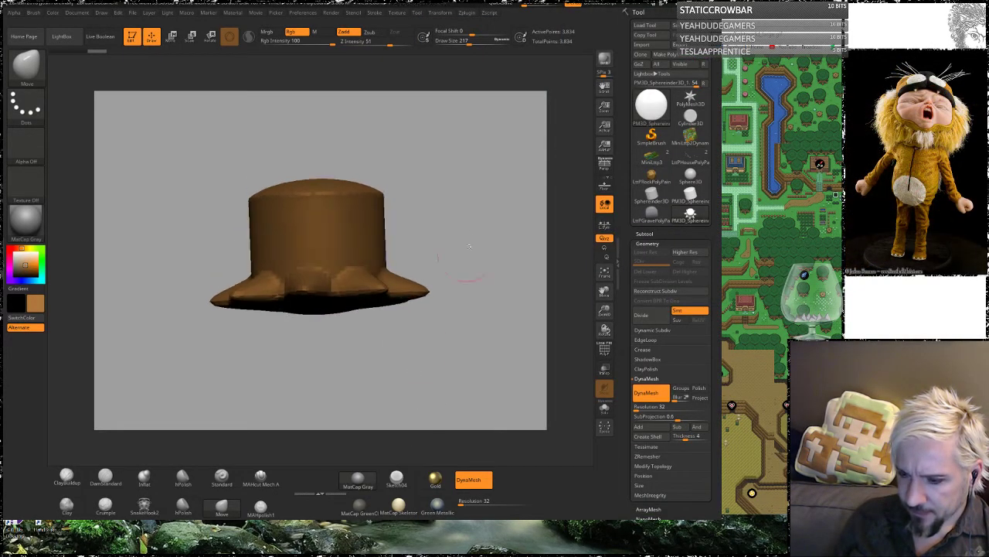
left_click_drag(476, 177, 477, 279, "alt")
mouse_move(472, 241)
left_mouse_down()
mouse_move(459, 297)
mouse_move(463, 289)
left_mouse_up()
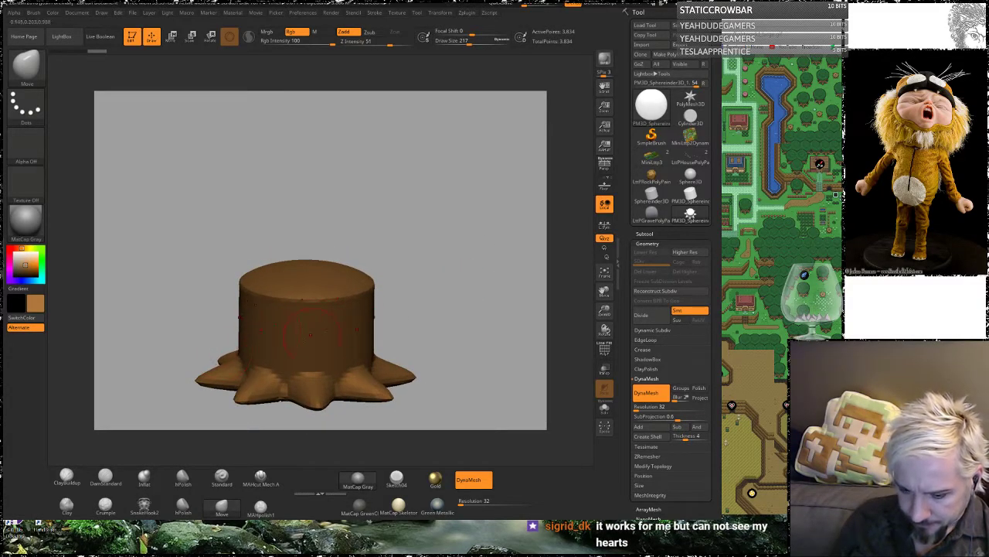
Step: Inflate the stump's top into a large rounded tree canopy with the Inflat brush at draw size 704
left_click(144, 477)
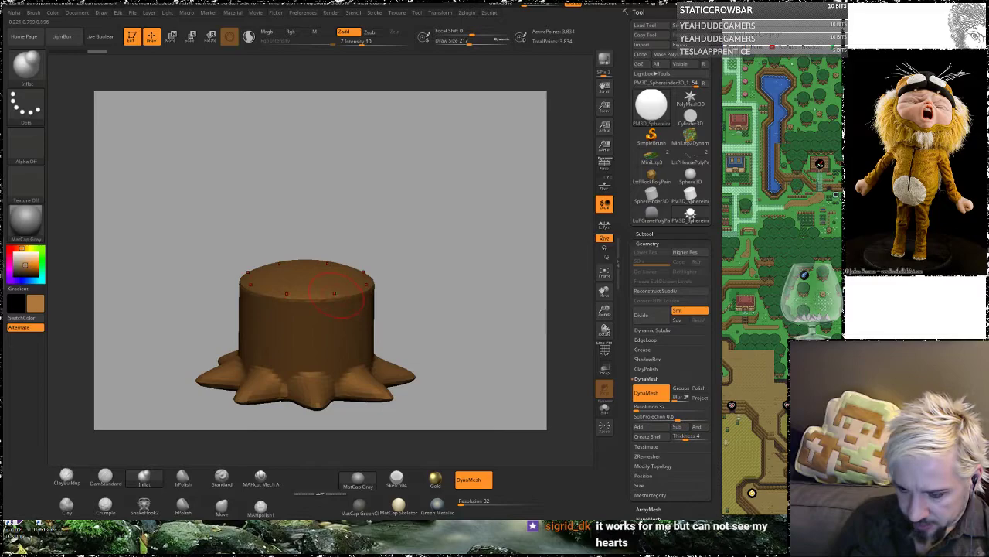
key("space")
left_click_drag(332, 300, 373, 302)
left_click_drag(399, 209, 398, 219)
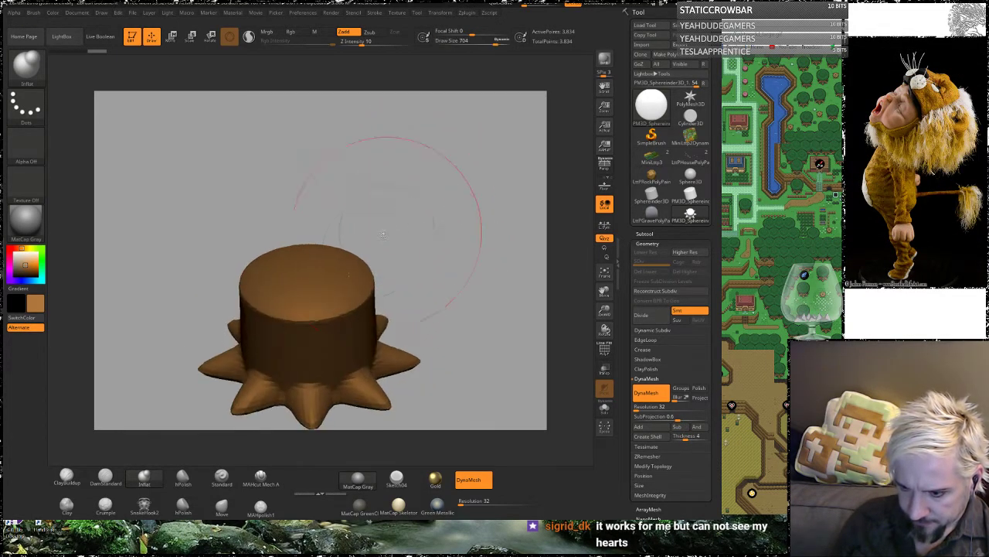
left_click_drag(332, 290, 326, 277)
mouse_move(449, 216)
left_mouse_down()
mouse_move(459, 195)
mouse_move(456, 221)
left_mouse_up()
key("ctrl+z")
mouse_move(337, 279)
left_mouse_down()
mouse_move(338, 202)
mouse_move(306, 203)
mouse_move(311, 184)
left_mouse_up()
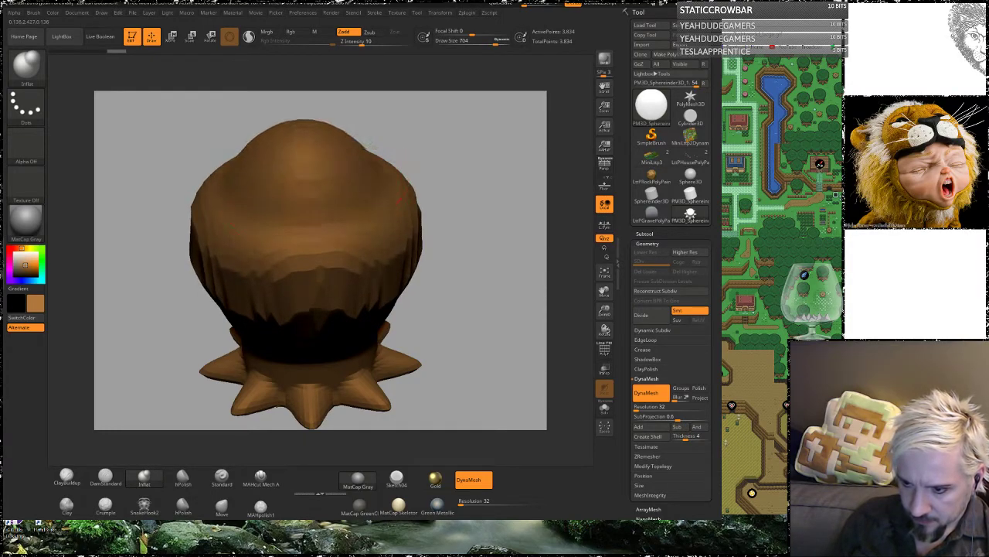
mouse_move(480, 263)
left_mouse_down("alt")
mouse_move(471, 236)
mouse_move(450, 298)
mouse_move(433, 225)
mouse_move(431, 263)
mouse_move(421, 245)
mouse_move(449, 298)
mouse_move(467, 246)
left_mouse_up("alt")
left_click_drag(455, 280, 454, 298, "alt")
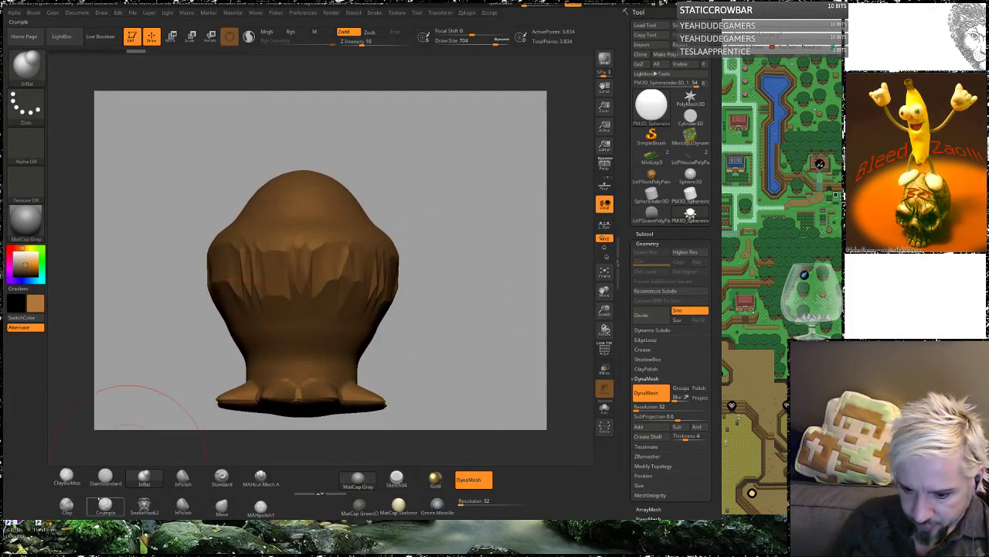
Step: Build up clay around the trunk below the canopy with the ClayBuildup brush at draw size 338, undoing unwanted strokes
left_click(66, 477)
key("space")
mouse_move(304, 342)
left_mouse_down()
mouse_move(278, 344)
mouse_move(313, 336)
mouse_move(249, 327)
mouse_move(315, 333)
left_mouse_up()
key("ctrl+z")
left_click_drag(236, 324, 276, 353)
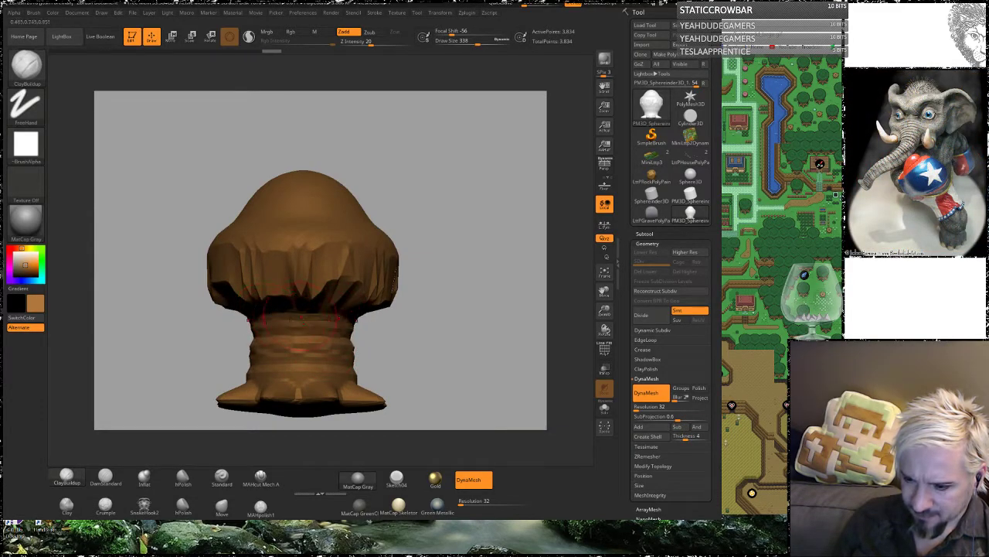
left_click_drag(473, 319, 420, 337)
key("ctrl+z")
key("ctrl+z")
left_click_drag(456, 340, 318, 313)
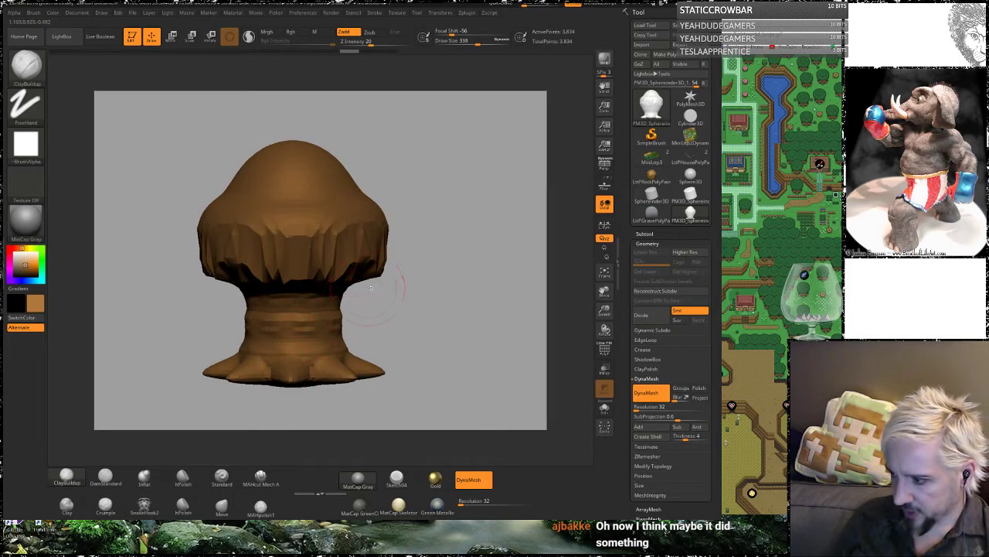
Step: Thicken the trunk above the roots and add ClayBuildup strokes across the canopy's dome
left_click_drag(409, 298, 415, 324, "alt")
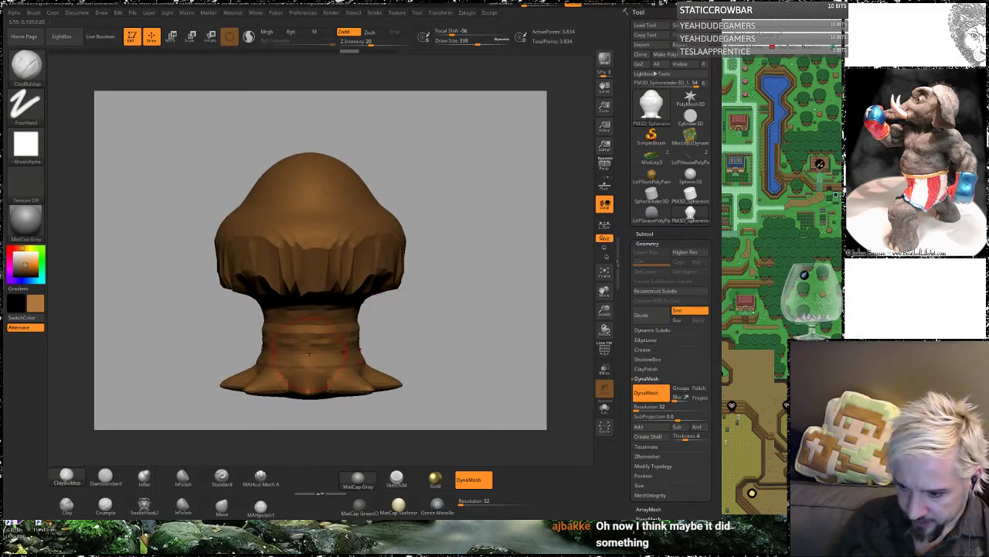
mouse_move(338, 356)
left_mouse_down()
mouse_move(318, 315)
mouse_move(325, 328)
mouse_move(337, 319)
mouse_move(323, 313)
left_mouse_up()
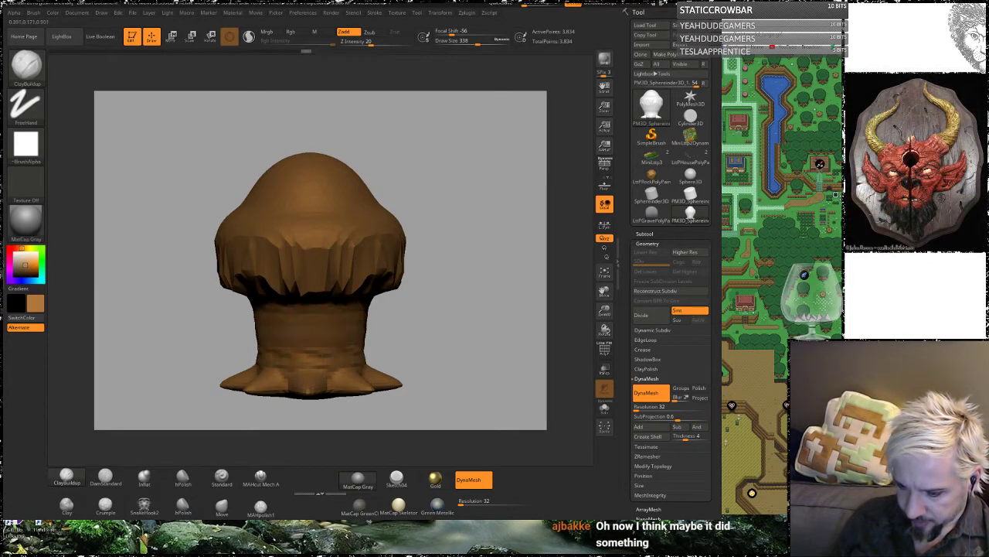
left_click_drag(295, 355, 352, 357)
mouse_move(441, 314)
left_mouse_down()
mouse_move(445, 286)
mouse_move(455, 331)
mouse_move(441, 322)
mouse_move(456, 323)
left_mouse_up()
mouse_move(321, 205)
left_mouse_down()
mouse_move(398, 205)
mouse_move(361, 209)
left_mouse_up()
Step: Try remeshing the tree with DynaMesh at resolution 32 and smoothing the trunk under the canopy
mouse_move(453, 330)
left_mouse_down("ctrl")
mouse_move(471, 319)
mouse_move(429, 308)
mouse_move(414, 264)
left_mouse_up("ctrl")
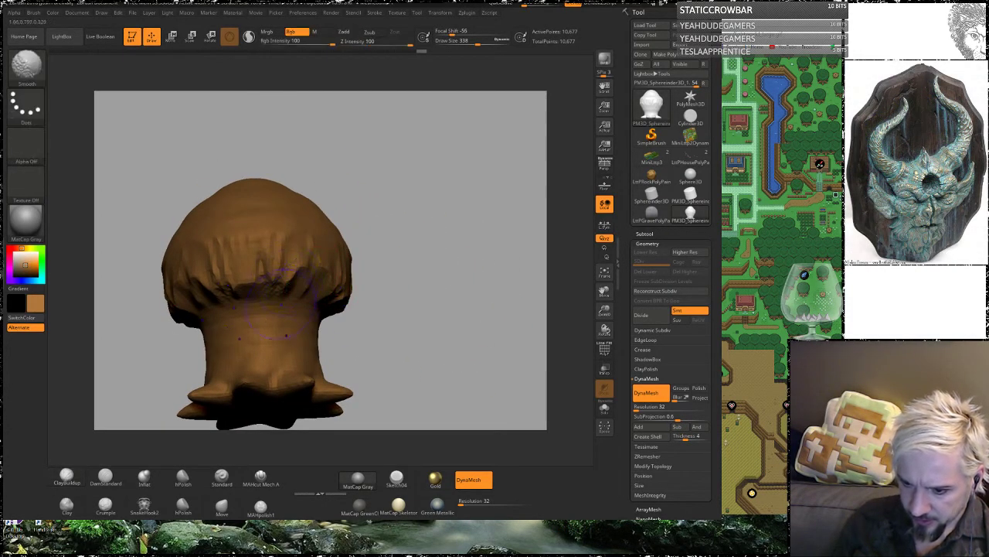
left_click_drag(259, 322, 329, 315, "shift")
key("ctrl+z")
left_click_drag(420, 265, 444, 306)
mouse_move(443, 306)
left_mouse_down("alt")
mouse_move(398, 275)
mouse_move(463, 270)
left_mouse_up("alt")
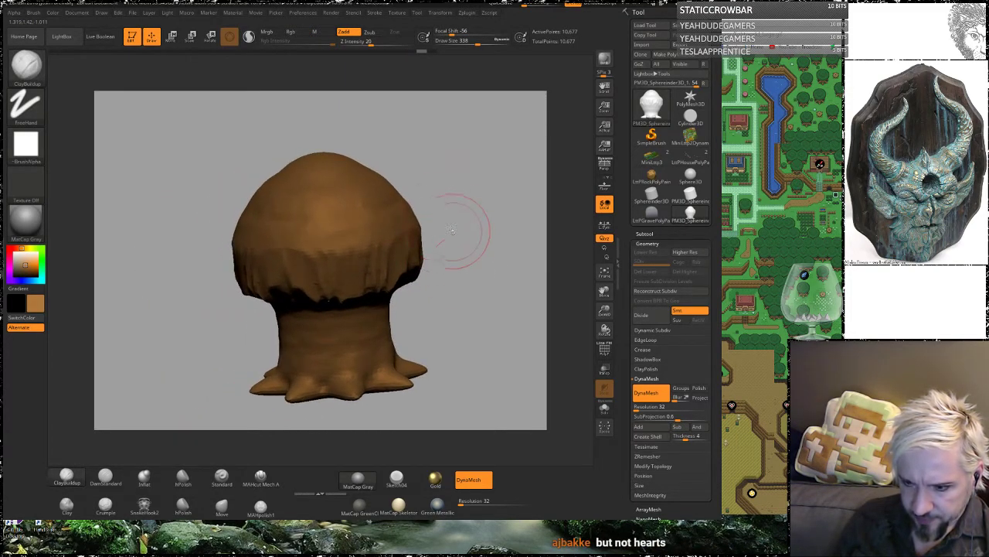
Step: Select the Standard brush, preview a dark green (RGB 52, 111, 26) on the tree, and undo the DynaMesh remesh
left_click(222, 476)
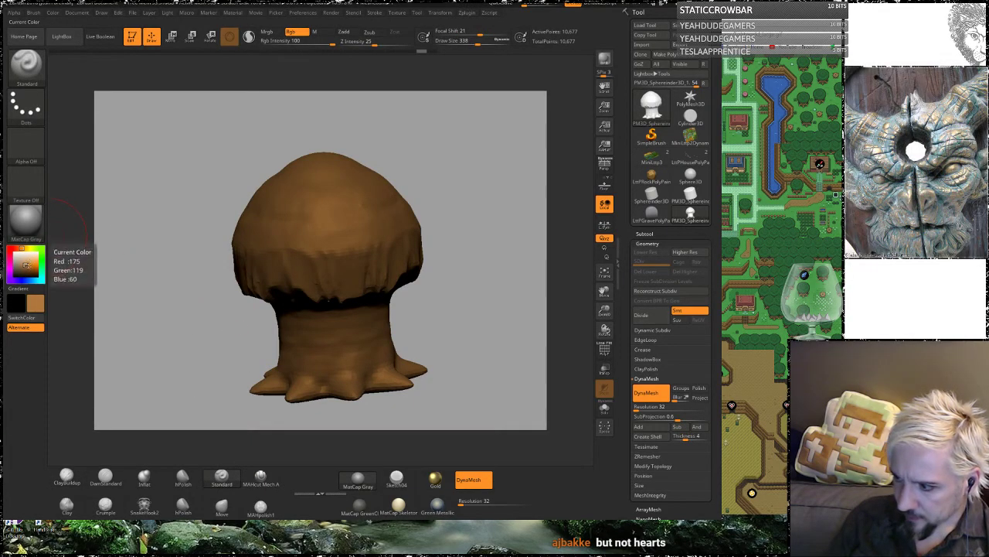
left_click(42, 255)
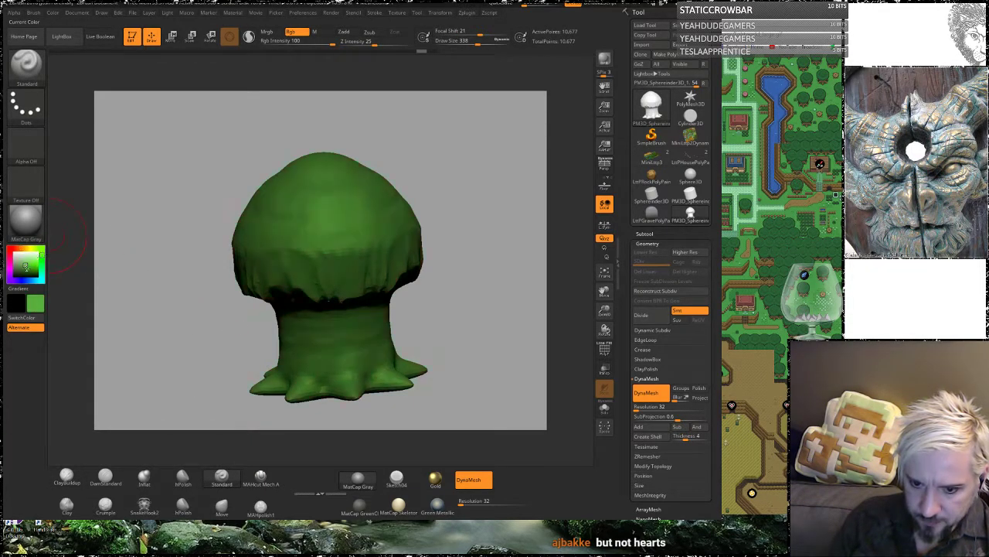
left_click(28, 269)
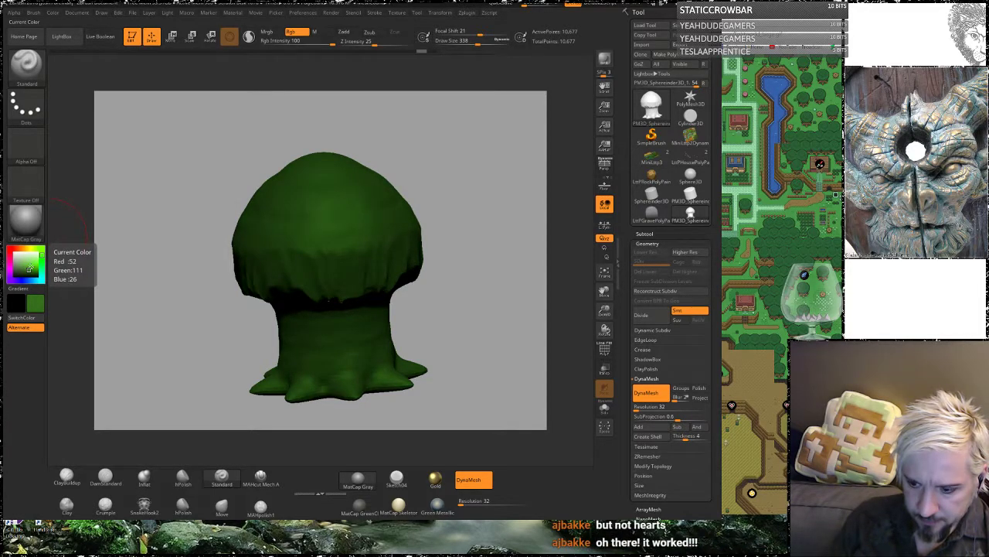
key("ctrl+z")
key("ctrl+z")
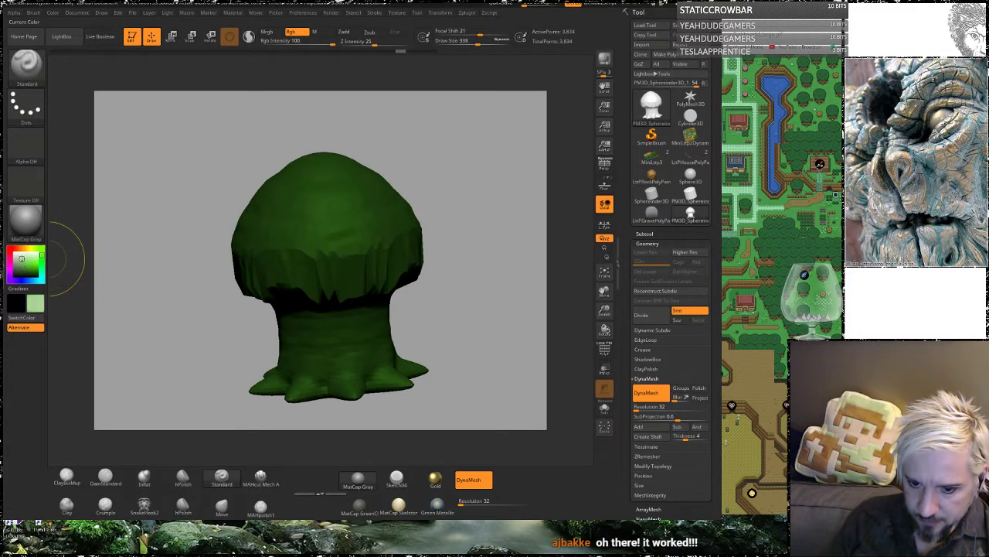
Step: Choose a medium brown (RGB 173, 127, 61) and fill the whole tree with it
left_click(21, 255)
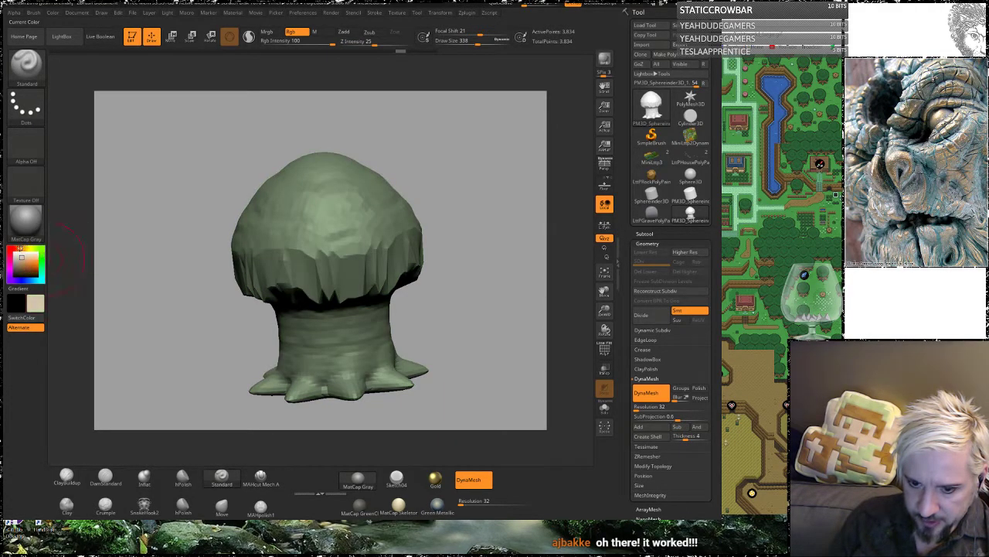
left_click(27, 261)
left_click(29, 262)
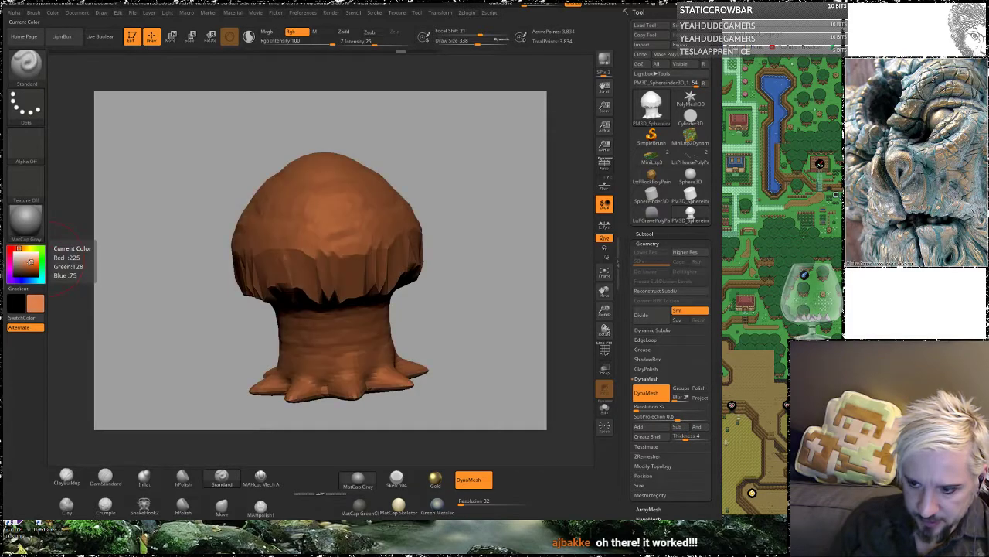
left_click(25, 265)
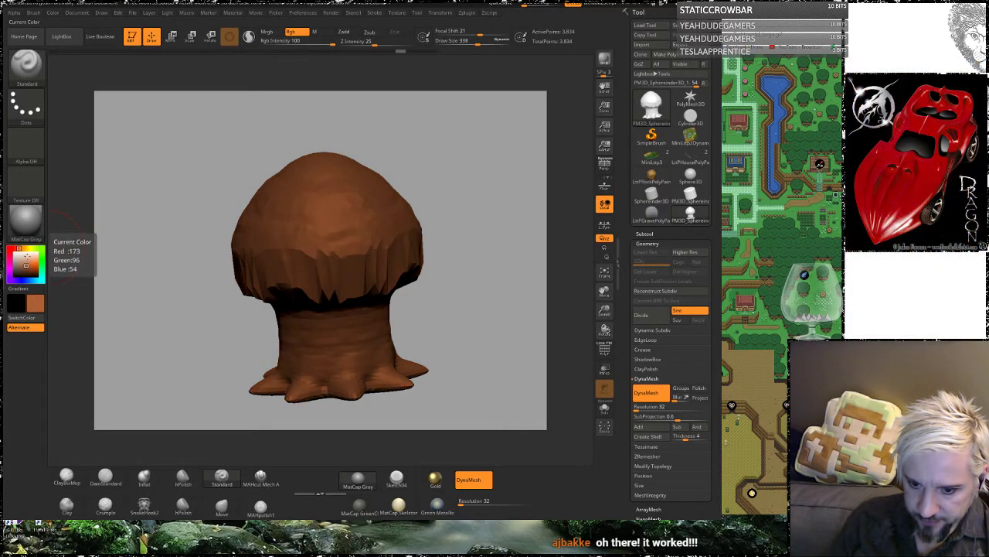
left_click(22, 249)
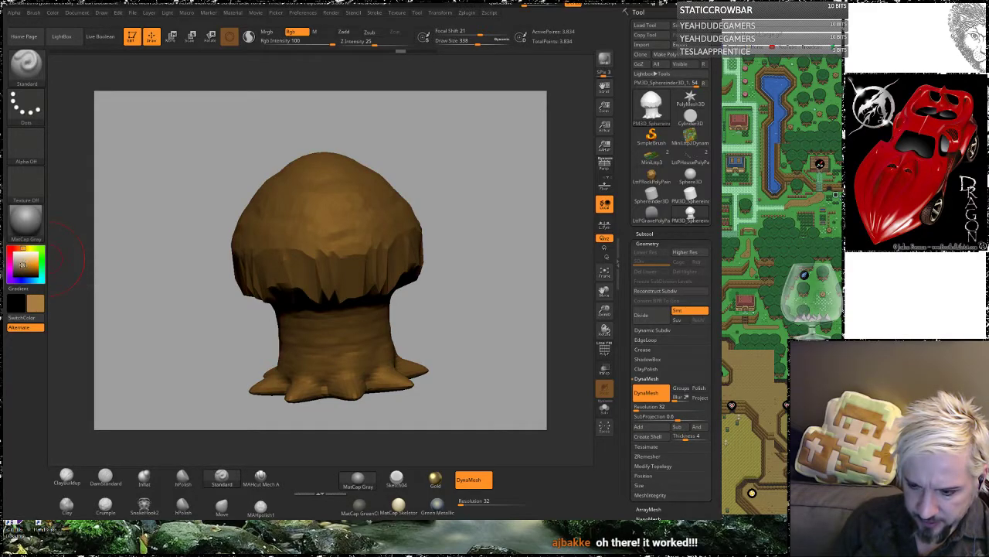
left_click(24, 267)
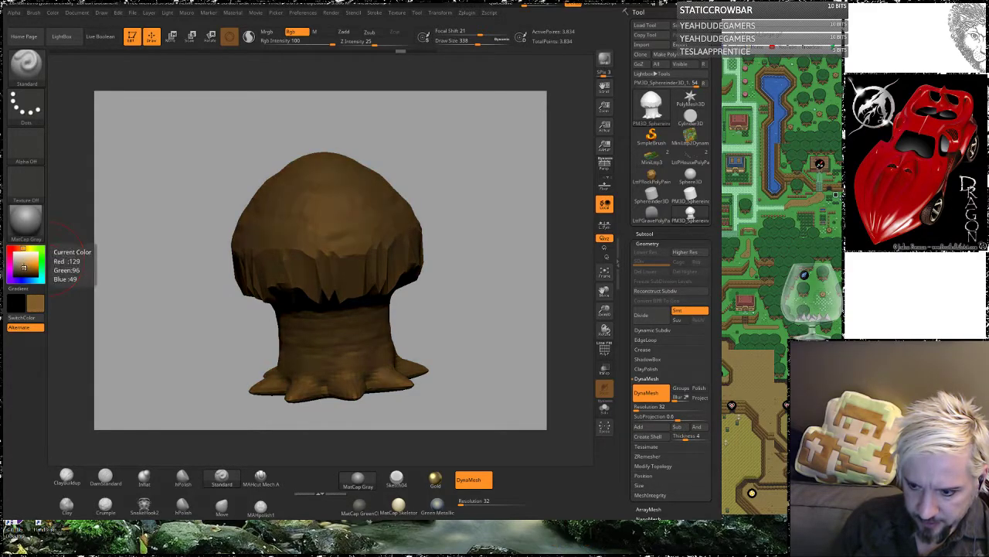
left_click(23, 266)
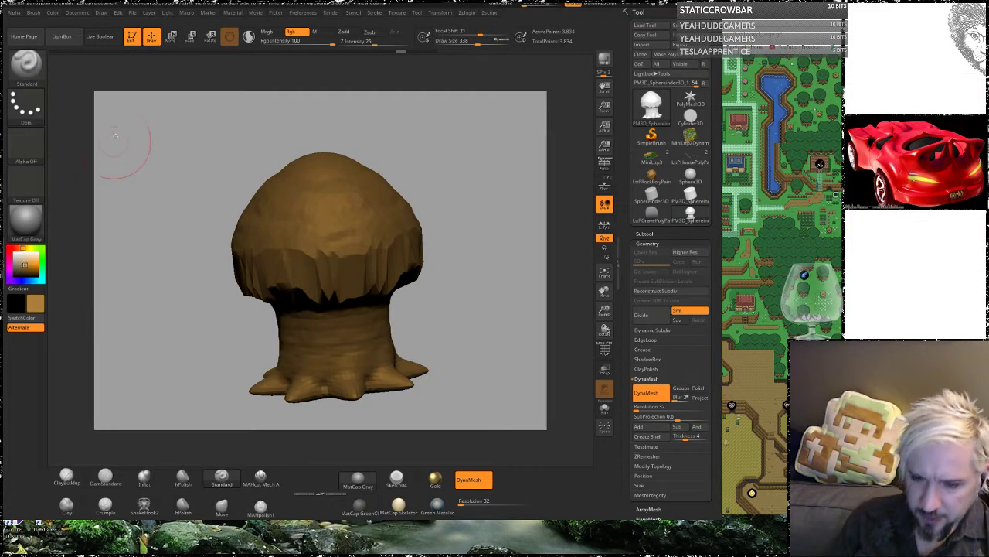
left_click(51, 13)
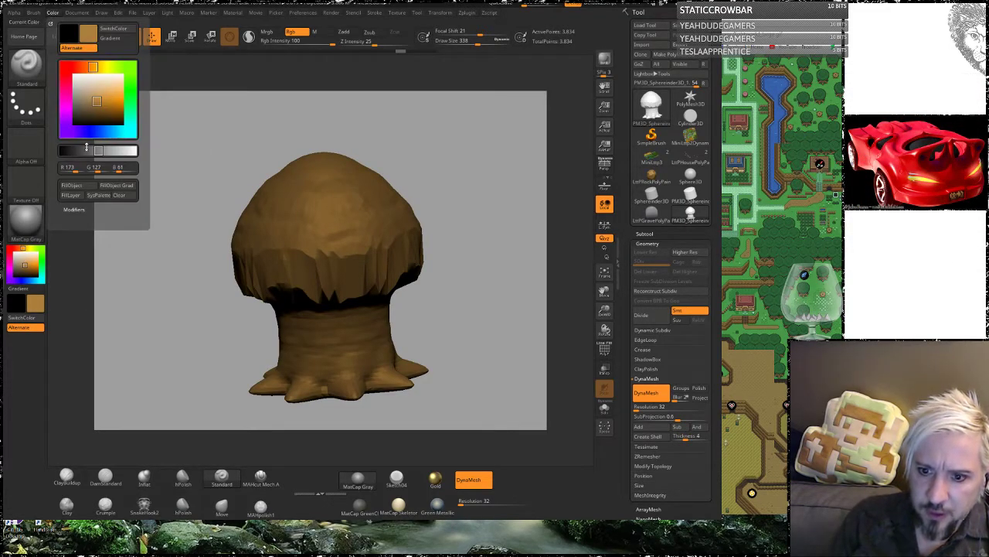
left_click(80, 186)
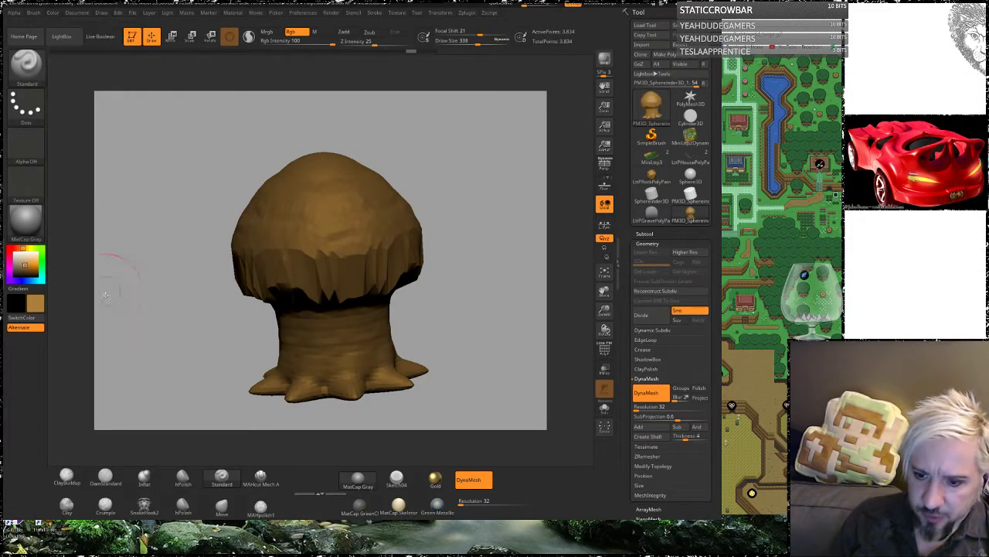
Step: Pick a dark green and paint the canopy down to its jagged lower edge with the Standard brush
left_click(40, 254)
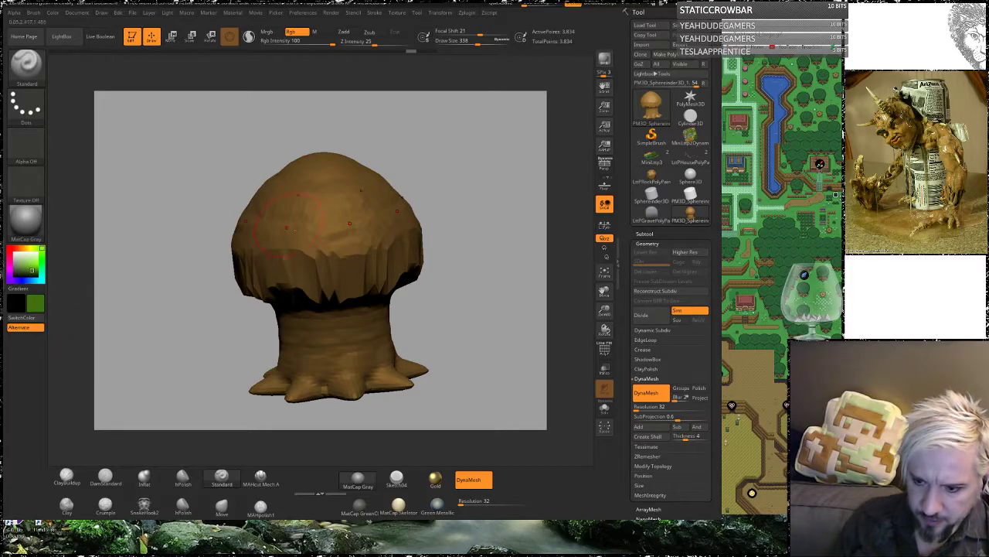
left_click_drag(323, 232, 332, 180)
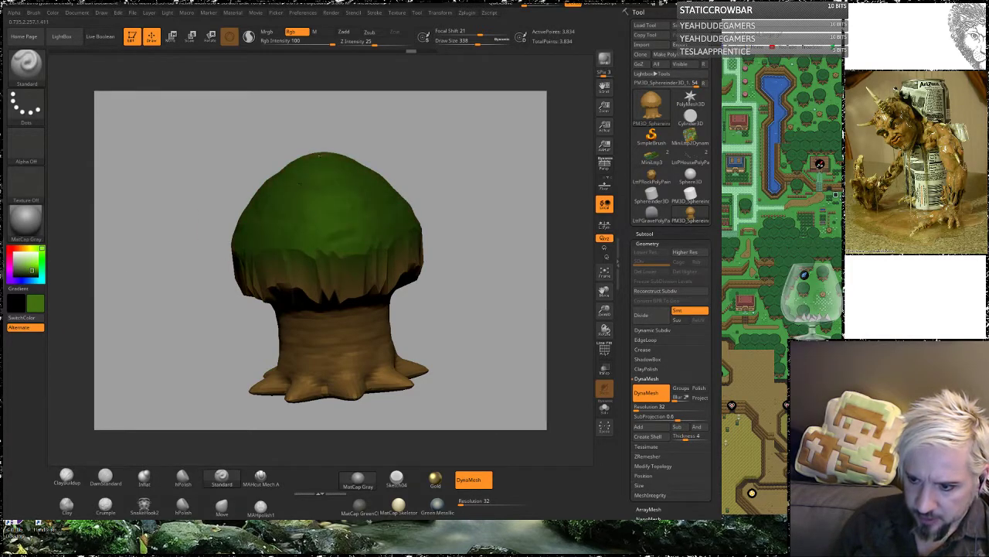
left_click_drag(318, 254, 285, 258)
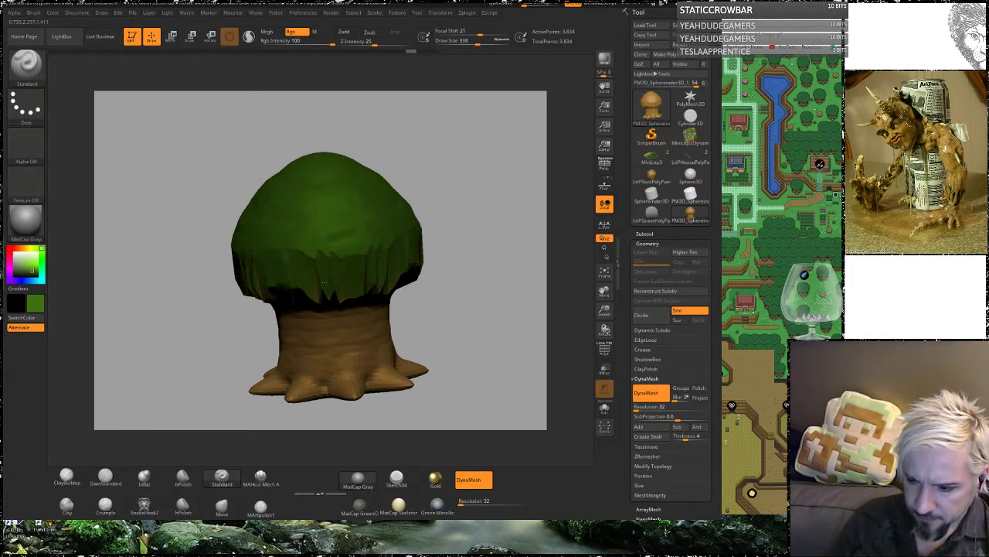
Step: Remesh the painted tree with DynaMesh at resolution 32 and check its shape from below and above
mouse_move(471, 398)
left_mouse_down("ctrl")
mouse_move(488, 313)
mouse_move(456, 317)
mouse_move(439, 255)
left_mouse_up("ctrl")
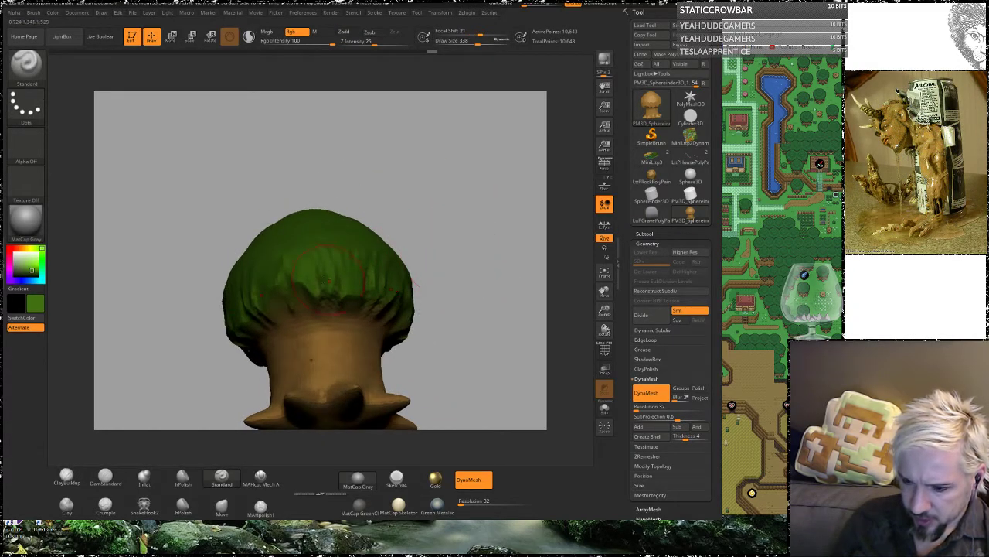
left_click_drag(389, 226, 454, 190)
left_click_drag(471, 196, 410, 251, "alt")
mouse_move(442, 317)
left_mouse_down()
mouse_move(407, 232)
mouse_move(452, 247)
mouse_move(453, 331)
mouse_move(455, 262)
mouse_move(446, 260)
left_mouse_up()
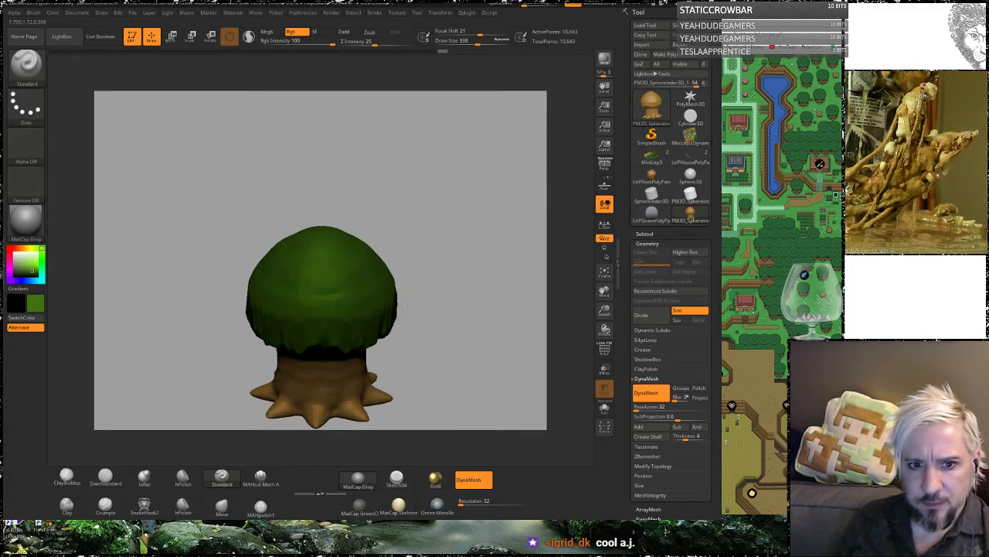
left_click_drag(439, 306, 426, 253, "alt")
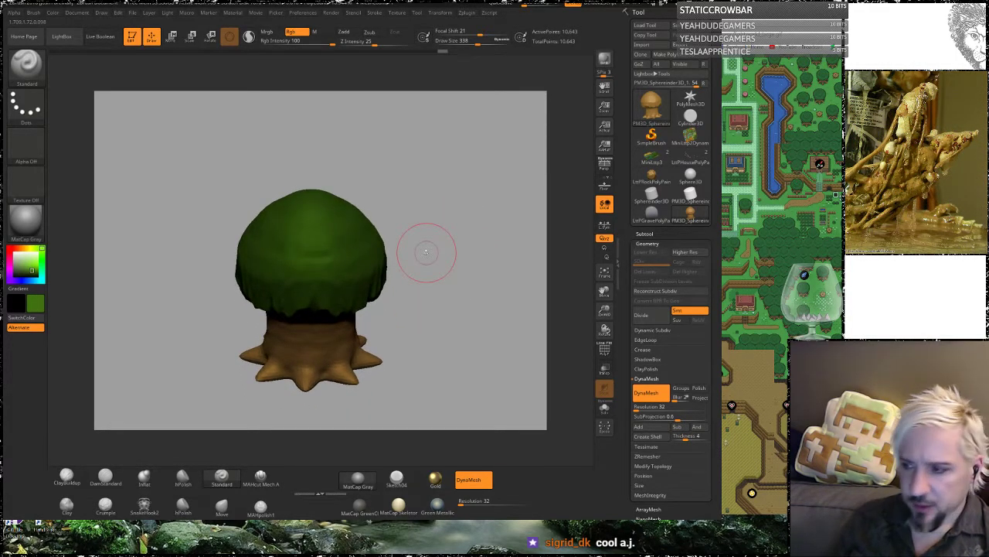
Step: Switch to the Streamlabs loyalty page, set chest duration to 10s and chest drop frequency to 5min, and save the settings
left_click(51, 543)
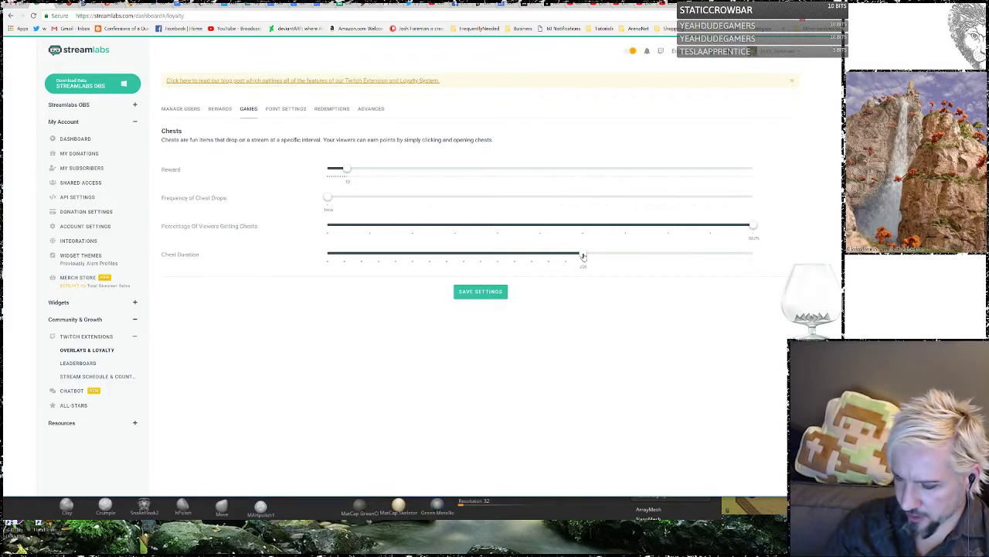
left_click_drag(583, 257, 416, 264)
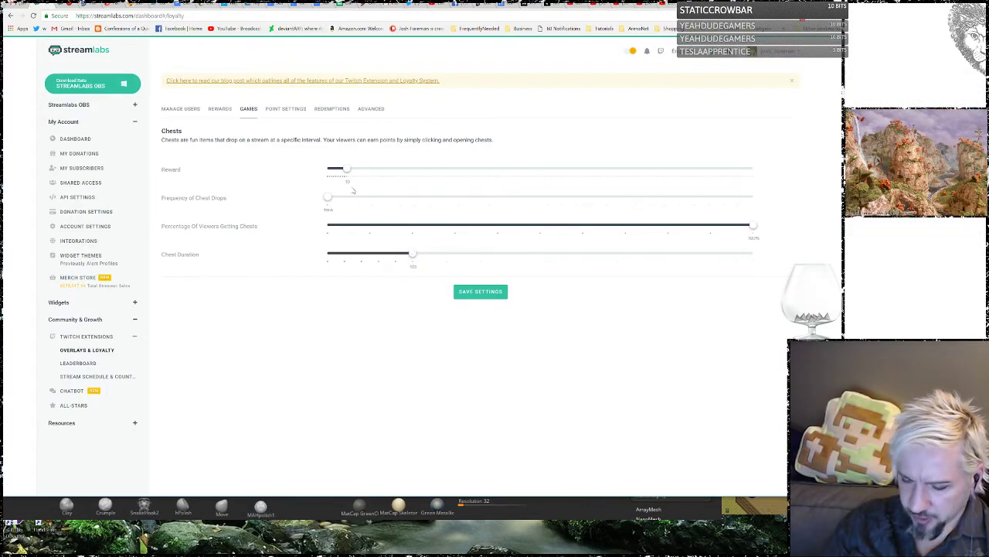
left_click_drag(325, 201, 386, 204)
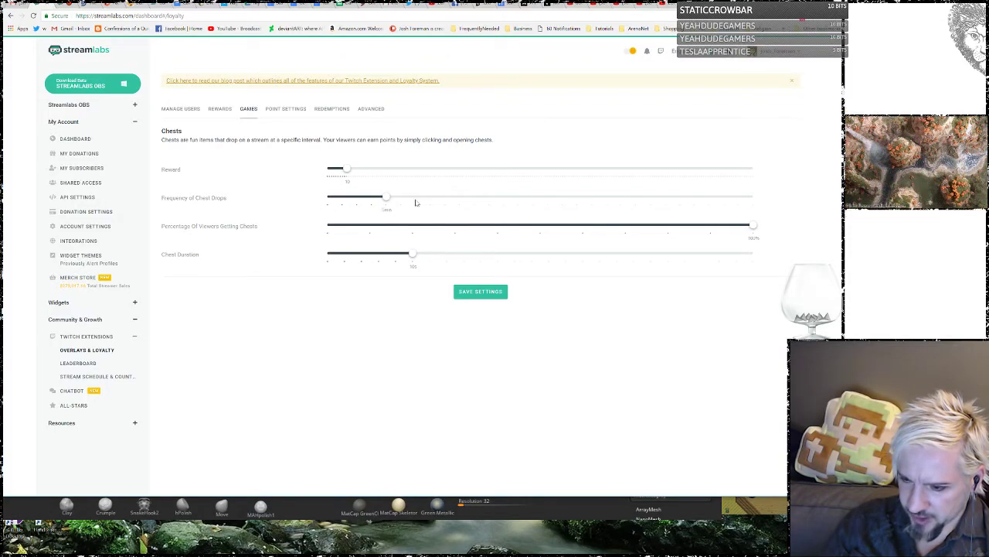
left_click(471, 289)
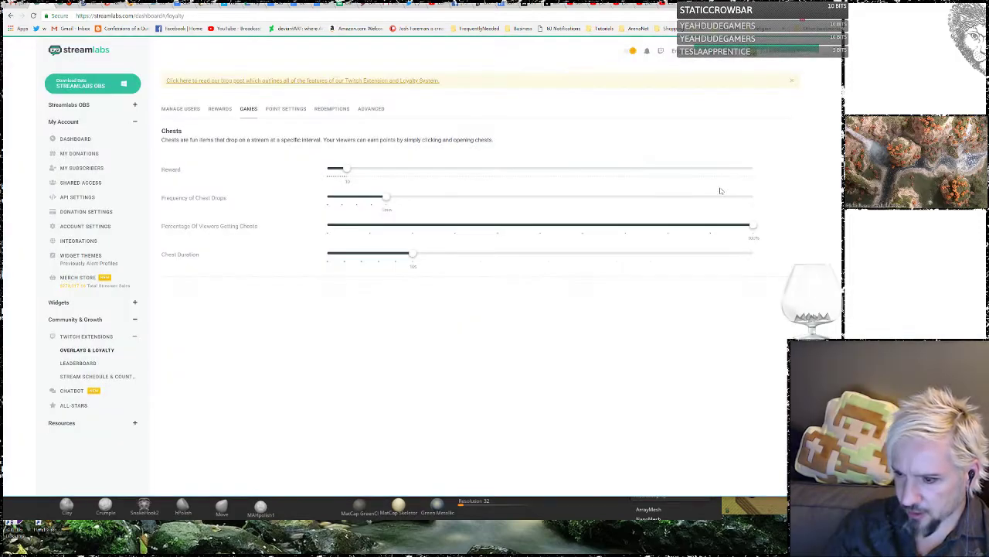
Step: Switch back to ZBrush and sculpt leafy bumps over the canopy's upper part with the ClayBuildup brush at draw size 83
key("alt+Tab")
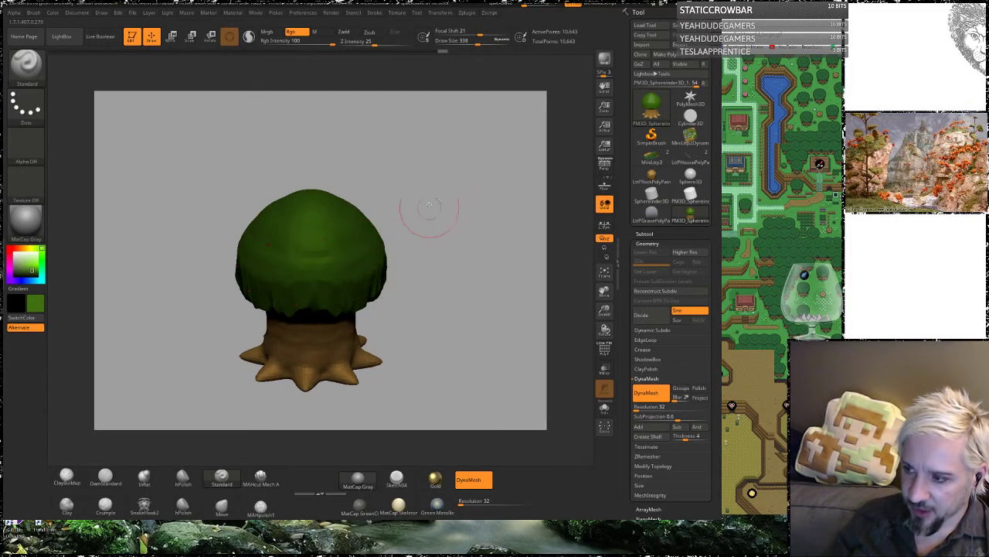
mouse_move(426, 229)
left_mouse_down()
mouse_move(458, 237)
mouse_move(464, 260)
left_mouse_up()
mouse_move(464, 181)
left_mouse_down("alt")
mouse_move(461, 201)
mouse_move(471, 203)
left_mouse_up("alt")
left_click(67, 475)
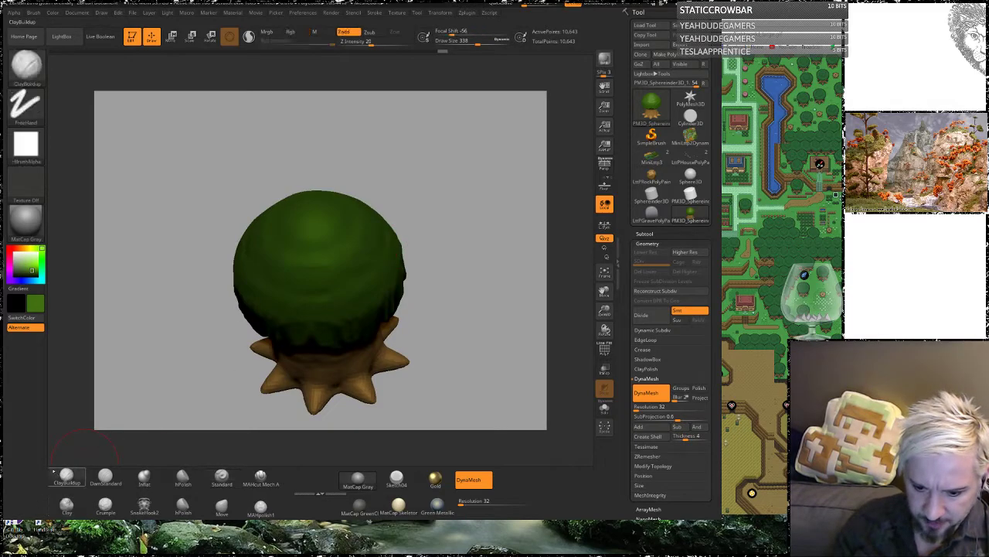
key("space")
left_click_drag(334, 267, 305, 272)
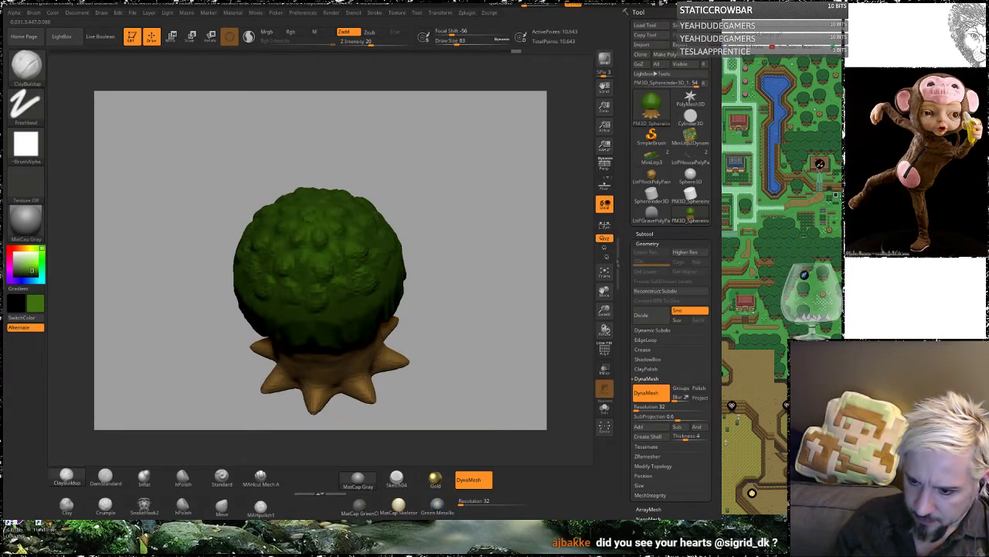
Step: Increase the ClayBuildup draw size to 112 and cover the rest of the canopy, sides and crown, with rounded leafy bumps
left_click_drag(471, 240, 461, 147, "alt")
key("space")
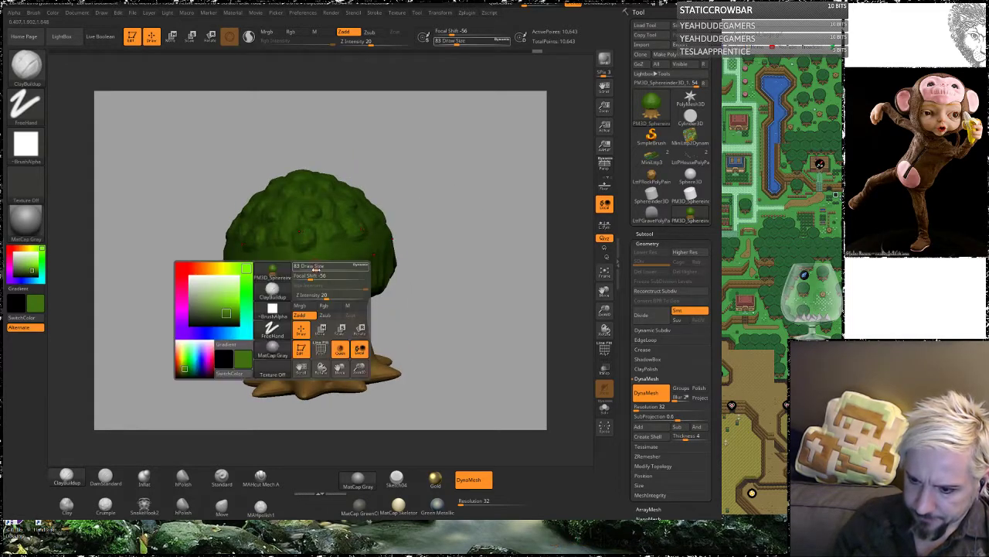
left_click_drag(309, 266, 328, 259)
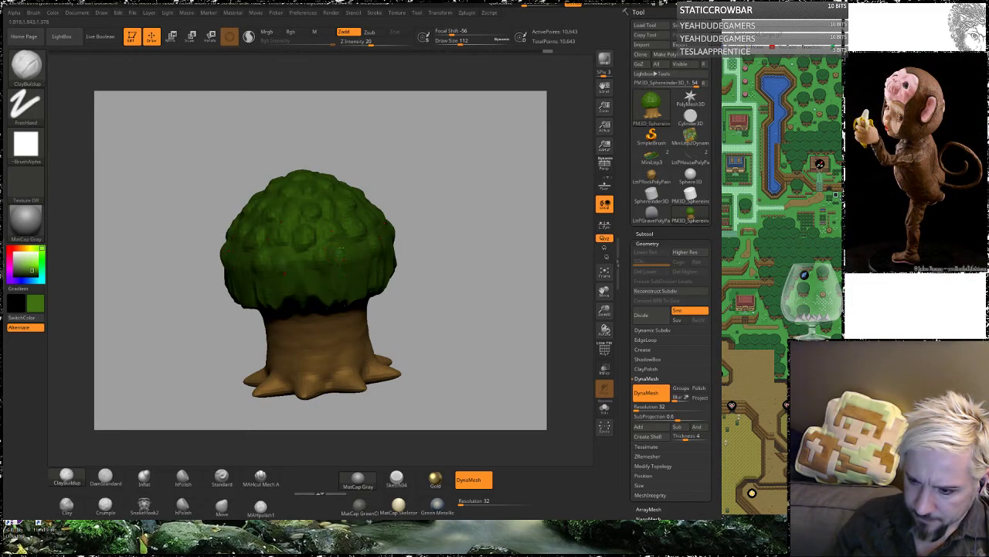
key("ctrl+z")
left_click_drag(339, 287, 340, 283)
left_click_drag(457, 225, 410, 174)
mouse_move(520, 80)
left_mouse_down()
mouse_move(490, 107)
mouse_move(484, 133)
mouse_move(402, 167)
mouse_move(425, 207)
mouse_move(443, 197)
mouse_move(457, 220)
mouse_move(452, 249)
left_mouse_up()
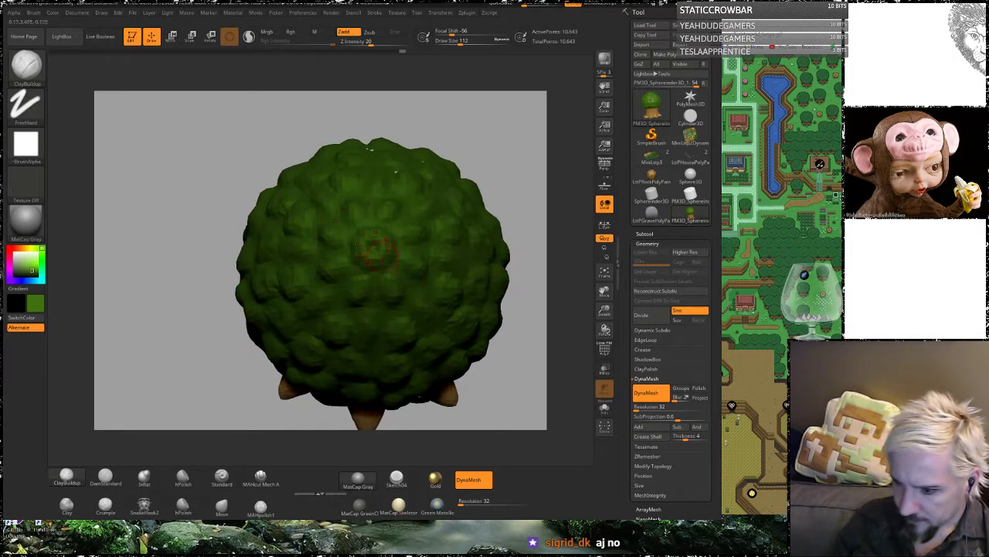
key("shift")
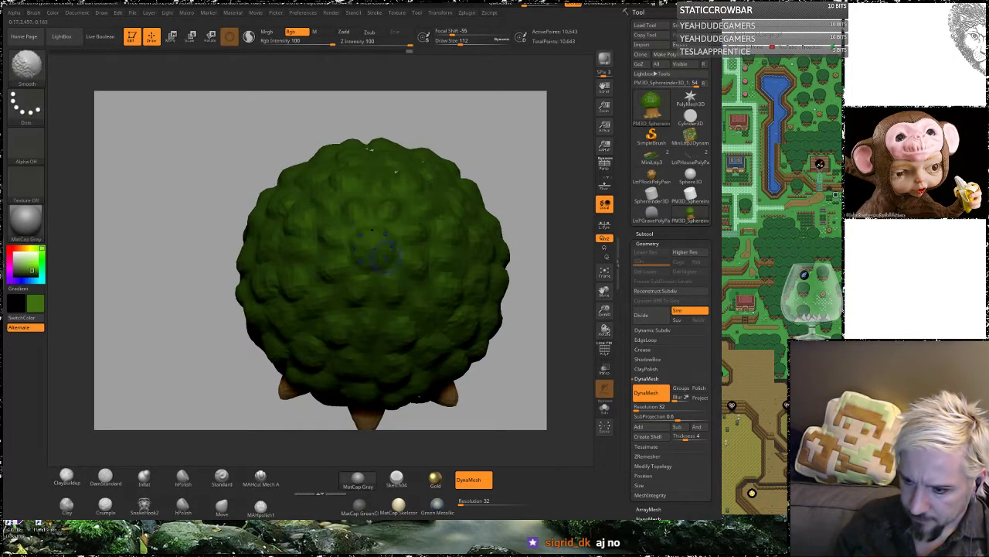
left_click_drag(510, 161, 479, 140, "alt")
left_click_drag(473, 195, 460, 167)
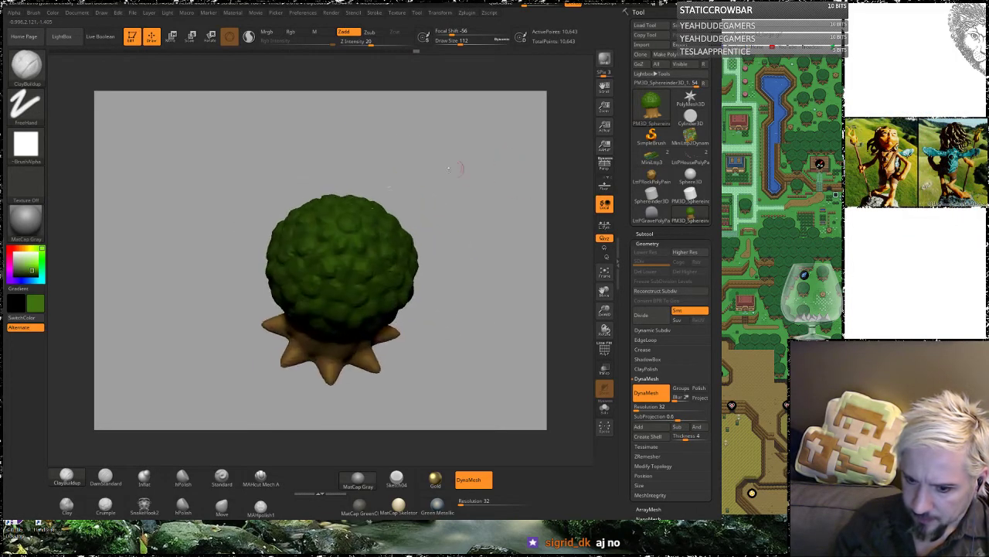
Step: Pick a bright yellow-green and paint highlights on the bumps around the canopy's crown with the Standard brush
left_click_drag(33, 270, 31, 264)
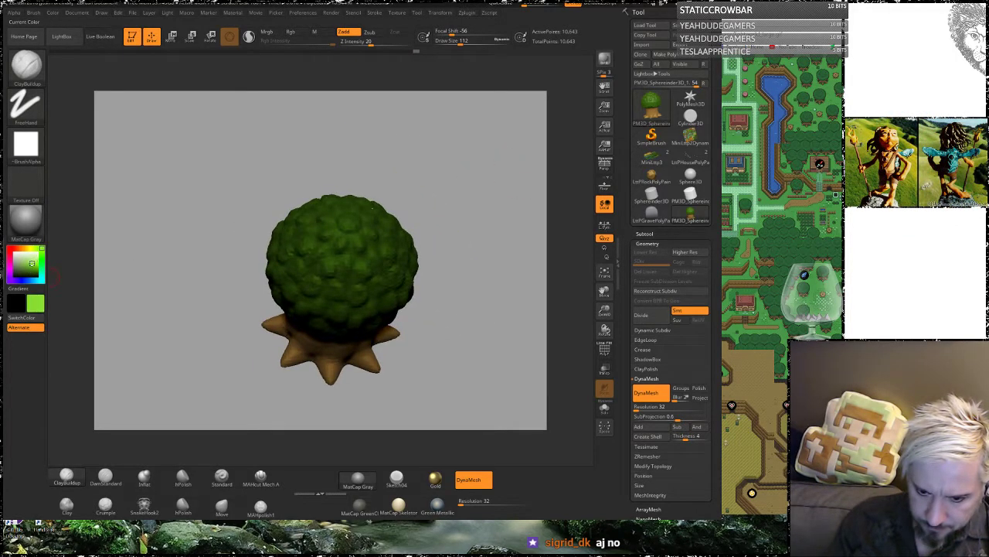
mouse_move(402, 175)
left_mouse_down()
mouse_move(416, 191)
mouse_move(426, 167)
mouse_move(431, 220)
left_mouse_up()
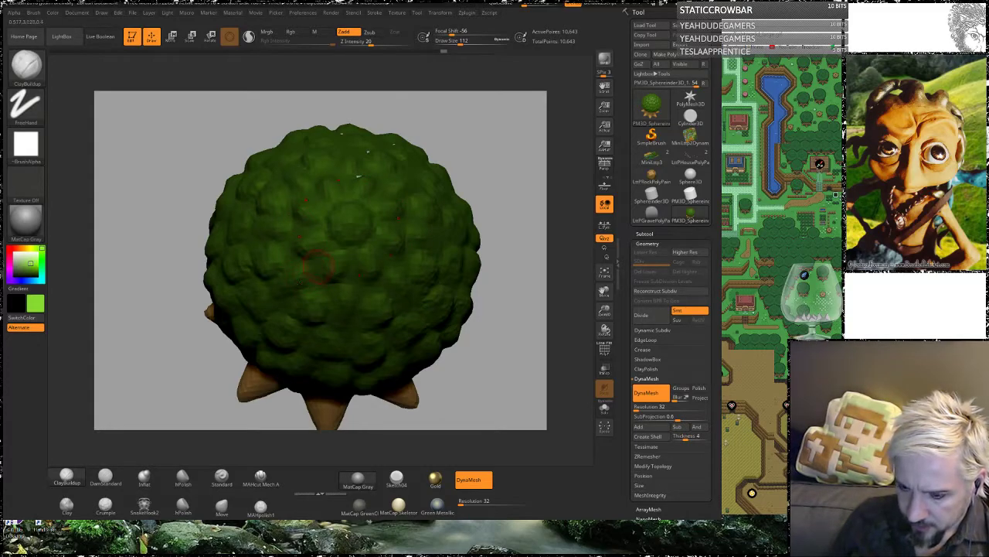
left_click(221, 476)
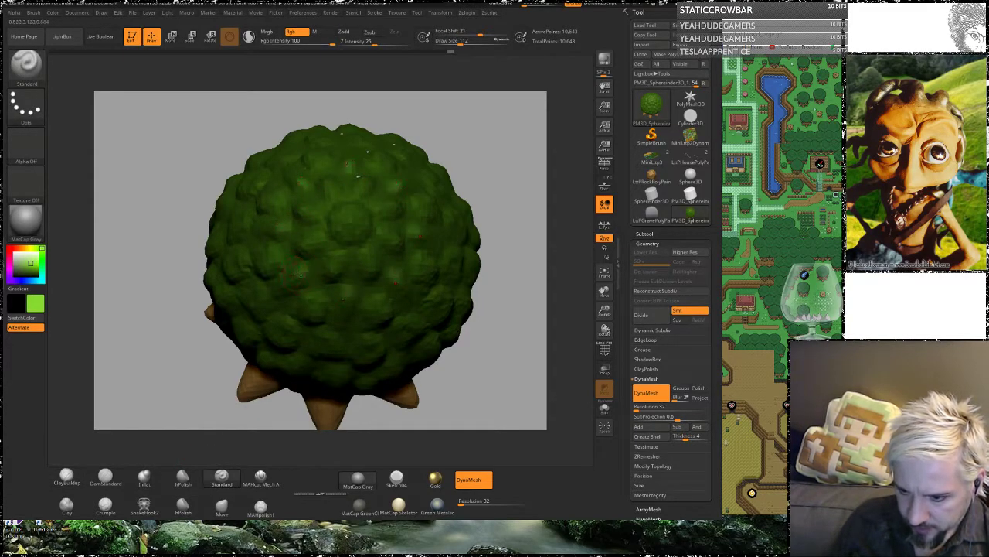
left_click(298, 274)
left_click(311, 302)
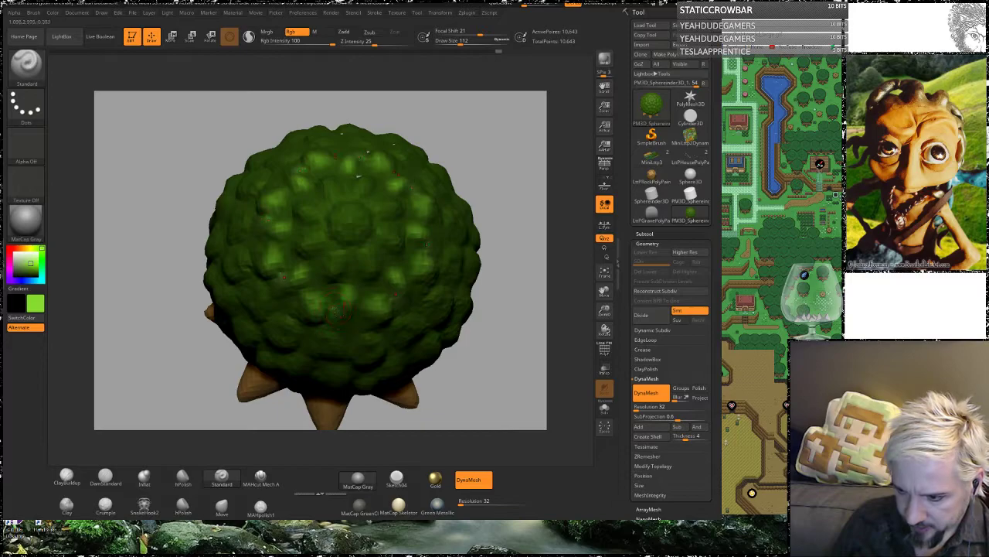
left_click(377, 300)
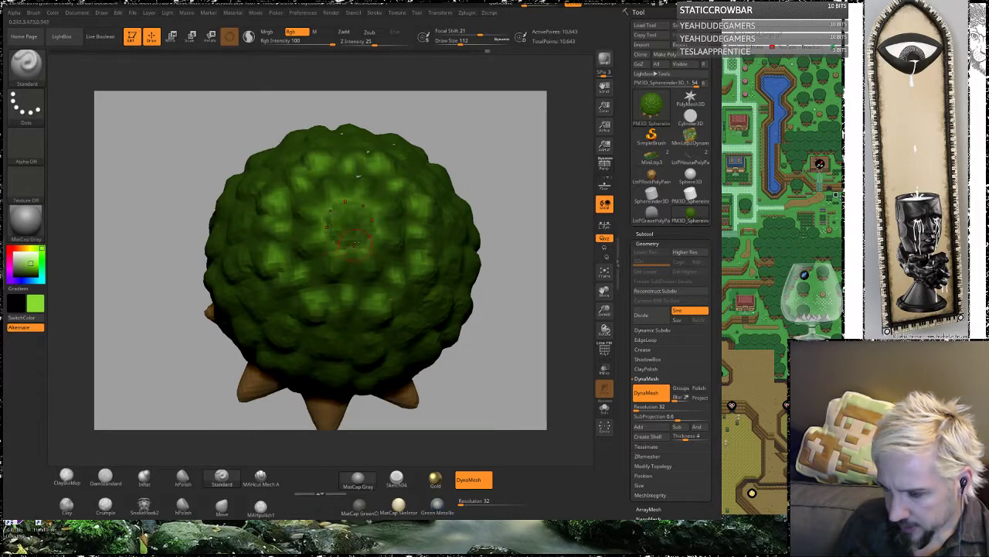
Step: Continue the bright green highlights over the bumps on the canopy's sides and lower rim
mouse_move(525, 230)
left_mouse_down()
mouse_move(495, 201)
mouse_move(471, 221)
left_mouse_up()
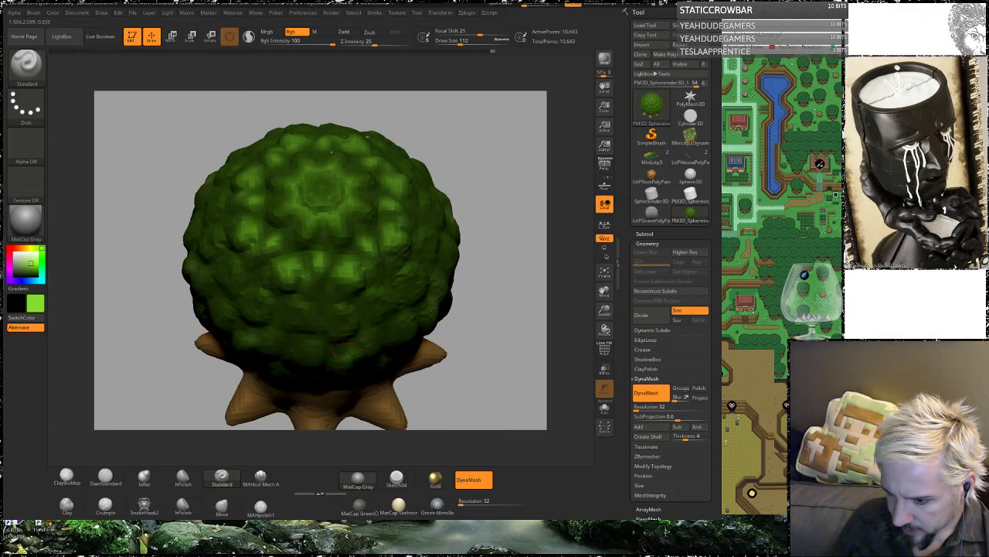
left_click_drag(480, 243, 487, 280)
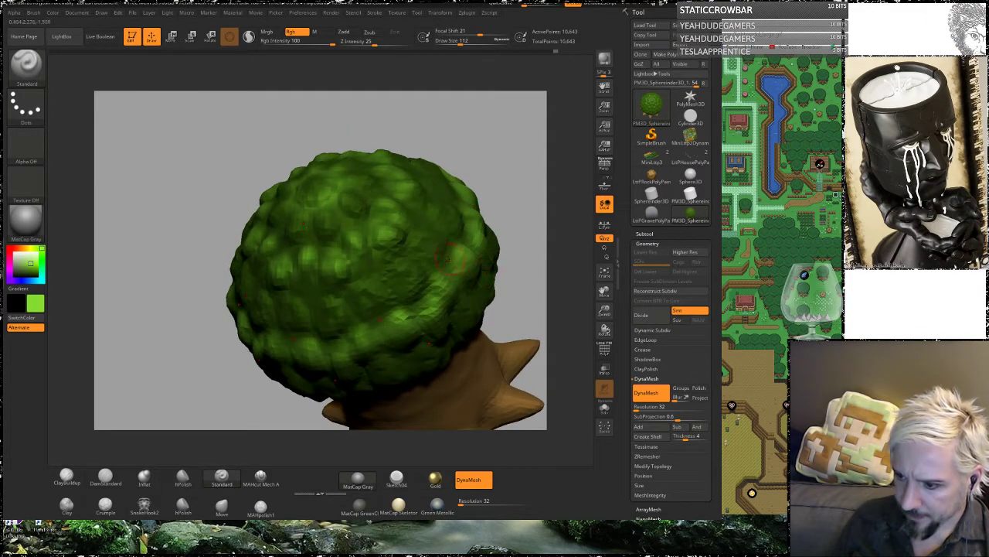
left_click_drag(401, 264, 396, 273)
mouse_move(452, 135)
left_mouse_down()
mouse_move(462, 131)
mouse_move(424, 139)
left_mouse_up()
left_click_drag(322, 315, 290, 301)
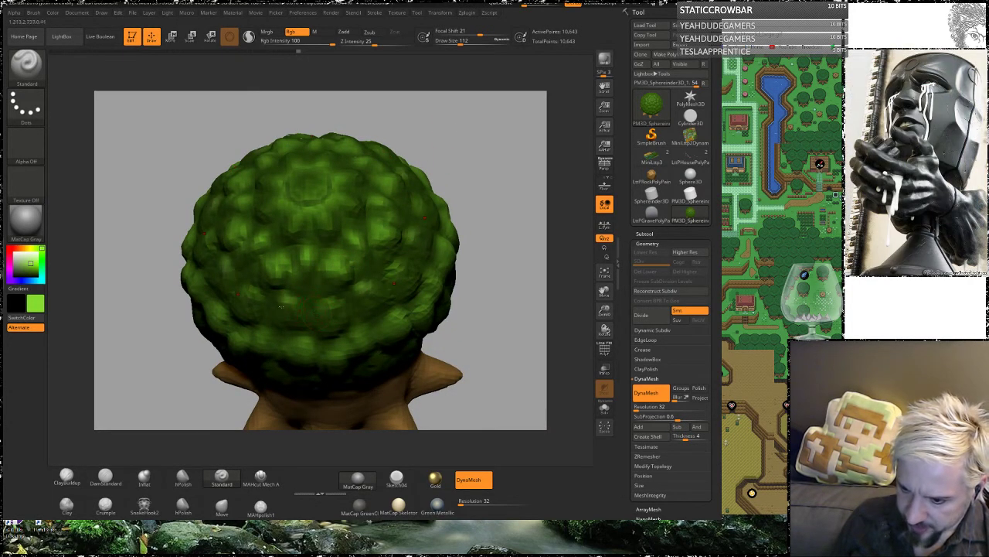
mouse_move(501, 221)
left_mouse_down("alt")
mouse_move(405, 234)
mouse_move(446, 224)
mouse_move(453, 201)
mouse_move(461, 289)
left_mouse_up("alt")
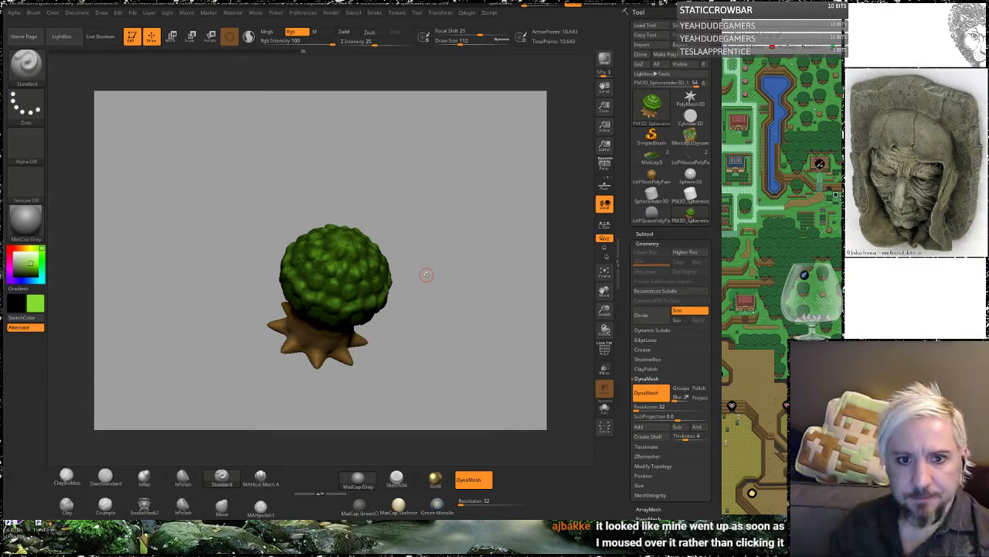
Step: Pick a dark brown, reduce the draw size to 74 and paint dark bands across the tree's roots
left_click_drag(446, 252, 439, 148)
left_click_drag(468, 237, 454, 302)
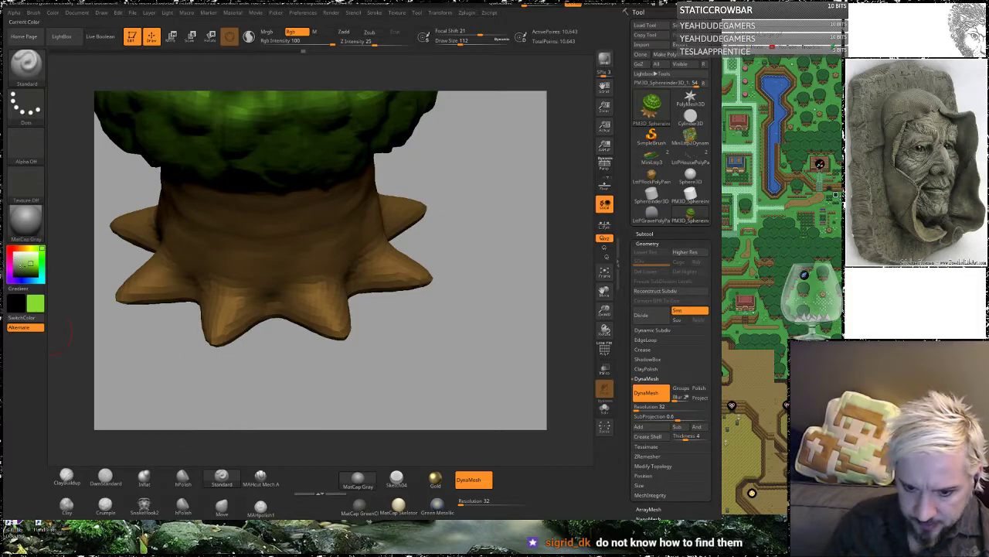
left_click_drag(27, 264, 27, 270)
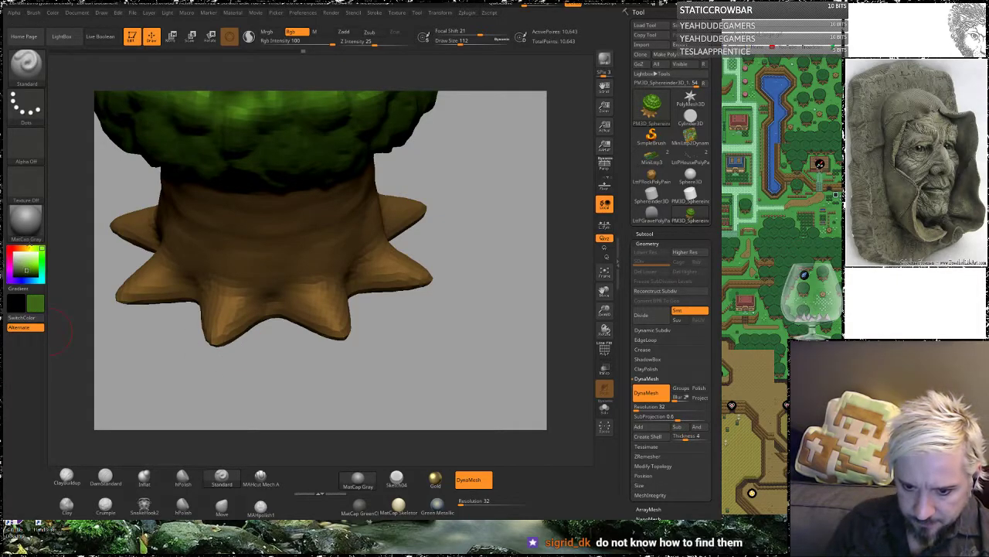
left_click(27, 271)
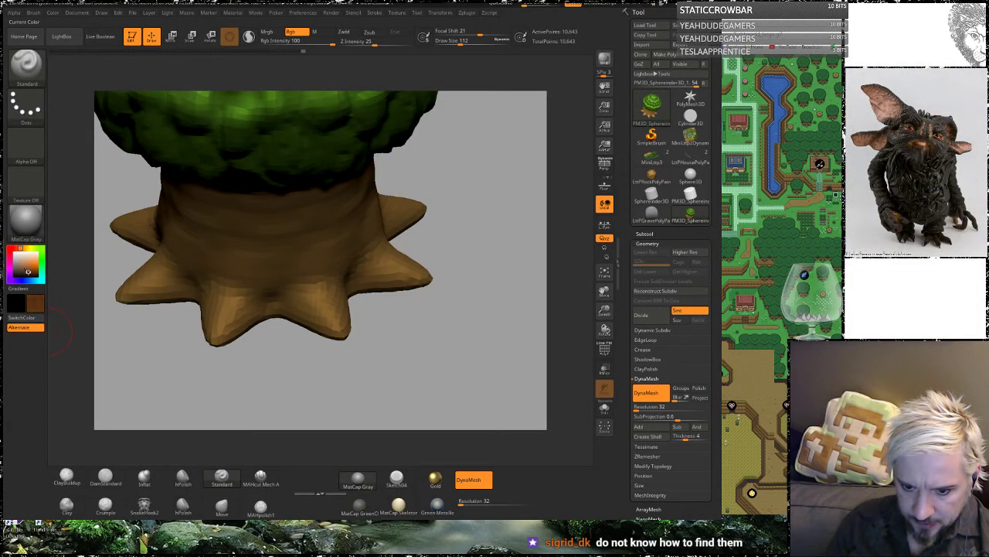
key("space")
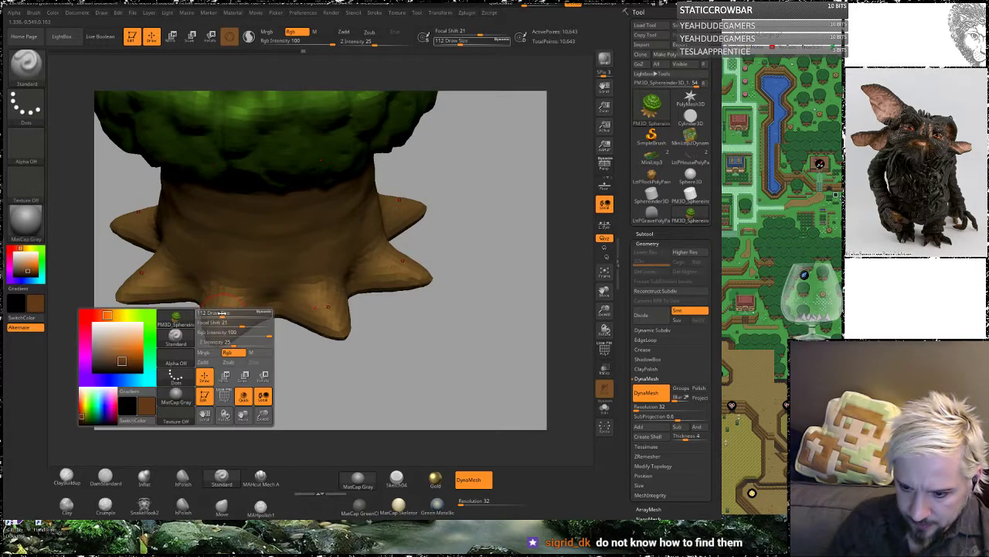
left_click_drag(223, 315, 218, 316)
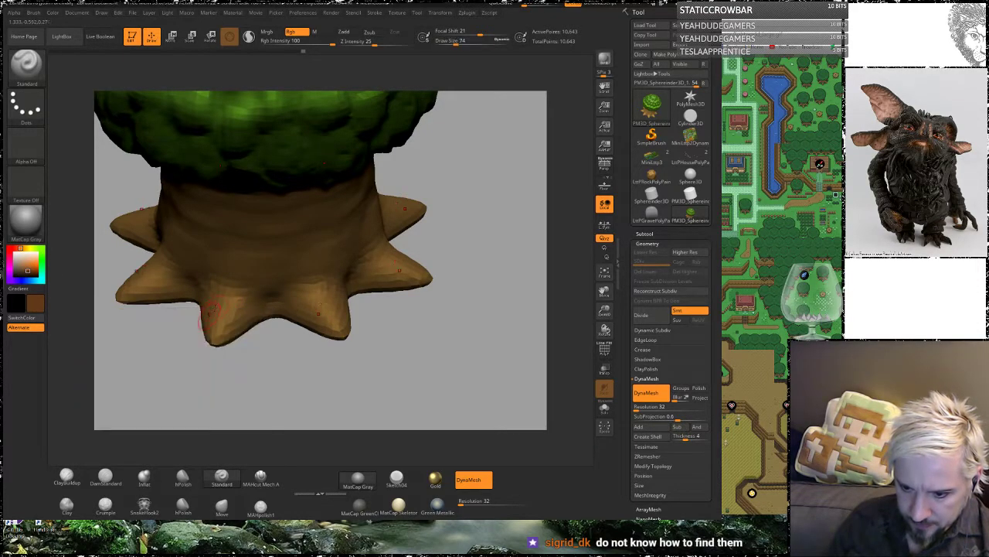
left_click(211, 313)
mouse_move(213, 307)
left_mouse_down()
mouse_move(193, 315)
mouse_move(232, 286)
mouse_move(185, 282)
left_mouse_up()
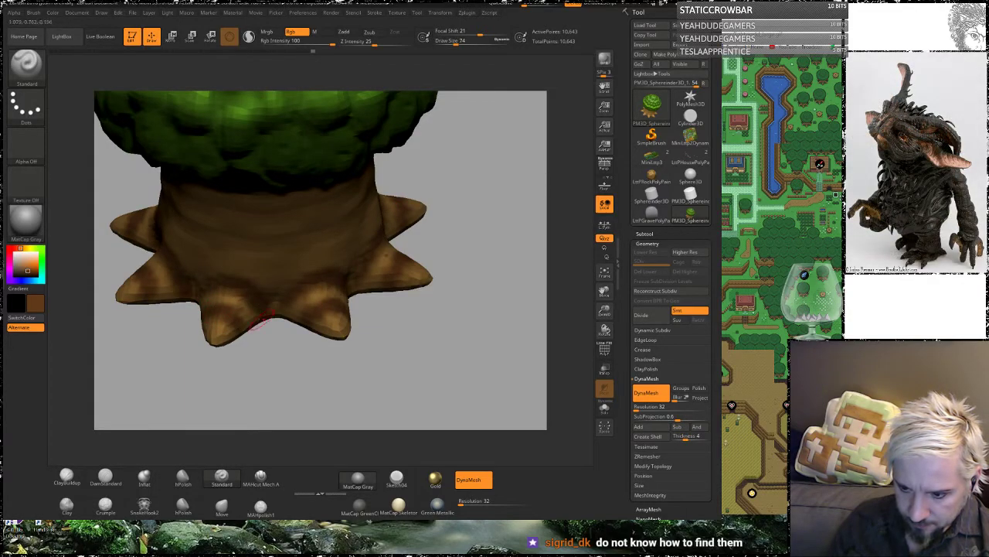
Step: Paint dark brown horizontal rings up the trunk to the underside of the canopy
left_click_drag(271, 346, 257, 360, "alt")
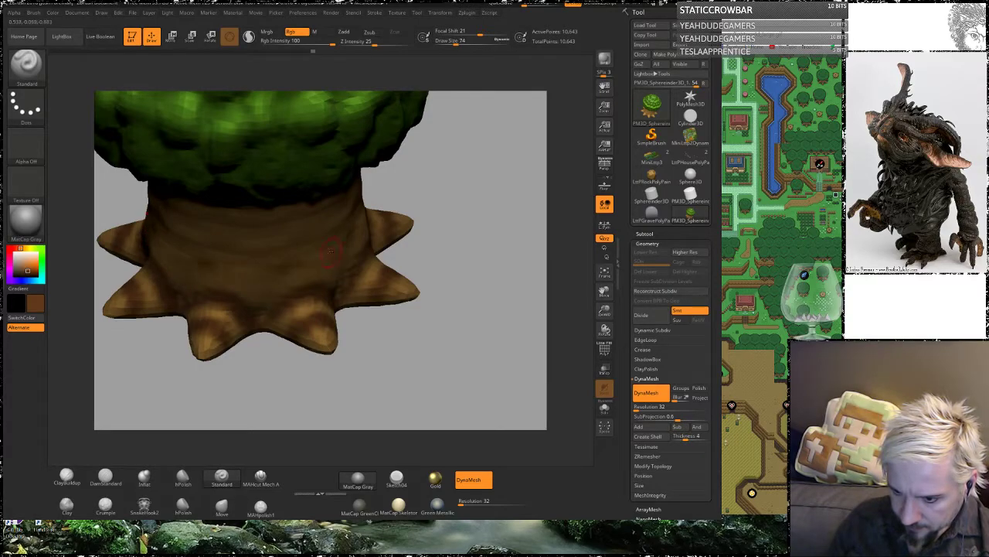
left_click_drag(471, 202, 335, 210)
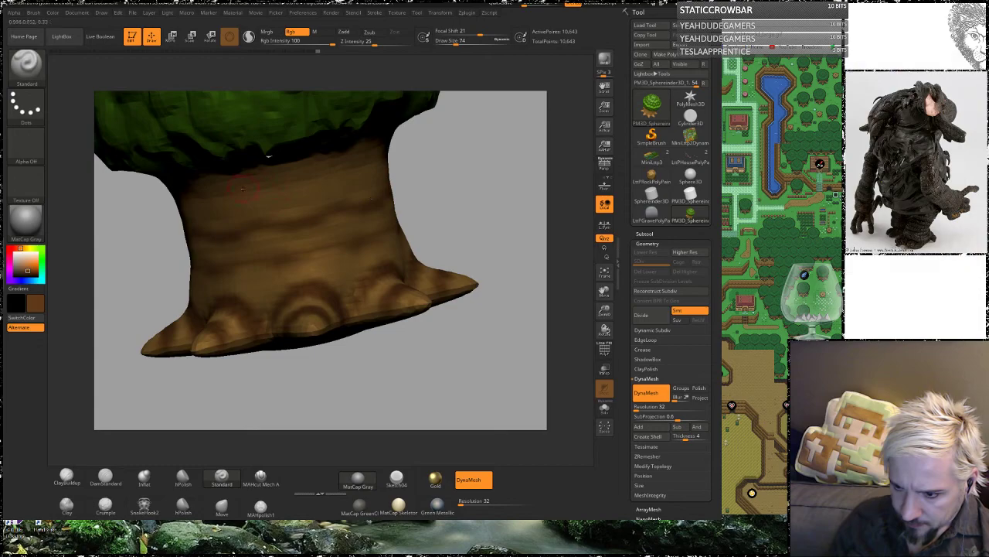
left_click_drag(276, 184, 371, 171)
mouse_move(495, 236)
left_mouse_down("alt")
mouse_move(421, 142)
mouse_move(368, 181)
mouse_move(394, 219)
mouse_move(353, 219)
mouse_move(354, 270)
mouse_move(340, 266)
mouse_move(338, 220)
mouse_move(353, 227)
mouse_move(379, 323)
mouse_move(418, 346)
mouse_move(399, 299)
left_mouse_up("alt")
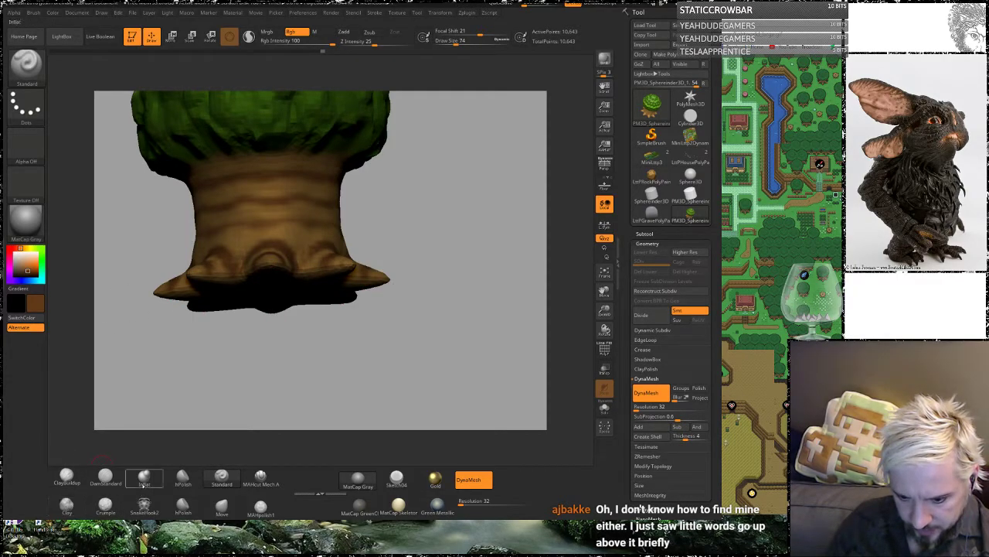
Step: Thicken the pointed roots with the Inflat brush at draw size 177 and remesh the tree with DynaMesh at resolution 32
left_click(144, 475)
mouse_move(147, 462)
left_mouse_down()
mouse_move(409, 265)
mouse_move(385, 270)
mouse_move(399, 270)
left_mouse_up()
key("space")
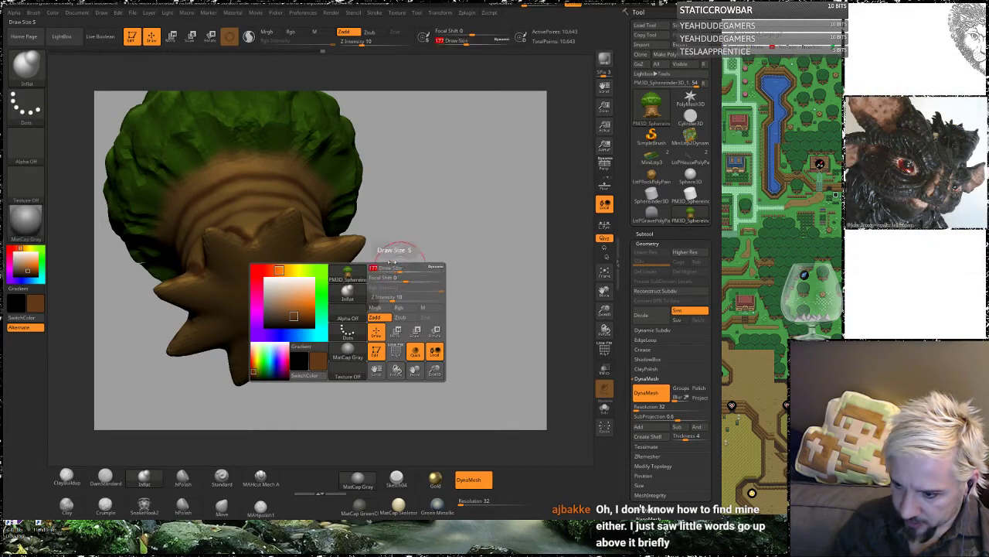
left_click_drag(423, 224, 378, 240)
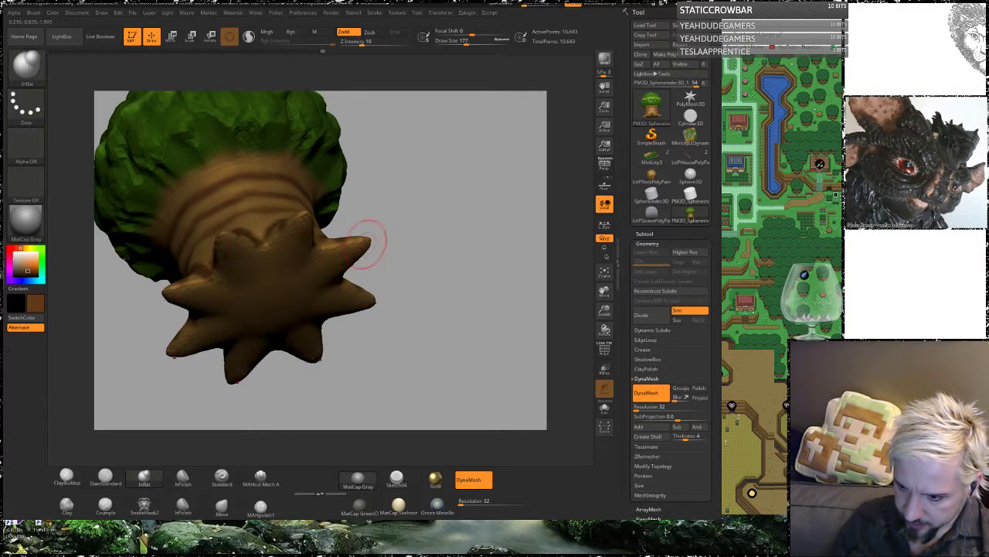
left_click_drag(356, 306, 370, 301)
mouse_move(446, 210)
left_mouse_down()
mouse_move(464, 207)
mouse_move(462, 272)
mouse_move(468, 205)
left_mouse_up()
left_click_drag(366, 252, 354, 266)
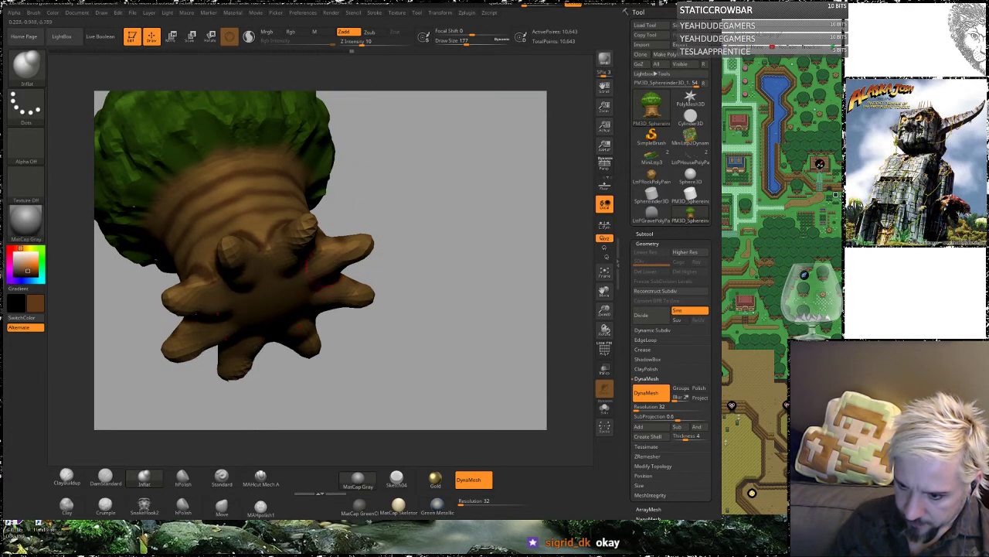
left_click_drag(423, 203, 396, 177)
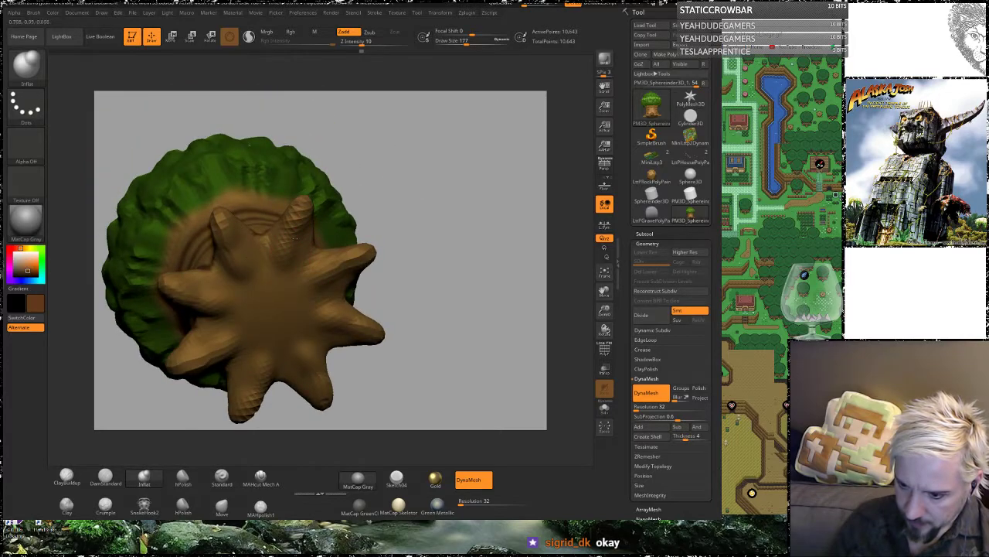
left_click_drag(416, 188, 432, 299)
left_click_drag(407, 206, 459, 312, "alt")
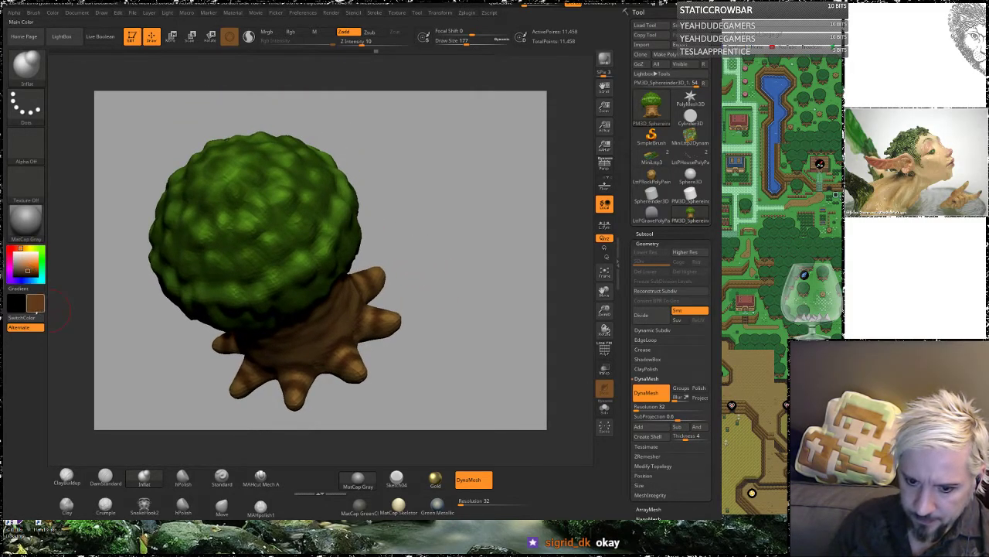
Step: Sample a mid green from the canopy and paint it over the canopy's top with the Standard brush at draw size 80
left_click_drag(36, 304, 296, 299)
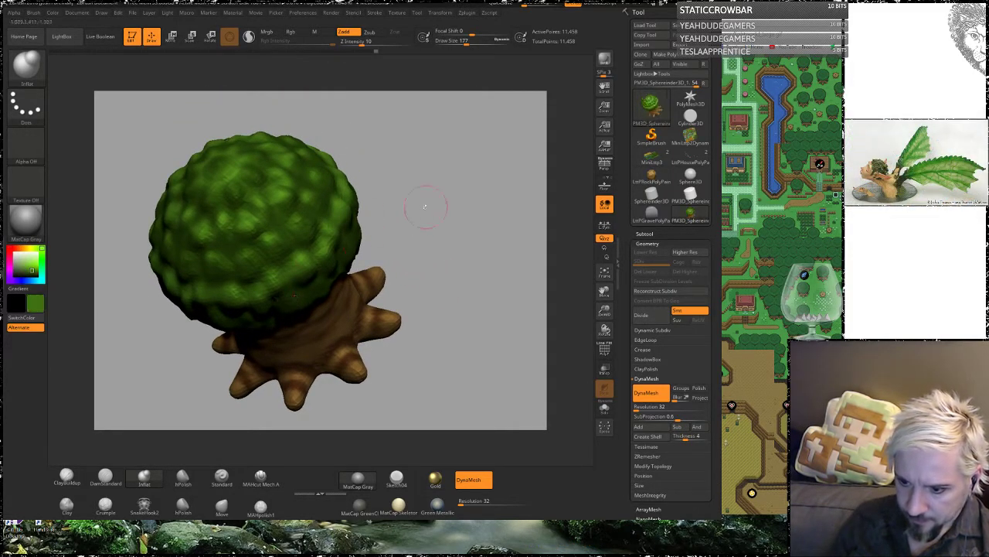
left_click_drag(437, 228, 410, 195)
key("space")
left_click_drag(272, 263, 264, 263)
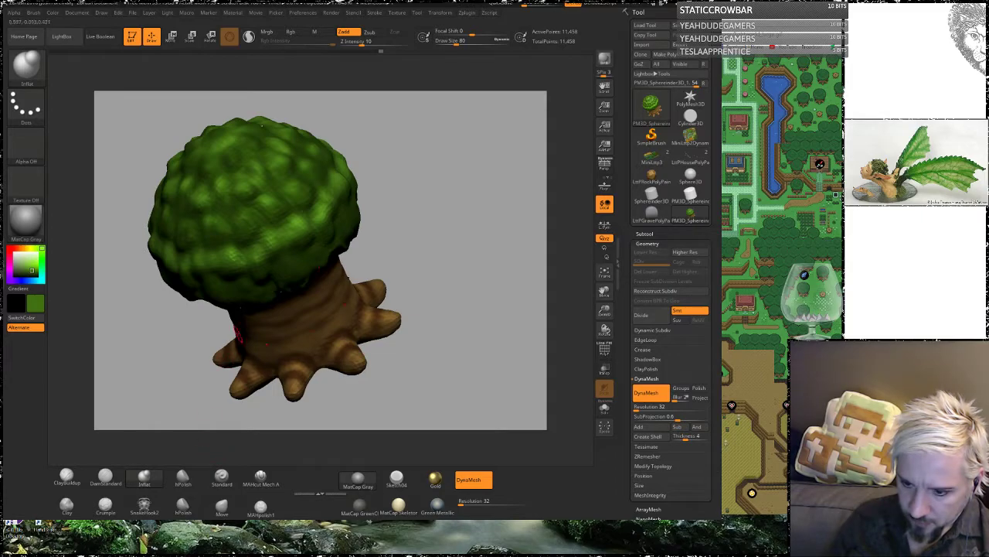
left_click(222, 477)
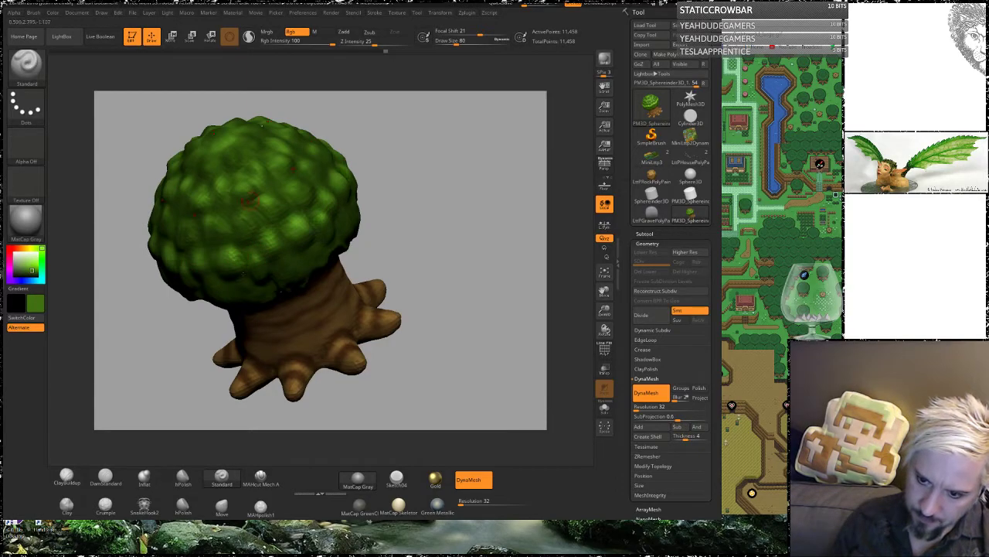
left_click_drag(408, 124, 422, 207)
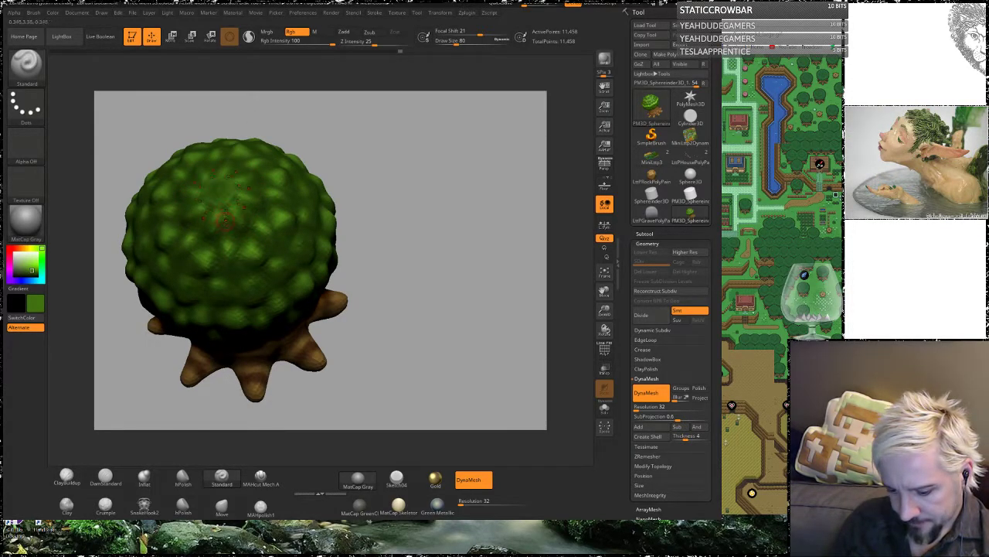
key("r")
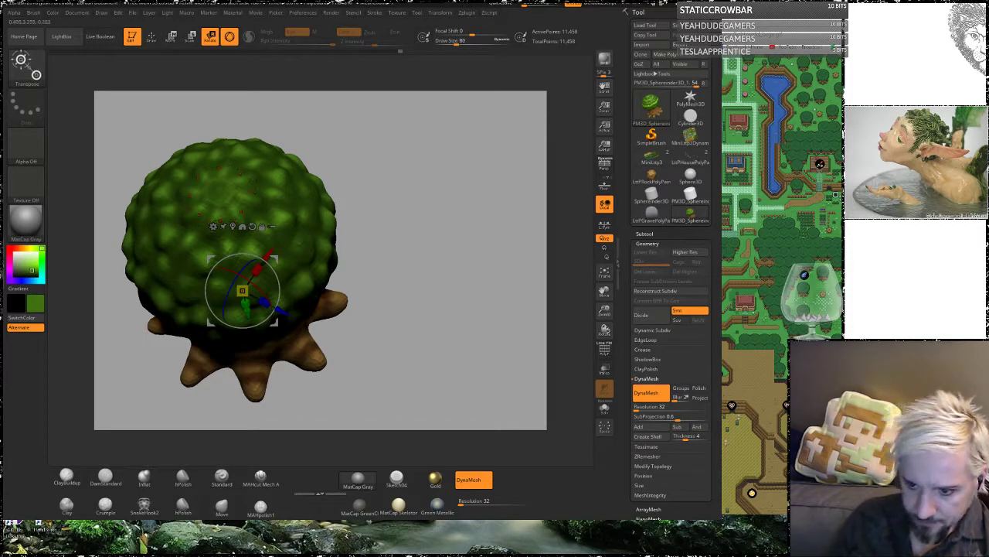
key("q")
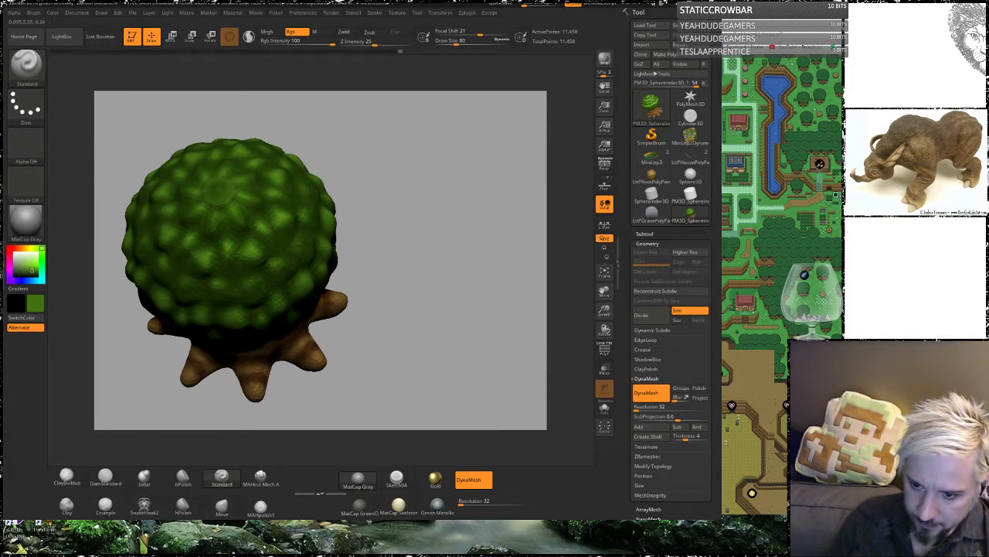
Step: Continue painting the mid green over the bumps on the remaining sides of the canopy
left_click_drag(380, 160, 286, 205)
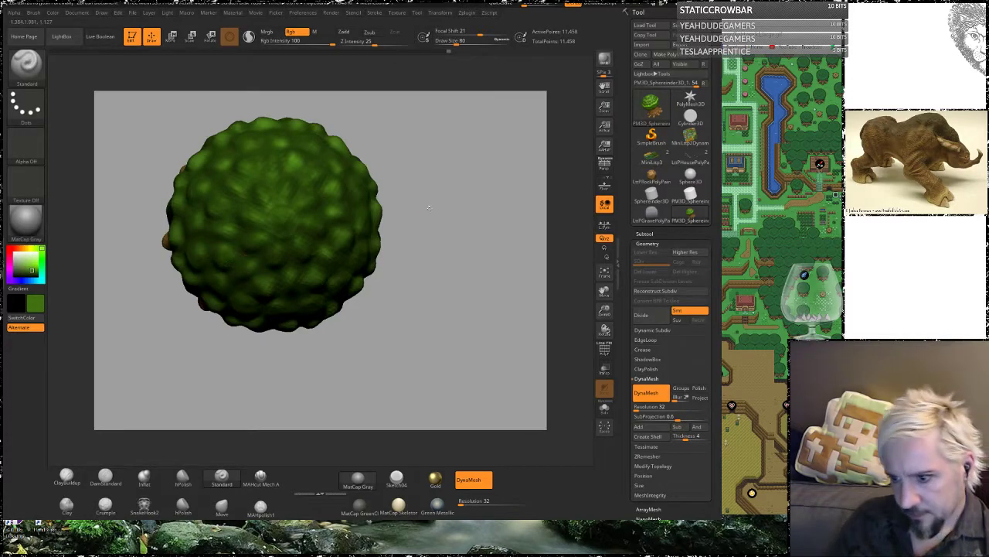
left_click_drag(429, 203, 350, 284)
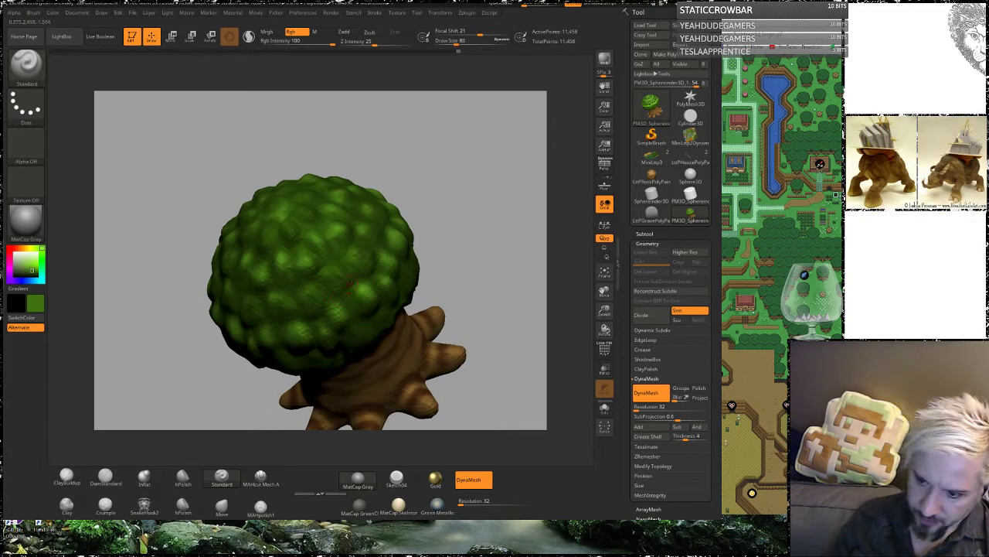
mouse_move(512, 214)
left_mouse_down()
mouse_move(464, 267)
mouse_move(386, 224)
mouse_move(382, 252)
mouse_move(401, 191)
left_mouse_up()
left_click_drag(462, 152, 418, 197)
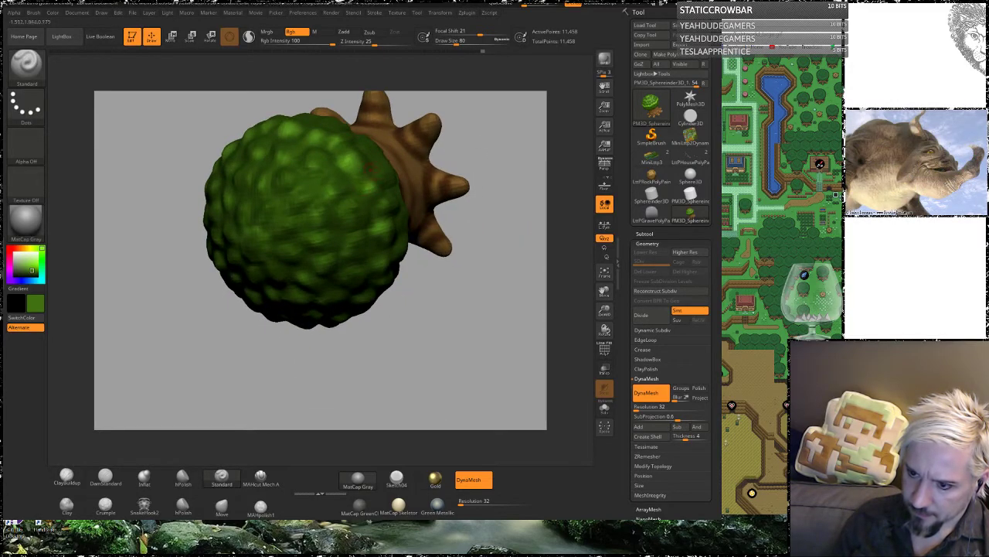
left_click_drag(478, 151, 445, 189)
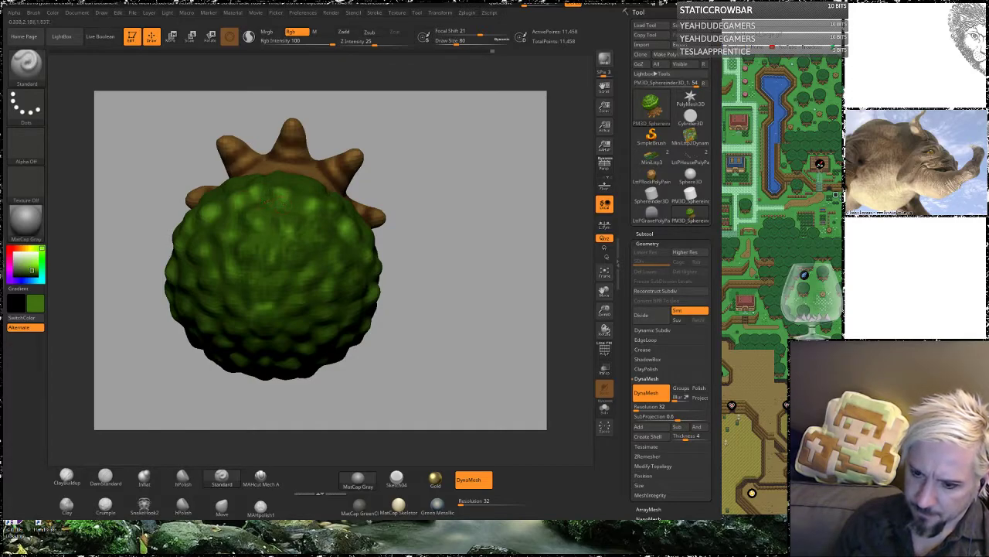
left_click_drag(441, 298, 389, 237)
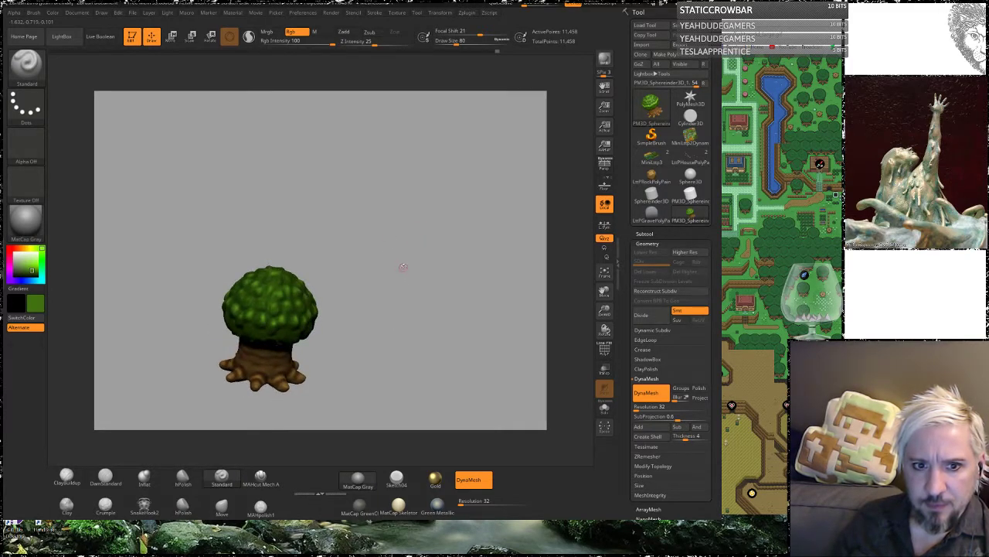
Step: Save the tree tool as LttPTreePolyPaint in the MiniLttp3.obj folder
left_click_drag(385, 331, 389, 277, "alt")
mouse_move(392, 312)
left_mouse_down()
mouse_move(391, 275)
mouse_move(363, 254)
mouse_move(357, 228)
mouse_move(360, 280)
mouse_move(380, 305)
mouse_move(376, 281)
mouse_move(395, 354)
mouse_move(446, 243)
mouse_move(439, 221)
left_mouse_up()
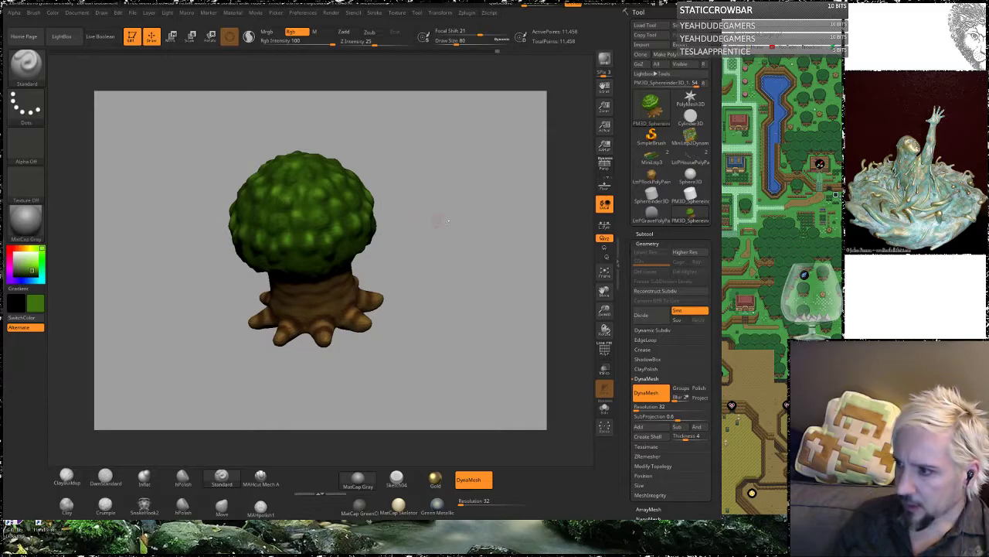
left_click(677, 26)
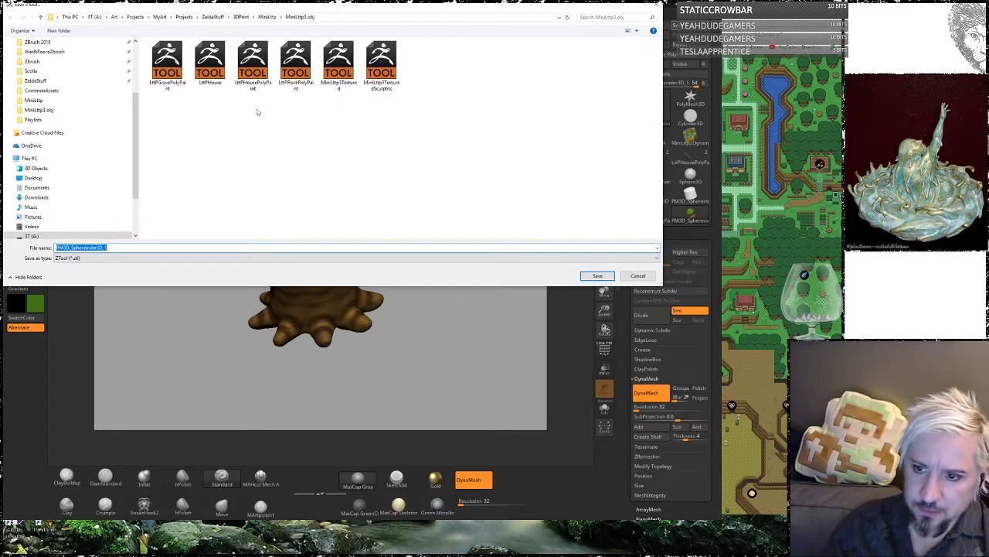
left_click(246, 88)
left_click(116, 247)
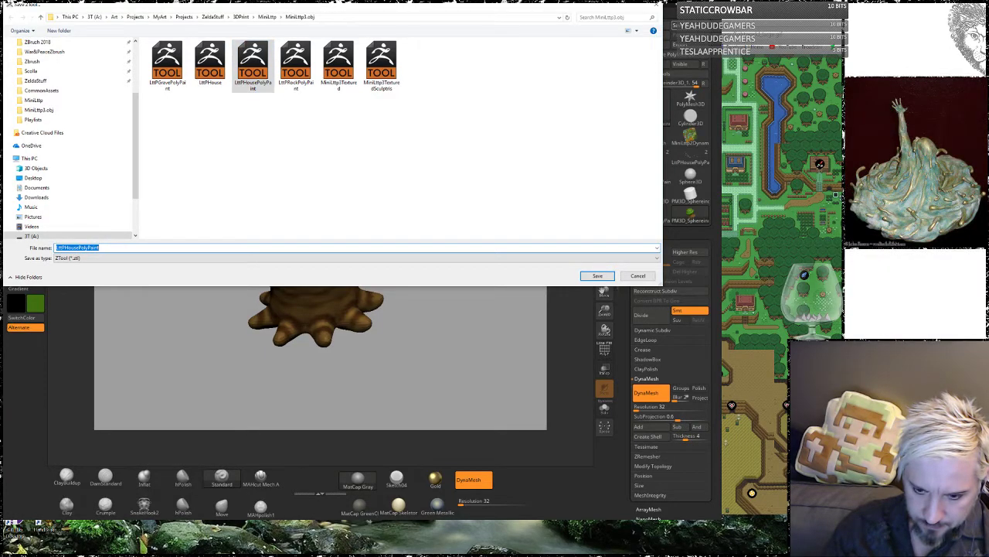
left_click(78, 247)
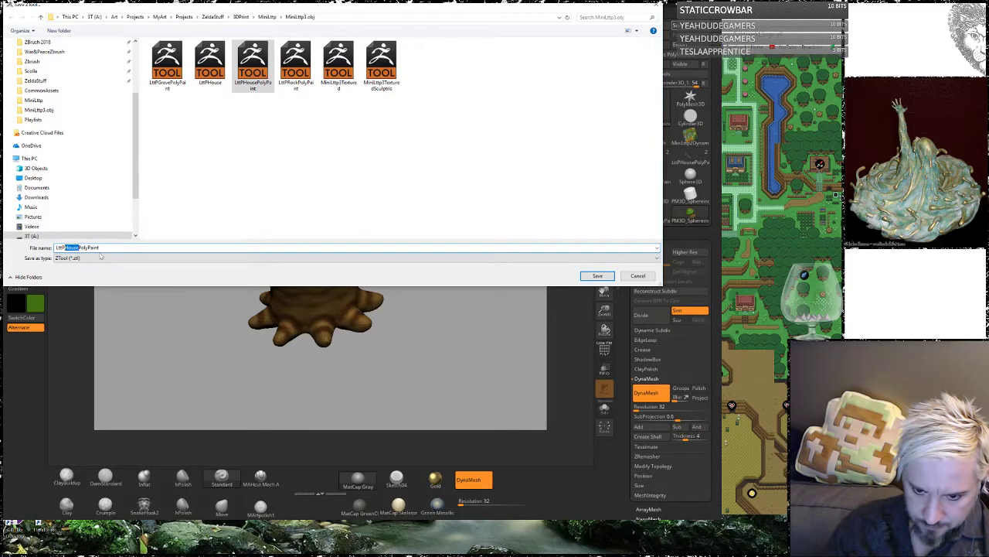
type("Tree")
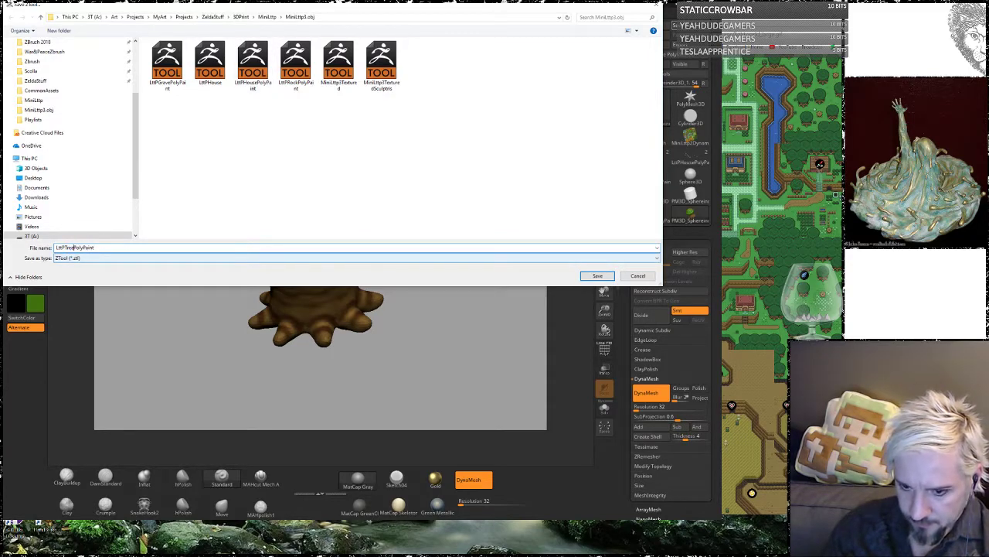
left_click(597, 275)
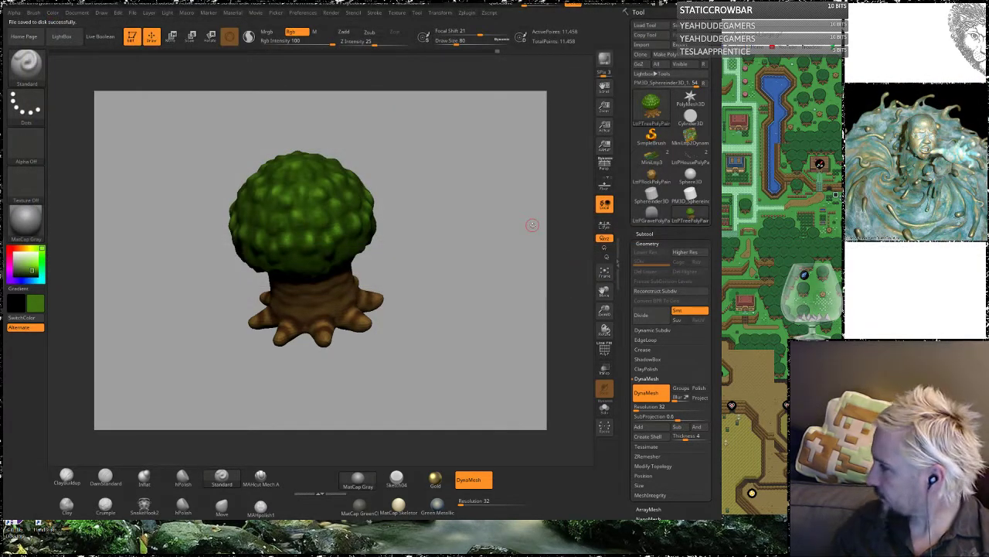
Step: Pick a brighter green and paint highlights on the bumps around the canopy's sides
left_click_drag(409, 307, 453, 286)
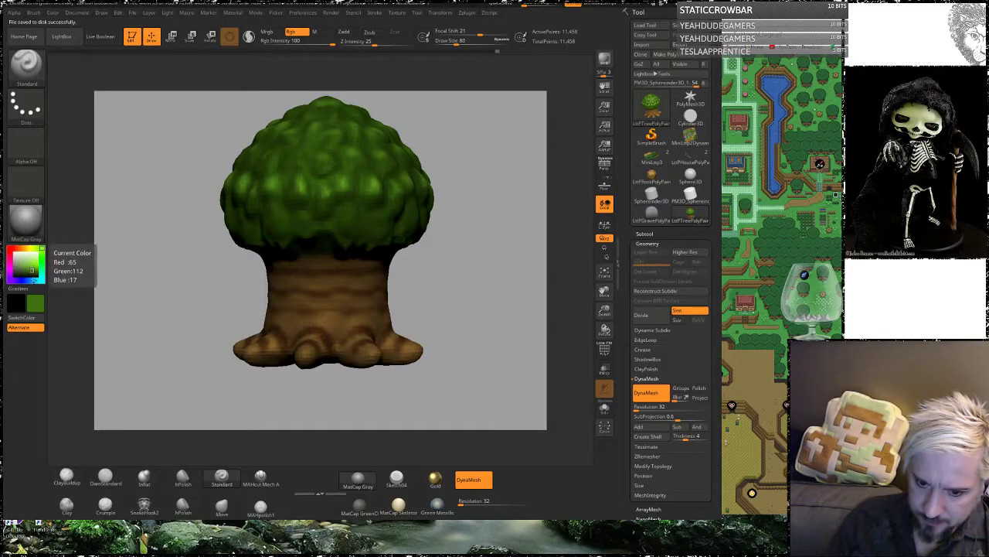
left_click_drag(36, 303, 377, 188)
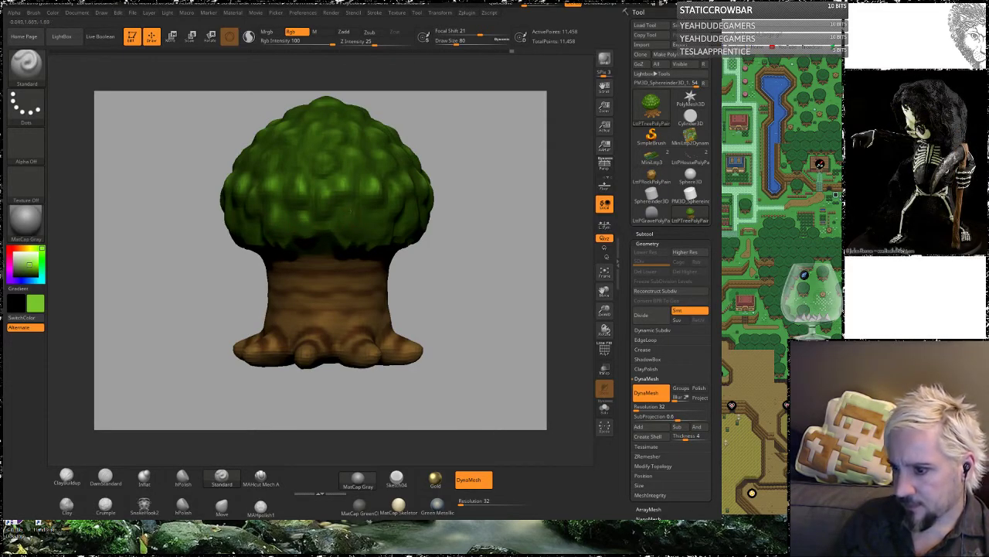
left_click_drag(493, 167, 434, 172)
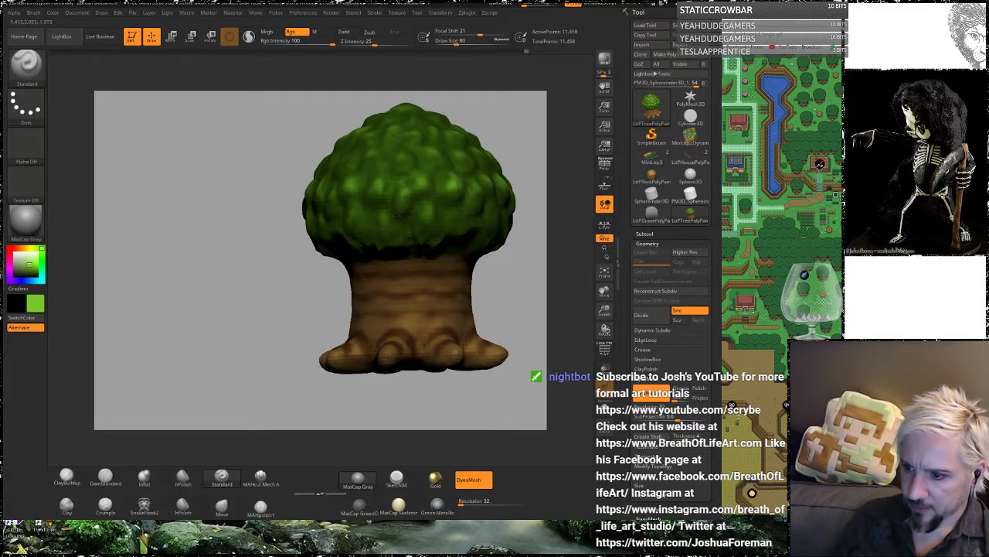
left_click_drag(507, 130, 429, 131)
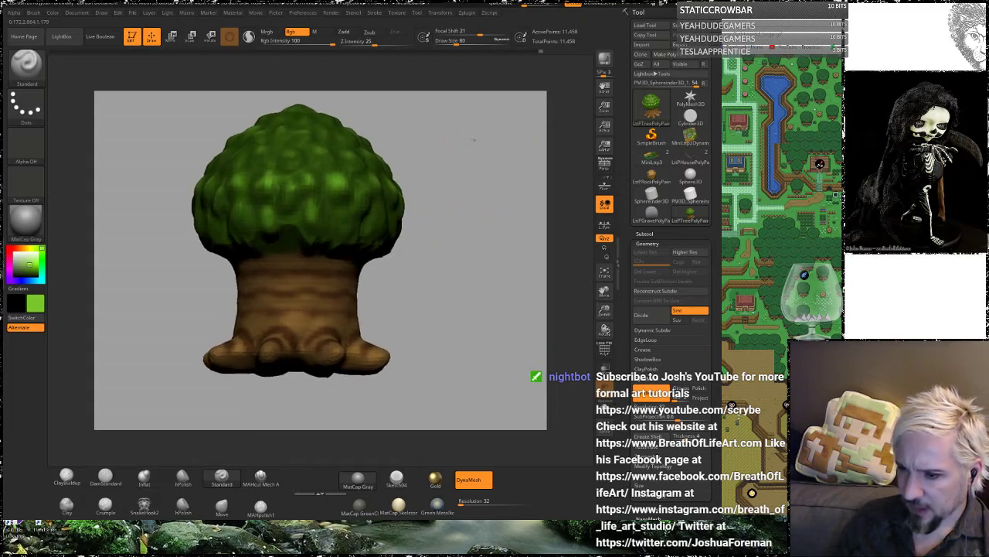
left_click_drag(460, 213, 504, 218)
left_click_drag(371, 195, 366, 206)
left_click_drag(495, 143, 439, 157)
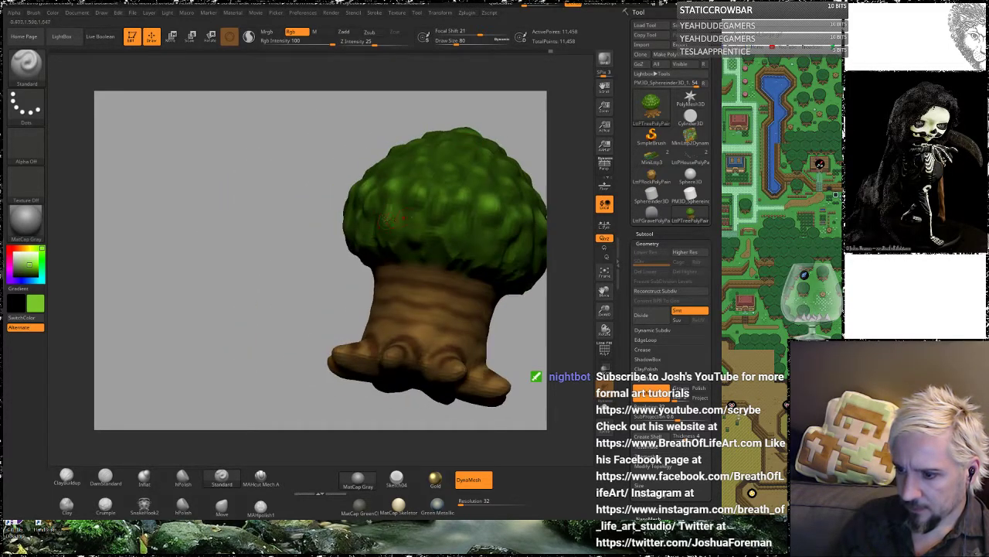
left_click_drag(531, 133, 443, 120, "alt")
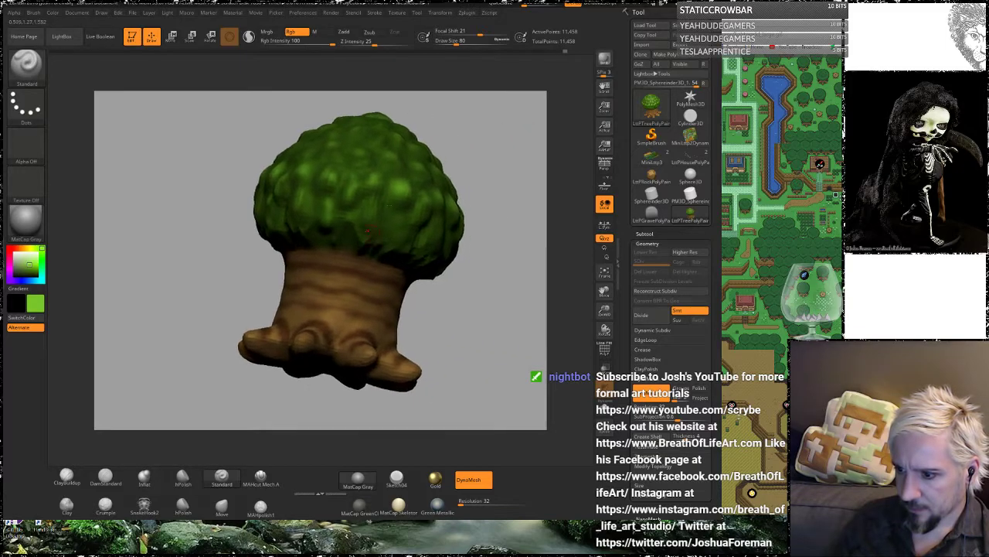
left_click_drag(401, 188, 398, 191)
left_click_drag(490, 108, 484, 164)
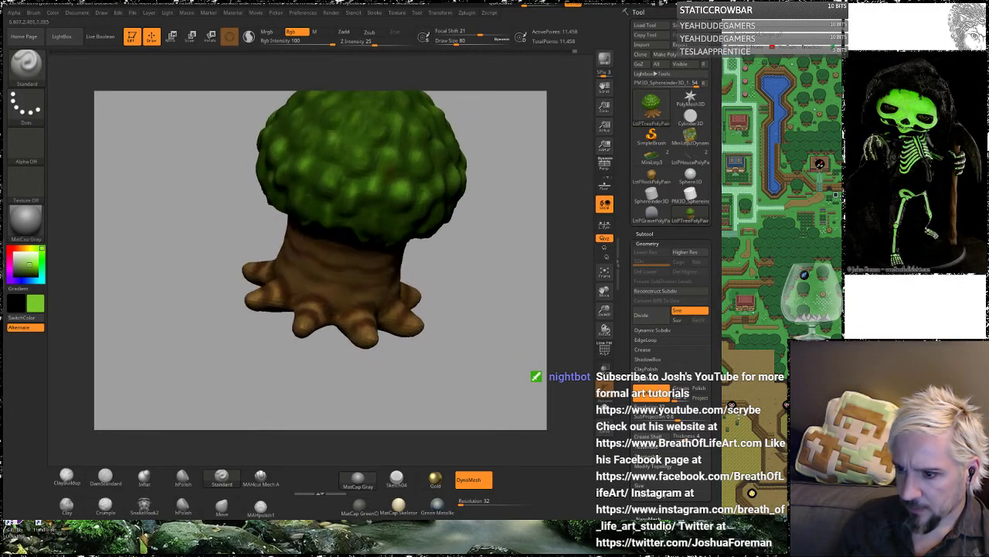
Step: Continue the brighter green highlights over the canopy's top and the bumps on its remaining sides
left_click_drag(495, 108, 337, 190)
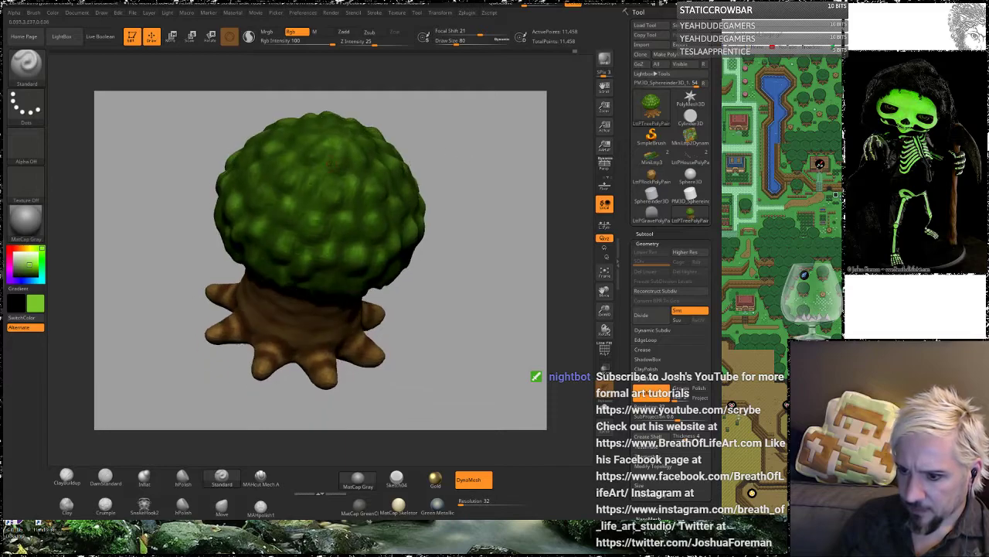
left_click_drag(459, 114, 318, 192)
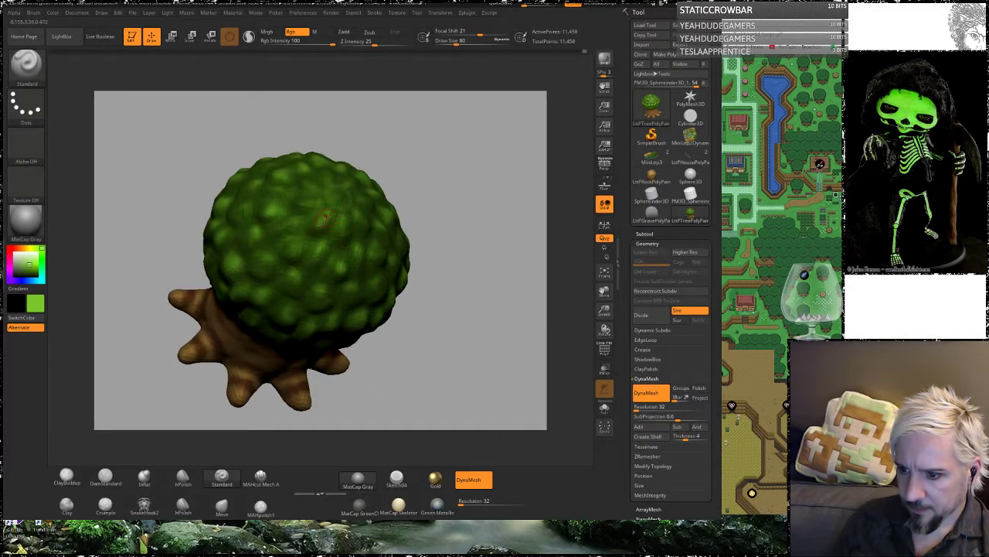
left_click_drag(459, 130, 342, 220)
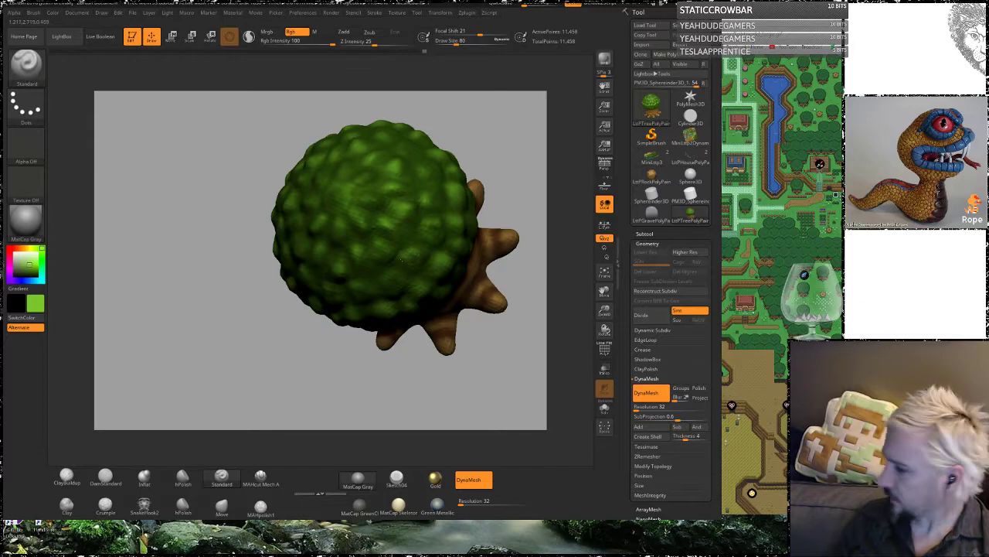
left_click_drag(536, 143, 458, 186)
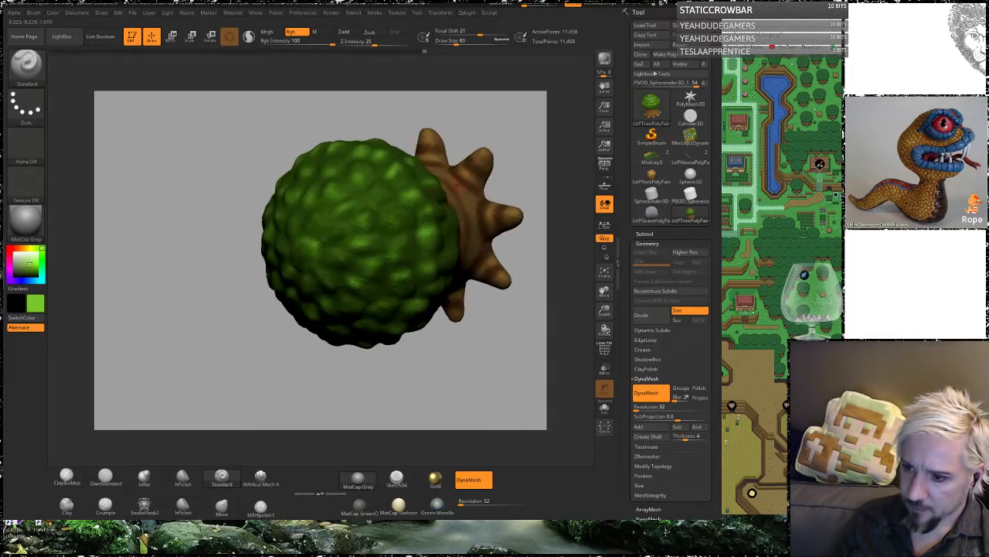
left_click(393, 221)
left_click(380, 191)
left_click_drag(471, 139, 466, 94, "alt")
left_click_drag(399, 179, 388, 243)
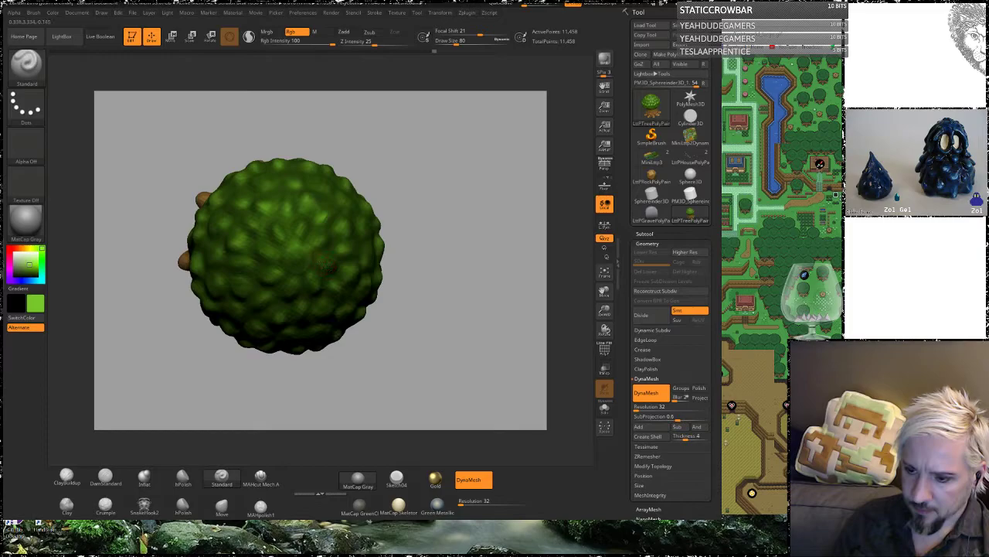
mouse_move(451, 259)
left_mouse_down()
mouse_move(444, 235)
mouse_move(451, 270)
mouse_move(421, 259)
mouse_move(414, 182)
mouse_move(433, 166)
mouse_move(411, 296)
left_mouse_up()
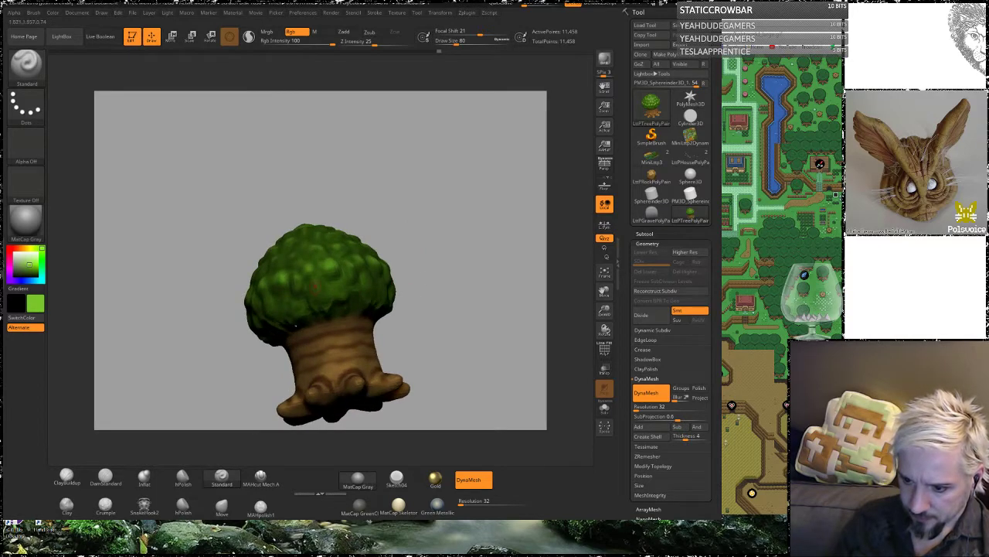
left_click_drag(424, 196, 400, 206)
mouse_move(408, 245)
left_mouse_down()
mouse_move(387, 219)
mouse_move(404, 246)
left_mouse_up()
left_click_drag(467, 218, 464, 182)
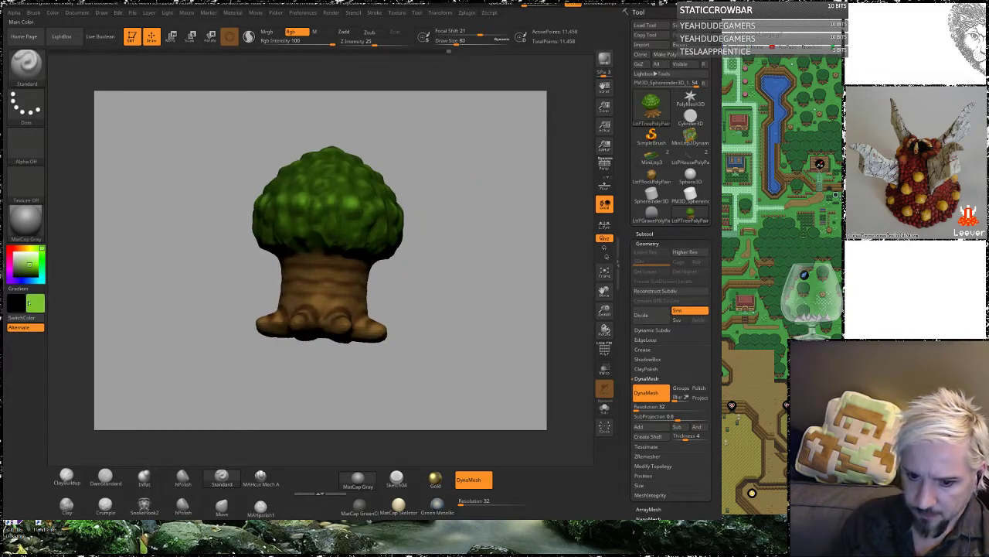
Step: Pick the trunk's brown, set the draw size to 158 and paint the upper trunk where it meets the canopy
key("c")
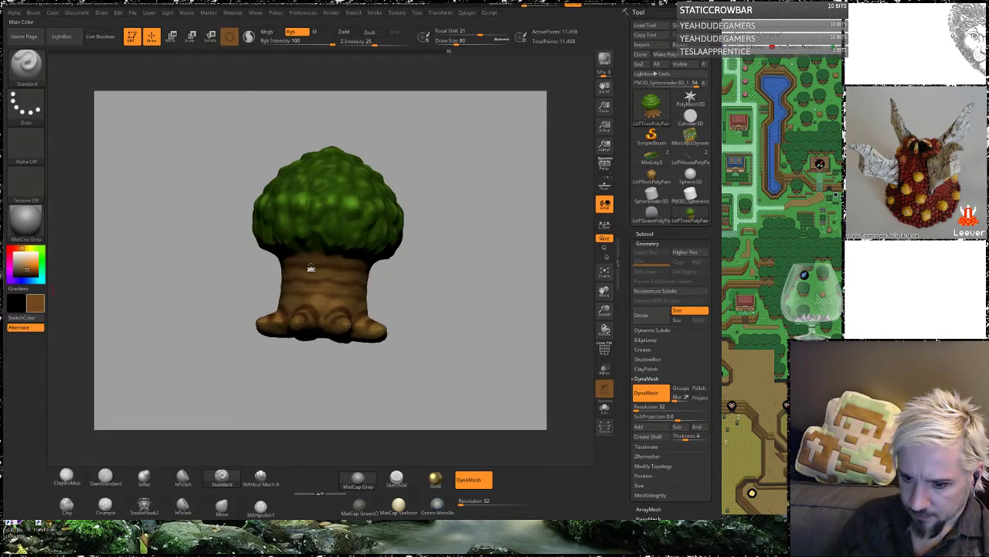
key("space")
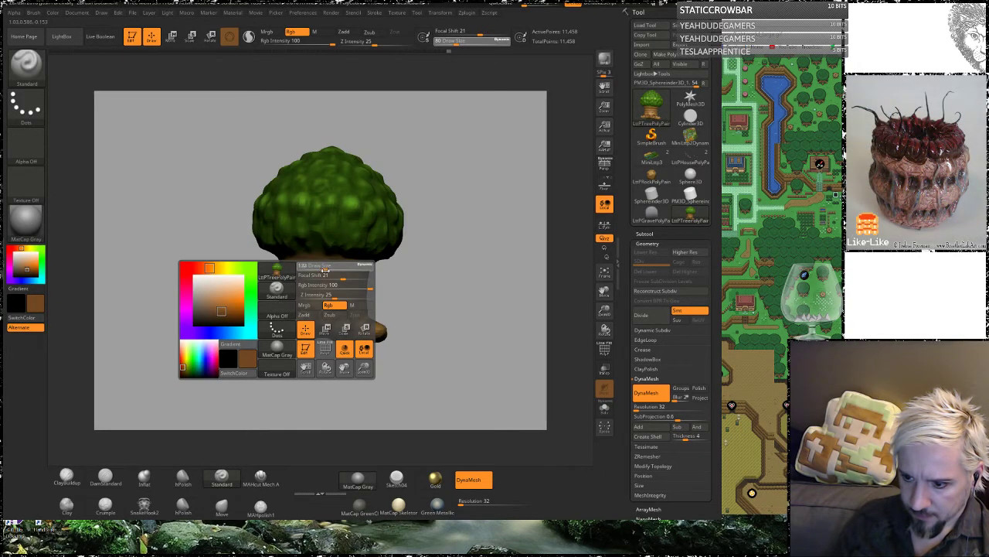
left_click_drag(323, 270, 331, 270)
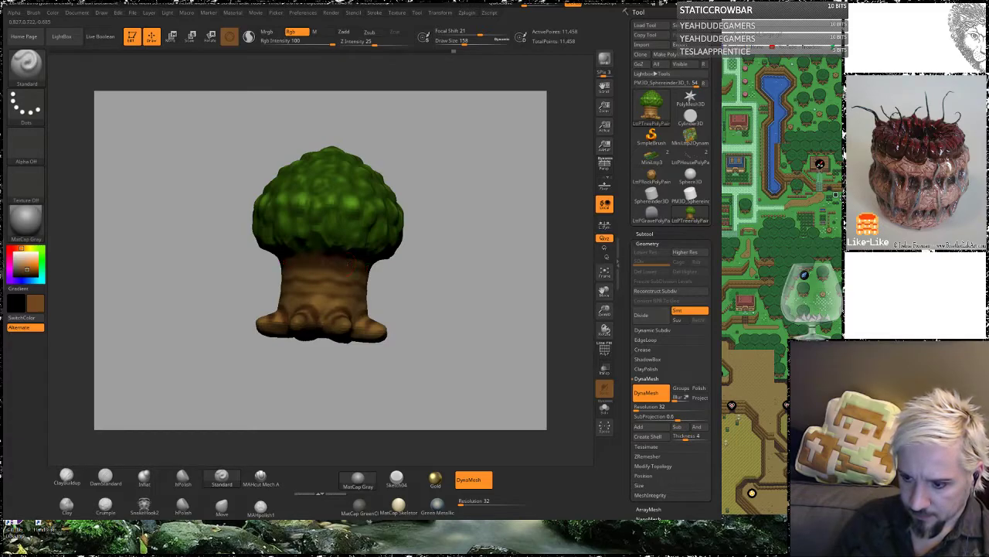
right_click_drag(326, 259, 364, 261)
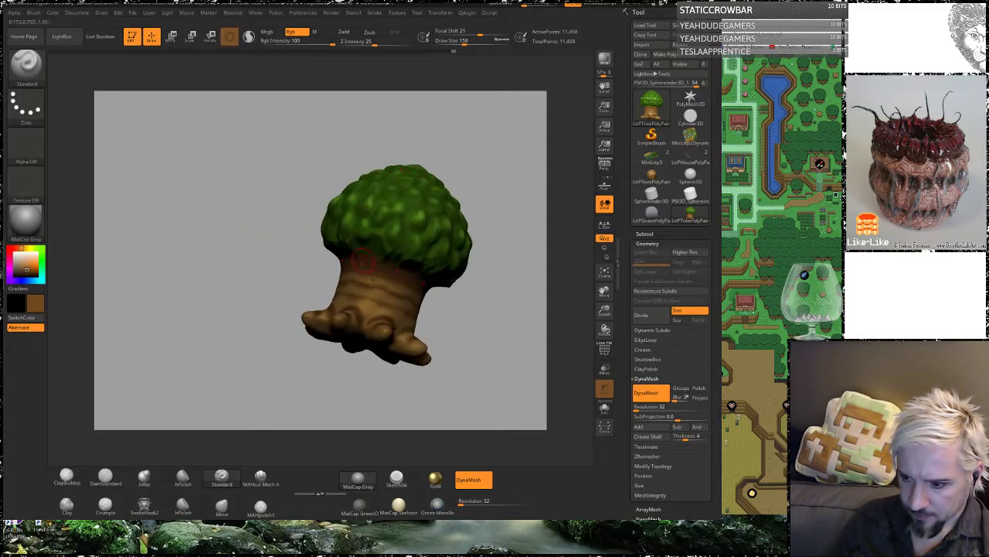
left_click_drag(373, 275, 405, 289)
mouse_move(499, 215)
left_mouse_down()
mouse_move(500, 195)
mouse_move(518, 226)
left_mouse_up()
mouse_move(480, 298)
left_mouse_down("alt")
mouse_move(485, 238)
mouse_move(438, 229)
mouse_move(446, 212)
mouse_move(444, 248)
mouse_move(470, 342)
mouse_move(464, 303)
left_mouse_up("alt")
left_click_drag(354, 349, 389, 352)
mouse_move(467, 284)
left_mouse_down()
mouse_move(431, 307)
mouse_move(466, 353)
left_mouse_up()
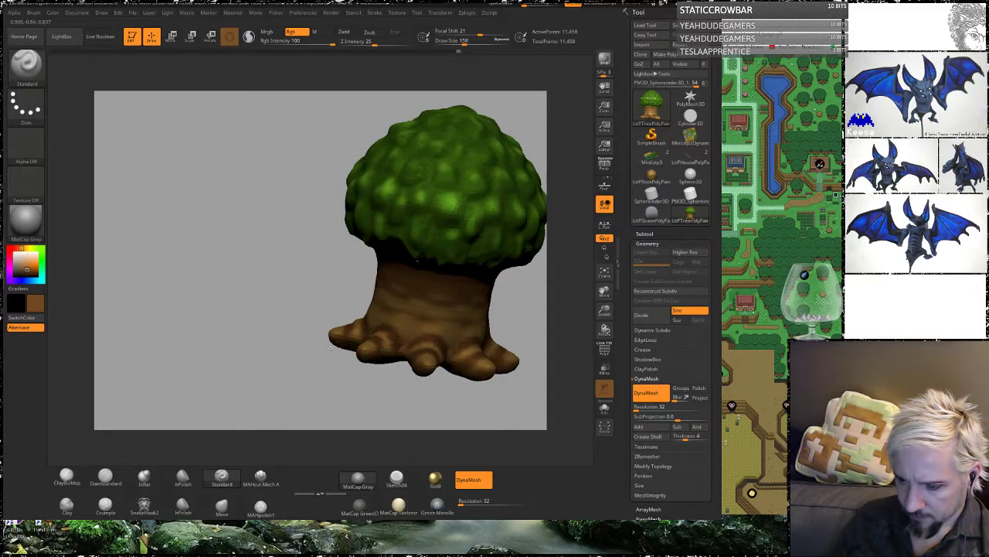
Step: Continue the brown paint around the canopy's underside at the trunk and over the roots
left_click_drag(329, 380, 287, 331, "alt")
mouse_move(351, 365)
left_mouse_down()
mouse_move(381, 266)
mouse_move(380, 309)
left_mouse_up()
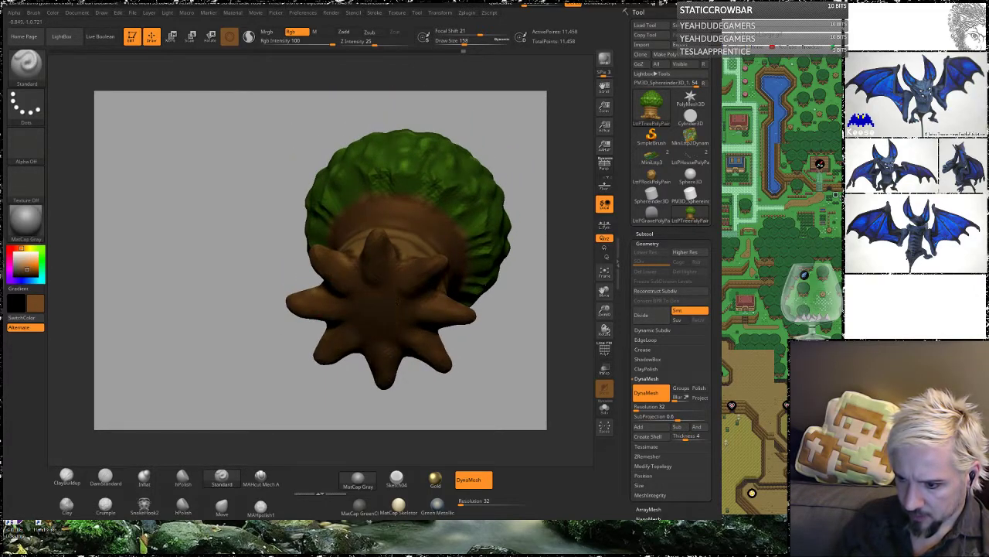
left_click_drag(530, 150, 404, 112)
left_click_drag(484, 136, 469, 162)
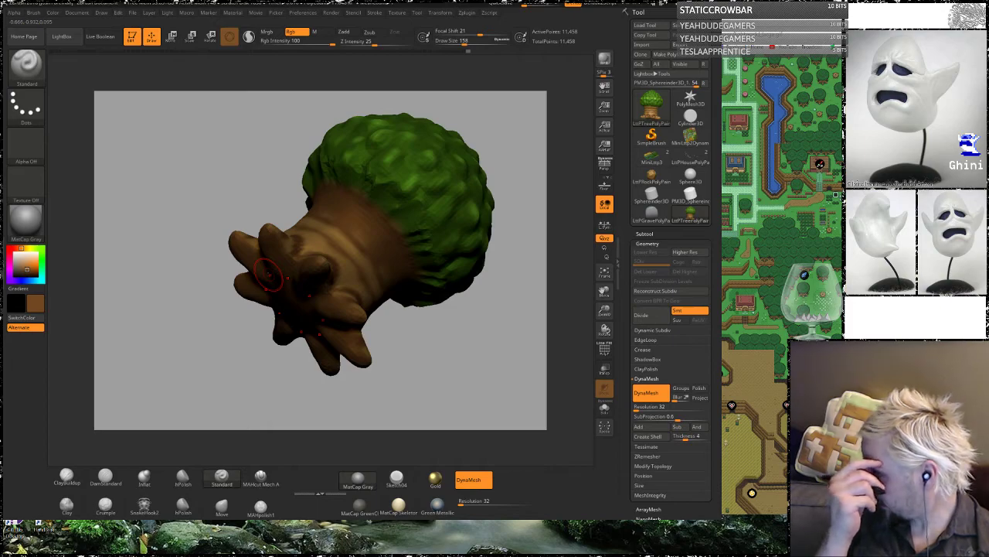
left_click_drag(221, 177, 250, 218)
right_click_drag(250, 215, 237, 249)
left_click_drag(274, 198, 276, 194)
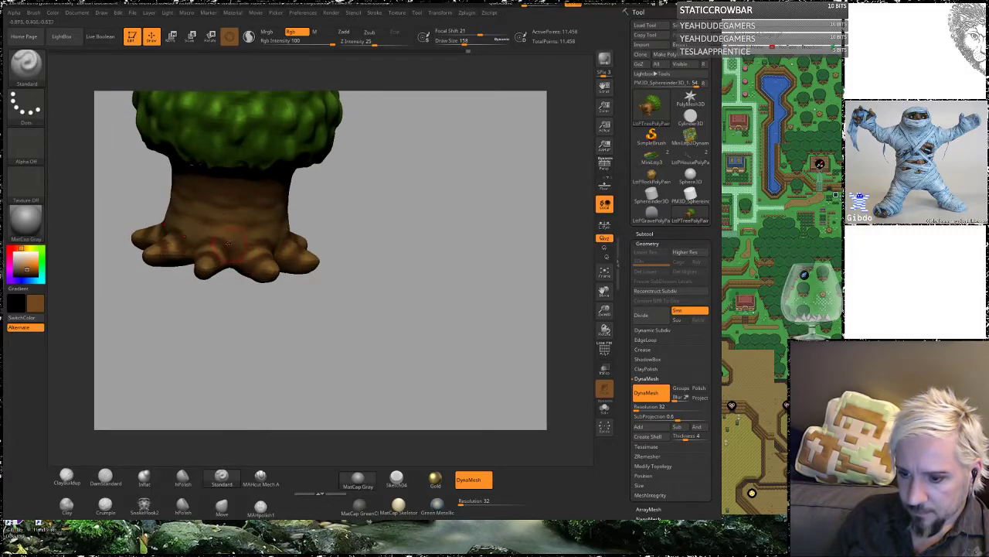
left_click_drag(264, 242, 283, 235, "alt")
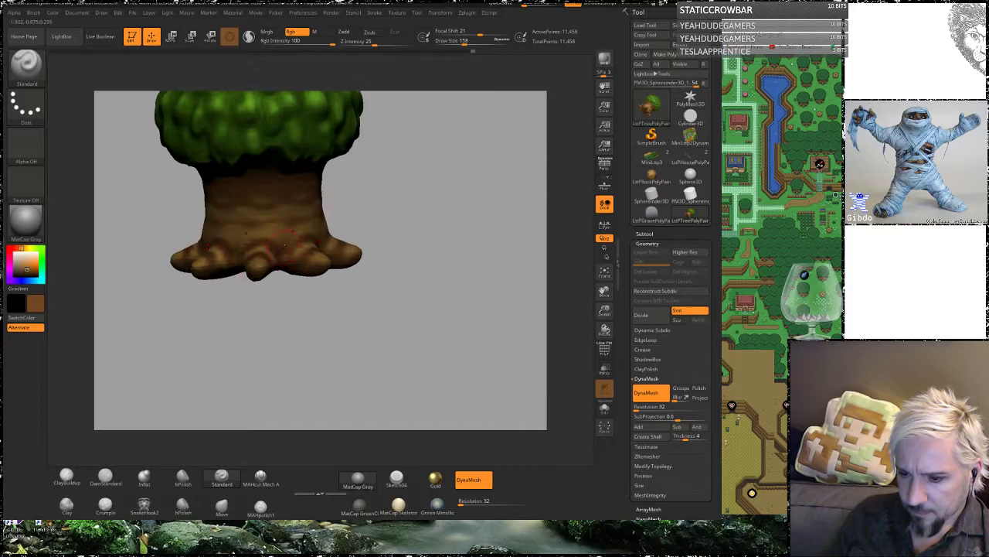
Step: Save the tree tool over the existing LttPTreePolyPaint file in the MiniLttp3.obj folder
mouse_move(324, 343)
left_mouse_down("alt")
mouse_move(316, 309)
mouse_move(329, 346)
left_mouse_up("alt")
left_click_drag(426, 229, 438, 271, "shift")
left_click(687, 25)
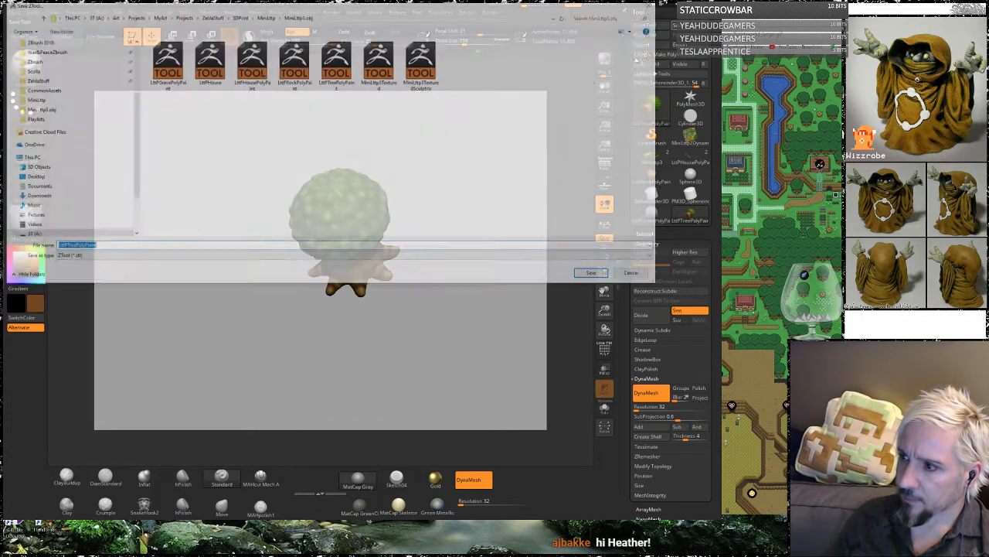
left_click(593, 276)
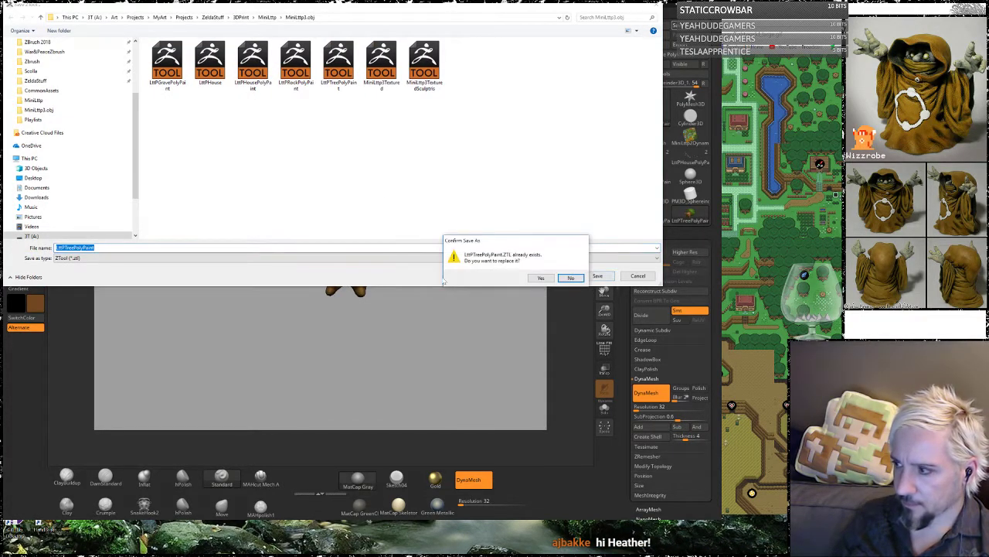
left_click(542, 278)
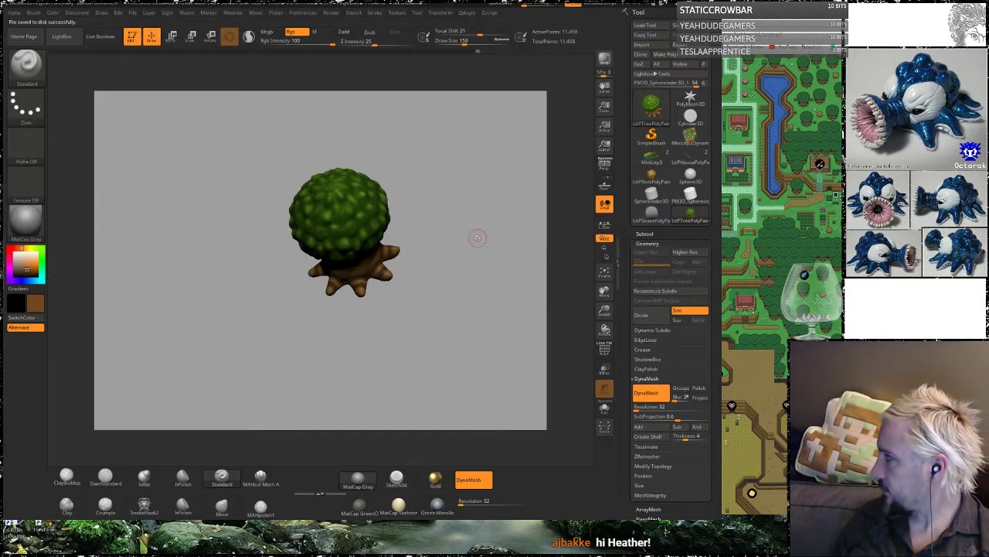
Step: Switch to the LttPHousePolyPaint1 tool containing the map and houses, and frame the whole map
left_click_drag(456, 341, 430, 277, "alt")
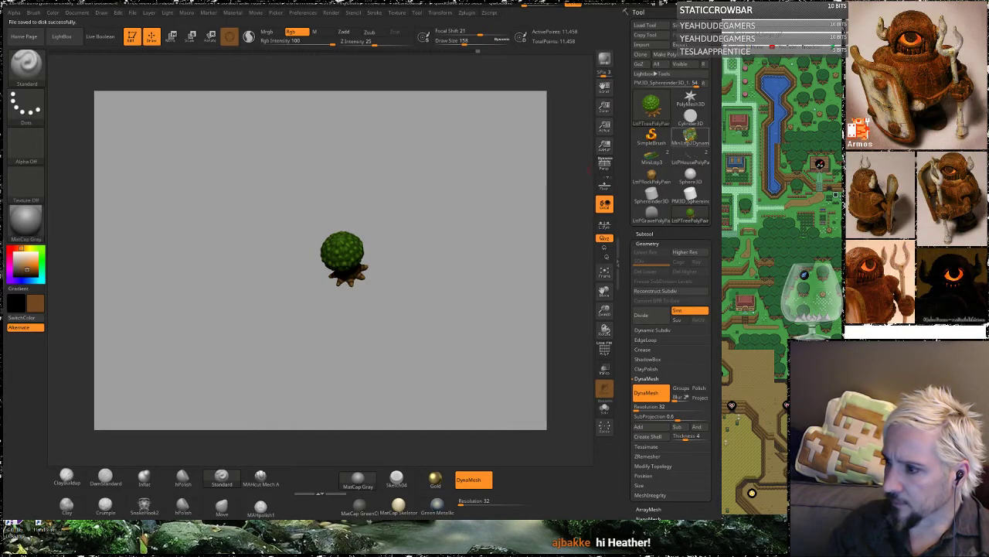
mouse_move(685, 137)
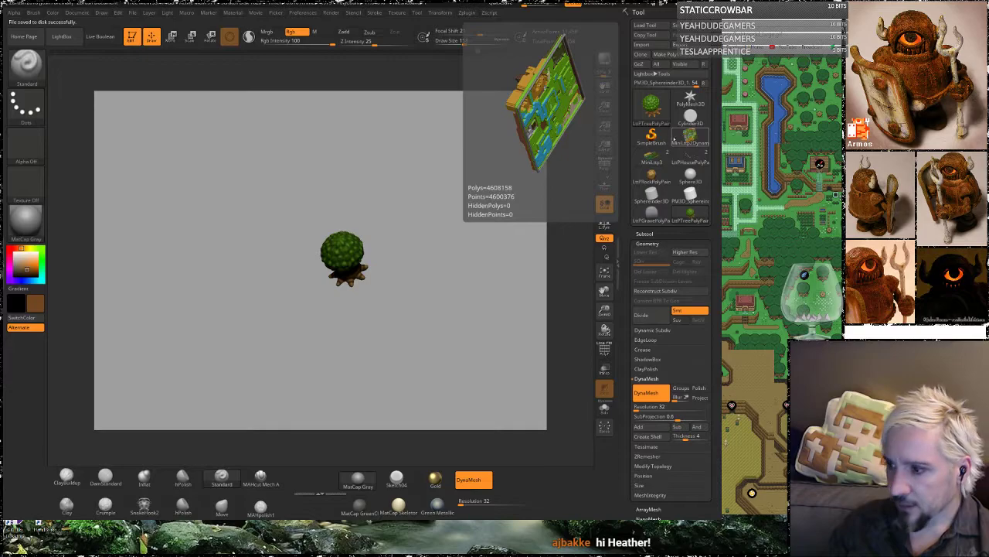
mouse_move(651, 156)
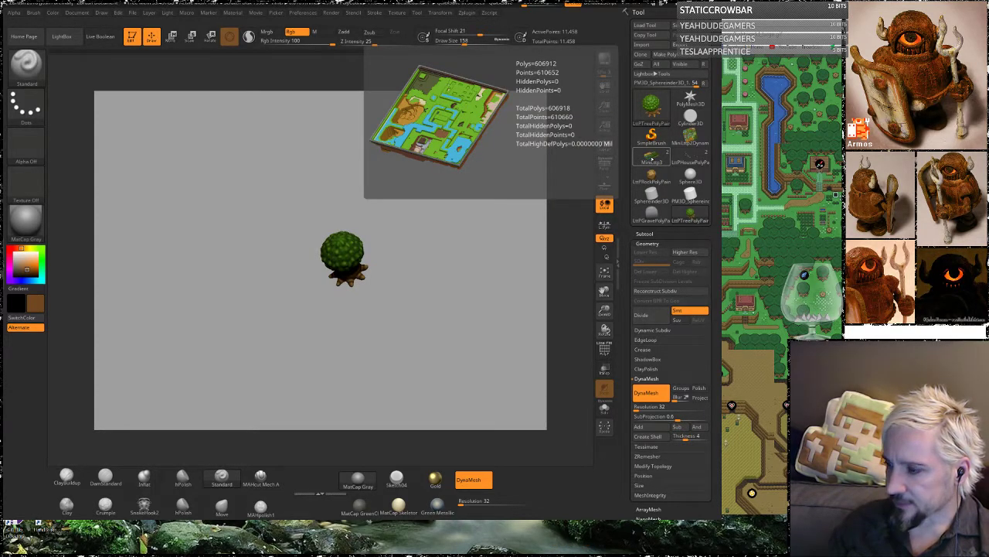
mouse_move(684, 159)
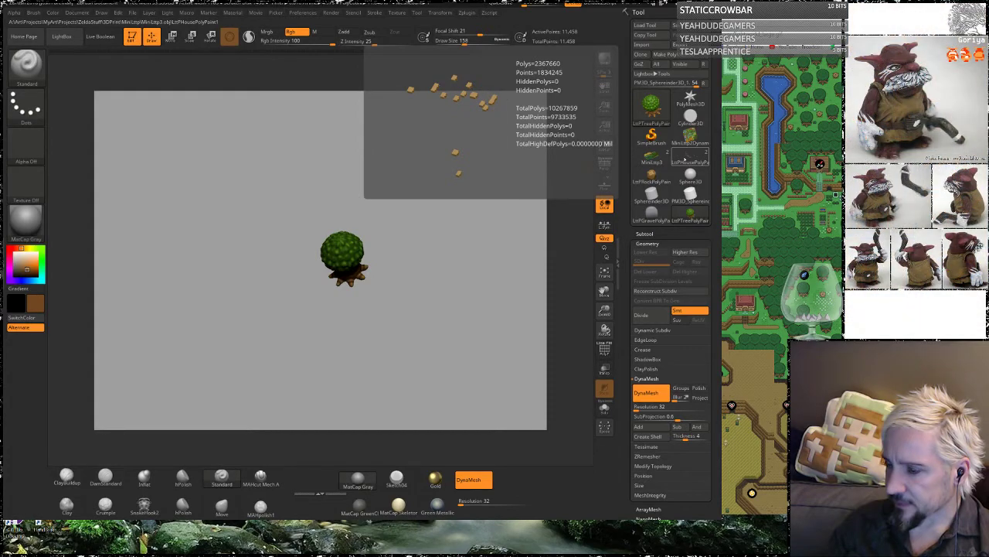
left_click(684, 158)
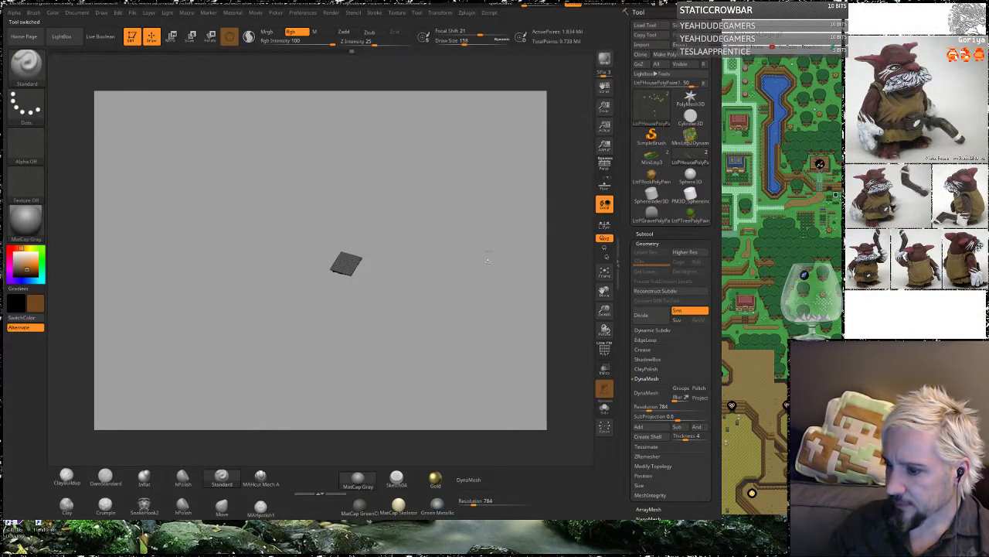
left_click_drag(433, 154, 417, 232)
key("f")
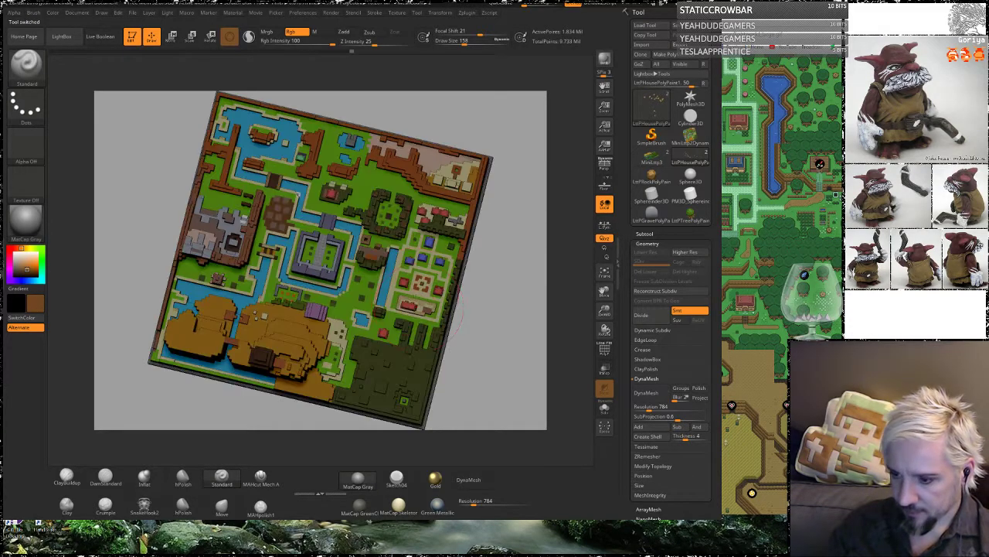
left_click_drag(502, 326, 545, 363)
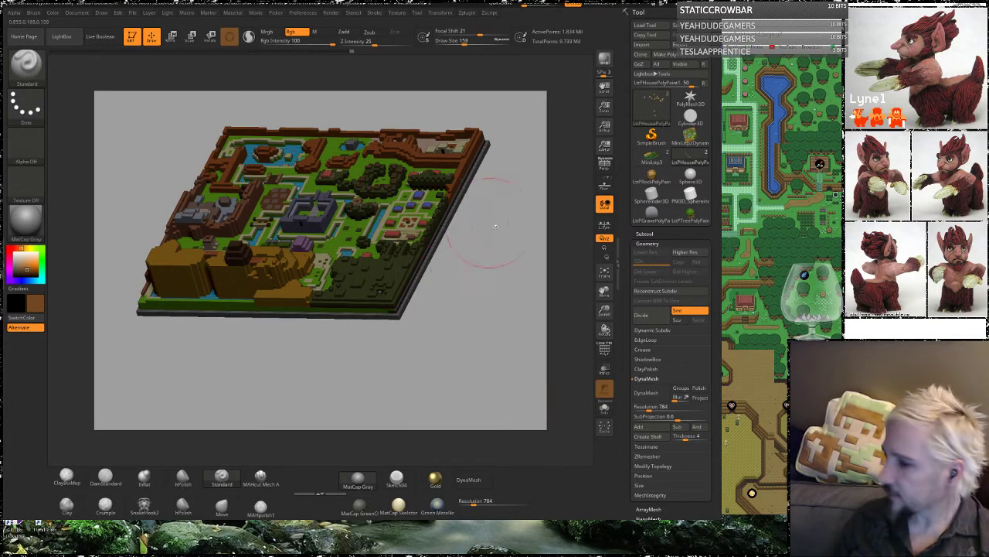
left_click_drag(490, 265, 572, 232)
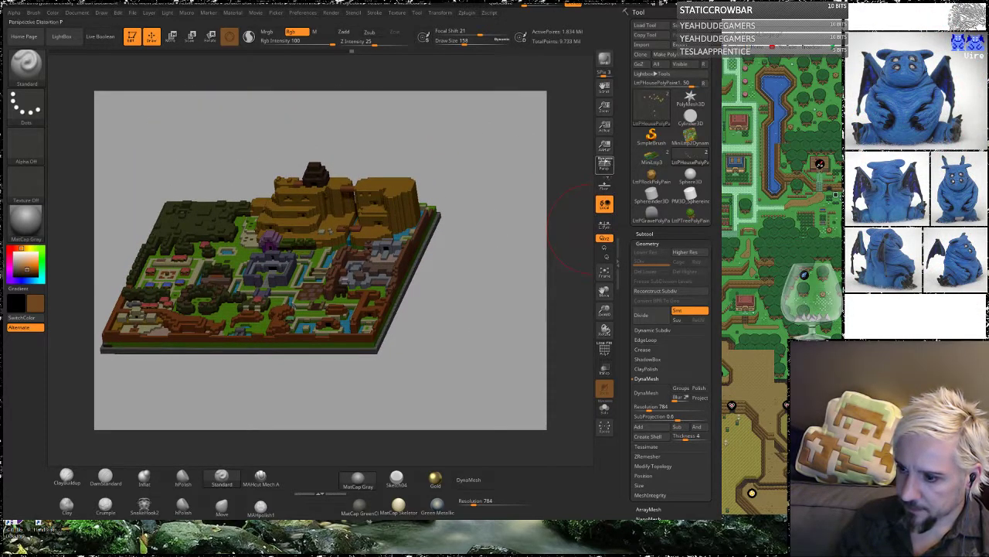
Step: Turn on perspective distortion and frame the whole map in a view from above
left_click(605, 164)
left_click_drag(470, 286, 466, 312)
left_click_drag(456, 271, 562, 236, "alt")
left_click_drag(180, 152, 181, 198)
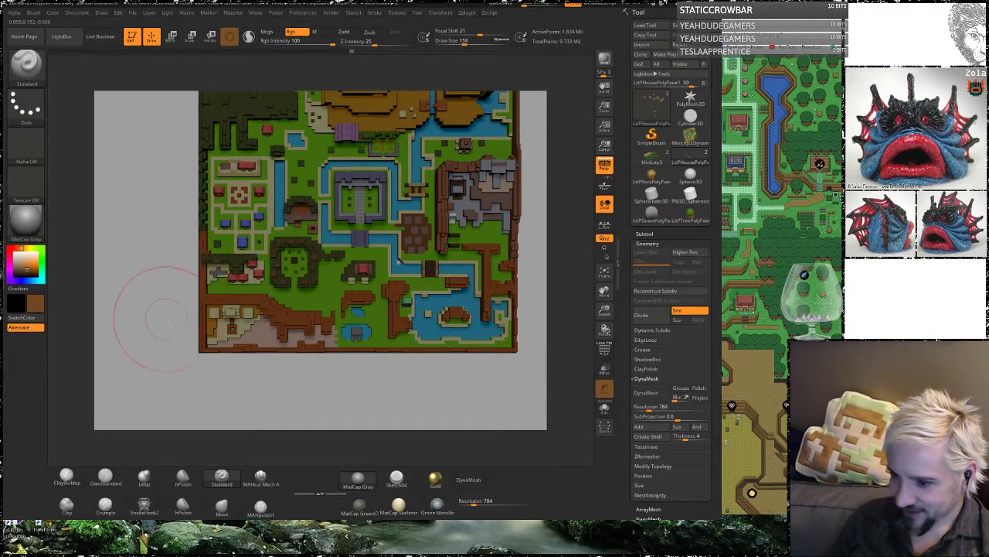
mouse_move(165, 370)
left_mouse_down("alt")
mouse_move(170, 421)
mouse_move(170, 383)
left_mouse_up("alt")
key("f")
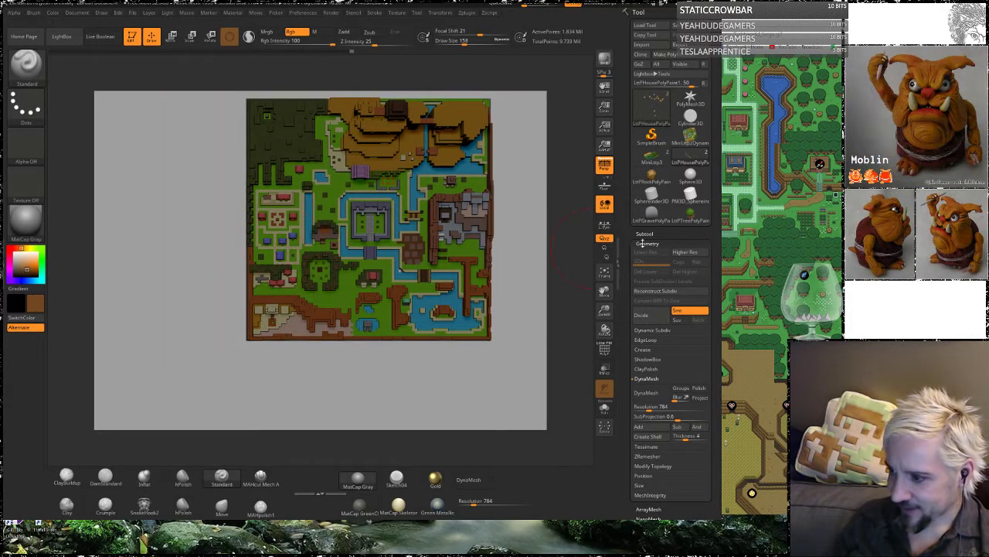
Step: Select the textured map subtool and append the LttPTreePolyPaint tree to the map as a new subtool
left_click(648, 234)
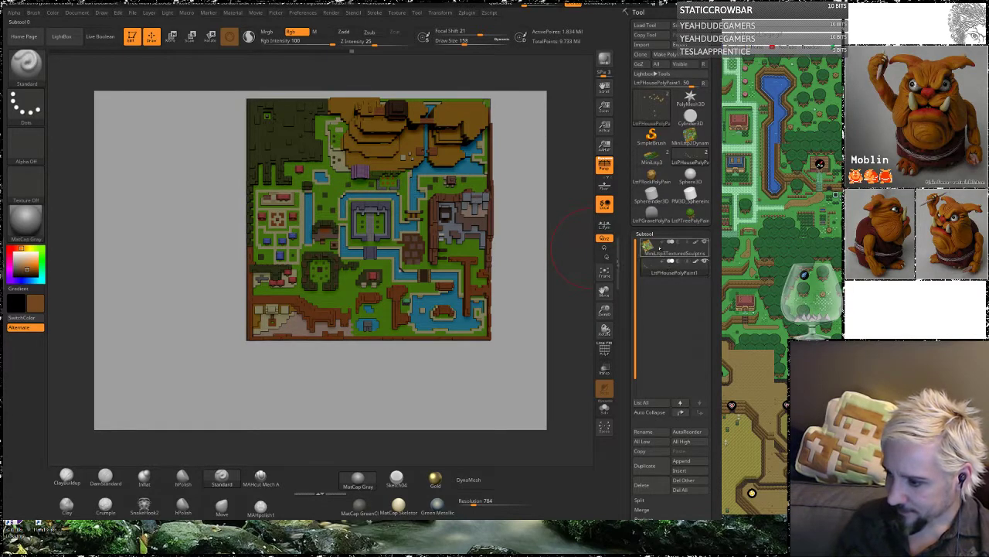
left_click(664, 249)
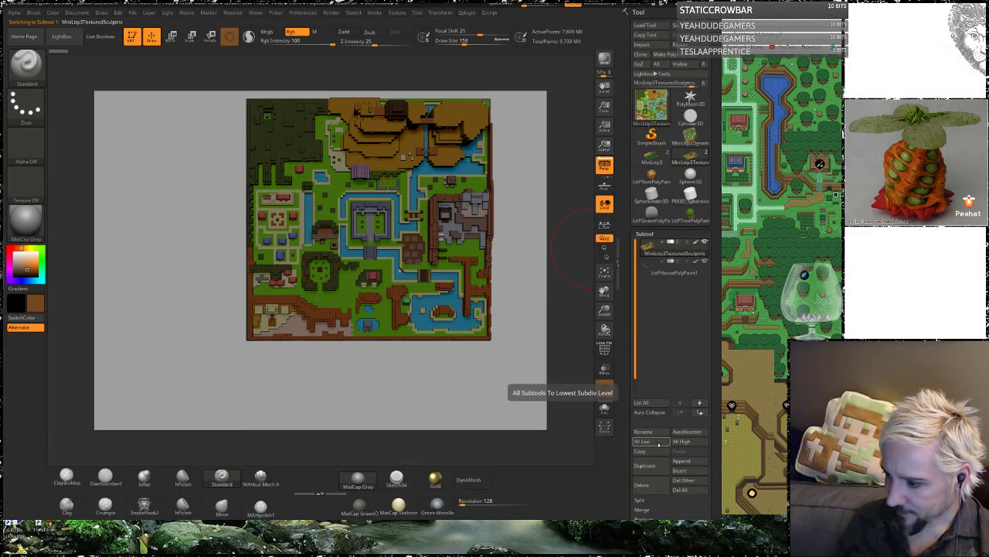
left_click(680, 461)
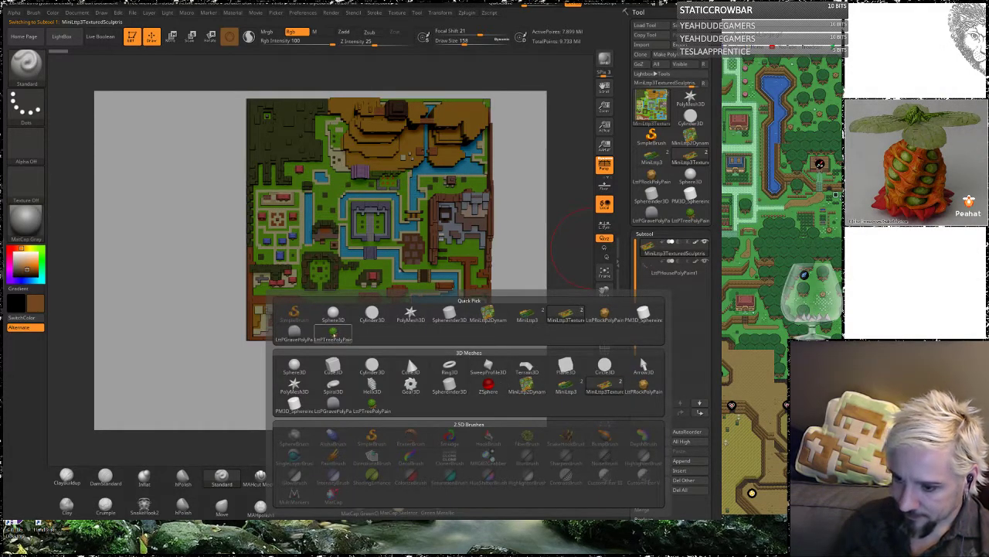
left_click(332, 334)
left_click_drag(574, 317, 521, 270, "alt")
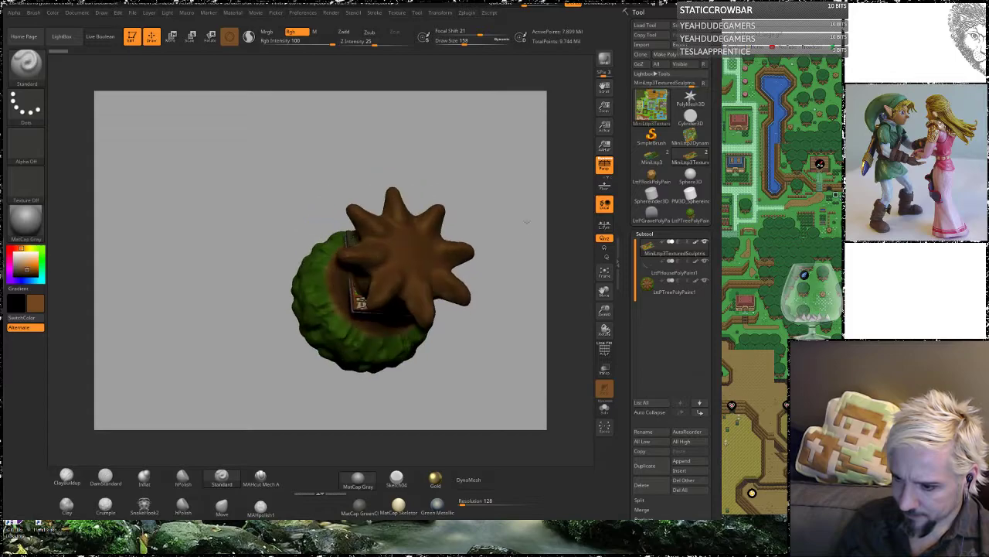
Step: Select the tree subtool and rotate it 180 degrees so it stands upright with its crown on top
left_click_drag(537, 390, 525, 194)
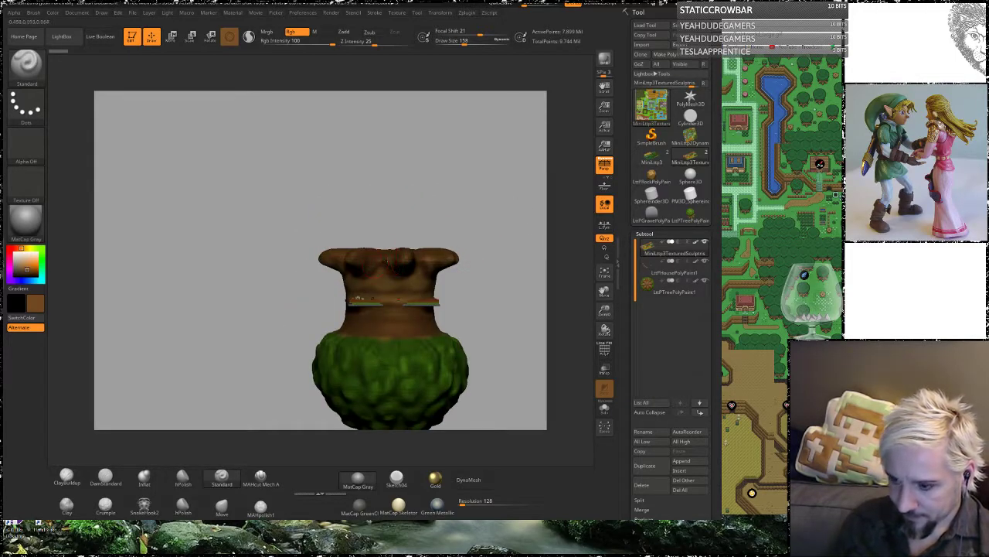
key("w")
mouse_move(426, 292)
left_mouse_down()
mouse_move(401, 255)
mouse_move(362, 266)
mouse_move(352, 289)
mouse_move(373, 257)
mouse_move(401, 256)
mouse_move(426, 293)
left_mouse_up()
key("ctrl+z")
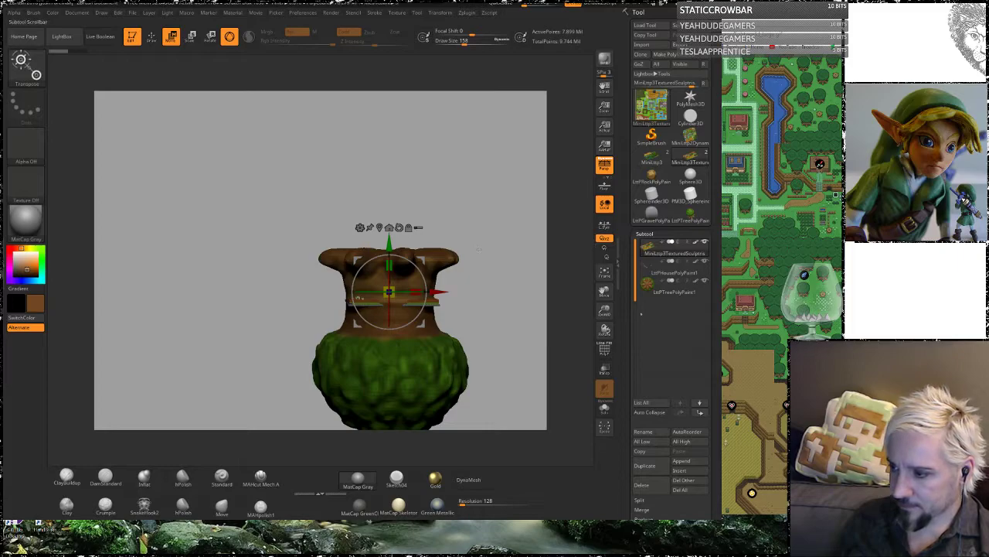
left_click(674, 287)
left_click_drag(412, 261, 367, 327)
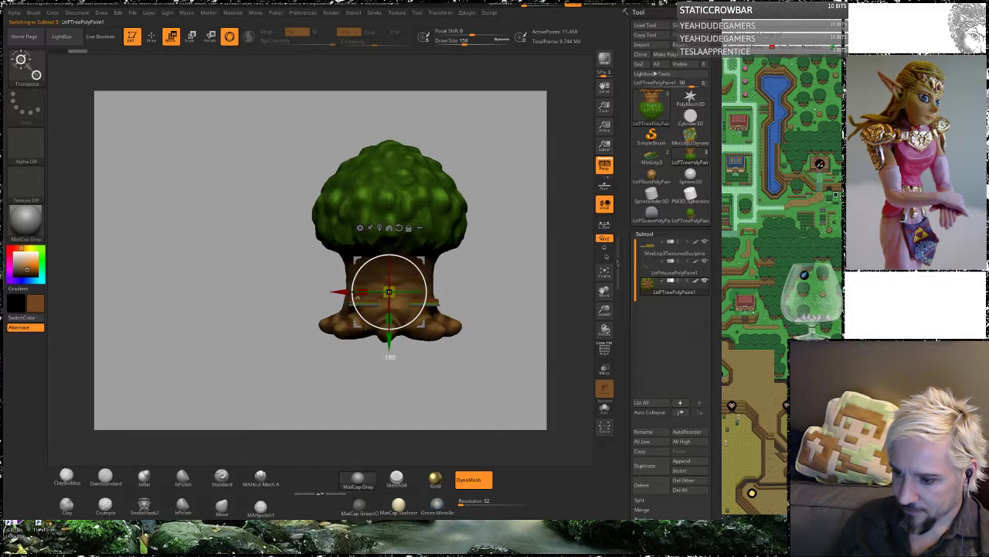
left_click_drag(384, 256, 382, 257)
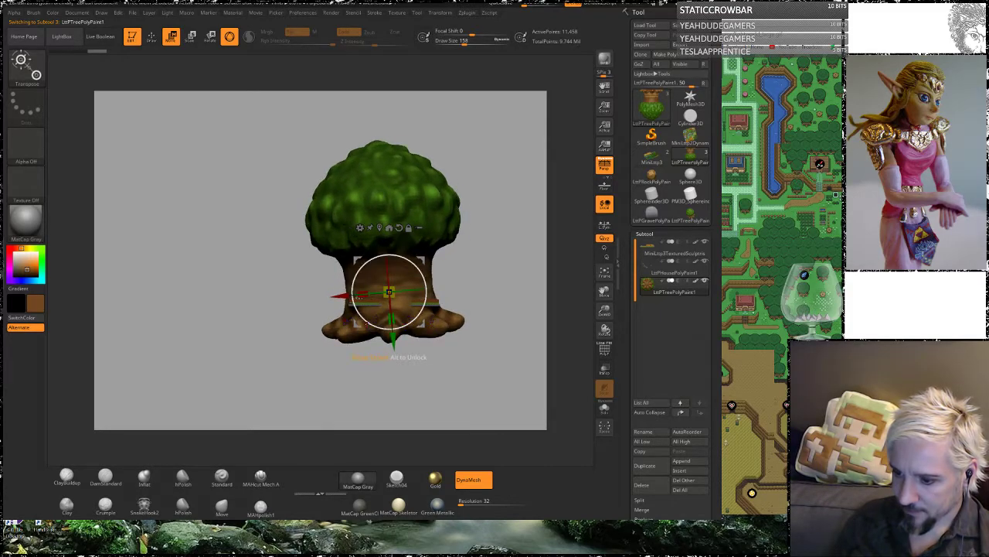
left_click_drag(392, 352, 389, 351)
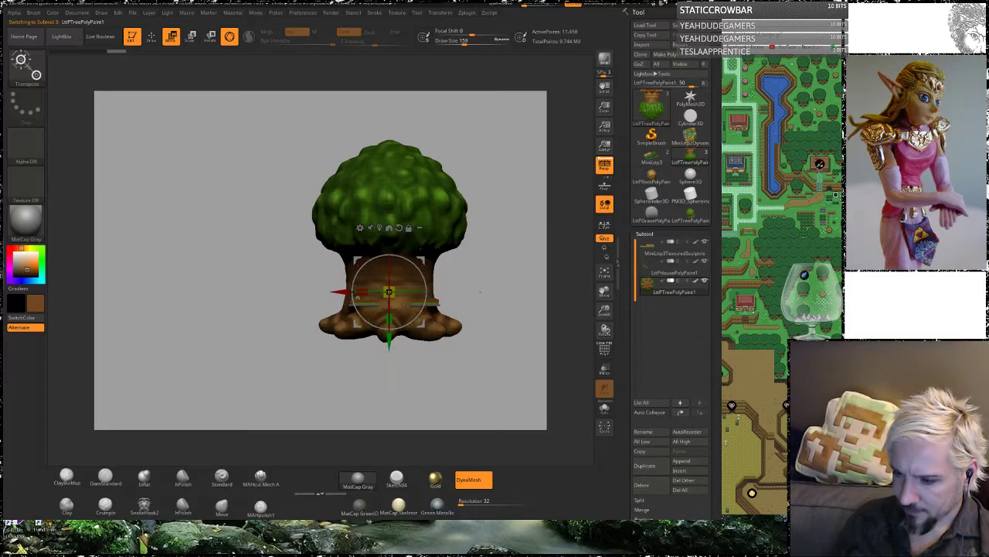
mouse_move(506, 312)
left_mouse_down()
mouse_move(477, 310)
mouse_move(504, 312)
mouse_move(489, 316)
left_mouse_up()
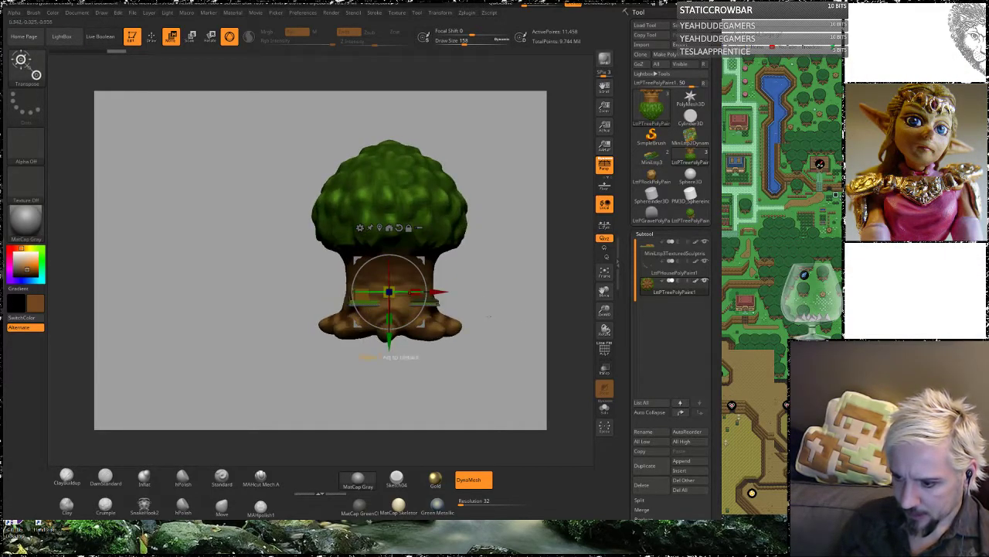
Step: Scale the tree down uniformly so it is small against the castle on the overworld map
left_click_drag(390, 292, 350, 354)
left_click_drag(464, 263, 473, 337)
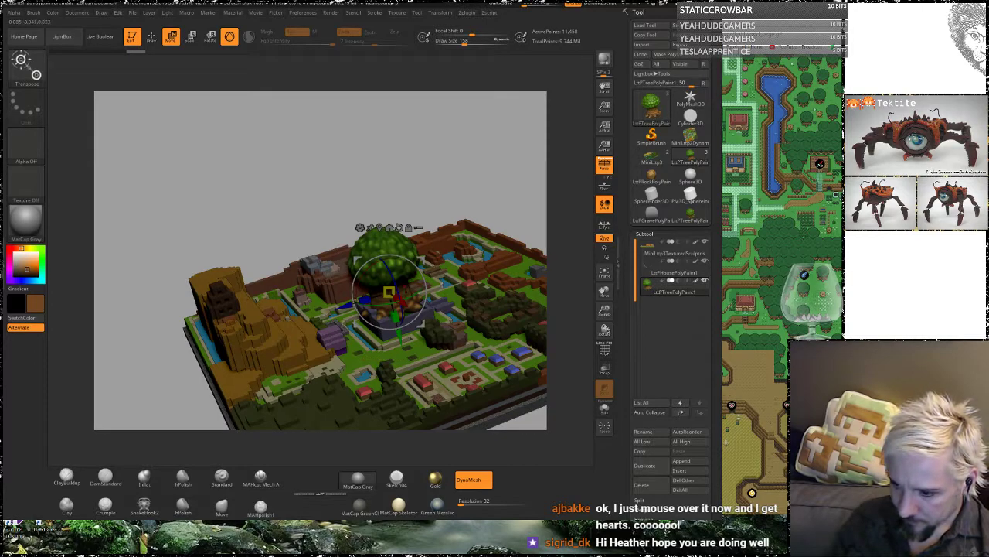
left_click_drag(389, 292, 383, 293)
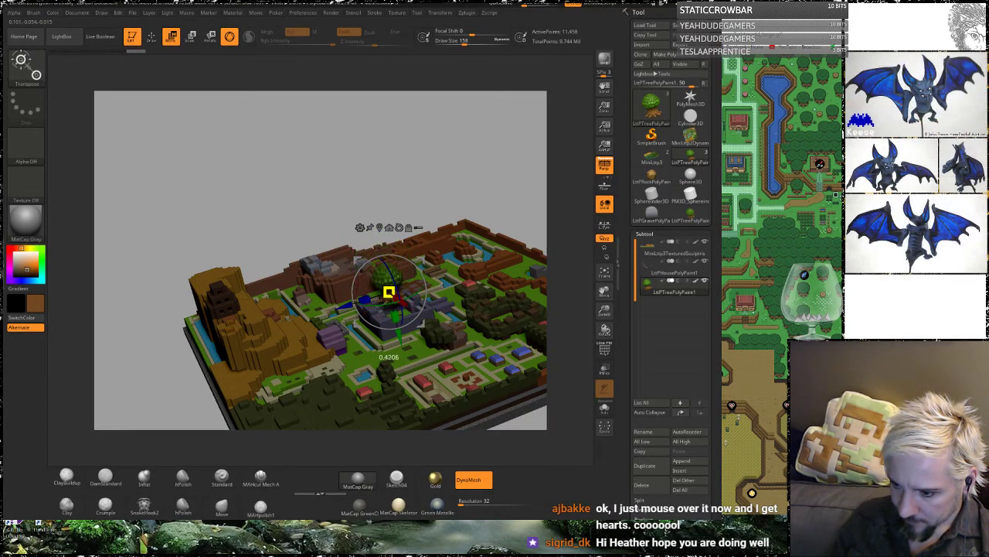
Step: Position the tree on the castle courtyard's left lawn and shrink it to fit the grass area
left_click_drag(527, 187, 389, 245)
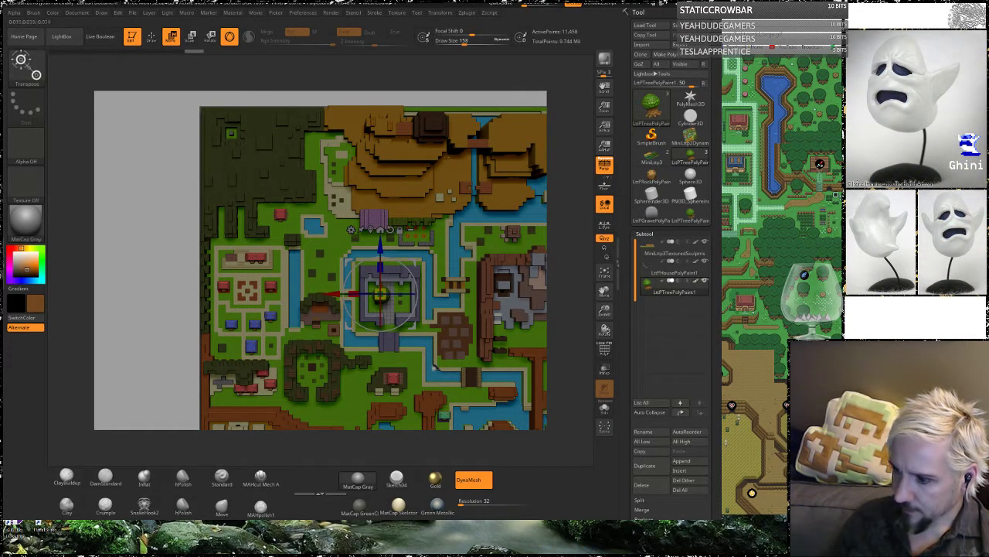
left_click_drag(560, 283, 564, 363, "alt")
left_click_drag(568, 318, 573, 188, "alt")
left_click_drag(381, 212, 371, 356)
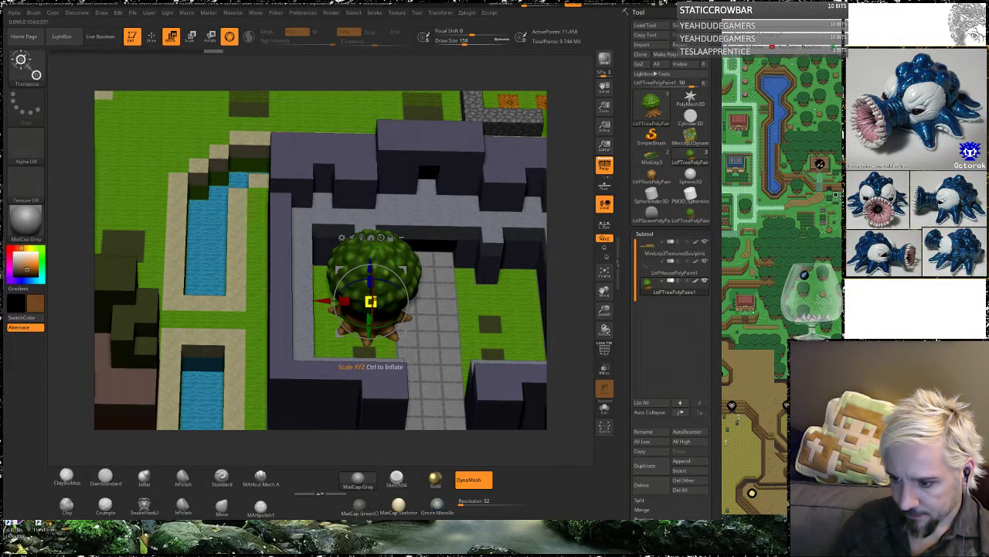
left_click_drag(372, 300, 370, 309)
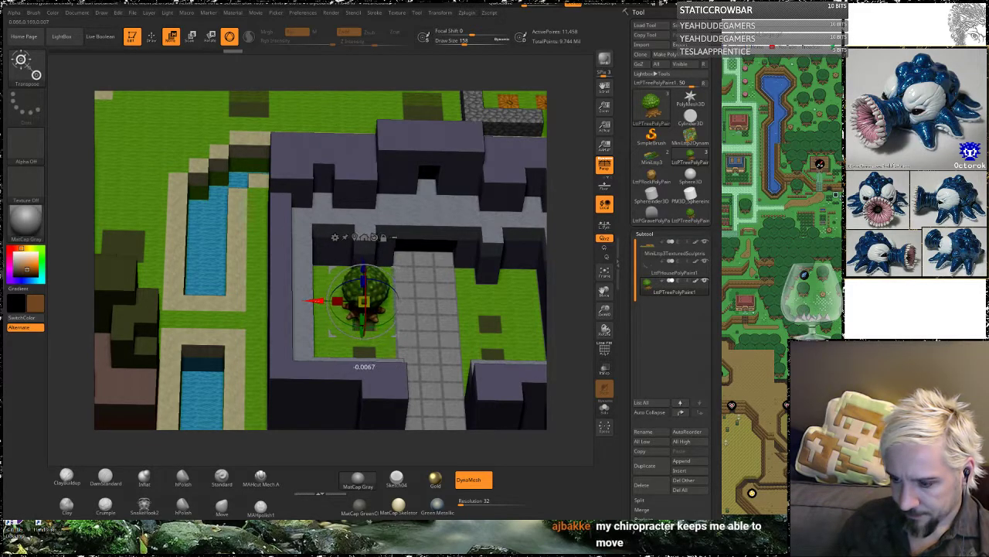
Step: Lower the tree vertically until its roots rest on the courtyard grass
left_click_drag(365, 269, 364, 277)
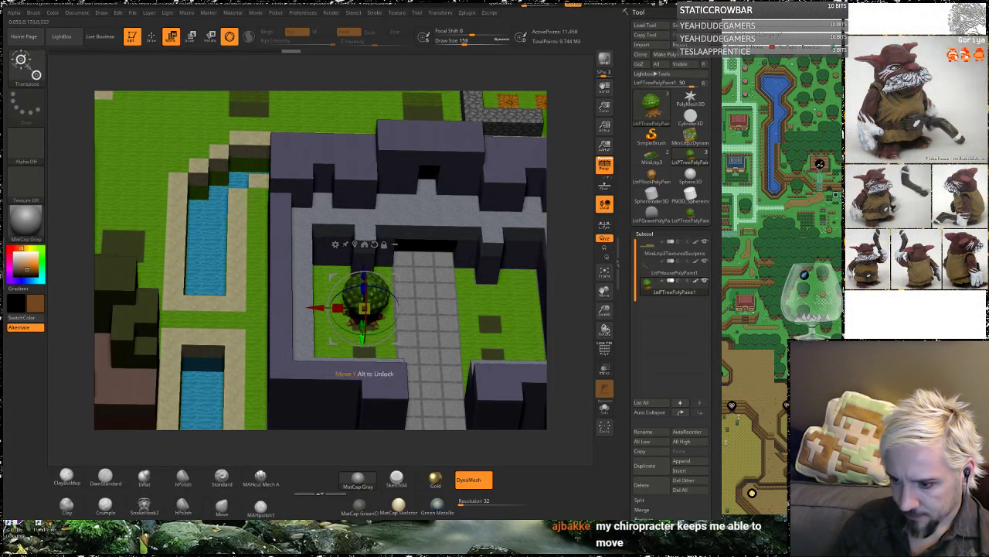
left_click_drag(566, 386, 386, 348)
left_click_drag(566, 386, 525, 428)
left_click_drag(364, 275, 365, 289)
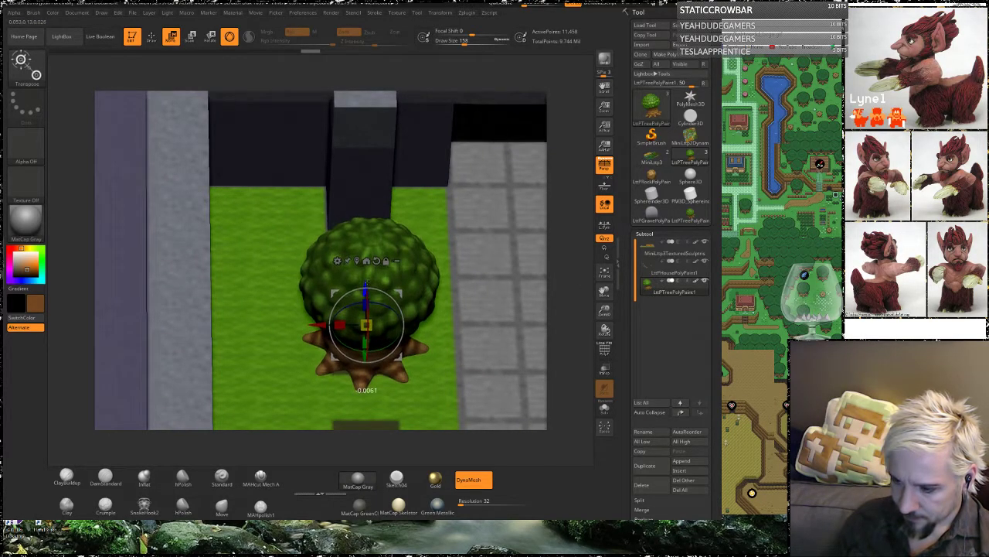
Step: Duplicate the tree across the paved path onto the upper dark square of the courtyard's right lawn
left_click_drag(568, 378, 554, 305)
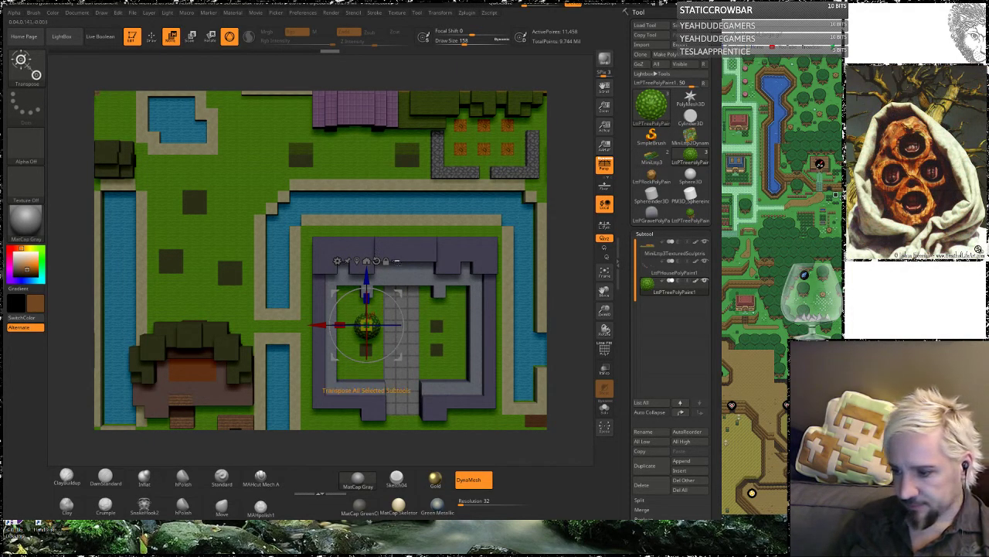
left_click_drag(565, 309, 566, 394, "alt")
left_click_drag(566, 398, 566, 393, "alt")
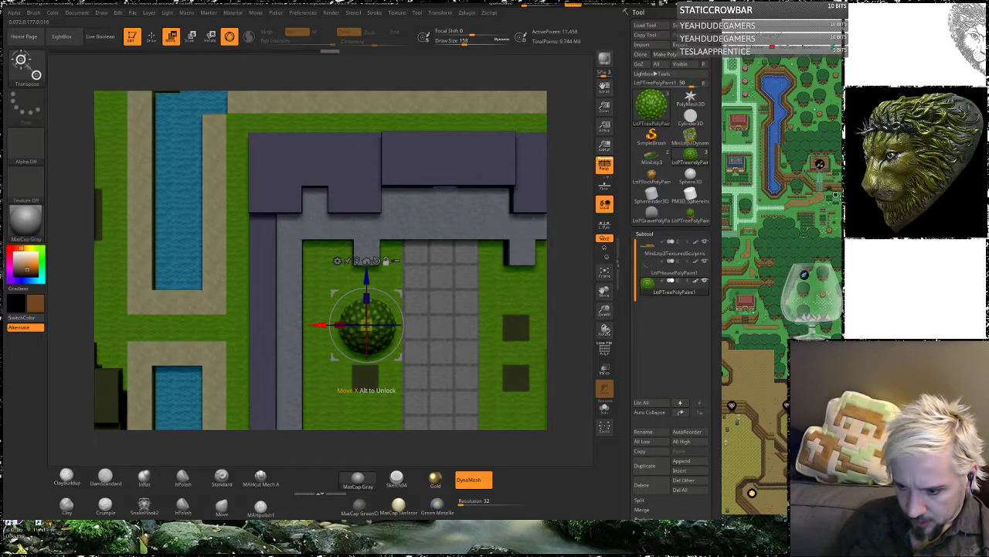
left_click_drag(318, 324, 513, 361, "ctrl")
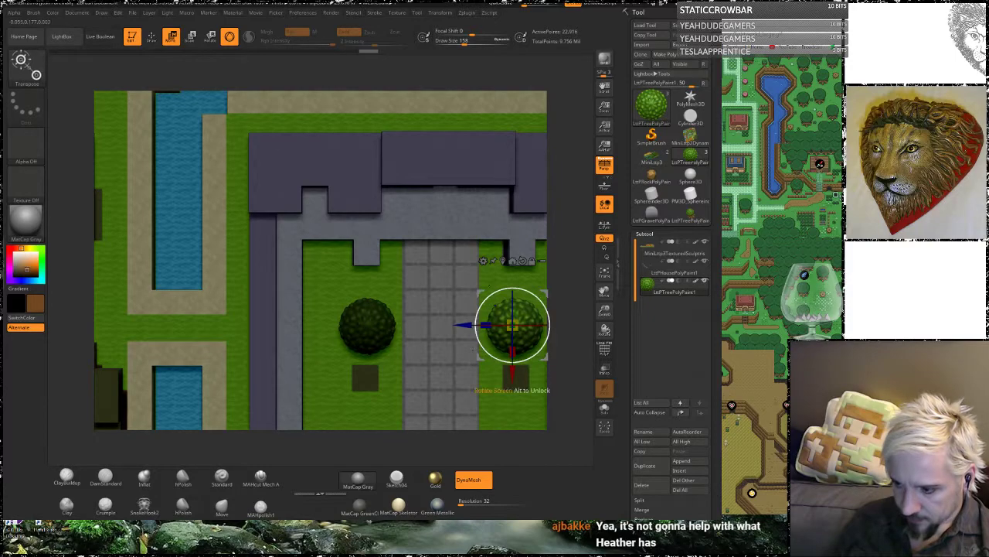
Step: Copy the tree north across the moat and align it with the dark square beside the stone-walled flower bed
left_click_drag(584, 290, 582, 256)
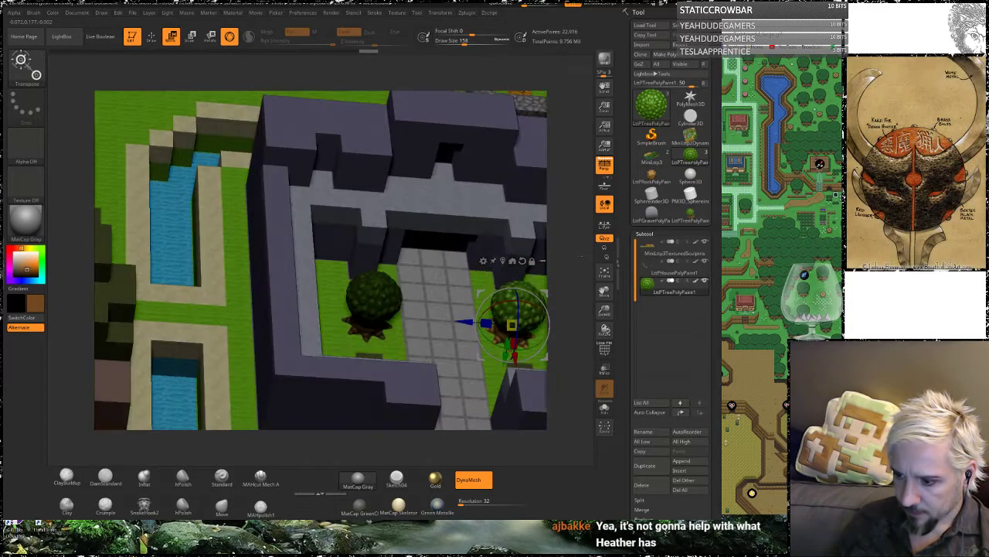
left_click_drag(575, 292, 558, 223, "alt")
left_click_drag(562, 264, 452, 287)
left_click_drag(567, 299, 554, 262)
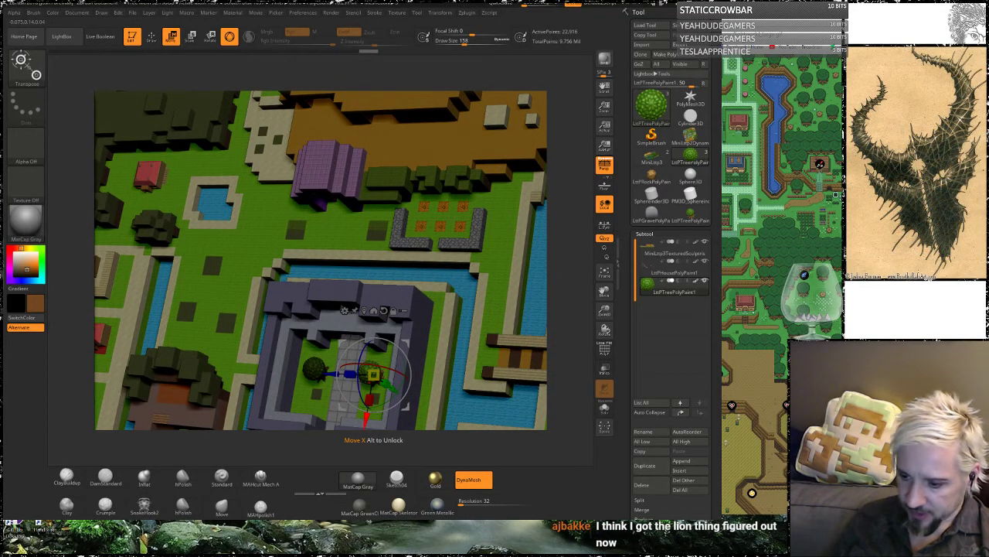
left_click_drag(365, 418, 376, 354)
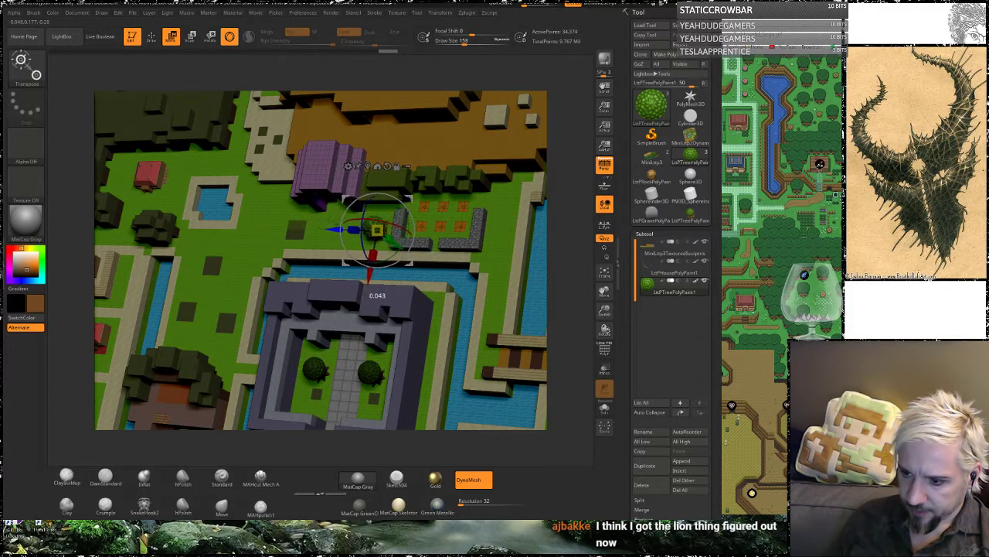
left_click_drag(551, 241, 575, 252)
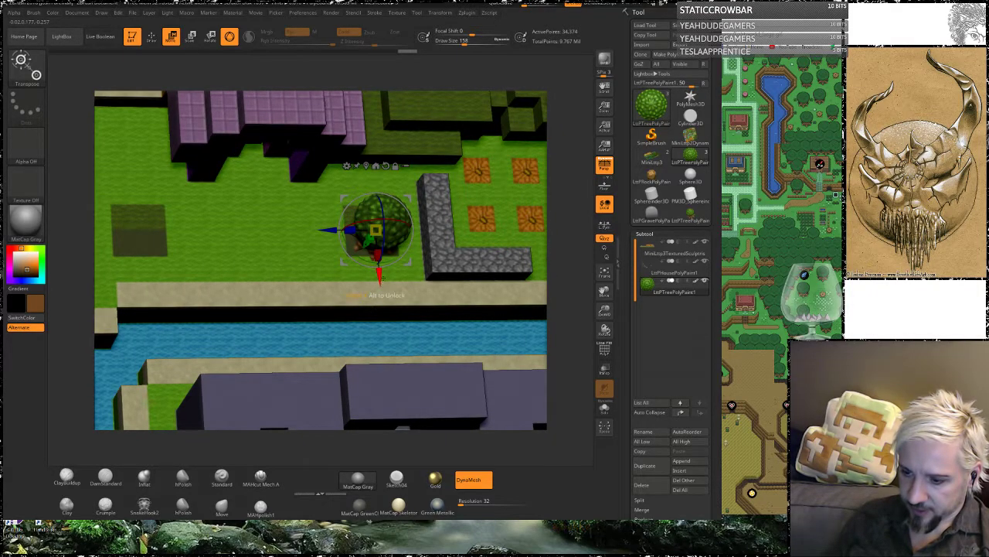
left_click_drag(378, 275, 379, 270)
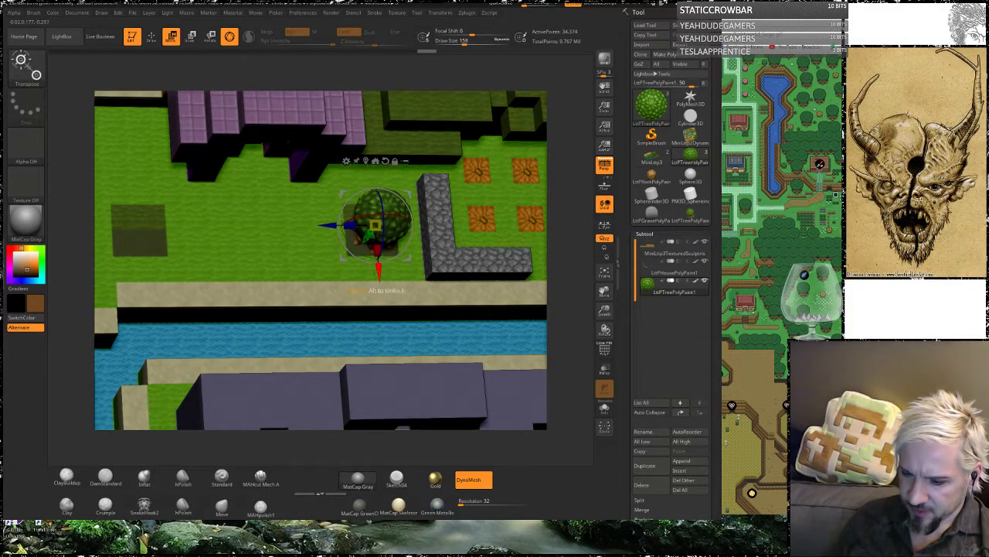
Step: Place another tree copy on the dark square southwest of the purple building and nudge it into alignment
left_click_drag(87, 224, 240, 264, "alt")
left_click_drag(529, 309, 292, 309)
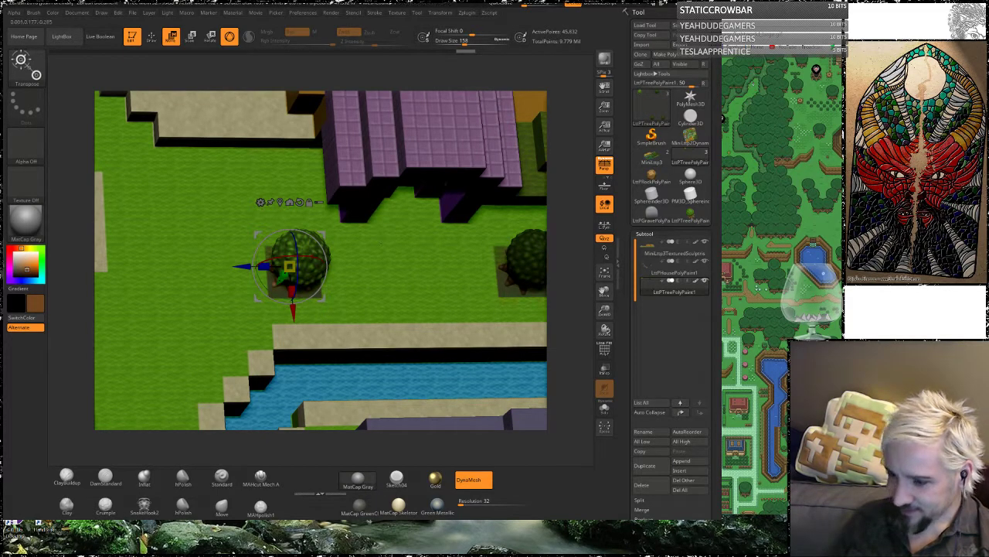
right_click_drag(289, 324, 458, 245, "ctrl")
left_click_drag(574, 328, 566, 303)
right_click_drag(566, 302, 527, 307, "alt")
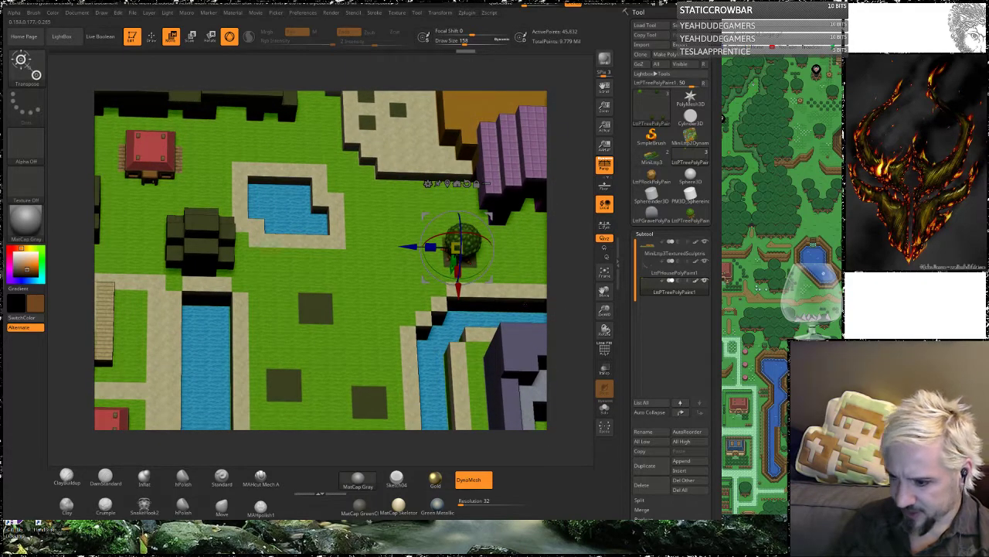
mouse_move(407, 247)
left_mouse_down("alt")
mouse_move(318, 247)
mouse_move(408, 247)
left_mouse_up("alt")
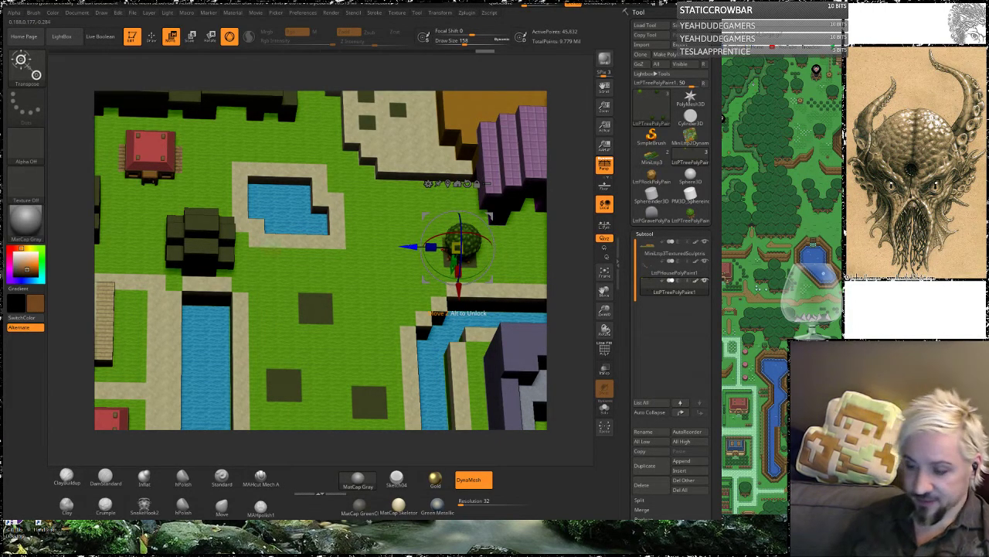
Step: Place two more tree copies, on the dark square south of the pond and on the one beside the canal below it
left_click_drag(457, 245, 313, 242, "ctrl")
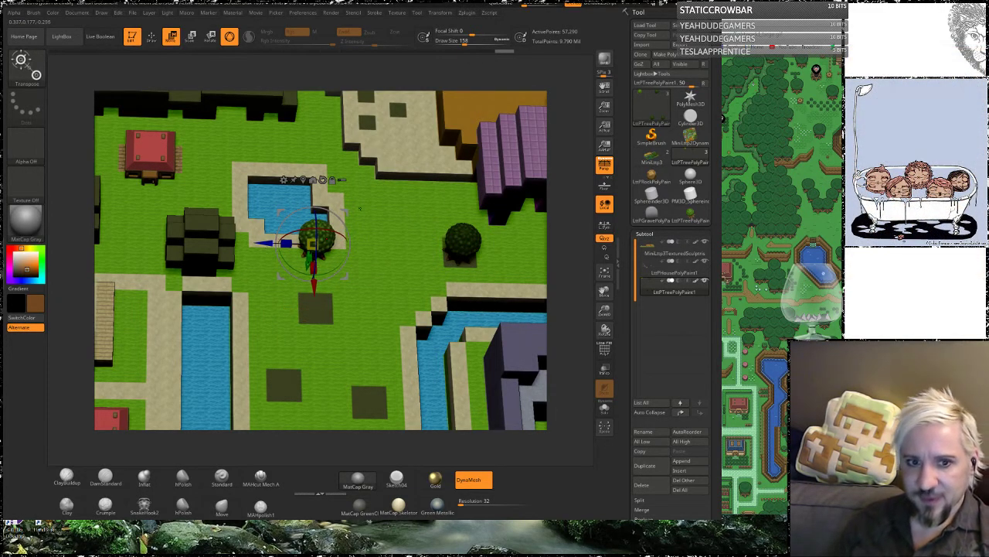
left_click_drag(313, 286, 314, 348)
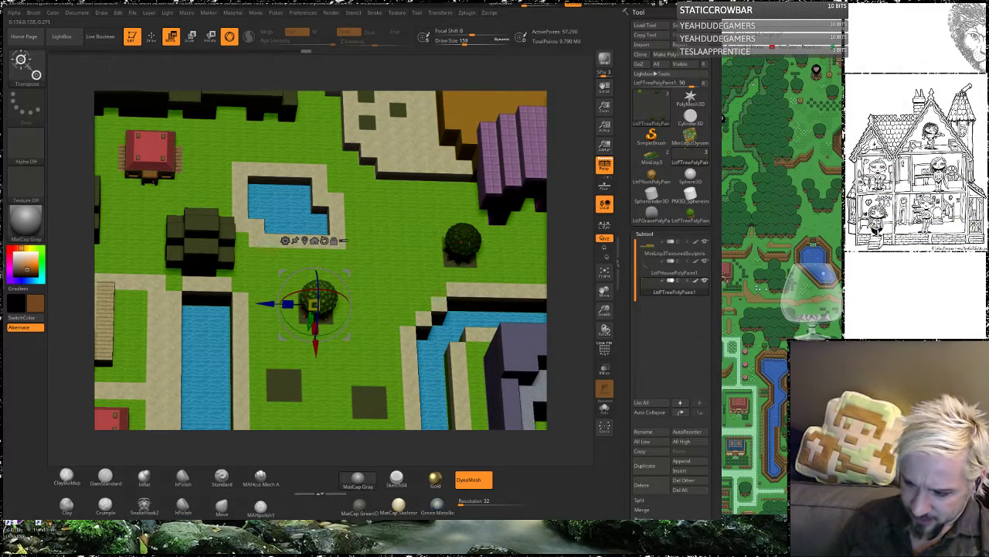
left_click_drag(566, 284, 576, 226)
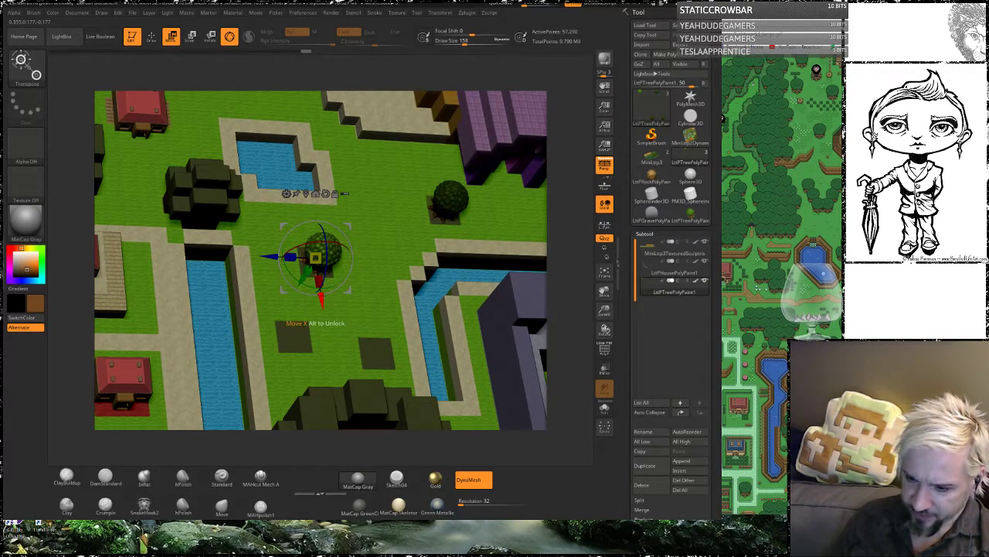
left_click_drag(319, 298, 330, 372, "ctrl")
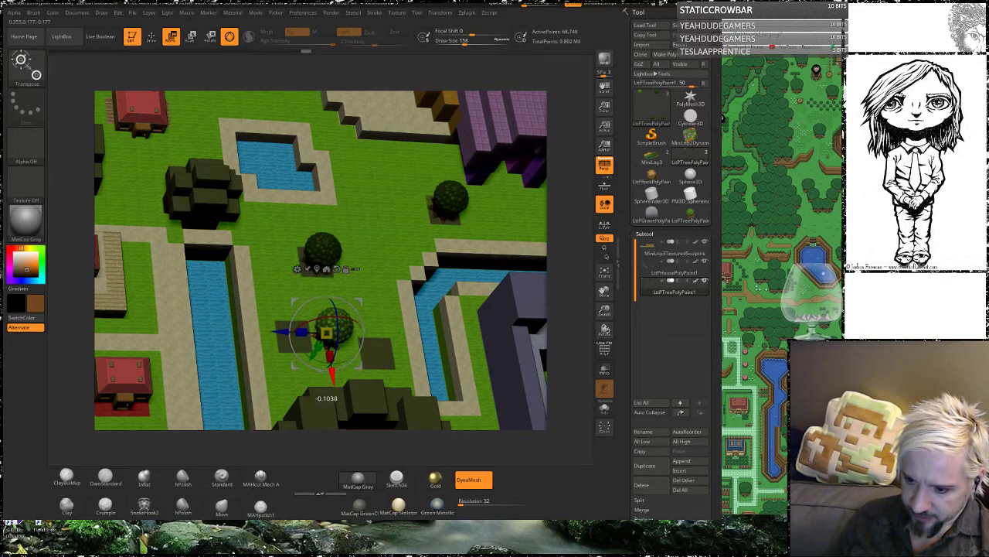
left_click_drag(282, 333, 247, 332)
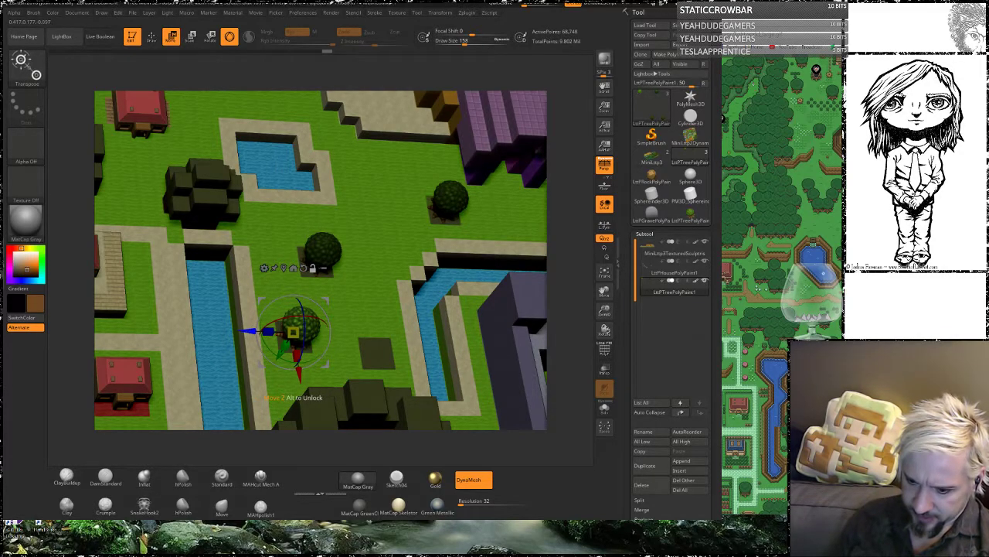
Step: Copy the tree onto the remaining dark square near the castle moat and align it there
left_click_drag(248, 333, 329, 332, "ctrl")
left_click_drag(579, 296, 530, 296)
mouse_move(364, 376)
left_mouse_down()
mouse_move(358, 401)
mouse_move(360, 392)
left_mouse_up()
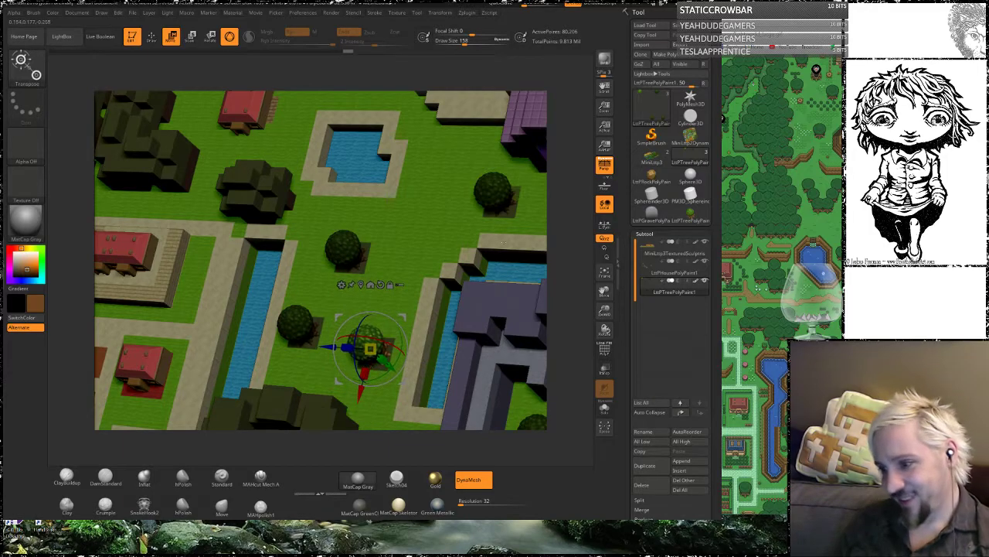
Step: Examine the village and castle surroundings against the reference map in the browser for further tree locations
mouse_move(573, 309)
left_mouse_down("alt")
mouse_move(574, 236)
mouse_move(562, 305)
left_mouse_up("alt")
left_click_drag(582, 267, 583, 175, "alt")
mouse_move(574, 299)
left_mouse_down()
mouse_move(562, 243)
mouse_move(562, 289)
left_mouse_up()
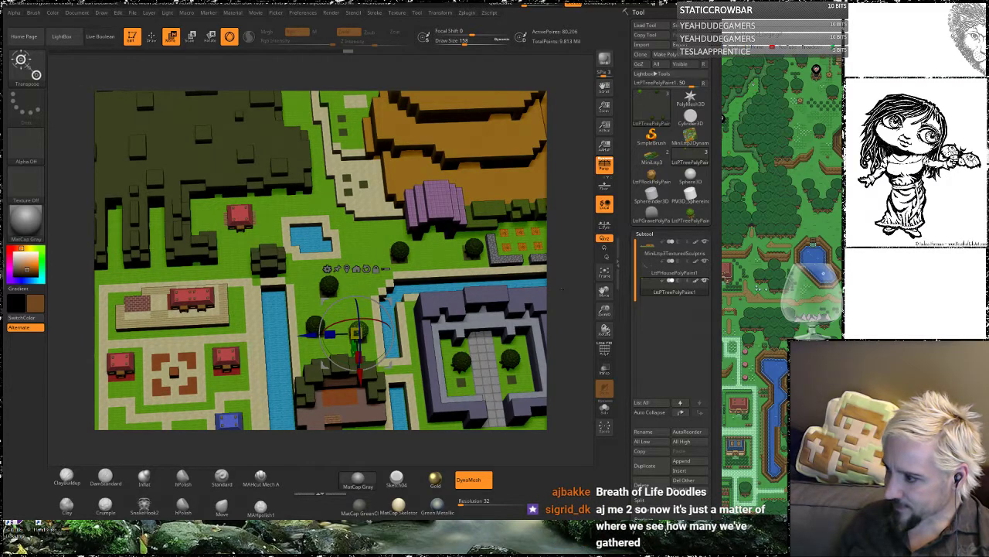
left_click_drag(562, 289, 564, 289)
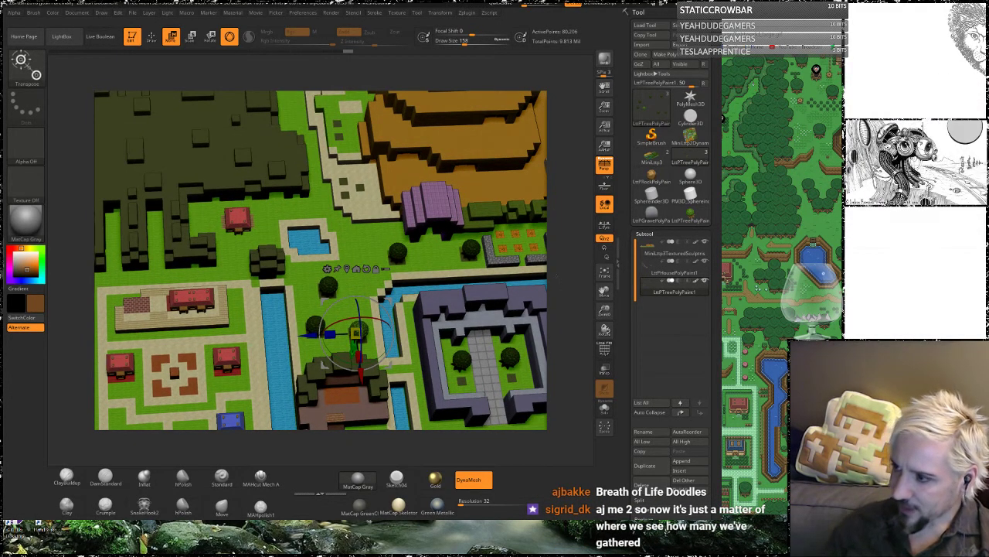
left_click(823, 273)
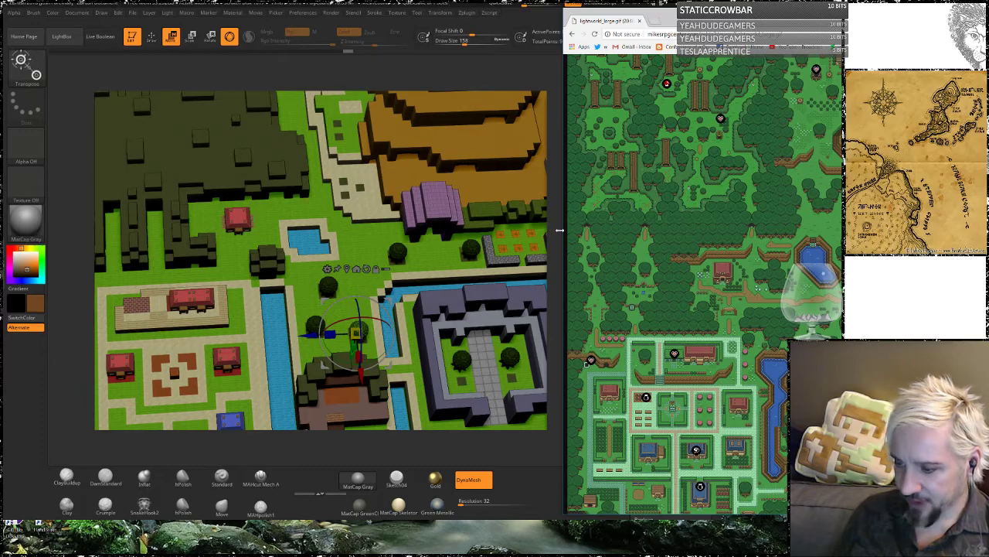
left_click(555, 280)
left_click_drag(553, 269, 553, 172)
left_click_drag(564, 208, 568, 227)
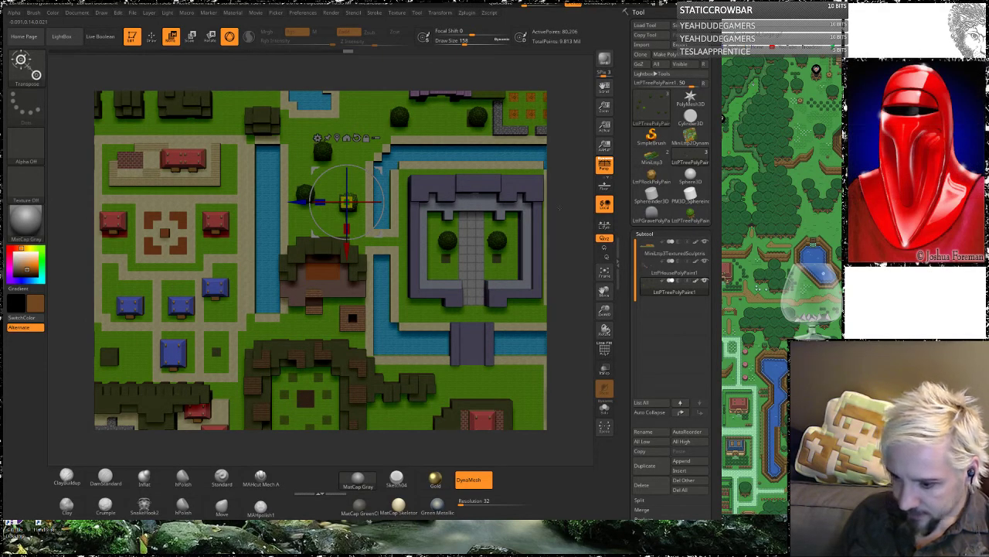
left_click_drag(571, 254, 566, 207, "alt")
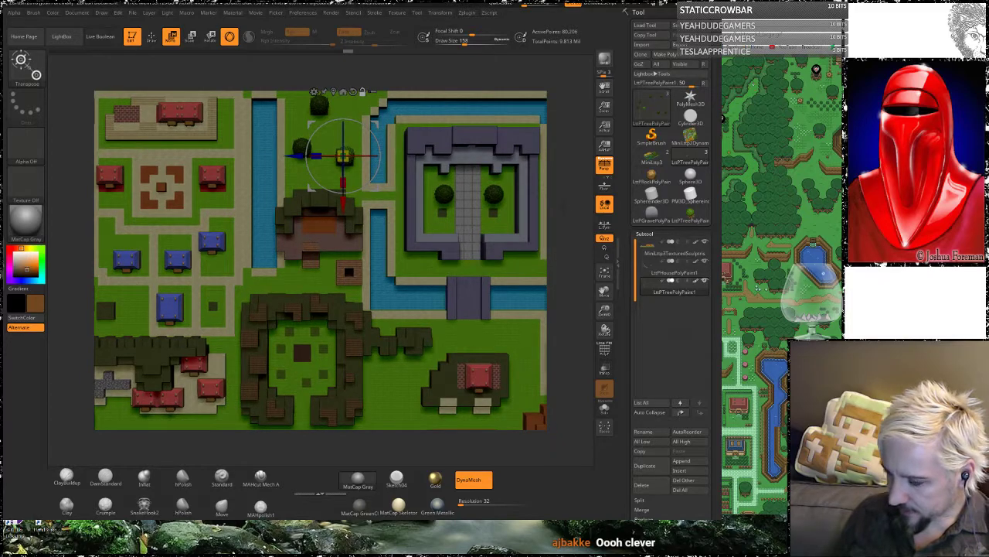
Step: Copy the tree onto the dark square east of the village's southernmost blue-roofed house and nudge it into alignment
left_click_drag(765, 20, 915, 18)
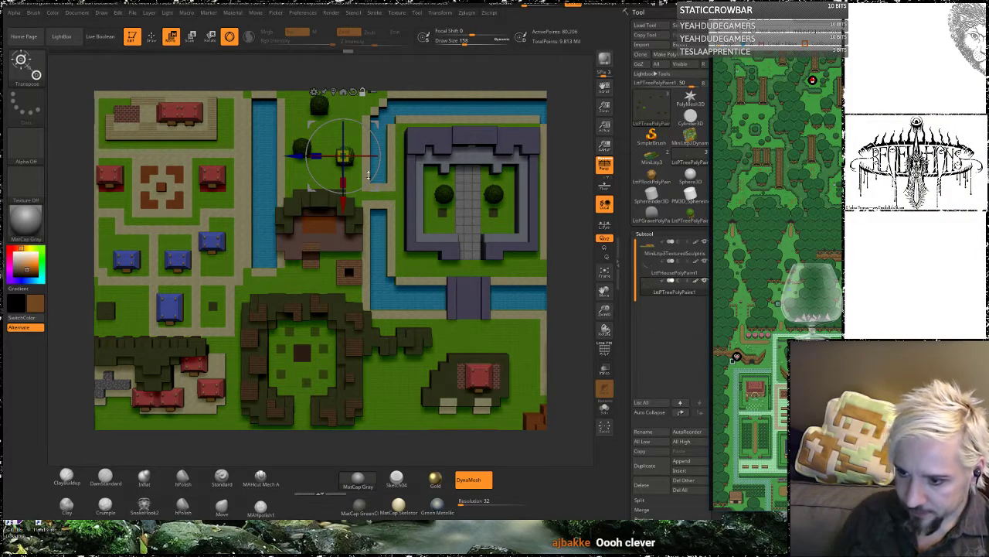
left_click_drag(294, 152, 163, 157)
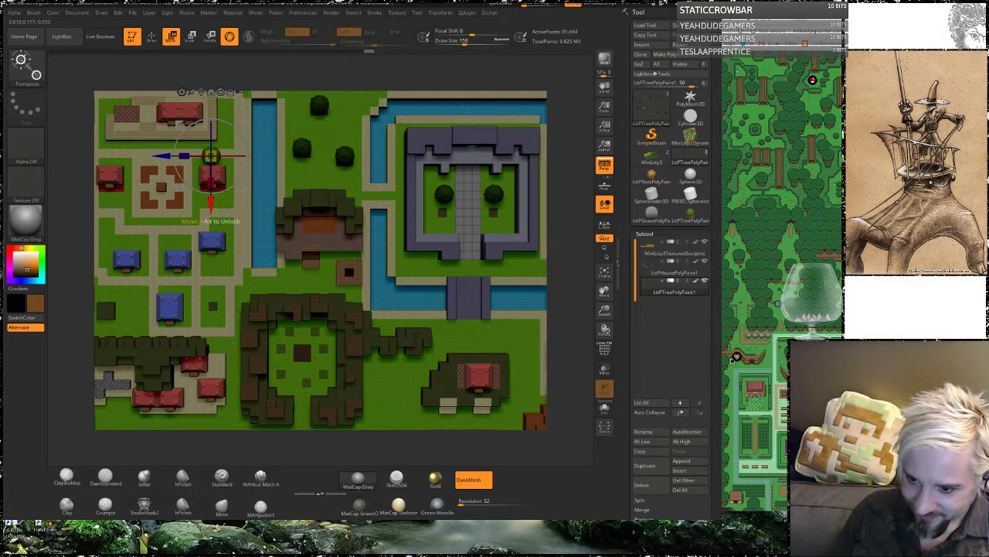
left_click(210, 258)
left_click_drag(211, 308, 210, 352)
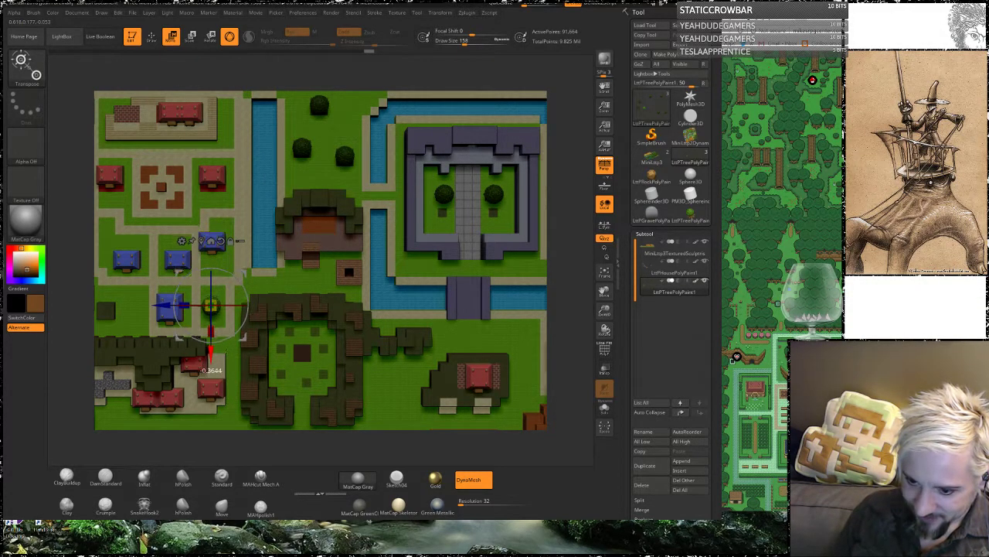
left_click_drag(164, 303, 166, 303)
left_click_drag(212, 350, 213, 354)
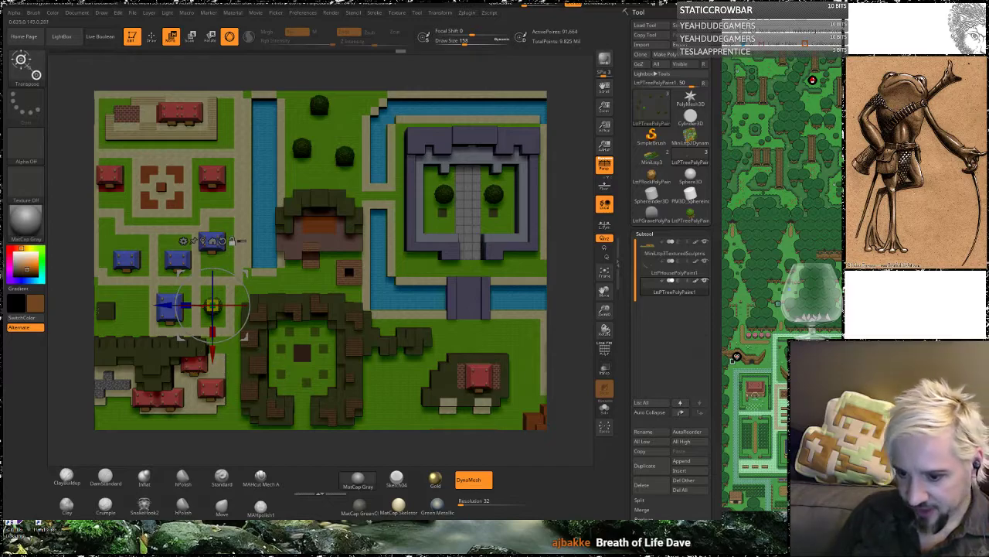
Step: Place another tree copy on the brick patch west of the village's northernmost red-roofed house, and bring the browser's reference map fully into view
right_click_drag(219, 361, 330, 353, "alt")
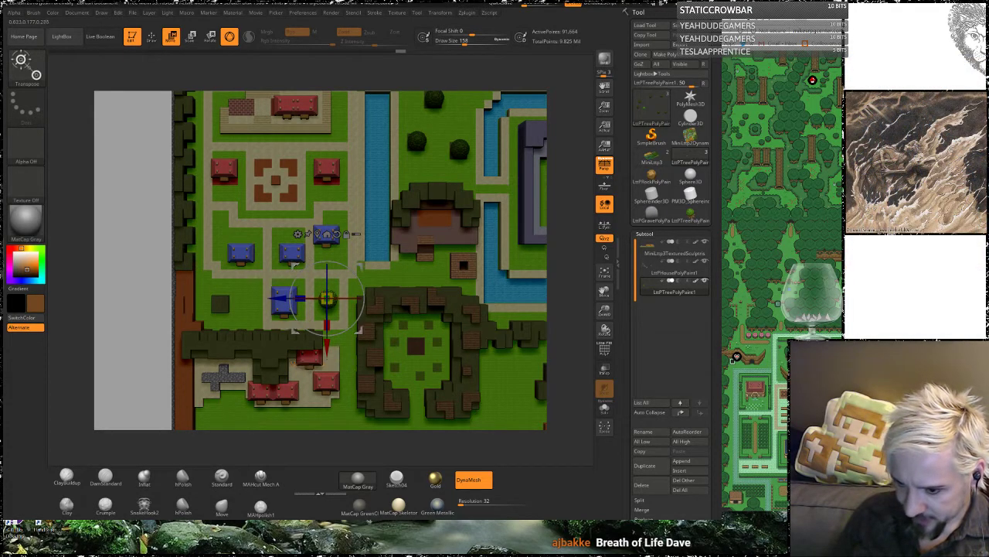
mouse_move(137, 342)
right_mouse_down()
mouse_move(139, 283)
mouse_move(134, 353)
mouse_move(136, 334)
right_mouse_up()
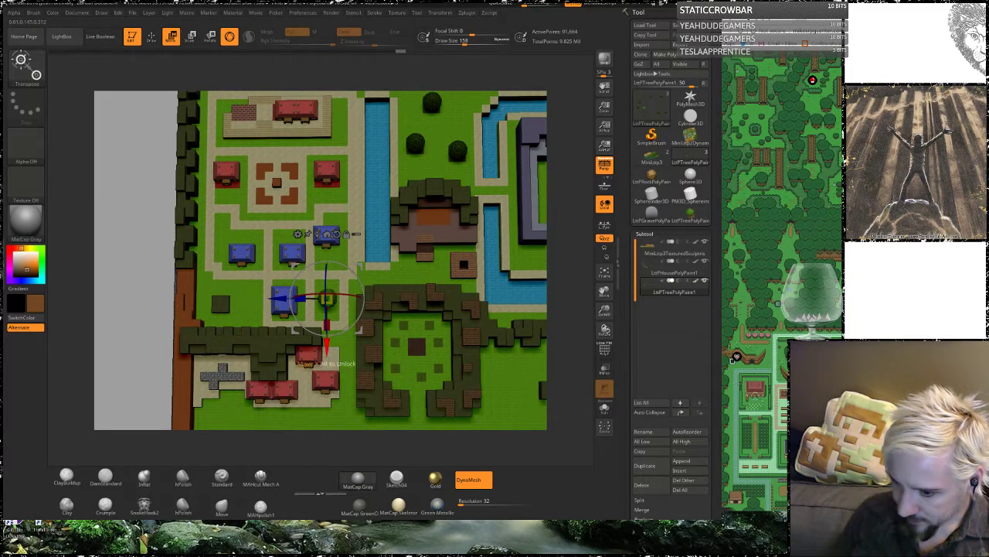
left_click_drag(326, 346, 242, 164)
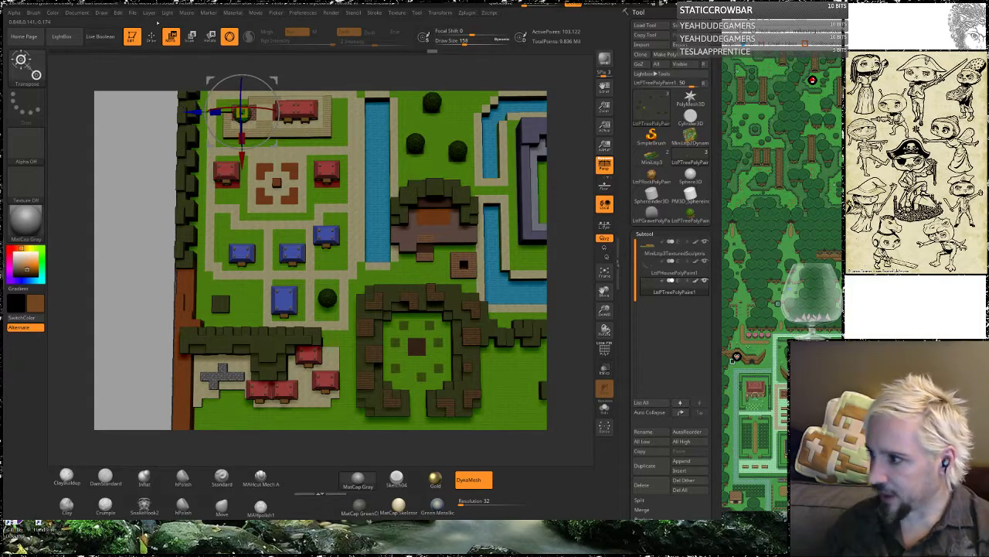
left_click_drag(804, 20, 157, 4)
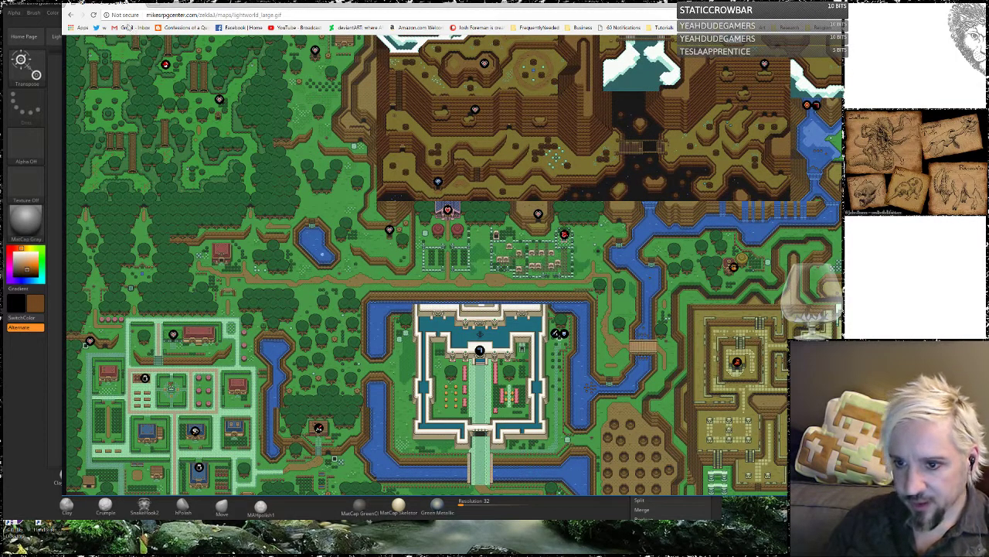
left_click_drag(225, 3, 441, 34)
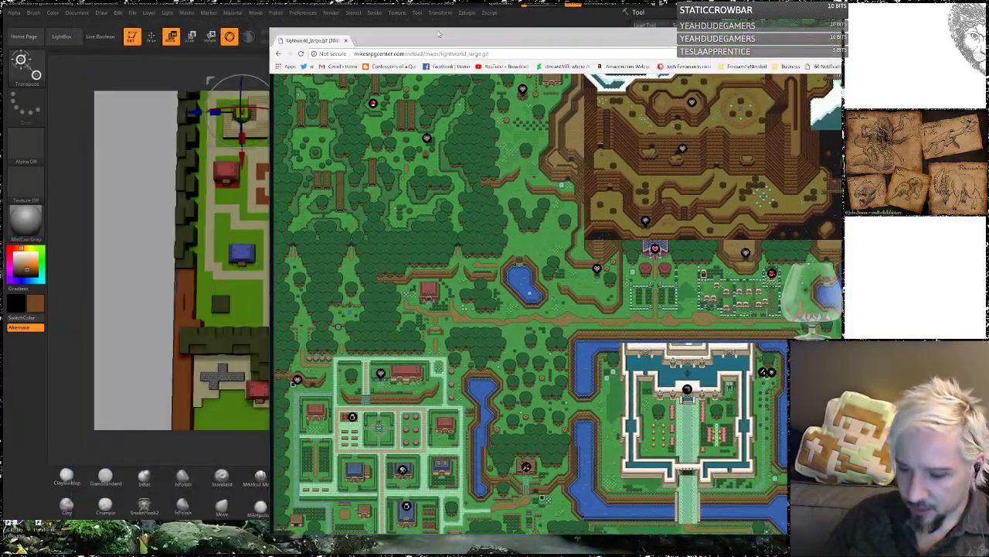
Step: Switch to the other browser window, open the composer's SoundCloud page and go to its Super Adventure Box tracks
left_click(93, 555)
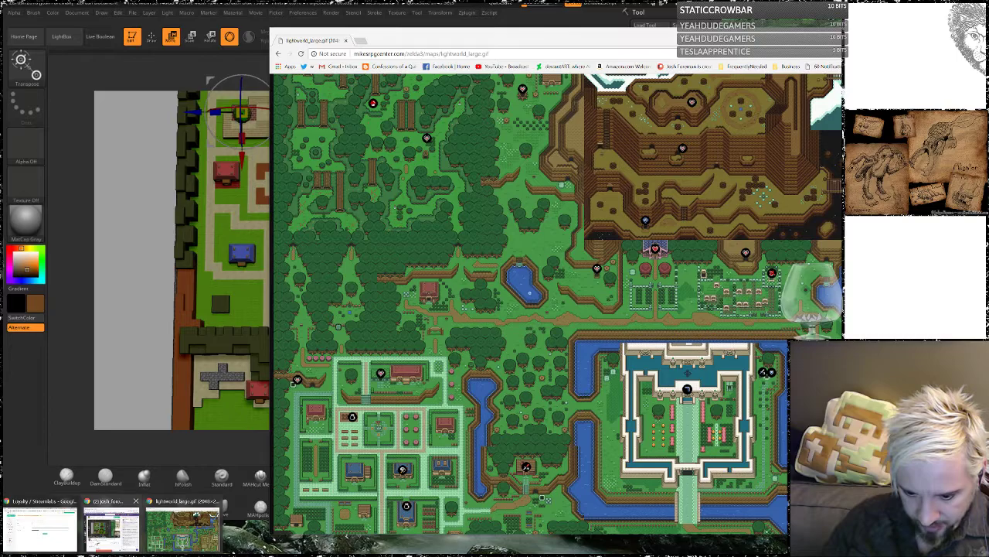
left_click(40, 527)
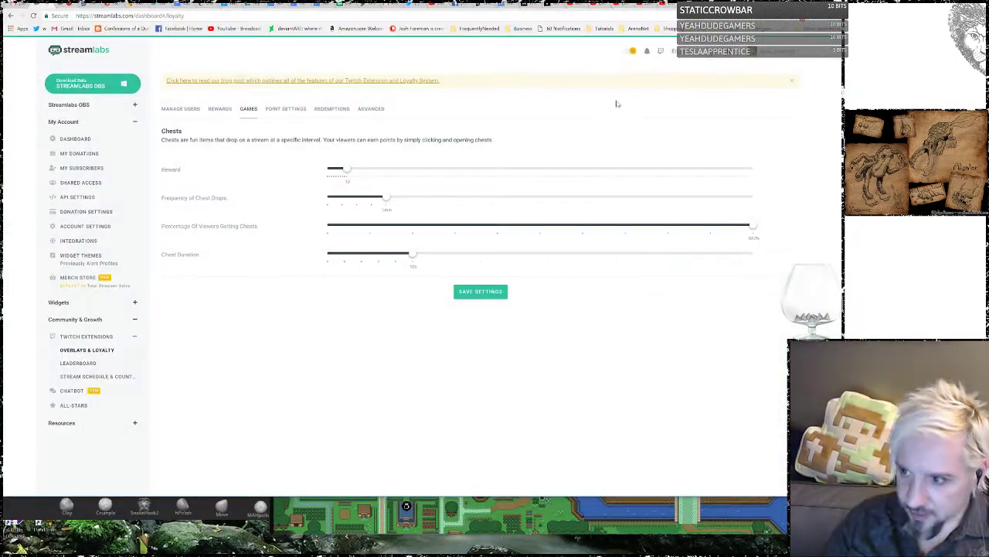
left_click(546, 6)
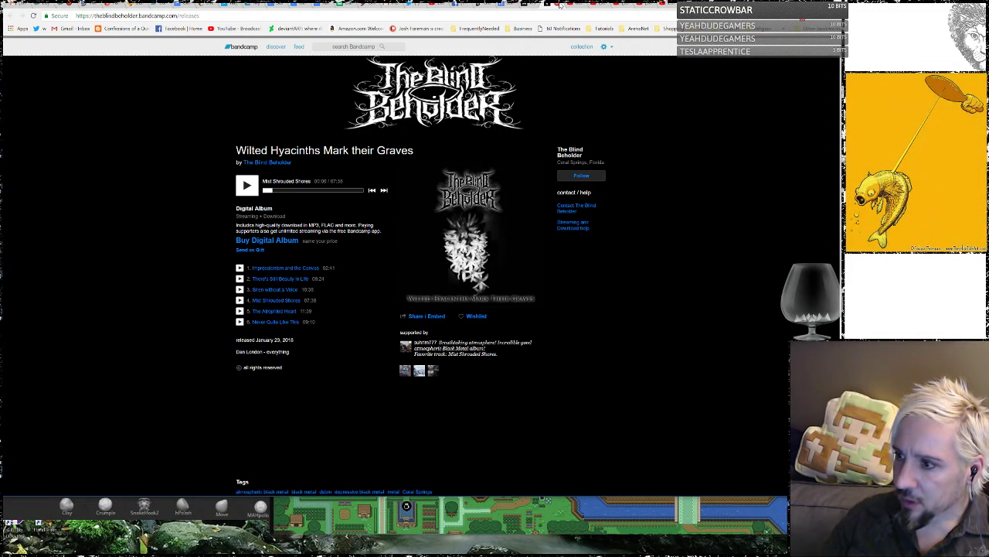
left_click(546, 7)
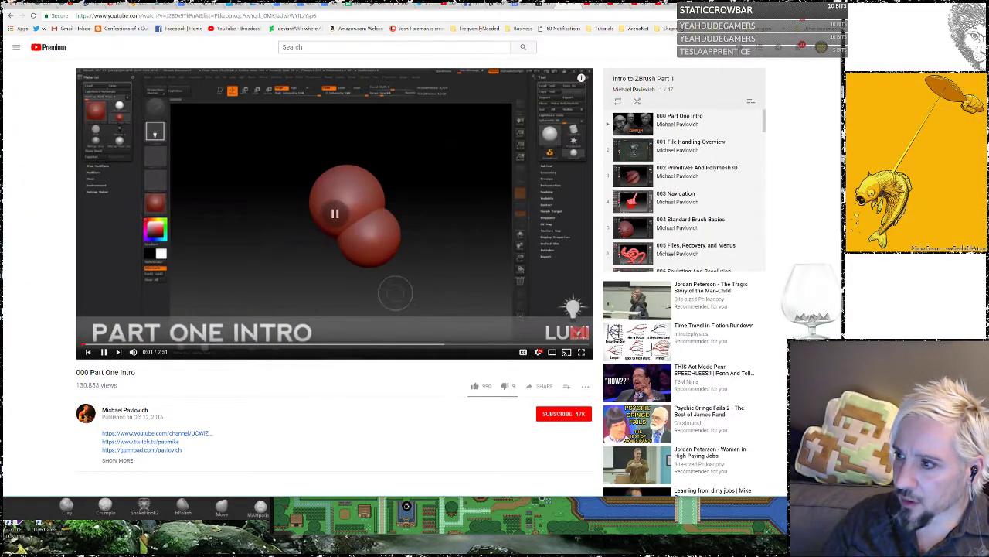
left_click(578, 7)
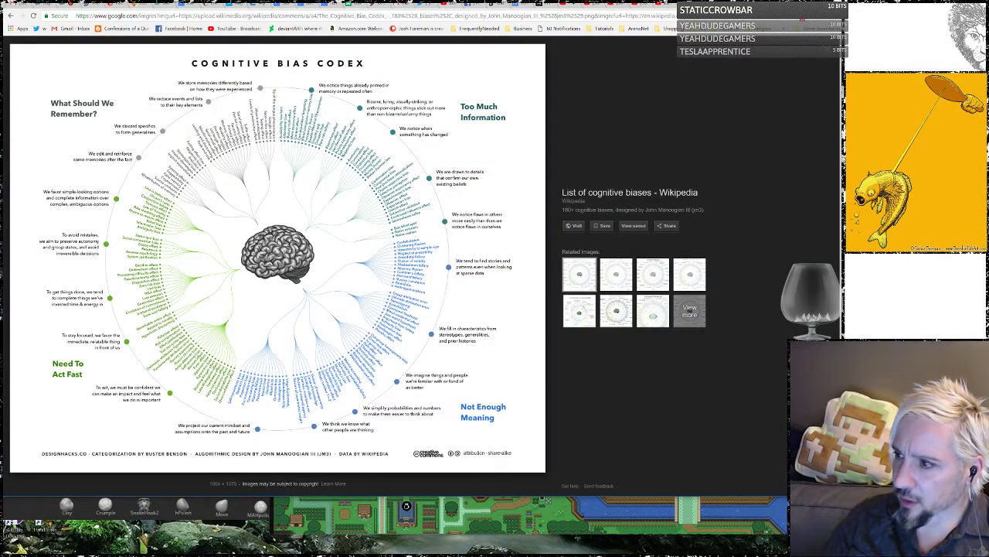
key("ctrl+Tab")
key("ctrl+Tab")
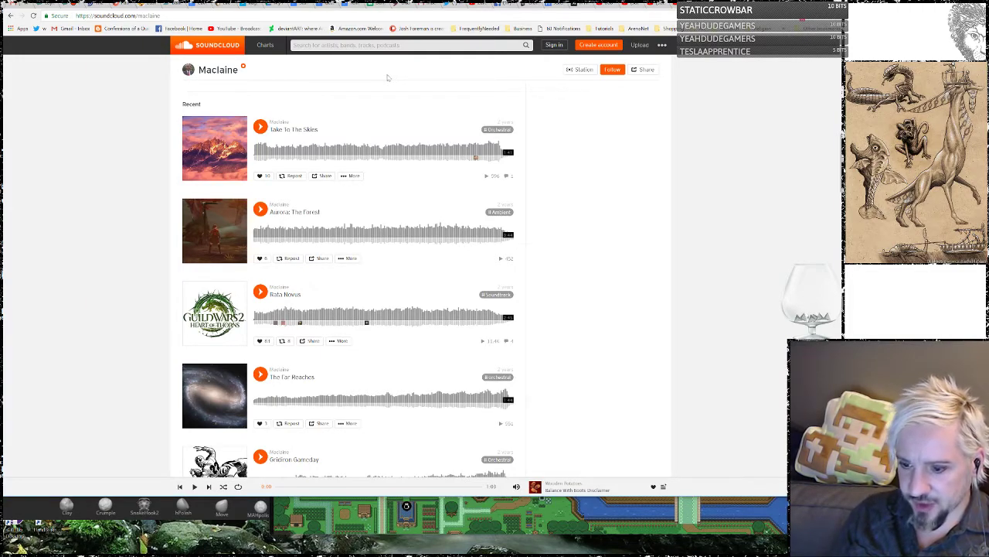
scroll(386, 77, "down", 4)
scroll(368, 117, "down", 9)
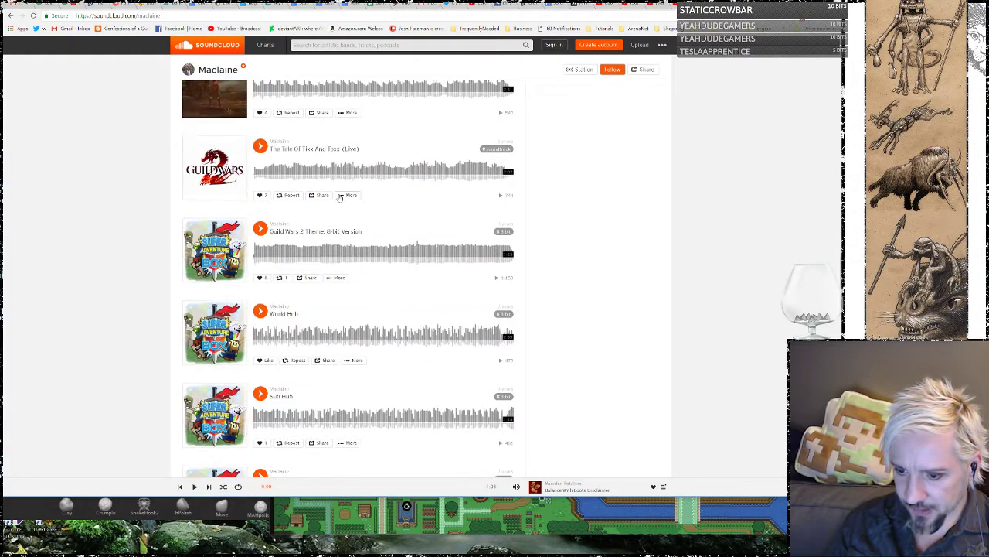
scroll(340, 198, "down", 2)
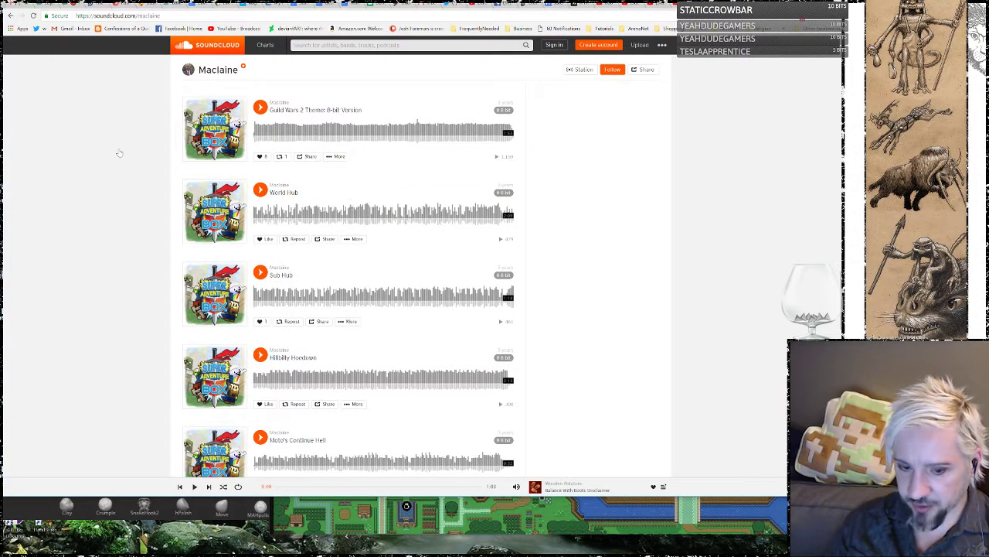
Step: Switch to the music player, pause the playing playlist song and return to the SoundCloud page
key("alt+Tab")
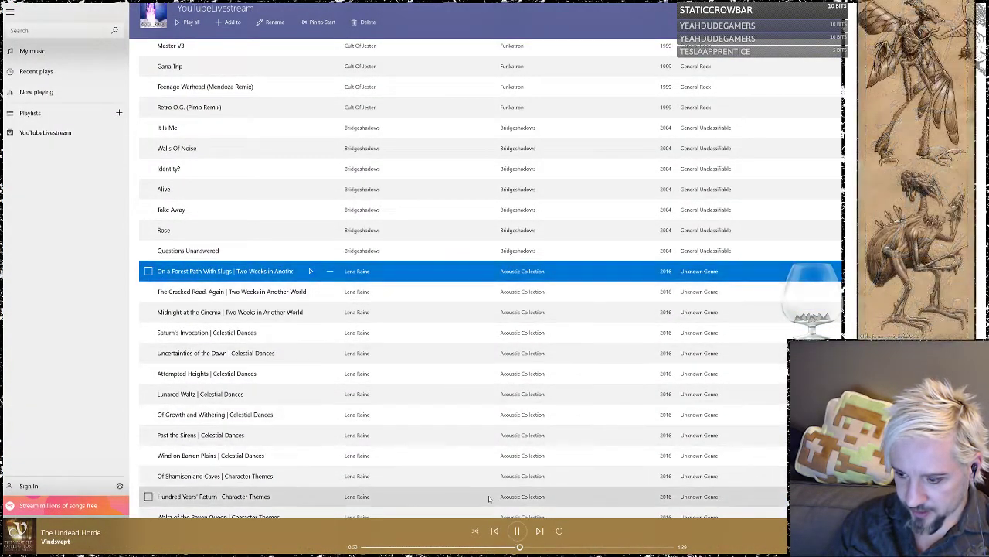
left_click(517, 531)
key("alt+Tab")
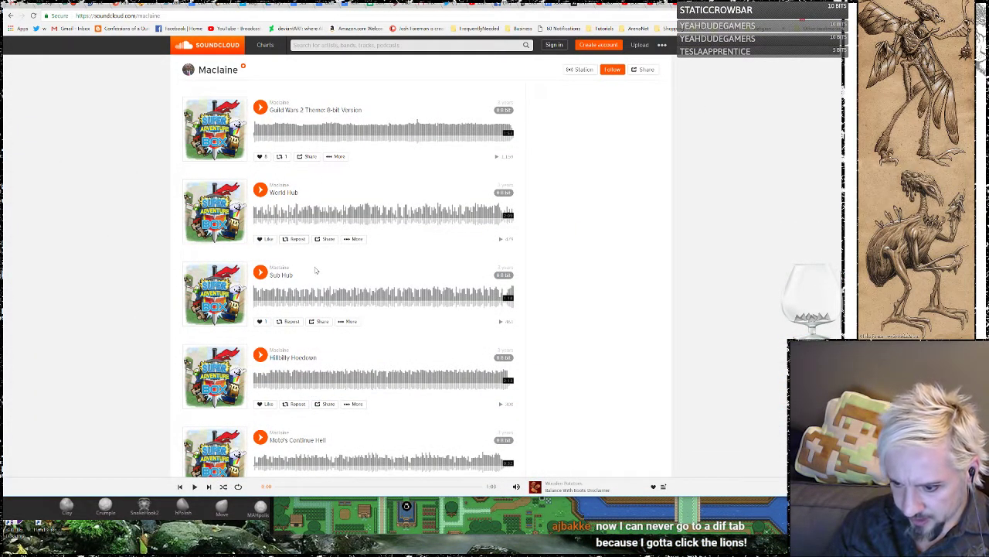
Step: Find "Kingdom Of Fungus" among the Super Adventure Box tracks on SoundCloud and play it
scroll(315, 270, "down", 2)
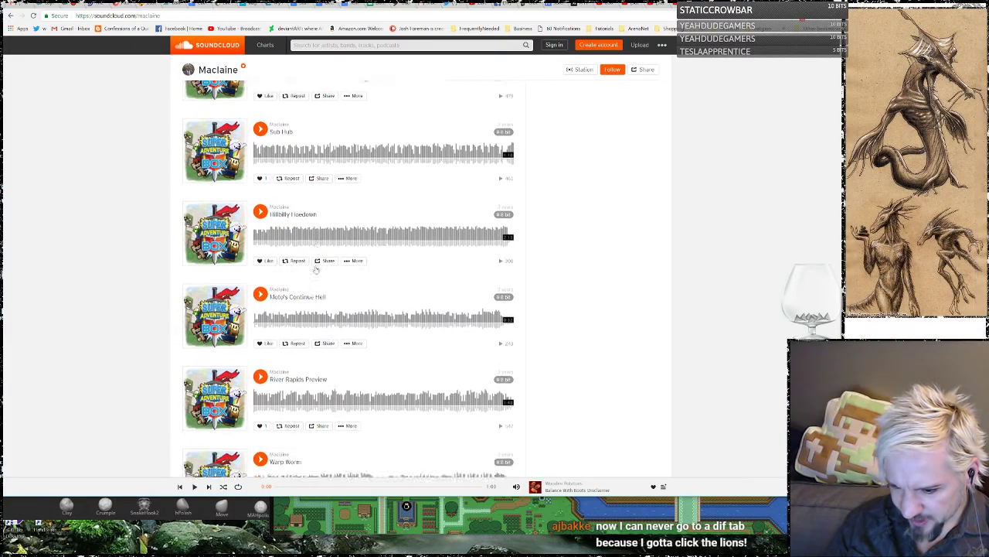
scroll(315, 269, "down", 1)
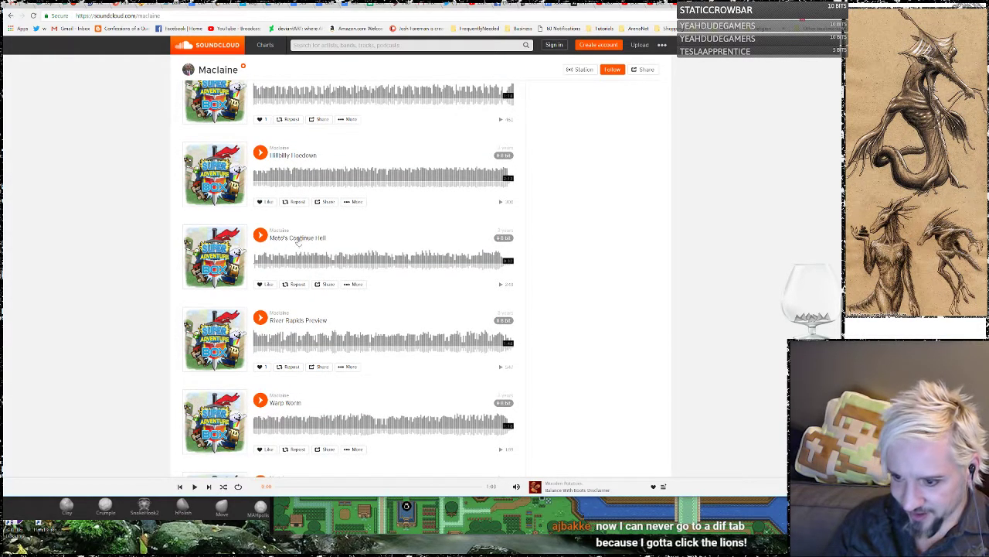
scroll(332, 246, "down", 1)
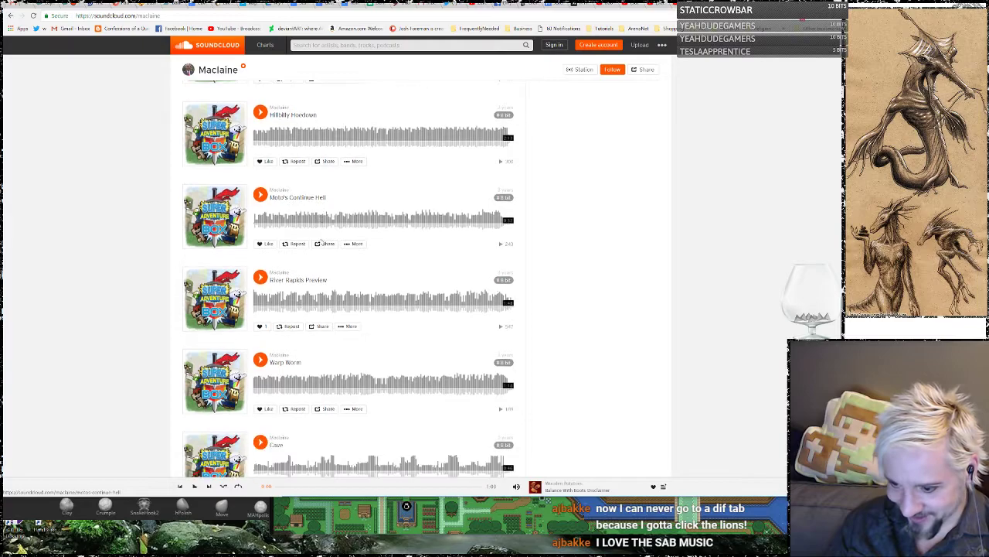
scroll(357, 253, "down", 1)
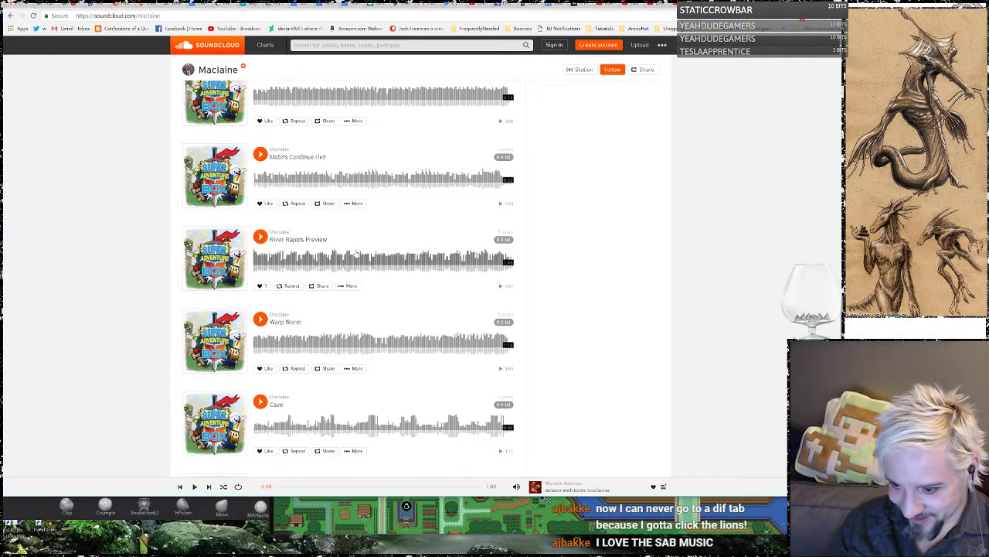
scroll(356, 252, "down", 1)
scroll(357, 252, "down", 4)
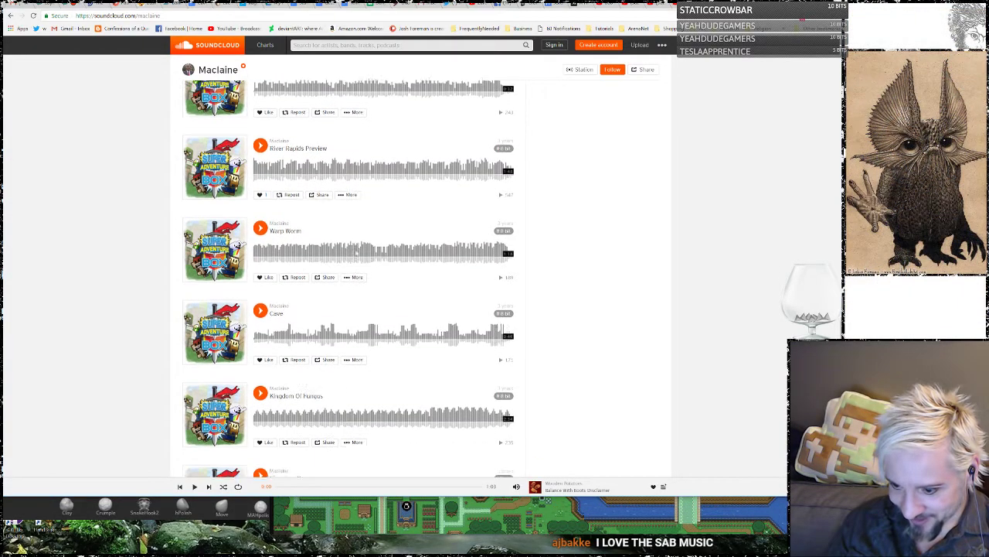
scroll(357, 253, "down", 1)
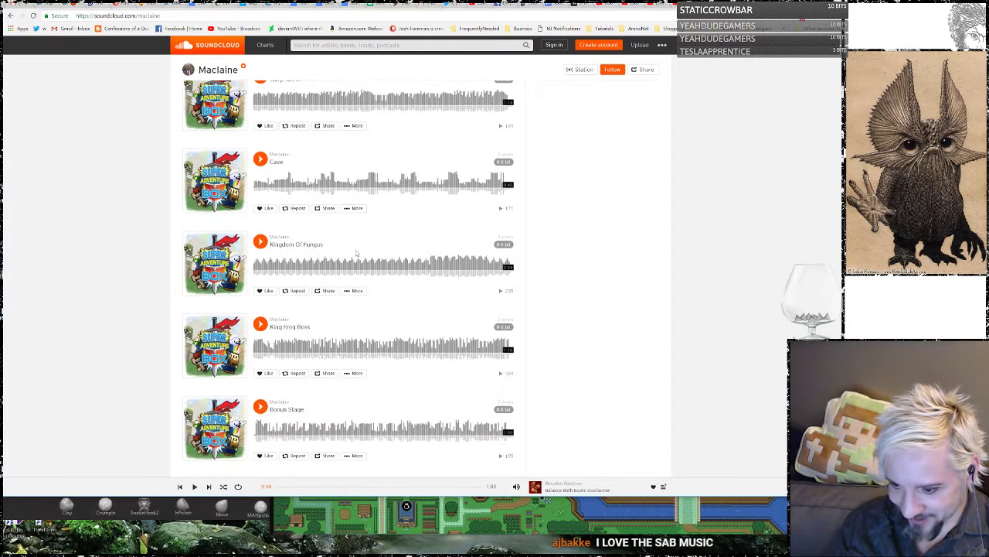
left_click(260, 242)
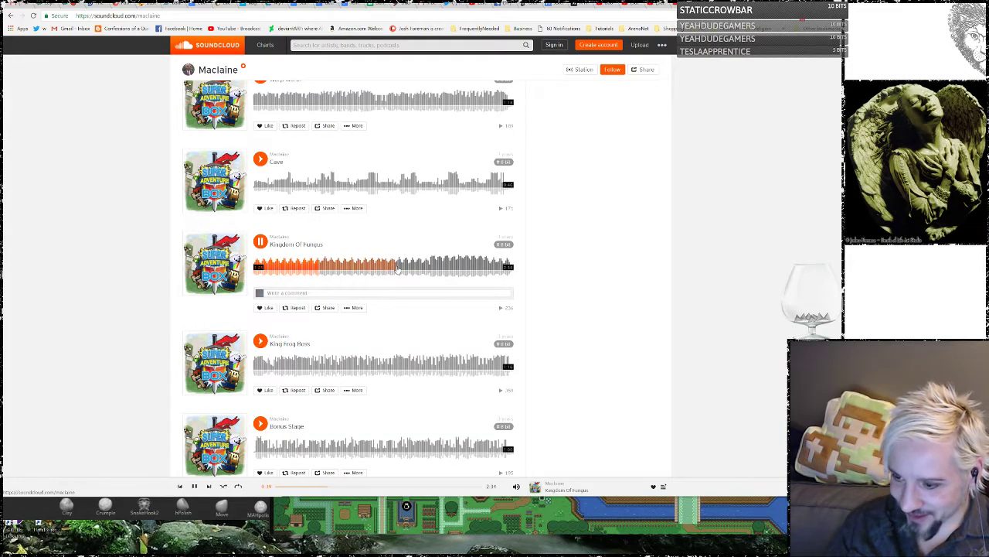
Step: Look through the composer's SoundCloud profile, from the spotlight albums down through the full list of recent tracks
scroll(396, 269, "up", 10)
scroll(396, 269, "up", 5)
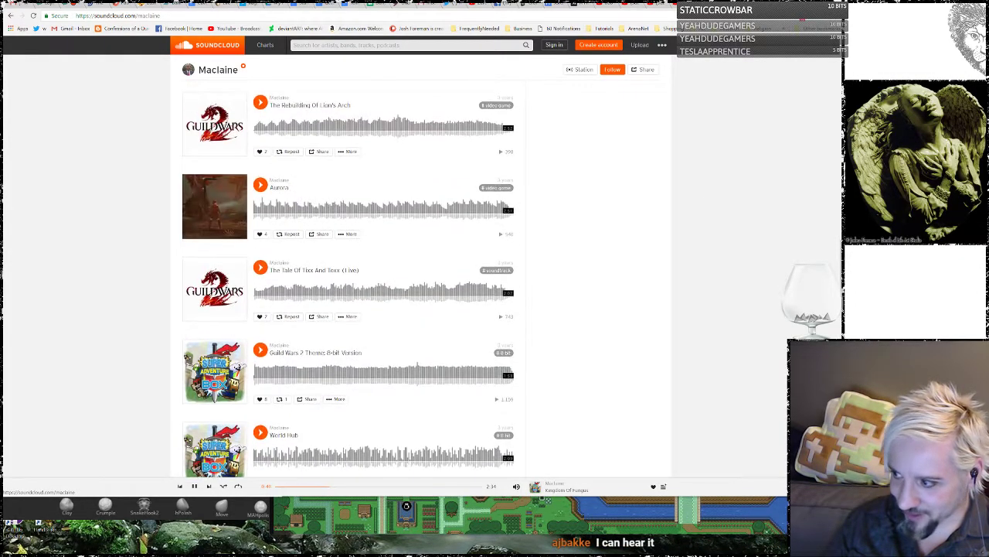
scroll(837, 87, "up", 5)
scroll(837, 77, "up", 3)
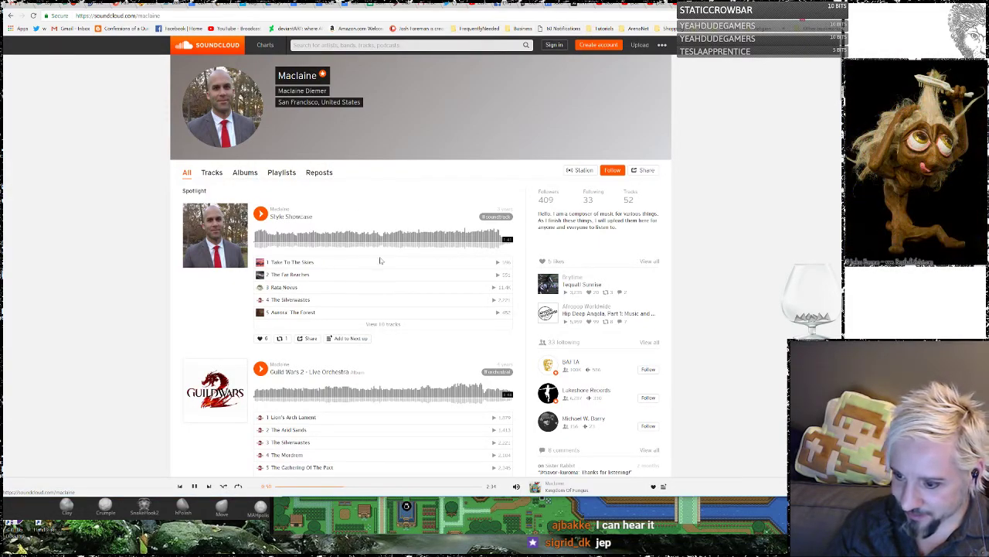
scroll(461, 267, "down", 1)
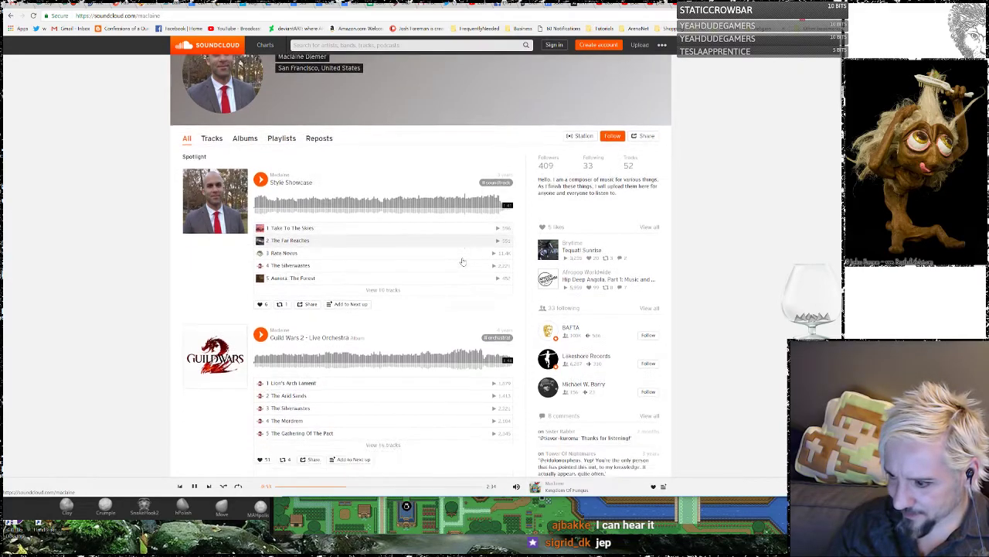
scroll(463, 257, "down", 10)
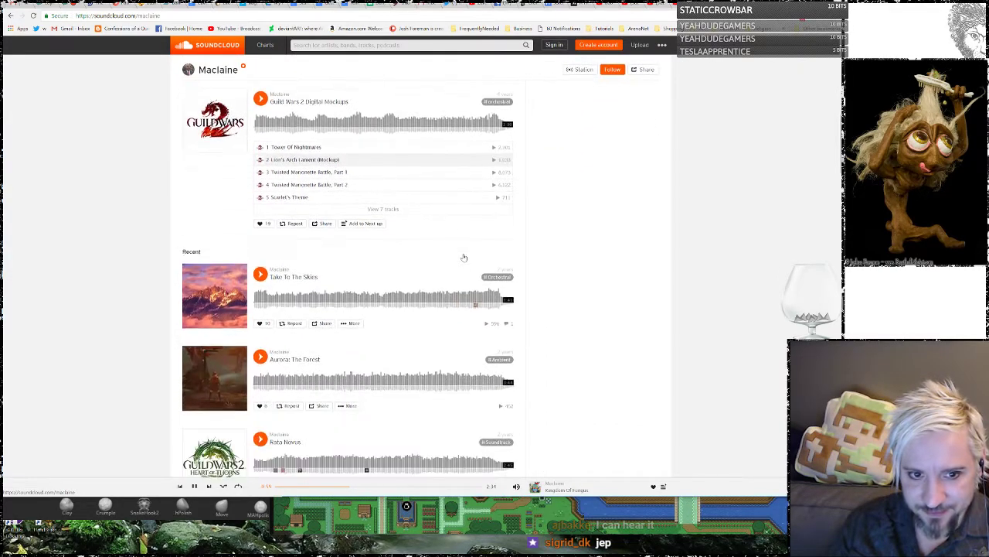
scroll(465, 255, "down", 10)
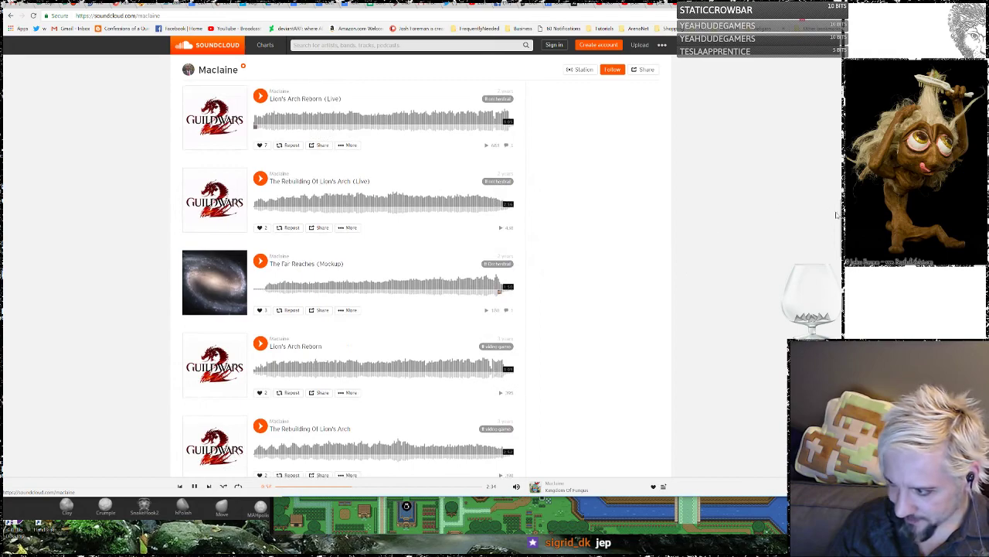
scroll(349, 277, "down", 10)
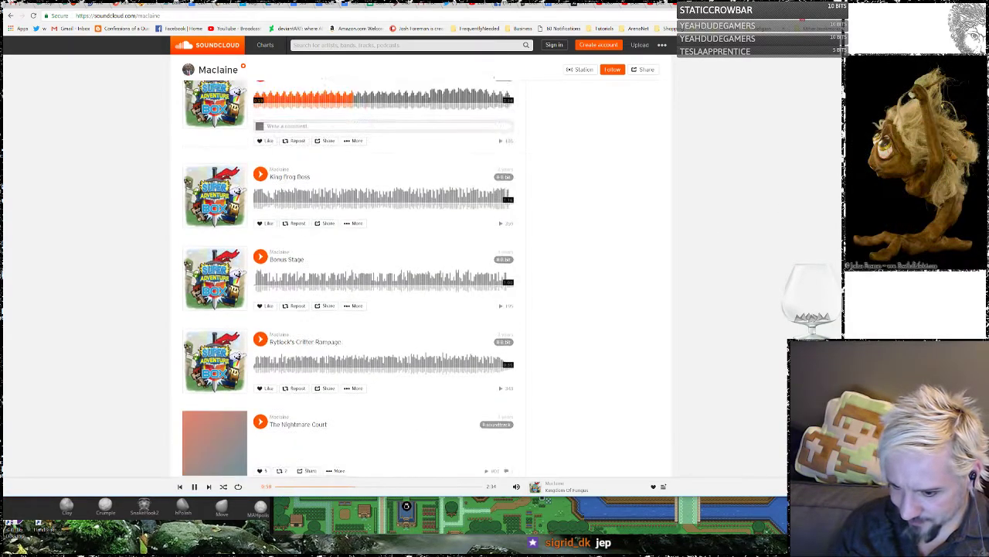
scroll(348, 277, "down", 10)
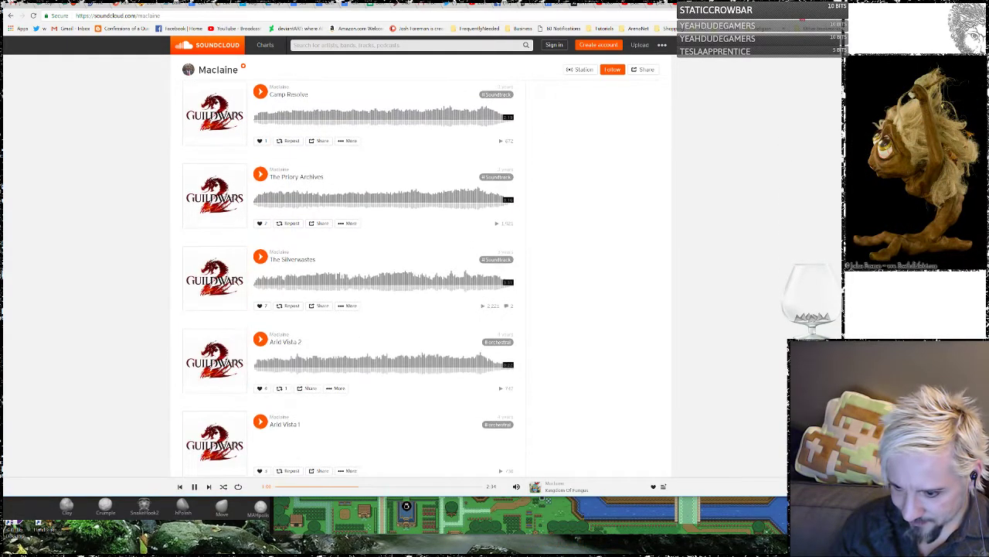
scroll(348, 278, "down", 5)
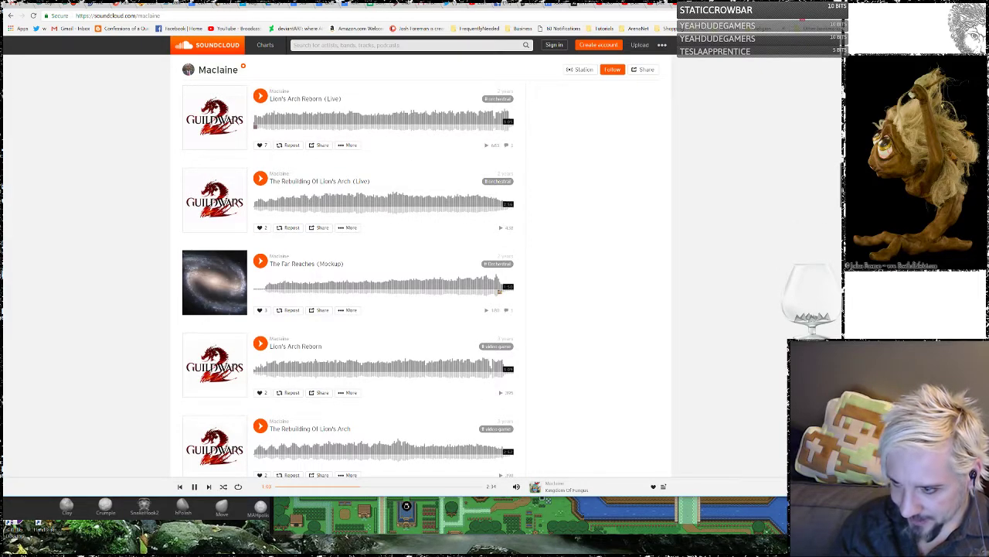
scroll(771, 244, "up", 20)
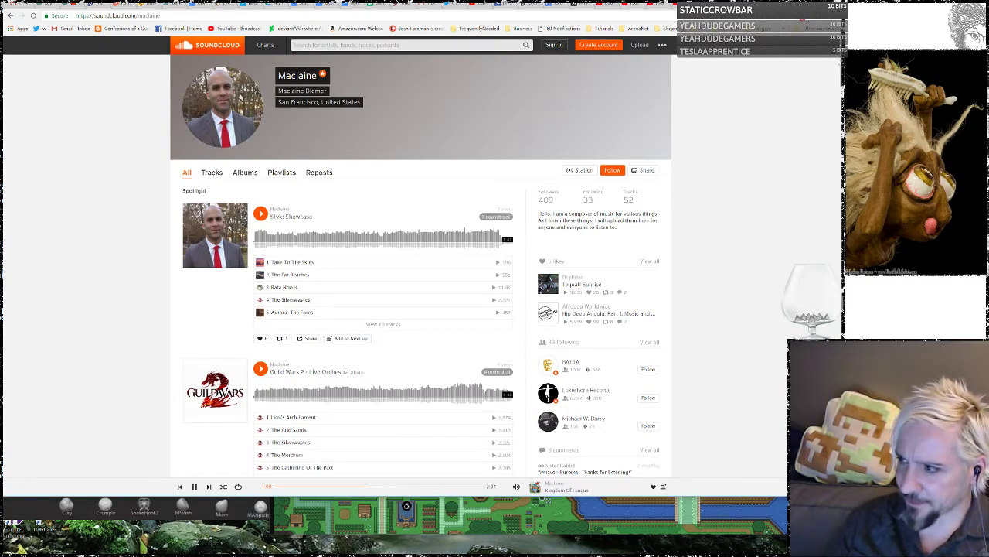
Step: Scan the composer's recent tracks on SoundCloud and go back up to the Chiptunes album
scroll(831, 162, "down", 15)
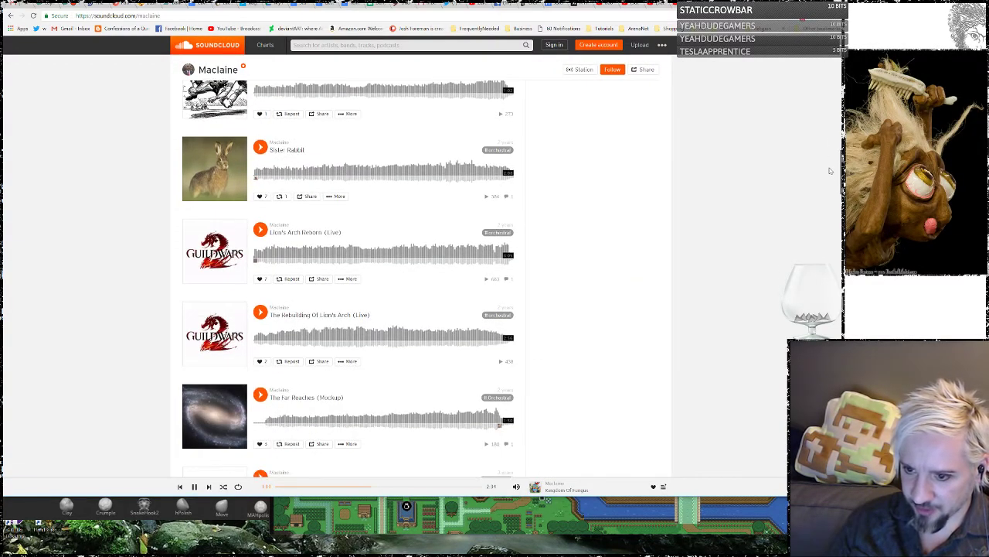
scroll(831, 163, "up", 1)
scroll(831, 162, "up", 7)
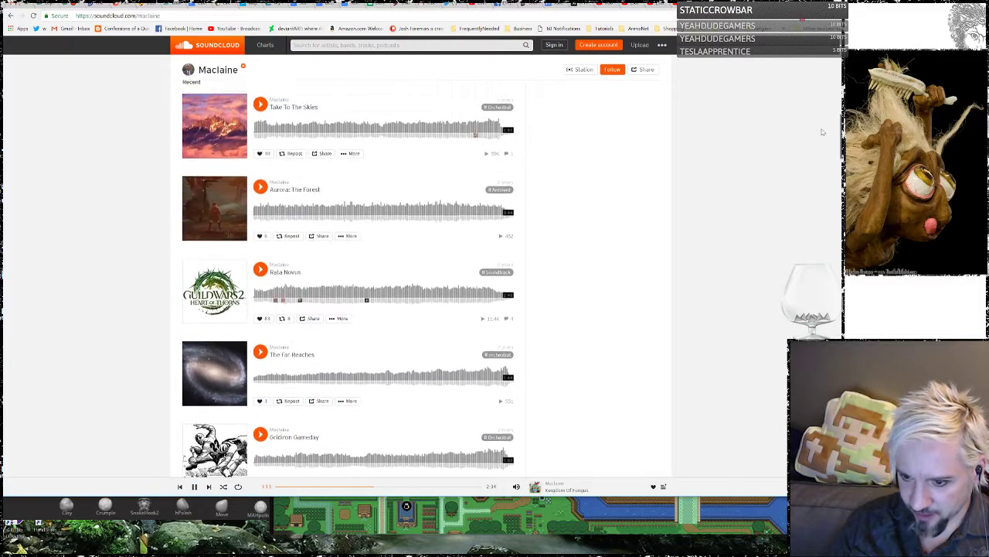
scroll(822, 110, "up", 2)
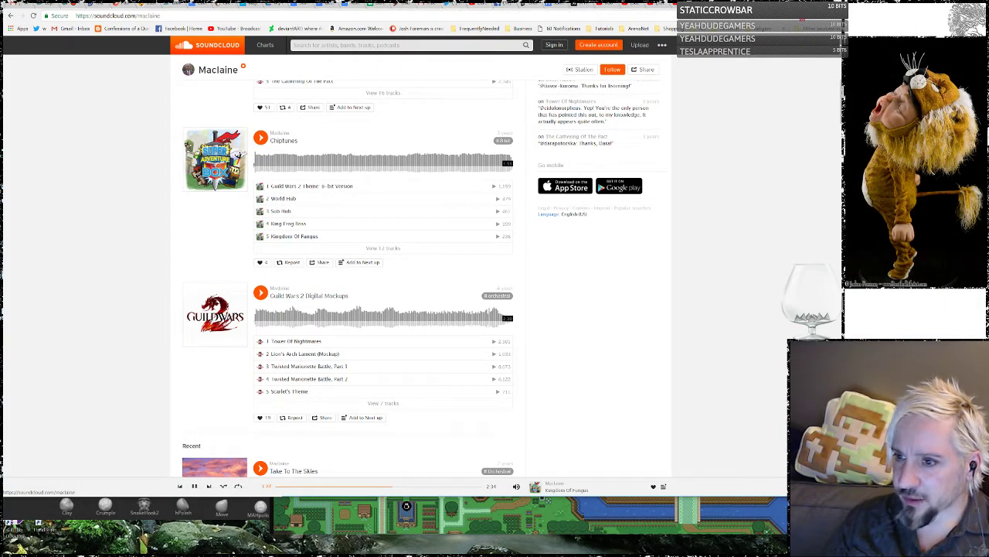
left_click(102, 7)
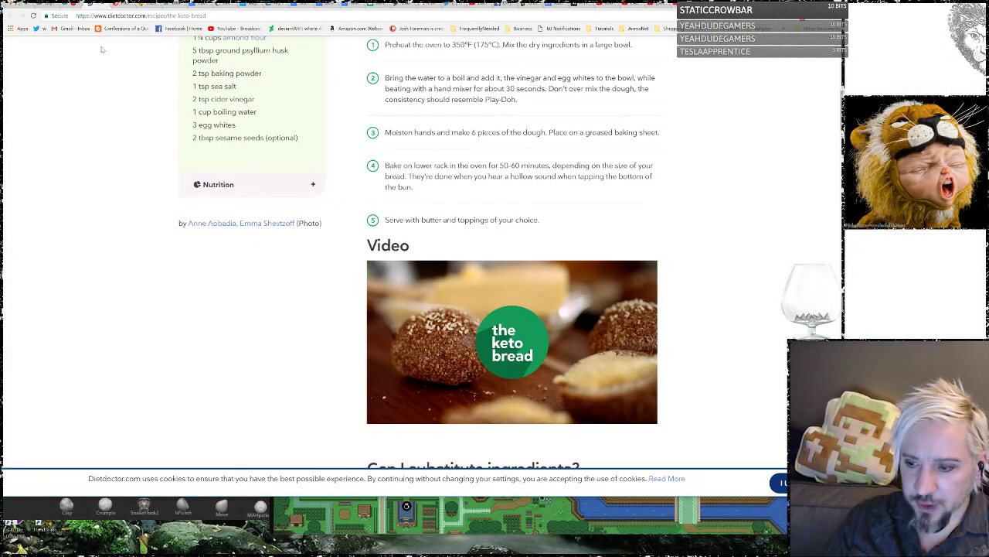
scroll(134, 140, "up", 4)
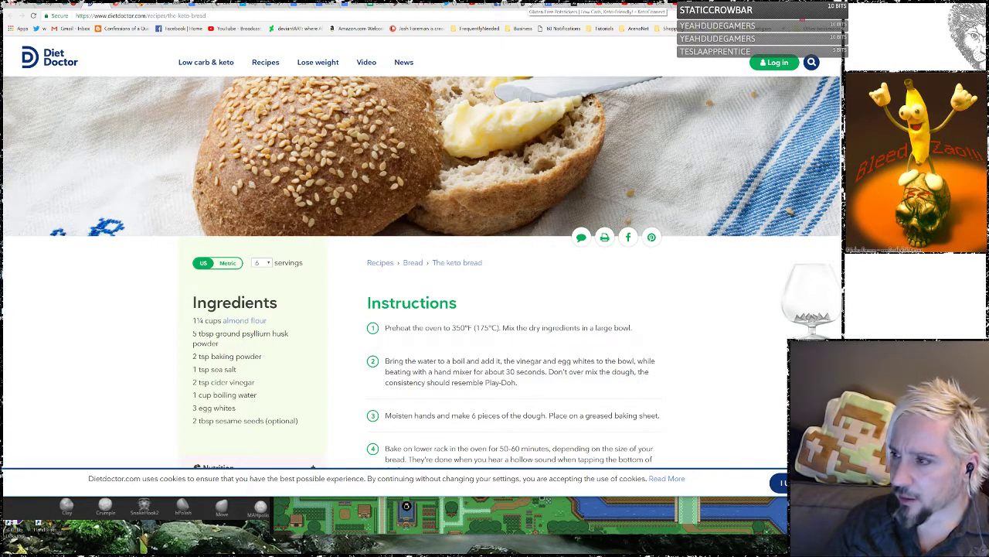
left_click(541, 6)
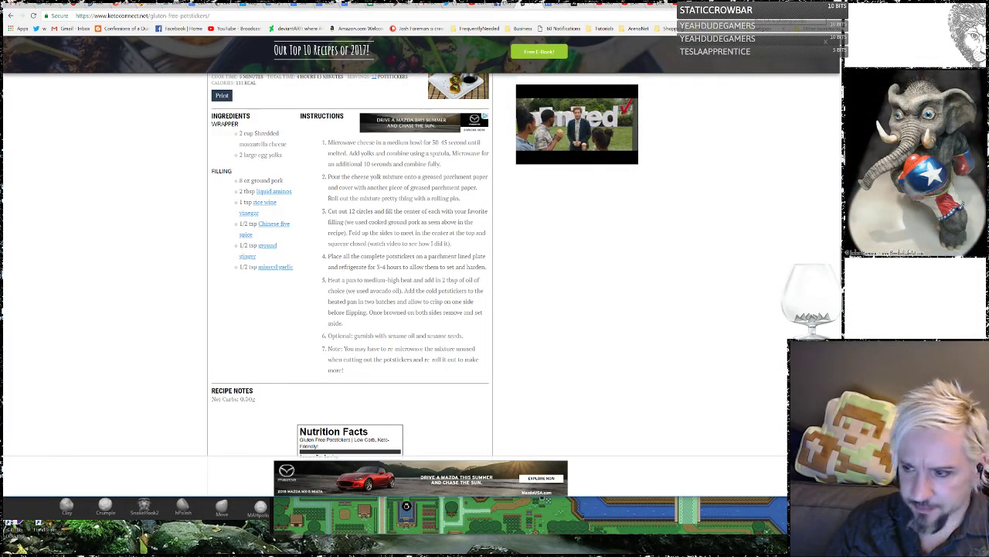
key("ctrl+Tab")
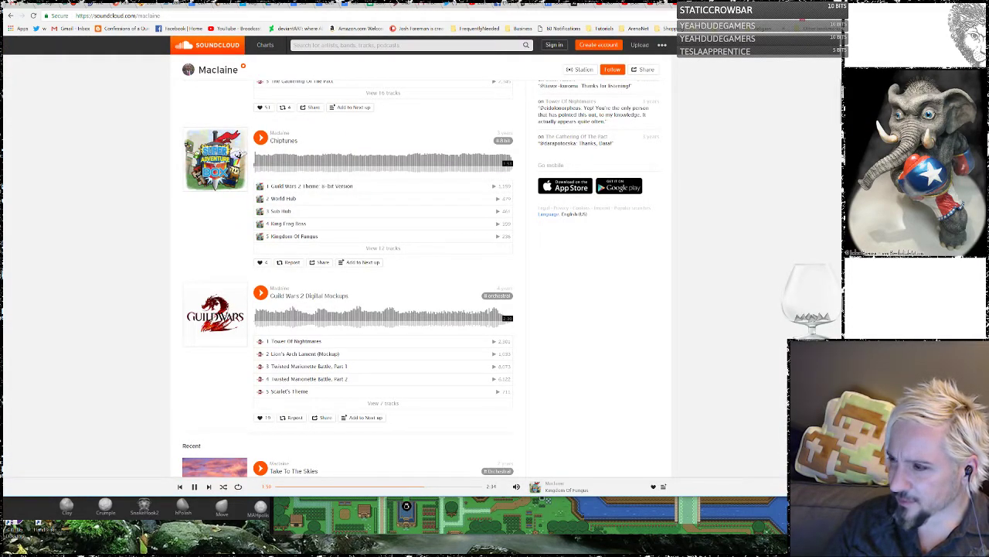
Step: Search Google for "link to the past minimap" in a new browser tab
key("ctrl+t")
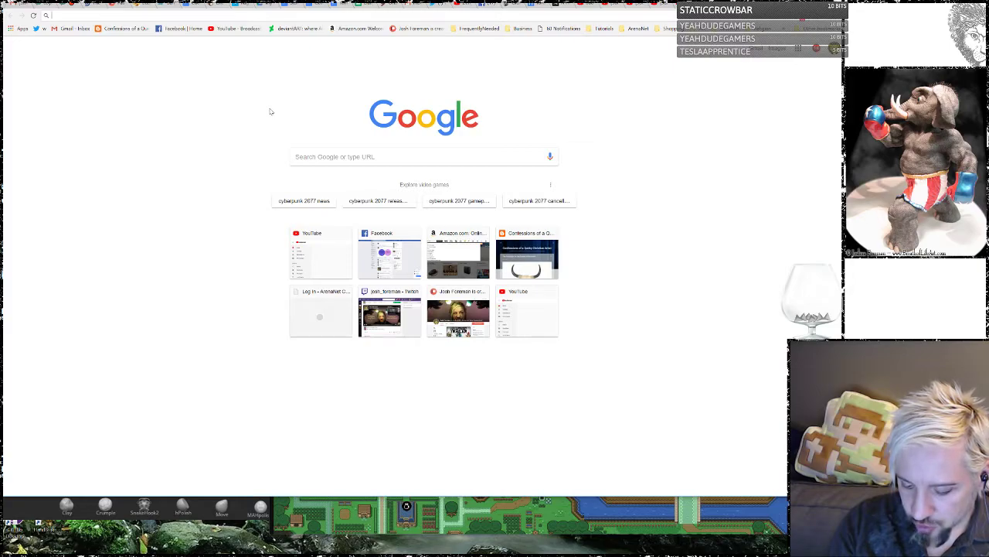
type("link to")
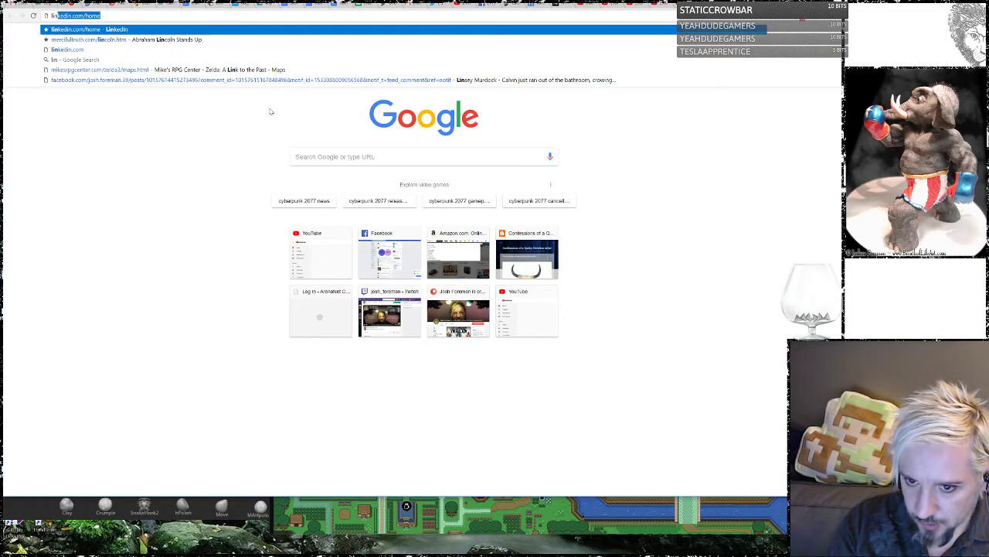
type(" the past")
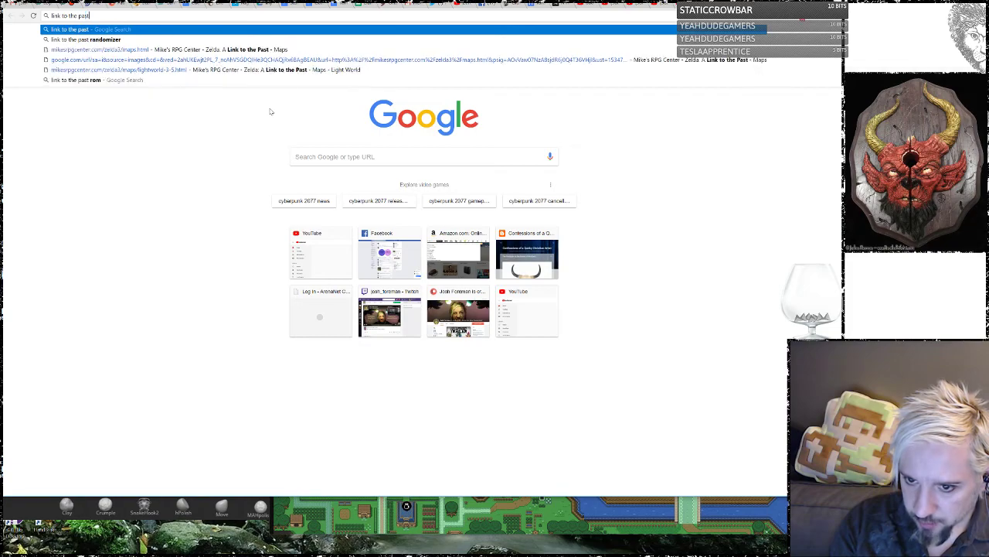
type(" minimapi")
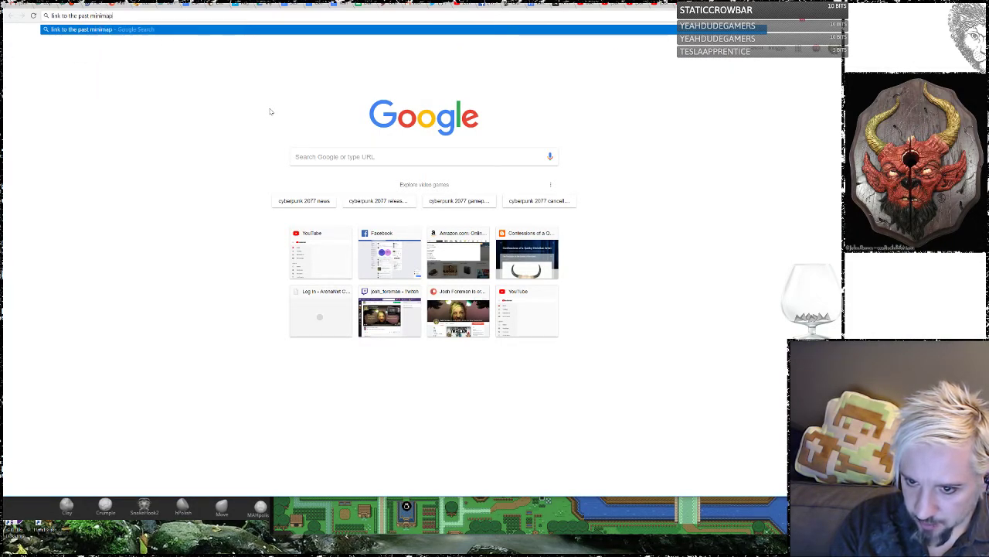
key("Return")
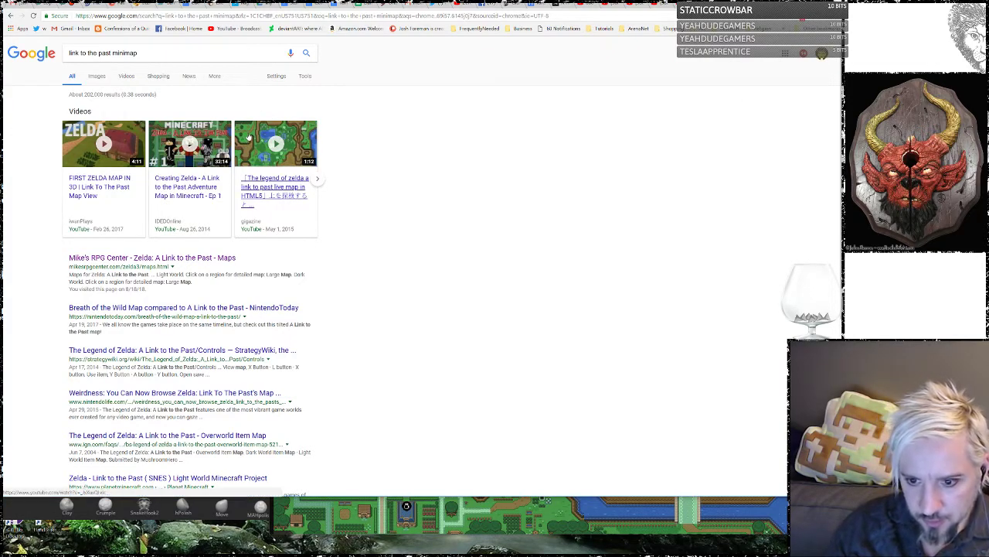
Step: Watch part of the "FIRST ZELDA MAP IN 3D" video with its sound muted, and return to the search results
left_click(121, 150)
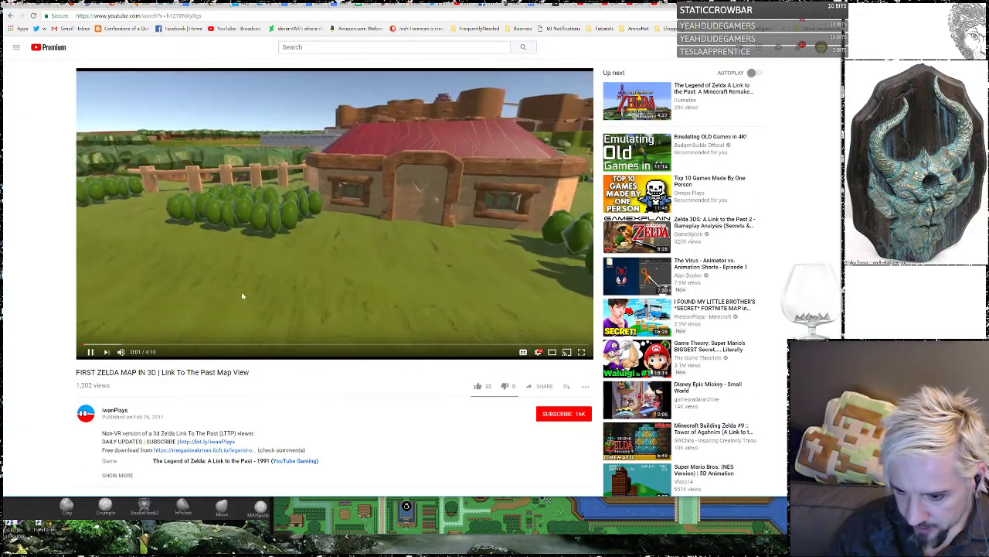
left_click(121, 352)
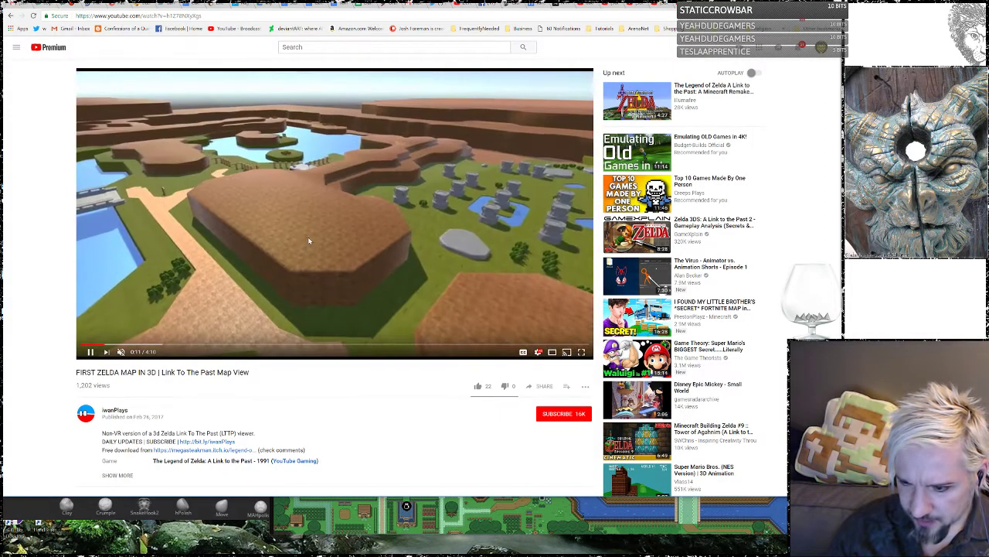
left_click(11, 17)
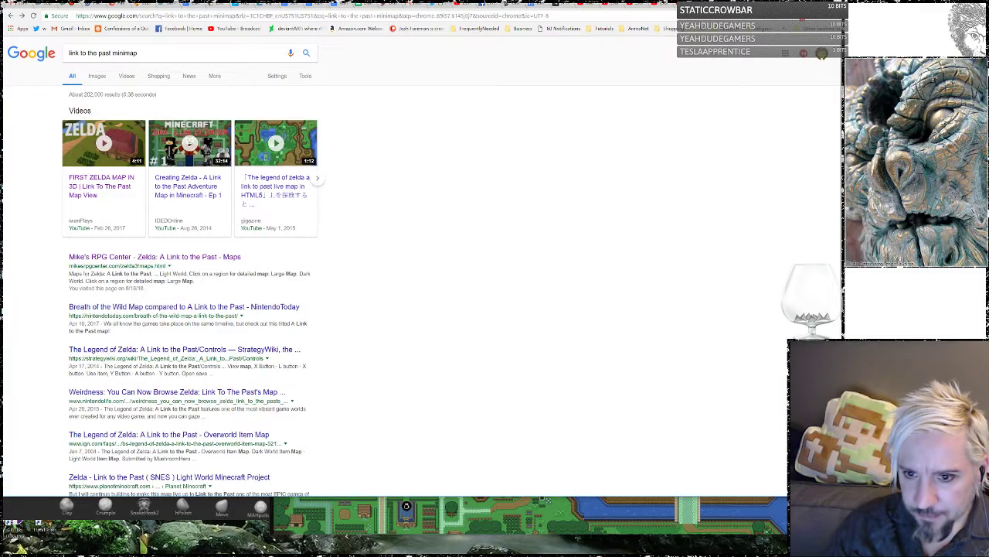
Step: Check the Super Adventure Box tracks on SoundCloud and return to the minimap search results
left_click(557, 5)
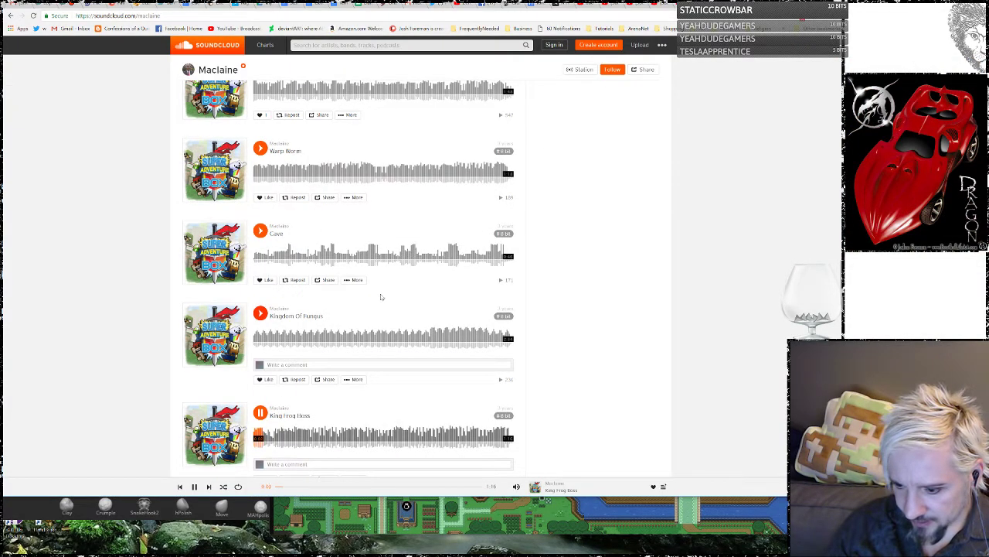
scroll(380, 296, "down", 1)
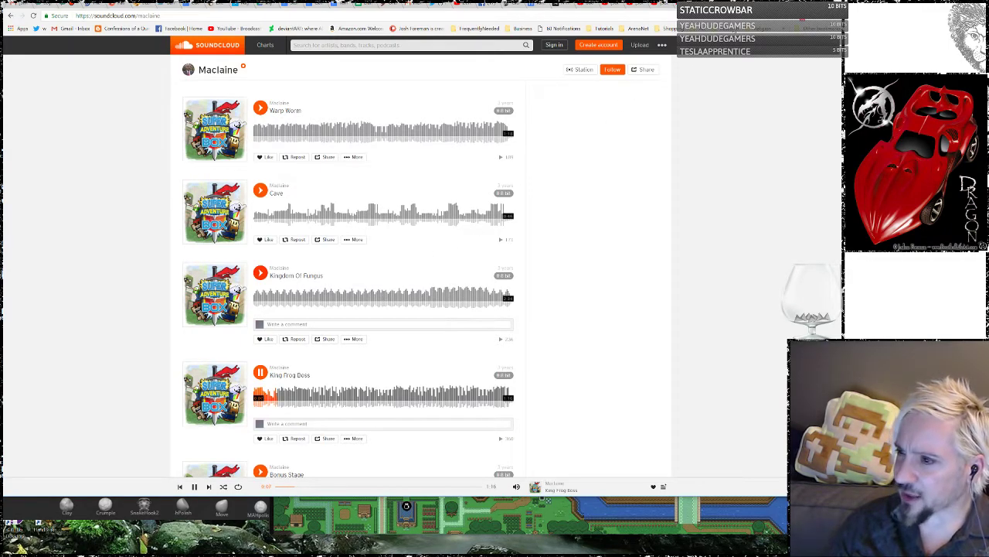
key("ctrl+shift+Tab")
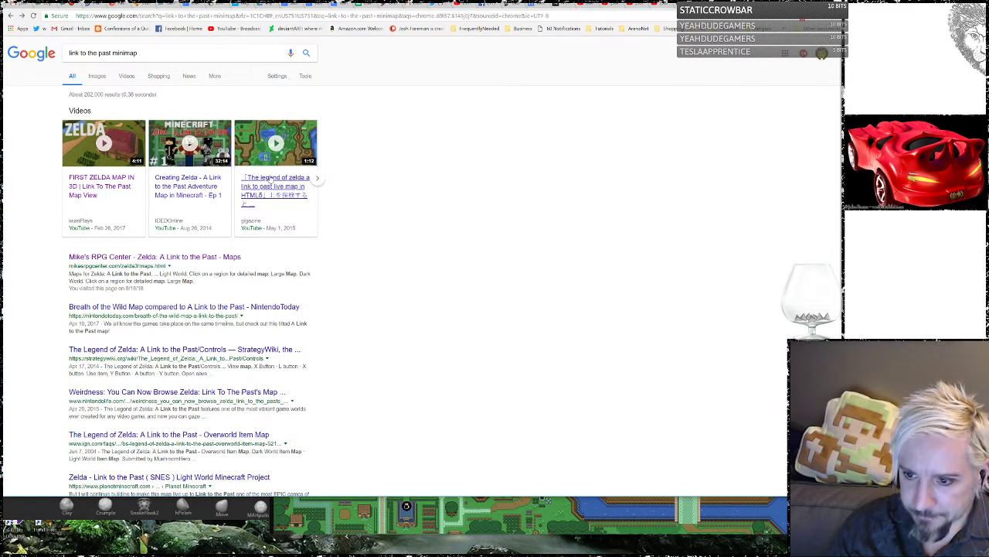
Step: Open the first Hyrule map among the image results and save it as MiniMapInGame in the ZeldaStuff 3DPrint folder
left_click(97, 75)
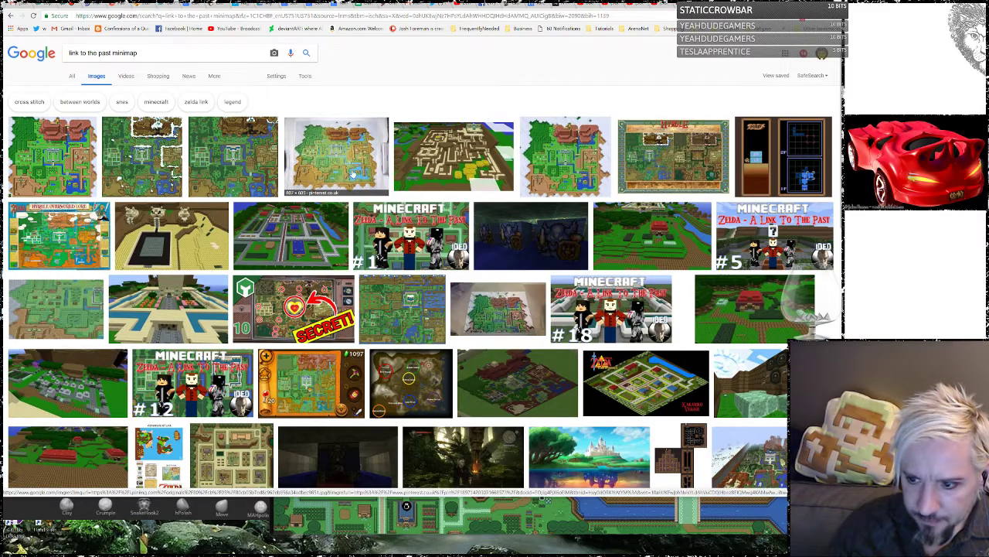
left_click(53, 155)
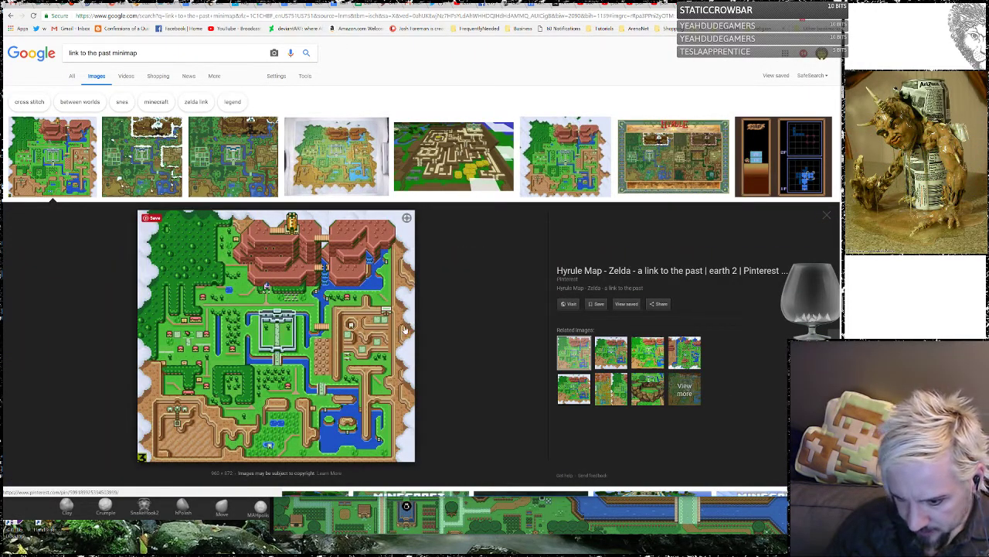
right_click(337, 326)
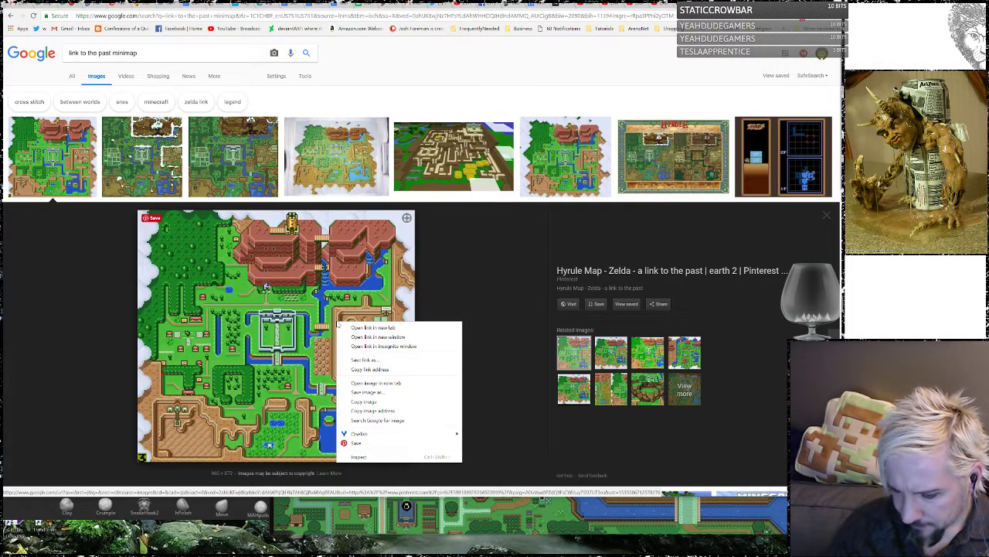
left_click(370, 393)
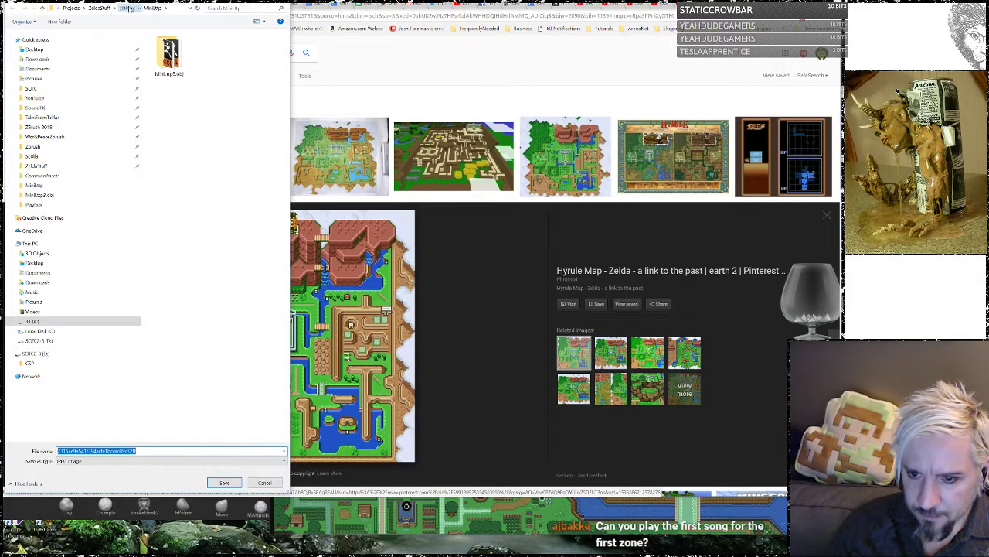
left_click(99, 8)
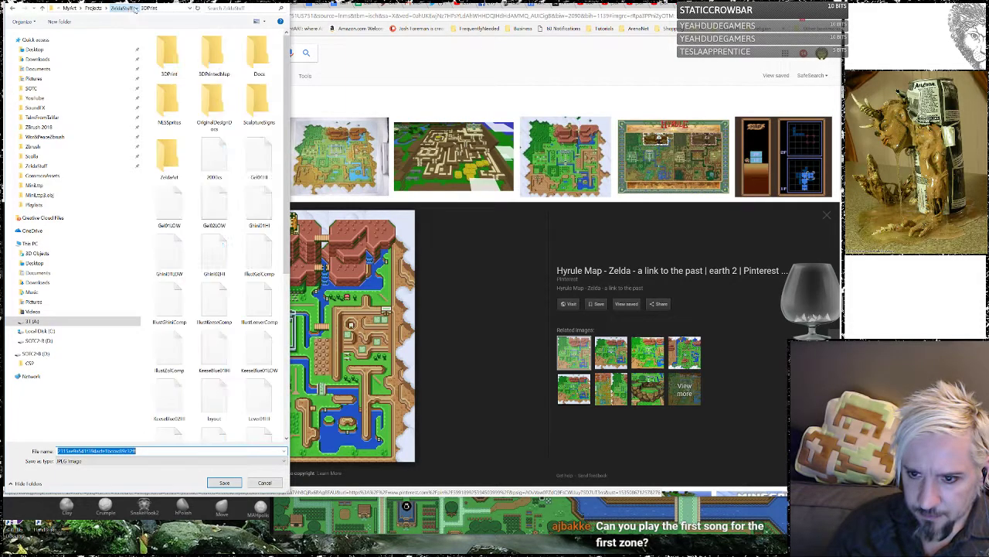
double_click(169, 49)
left_click(133, 450)
type("M")
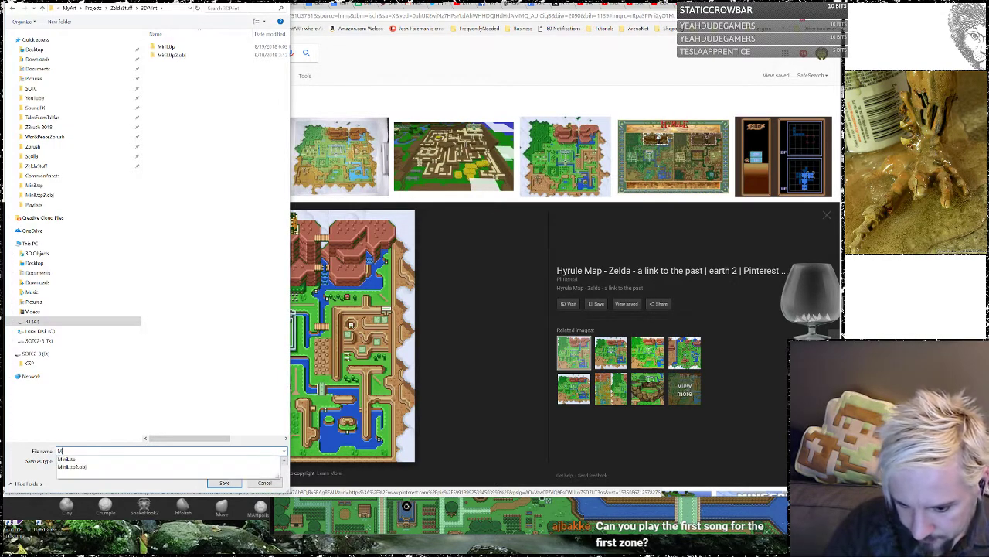
type("iniMap")
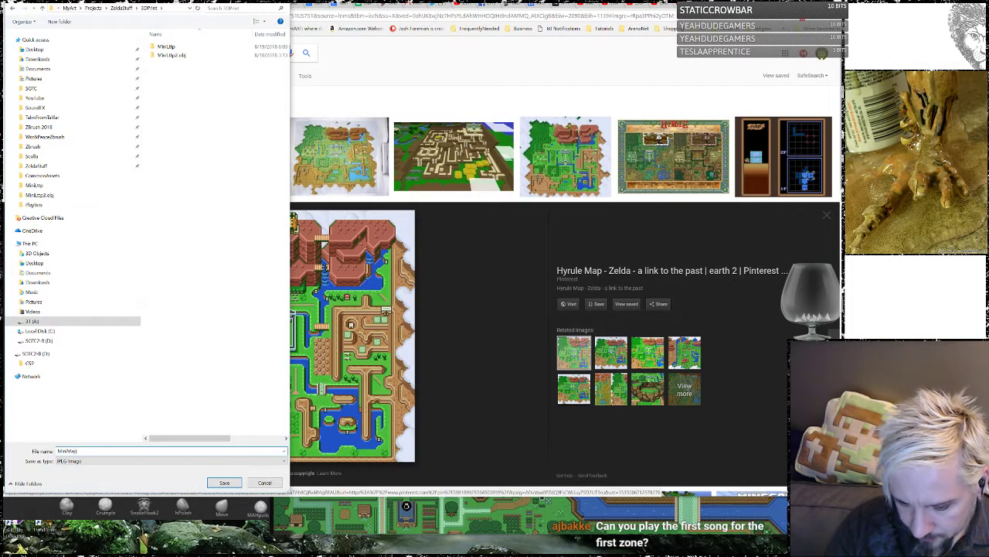
type("IN")
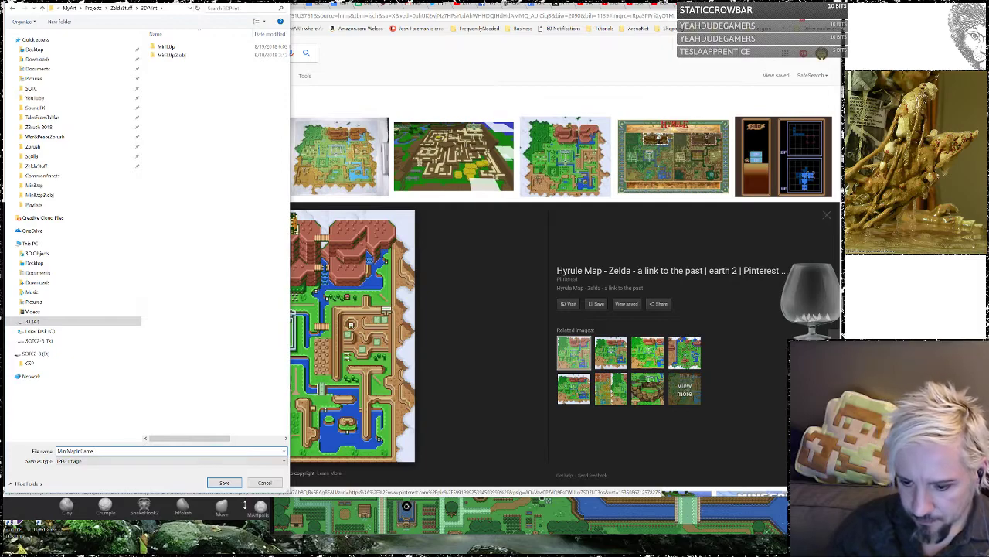
left_click(224, 483)
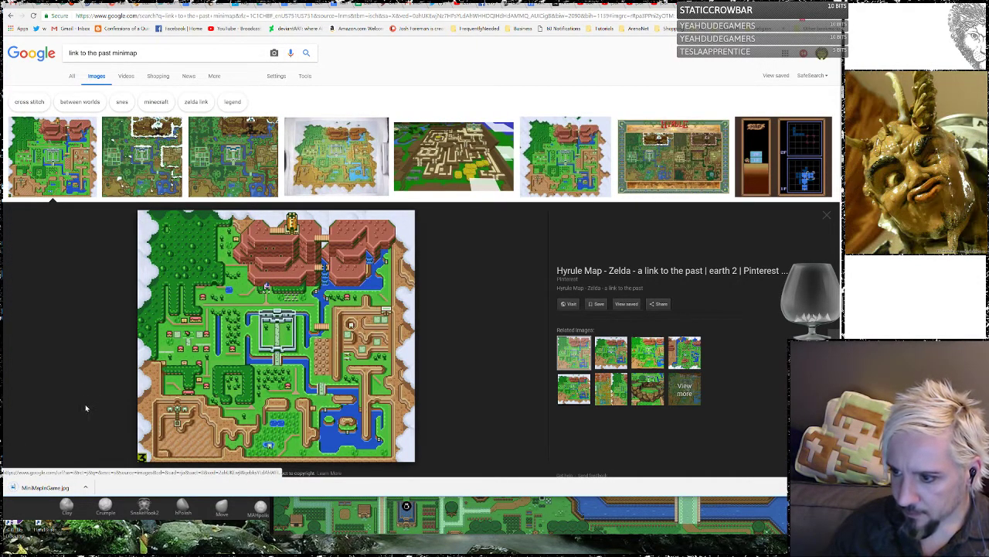
Step: Set the saved MiniMapInGame image as the desktop background and minimise the browser window showing the large light world map
right_click(58, 485)
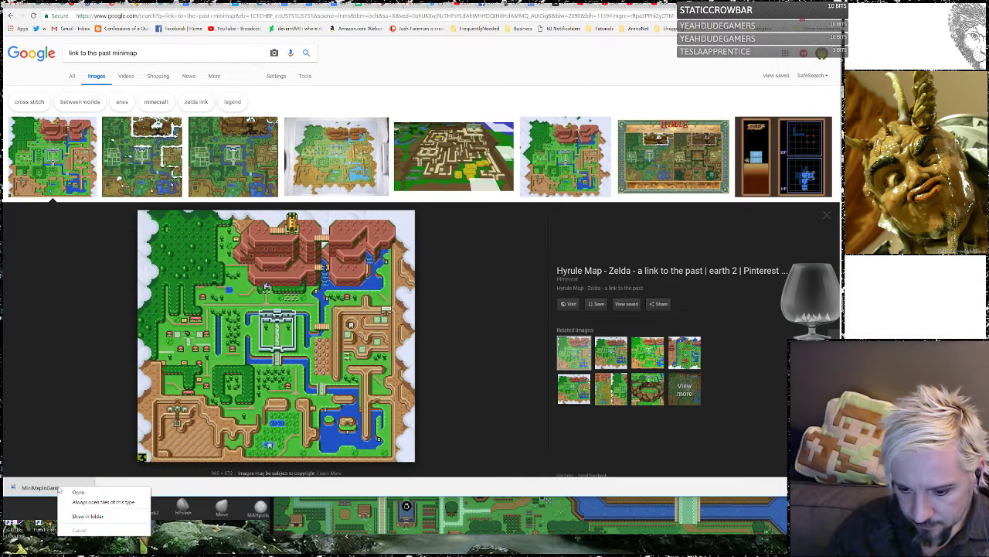
left_click(87, 516)
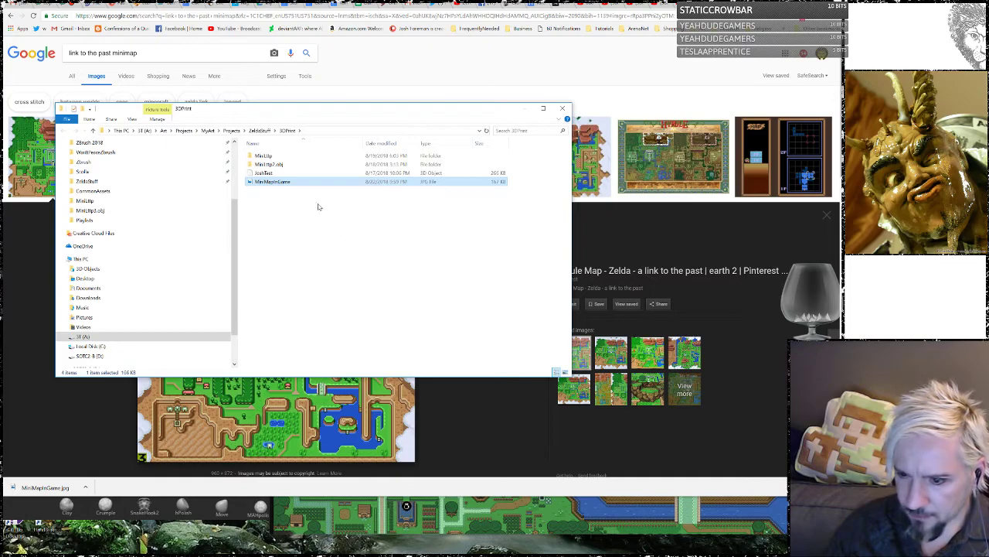
right_click(279, 185)
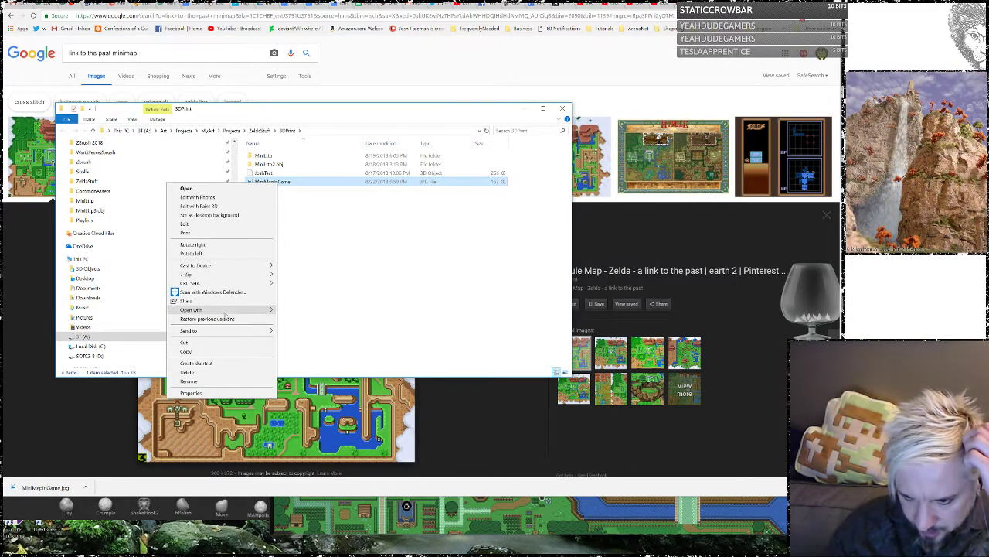
mouse_move(212, 286)
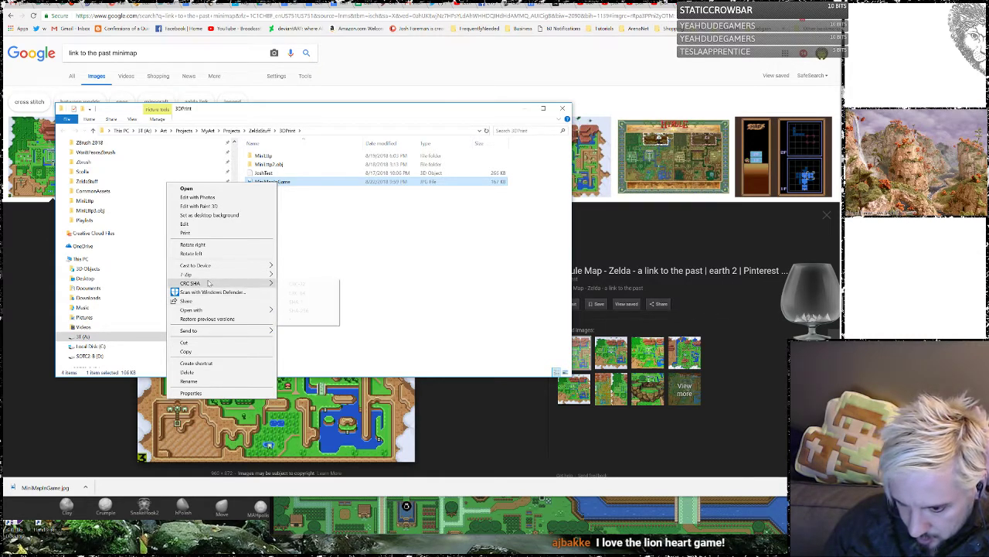
left_click(200, 217)
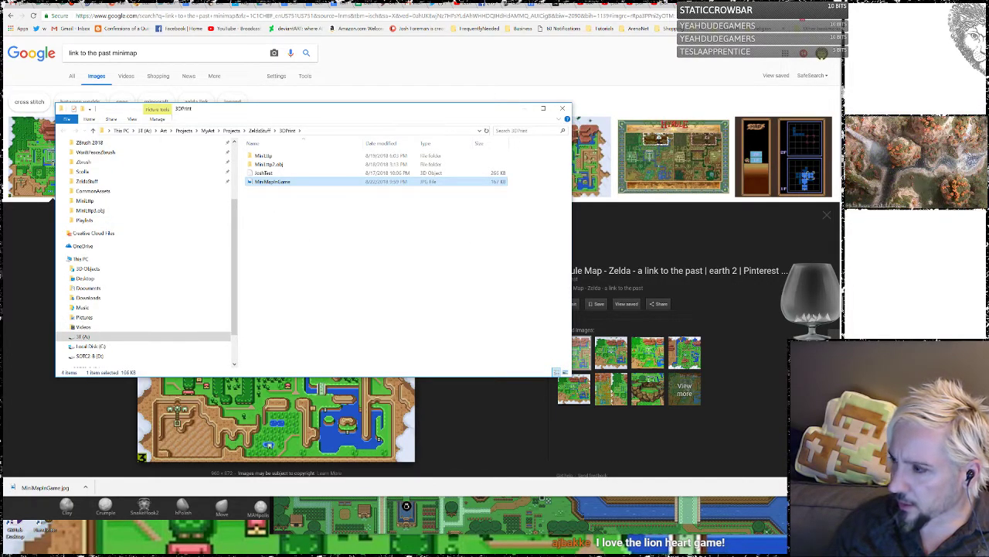
left_click_drag(839, 99, 625, 98)
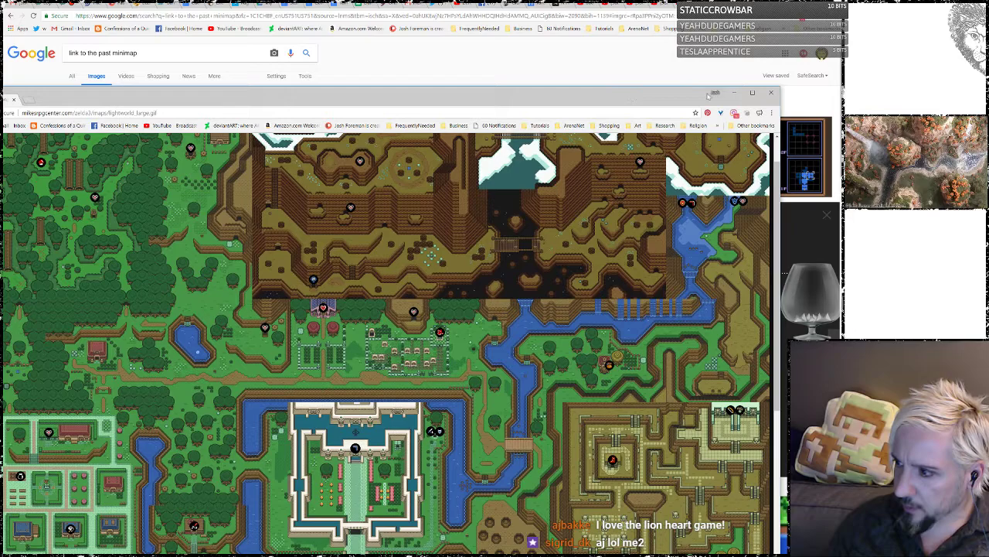
left_click(733, 93)
Step: Switch to the SoundCloud page and play the Super Adventure Box track "Hillbilly Hoedown"
key("alt+Tab")
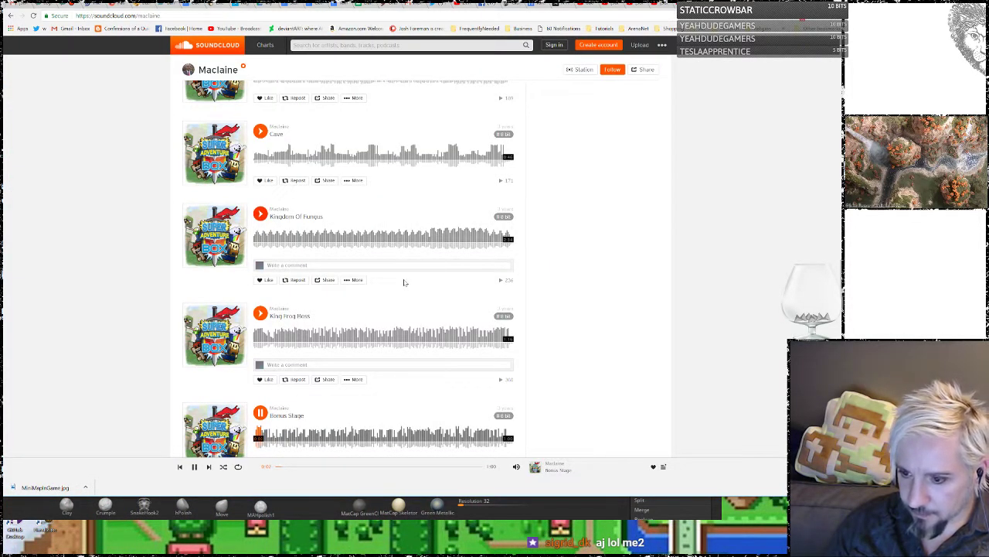
scroll(404, 282, "down", 1)
scroll(403, 282, "up", 3)
scroll(403, 282, "up", 2)
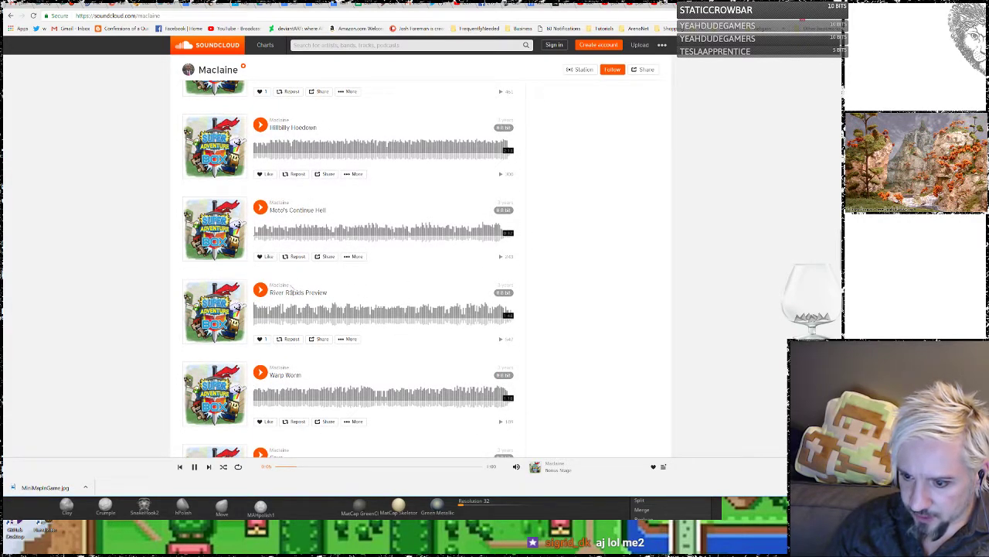
left_click(260, 166)
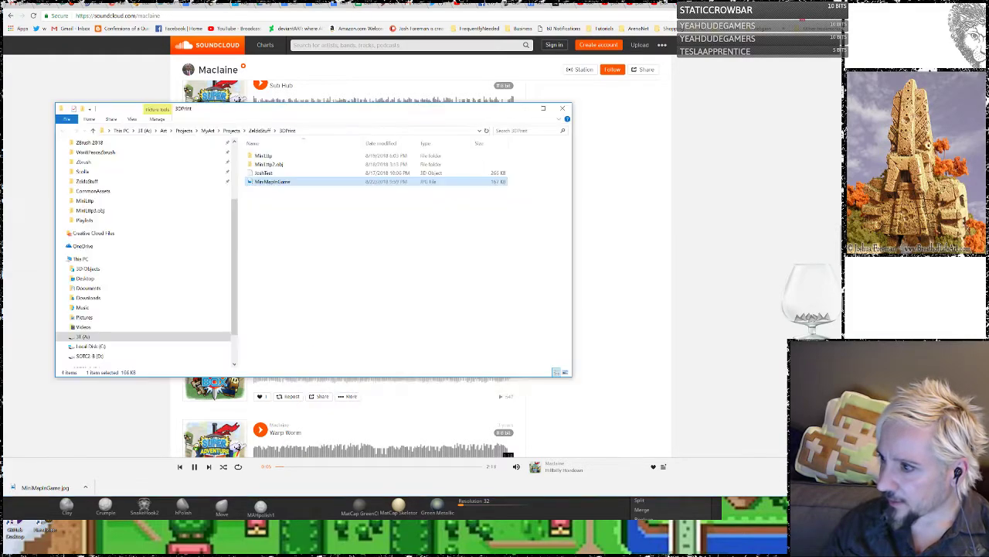
Step: Minimise the browser, ZBrush and the 3DPrint folder window to clear the desktop
left_click(796, 5)
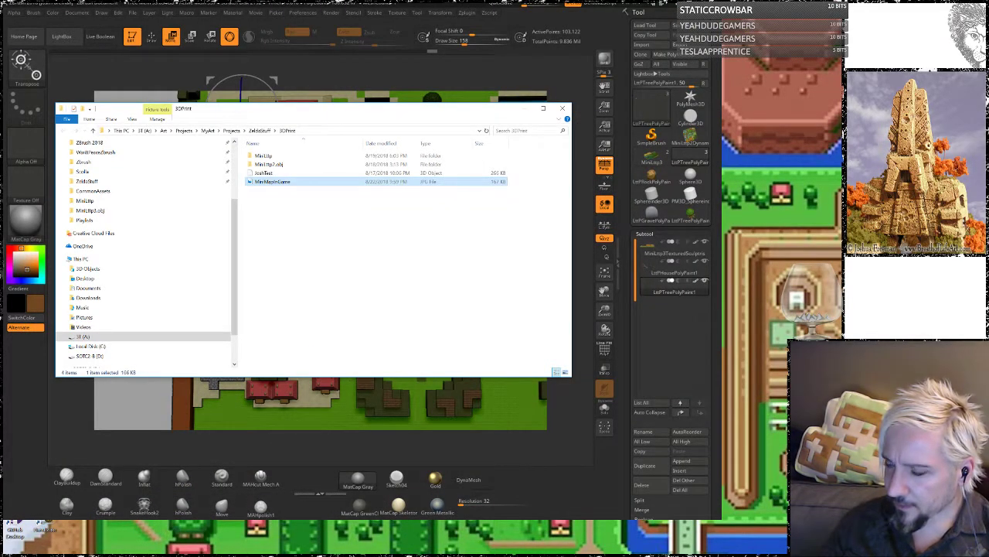
left_click(695, 4)
left_click(525, 108)
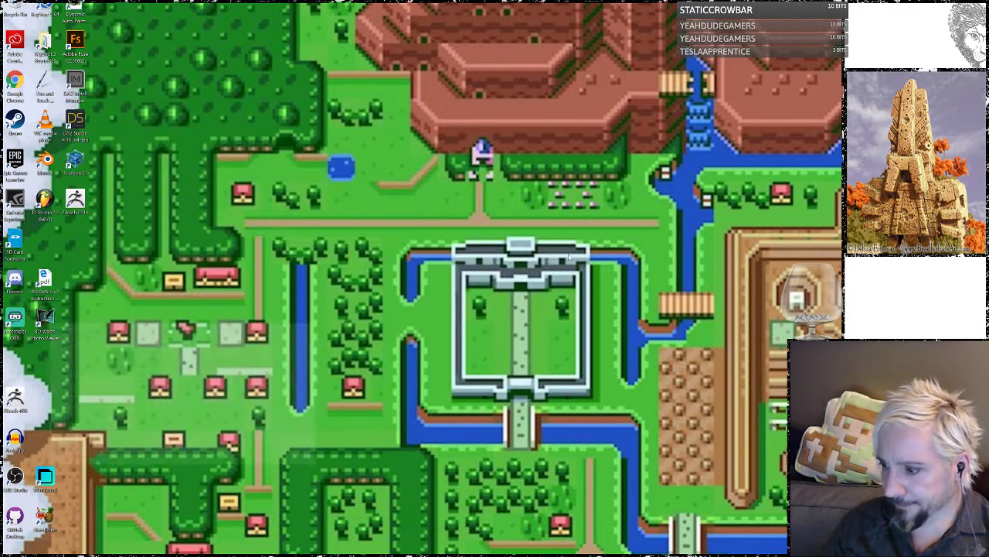
right_click(563, 302)
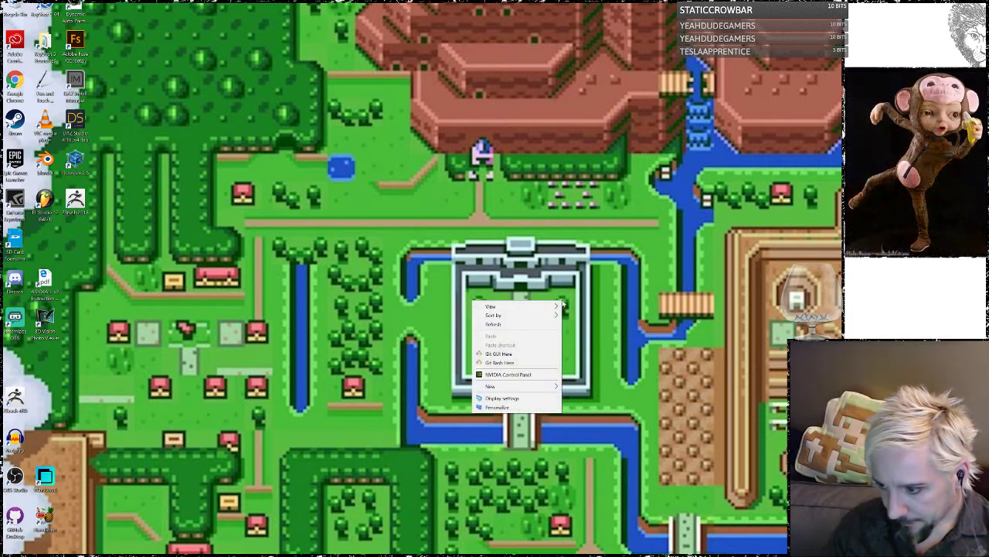
left_click(512, 398)
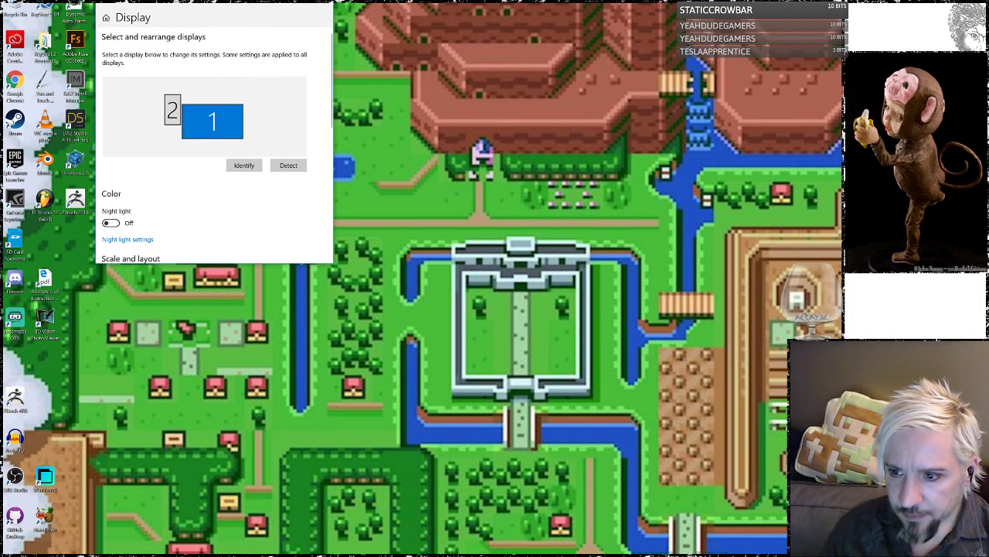
left_click(322, 4)
Step: Set the desktop background fit to Tile and close the personalisation settings
right_click(405, 181)
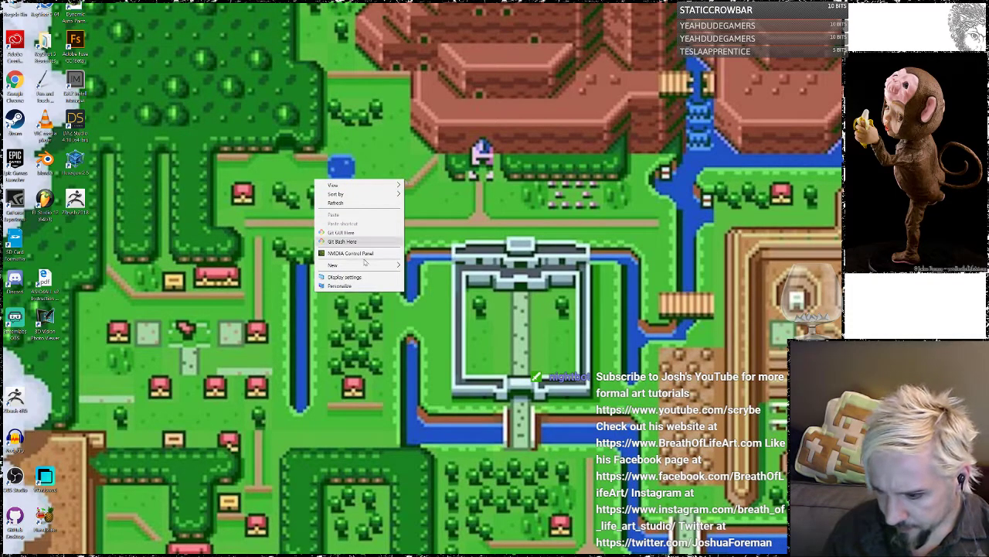
left_click(355, 289)
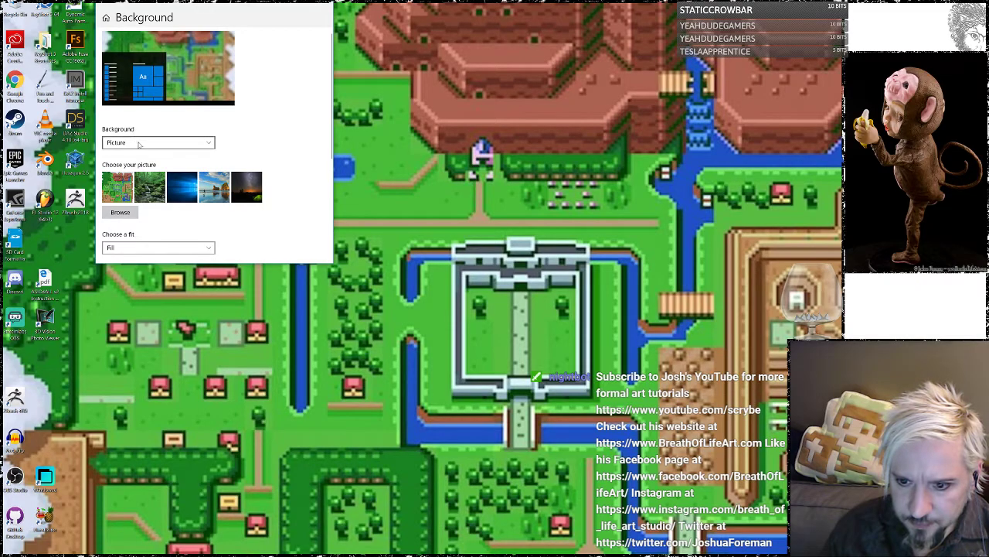
left_click(136, 248)
left_click(114, 223)
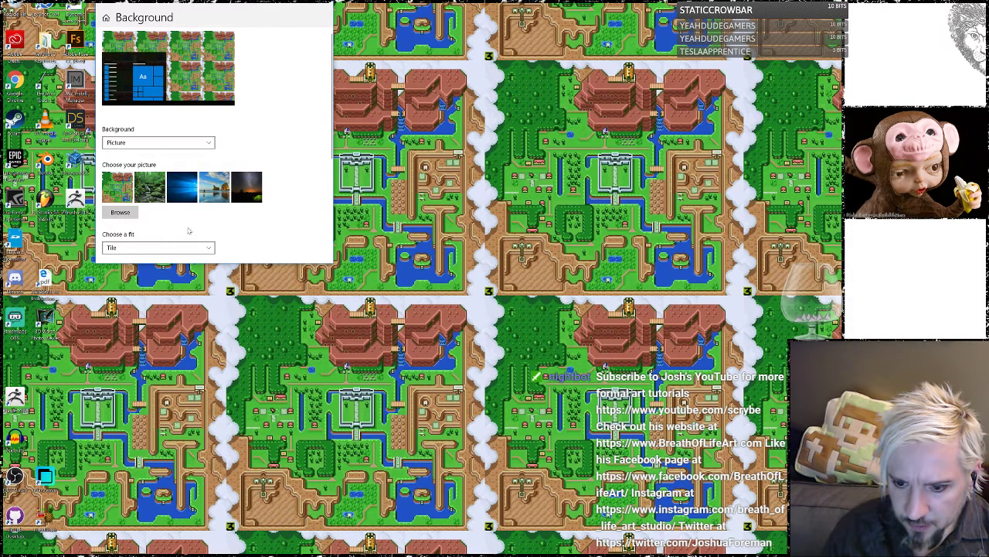
left_click(323, 3)
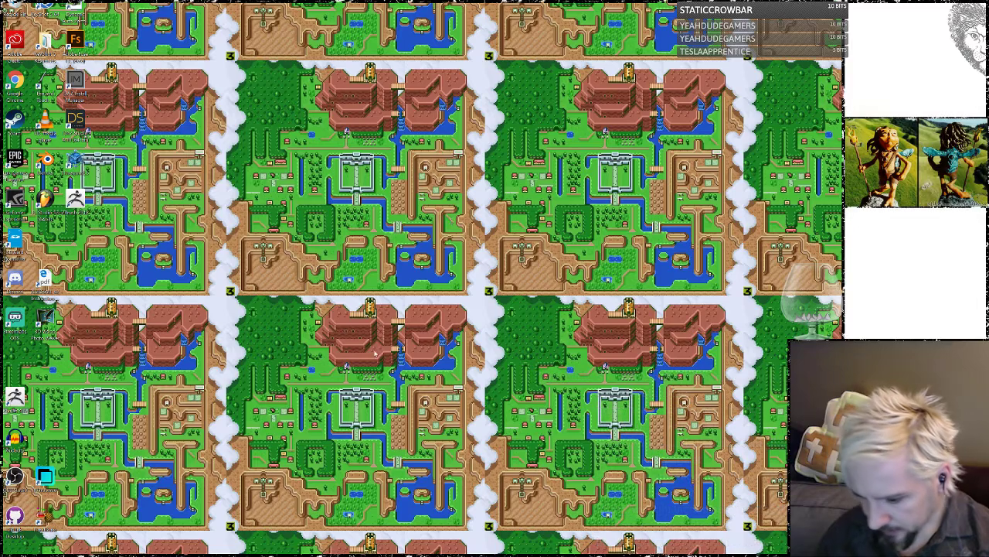
Step: Switch to ZBrush and resize its window over part of the desktop, leaving the tiled minimap exposed beside and below it
key("alt+Tab")
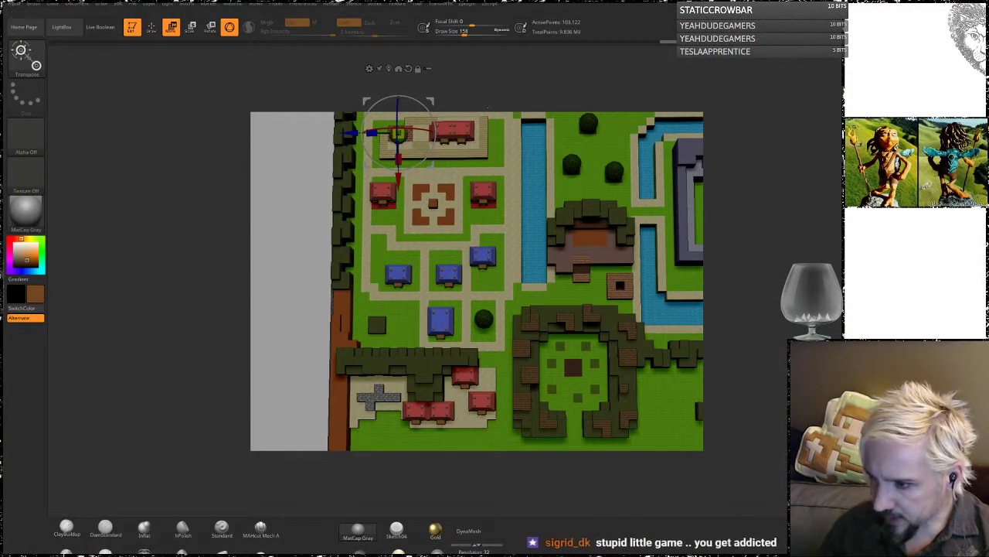
left_click(988, 0)
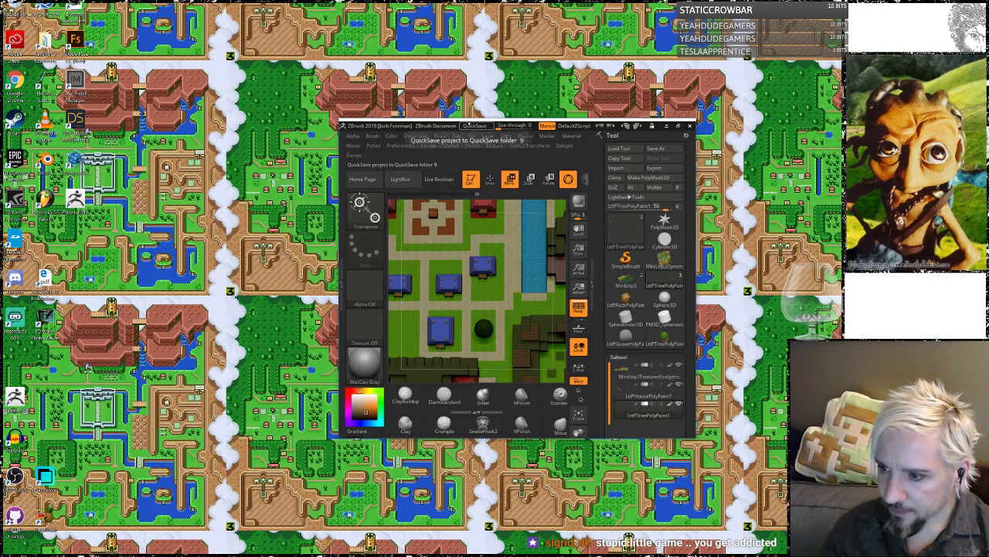
left_click_drag(446, 125, 108, 1)
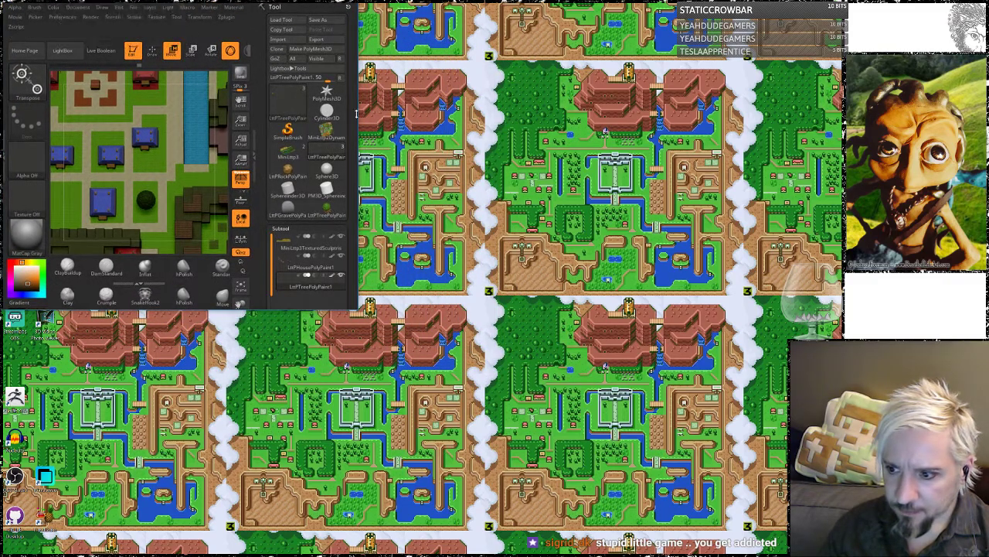
left_click_drag(358, 102, 492, 102)
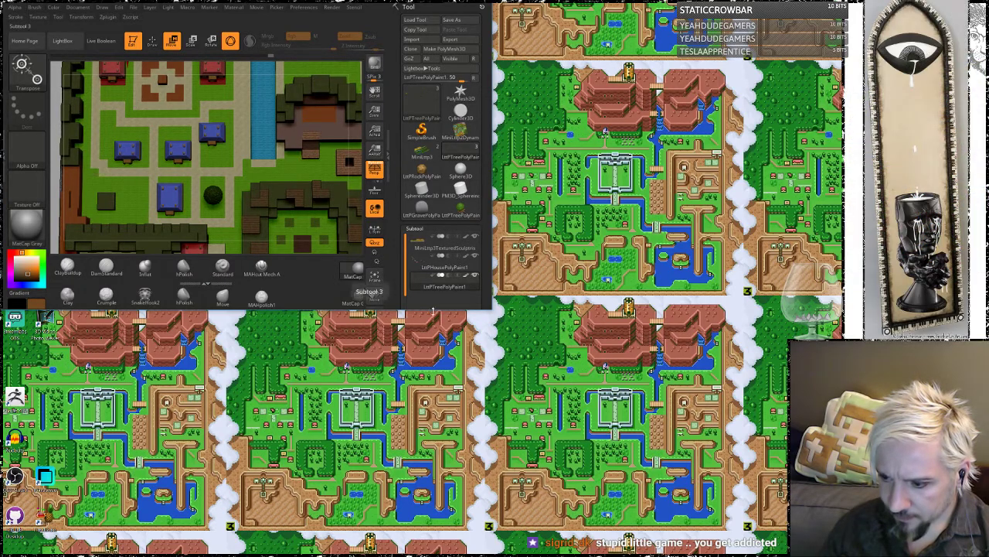
left_click_drag(433, 312, 433, 466)
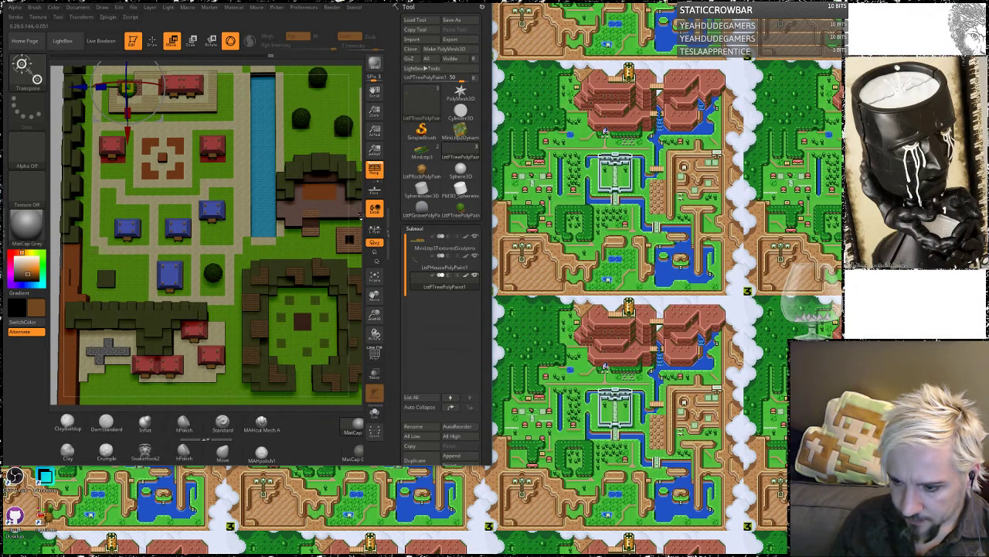
left_click_drag(362, 220, 341, 174)
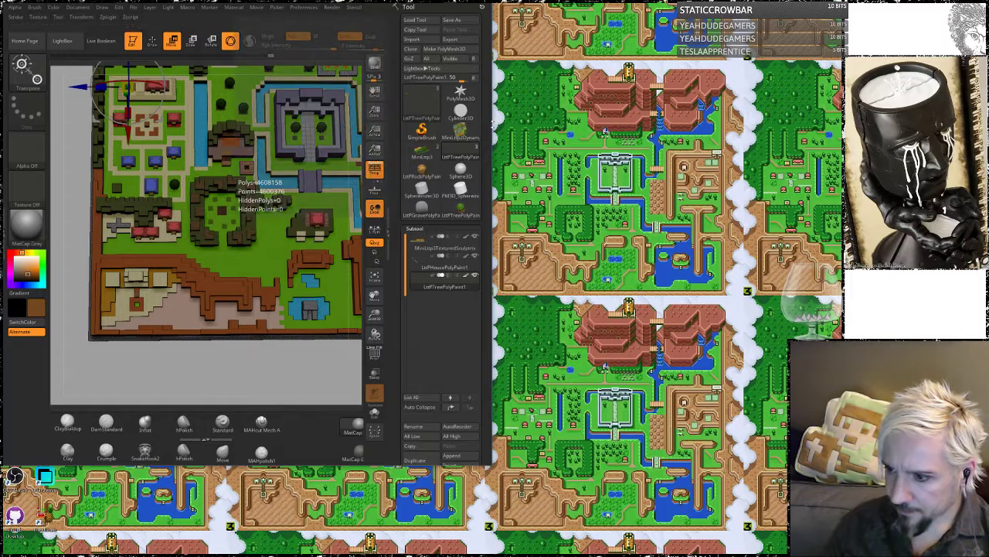
left_click_drag(490, 124, 743, 165)
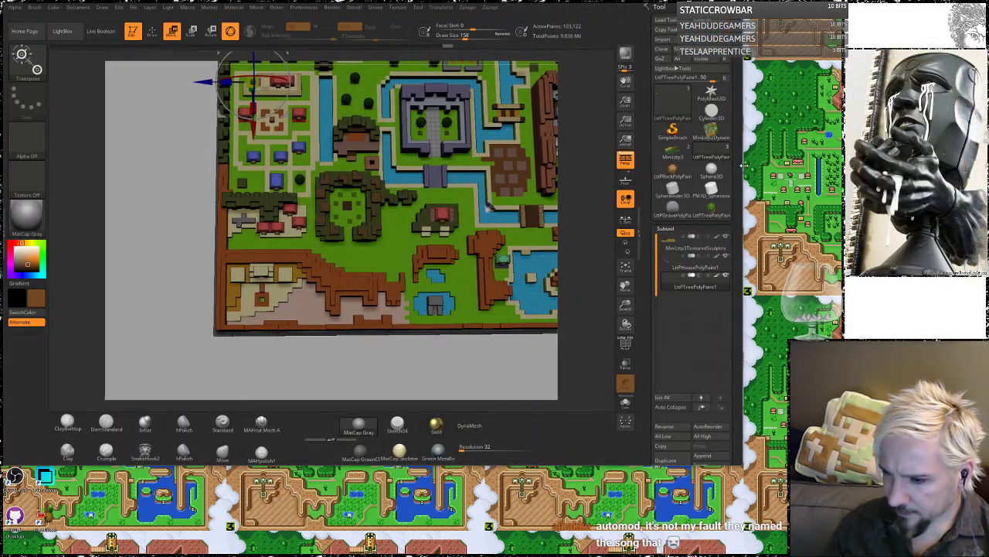
Step: Make the house subtool active, isolate it, and mask every house except the red one just east of the village plaza
left_click_drag(456, 361, 449, 377)
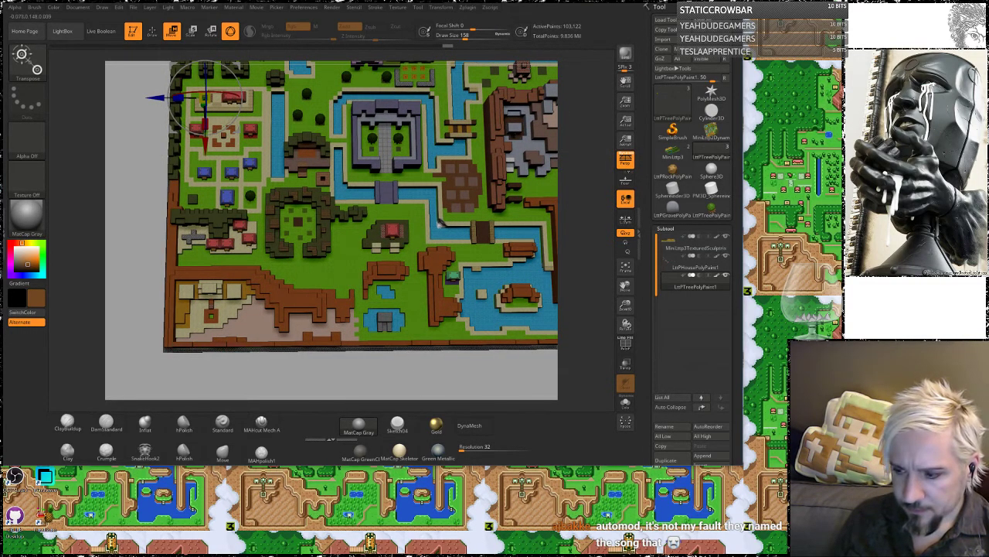
left_click_drag(439, 223, 399, 235)
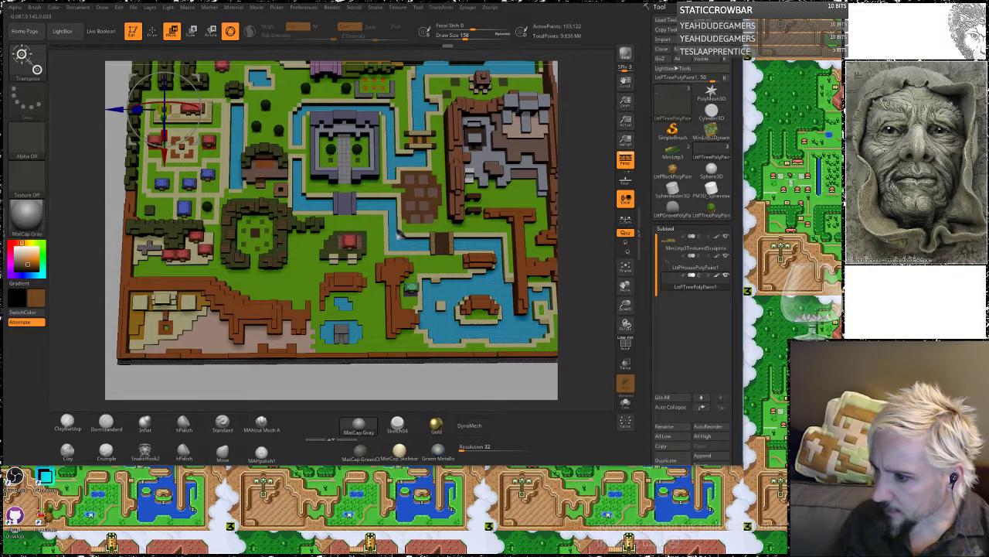
left_click_drag(574, 216, 553, 265, "alt")
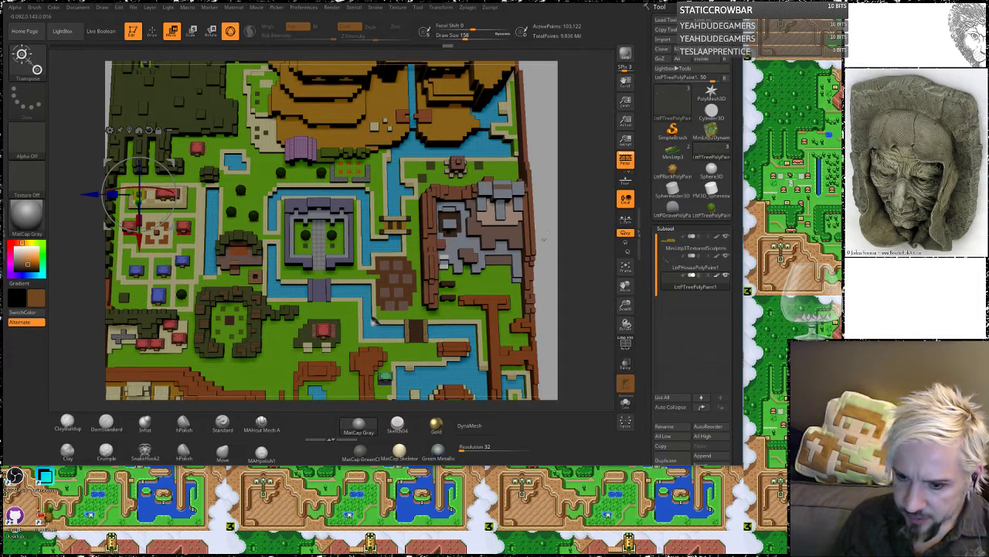
left_click_drag(361, 404, 372, 317)
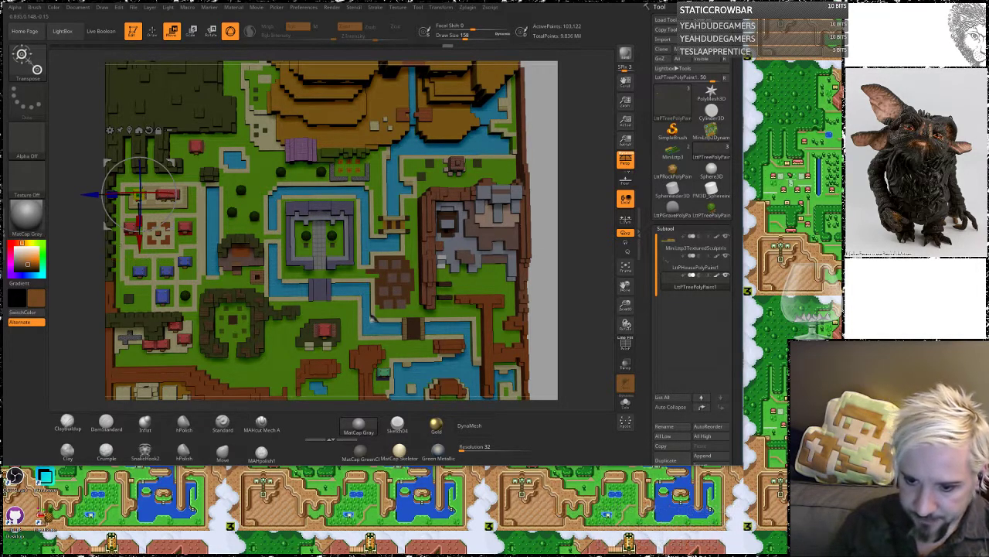
scroll(138, 193, "up", 5)
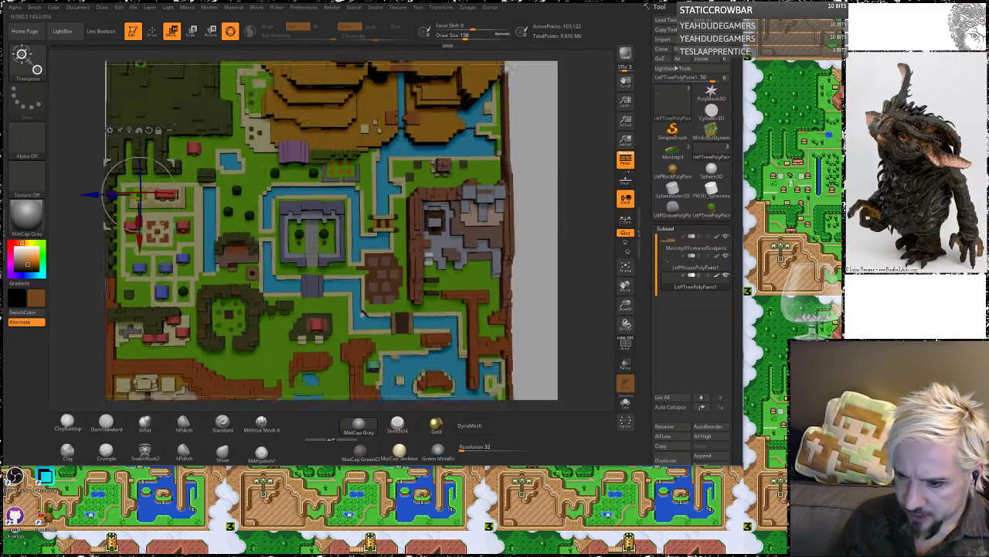
scroll(332, 230, "down", 3)
right_click_drag(332, 230, 333, 218, "alt")
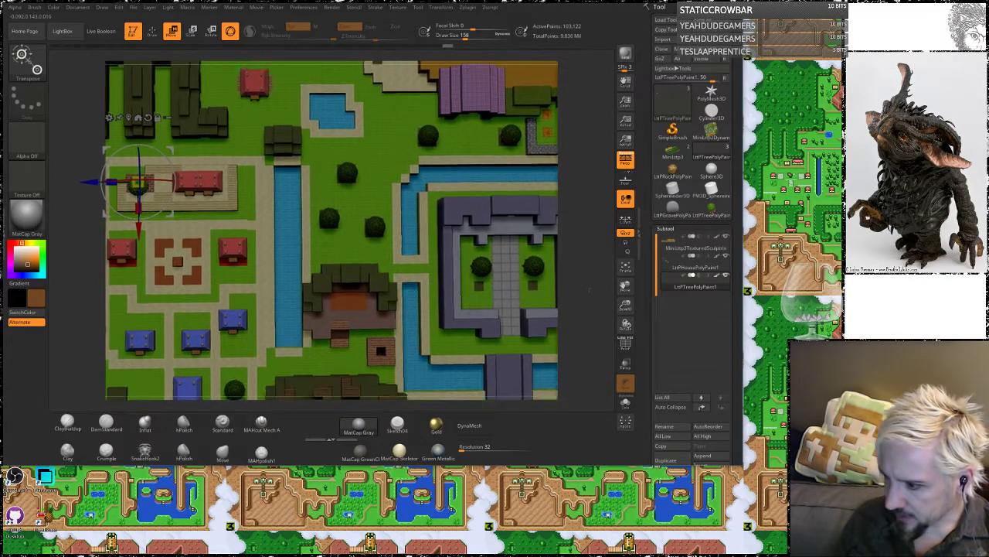
left_click(696, 265)
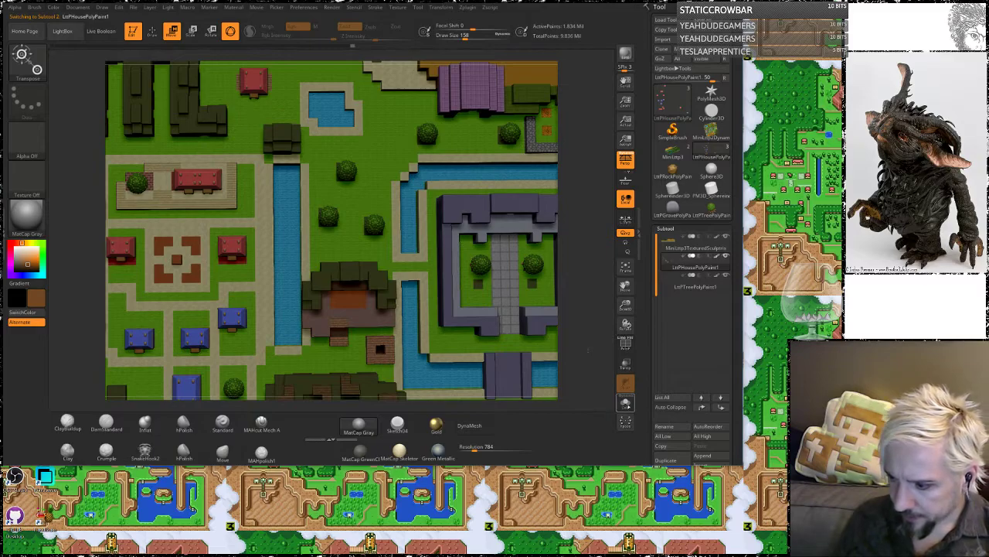
left_click(627, 404)
left_click_drag(270, 220, 207, 279, "ctrl")
left_click(284, 268, "ctrl")
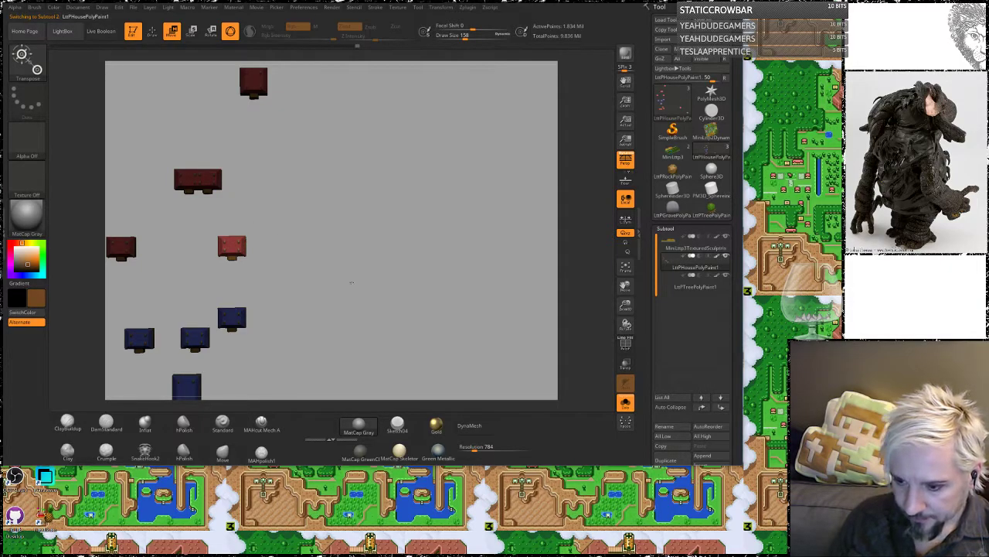
Step: Duplicate the unmasked red house and place the copy just east of the original
left_click_drag(351, 281, 327, 223, "alt")
left_click_drag(360, 274, 185, 121, "alt")
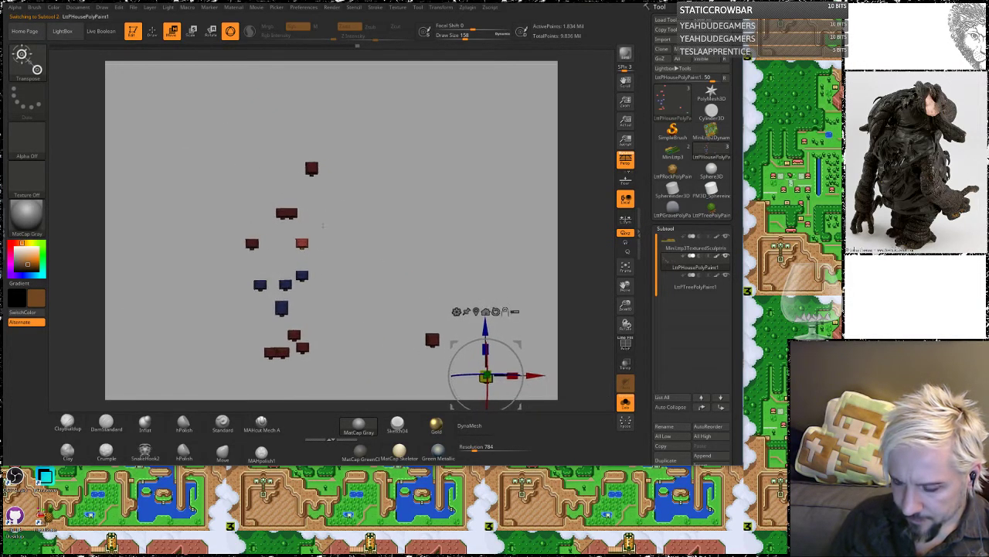
left_click_drag(534, 376, 351, 378)
left_click_drag(300, 332, 298, 197)
left_click_drag(348, 242, 384, 242, "ctrl")
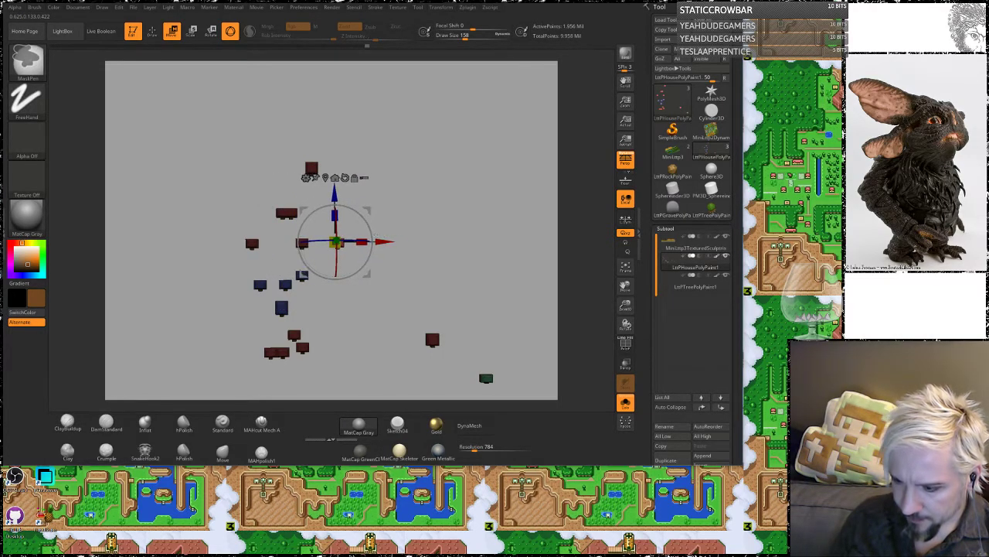
Step: Show the whole map again and move the house copy onto the brown platform ringed by dark trees west of the castle
left_click(625, 402)
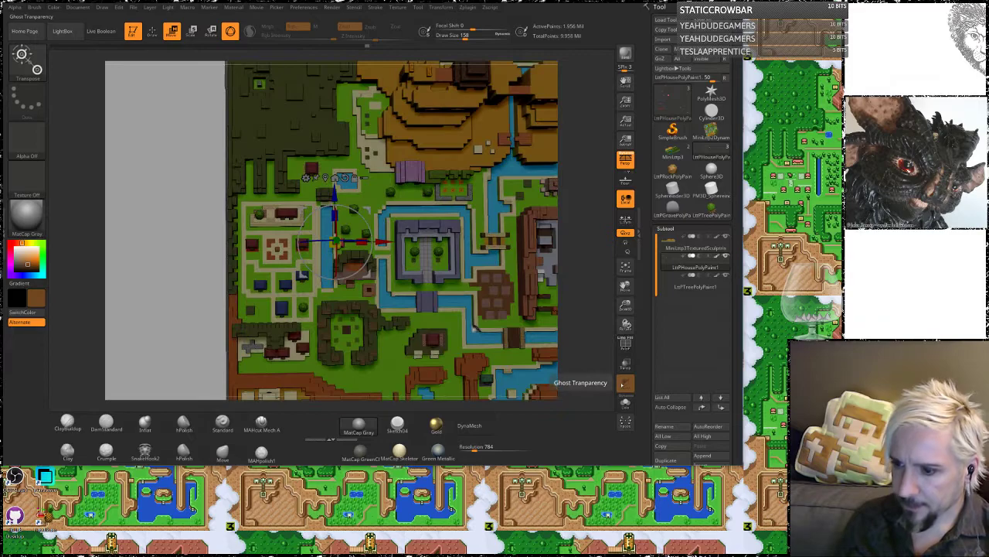
left_click_drag(585, 294, 585, 358, "alt")
left_click_drag(334, 242, 377, 312)
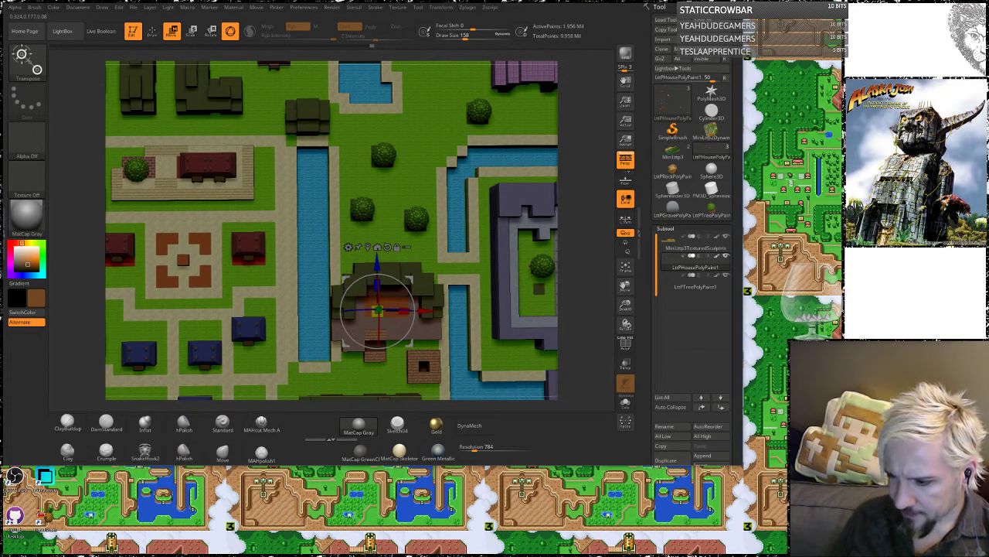
mouse_move(578, 313)
left_mouse_down()
mouse_move(575, 266)
mouse_move(575, 294)
left_mouse_up()
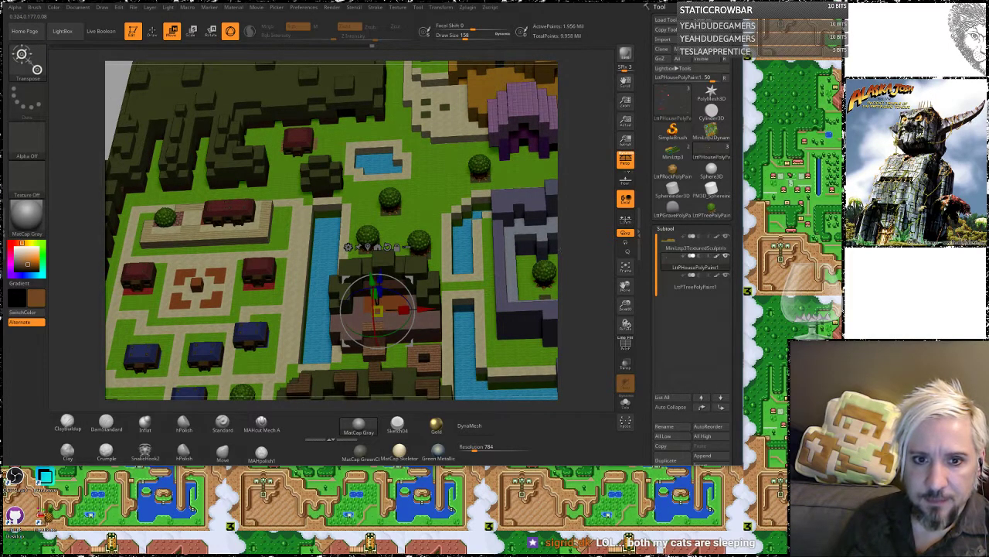
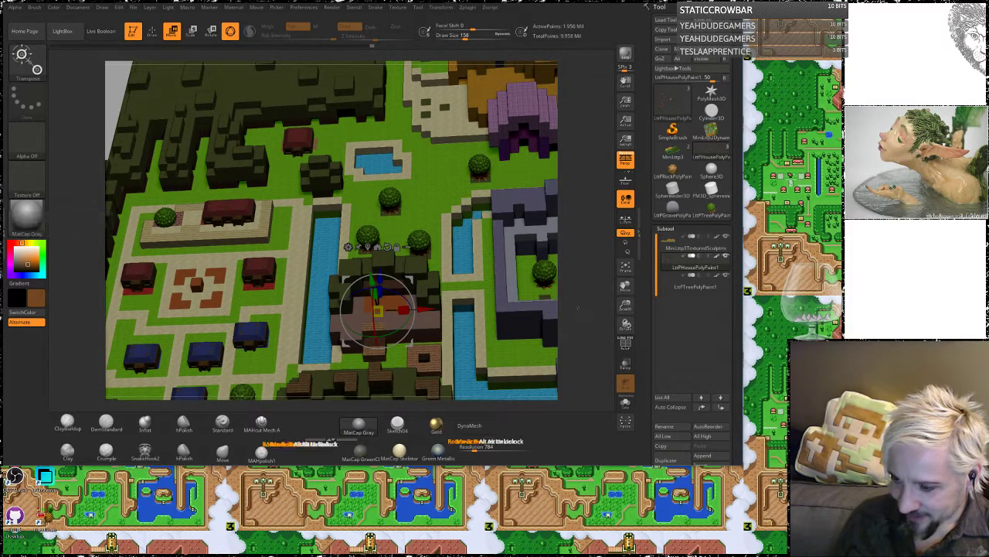
Step: Raise the red house copy onto the surface of the brown platform and adjust its position between the dark trees
mouse_move(577, 310)
left_mouse_down()
mouse_move(584, 313)
mouse_move(579, 298)
mouse_move(578, 345)
mouse_move(585, 297)
left_mouse_up()
left_click_drag(381, 269, 384, 249)
left_click_drag(596, 307, 583, 350)
left_click_drag(569, 257, 533, 300)
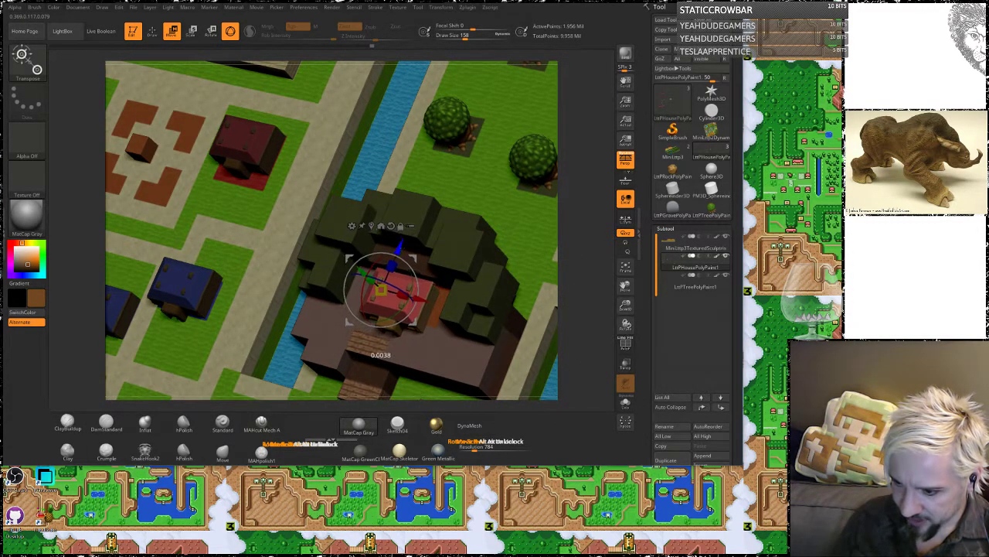
left_click_drag(572, 279, 573, 307)
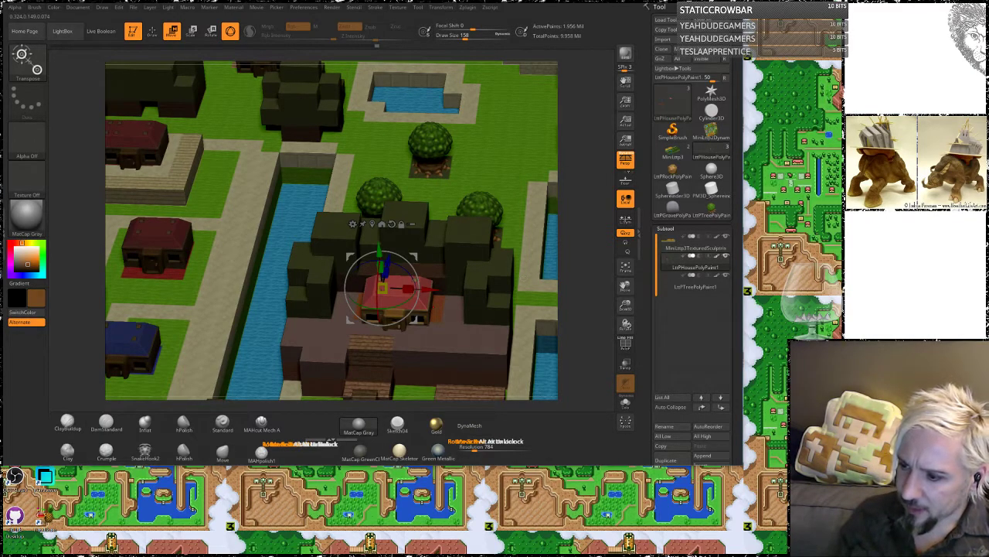
left_click_drag(582, 293, 583, 259, "alt")
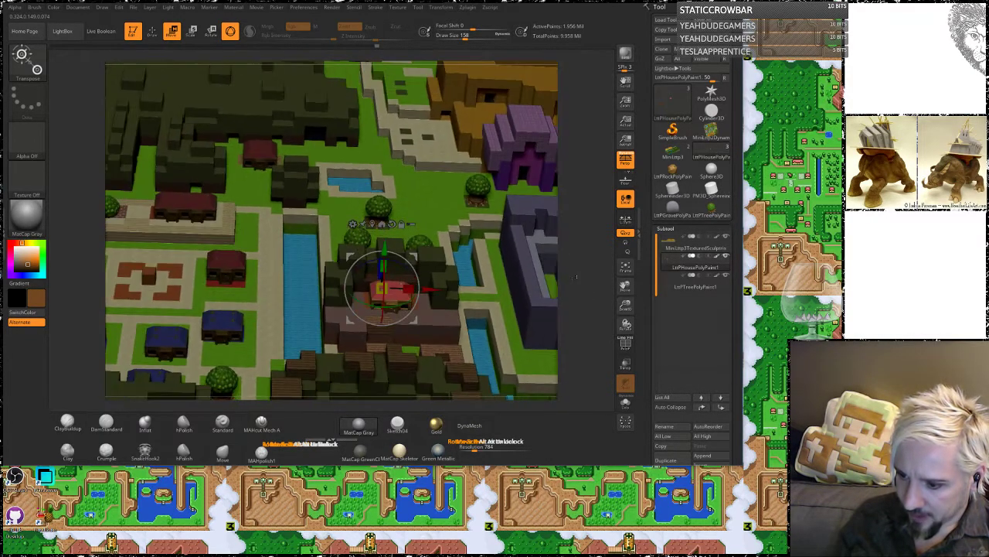
Step: Make the tree subtool active and move the unmasked tree from the village's northern platform south to beside the large blue house
left_click_drag(584, 308, 586, 210, "alt")
left_click_drag(584, 307, 590, 305)
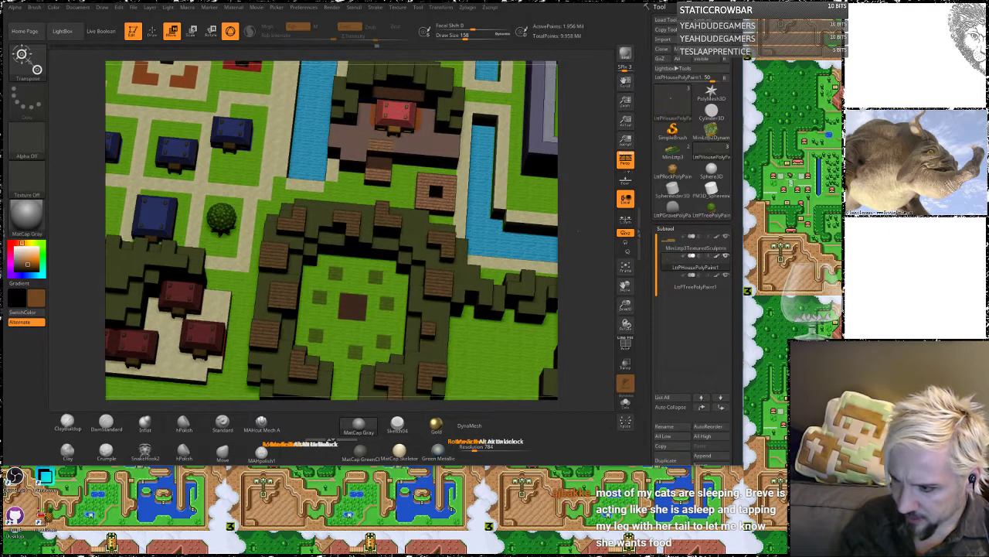
left_click_drag(588, 135, 587, 225, "alt")
left_click(695, 286)
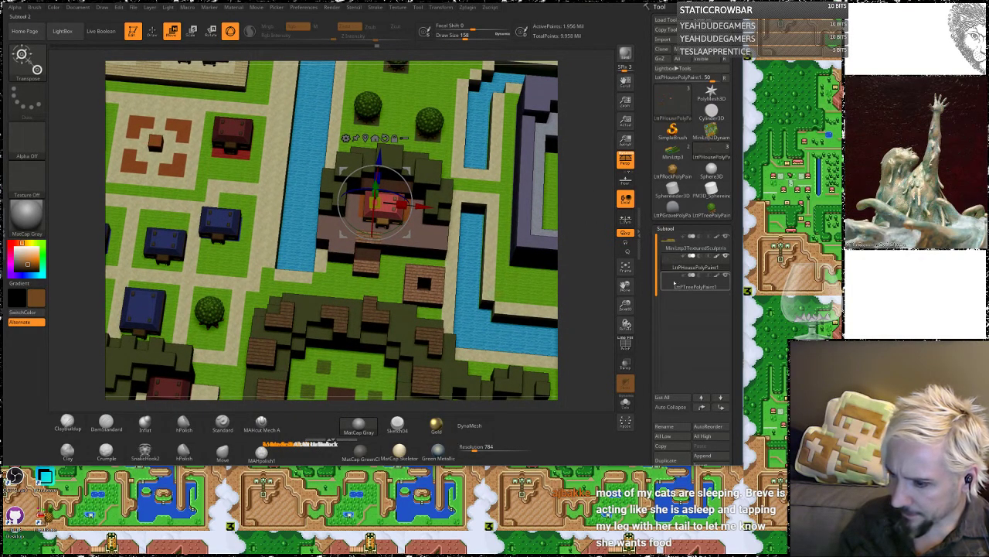
left_click_drag(587, 193, 605, 263, "alt")
left_click_drag(232, 371, 252, 350, "alt")
left_click_drag(197, 252, 242, 361)
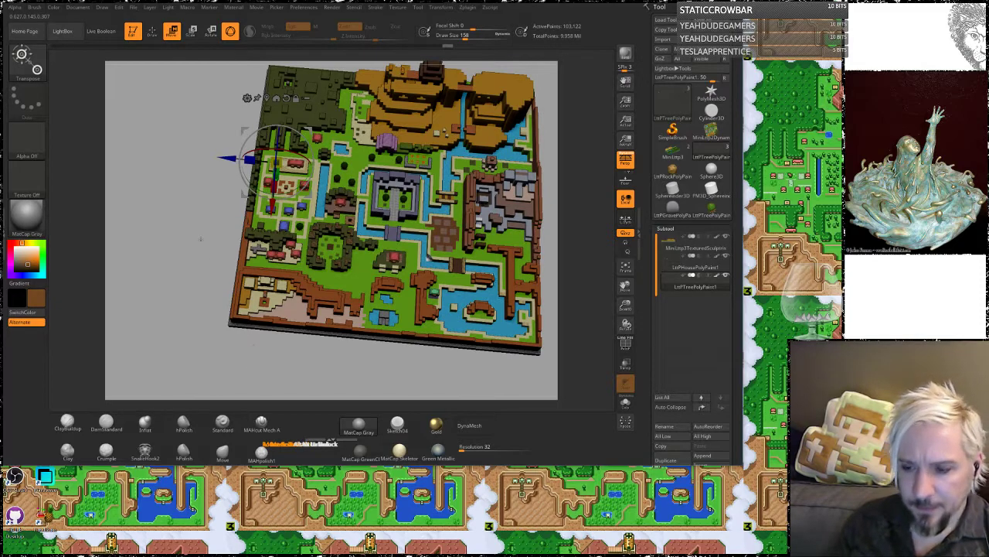
left_click_drag(205, 235, 203, 246, "shift")
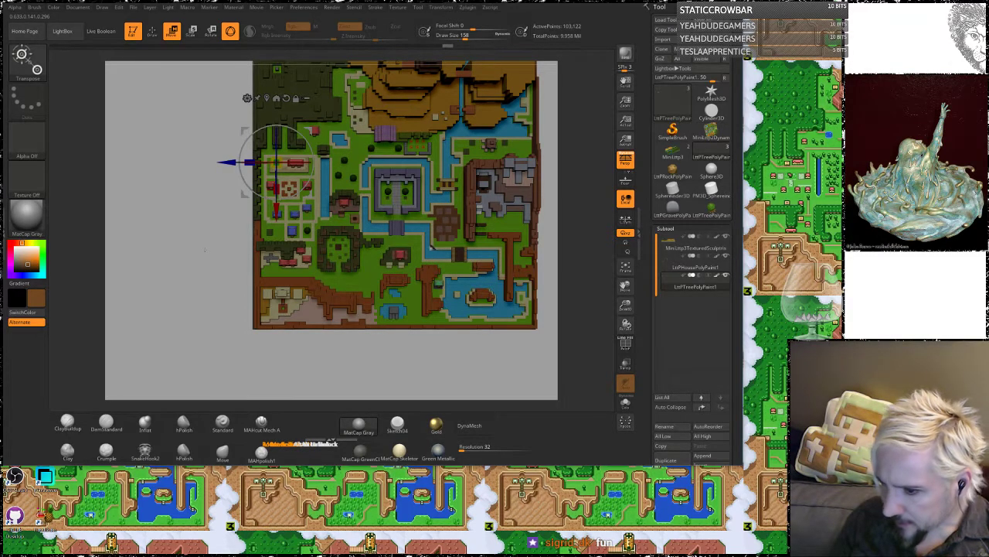
left_click_drag(217, 256, 227, 405, "alt")
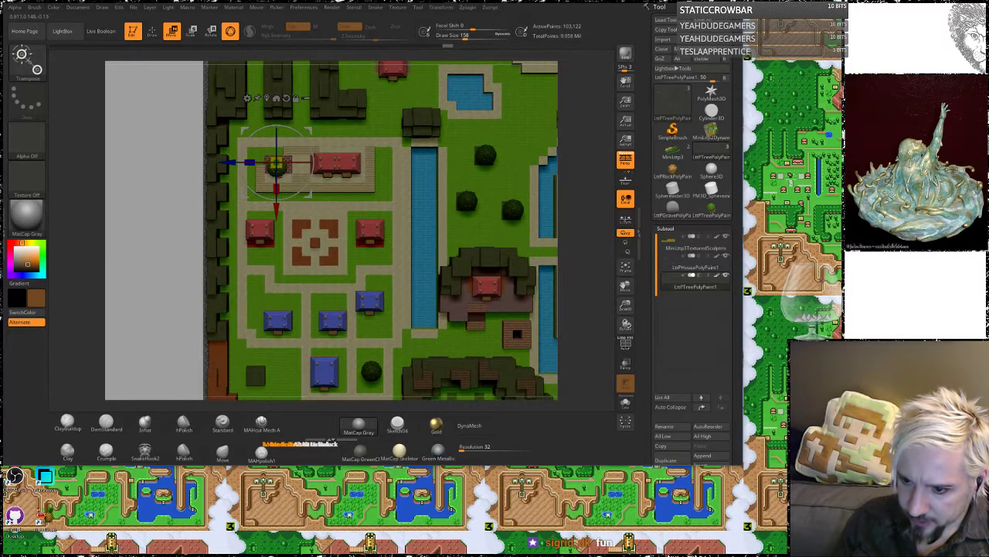
left_click_drag(277, 210, 277, 409)
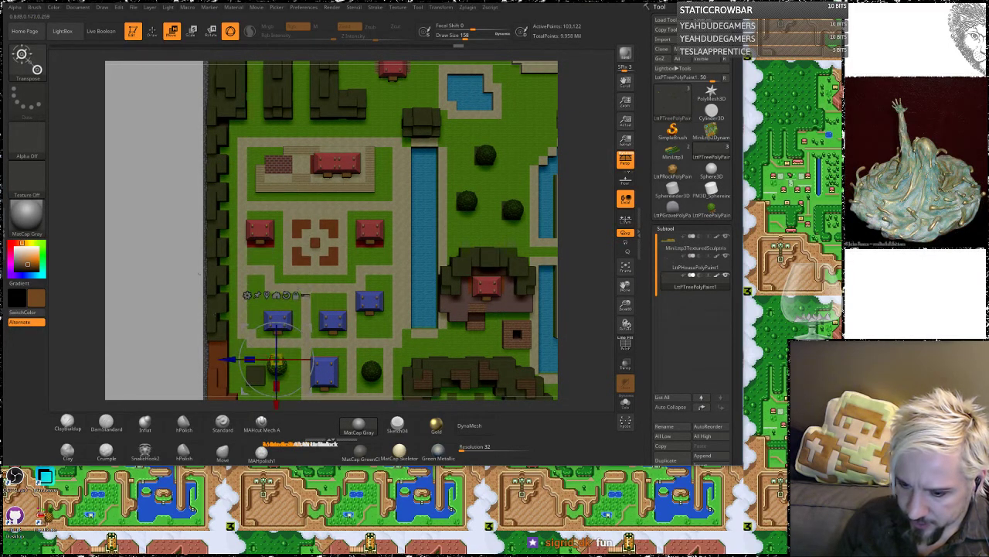
Step: Move the unmasked tree into the walled grove southeast of the village and set it on the northwestern dark square
left_click_drag(185, 243, 175, 54, "alt")
left_click_drag(218, 170, 440, 204)
left_click_drag(158, 255, 155, 197)
left_click_drag(585, 178, 587, 248, "alt")
left_click_drag(607, 213, 584, 286, "alt")
right_click_drag(582, 285, 573, 264)
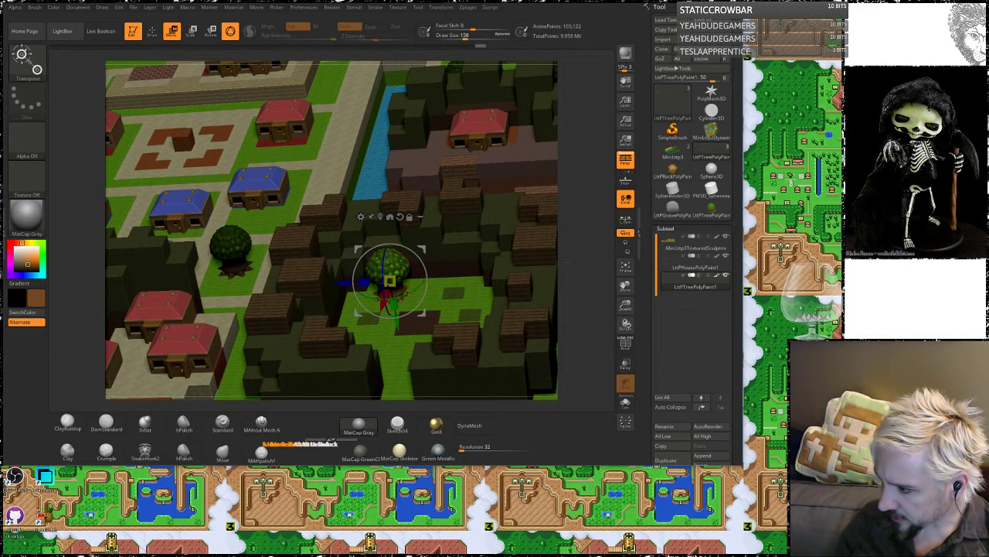
right_click_drag(576, 251, 572, 260)
mouse_move(337, 232)
left_mouse_down("alt")
mouse_move(390, 235)
mouse_move(338, 232)
left_mouse_up("alt")
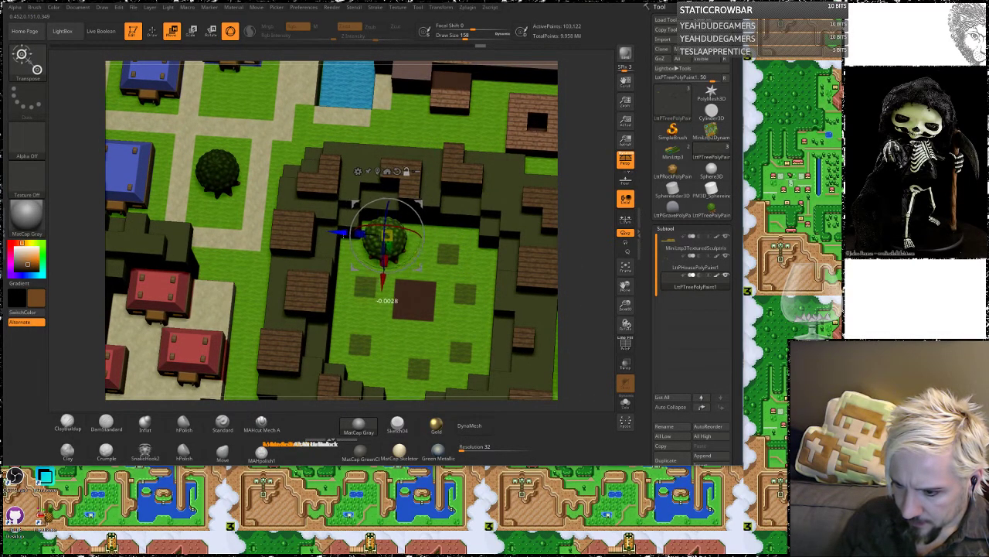
Step: Duplicate the grove tree onto the northeastern, eastern and southeastern dark squares around the brown center patch
left_click_drag(383, 301, 442, 348, "ctrl")
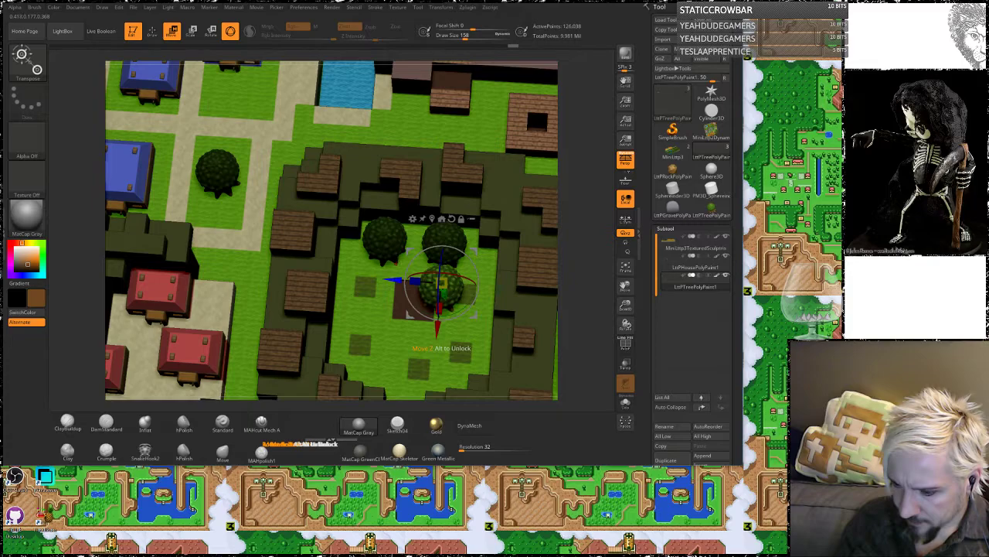
left_click_drag(393, 280, 414, 282)
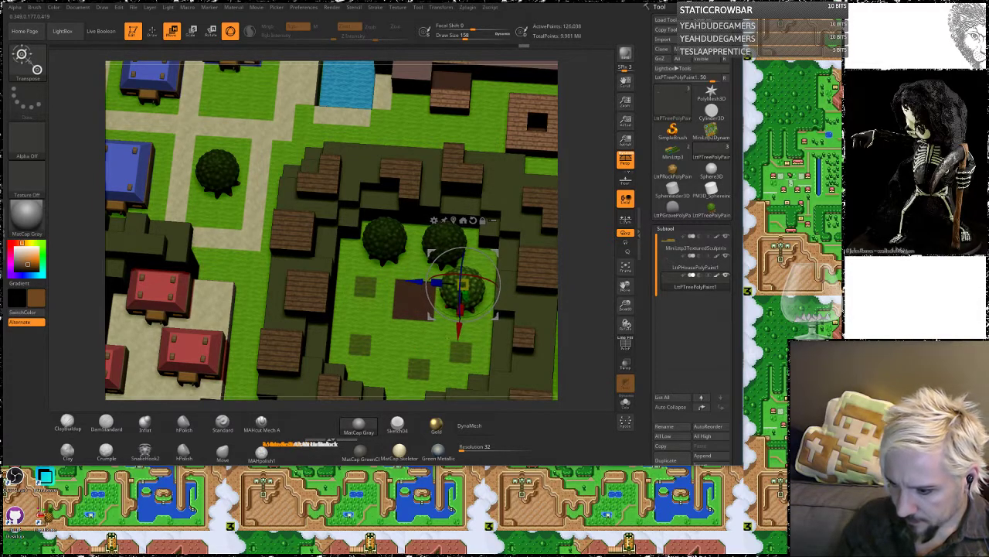
left_click_drag(459, 329, 455, 384, "ctrl")
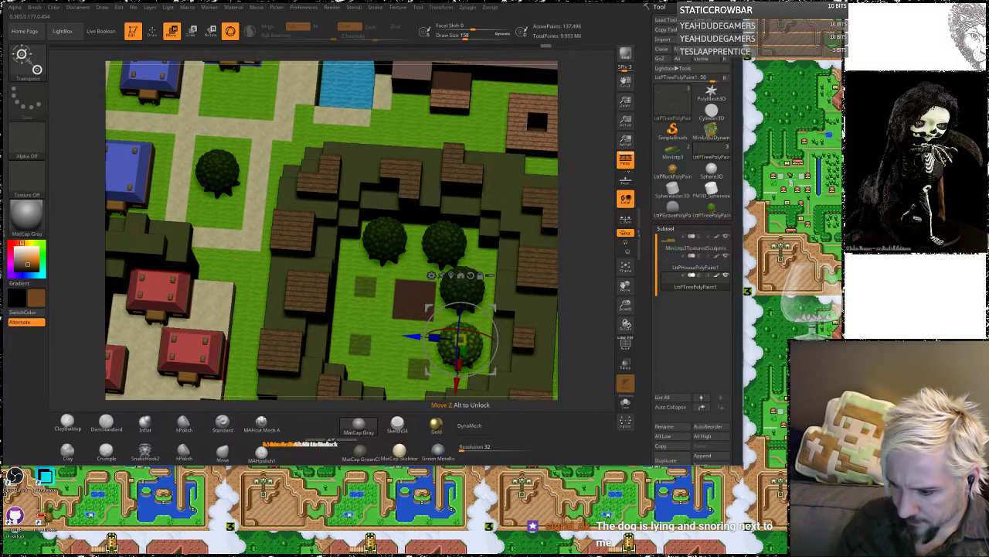
Step: Complete the grove's ring with tree copies on the southern, southwestern and western dark squares
left_click_drag(457, 337, 358, 351, "ctrl")
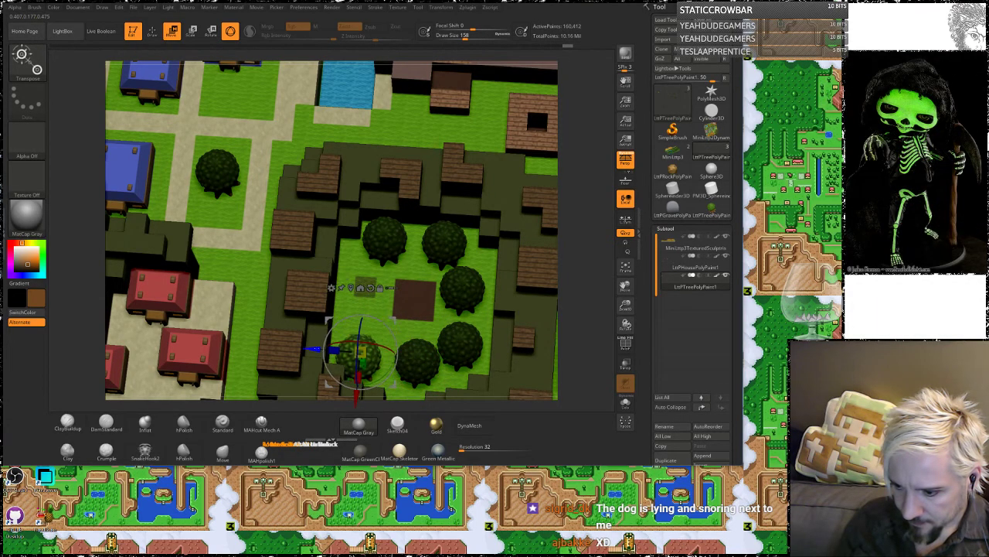
left_click_drag(357, 396, 363, 319)
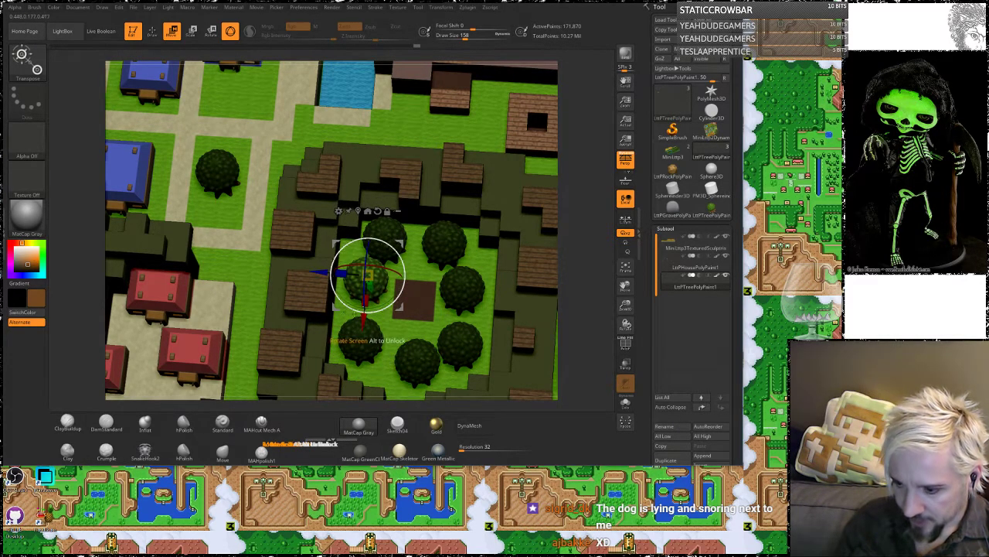
left_click_drag(321, 272, 316, 272)
left_click_drag(585, 317, 581, 288)
mouse_move(587, 337)
left_mouse_down("alt")
mouse_move(587, 315)
mouse_move(586, 340)
left_mouse_up("alt")
left_click_drag(583, 265, 581, 244)
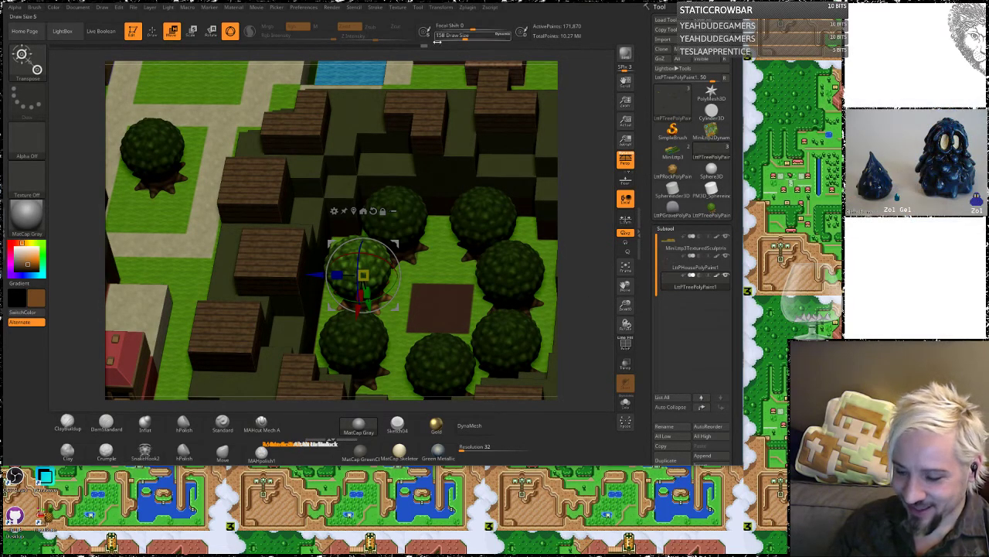
Step: Switch to the SoundCloud page in the browser and play the track Twisted Marionette Battle, Part 2
left_click(145, 452)
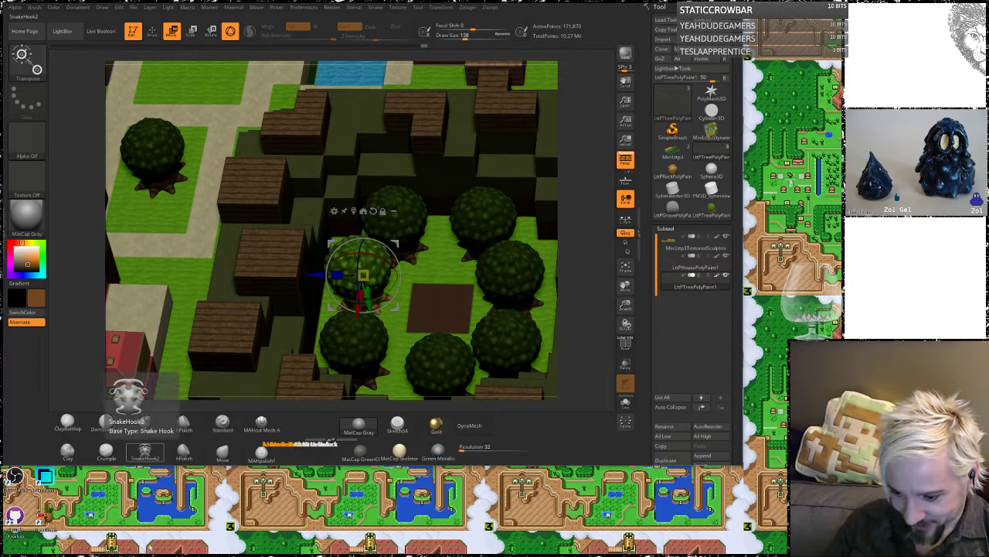
mouse_move(115, 554)
left_click(60, 537)
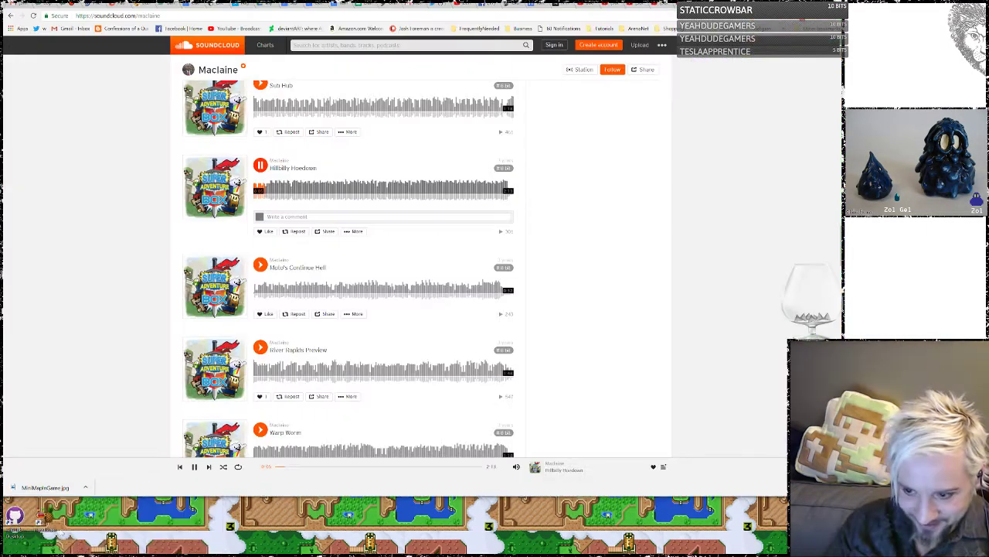
scroll(402, 323, "down", 8)
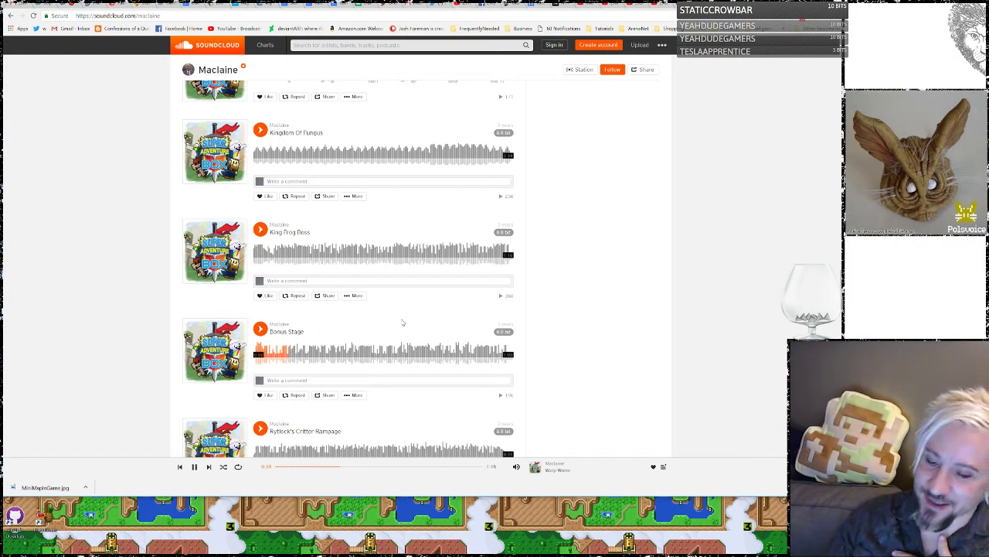
scroll(402, 322, "down", 4)
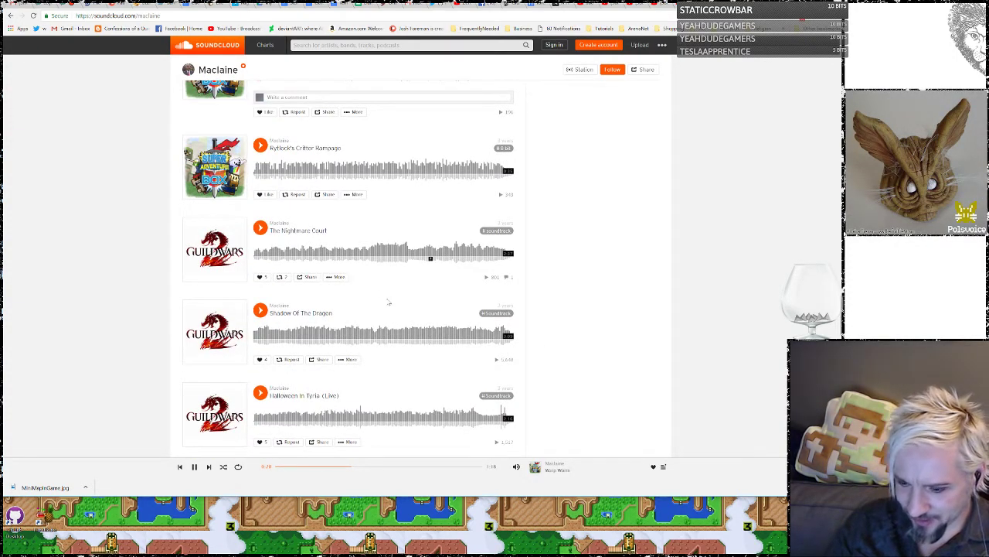
scroll(385, 297, "down", 4)
scroll(386, 297, "down", 5)
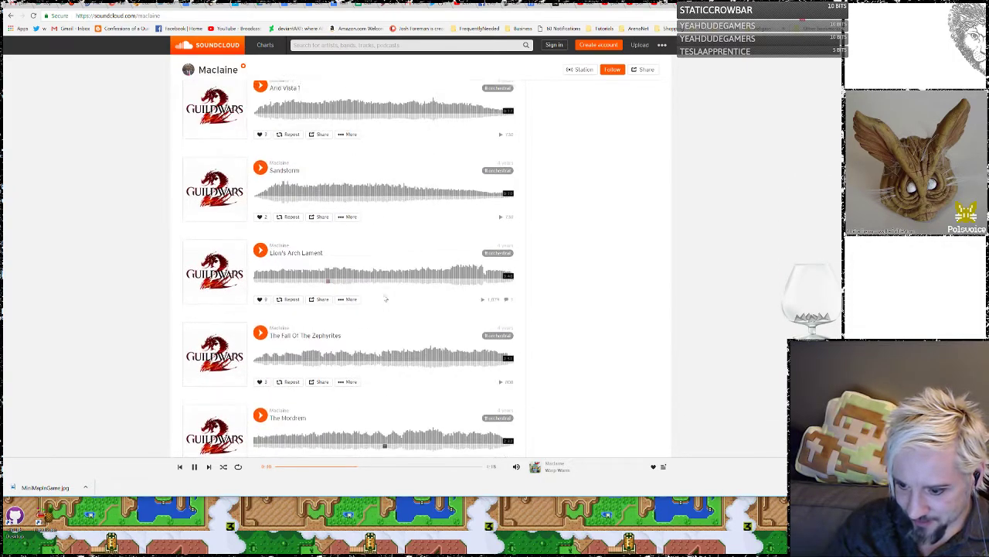
scroll(386, 297, "down", 5)
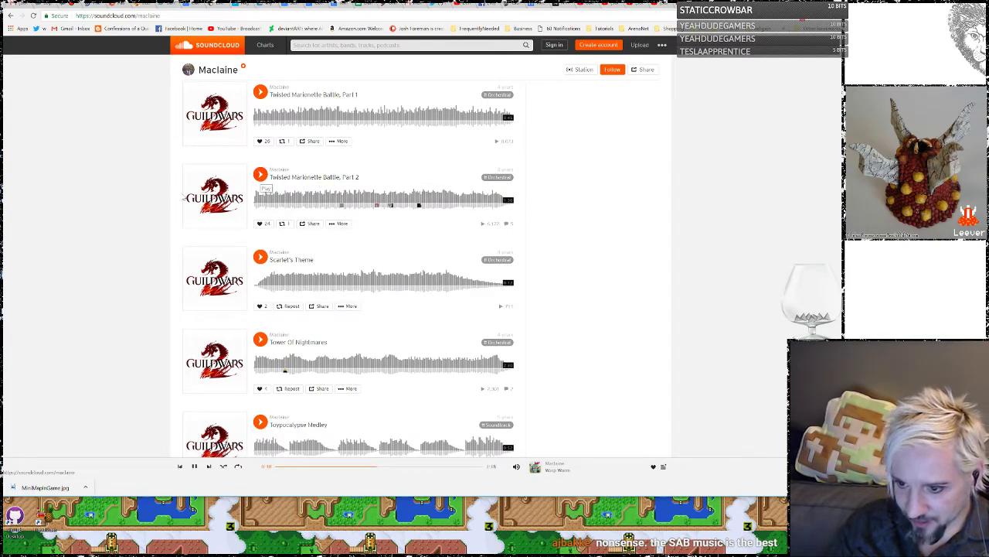
left_click(261, 174)
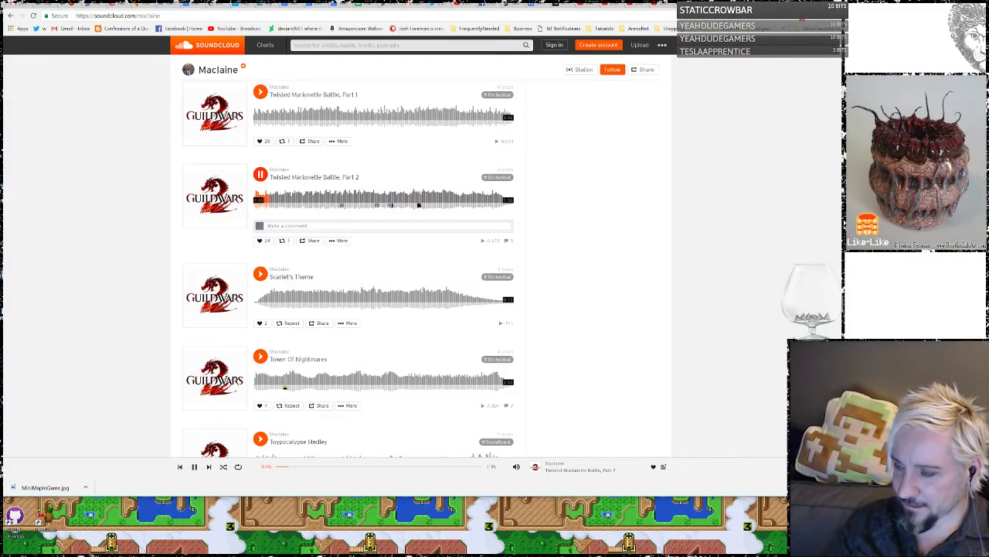
Step: Return to ZBrush and place two tree copies on the grass along the brown cliff edge southwest of the grove
key("alt+Tab")
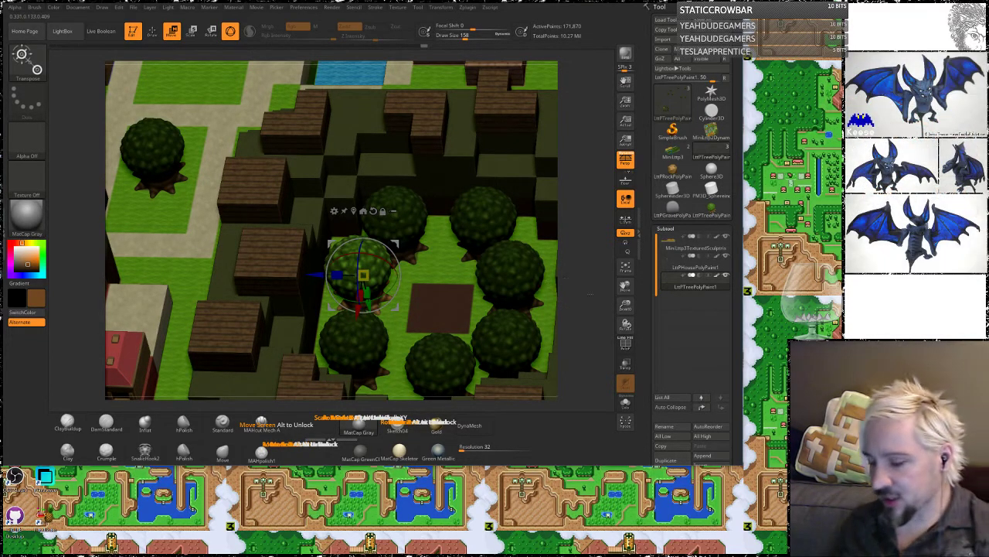
mouse_move(582, 292)
left_mouse_down()
mouse_move(586, 323)
mouse_move(571, 284)
left_mouse_up()
left_click_drag(599, 350, 587, 313, "alt")
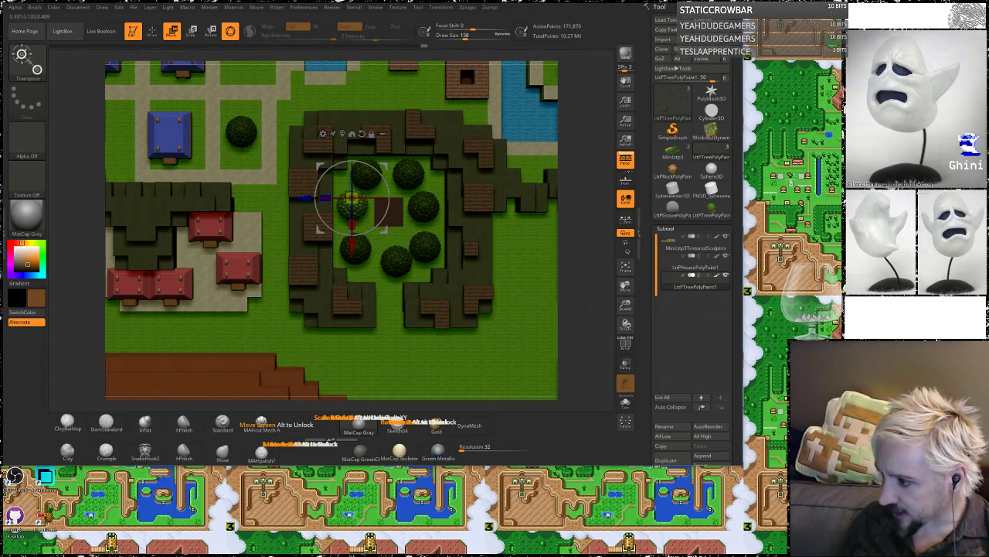
left_click_drag(578, 354, 594, 293, "alt")
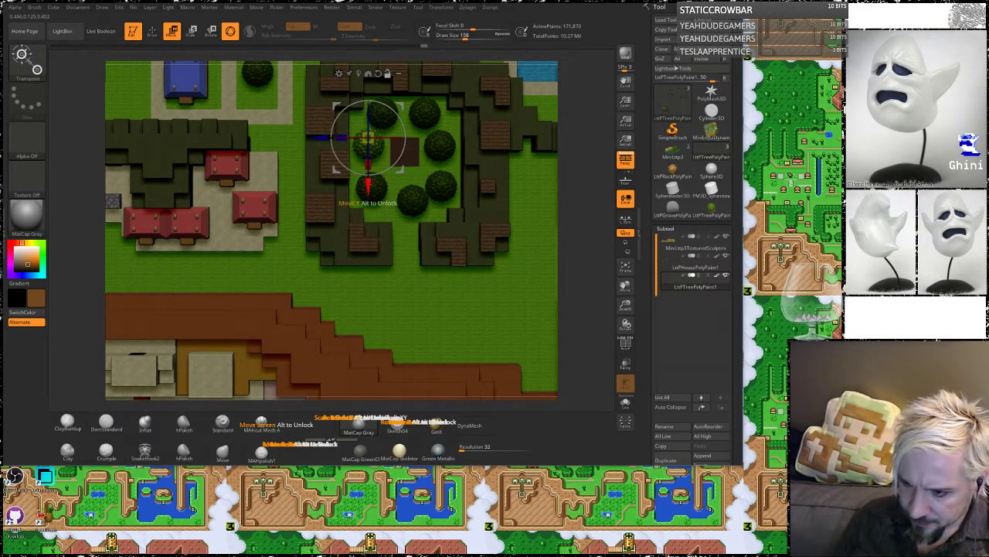
left_click_drag(368, 174, 368, 332)
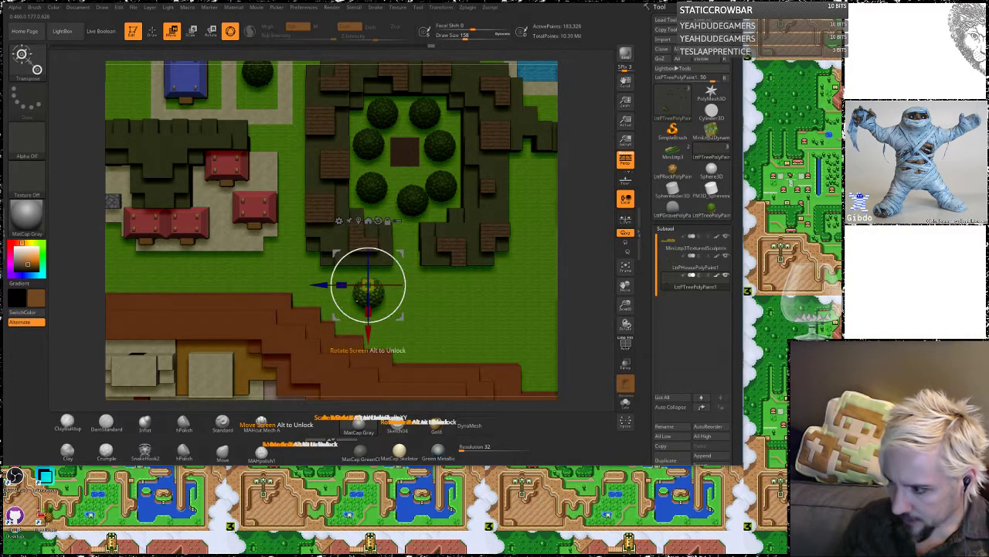
left_click_drag(319, 284, 258, 285)
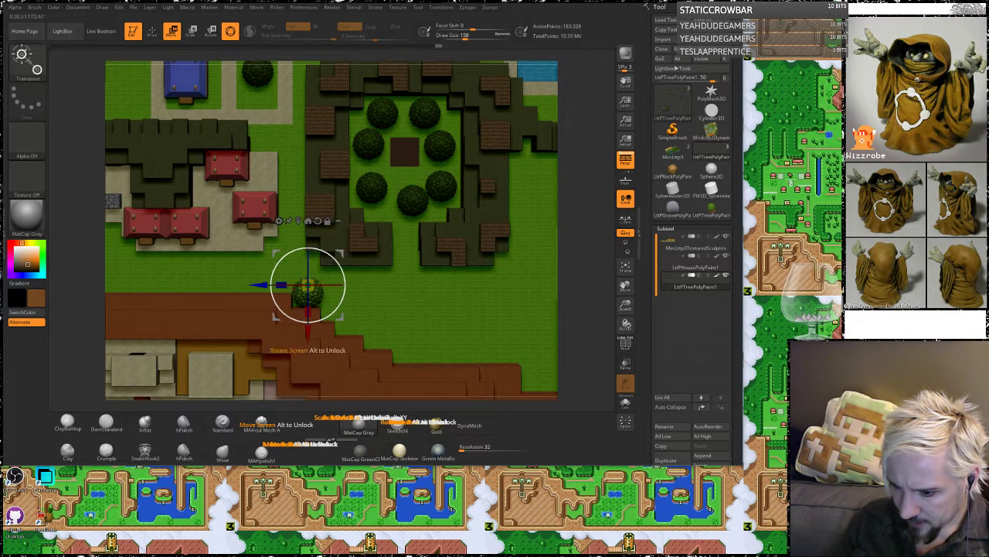
left_click_drag(307, 334, 308, 322)
left_click_drag(258, 275, 227, 275, "ctrl")
left_click_drag(276, 320, 276, 305)
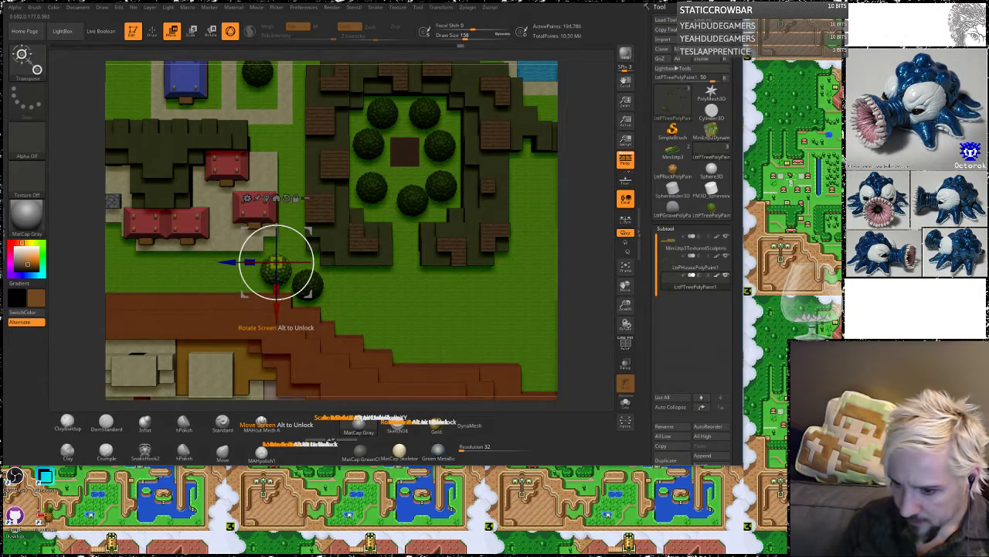
Step: Duplicate the tree eastward and place the copy on the grass by the notch in the brown cliff southeast of the grove
left_click_drag(228, 262, 453, 262, "ctrl")
right_click_drag(454, 262, 354, 147, "alt")
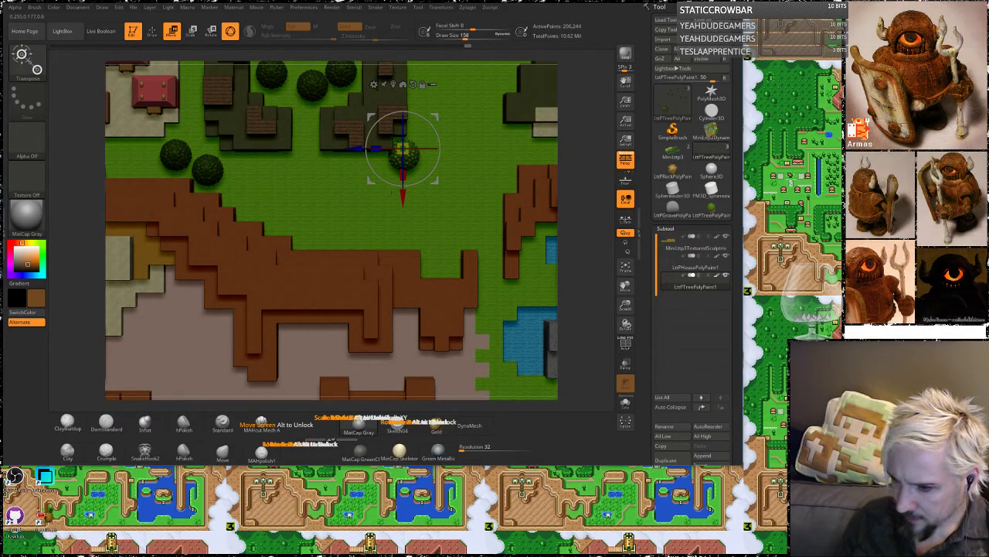
left_click_drag(402, 198, 434, 267)
left_click_drag(566, 167, 496, 273, "alt")
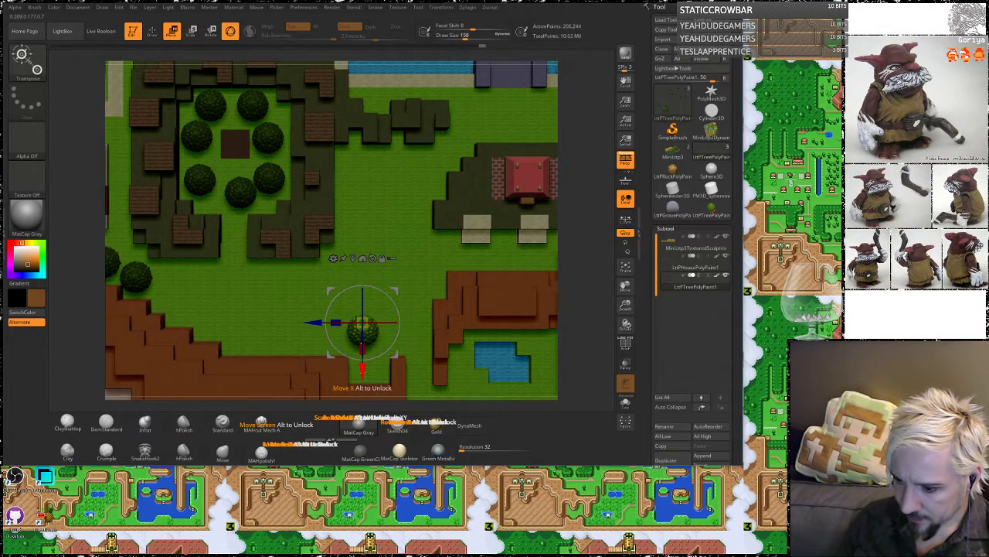
Step: Add four tree copies in a northward line east of the grove and one more at the east end of the dark blocks
left_click_drag(362, 371, 362, 286)
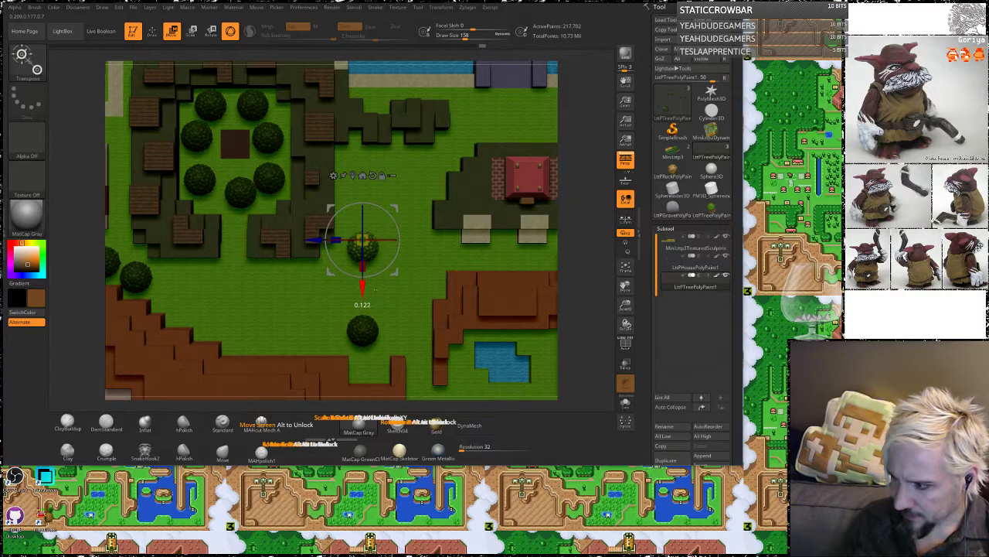
left_click_drag(362, 286, 361, 152)
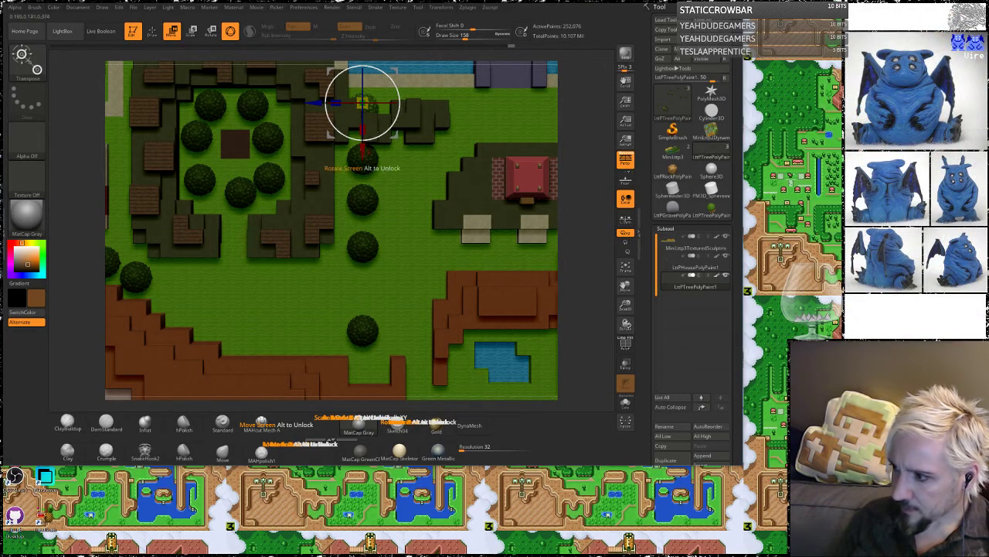
left_click_drag(362, 151, 447, 151)
left_click_drag(394, 103, 418, 102)
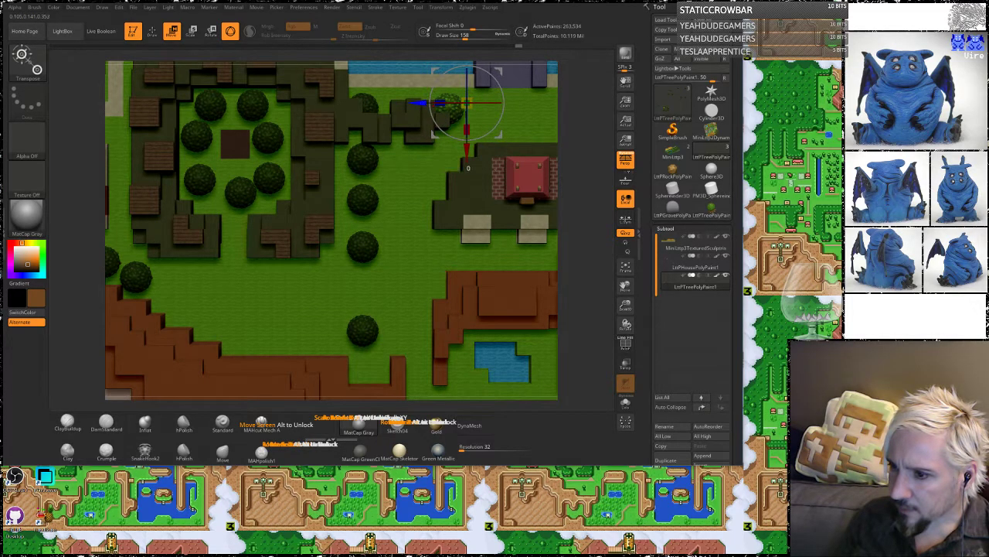
left_click_drag(466, 153, 447, 158)
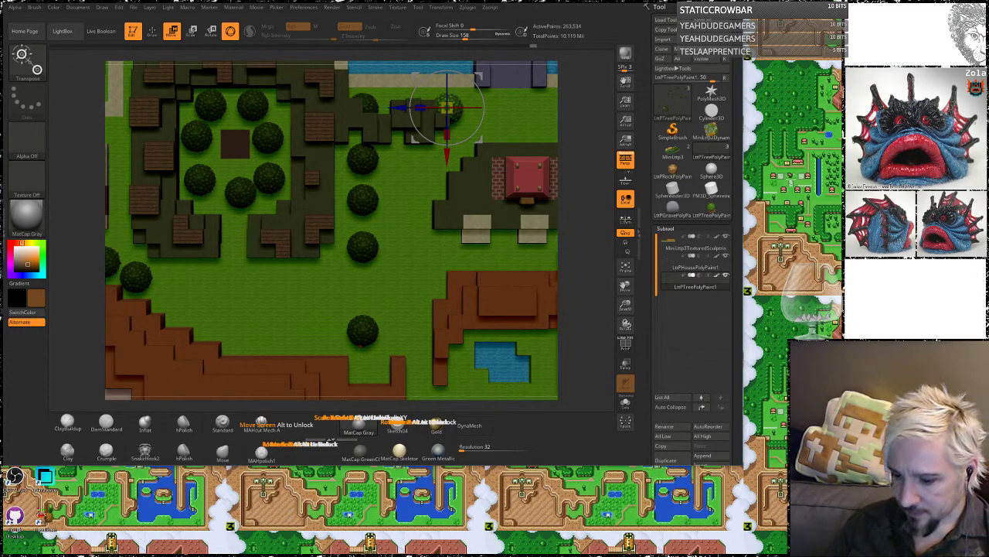
Step: Switch to the SoundCloud page in the browser and play Mad King Clocktower from the Guild Wars 2 Holidays playlist
mouse_move(113, 554)
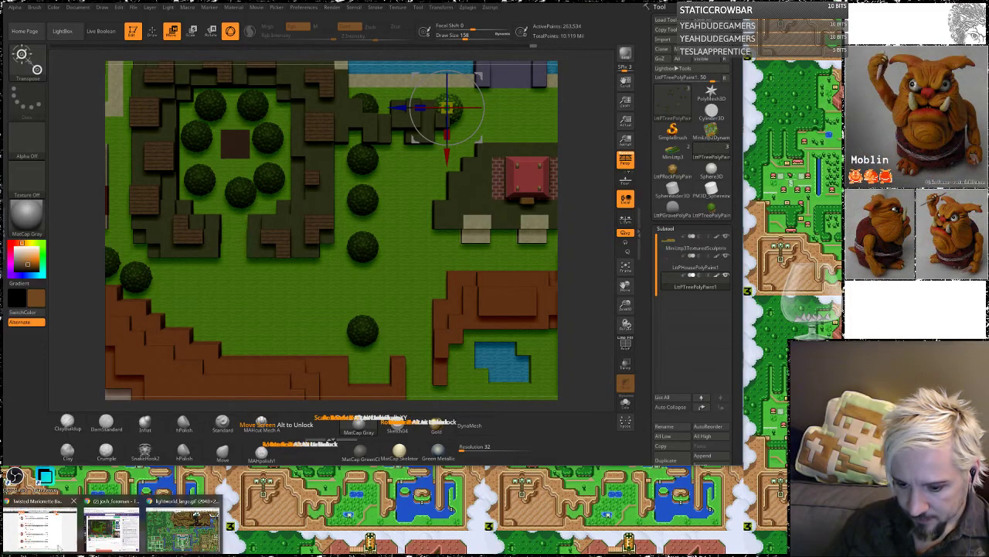
left_click(47, 533)
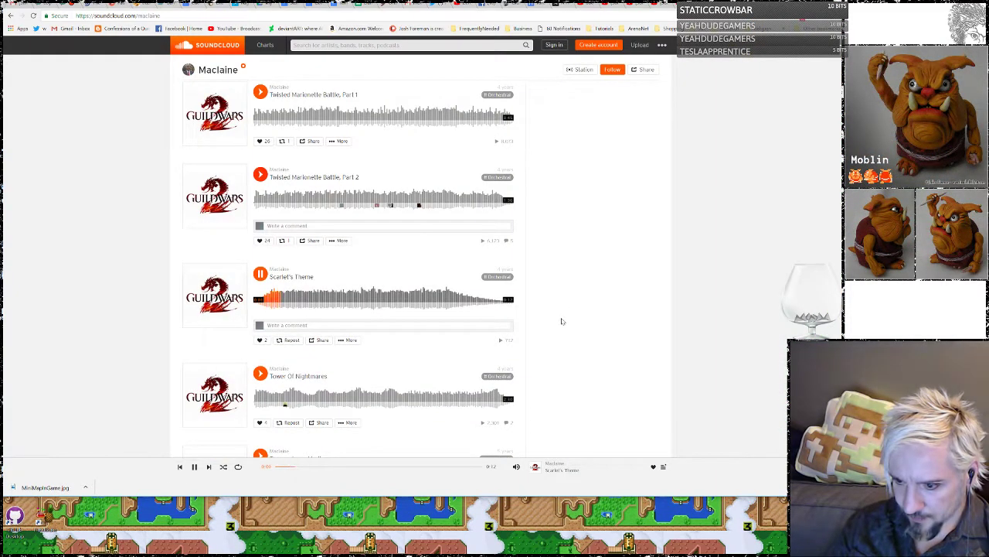
scroll(573, 311, "down", 2)
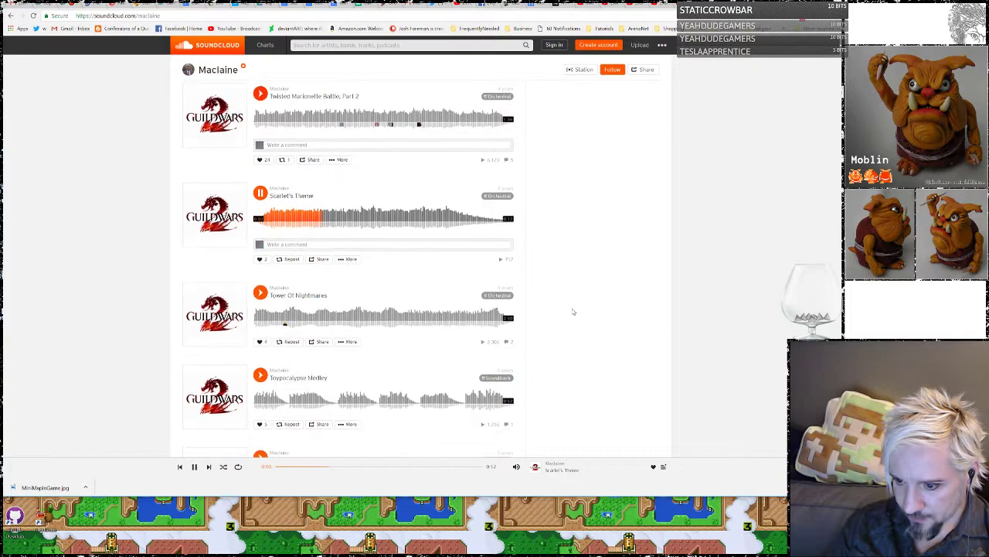
scroll(573, 312, "down", 1)
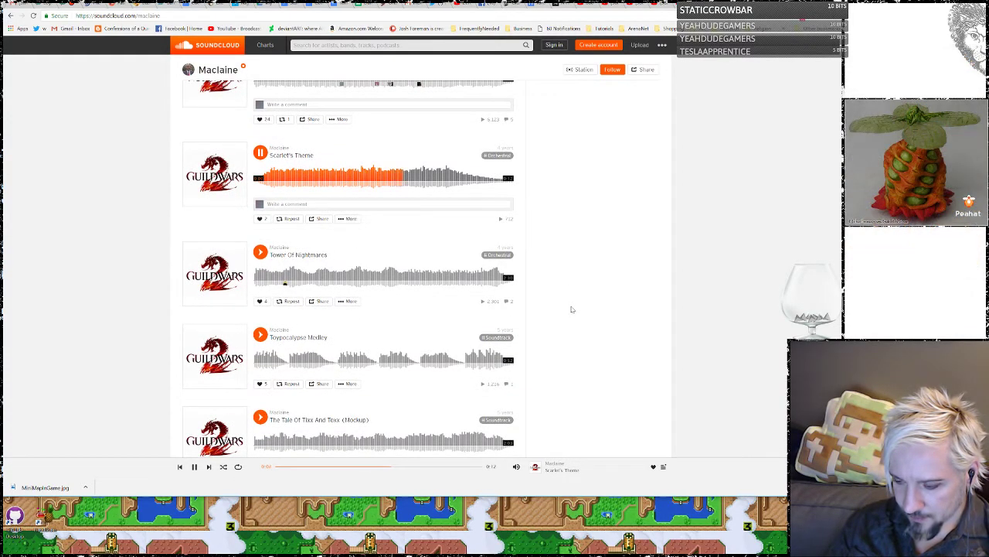
scroll(572, 310, "down", 1)
scroll(572, 309, "down", 2)
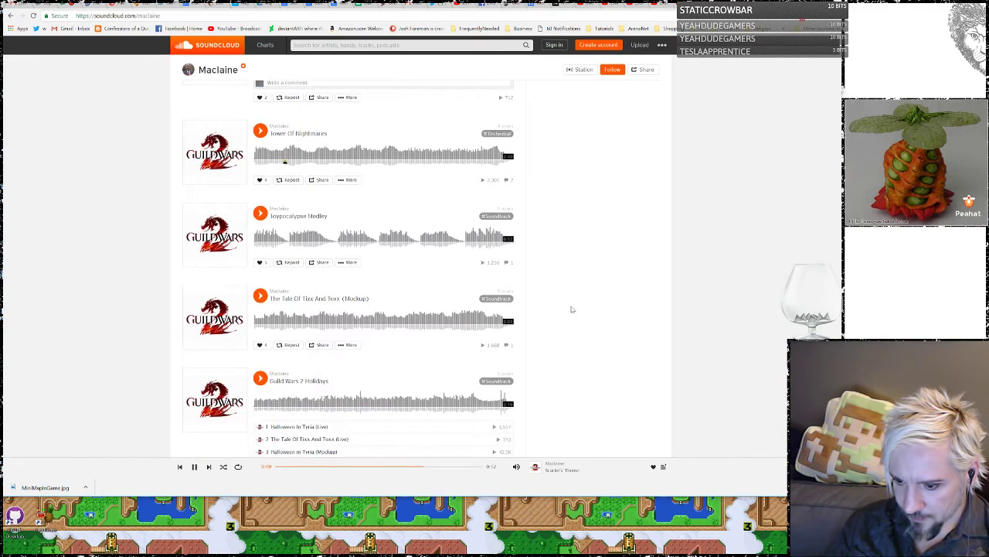
scroll(572, 310, "down", 3)
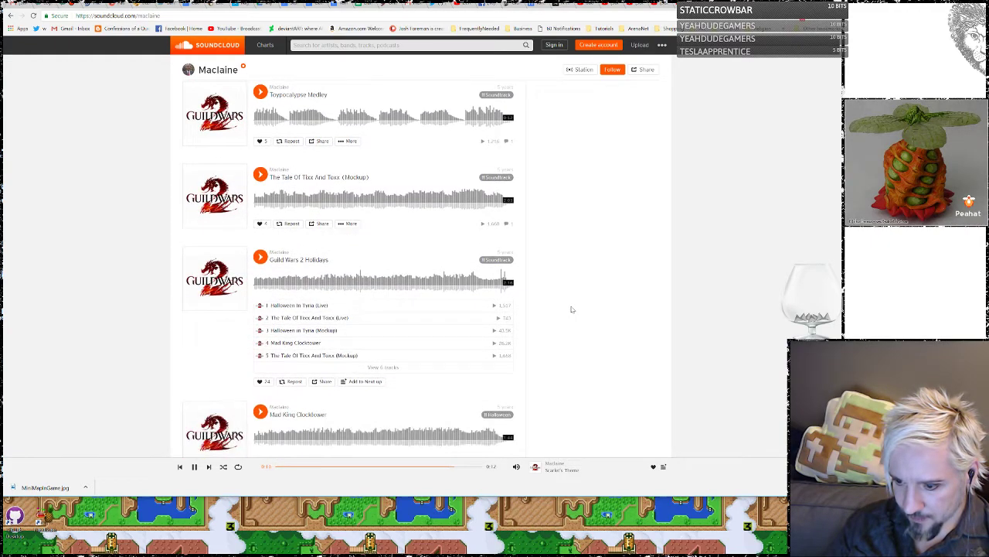
left_click(314, 361)
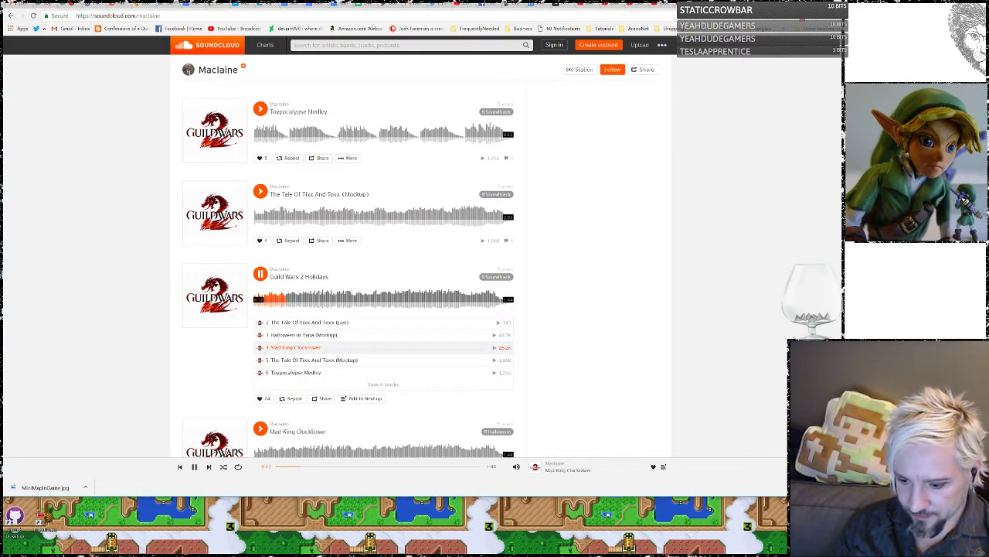
Step: Return to ZBrush and add three tree copies on the grass just south of the dark blocks east of the grove
key("alt+Tab")
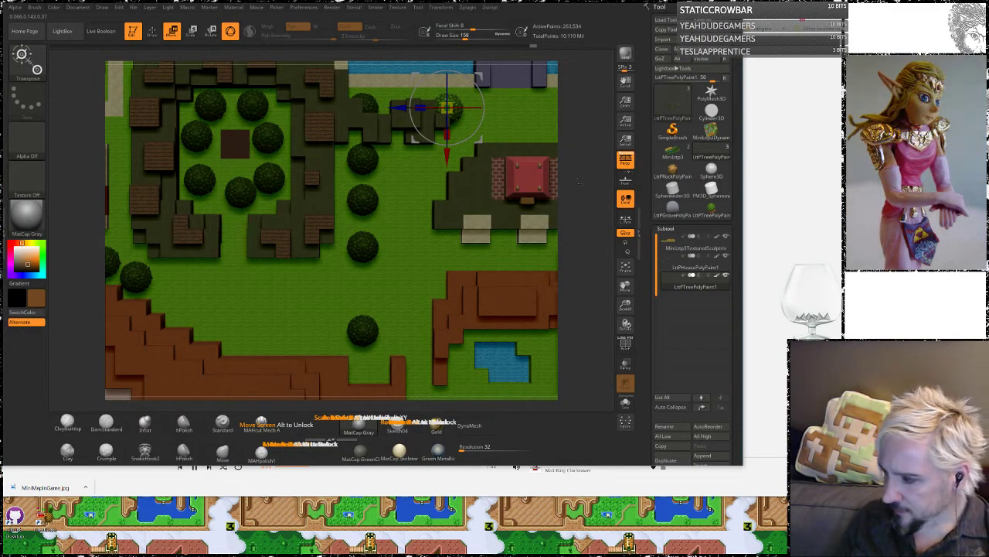
left_click_drag(581, 166, 550, 197, "alt")
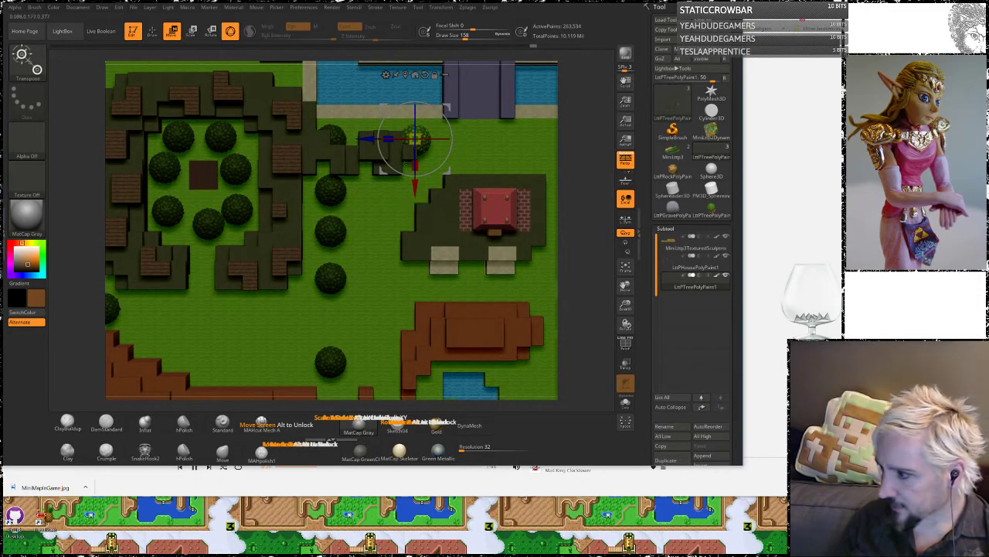
left_click_drag(415, 188, 392, 224)
key("ctrl+z")
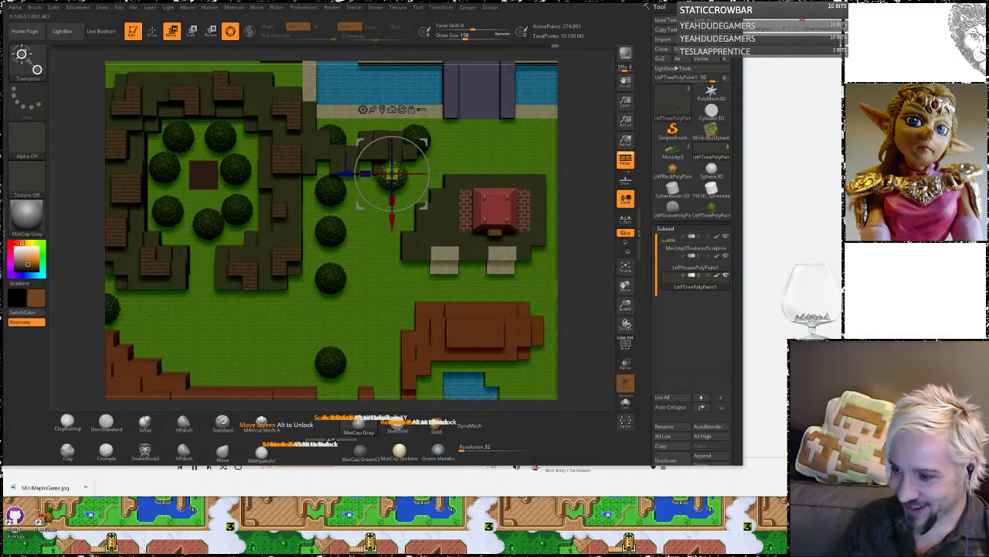
left_click_drag(577, 203, 568, 161)
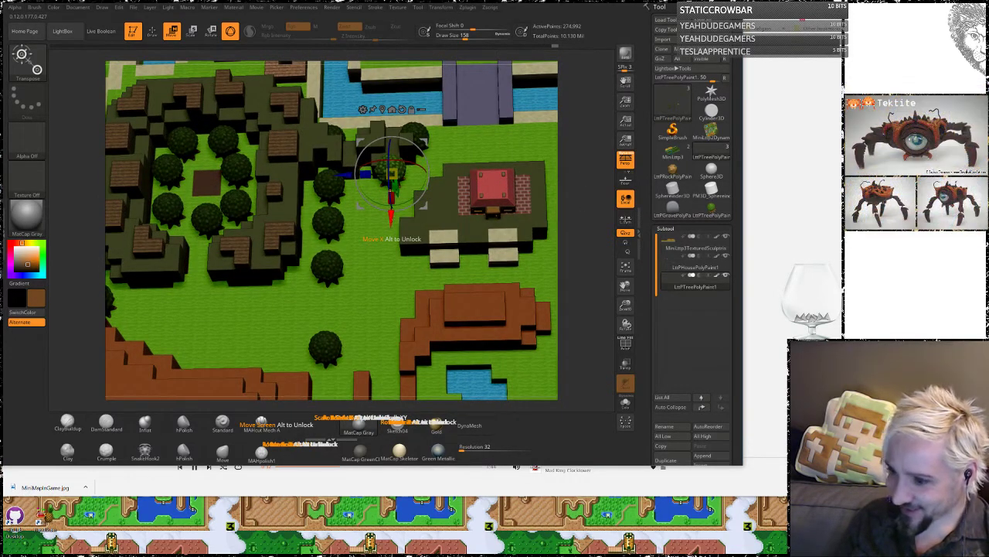
left_click_drag(391, 218, 391, 251, "ctrl")
left_click_drag(341, 208, 313, 208)
left_click_drag(584, 171, 582, 199)
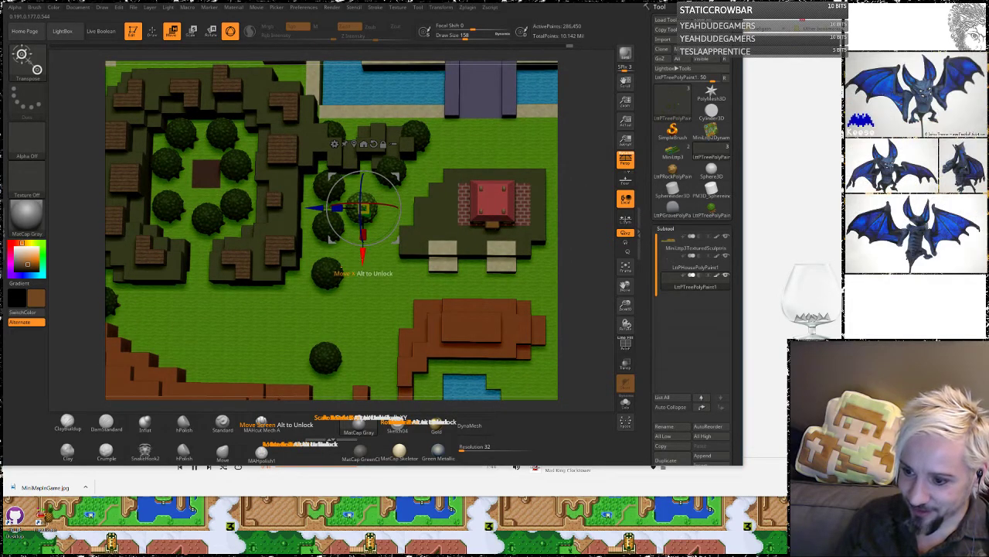
left_click_drag(363, 256, 362, 216, "ctrl")
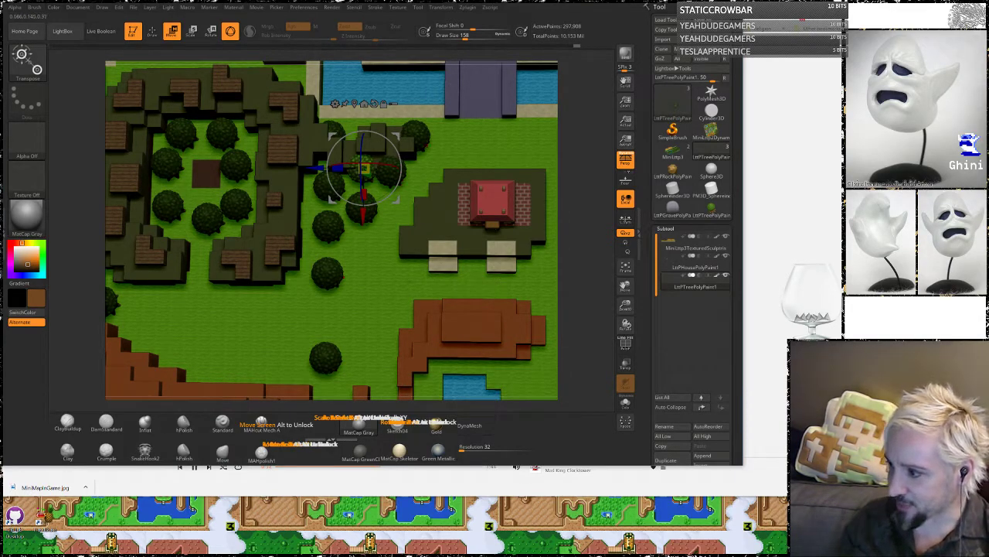
Step: Place three tree copies in an east-west row on the grass along the north side of the red-roofed house
left_click_drag(314, 167, 450, 168, "ctrl")
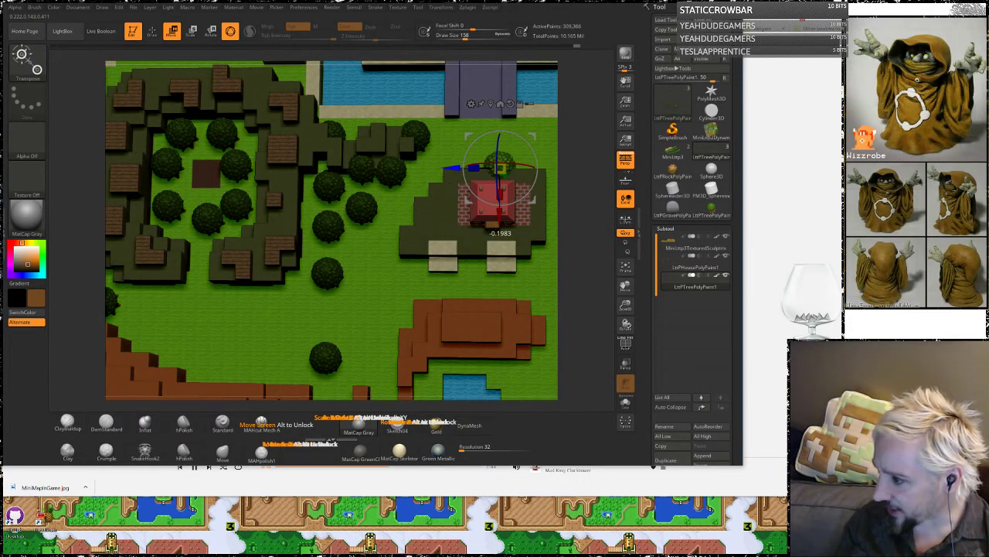
left_click_drag(499, 193, 456, 193)
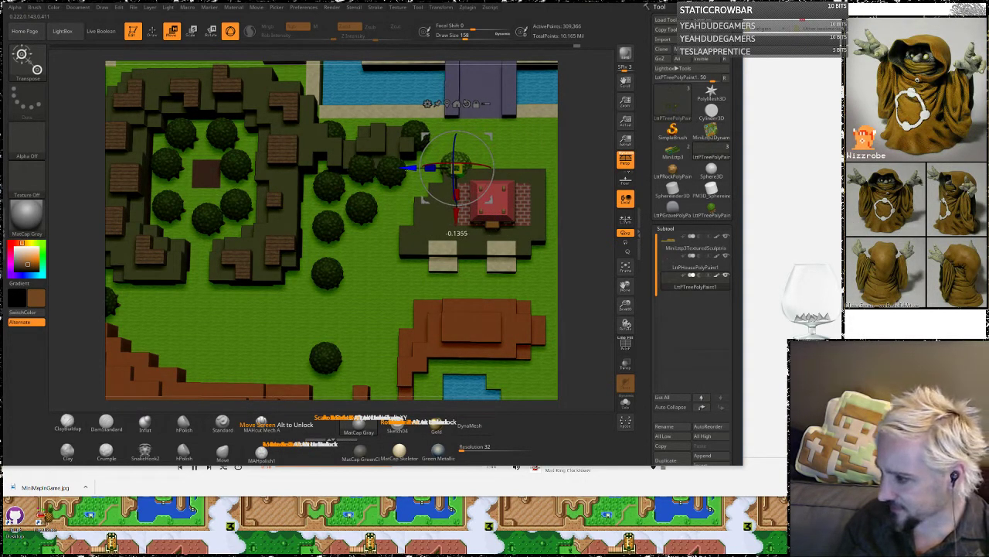
left_click_drag(407, 168, 407, 168, "ctrl")
left_click_drag(456, 211, 457, 193)
mouse_move(580, 199)
left_mouse_down()
mouse_move(514, 201)
mouse_move(576, 202)
left_mouse_up()
left_click_drag(456, 206, 500, 206)
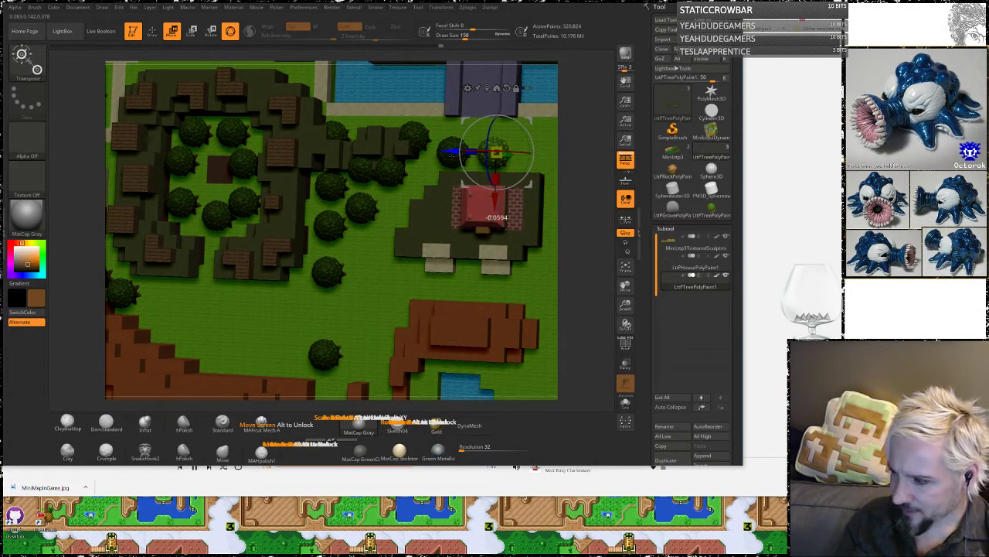
mouse_move(563, 186)
left_mouse_down()
mouse_move(588, 184)
mouse_move(573, 184)
left_mouse_up()
left_click_drag(449, 152, 492, 152, "ctrl")
Step: Place two tree copies side by side on the grass northeast of the brown bridge, just below the brown cliff's corner
left_click_drag(575, 186, 458, 171, "alt")
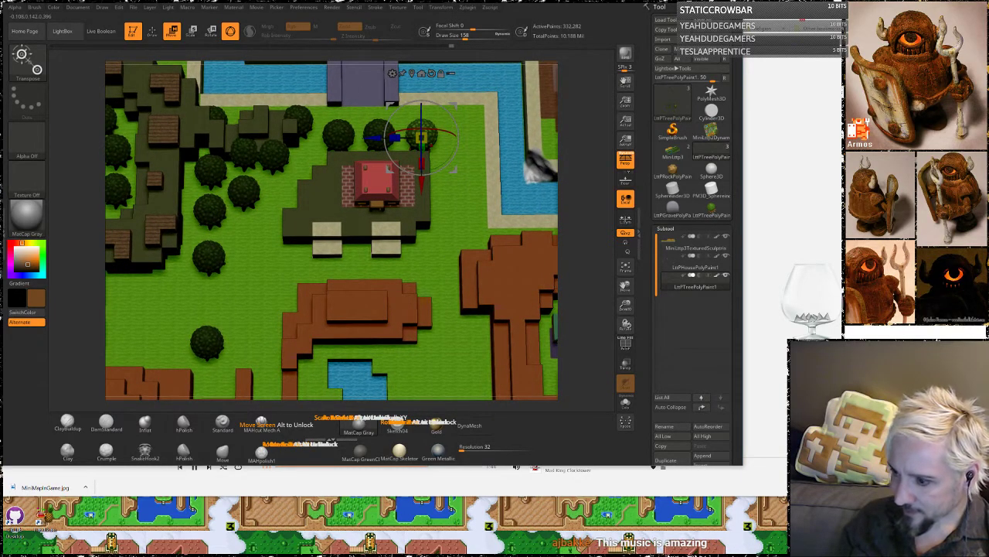
left_click_drag(582, 295, 574, 299)
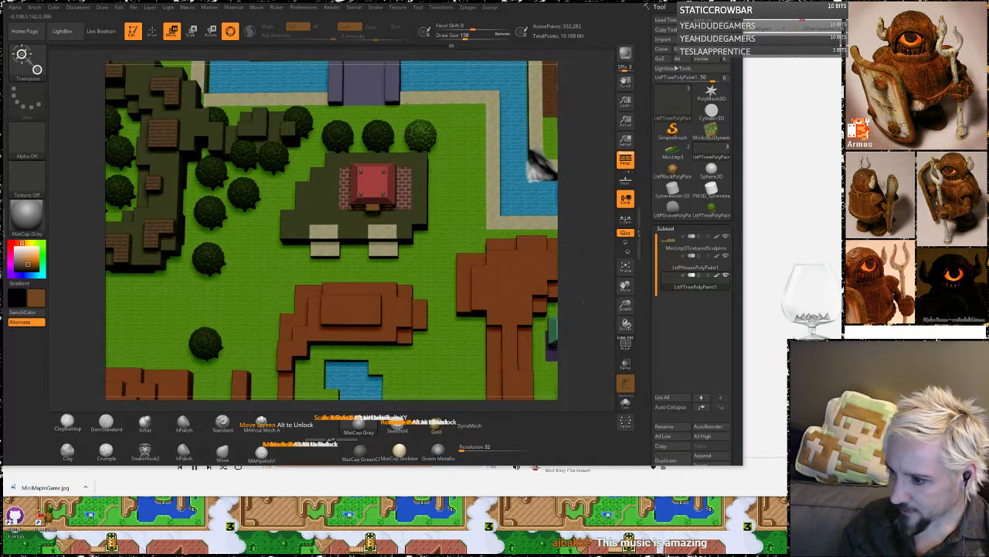
left_click_drag(566, 264, 394, 277, "alt")
right_click_drag(365, 181, 274, 177, "alt")
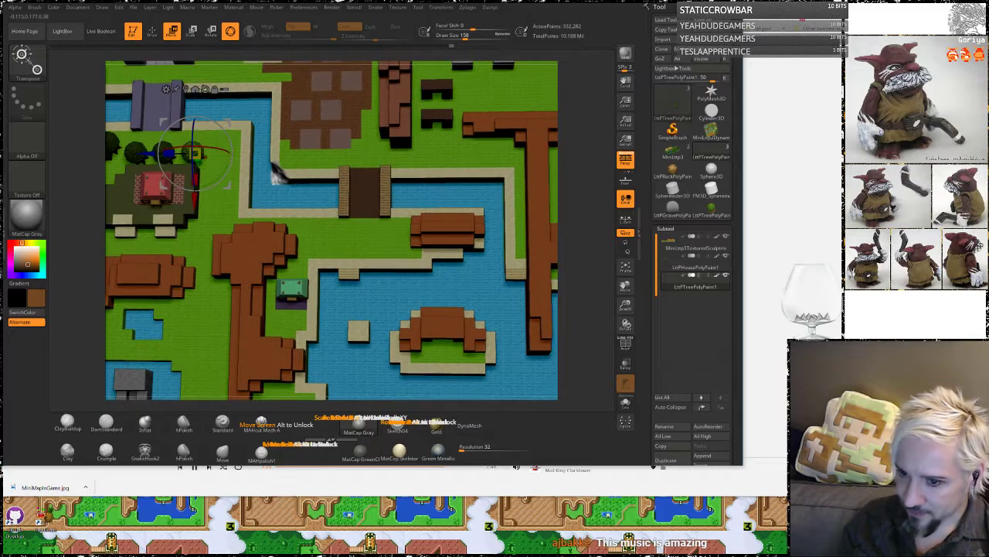
left_click_drag(147, 153, 449, 151, "ctrl")
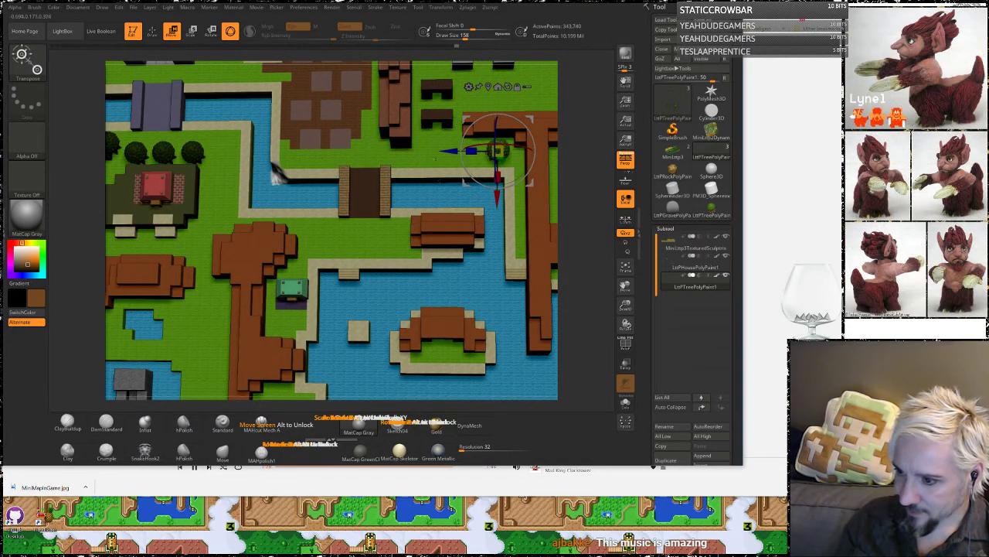
left_click_drag(497, 216, 475, 216)
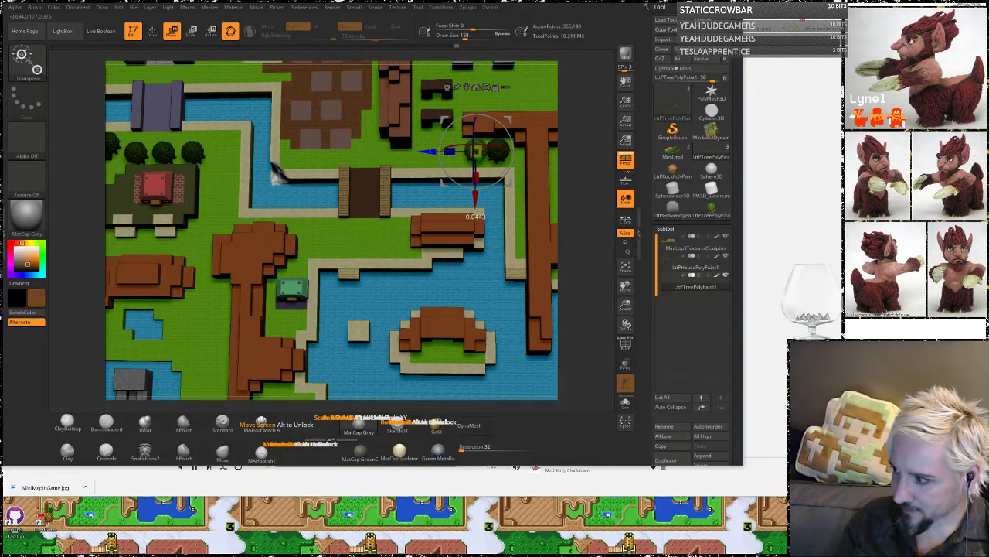
left_click_drag(476, 215, 466, 216)
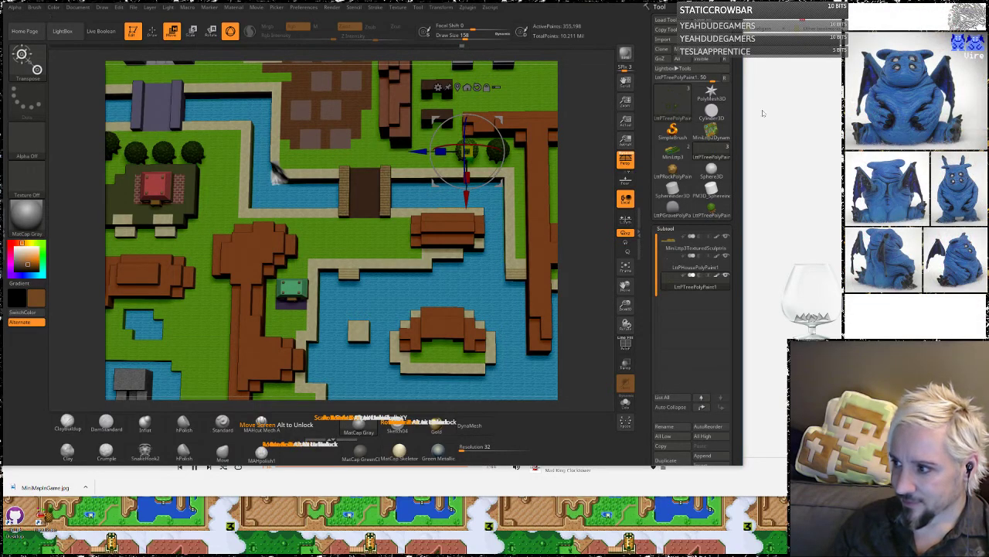
Step: Switch to the SoundCloud page in the browser and play the track Halloween in Tyria (Mockup)
left_click(785, 108)
scroll(448, 272, "down", 2)
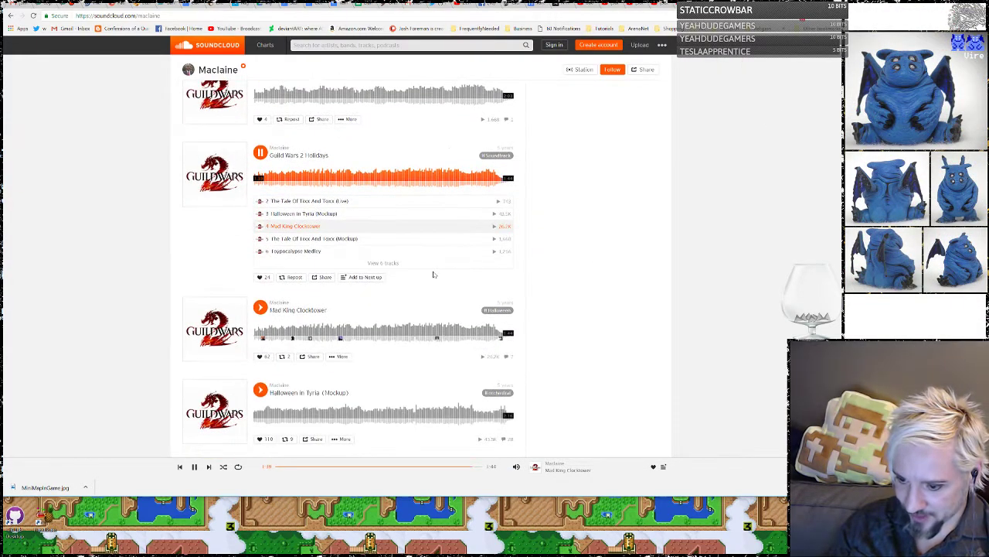
scroll(384, 272, "down", 2)
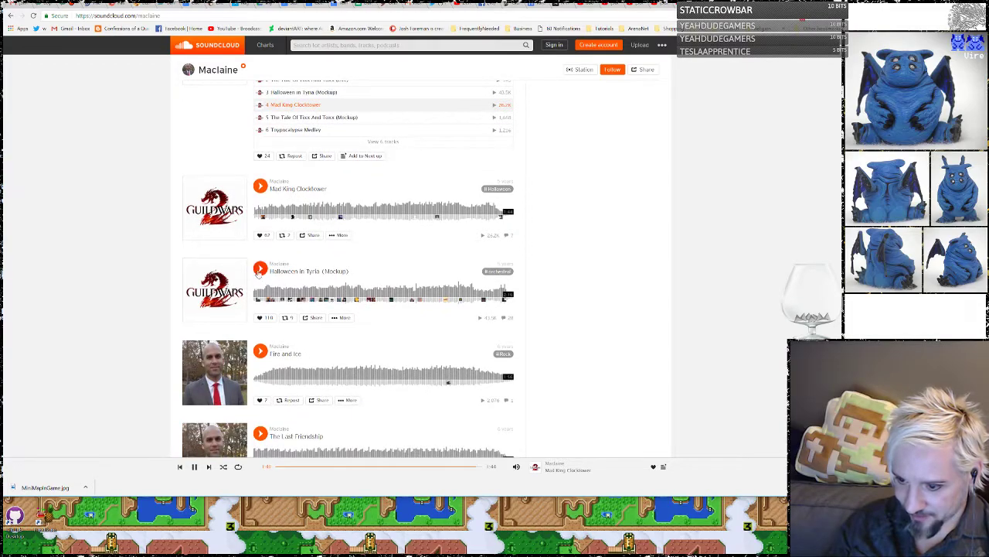
left_click(260, 270)
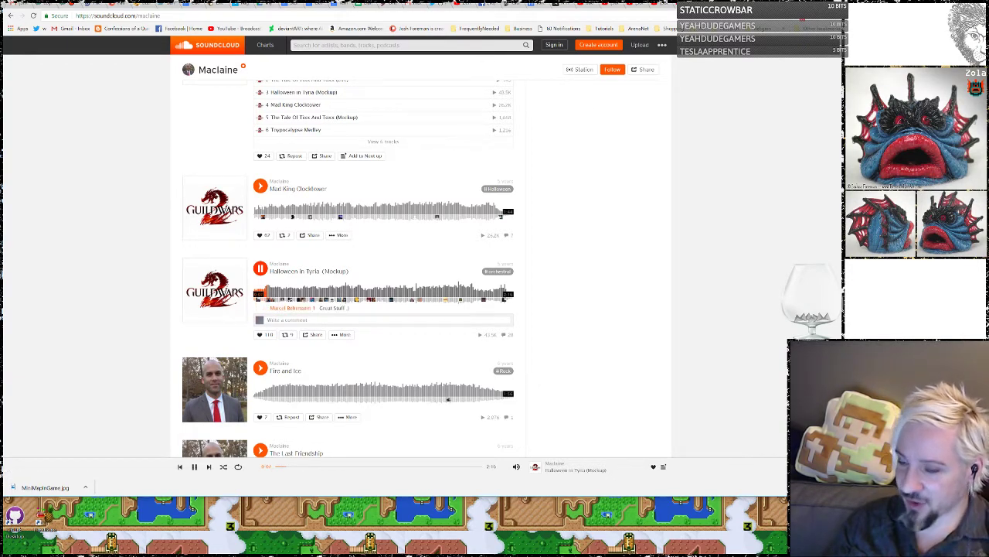
Step: Return to ZBrush and place three tree copies on the grass between the brown cliff and the grey mountain blocks
key("alt+Tab")
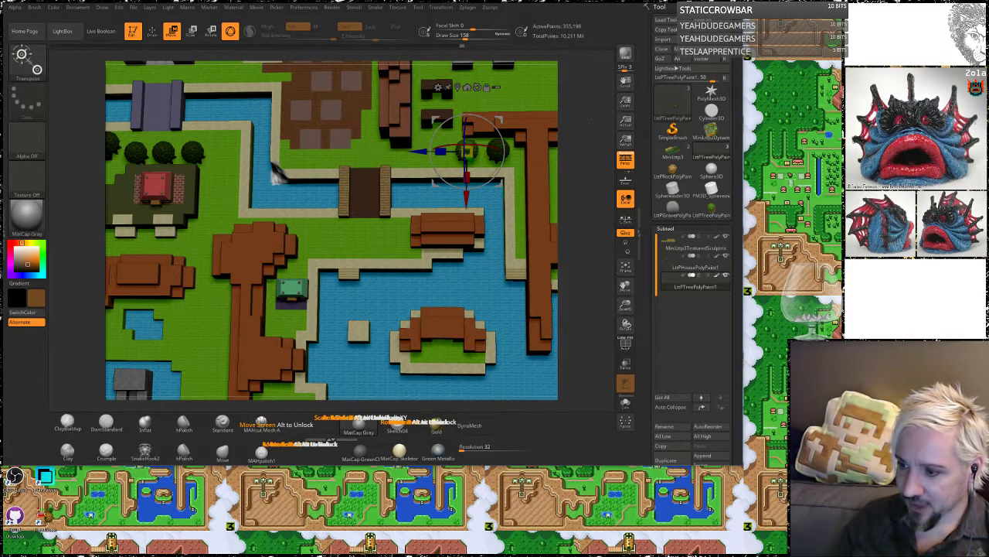
right_click_drag(333, 216, 312, 281, "alt")
left_click_drag(578, 280, 583, 218)
right_click_drag(582, 218, 373, 275)
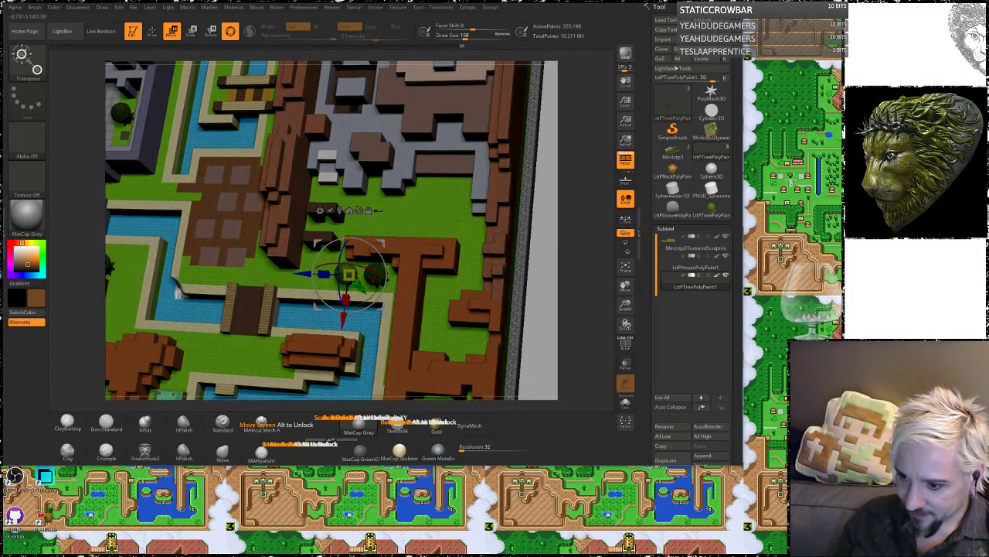
left_click_drag(344, 319, 351, 256)
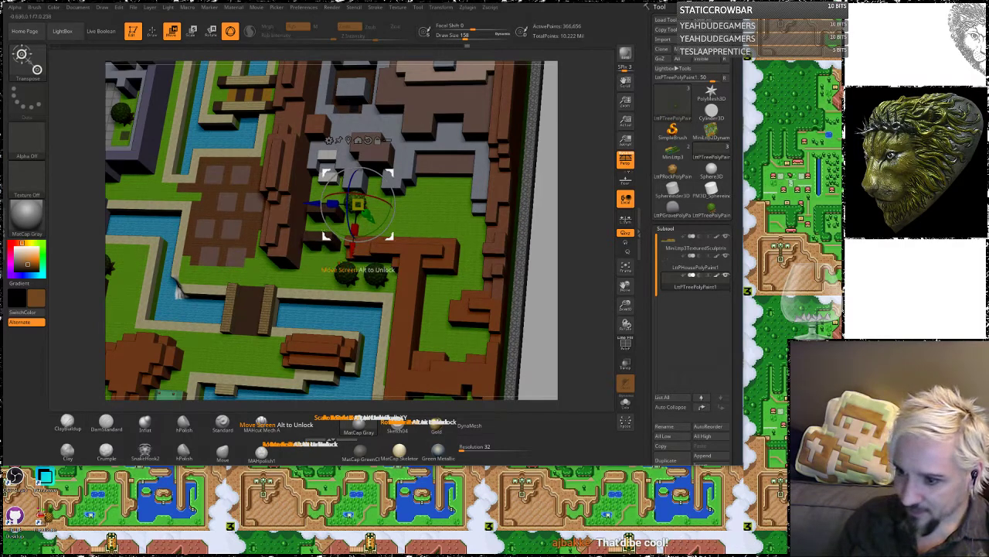
left_click_drag(313, 204, 373, 205)
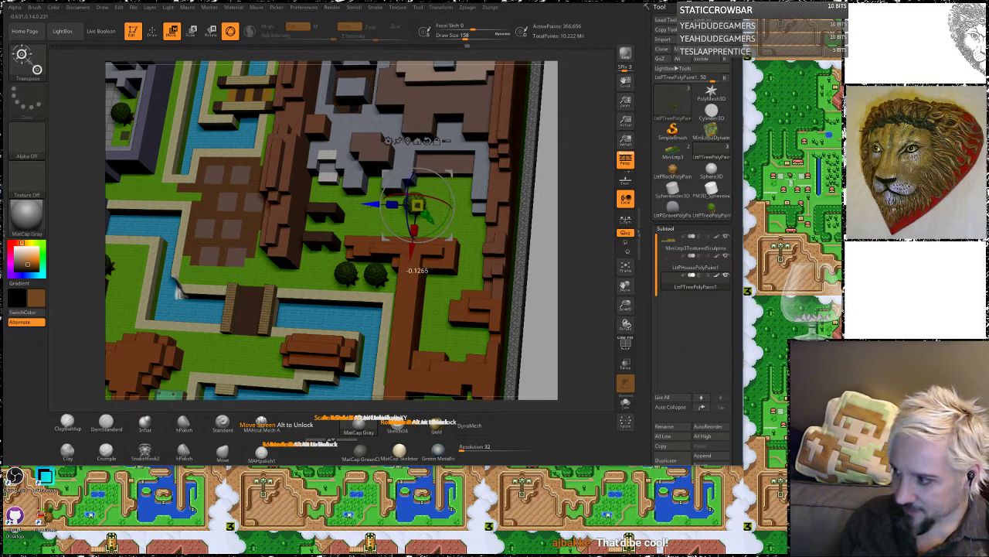
left_click_drag(410, 249, 454, 232)
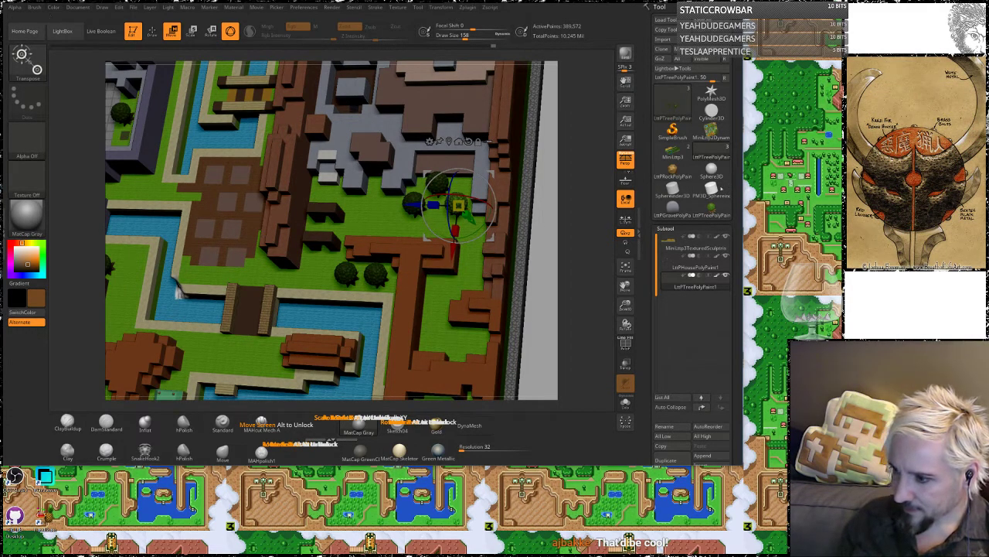
left_click_drag(598, 225, 554, 236)
Step: Copy a tree northward past the mountain and position it on the grass east of the brick house by the river
left_click_drag(448, 308, 439, 174, "ctrl")
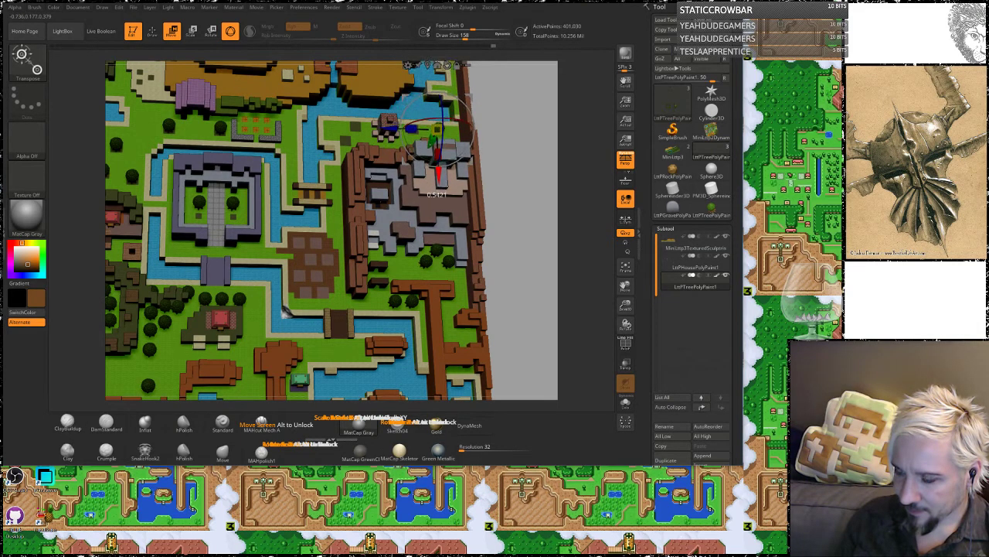
left_click_drag(532, 172, 539, 357)
left_click_drag(522, 274, 528, 246)
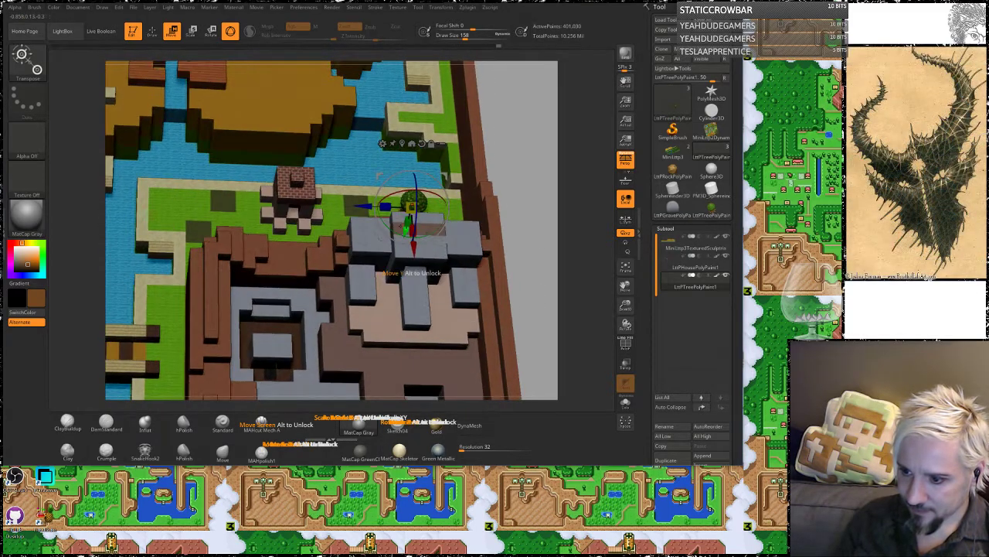
left_click_drag(364, 206, 305, 204)
left_click_drag(351, 267, 359, 267)
left_click_drag(311, 205, 309, 205)
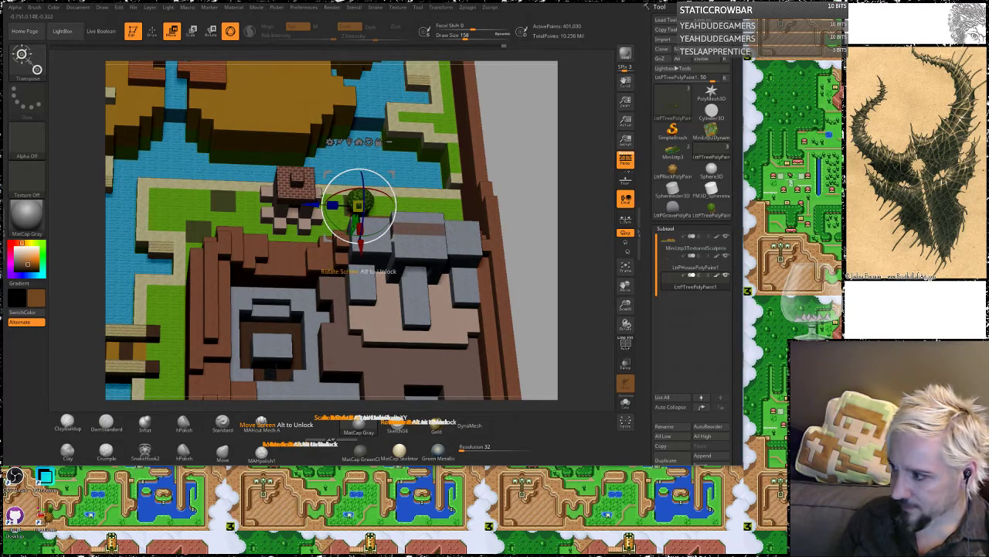
left_click_drag(546, 229, 548, 288, "alt")
left_click_drag(360, 252, 360, 245)
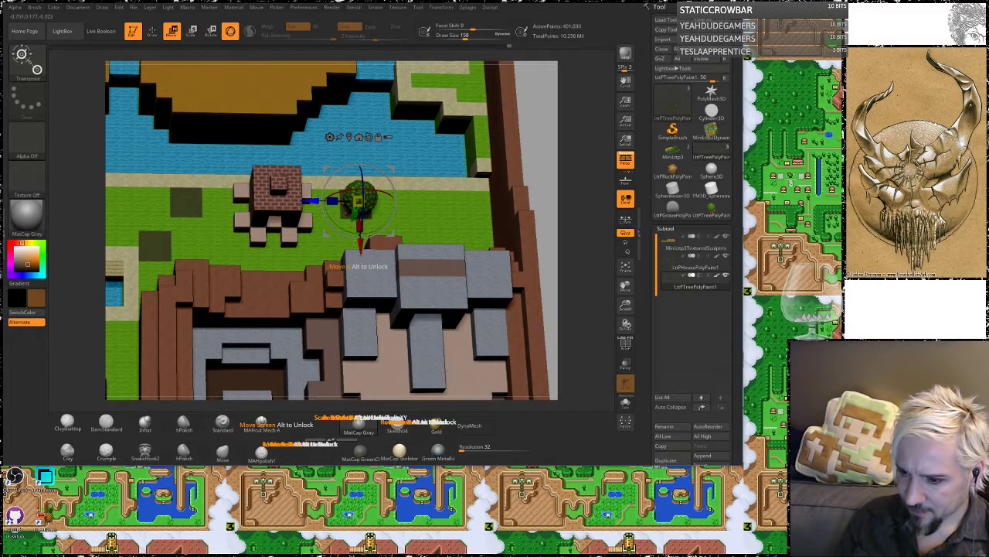
left_click_drag(308, 202, 306, 201)
Step: Place two tree copies side by side on the grass west of the brick house
left_click_drag(357, 246, 190, 246)
right_click_drag(120, 244, 232, 222, "alt")
left_click_drag(283, 180, 250, 179, "ctrl")
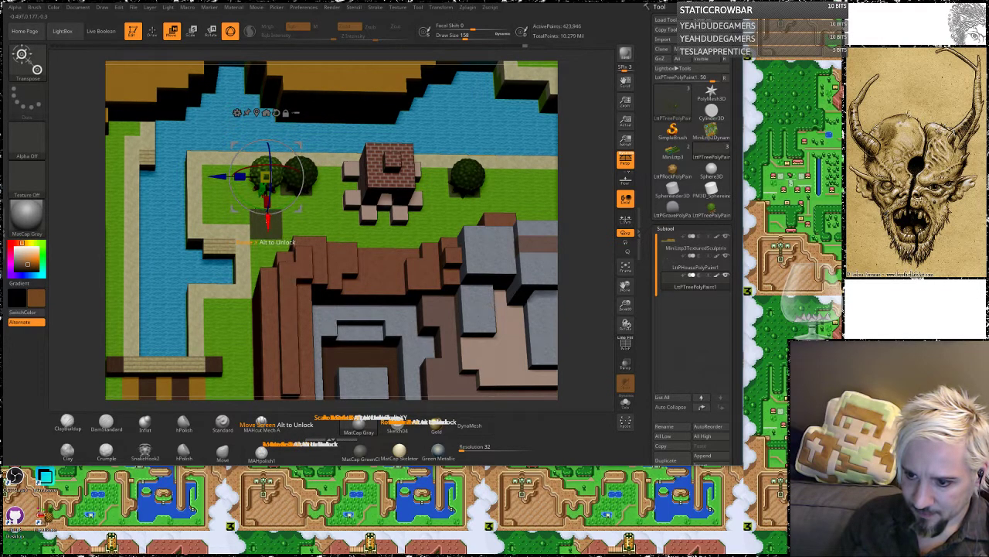
Step: Move the westernmost tree by the brick house south onto the dark square beside the sandy riverbank
left_click_drag(268, 225, 267, 255)
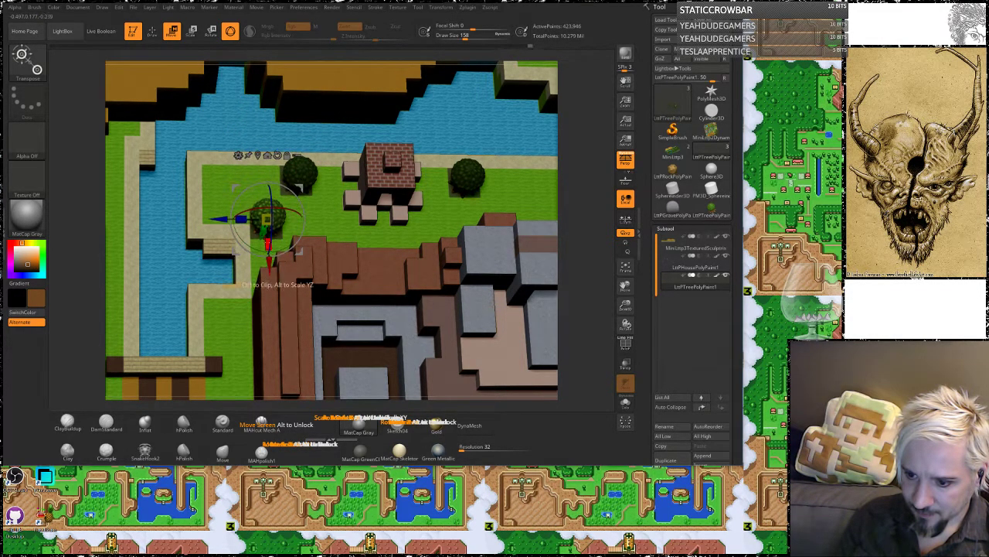
mouse_move(572, 213)
left_mouse_down()
mouse_move(598, 209)
mouse_move(572, 237)
mouse_move(571, 197)
left_mouse_up()
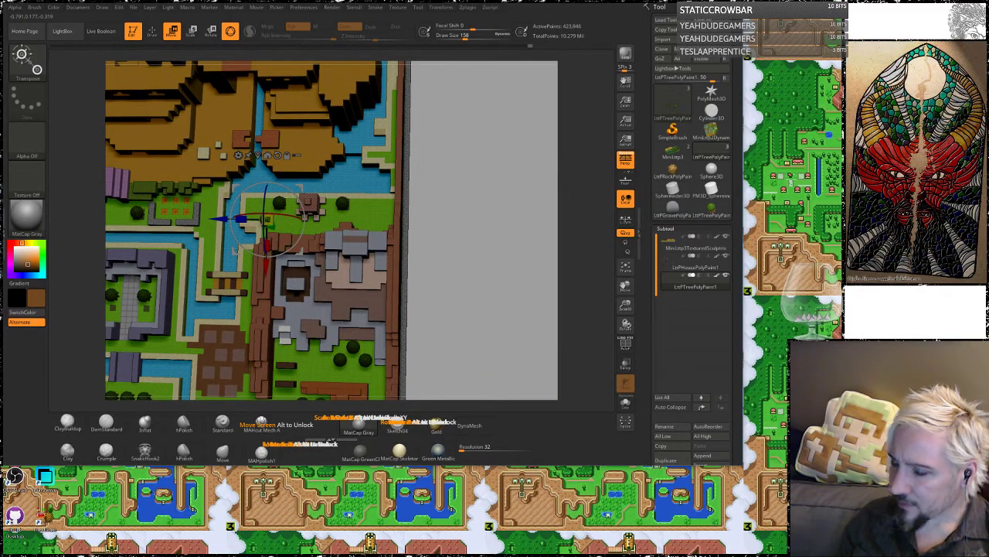
Step: Copy a tree west to the sandy plateau between the dark forest and brown mountain, placing it east of the two dark squares
left_click_drag(101, 236, 378, 281, "alt")
left_click_drag(544, 321, 333, 259)
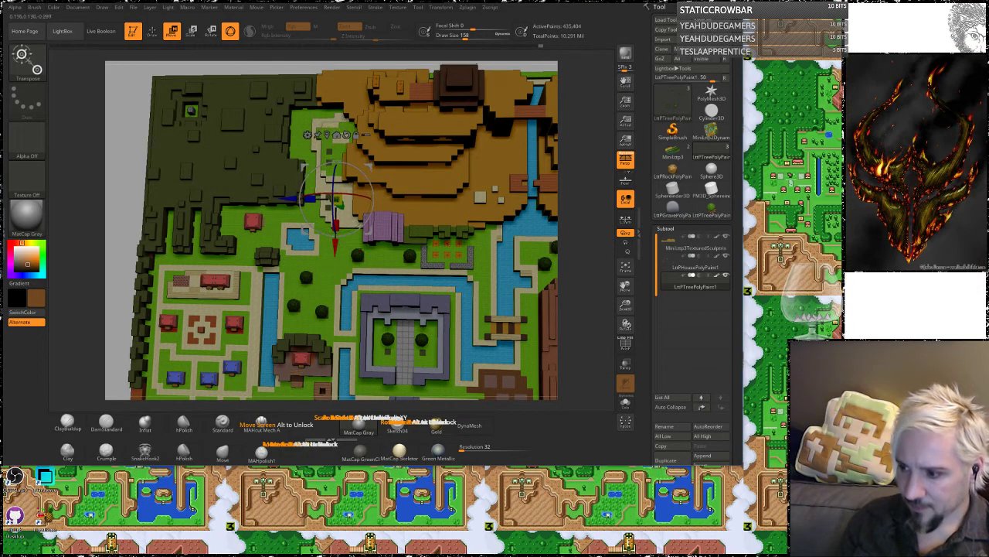
left_click_drag(604, 235, 589, 307)
mouse_move(339, 234)
left_mouse_down()
mouse_move(341, 212)
mouse_move(340, 225)
left_mouse_up()
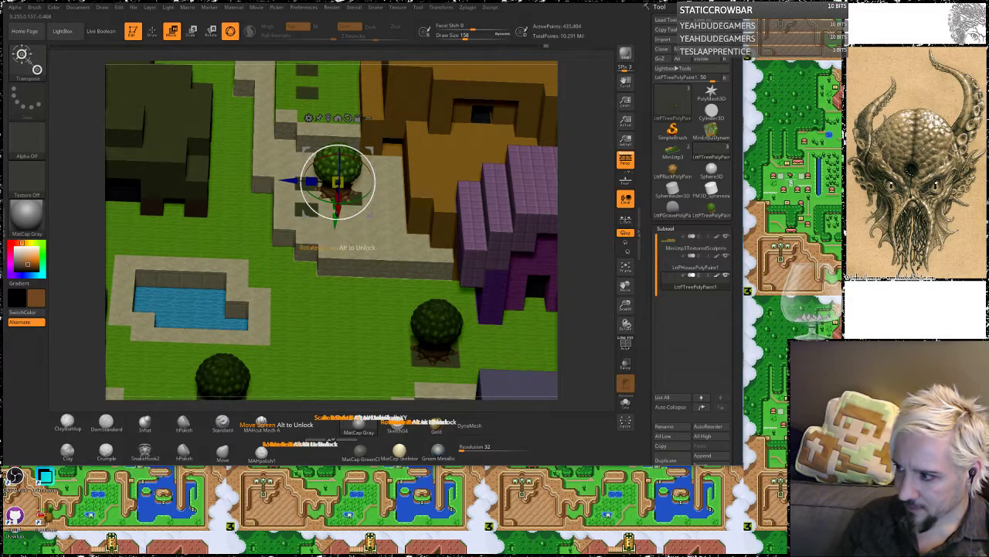
left_click_drag(337, 182, 354, 182)
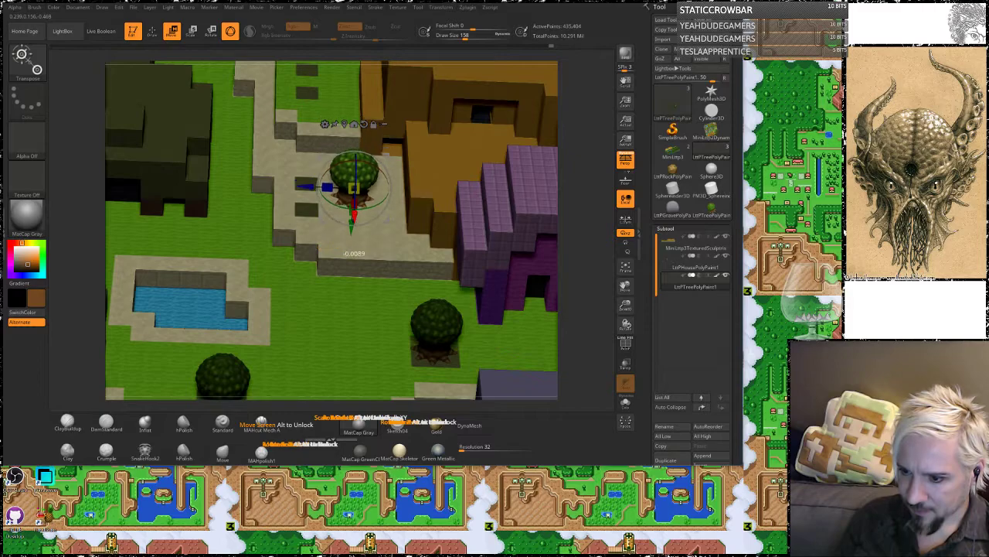
right_click_drag(355, 220, 356, 267)
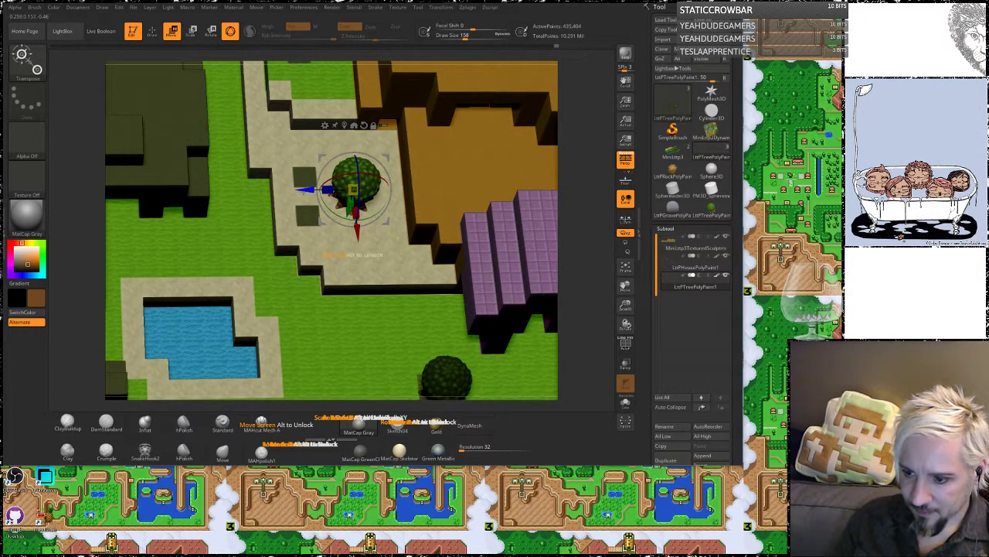
Step: Place a second tree copy on the plateau's southern dark square and duplicate it northward
left_click_drag(306, 189, 264, 189, "ctrl")
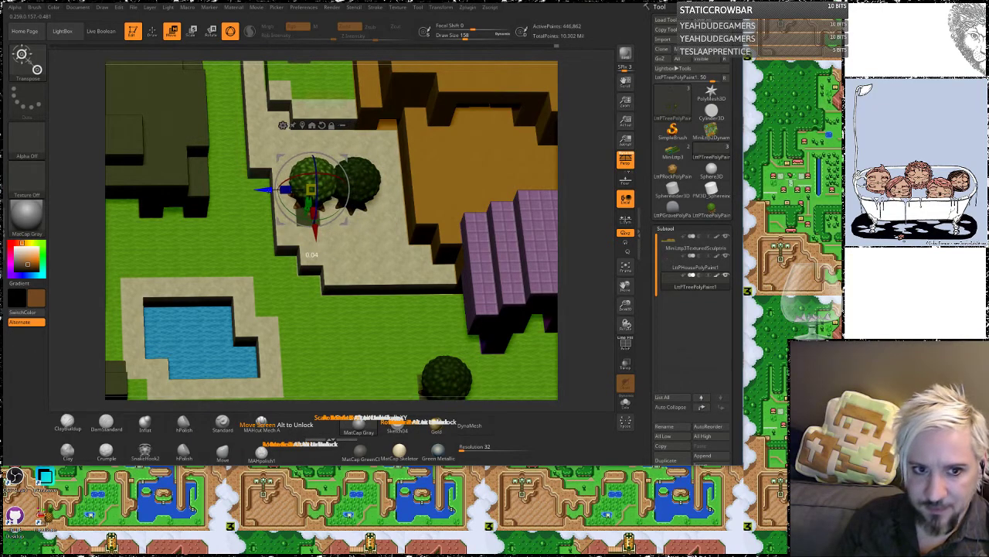
left_click_drag(315, 231, 317, 252)
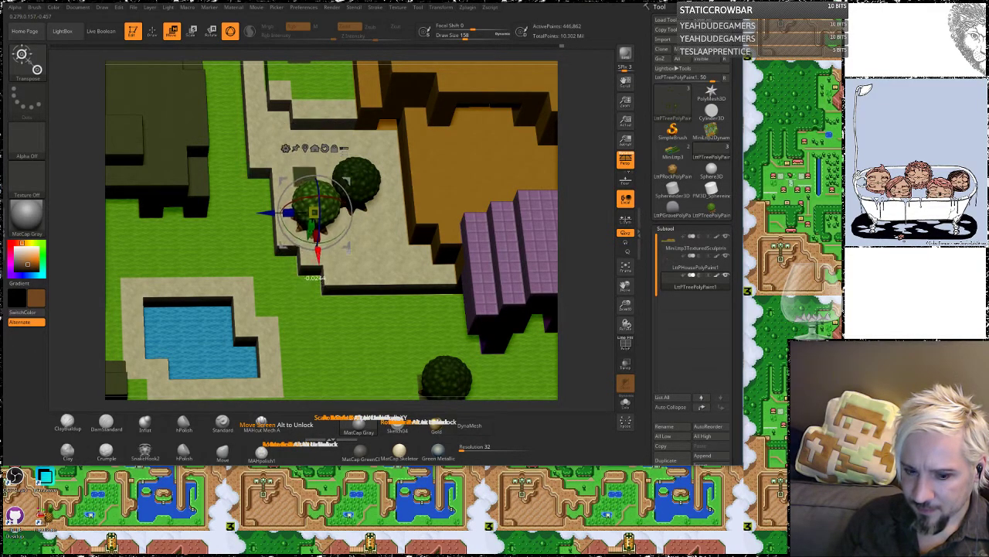
left_click_drag(267, 212, 265, 211)
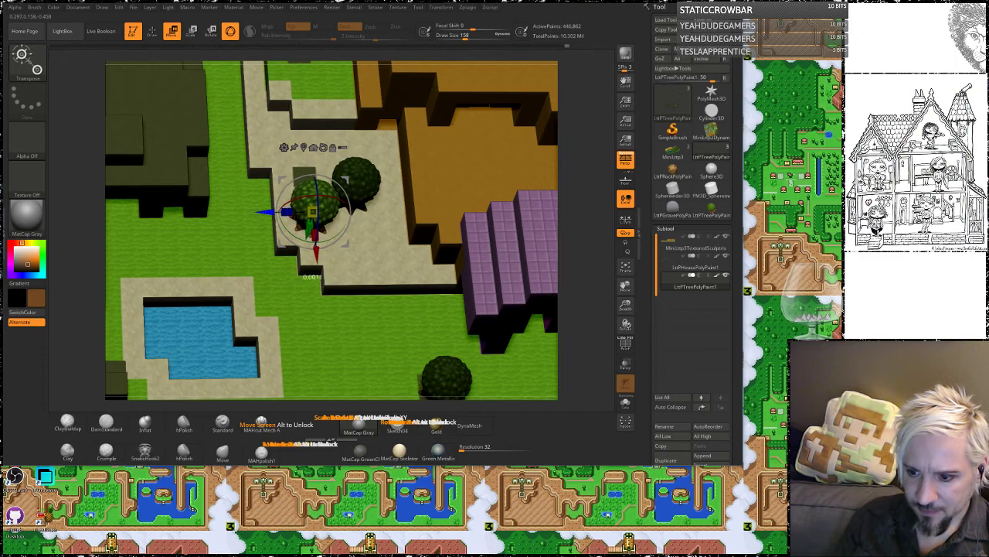
left_click_drag(314, 248, 312, 226, "ctrl")
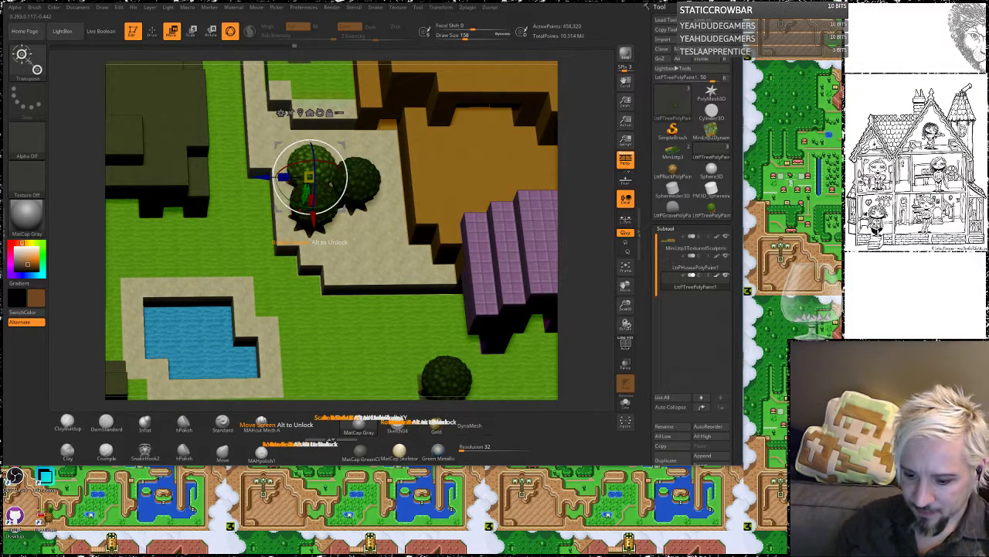
Step: Switch to the SoundCloud page in the browser, browse the artist's tracks and play Rata Novus
mouse_move(77, 546)
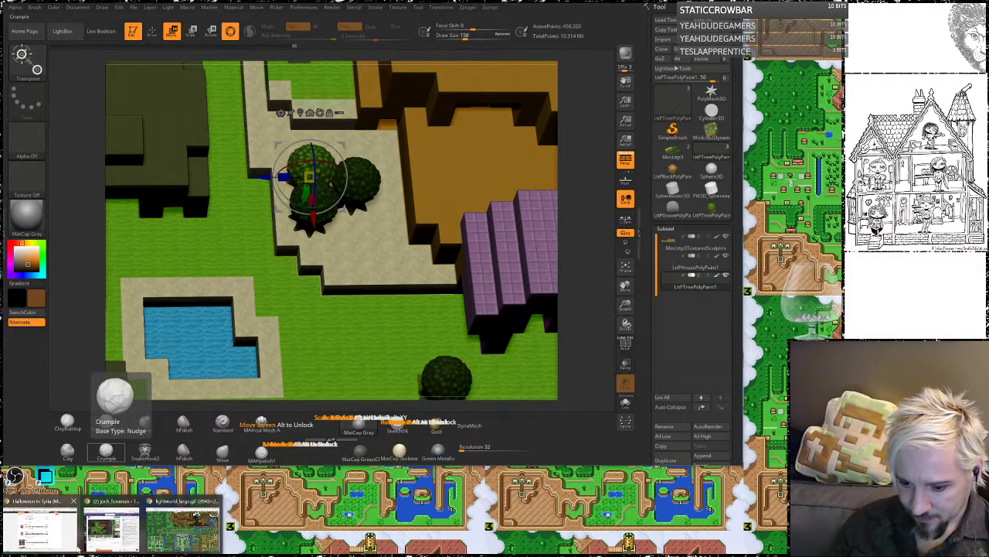
left_click(39, 529)
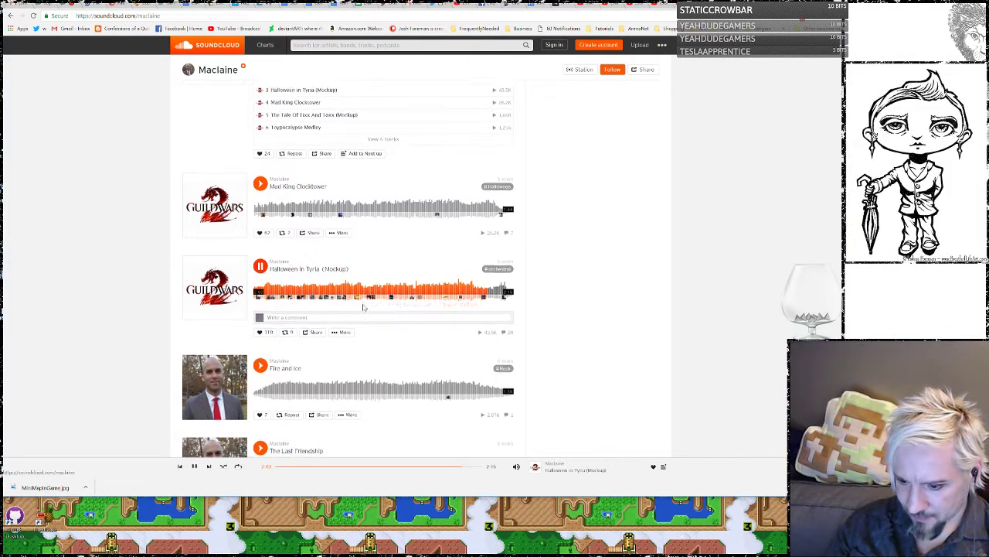
scroll(363, 308, "down", 3)
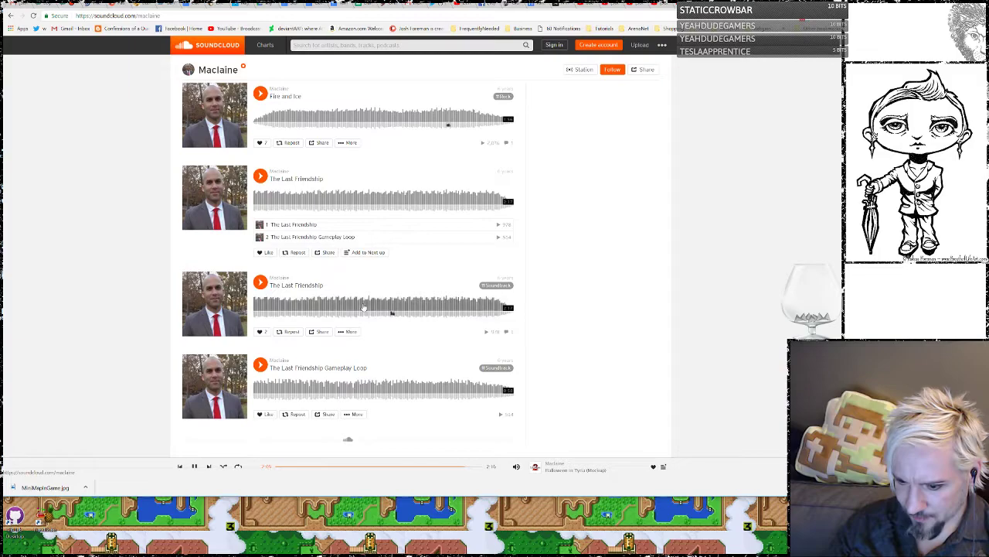
scroll(363, 308, "up", 15)
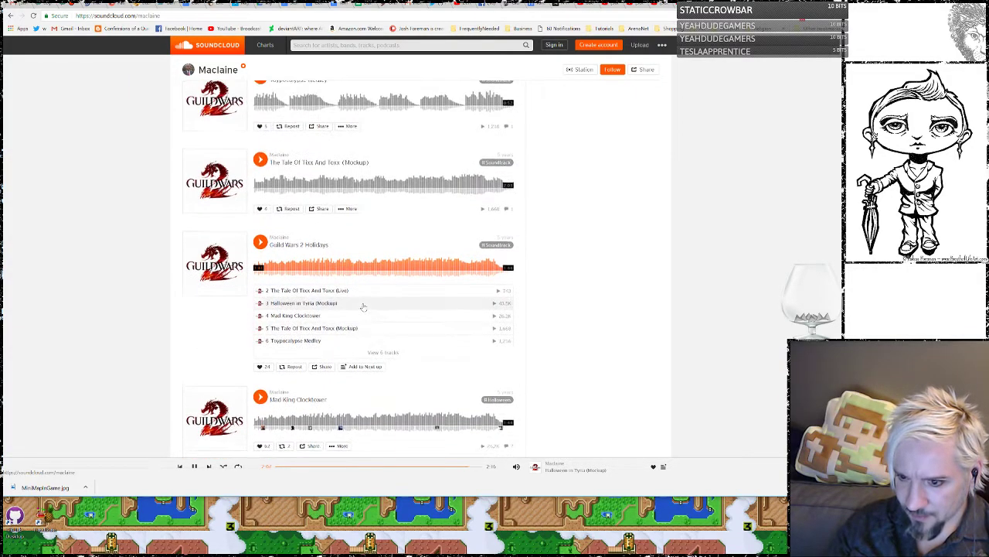
scroll(363, 308, "up", 15)
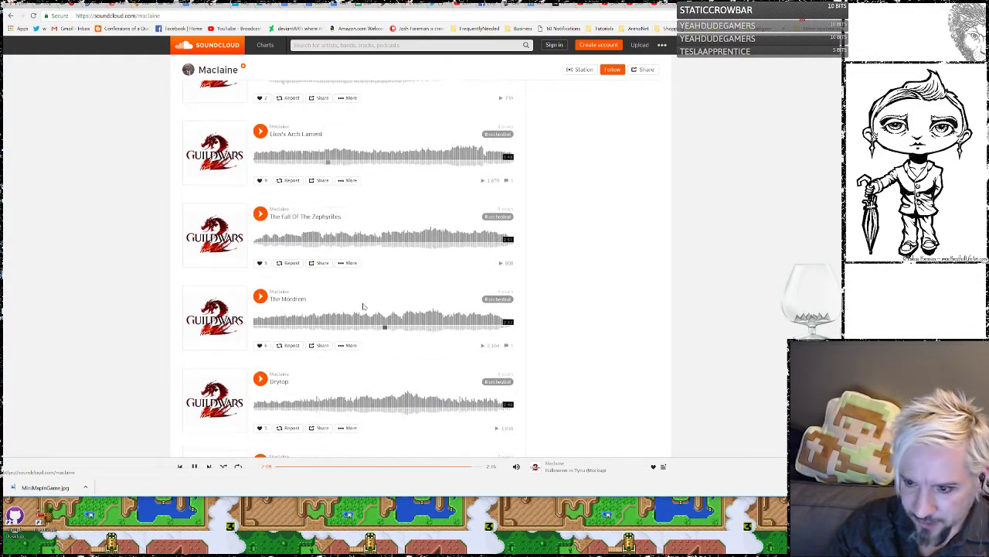
scroll(363, 307, "up", 15)
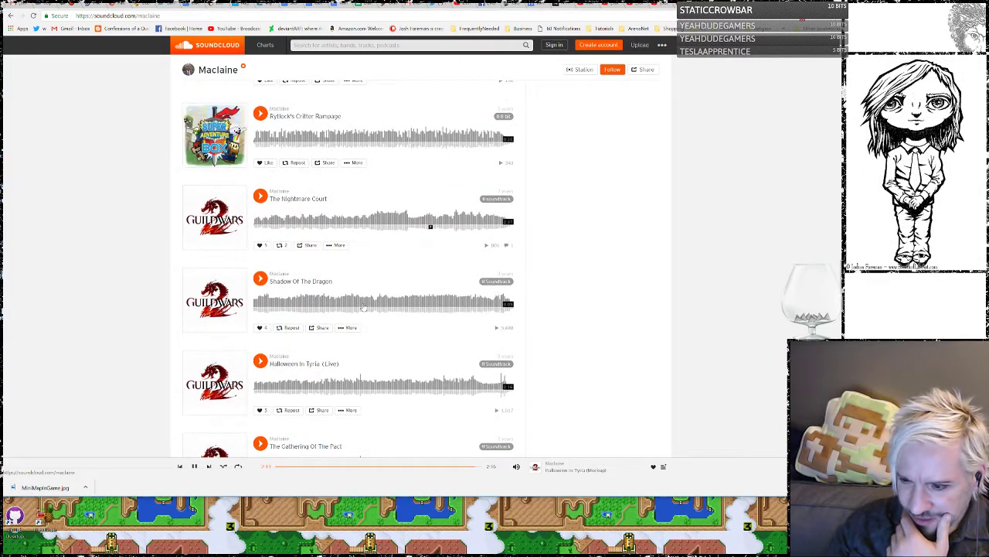
scroll(364, 307, "up", 15)
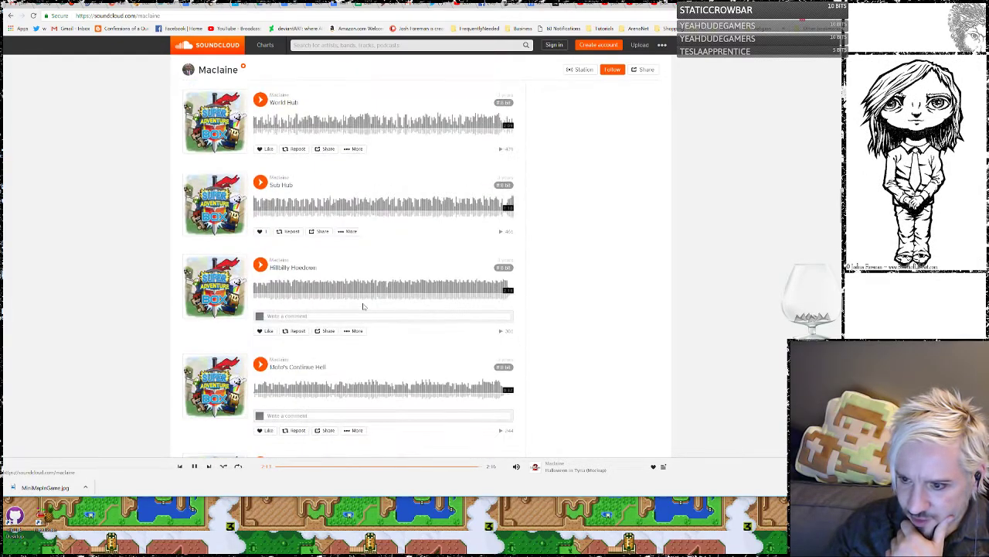
scroll(364, 308, "up", 15)
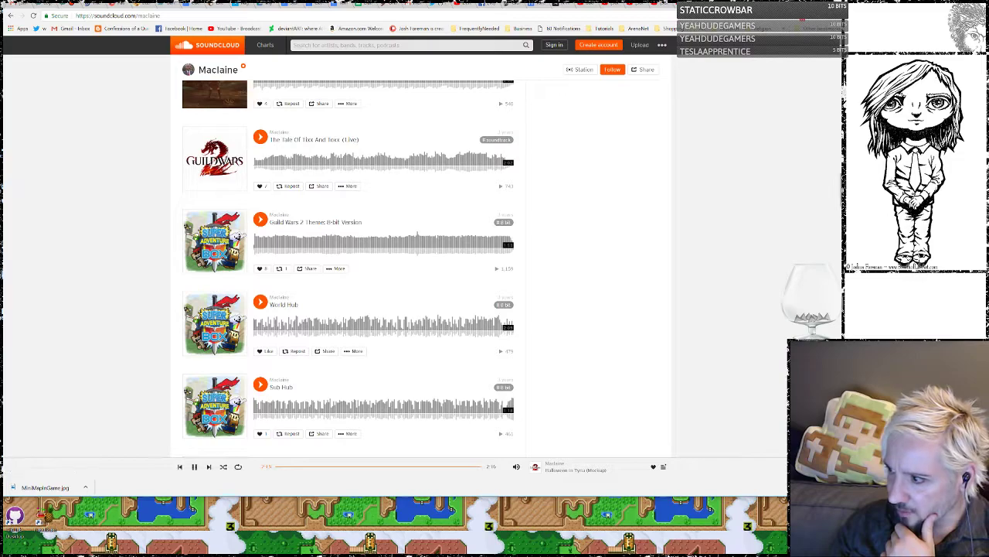
scroll(348, 271, "down", 1)
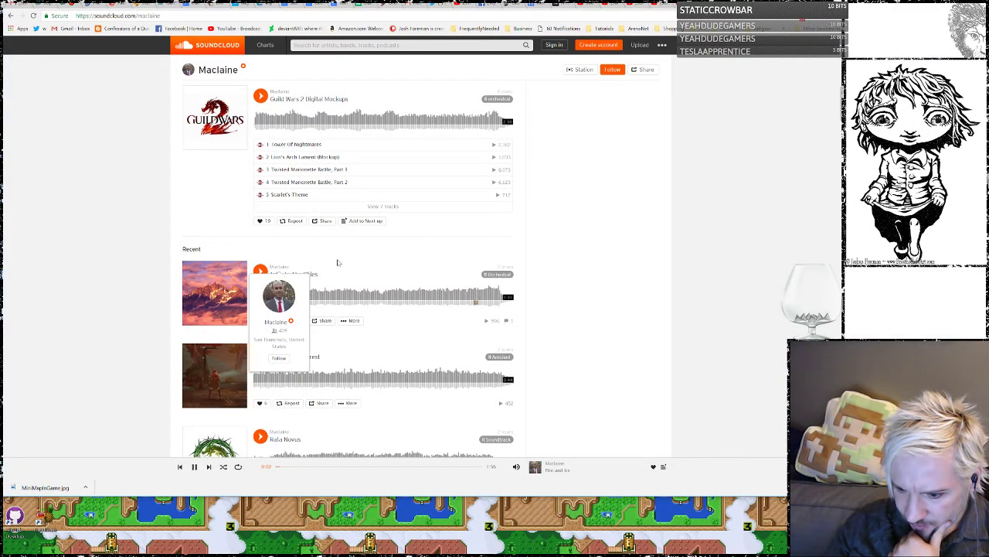
scroll(344, 259, "down", 2)
scroll(344, 258, "down", 2)
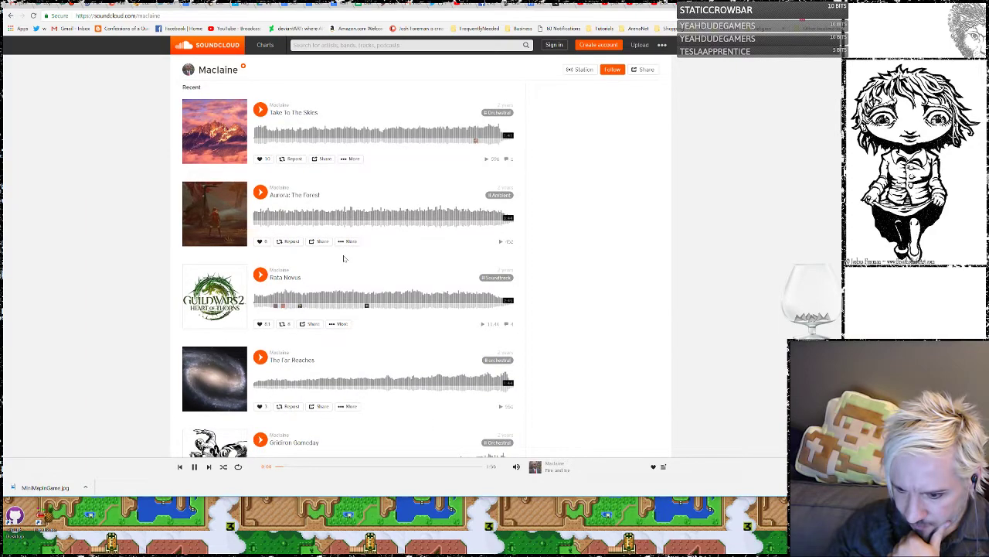
scroll(344, 258, "down", 1)
scroll(344, 258, "down", 2)
scroll(343, 259, "down", 1)
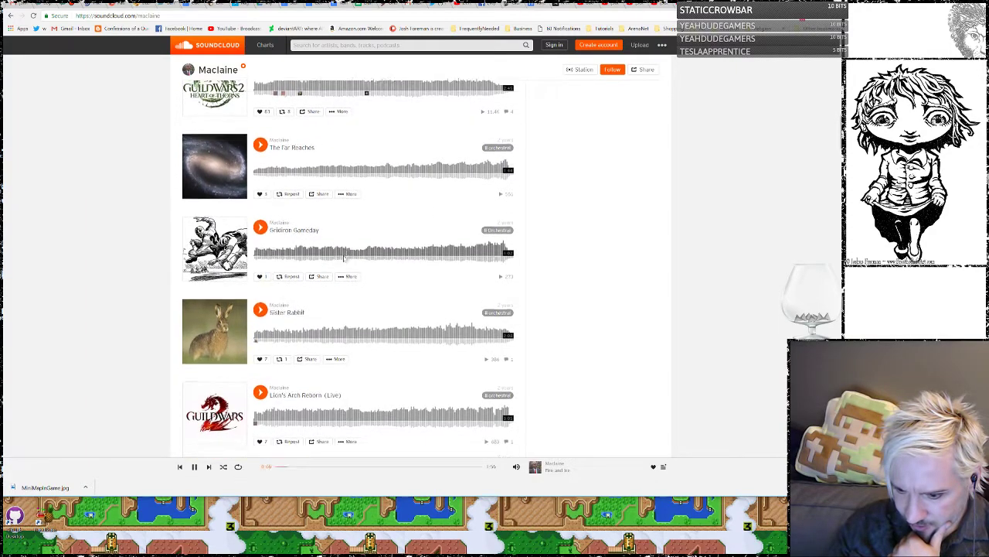
scroll(344, 258, "down", 2)
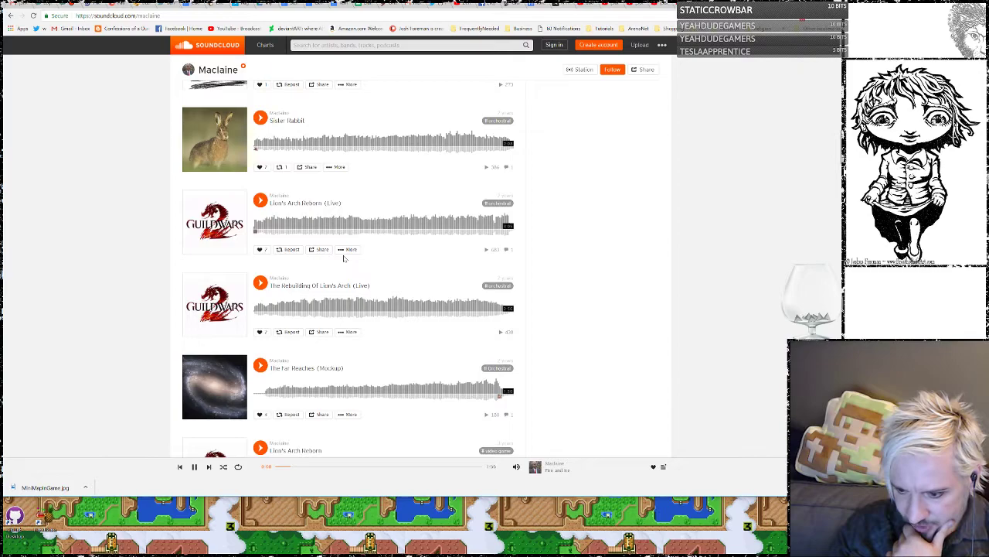
scroll(344, 258, "down", 1)
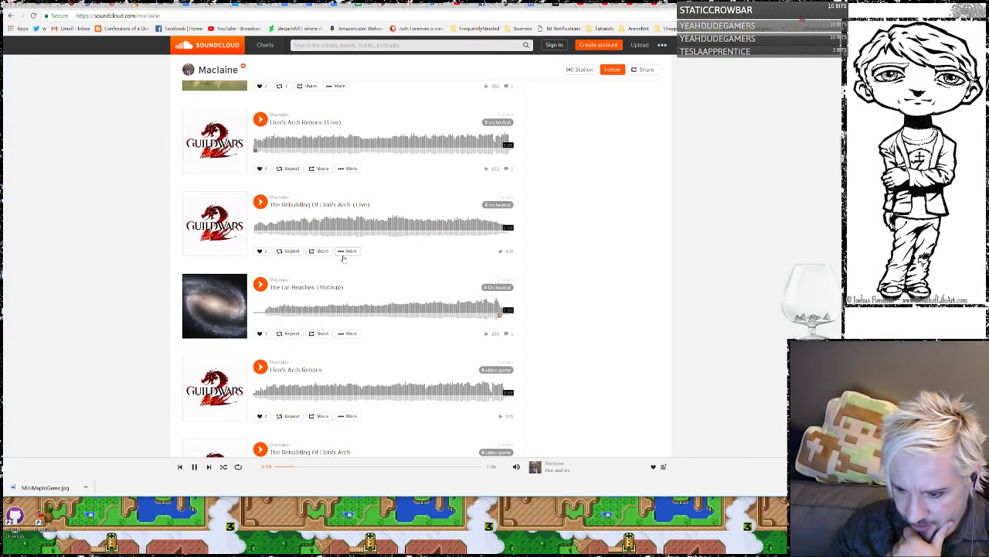
scroll(343, 258, "down", 2)
scroll(344, 258, "up", 7)
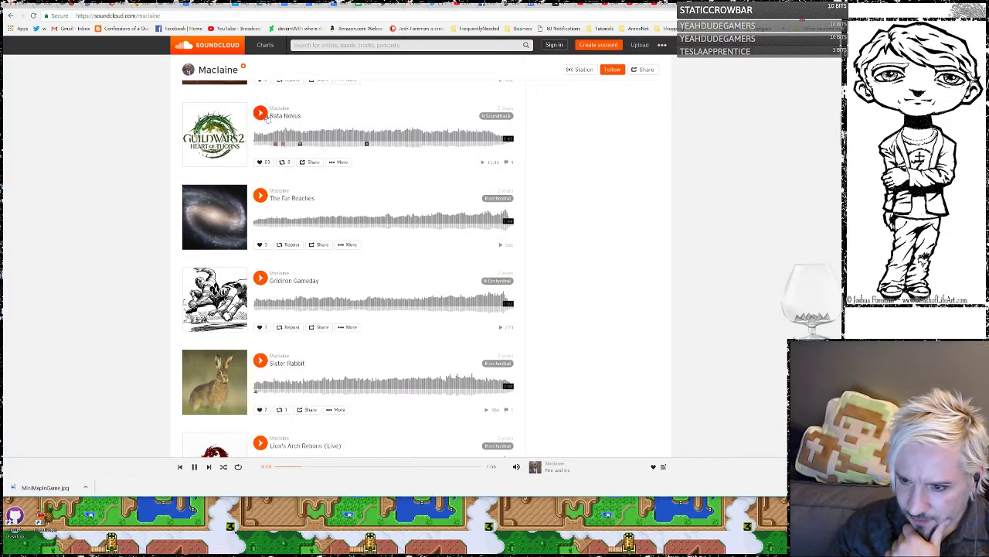
left_click(260, 114)
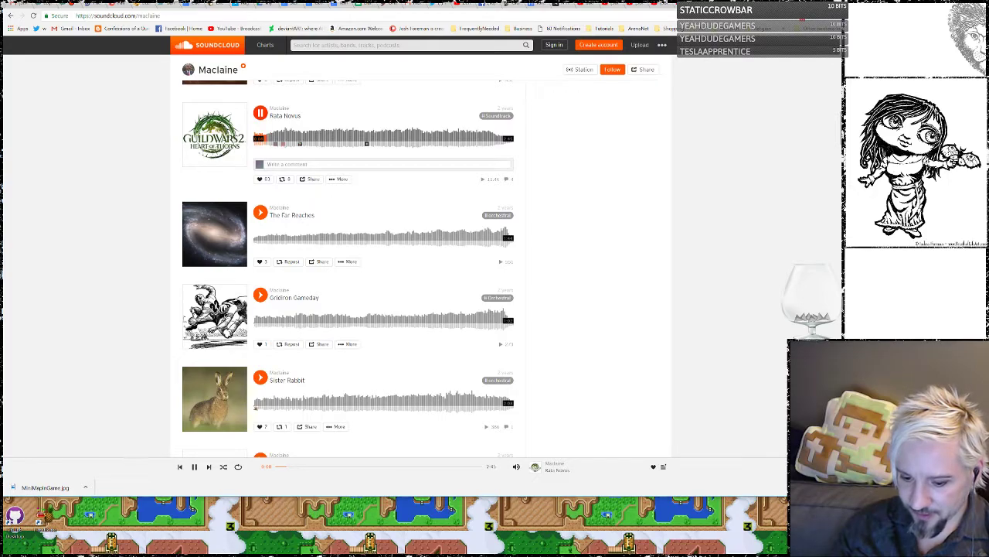
Step: Return to ZBrush and move the third plateau tree farther north, clear of the tree on the southern square
mouse_move(292, 555)
left_click(292, 530)
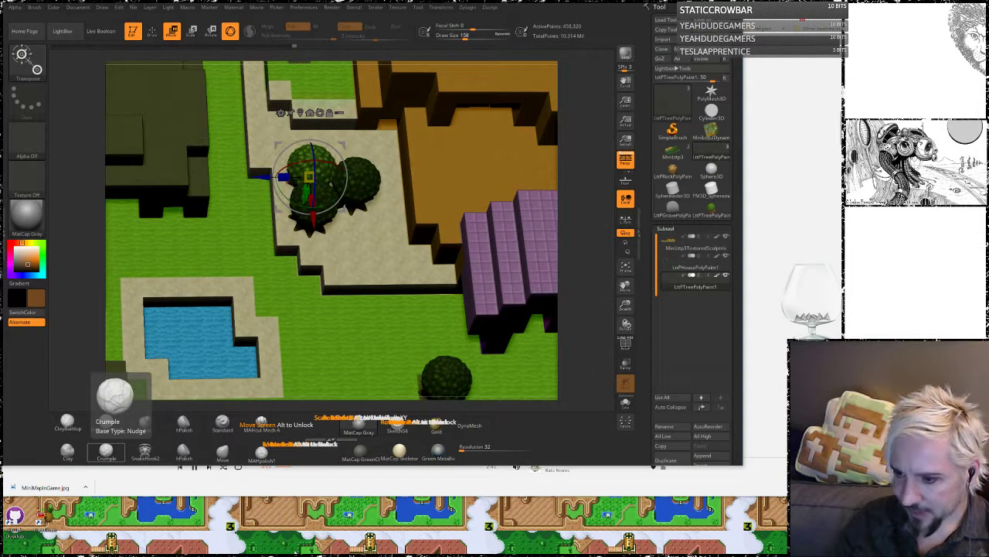
left_click_drag(311, 220, 311, 200)
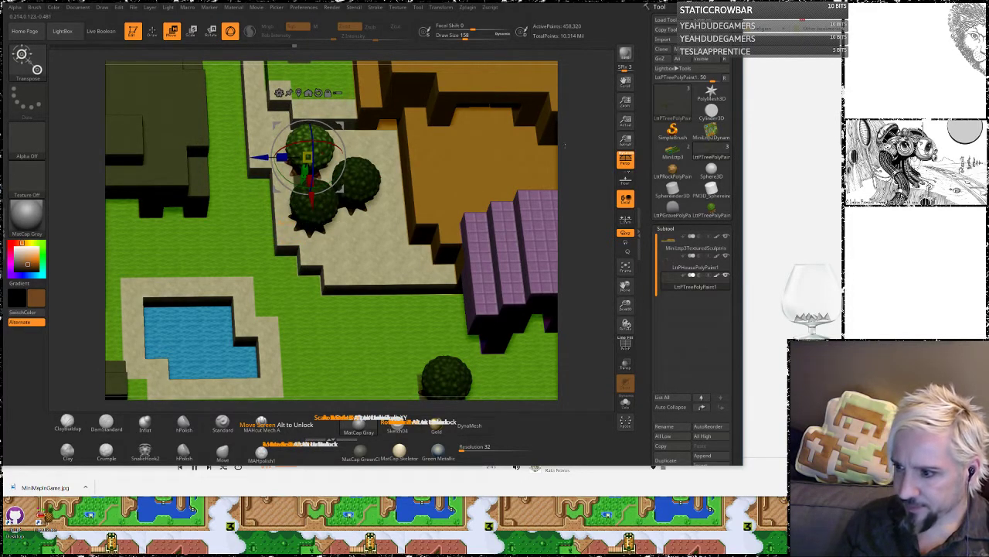
Step: Place two tree copies in a north-south column on the sand-bordered grass patch north of the three plateau trees
left_click_drag(563, 144, 570, 188)
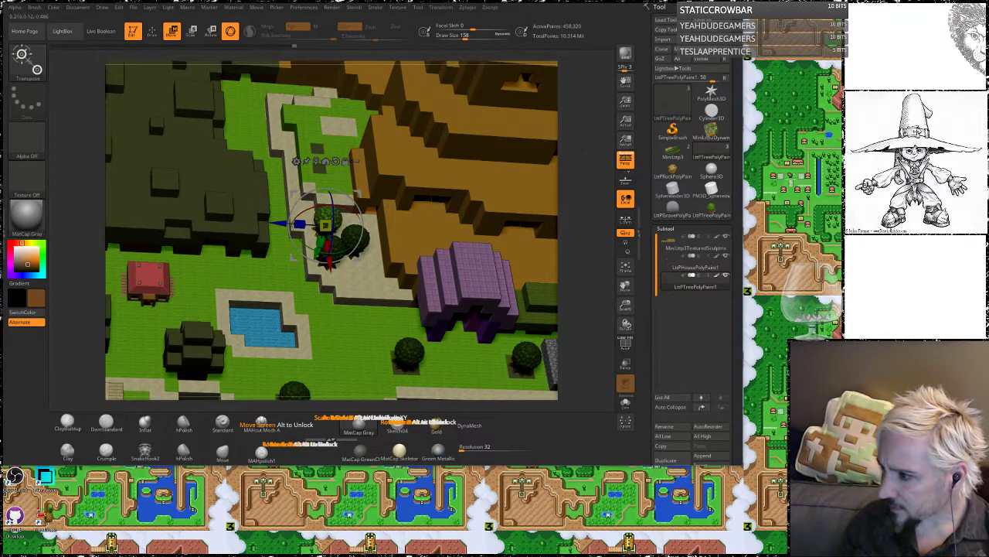
left_click_drag(574, 187, 576, 251, "alt")
mouse_move(330, 264)
left_mouse_down()
mouse_move(321, 191)
mouse_move(329, 263)
left_mouse_up()
left_click_drag(326, 225, 313, 118)
left_click_drag(318, 156, 318, 160)
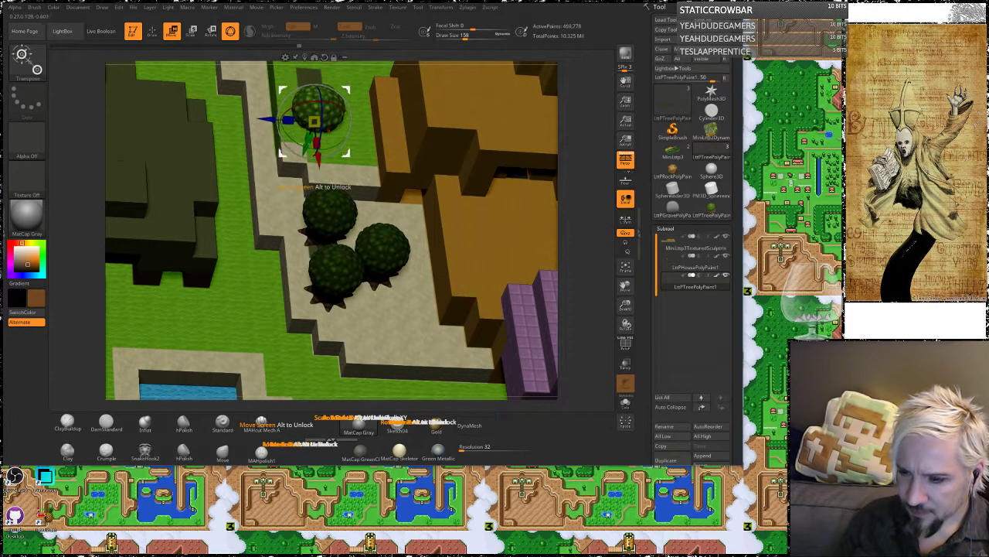
mouse_move(314, 121)
left_mouse_down()
mouse_move(319, 105)
mouse_move(312, 128)
left_mouse_up()
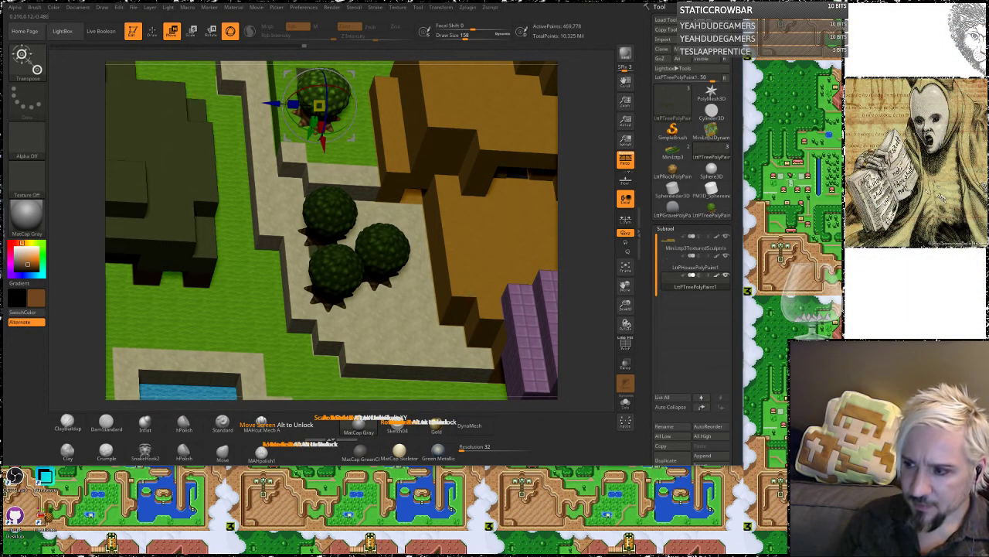
right_click_drag(240, 105, 232, 219, "alt")
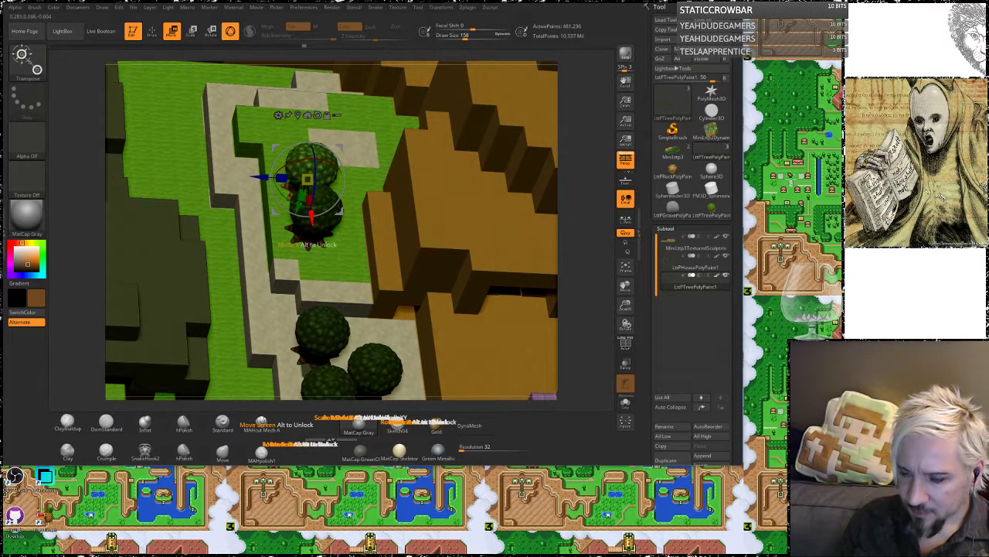
left_click_drag(586, 116, 596, 135)
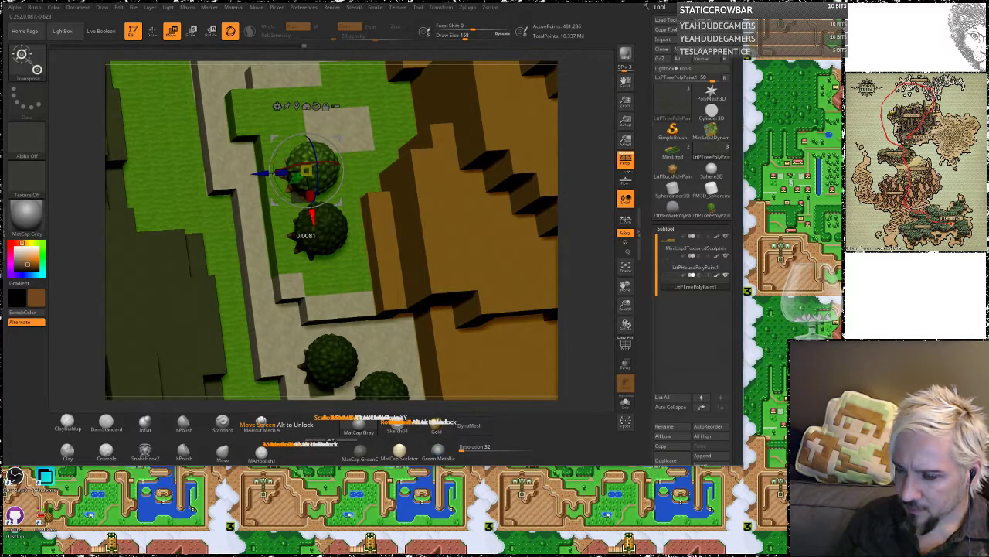
left_click_drag(578, 206, 579, 110, "alt")
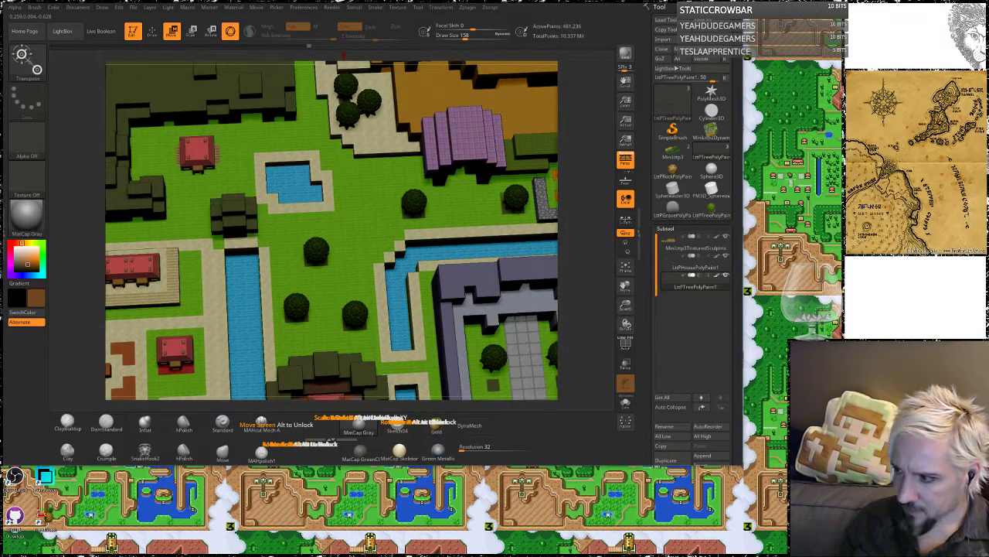
left_click_drag(570, 261, 574, 226, "alt")
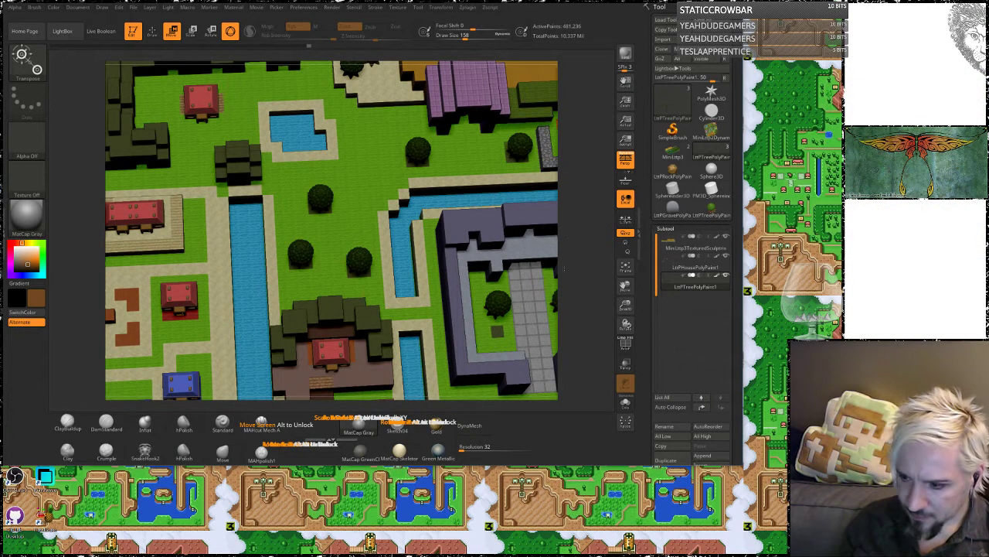
left_click_drag(573, 260, 572, 238, "alt")
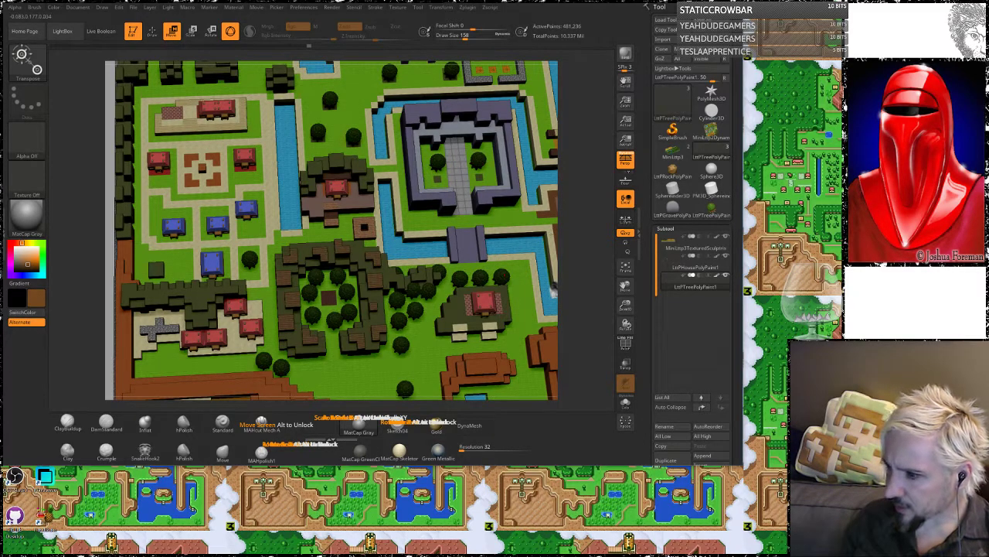
Step: Select the overworld map subtool and append the LttPGravePolyPaint gravestone mesh to the model
left_click_drag(551, 288, 437, 417, "alt")
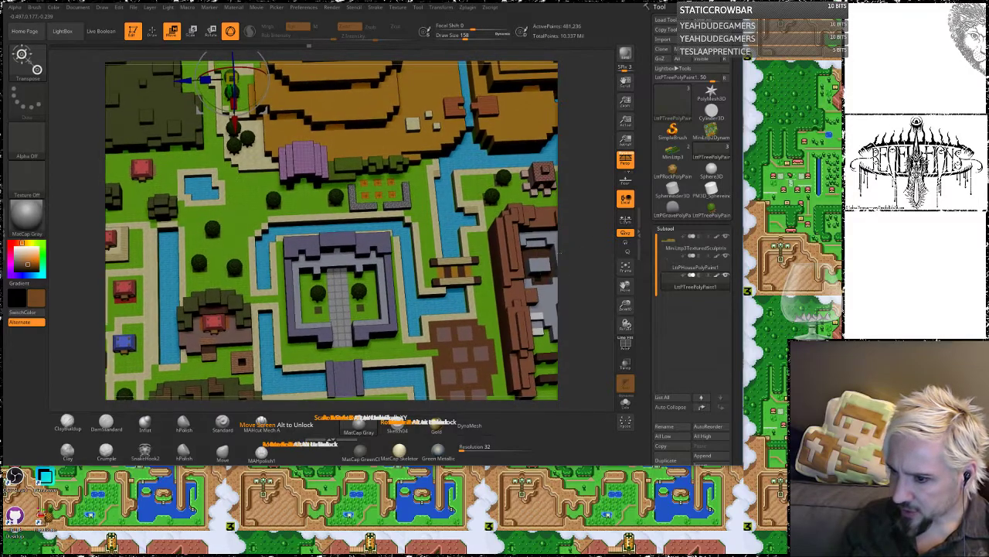
left_click_drag(494, 363, 481, 390, "shift")
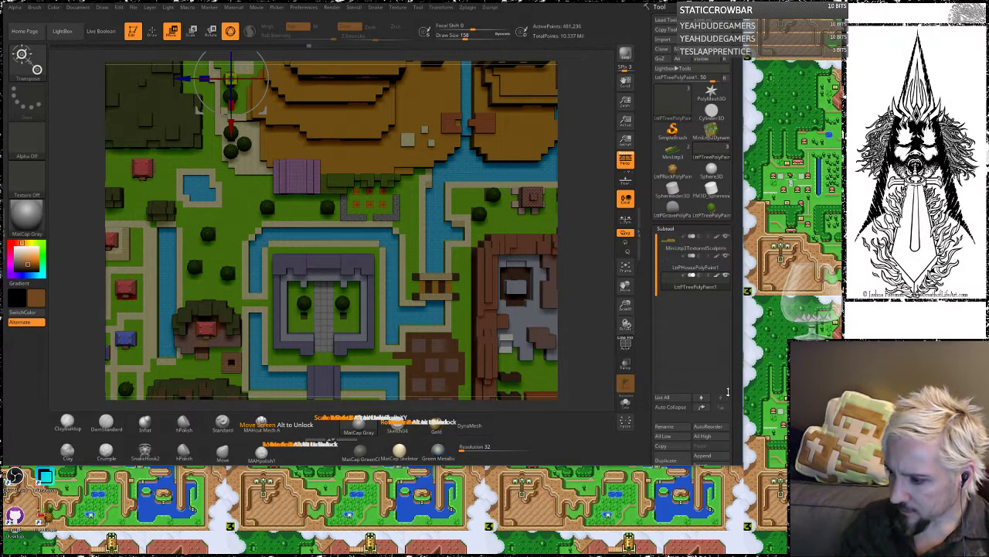
left_click_drag(732, 392, 732, 341)
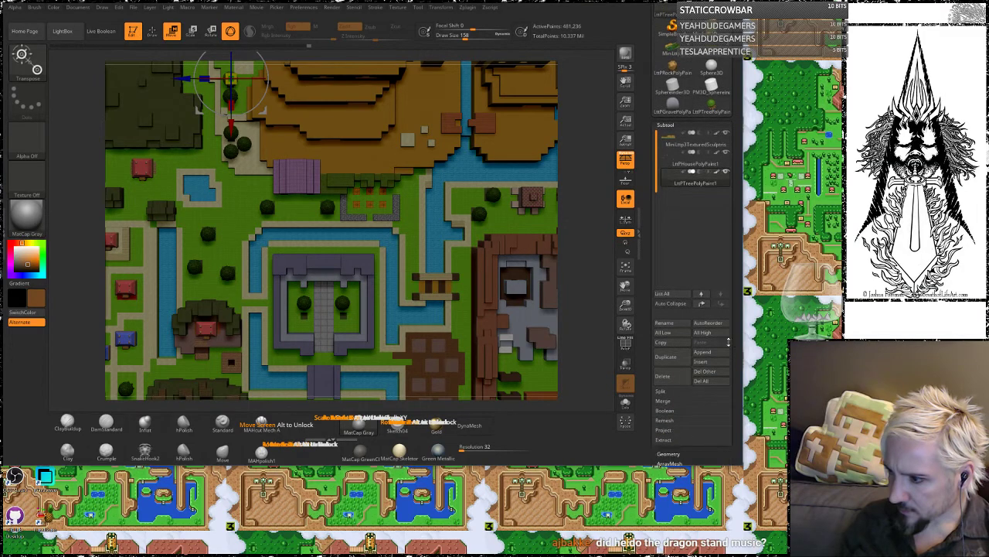
left_click(677, 136)
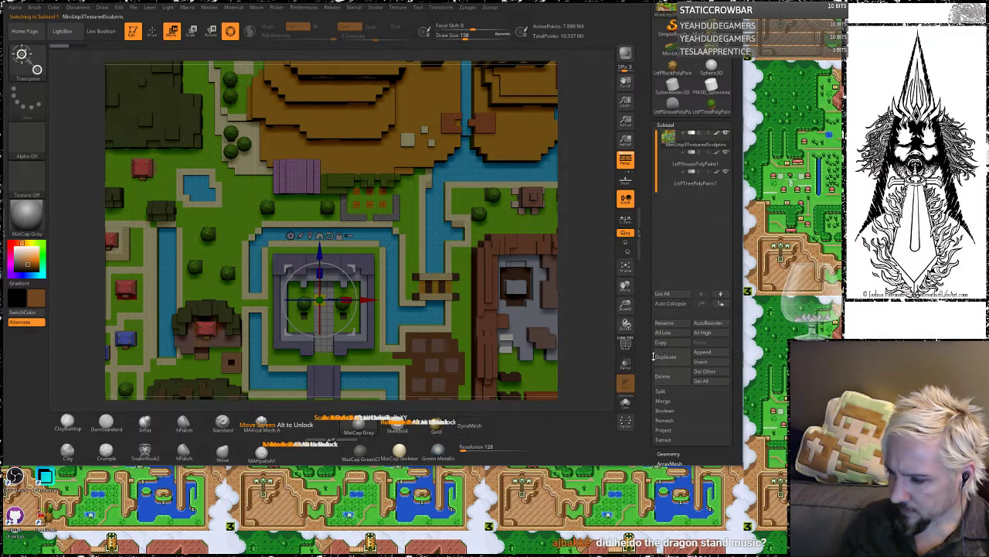
left_click(702, 351)
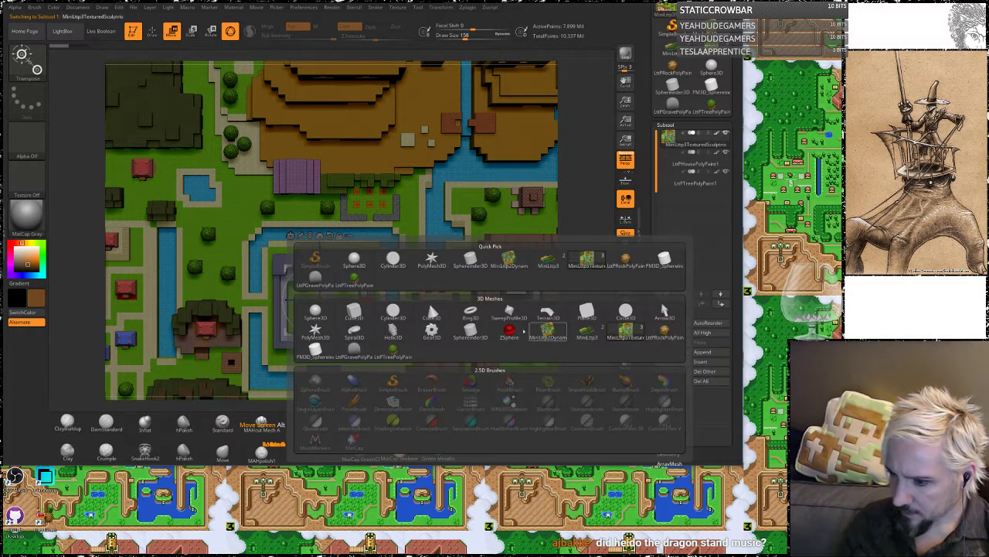
left_click(315, 277)
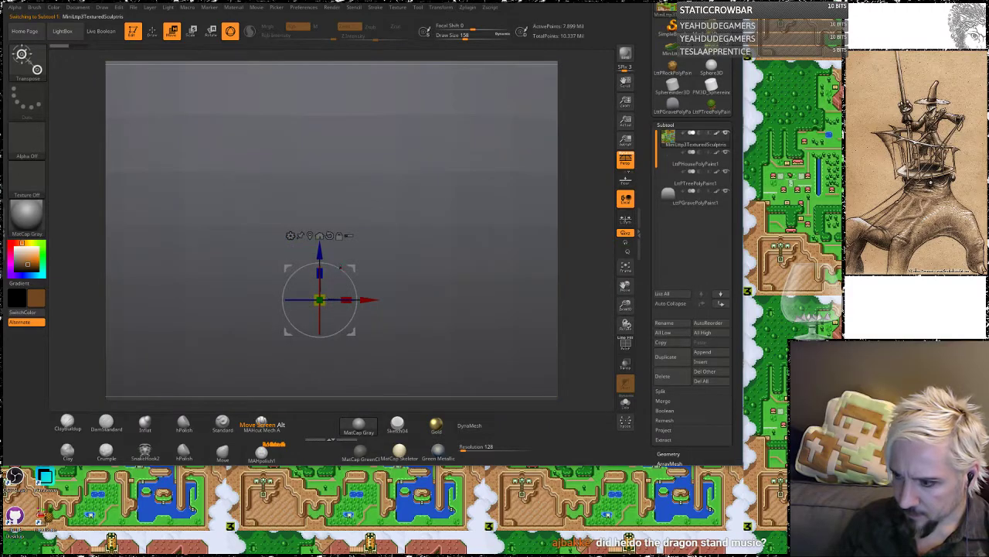
Step: Undo the accidental rotation of the map, select the LttPGravePolyPaint1 subtool and rotate the gravestone upright
left_click_drag(552, 155, 533, 137, "alt")
left_click_drag(462, 327, 420, 287)
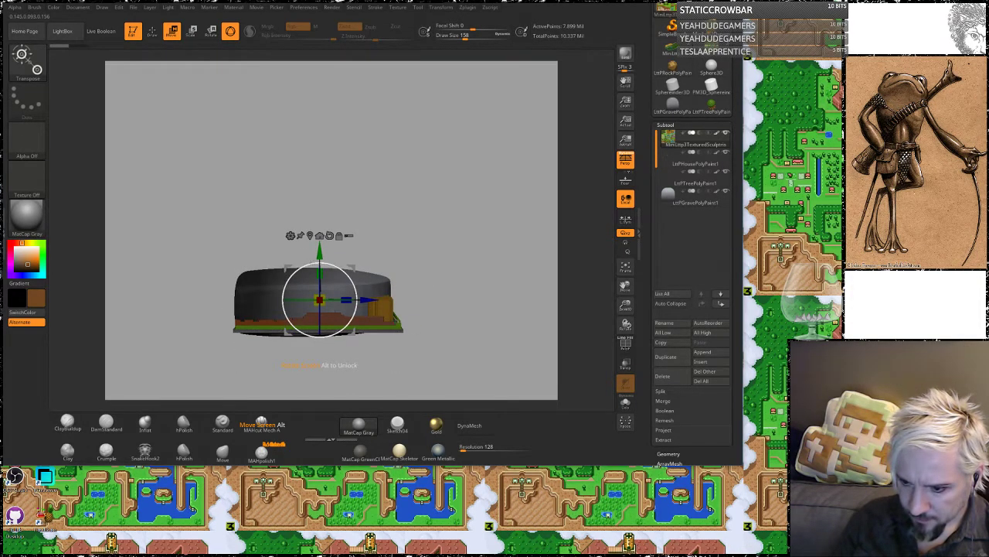
left_click_drag(355, 309, 332, 262)
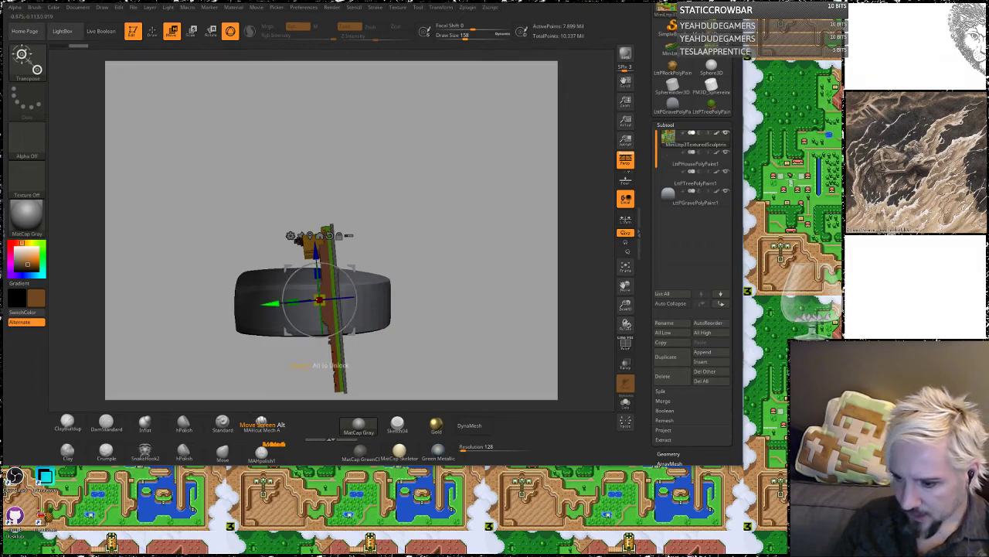
key("ctrl+z")
left_click(695, 198)
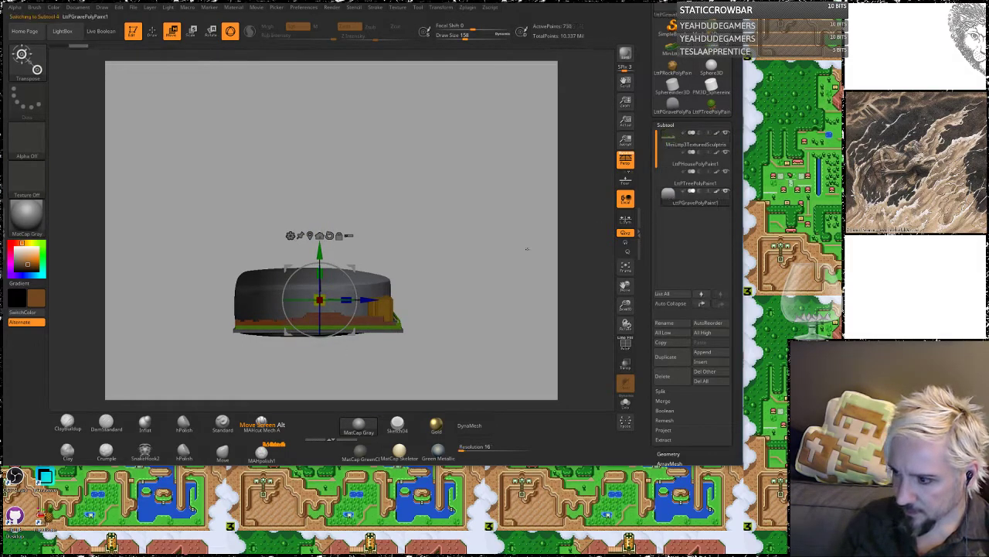
left_click_drag(353, 283, 319, 262)
left_click_drag(314, 201, 368, 194)
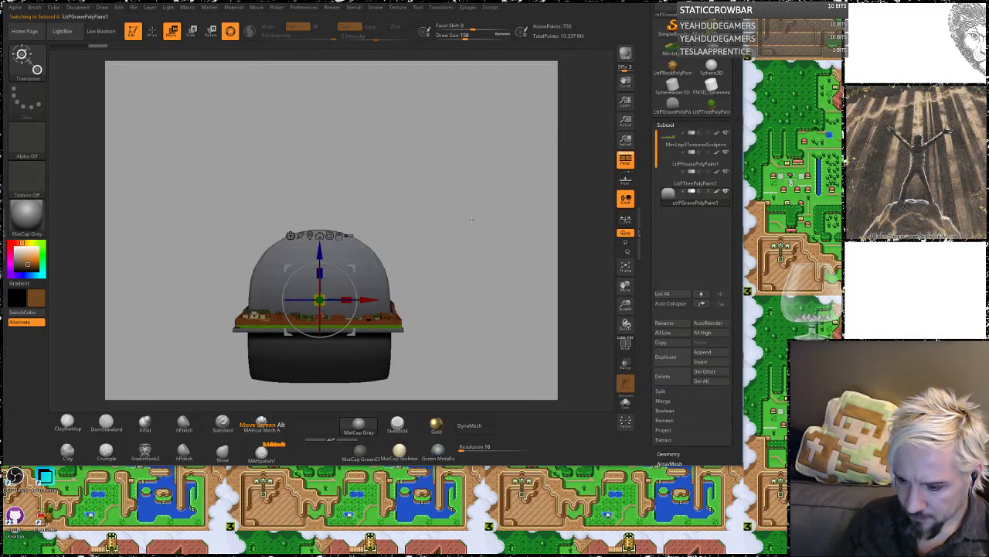
Step: Scale the oversized gravestone down to a small fraction of the map and lower it toward the ground
left_click_drag(319, 300, 289, 333)
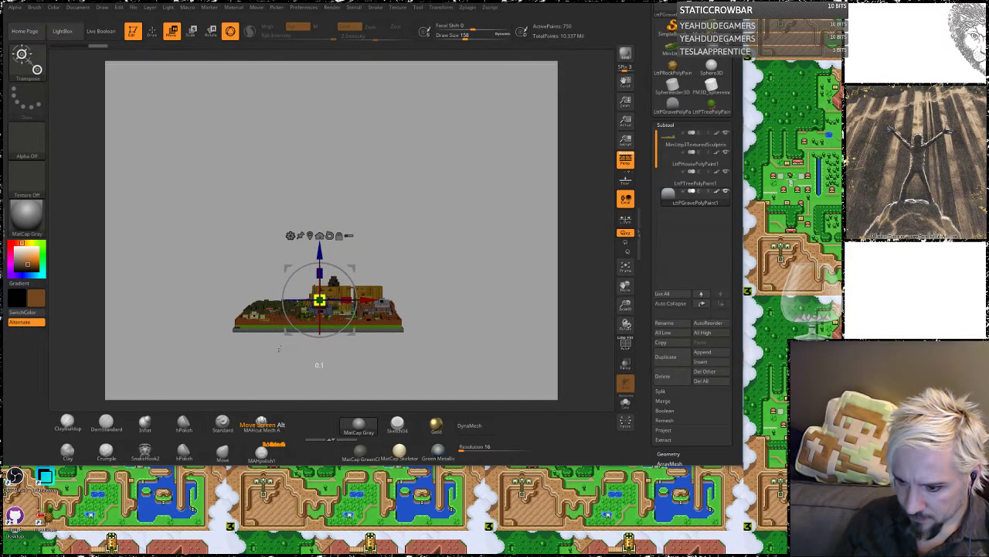
key("f")
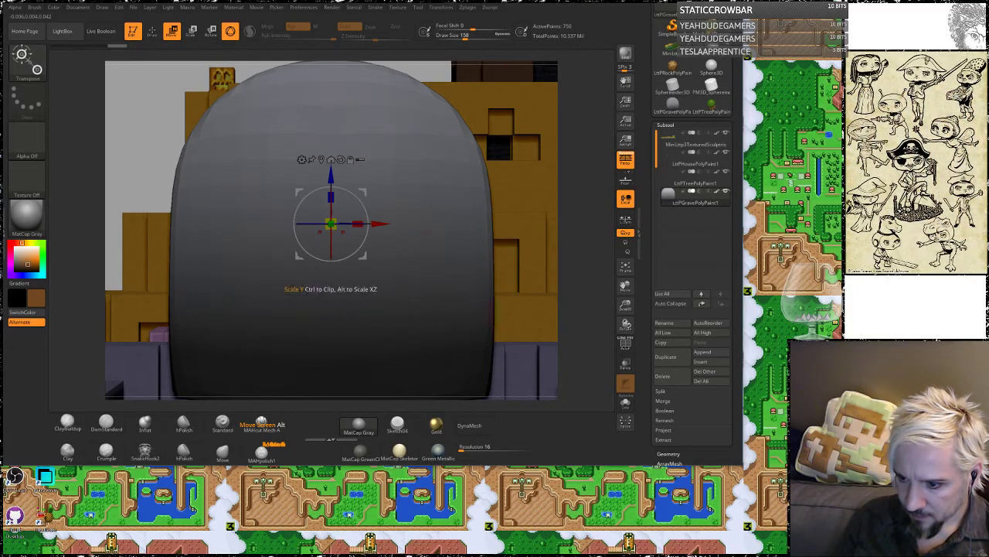
left_click_drag(334, 223, 348, 240)
left_click_drag(570, 273, 523, 160, "alt")
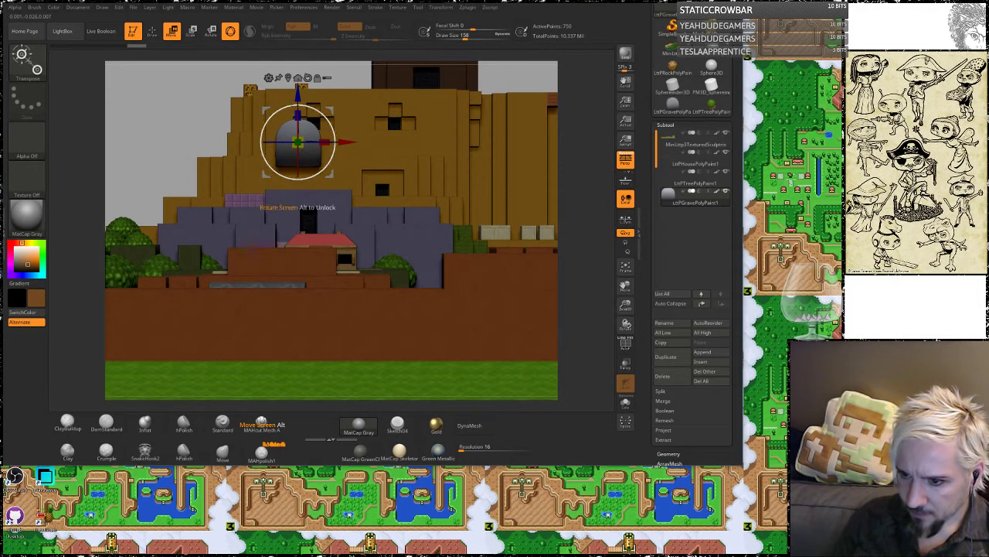
left_click_drag(298, 94, 297, 217)
left_click_drag(298, 267, 298, 286)
Step: Move the gravestone into the stone-walled graveyard northeast of the castle, over the middle dirt plot of the back row
left_click_drag(580, 164, 565, 234)
left_click_drag(297, 286, 498, 317)
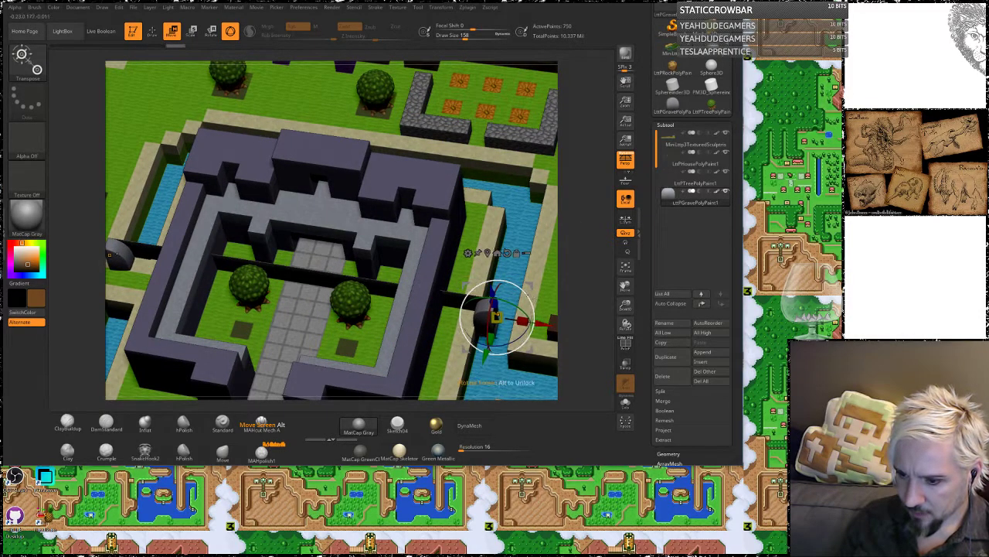
key("ctrl+z")
left_click_drag(297, 286, 491, 79)
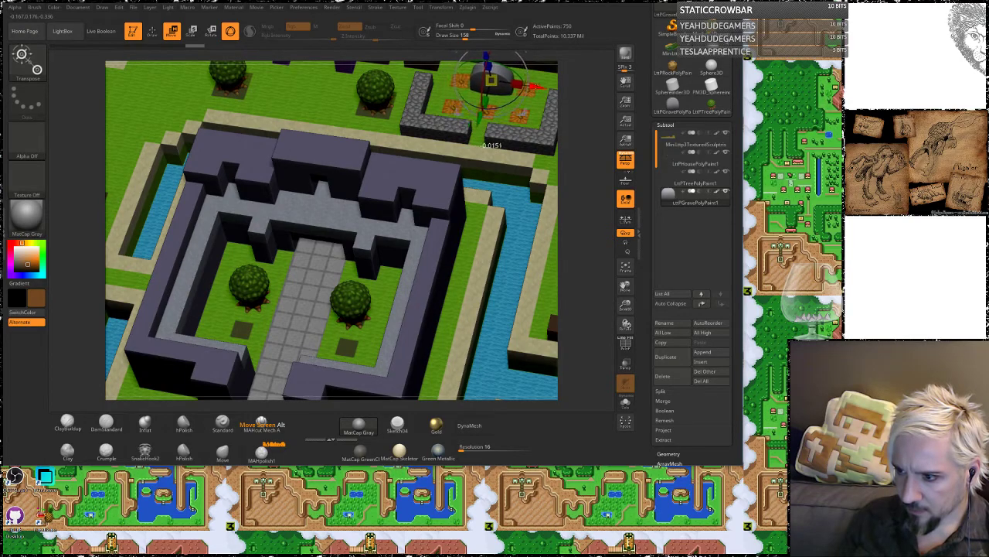
left_click_drag(601, 129, 510, 257, "alt")
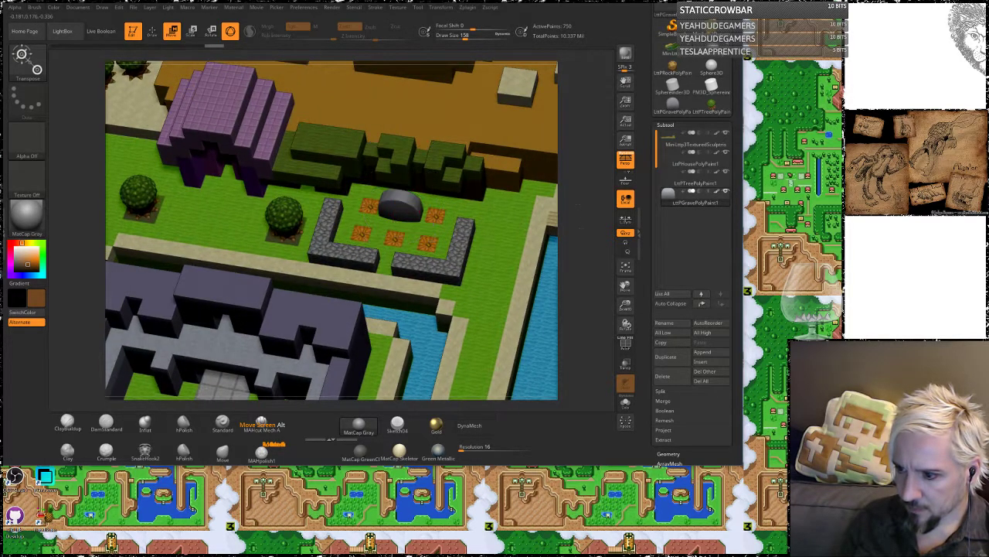
left_click_drag(590, 271, 588, 296, "alt")
Step: Shrink the gravestone to plot size, copy it into a northern row of four and add a copy at the west of the middle row
left_click_drag(401, 206, 381, 221)
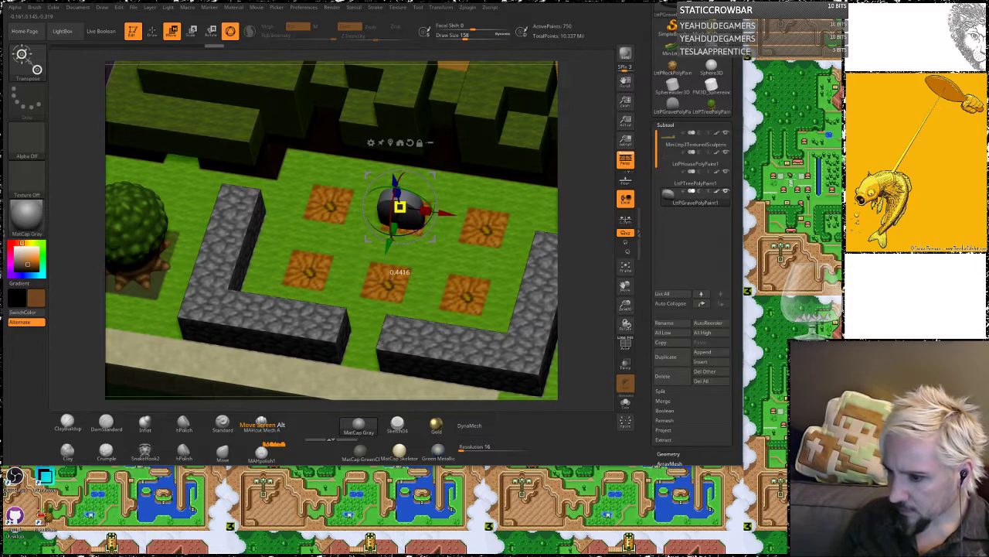
left_click_drag(400, 207, 354, 201)
left_click_drag(298, 231, 287, 263, "ctrl")
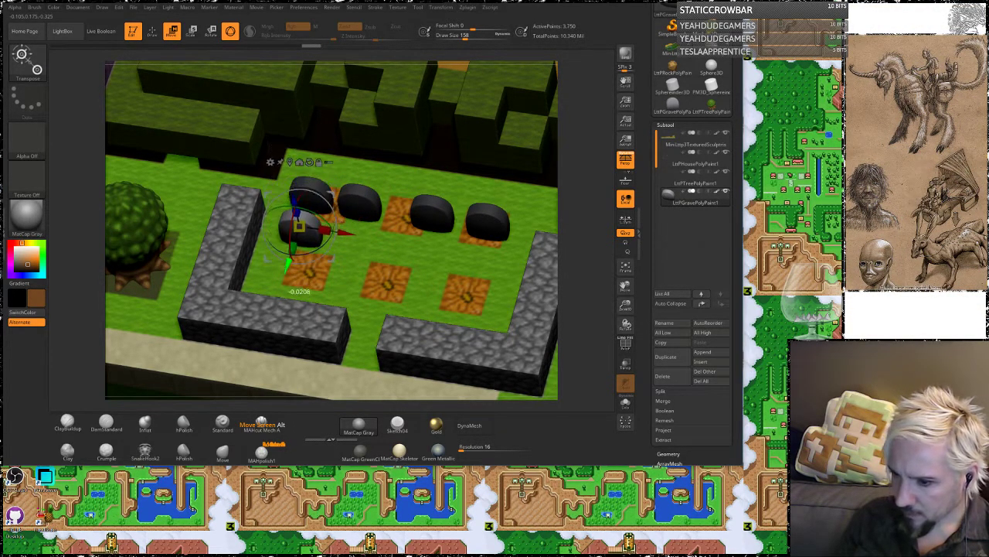
Step: Duplicate gravestones to add the middle row's eastern stone and a southern row of four across the graveyard
left_click_drag(340, 233, 487, 256)
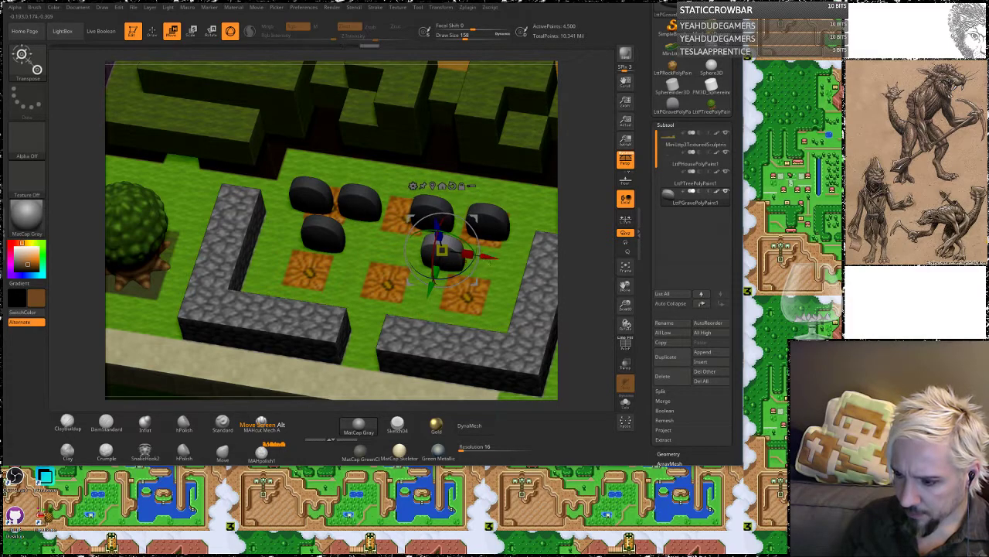
left_click_drag(430, 287, 420, 324, "ctrl")
left_click_drag(400, 253, 436, 257)
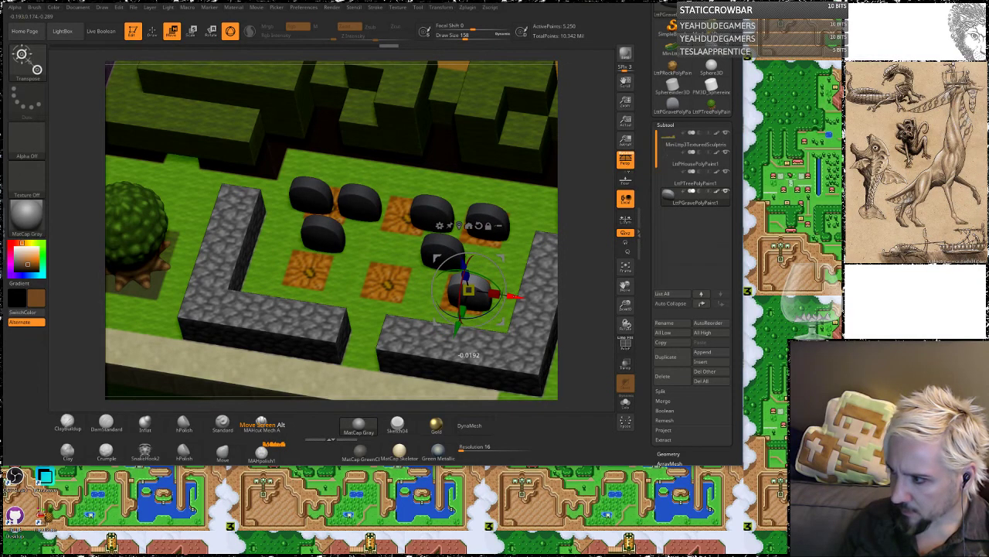
left_click_drag(514, 297, 453, 287, "ctrl")
left_click_drag(437, 247, 258, 232, "ctrl")
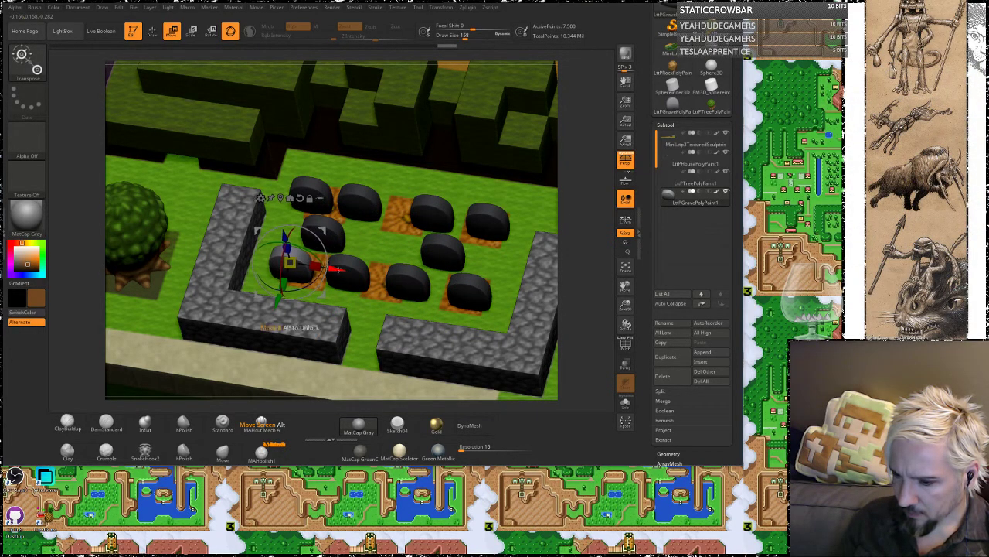
Step: Clear the mask and lower all ten gravestones together so they sit partly sunk in the graveyard ground
left_click_drag(576, 222, 582, 209)
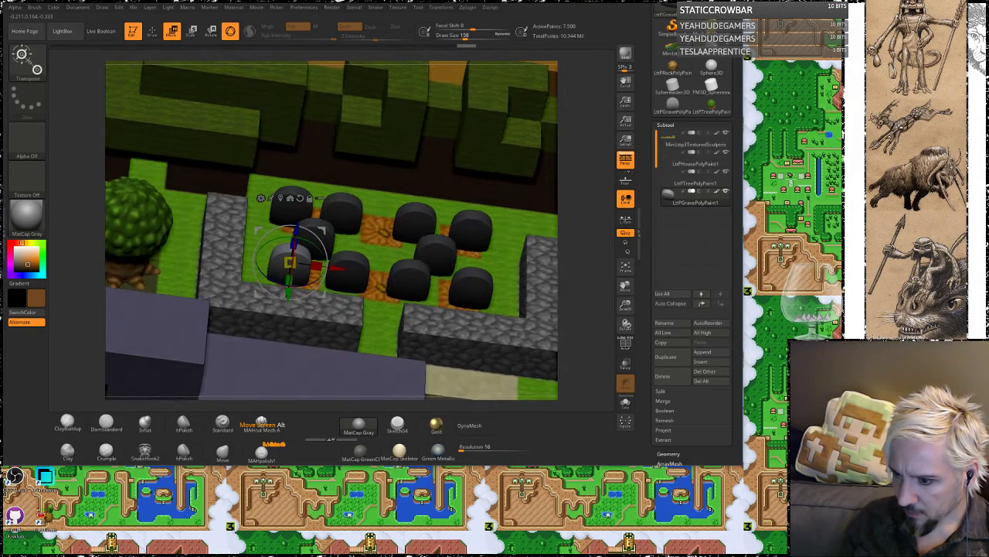
left_click_drag(294, 233, 293, 244)
mouse_move(287, 306)
left_mouse_down()
mouse_move(287, 292)
mouse_move(287, 303)
left_mouse_up()
left_click_drag(294, 239, 293, 240)
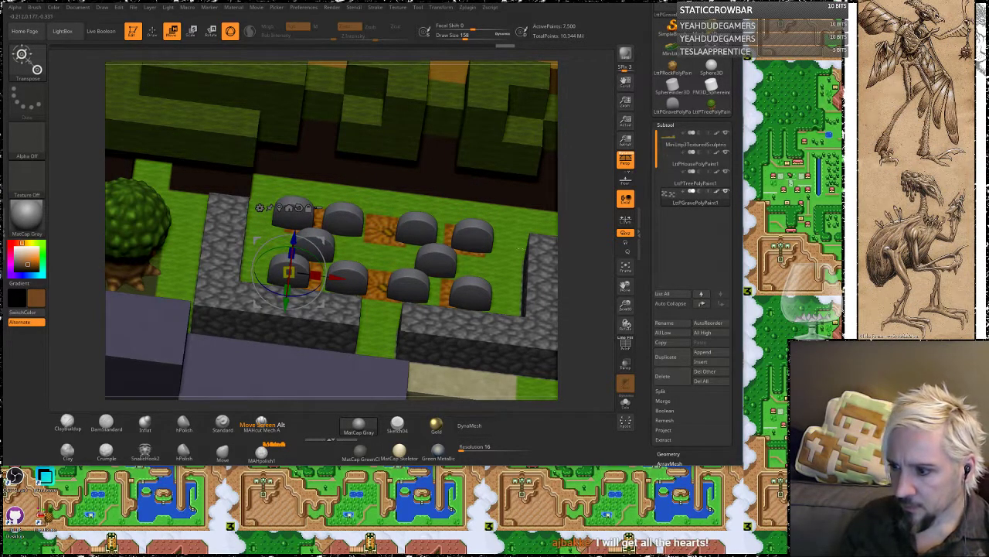
left_click_drag(584, 261, 566, 225)
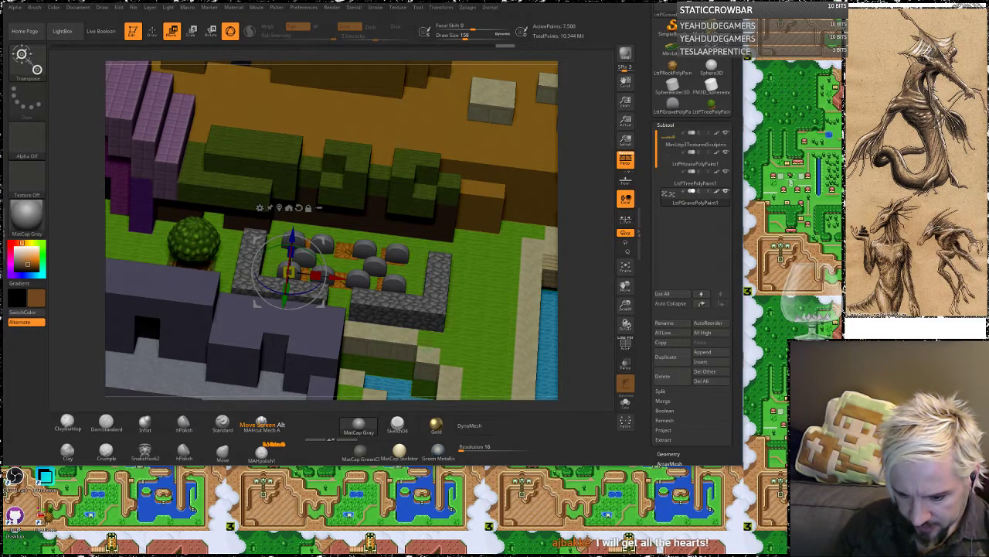
Step: Switch to the browser and look through the artist's SoundCloud track list down to its oldest entries
mouse_move(113, 555)
left_click(37, 528)
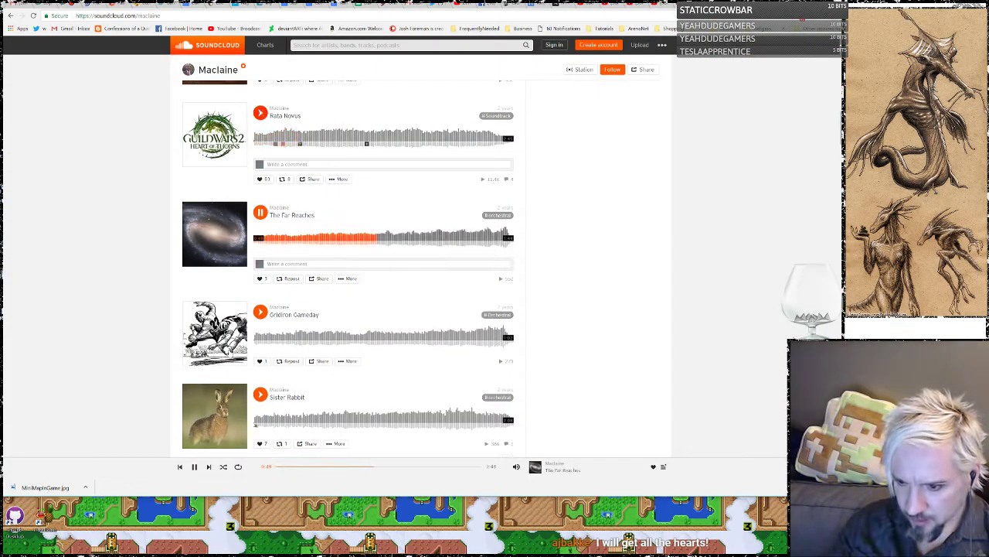
scroll(405, 266, "up", 2)
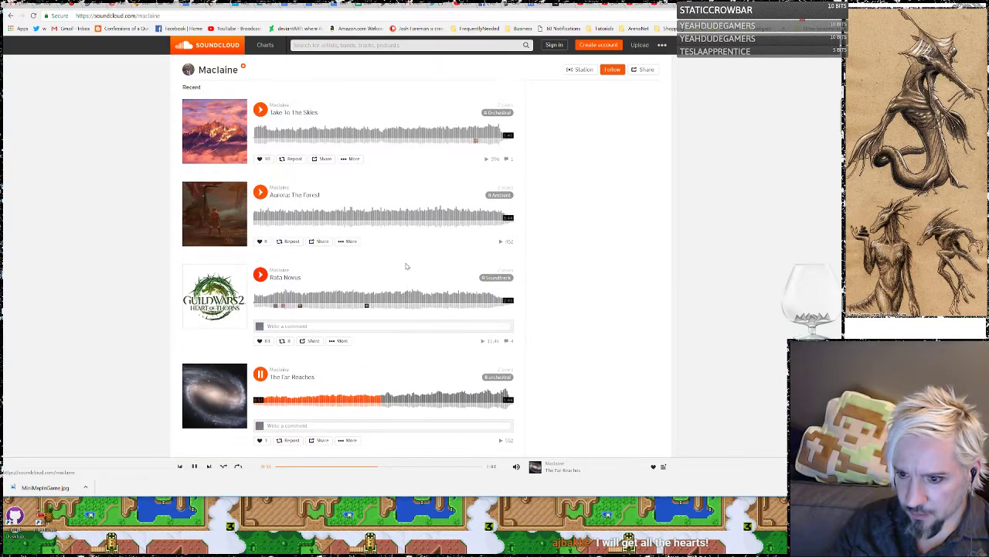
scroll(406, 266, "down", 6)
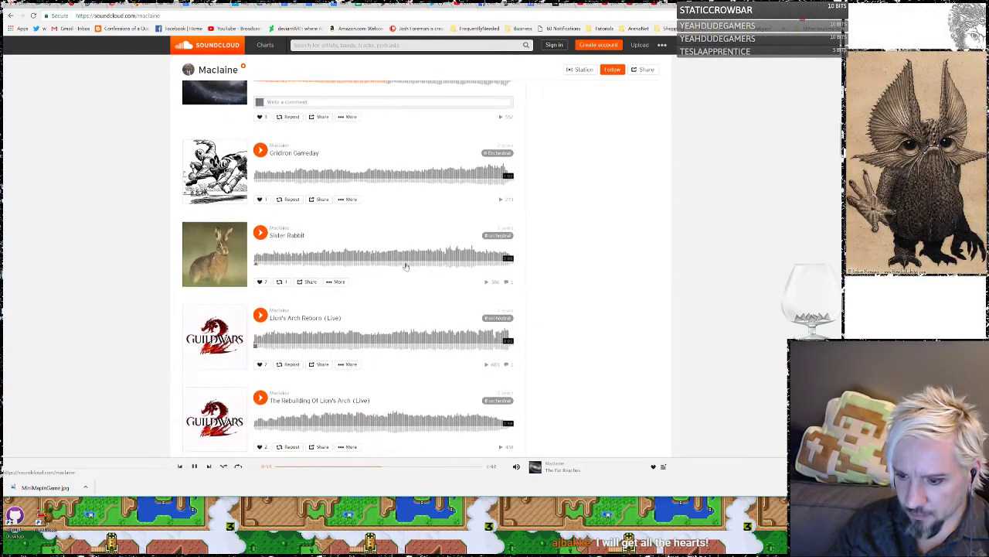
scroll(406, 266, "down", 4)
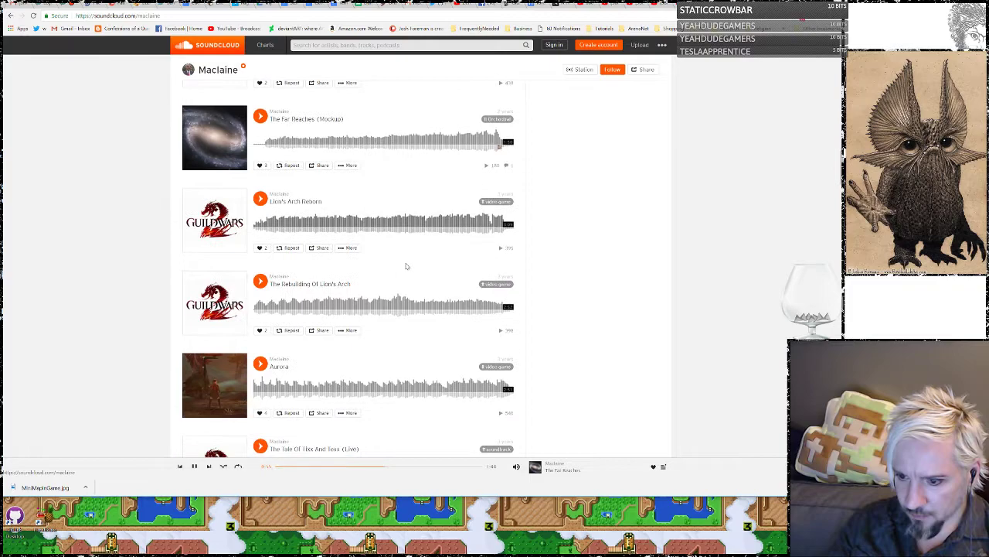
scroll(406, 266, "down", 5)
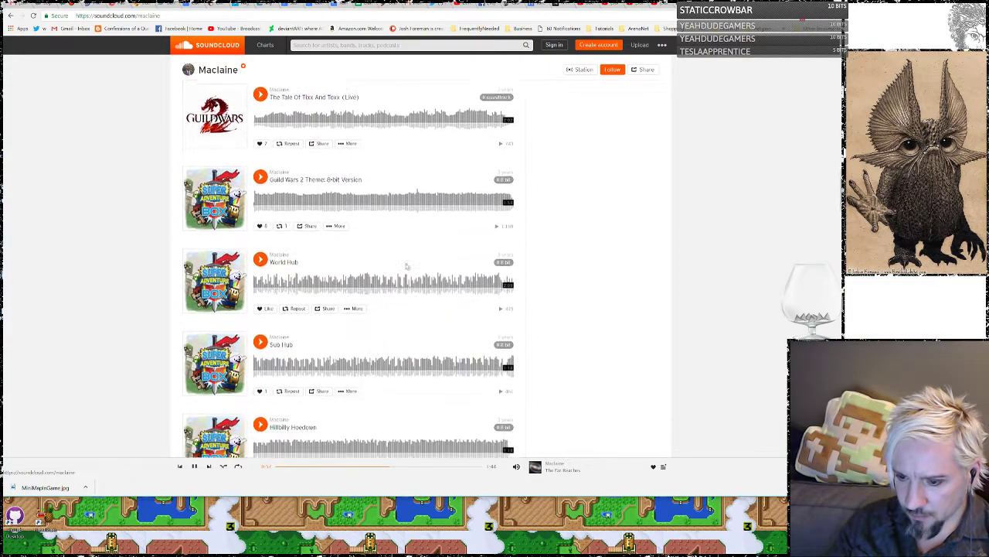
scroll(406, 266, "down", 6)
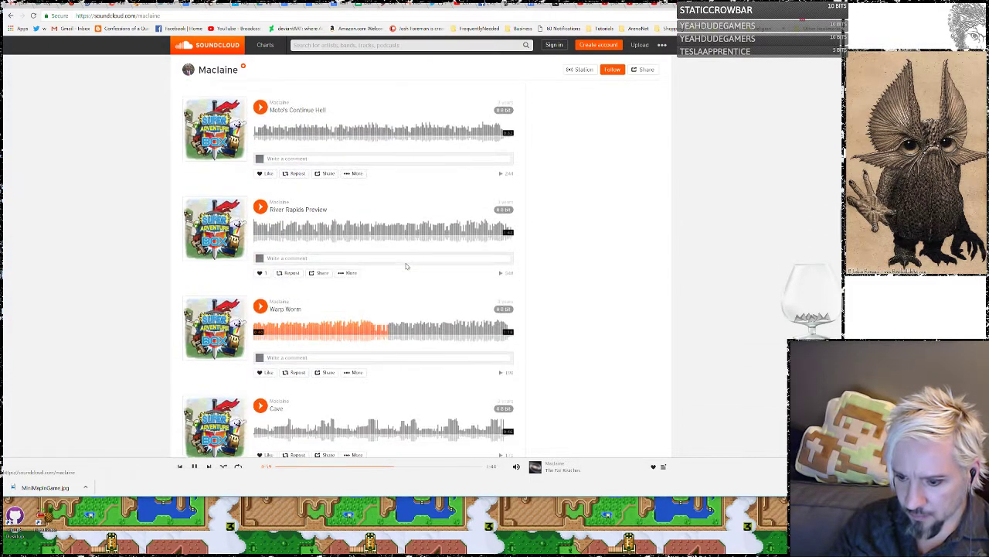
scroll(406, 266, "down", 7)
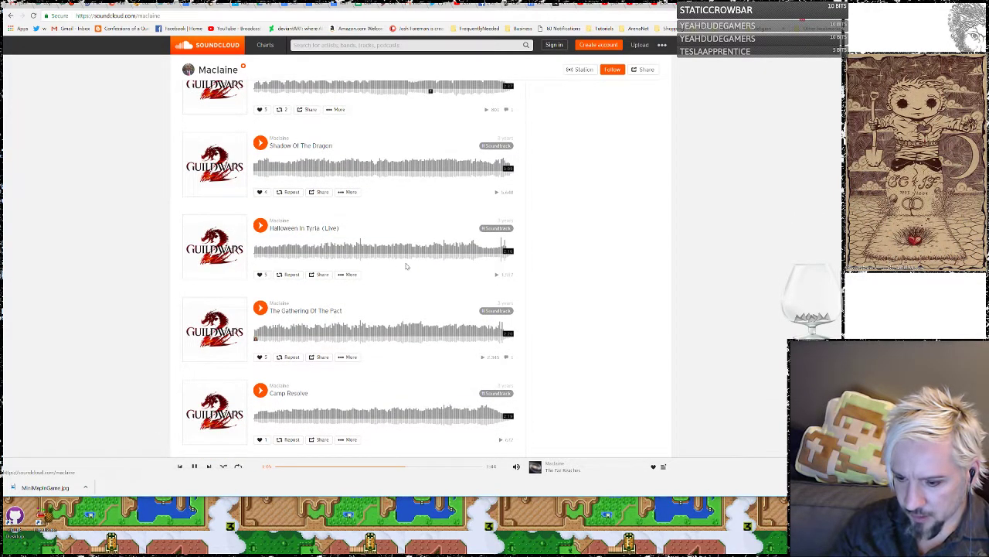
scroll(406, 266, "down", 2)
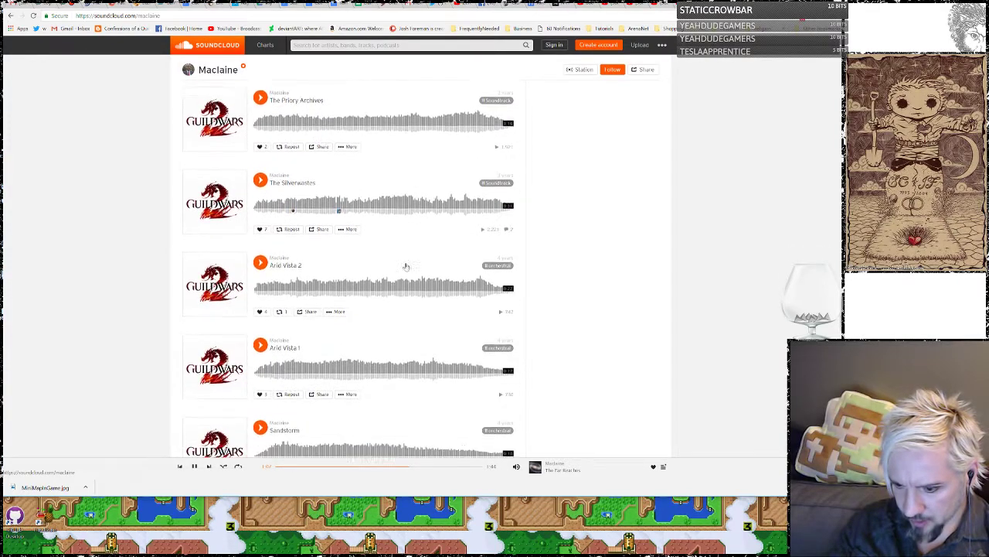
scroll(406, 265, "down", 2)
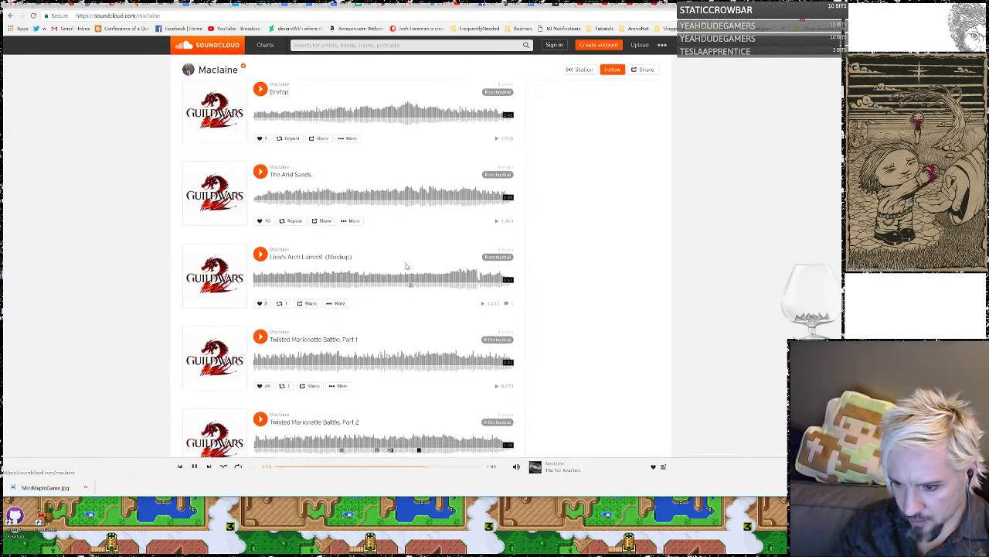
scroll(406, 266, "down", 1)
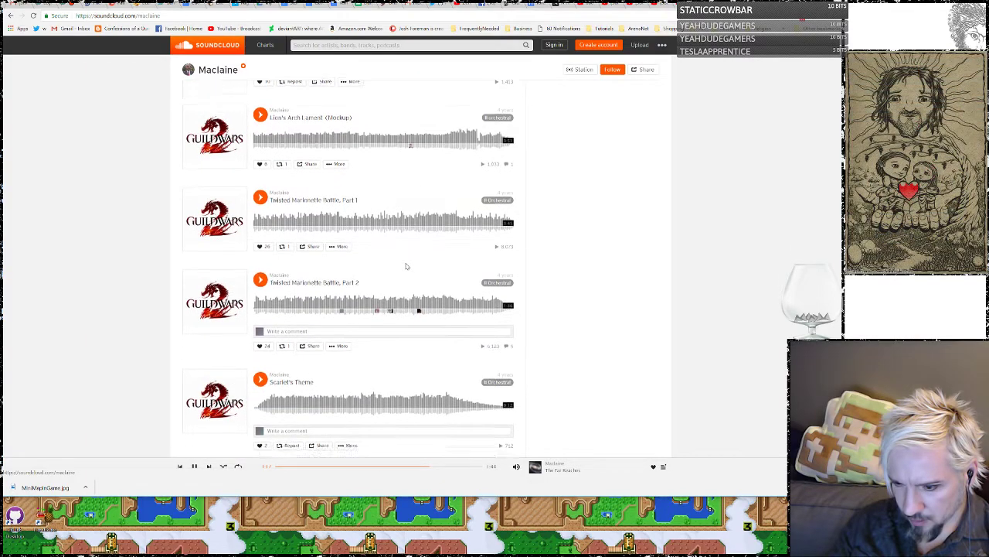
scroll(405, 266, "down", 1)
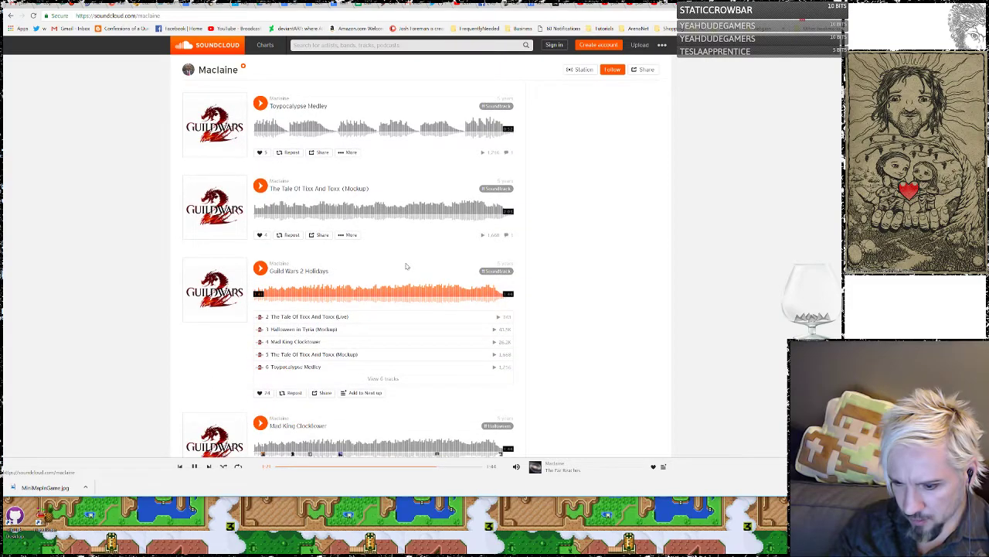
scroll(406, 266, "down", 2)
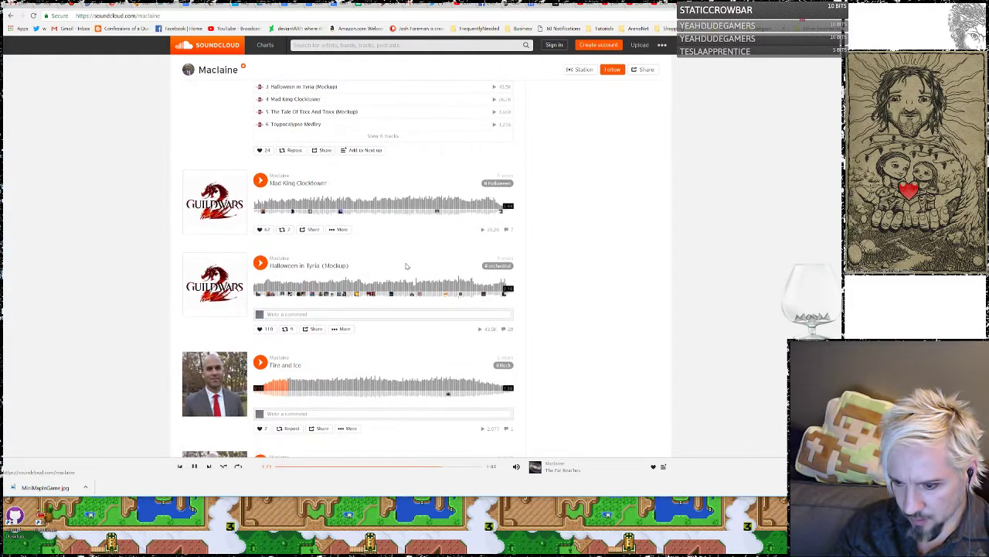
scroll(406, 266, "down", 3)
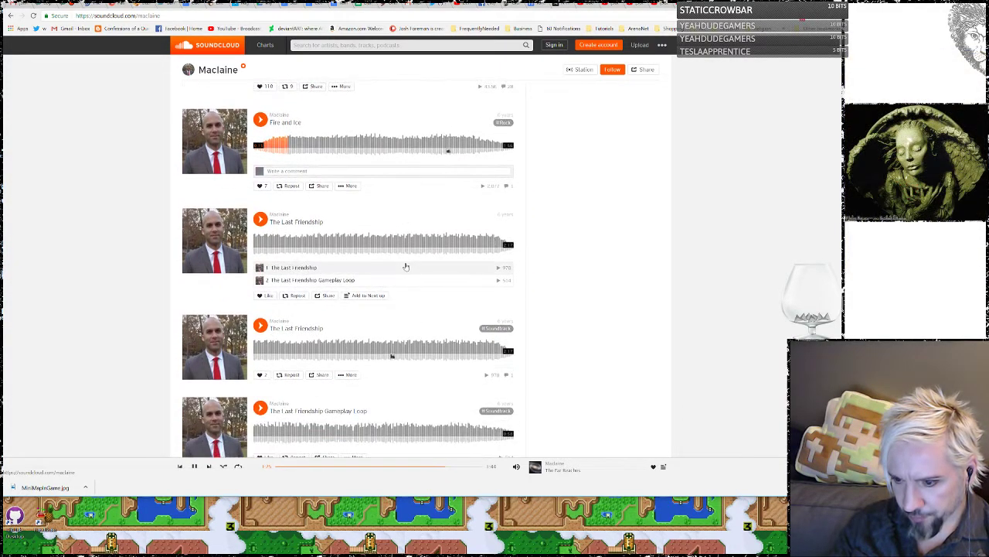
scroll(406, 265, "down", 1)
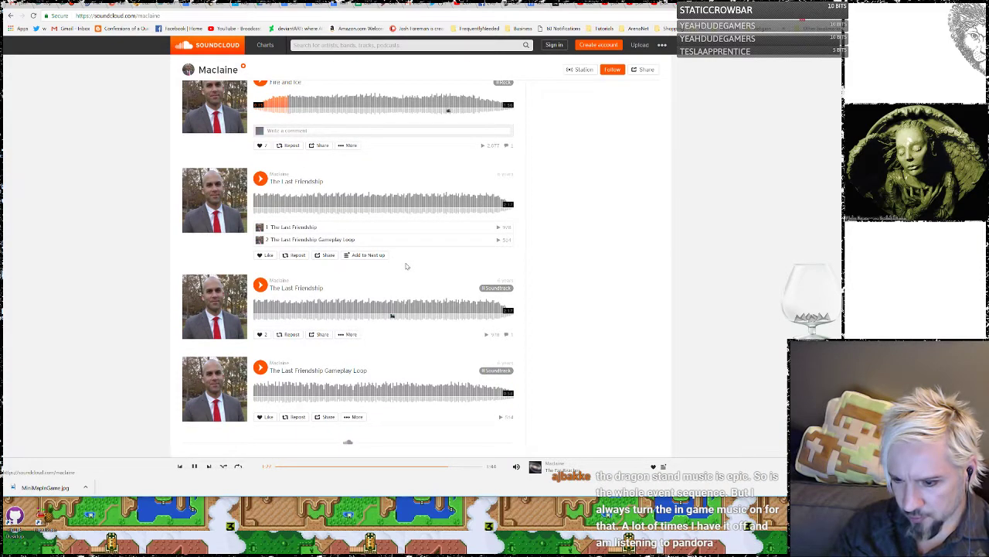
Step: Return up the SoundCloud list to the Guild Wars 2 tracks, play "Drytop" and switch back to ZBrush
scroll(406, 266, "up", 8)
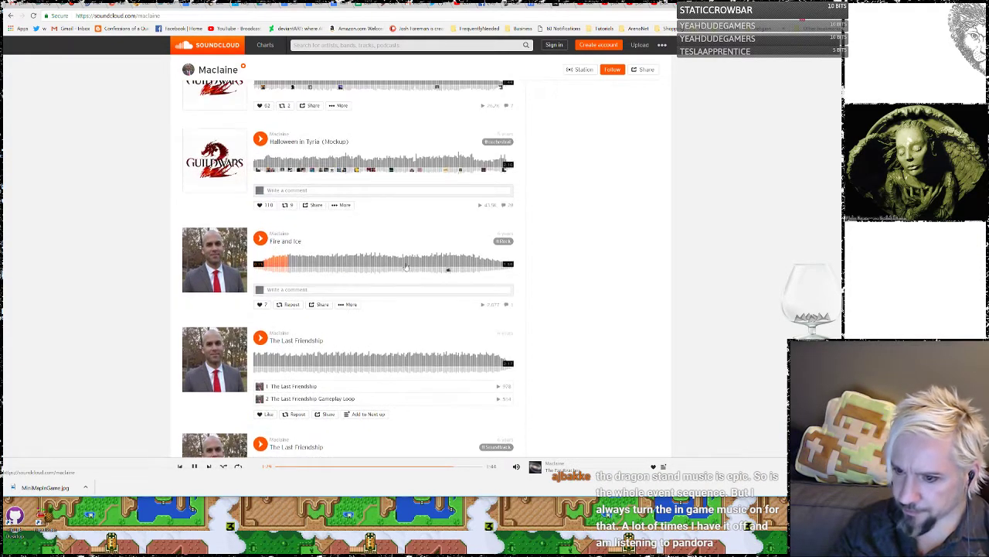
scroll(417, 275, "up", 5)
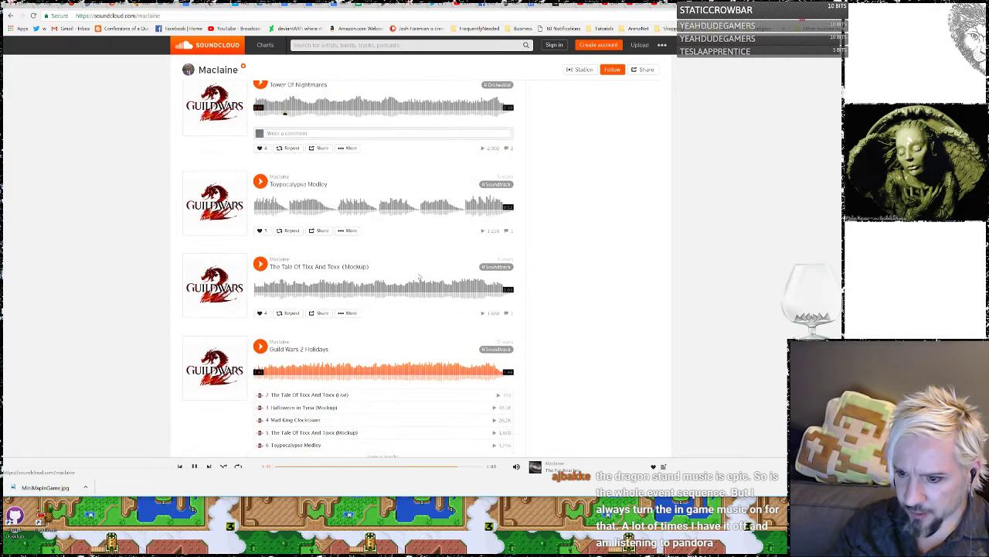
scroll(416, 276, "up", 5)
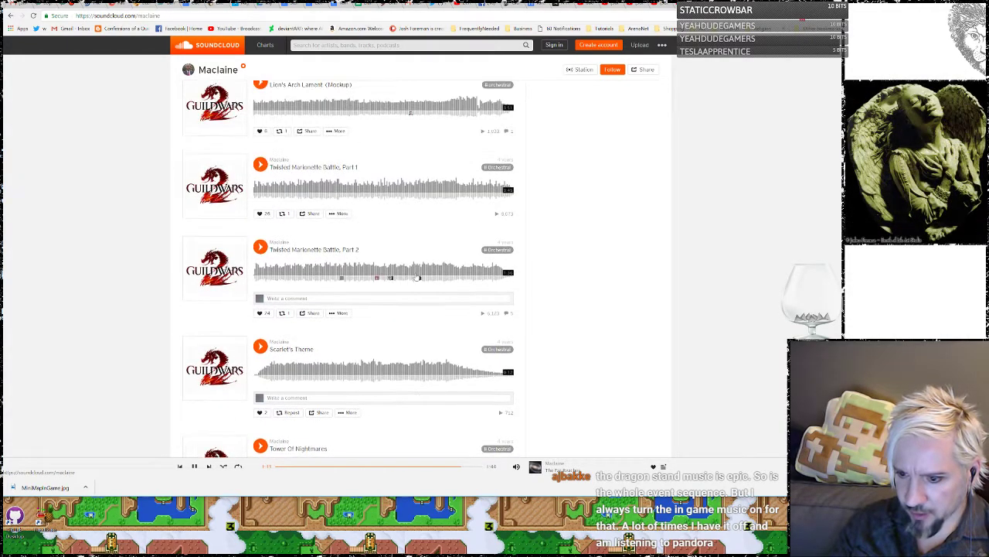
scroll(416, 276, "up", 3)
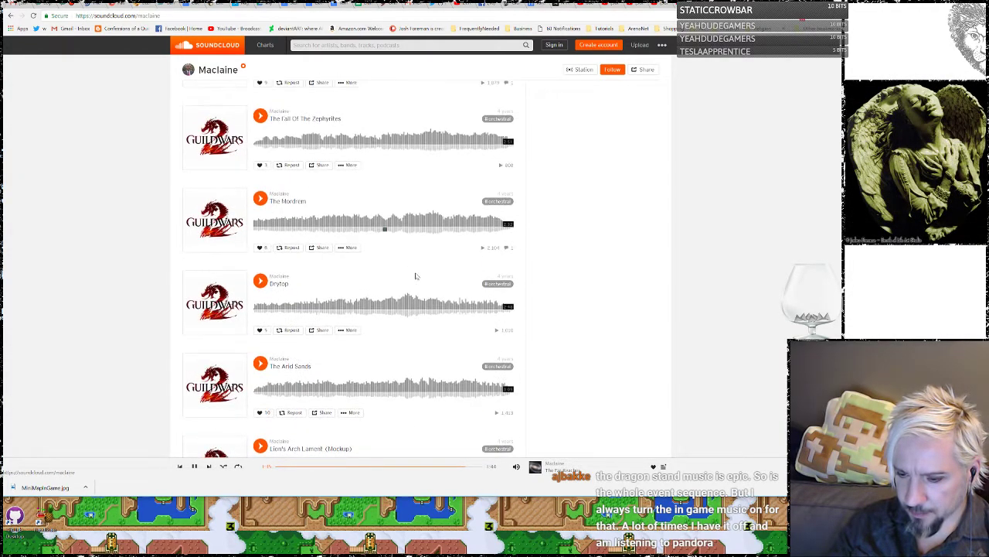
scroll(416, 276, "down", 3)
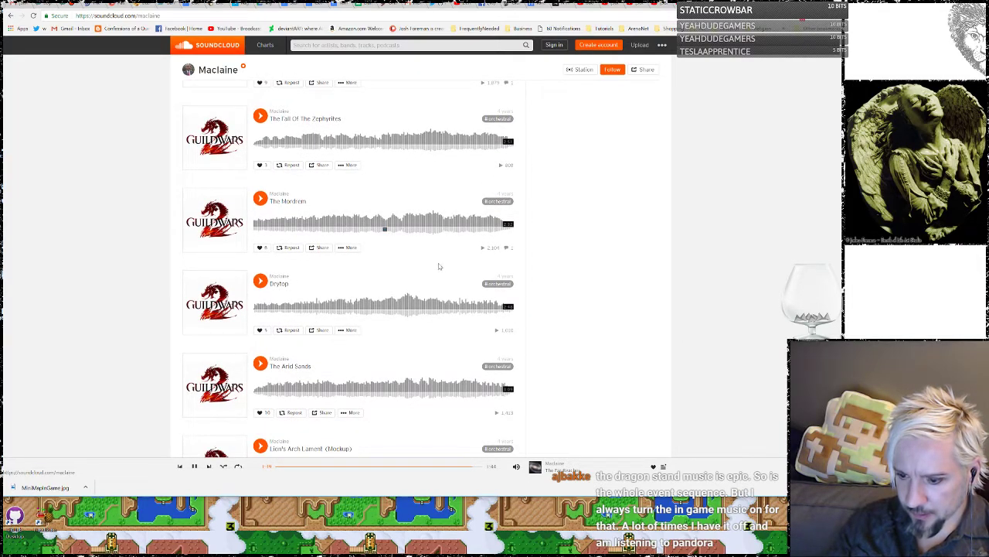
left_click(260, 281)
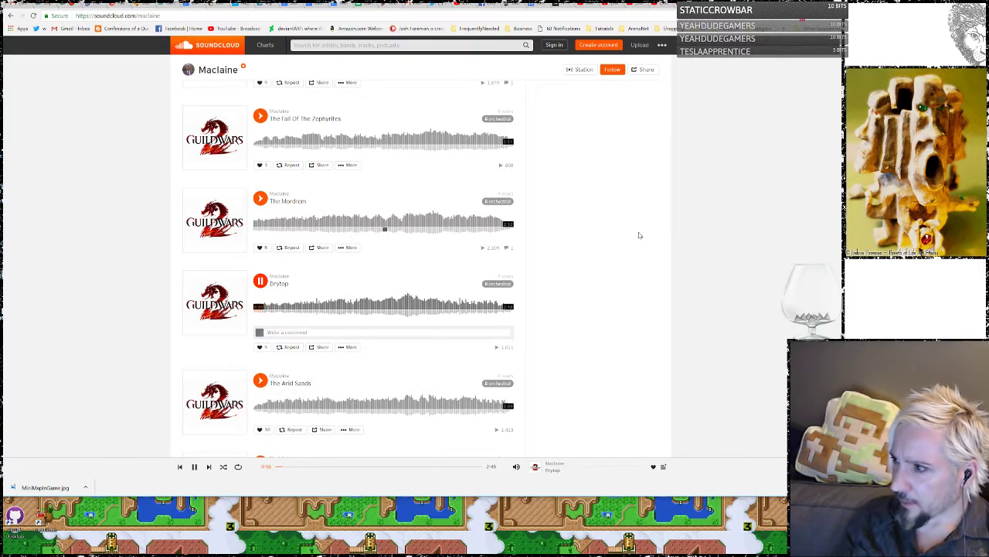
key("alt+Tab")
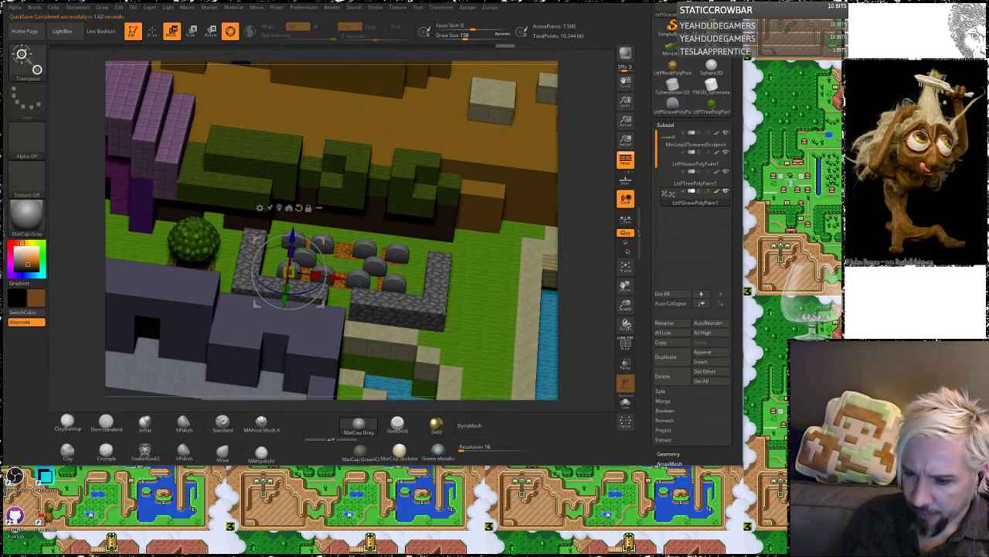
Step: Examine the finished graveyard and its surroundings from several angles, then the brown field with gray plots southeast of the castle
mouse_move(583, 272)
left_mouse_down()
mouse_move(578, 290)
mouse_move(579, 232)
mouse_move(578, 261)
left_mouse_up()
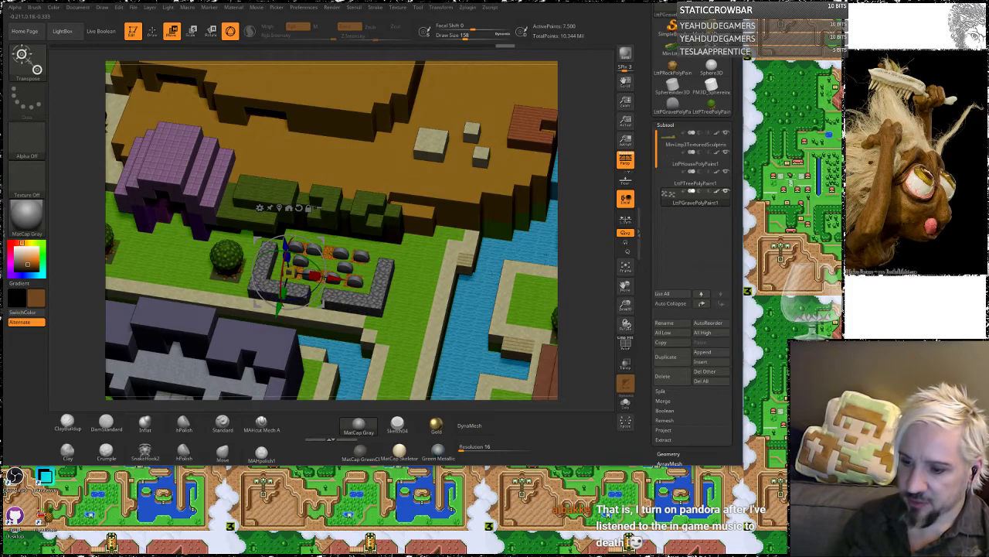
left_click_drag(612, 265, 581, 285)
left_click_drag(97, 299, 275, 305, "alt")
left_click_drag(580, 226, 531, 236)
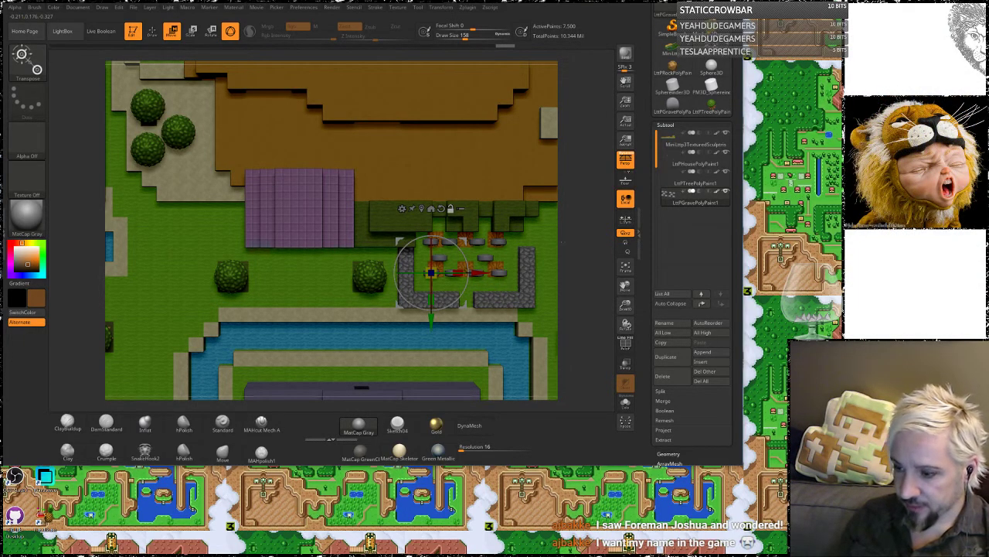
left_click_drag(570, 284, 579, 306)
left_click_drag(572, 249, 559, 270, "alt")
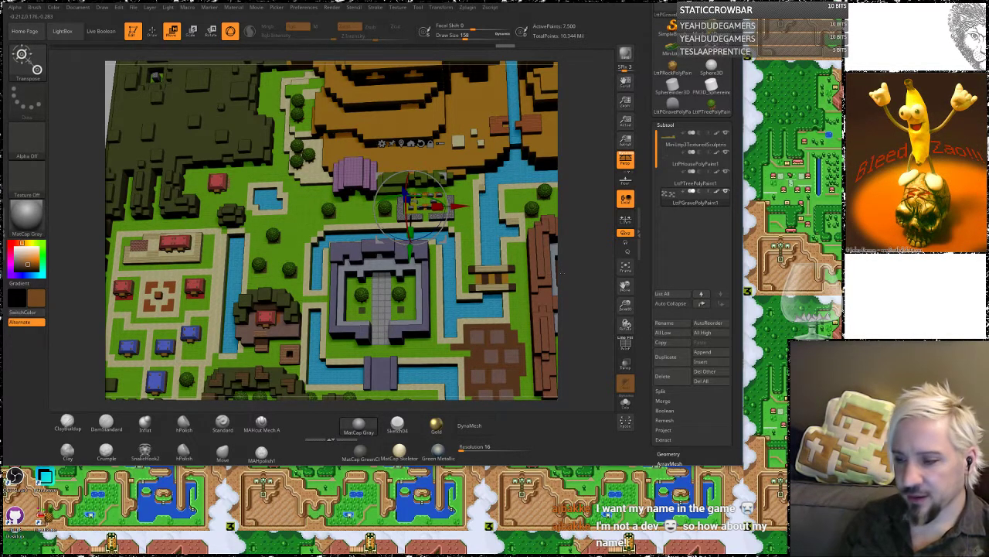
left_click_drag(568, 268, 573, 194)
left_click_drag(572, 283, 577, 351, "alt")
left_click_drag(577, 310, 533, 286, "alt")
left_click_drag(570, 252, 578, 166)
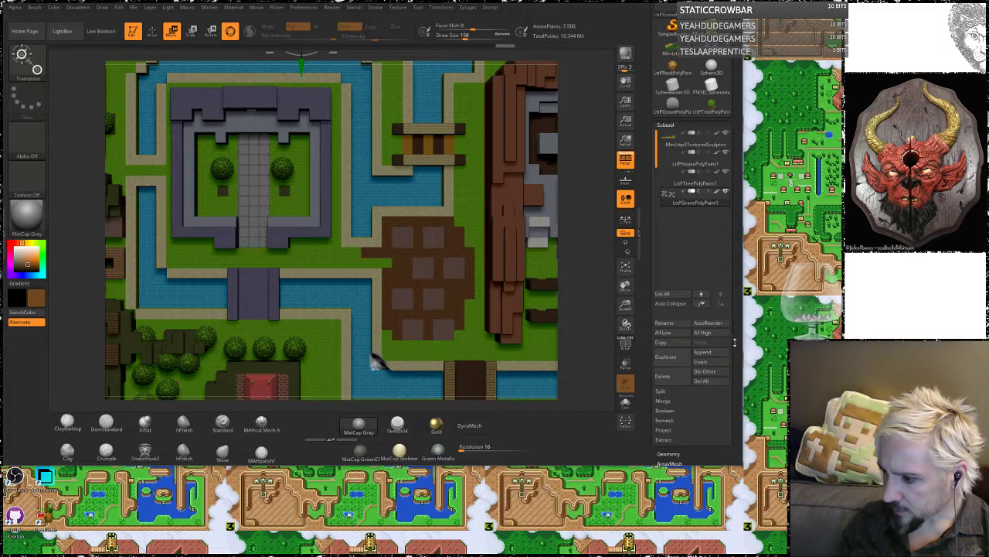
Step: Append the LttPRockPolyPaint1 mesh as a new subtool and make it the active one
scroll(734, 292, "down", 3)
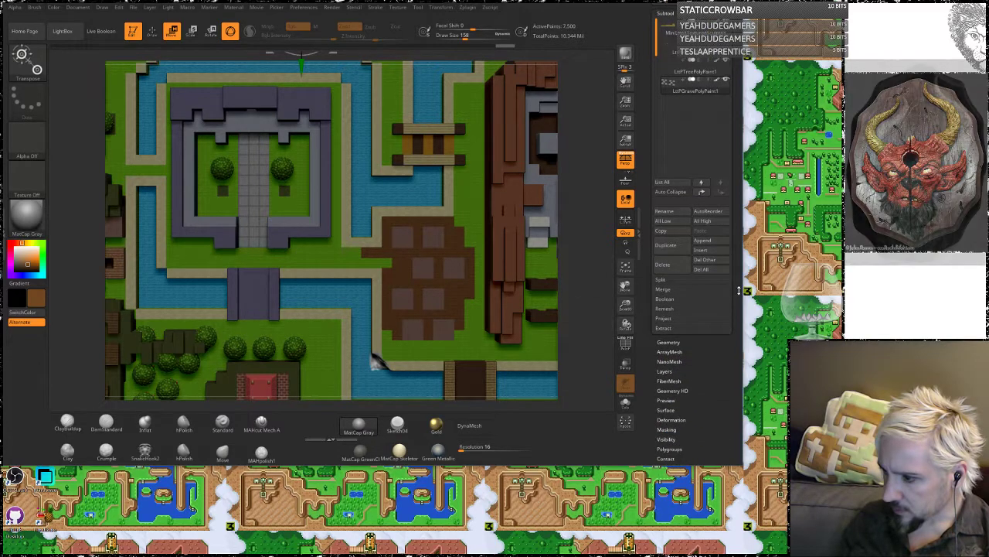
left_click(703, 240)
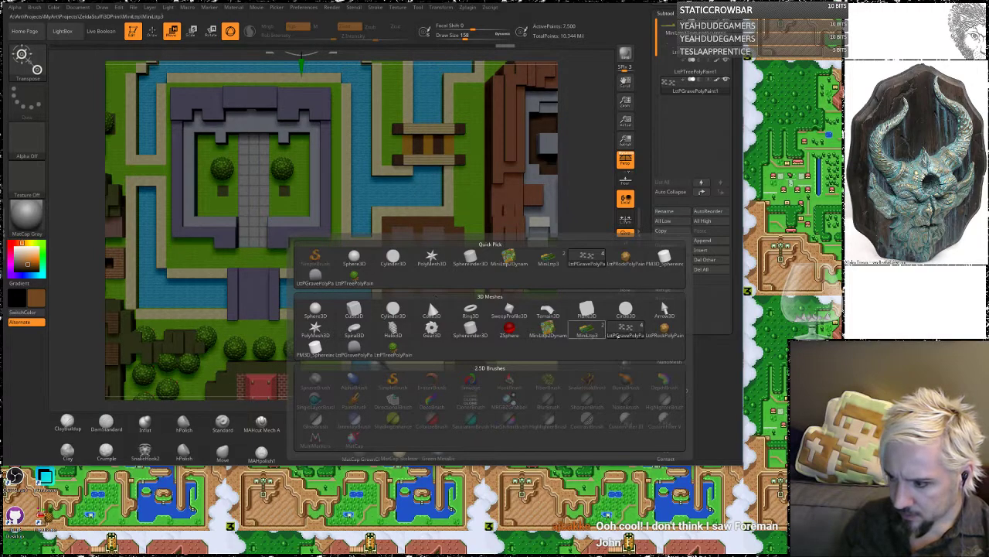
left_click(645, 330)
left_click_drag(607, 325, 465, 218, "alt")
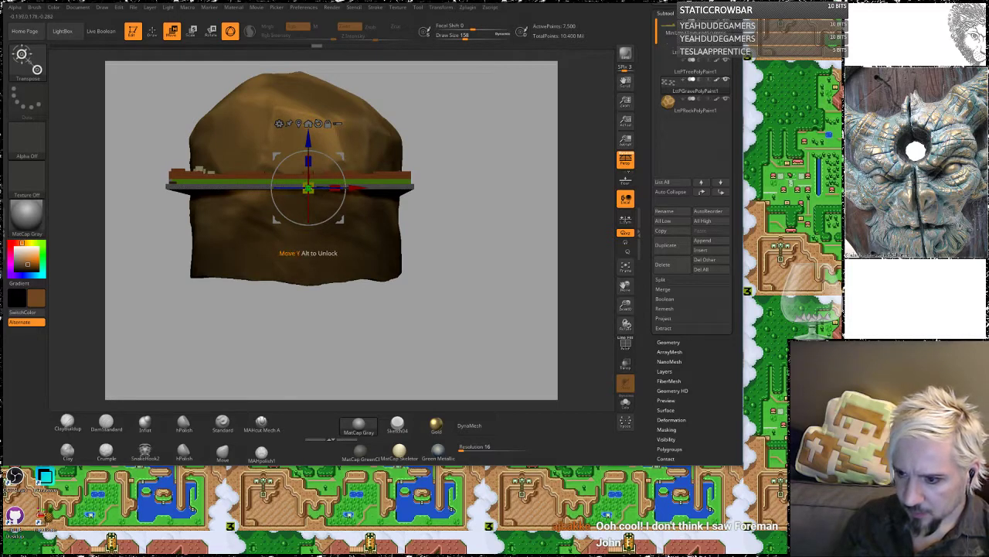
left_click(680, 110)
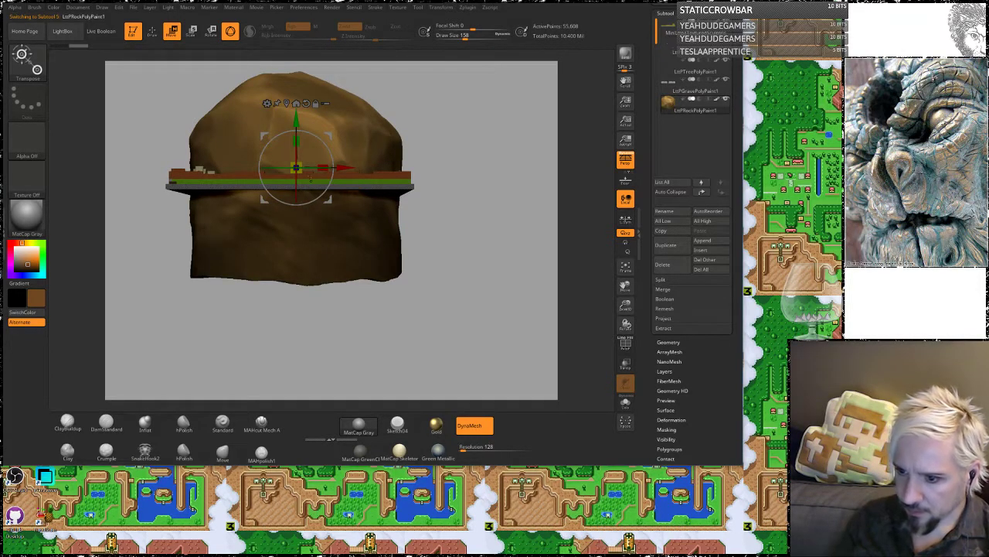
Step: Shrink the oversized rock to a small boulder and move it onto the brown field southeast of the castle
left_click_drag(303, 160, 240, 237)
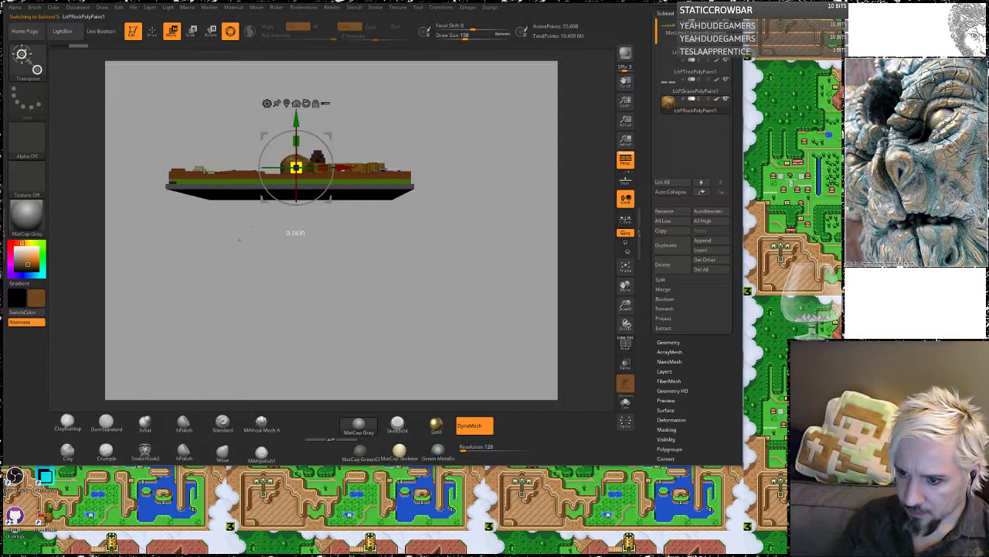
left_click_drag(343, 167, 412, 168)
left_click_drag(490, 145, 488, 255)
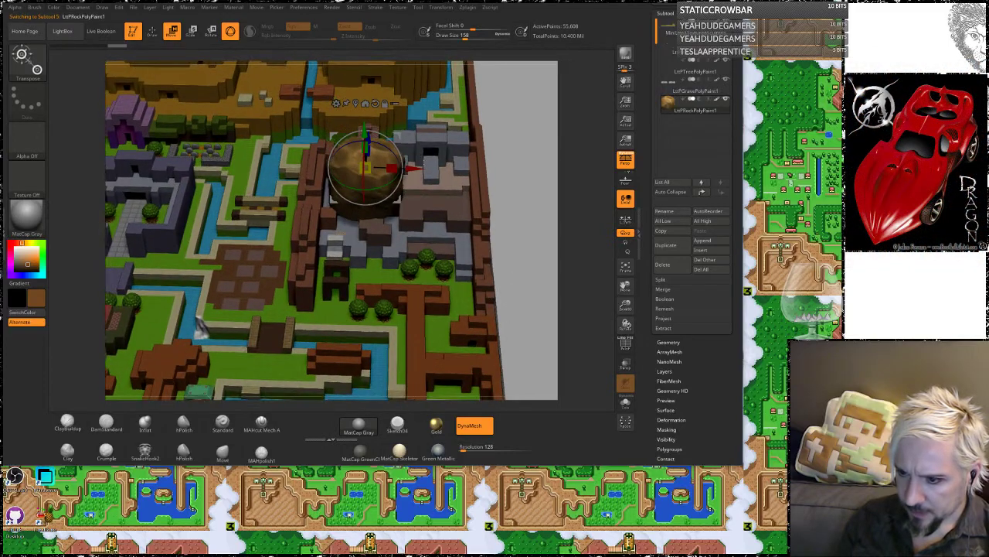
left_click_drag(404, 168, 292, 166)
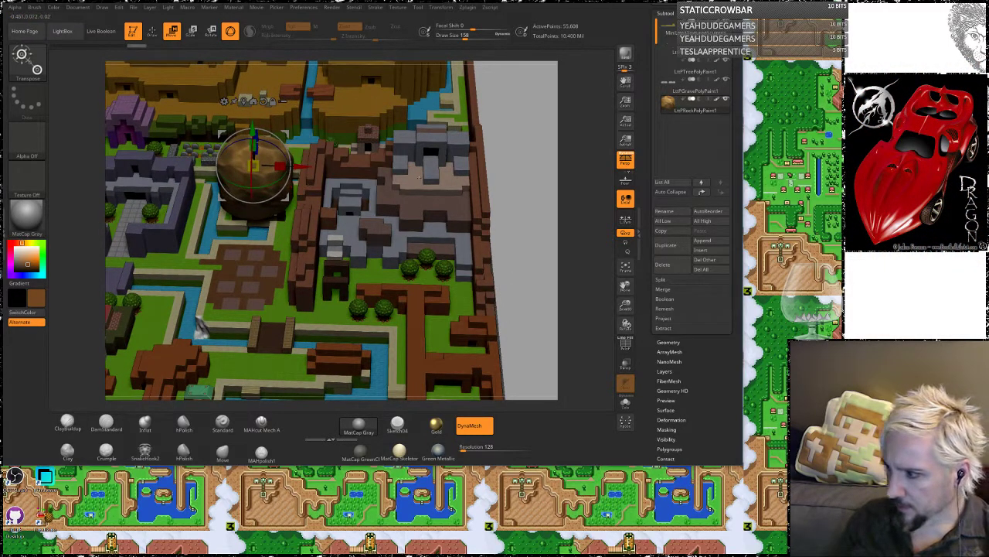
left_click_drag(253, 165, 247, 232)
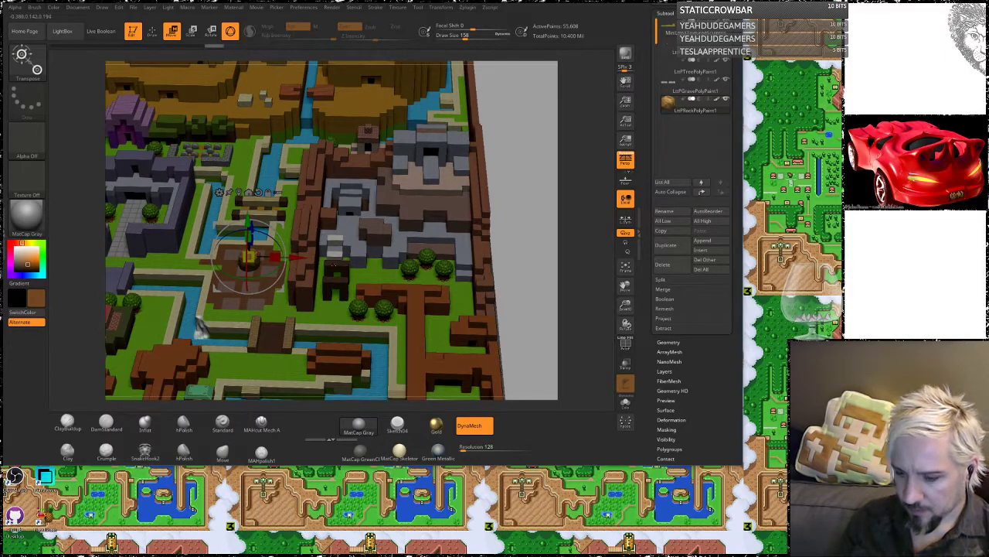
Step: Position the rock over the eastern gray plot in the northernmost row of the brown field
key("f")
left_click_drag(514, 190, 533, 349)
left_click_drag(407, 248, 391, 255)
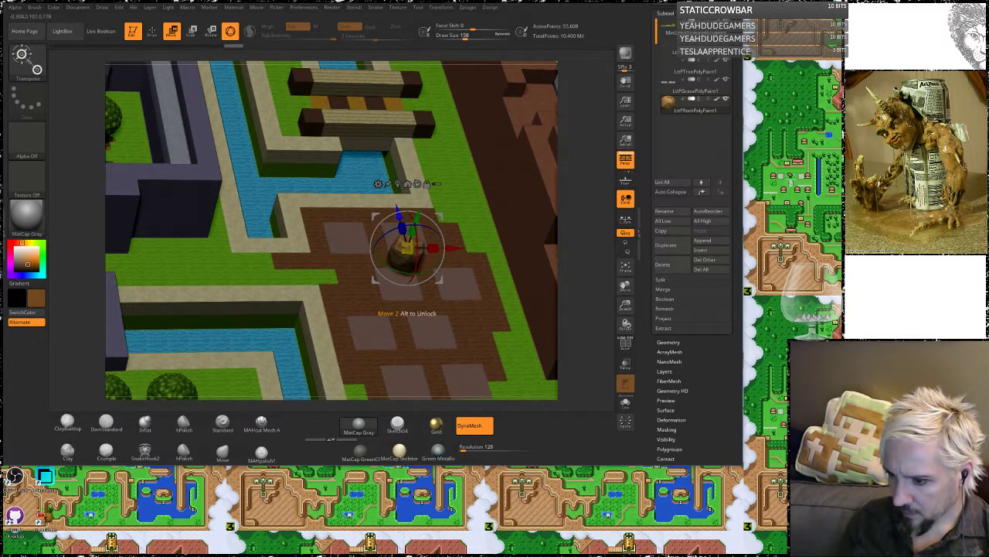
left_click_drag(399, 214, 391, 187)
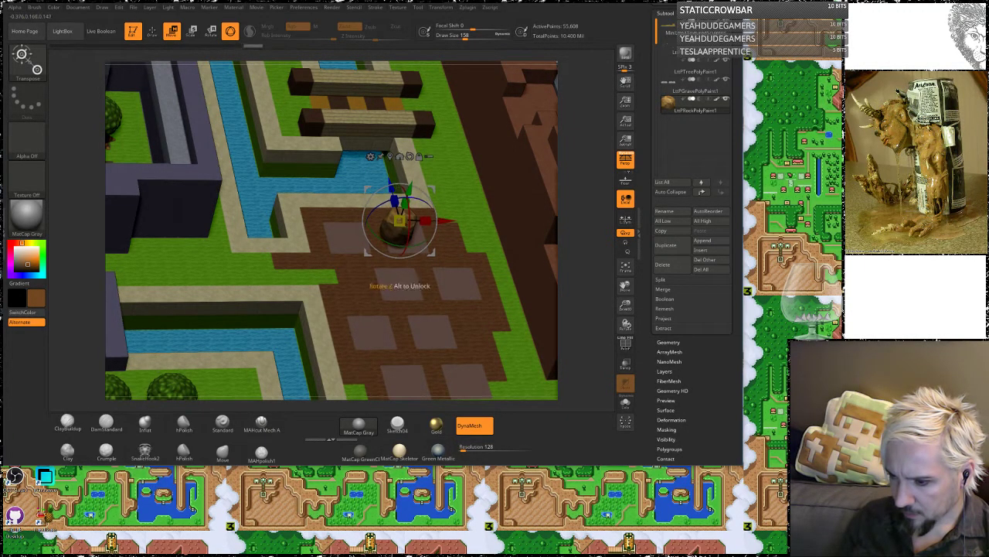
Step: Move the rock east to the eastern edge of the brown field's northernmost row
left_click_drag(446, 221, 456, 221)
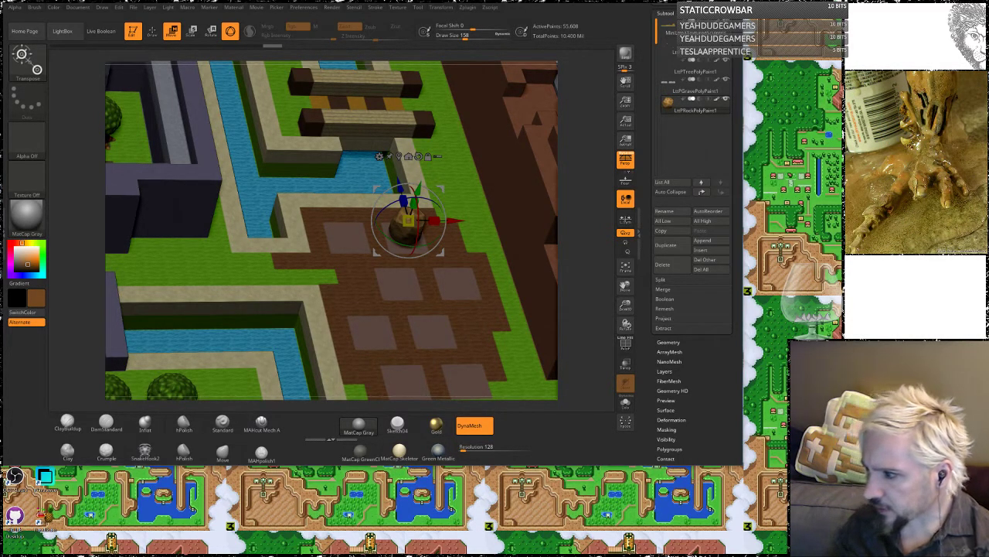
left_click_drag(582, 231, 560, 264)
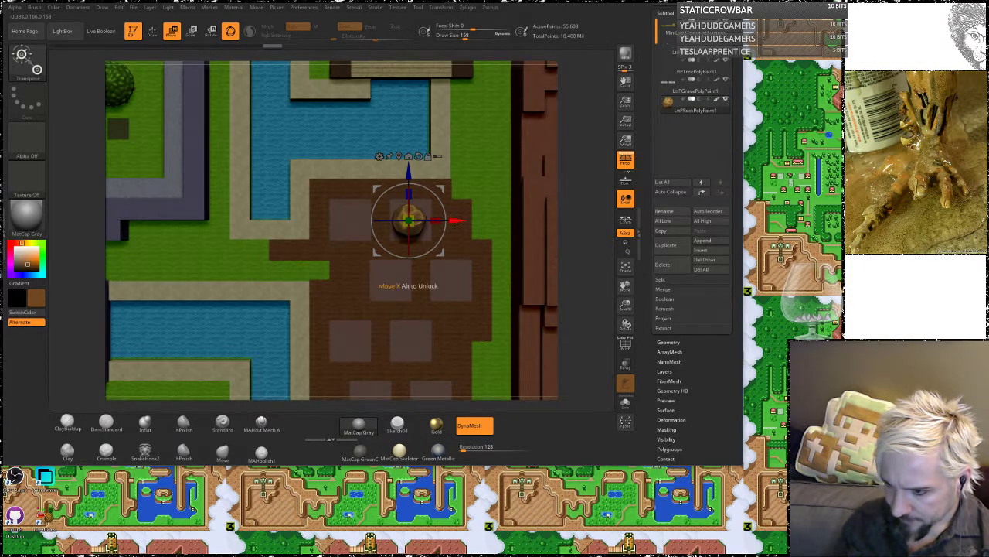
left_click_drag(456, 222, 495, 222)
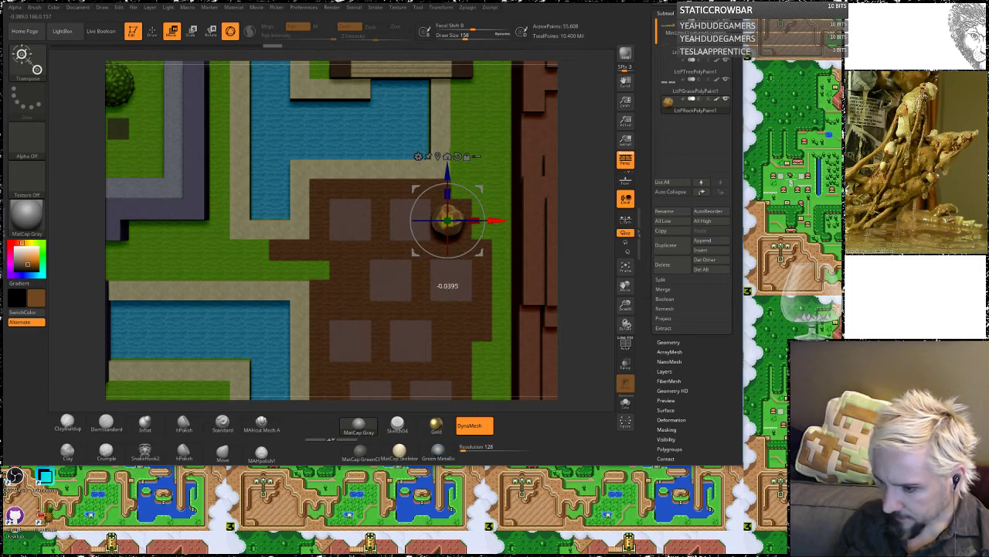
Step: Copy the rock southward three times along the field's eastern side, lining the last copy up with the southernmost plot row
mouse_move(447, 170)
left_mouse_down("ctrl")
mouse_move(448, 233)
mouse_move(485, 281)
mouse_move(467, 309)
mouse_move(457, 313)
mouse_move(475, 301)
mouse_move(439, 316)
mouse_move(447, 394)
mouse_move(476, 368)
mouse_move(444, 382)
mouse_move(426, 375)
left_mouse_up("ctrl")
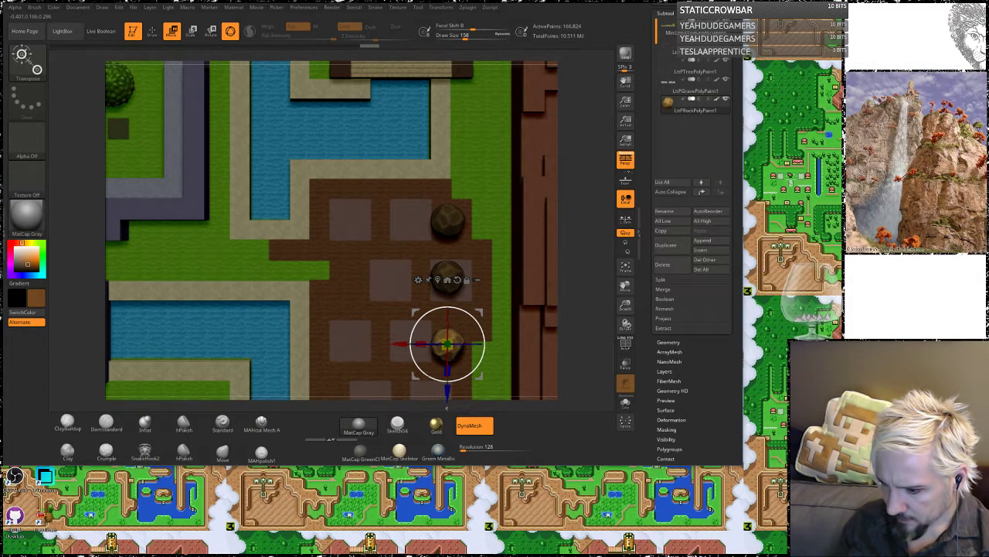
right_click_drag(432, 391, 429, 296, "alt")
left_click_drag(443, 296, 421, 327, "ctrl")
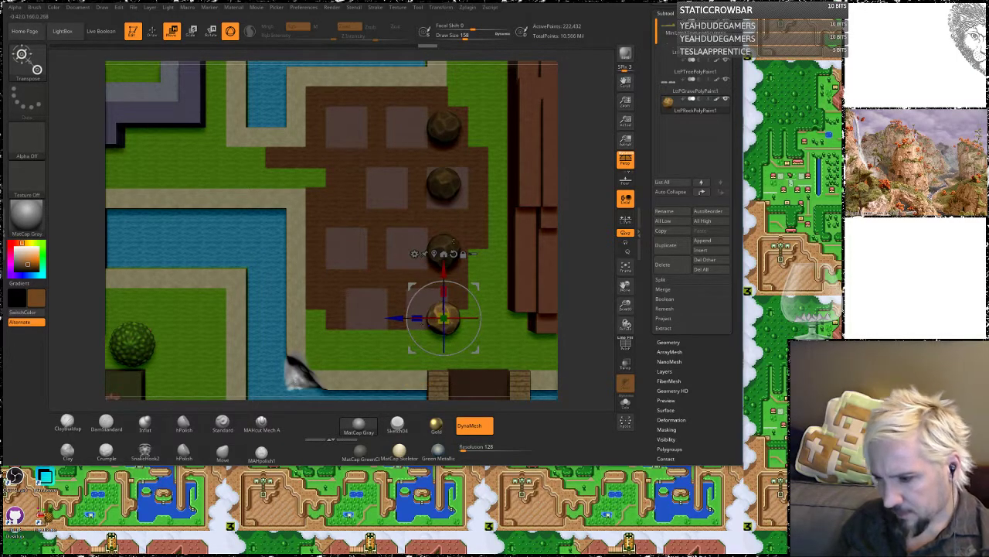
left_click_drag(443, 370, 443, 374)
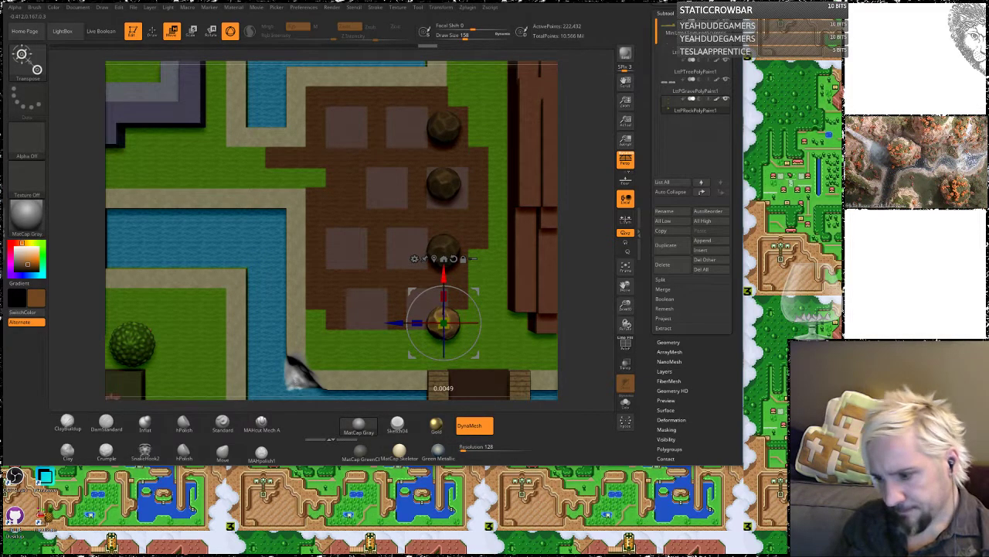
mouse_move(443, 375)
left_mouse_down()
mouse_move(443, 362)
mouse_move(443, 385)
left_mouse_up()
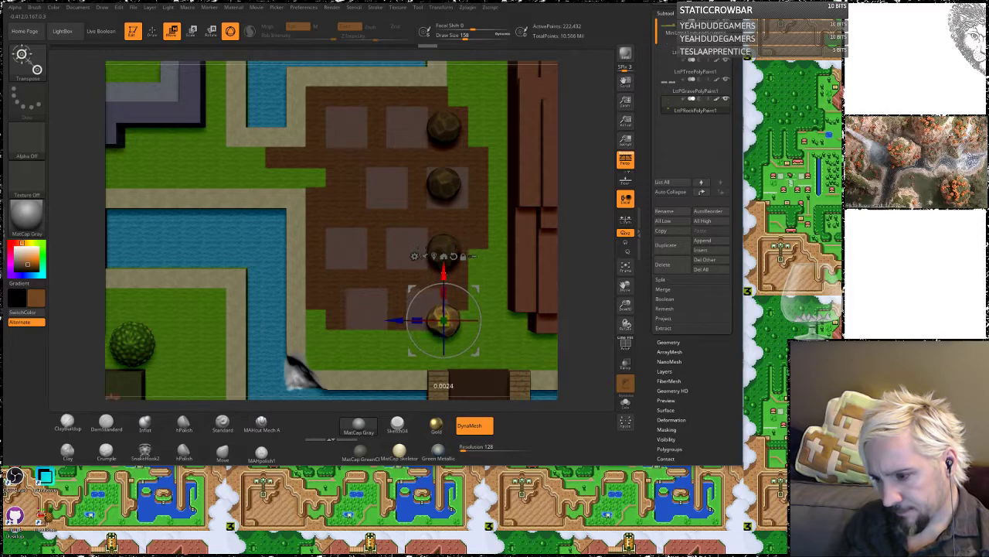
Step: Isolate the rock subtool and move the southernmost rock closer to its northern neighbour
left_click(626, 403)
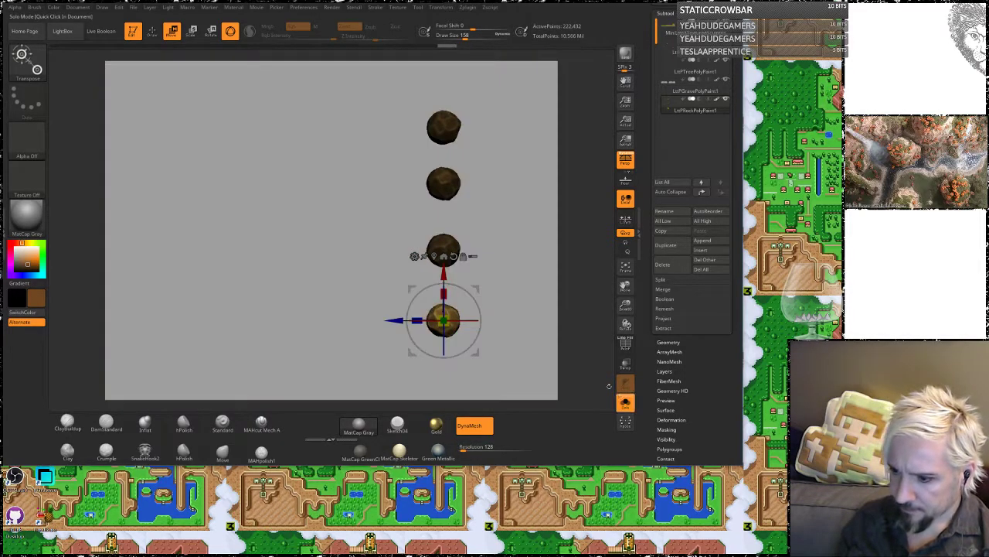
left_click_drag(444, 384, 443, 367)
left_click_drag(449, 261, 449, 263)
left_click_drag(486, 220, 397, 279, "ctrl")
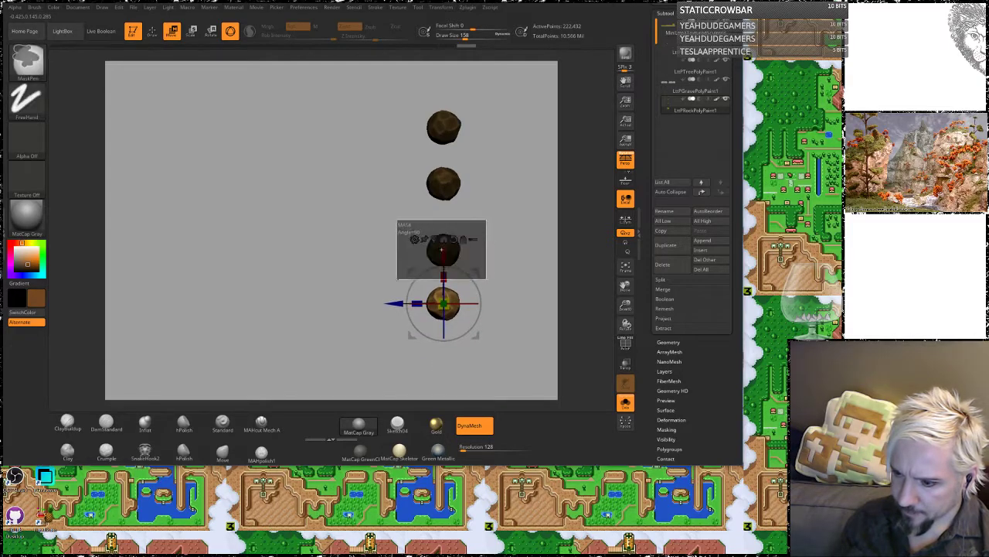
key("shift")
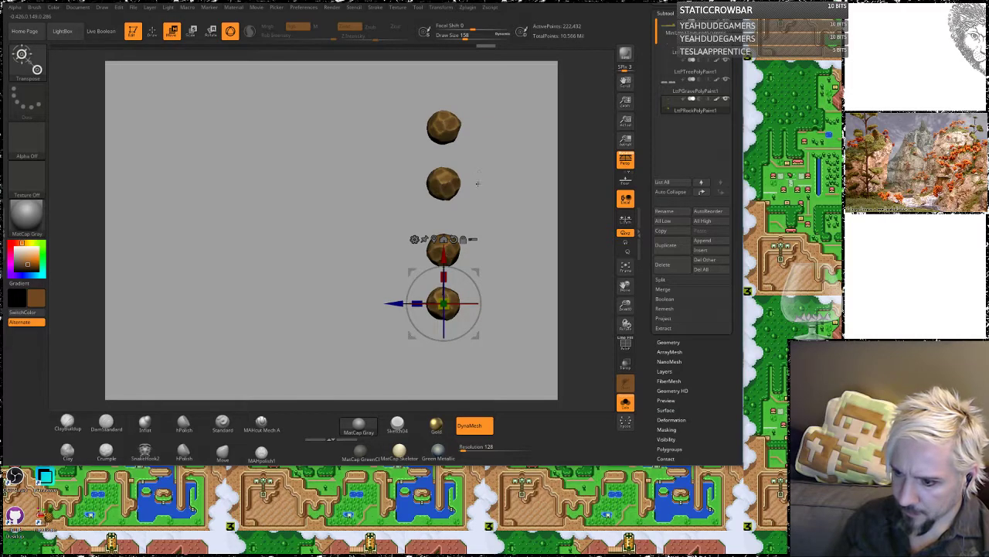
Step: Shift the second, third and fourth rocks north to tighten and even out the spacing of the column, masking the rocks that stay put
left_click_drag(496, 86, 388, 218, "ctrl")
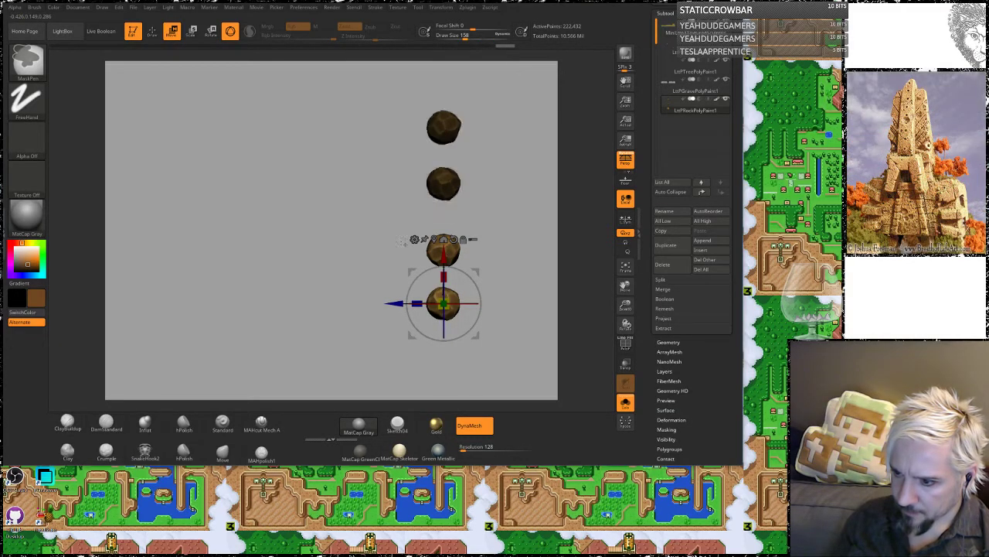
left_click_drag(444, 255, 444, 242)
left_click_drag(498, 76, 402, 150, "ctrl")
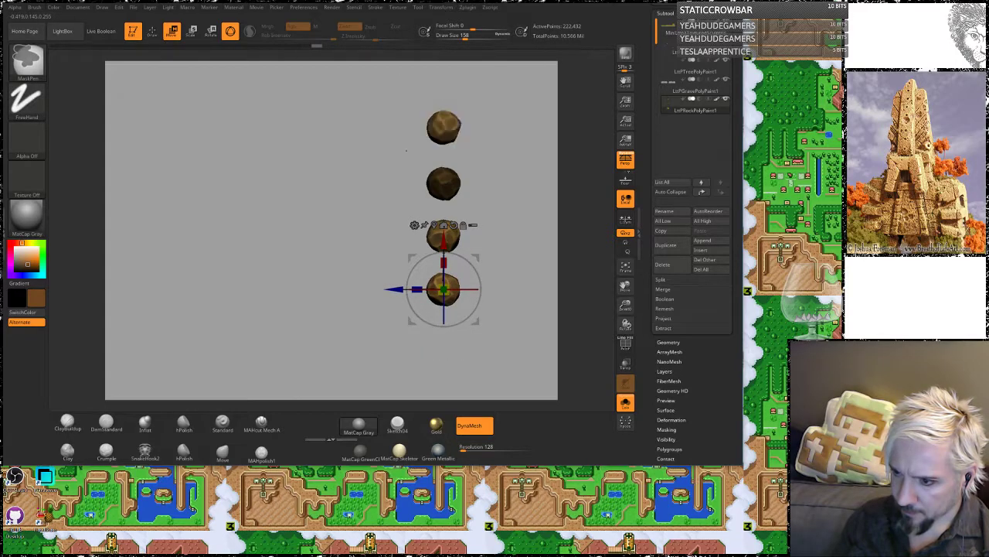
left_click_drag(481, 91, 404, 156, "ctrl")
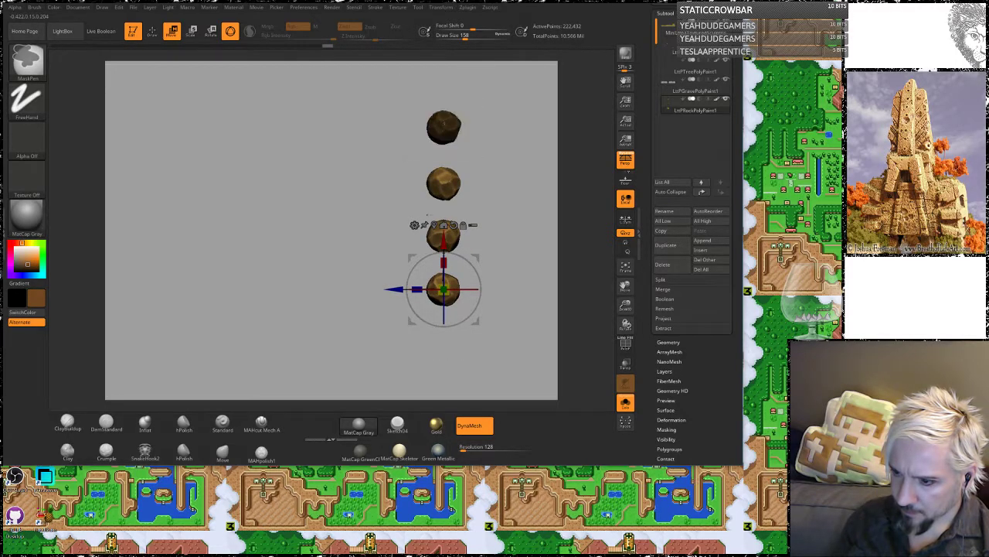
left_click_drag(444, 243, 444, 233)
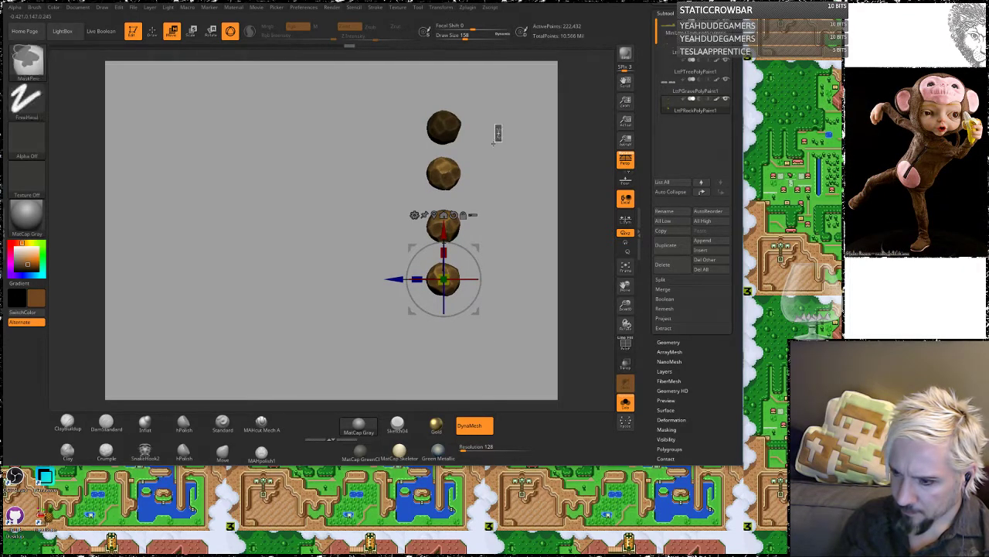
left_click_drag(501, 86, 395, 205, "ctrl")
left_click_drag(442, 236, 442, 231)
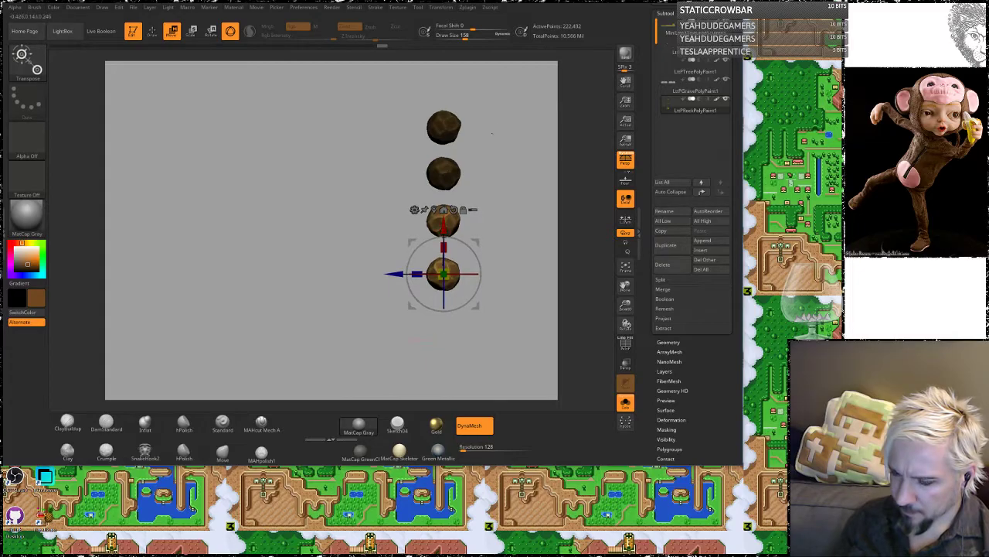
Step: Copy the southernmost rock one spacing further south as a fifth rock, and show the whole map again with the mask cleared
left_click_drag(499, 97, 380, 253, "ctrl")
left_click_drag(444, 227, 443, 273)
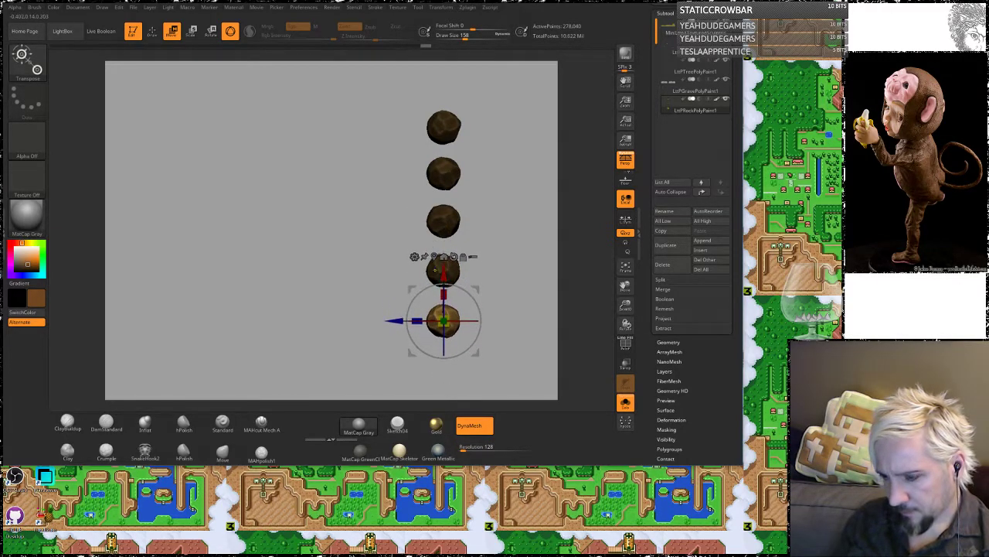
left_click(485, 196, "ctrl")
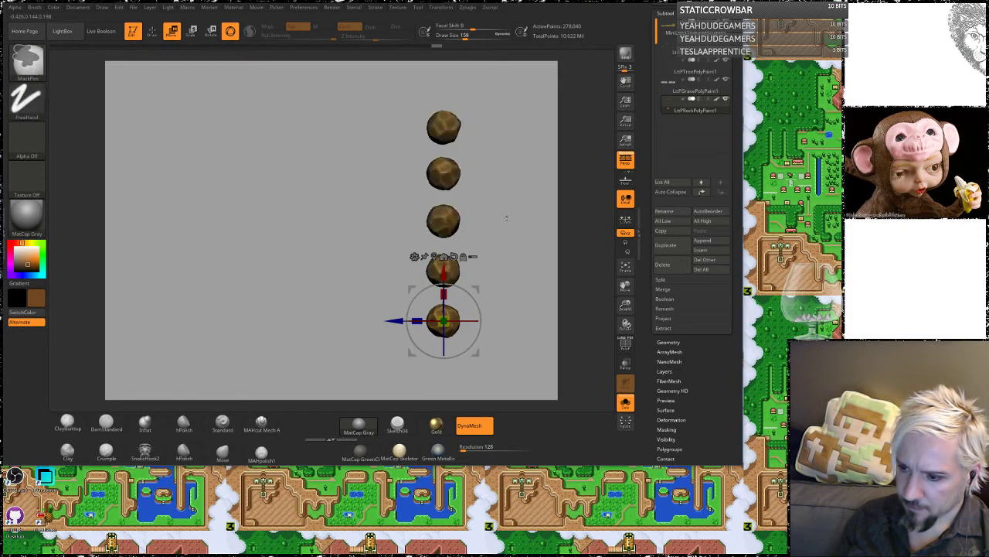
left_click(626, 402)
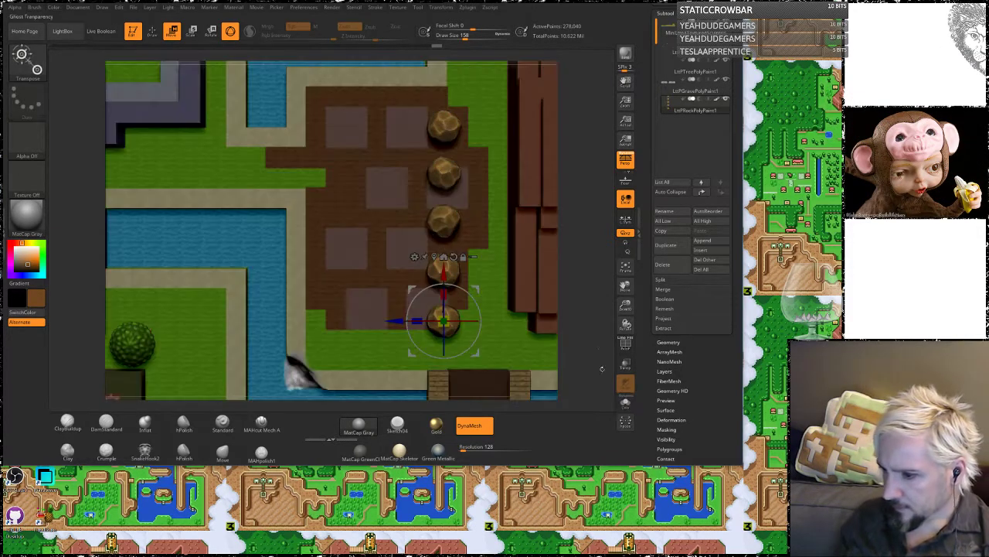
Step: Copy the column of five rocks to the west and shift the copy half a spacing south for a staggered layout
left_click_drag(572, 348, 433, 327)
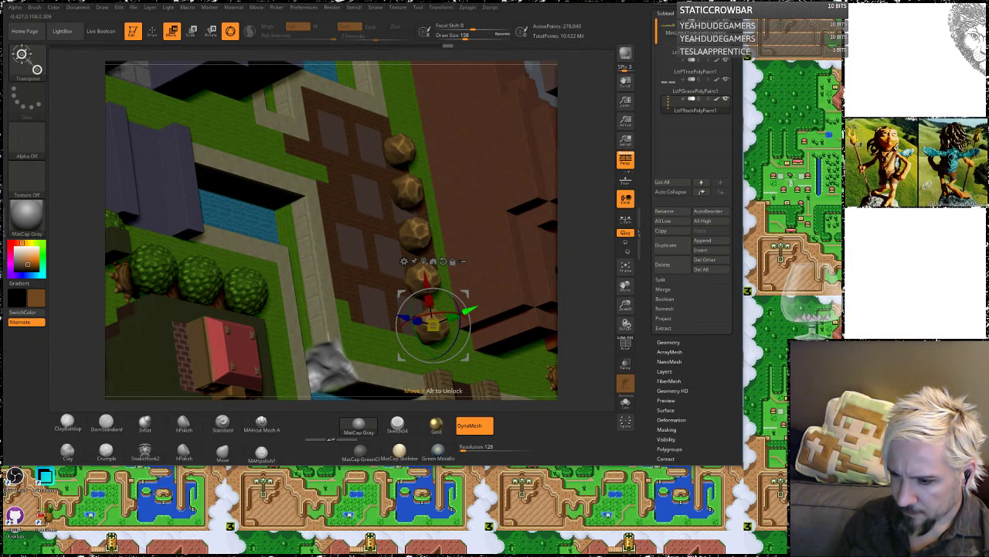
left_click_drag(570, 232, 562, 255)
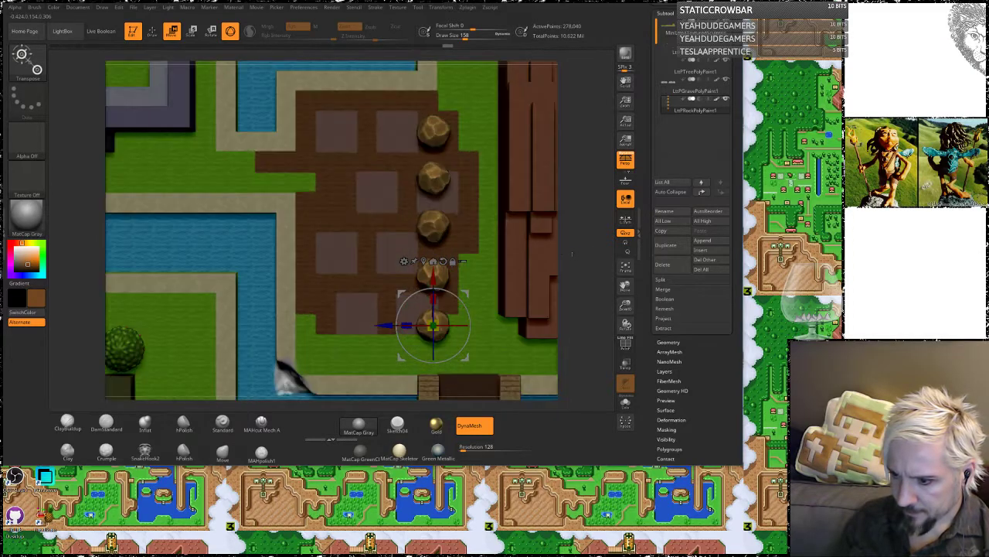
left_click_drag(433, 324, 388, 325, "ctrl")
left_click_drag(388, 282, 389, 306)
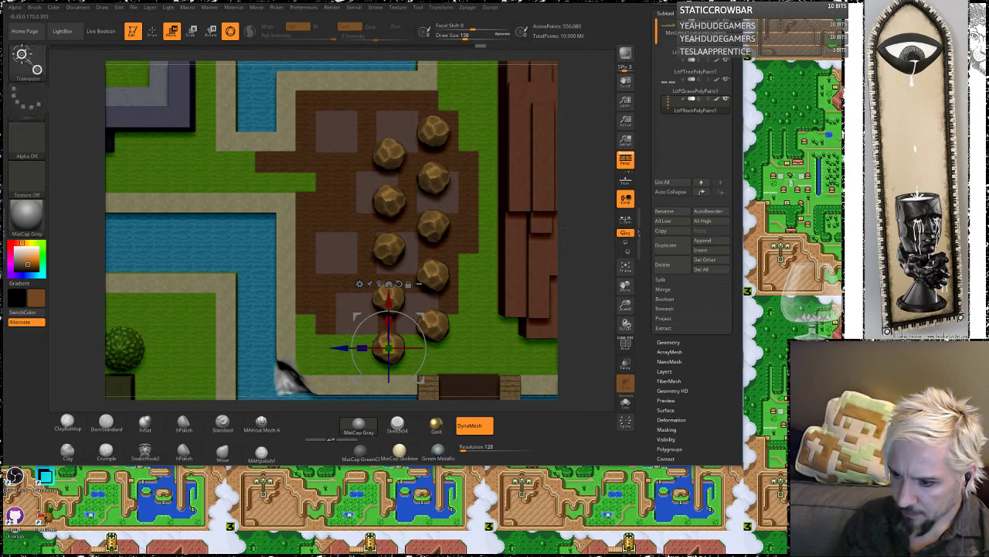
Step: Copy the two staggered columns westward to make four, and shift the whole rock grid east and north over the brown field
left_click_drag(344, 348, 266, 348, "ctrl")
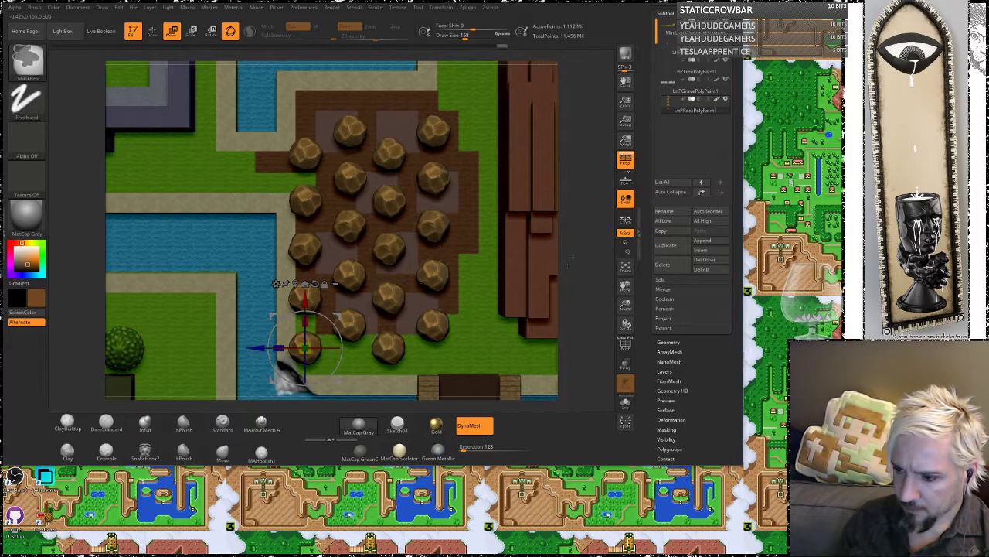
left_click_drag(256, 348, 287, 348)
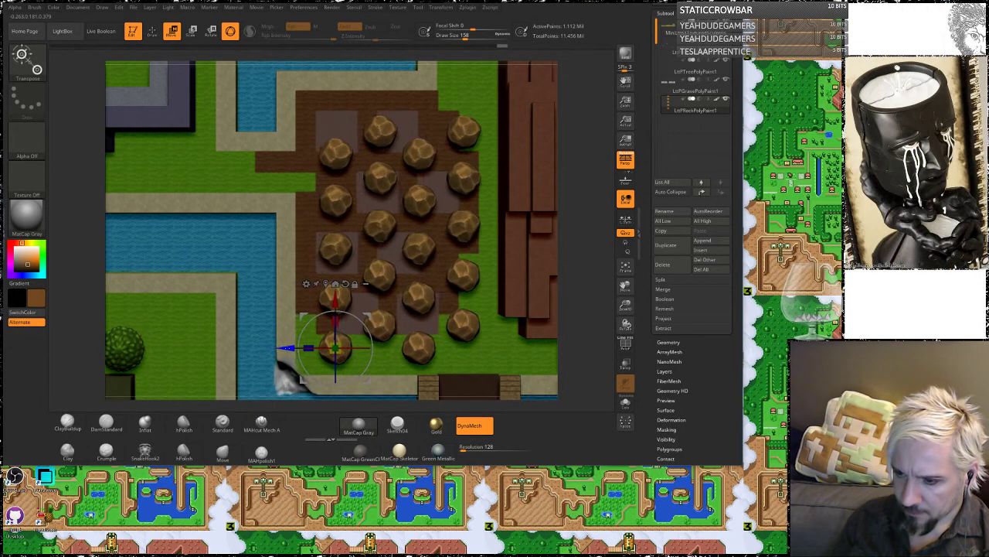
left_click_drag(334, 301, 334, 284)
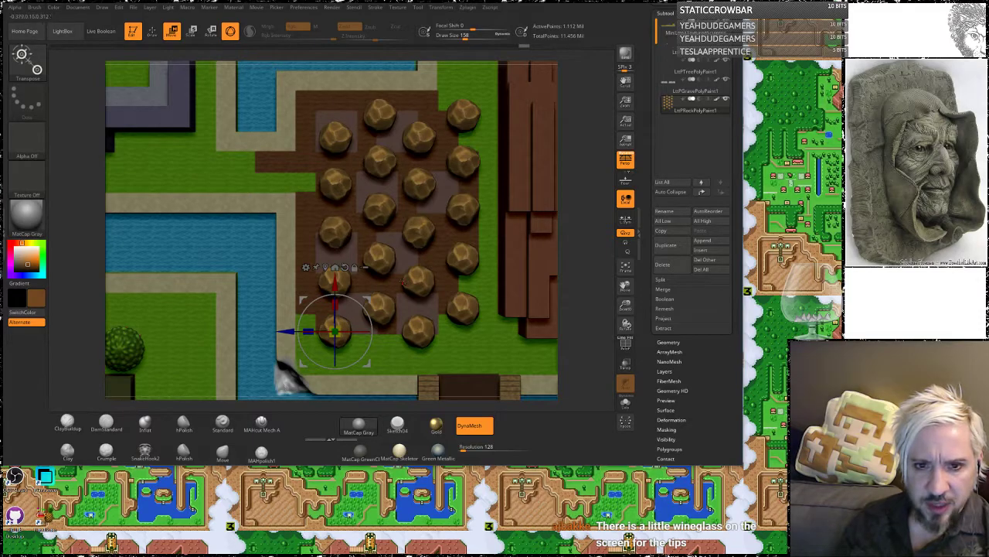
Step: Examine the rock field and the rest of the map from above, from the castle area up to the northern mountains
left_click_drag(577, 255, 580, 277)
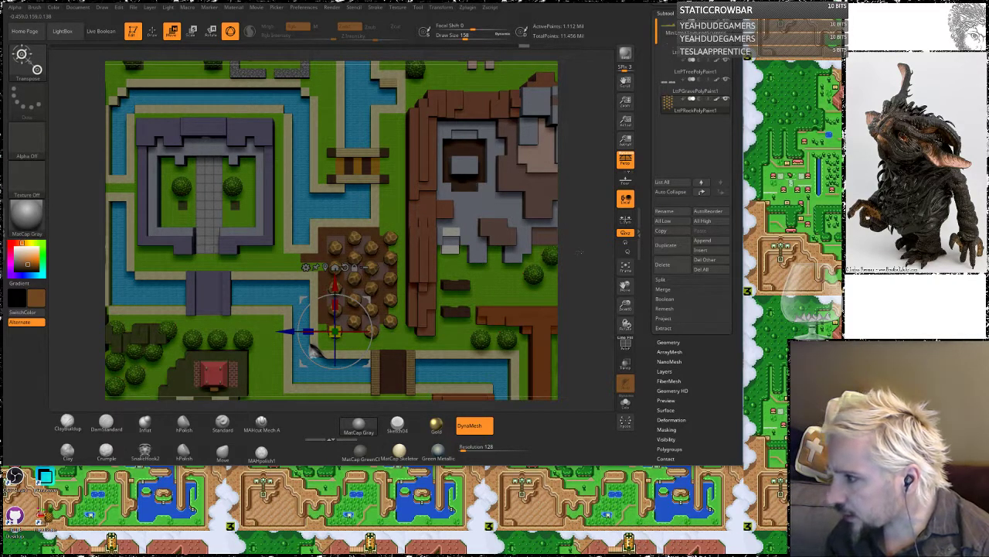
left_click_drag(586, 201, 574, 254, "alt")
left_click_drag(577, 302, 572, 176, "alt")
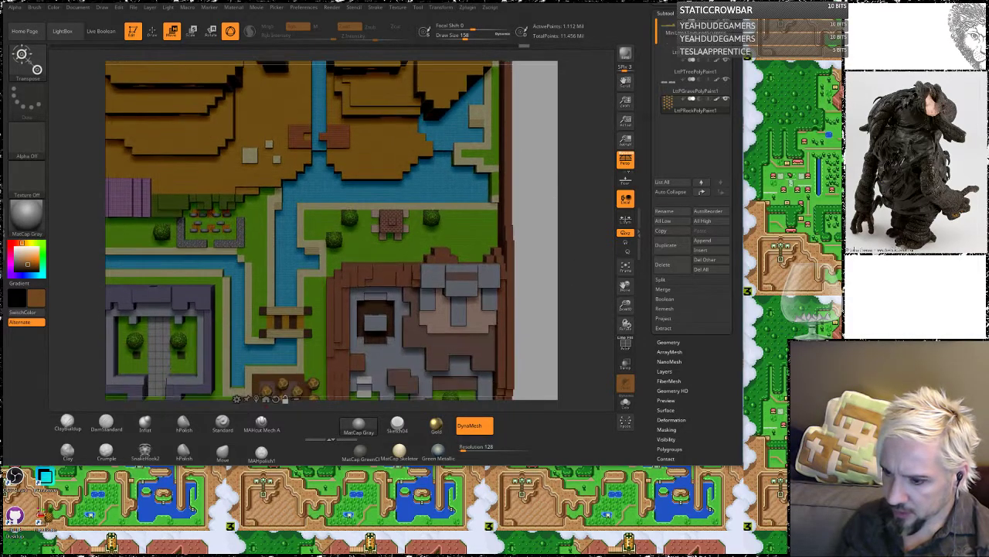
left_click_drag(567, 335, 568, 433, "alt")
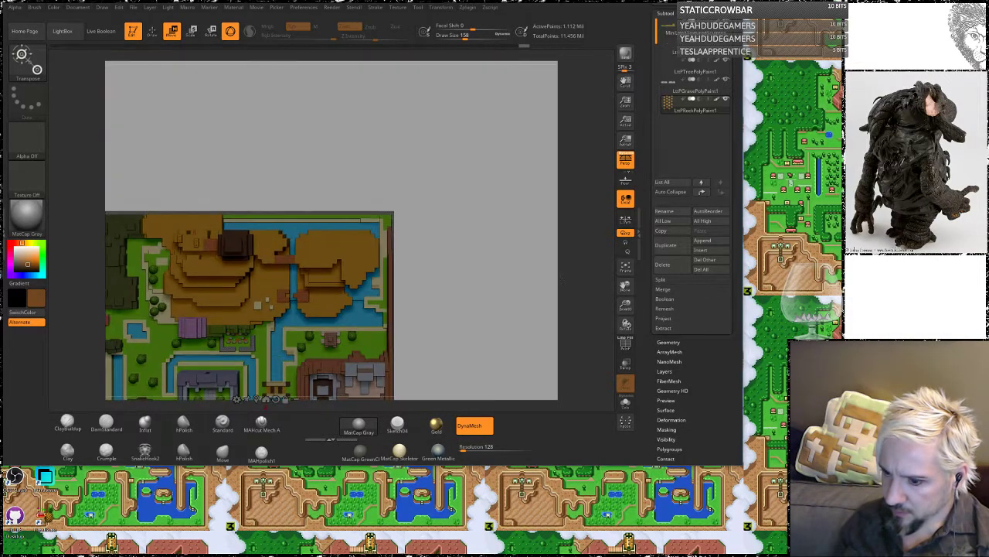
left_click_drag(563, 287, 559, 199, "alt")
left_click_drag(550, 244, 549, 244, "alt")
left_click_drag(528, 277, 531, 273, "alt")
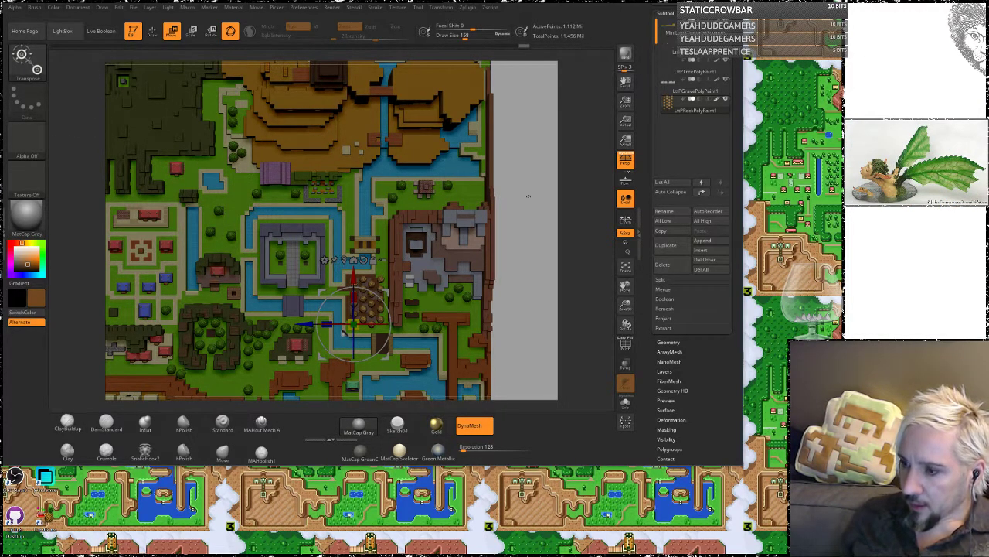
left_click_drag(529, 196, 494, 170)
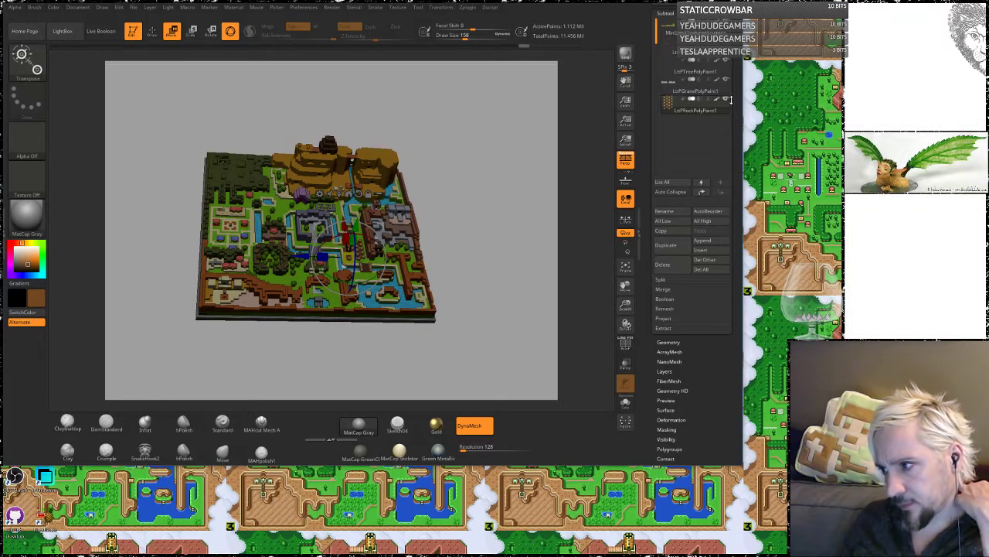
Step: Save the tool as MiniLttp3TexturedSculptris, replacing the existing ZTool file
scroll(730, 99, "up", 5)
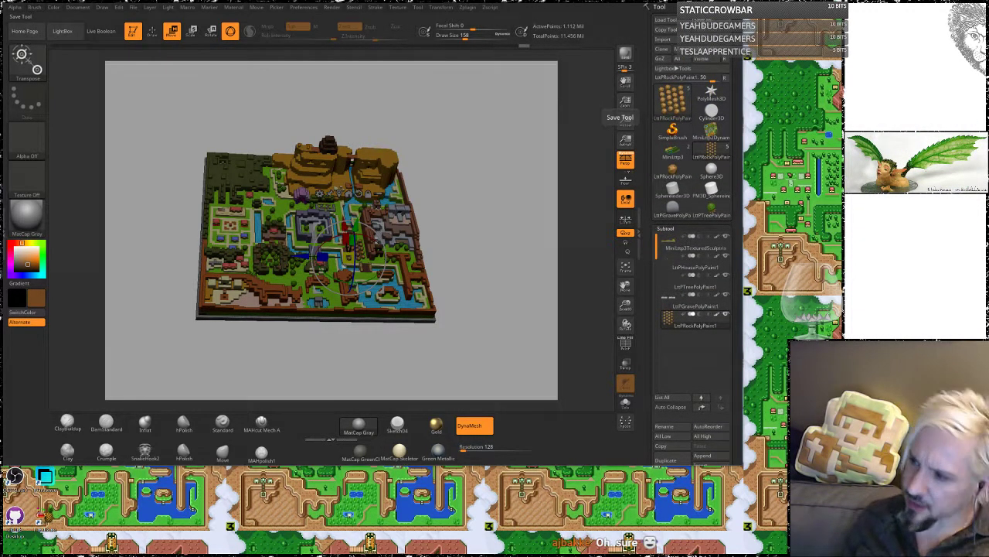
left_click(702, 20)
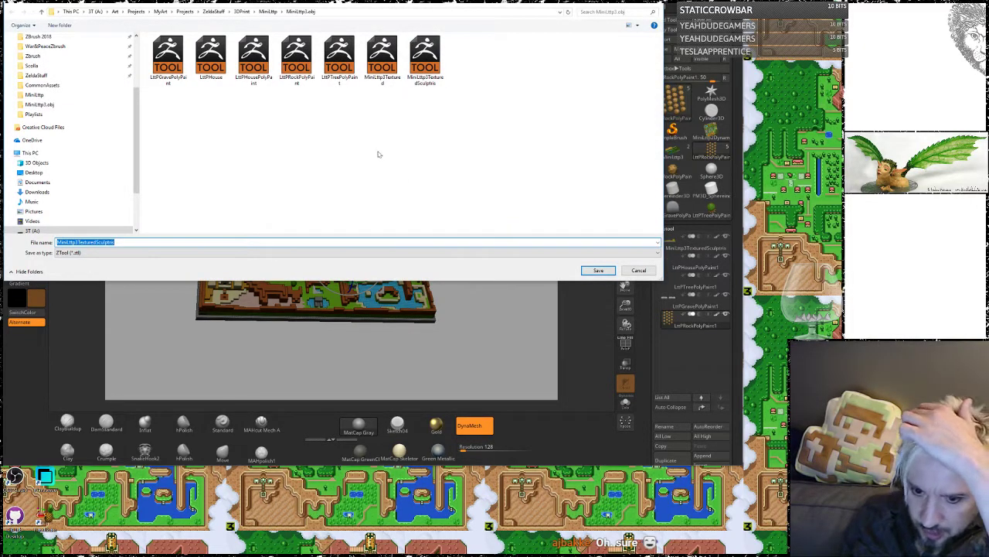
left_click(598, 269)
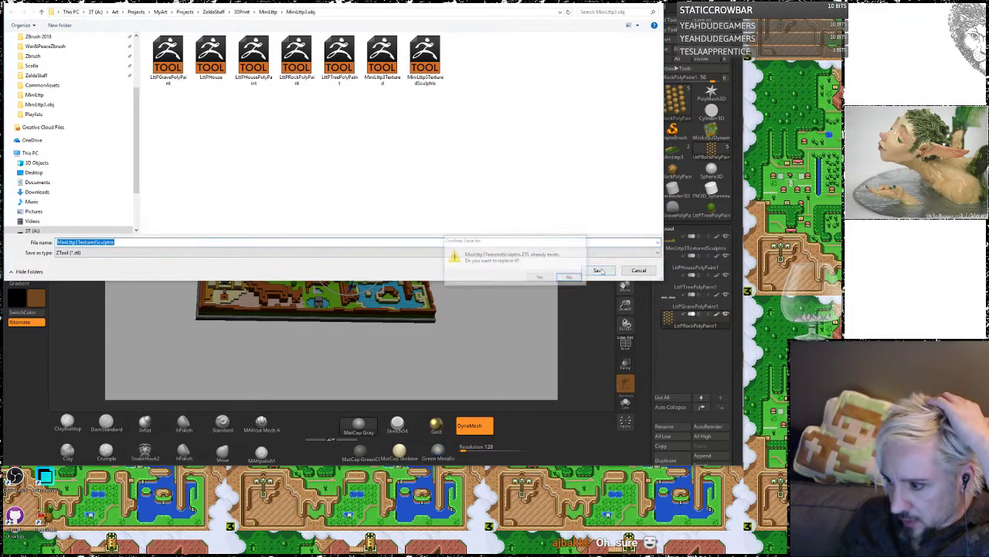
left_click(549, 278)
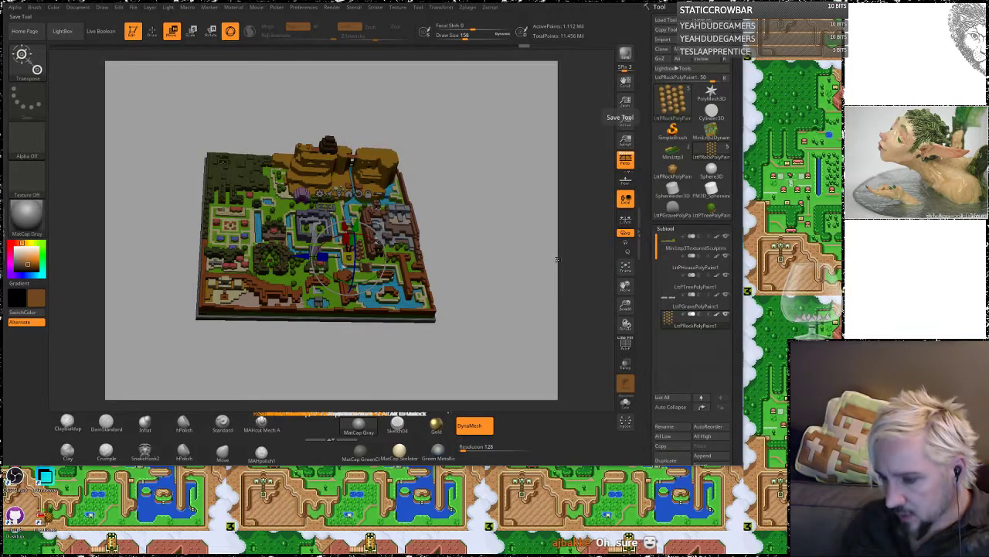